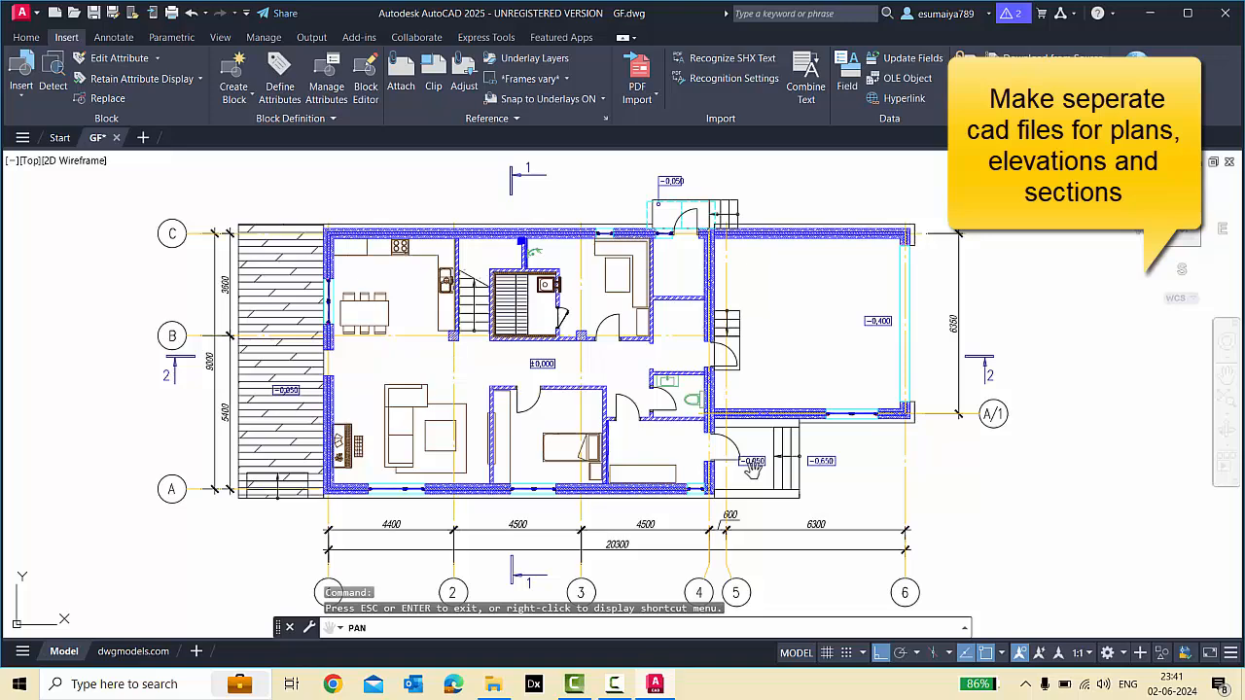
Examine the ground floor plan in detail, covering the garage walls, entrances, terrace, windows and level marks.
scroll(754, 471, down, 2)
scroll(760, 477, up, 2)
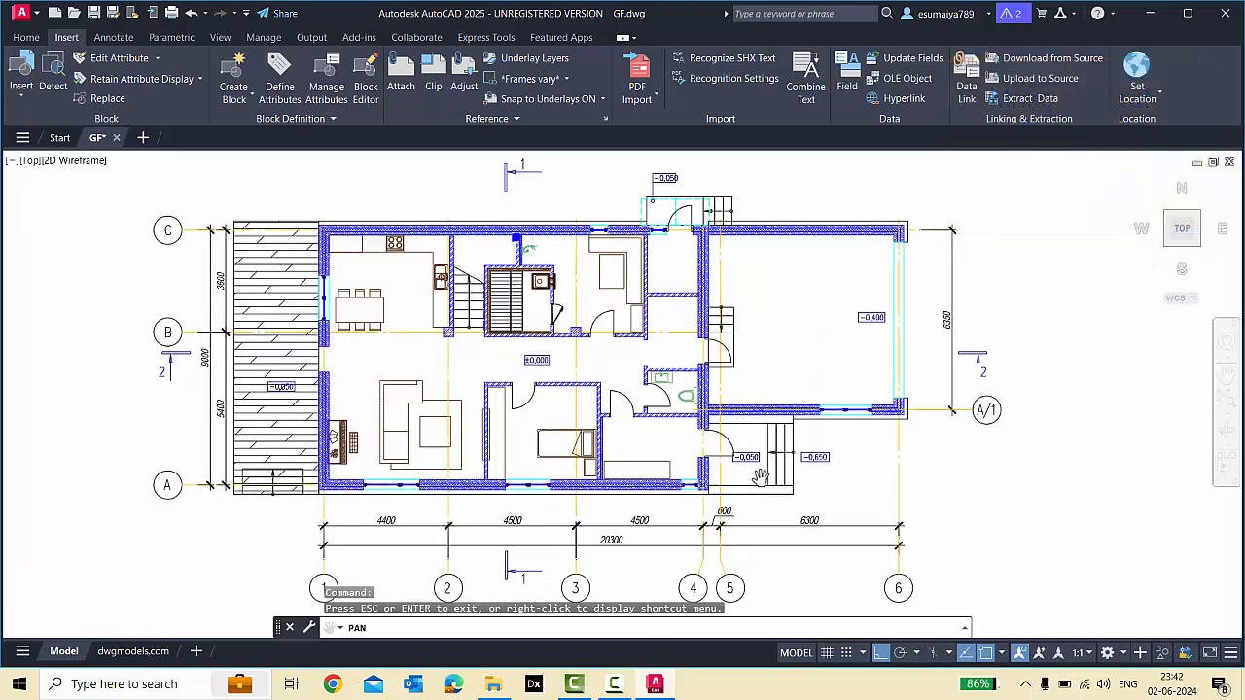
drag(809, 493, 815, 470)
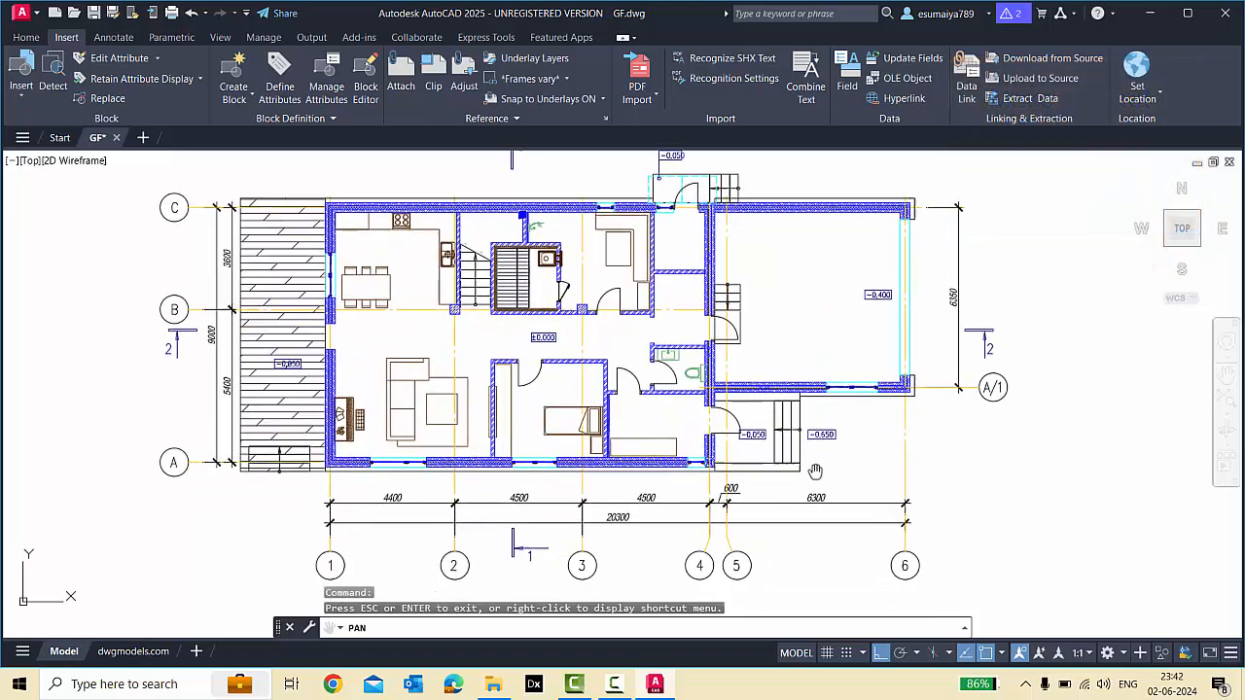
scroll(832, 194, up, 4)
drag(762, 234, 776, 266)
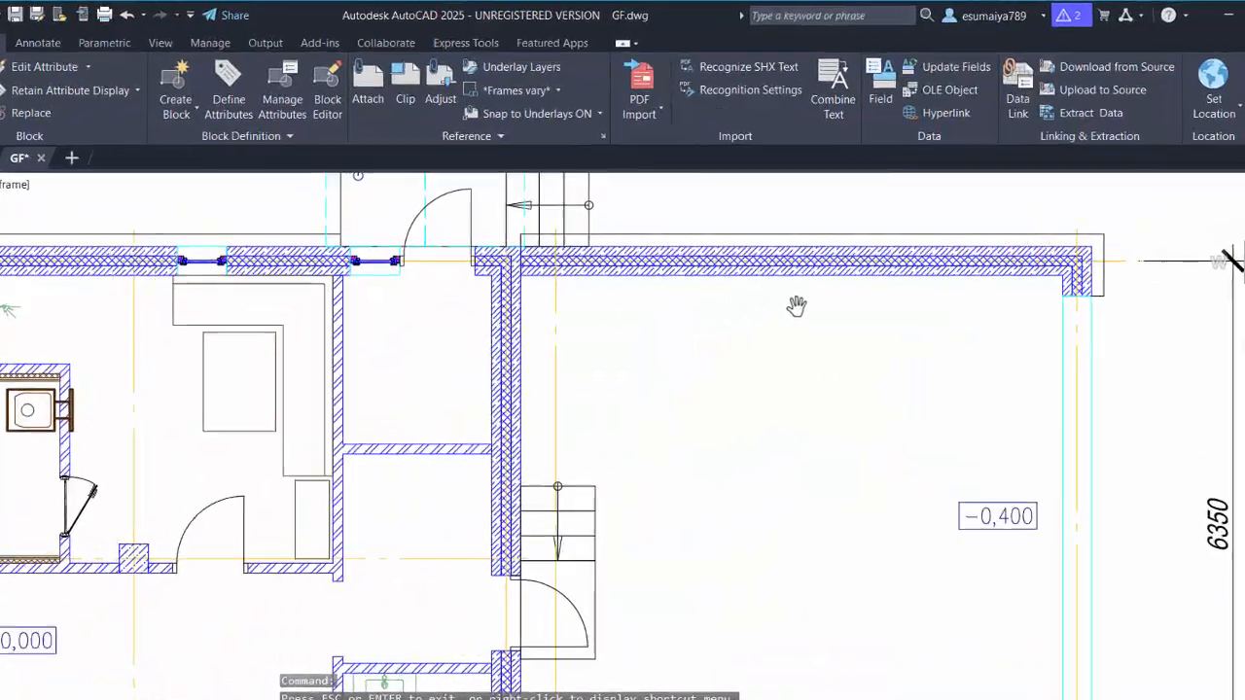
scroll(799, 308, down, 2)
drag(795, 545, 778, 398)
scroll(715, 578, up, 2)
drag(713, 579, 667, 543)
scroll(789, 471, down, 5)
drag(402, 501, 439, 503)
scroll(439, 503, up, 5)
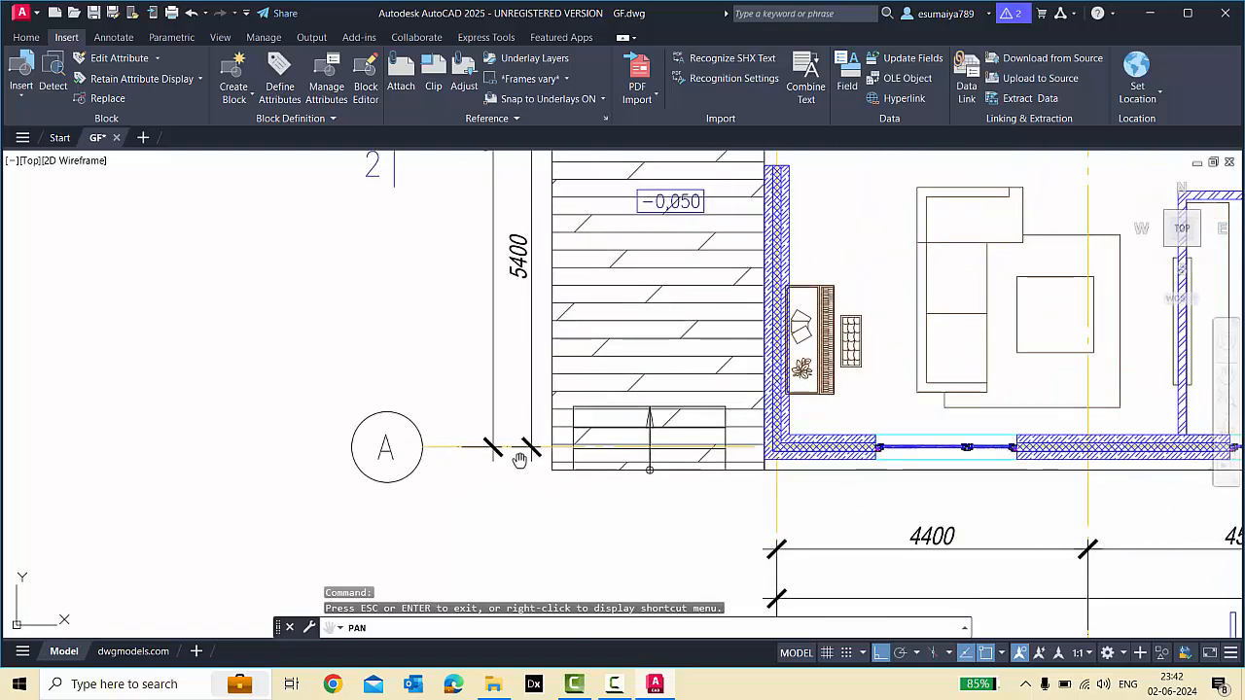
drag(520, 459, 517, 506)
scroll(675, 397, down, 3)
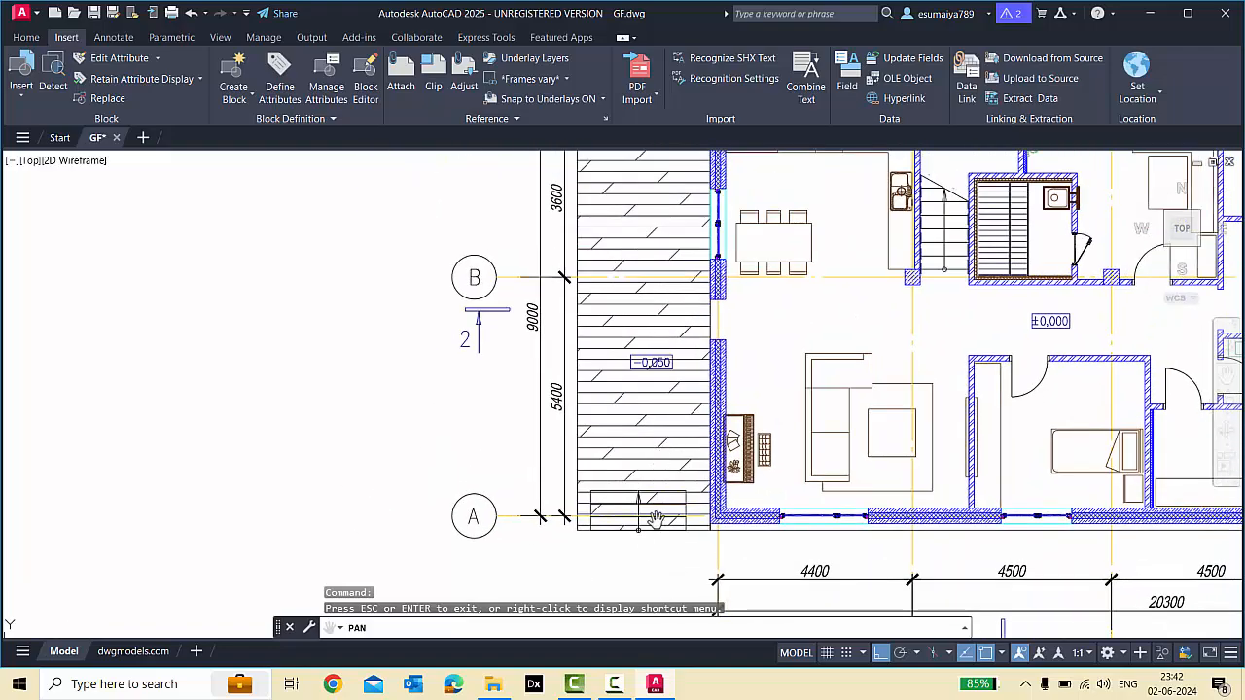
scroll(654, 515, down, 2)
drag(692, 434, 521, 468)
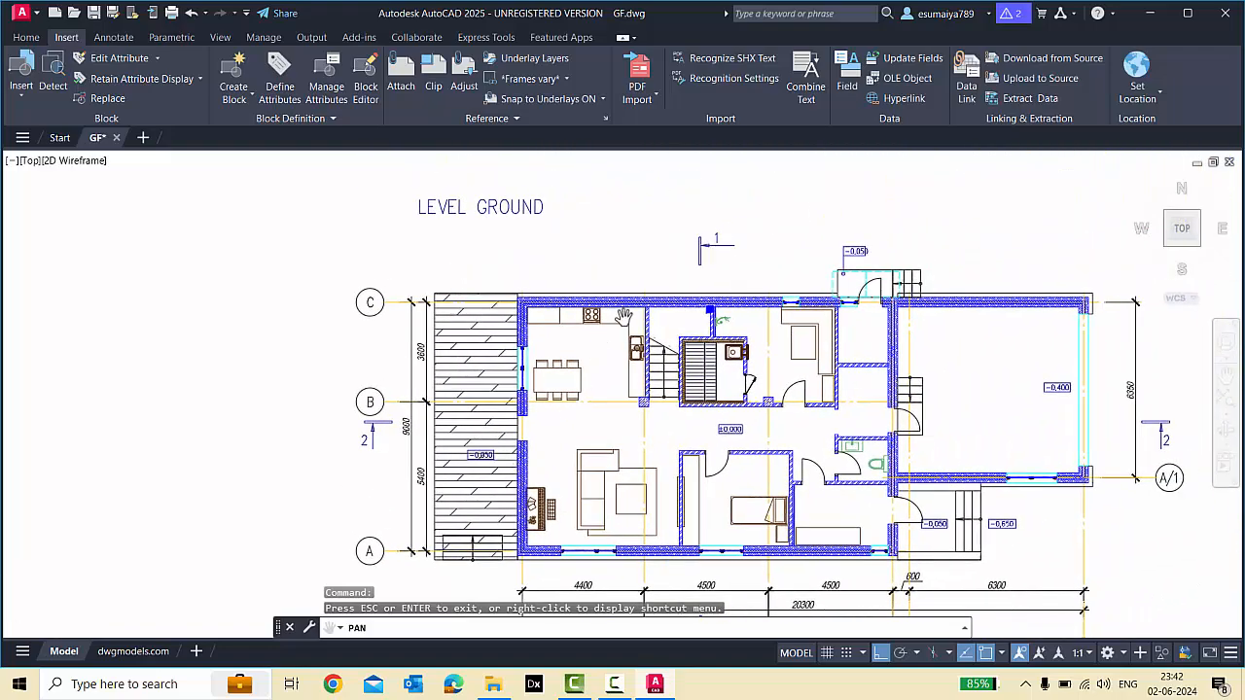
scroll(923, 284, up, 4)
drag(923, 284, 789, 272)
scroll(673, 282, down, 6)
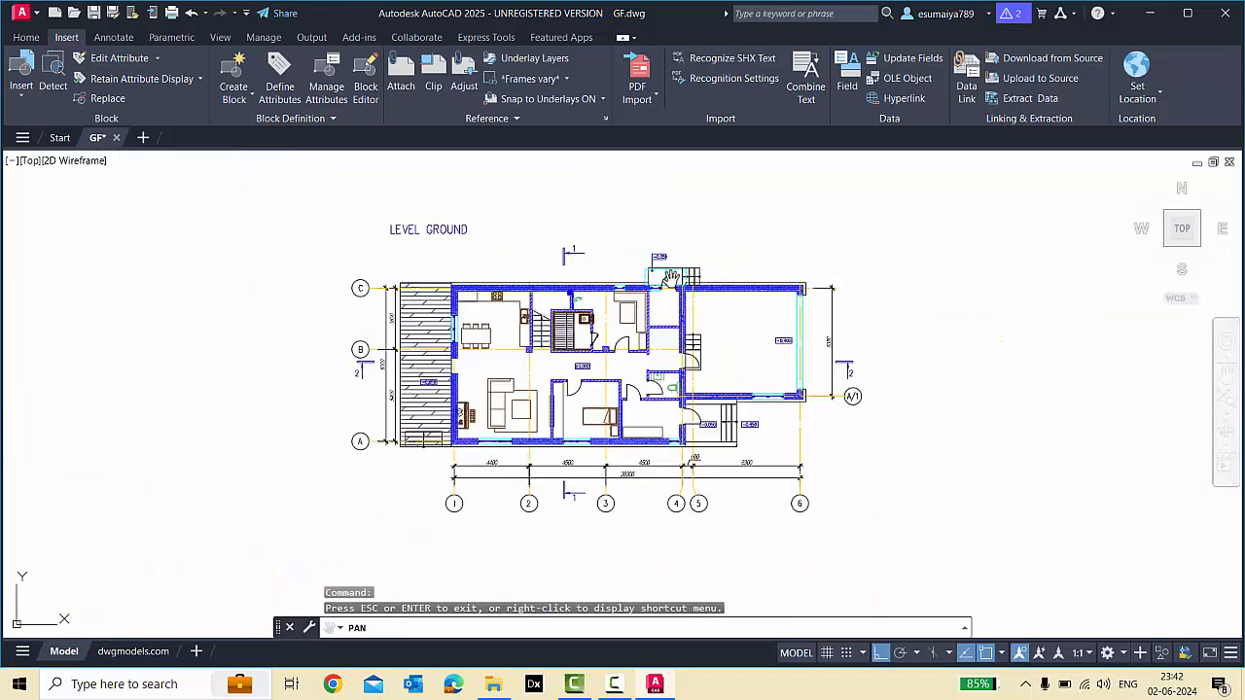
scroll(654, 351, up, 2)
key(Escape)
Open the FF drawing from the project folder and examine the walls, staircase and rooms of the first floor plan.
click(502, 691)
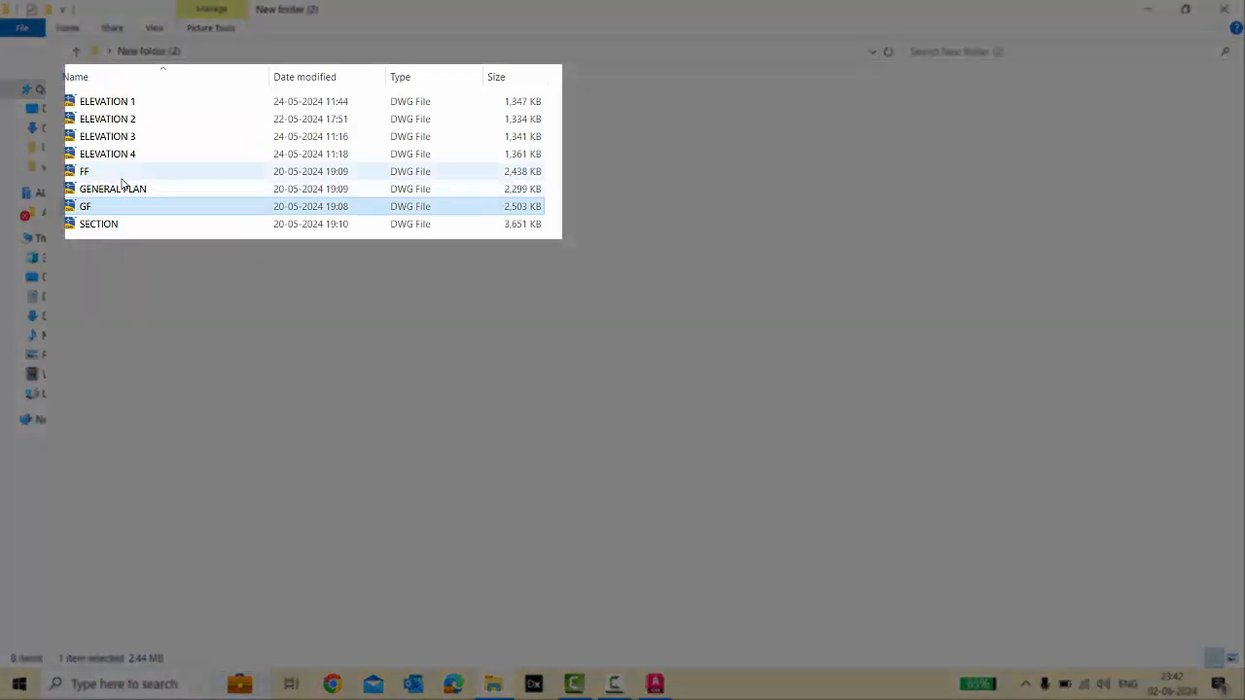
double_click(123, 175)
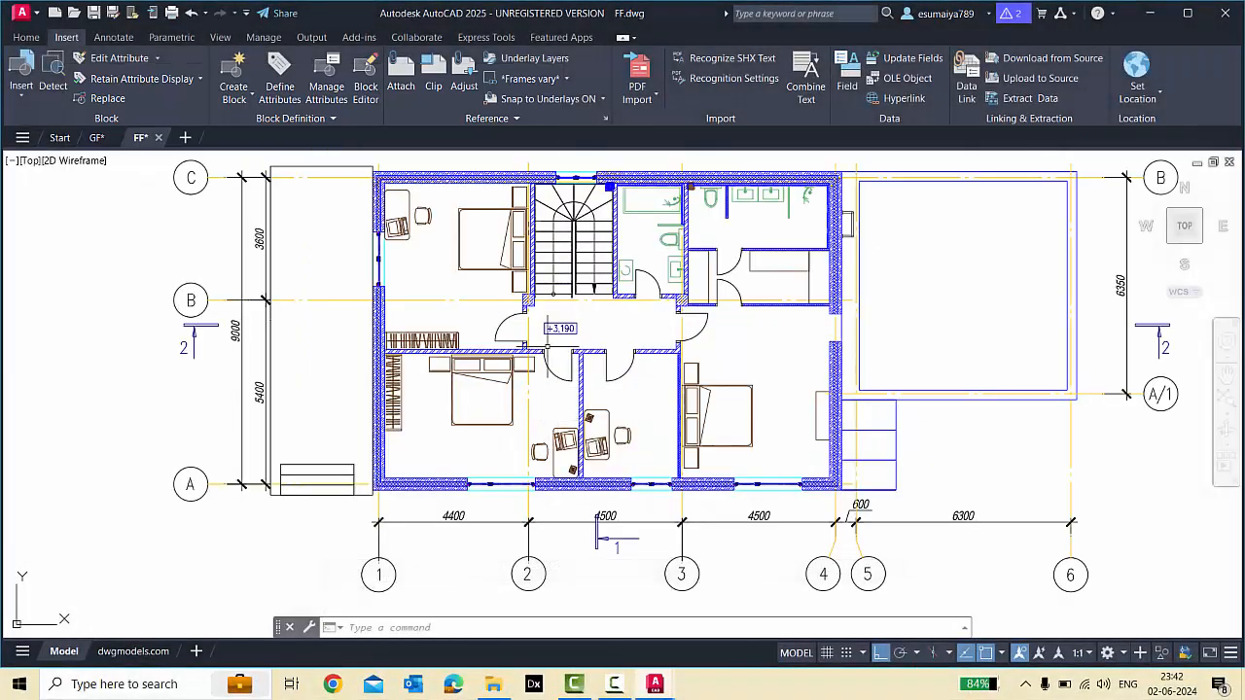
scroll(506, 177, up, 6)
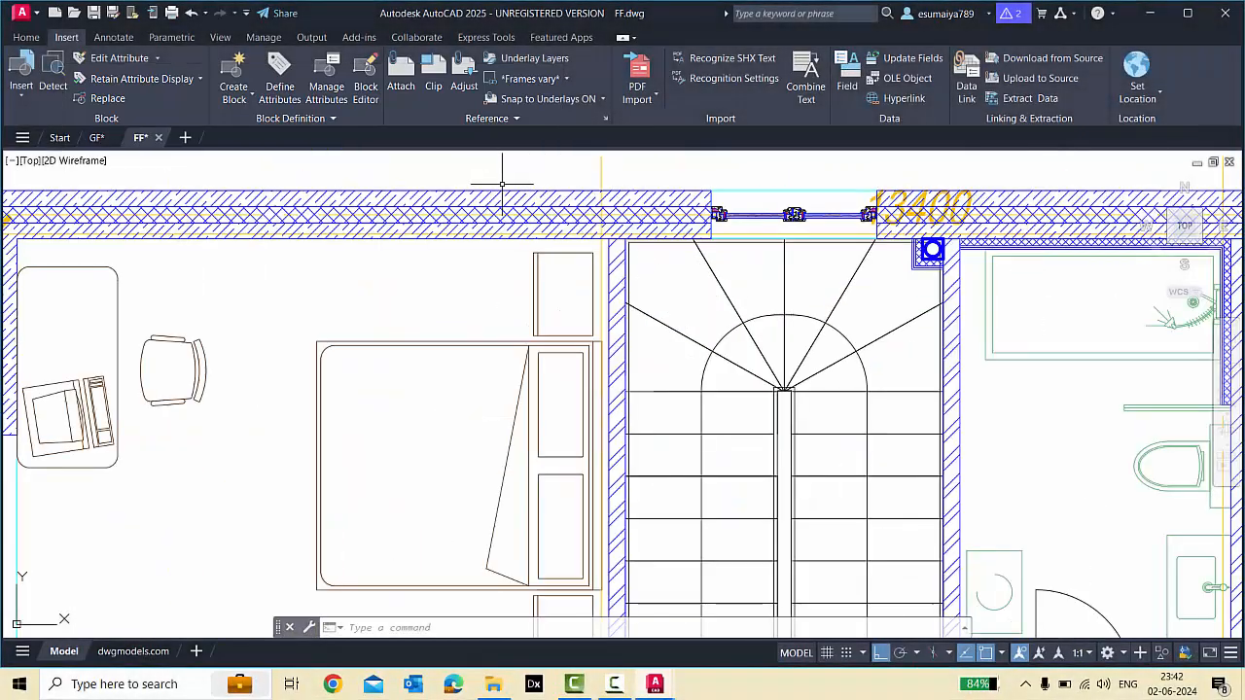
scroll(518, 199, down, 2)
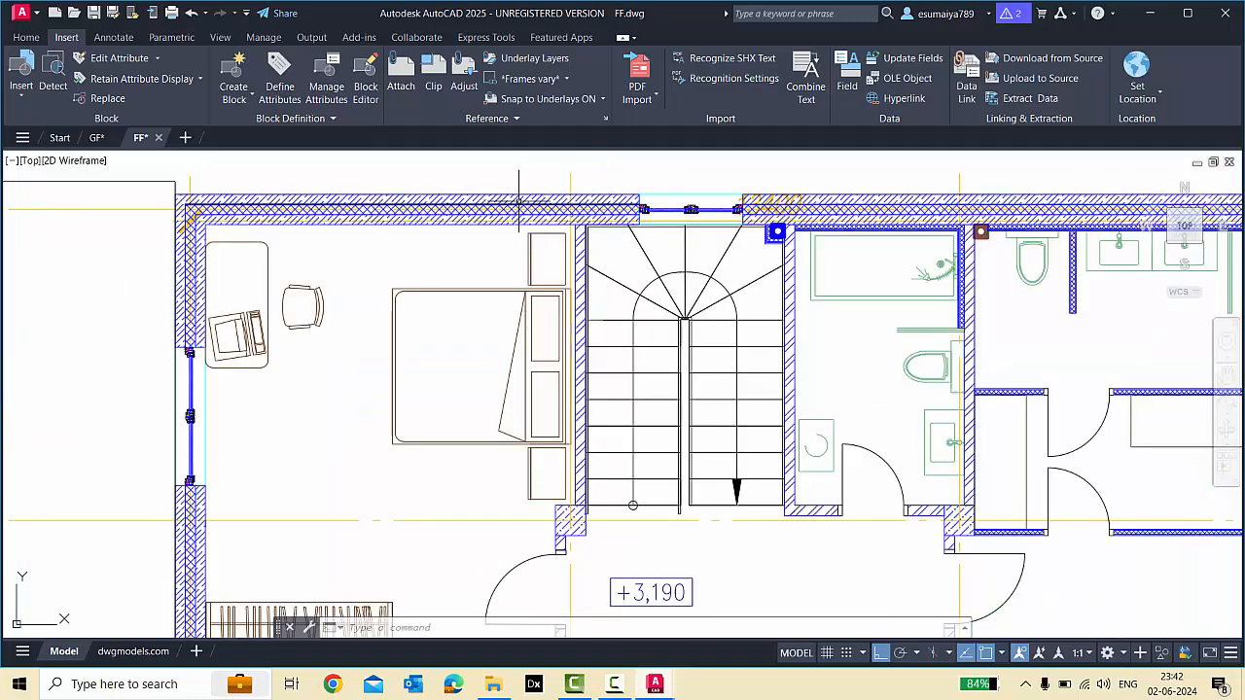
scroll(518, 200, down, 6)
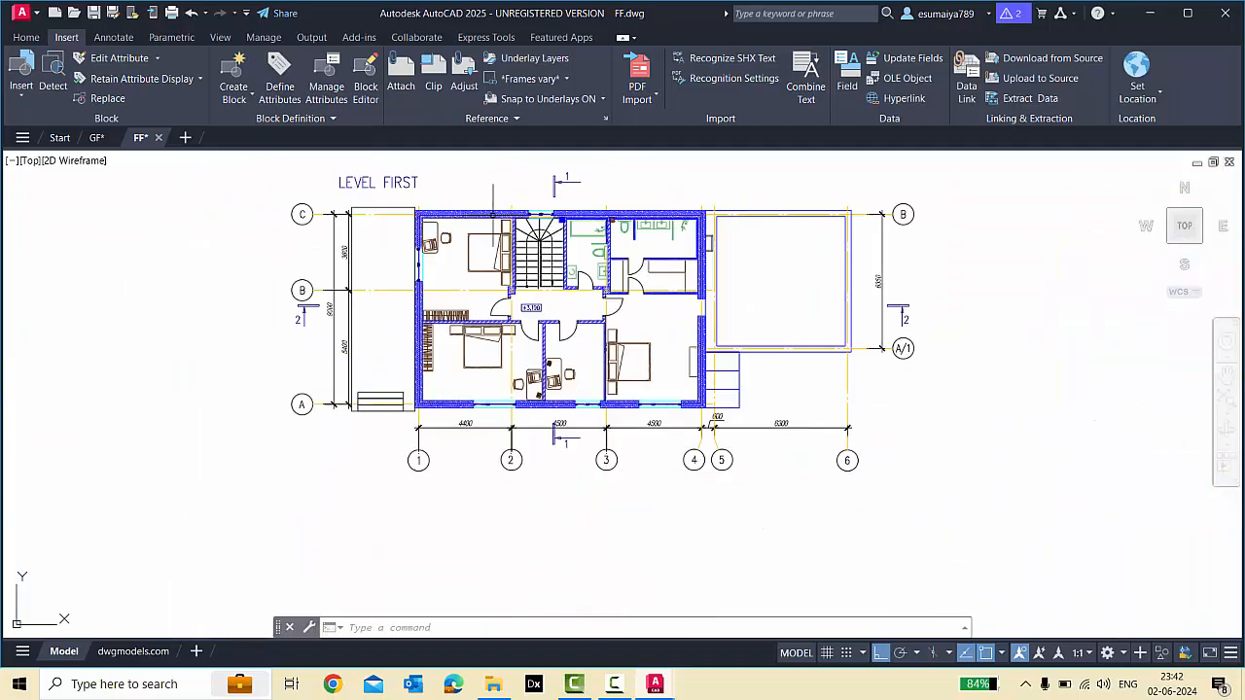
scroll(797, 224, up, 3)
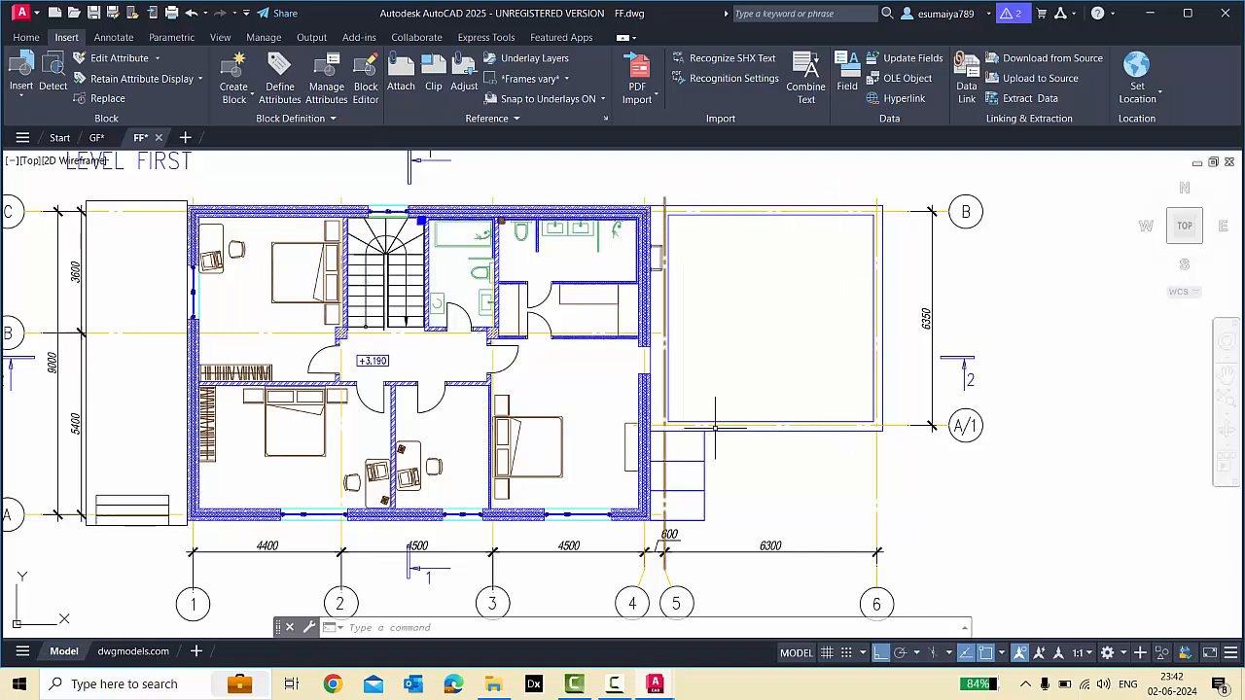
Switch between the GF, FF and ELEVATION 1 drawings to compare the floor plans with the facade, ending on GF.
key(ctrl+Tab)
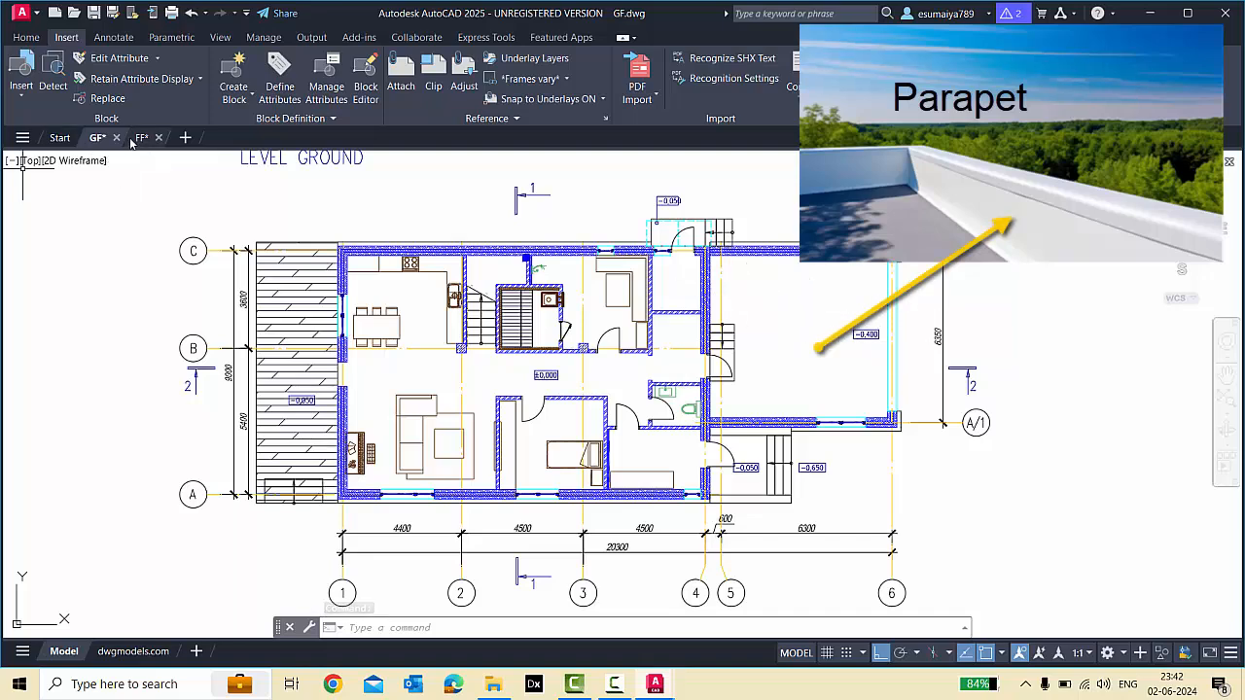
key(ctrl+Tab)
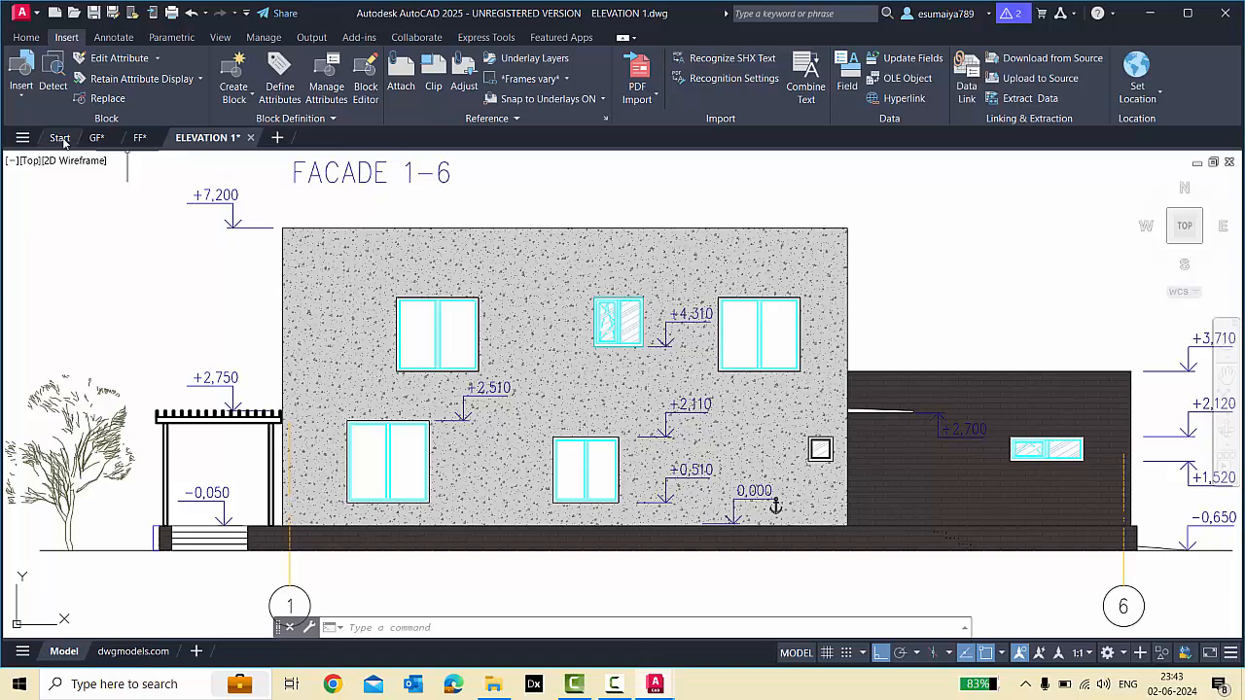
click(97, 137)
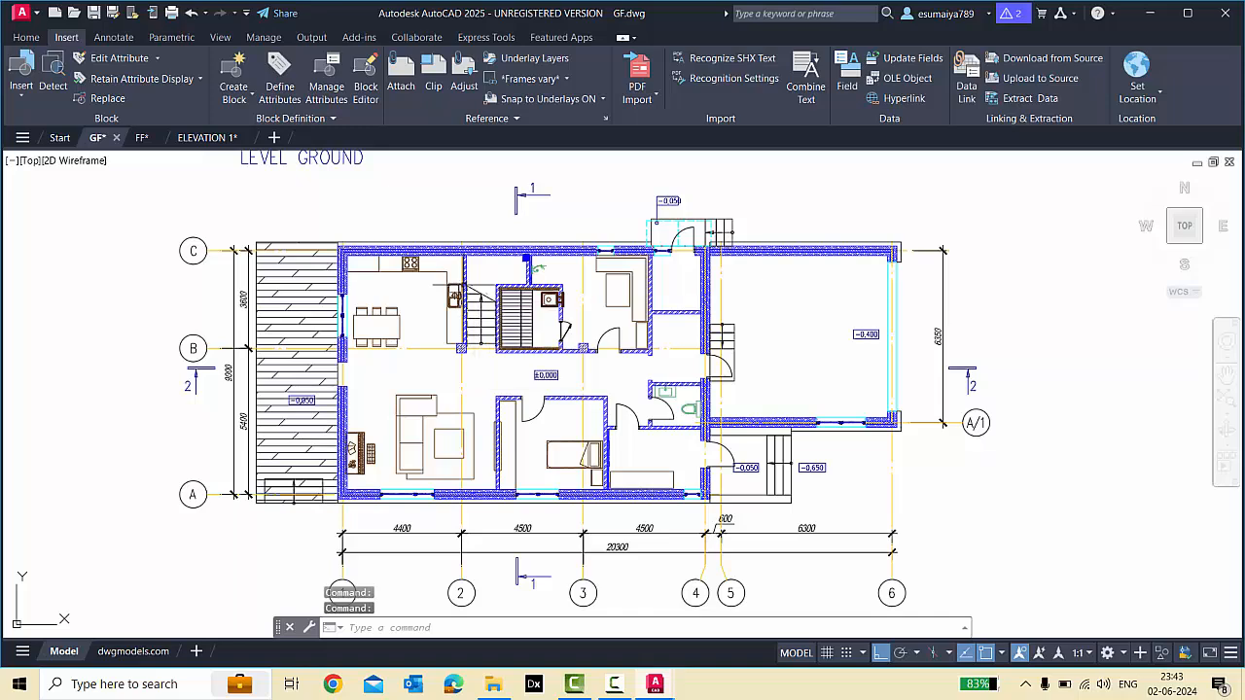
Examine the overall layout and grid axes 1 to 6 of the ground floor plan, and leave the Pan command.
scroll(479, 280, down, 2)
scroll(479, 316, up, 2)
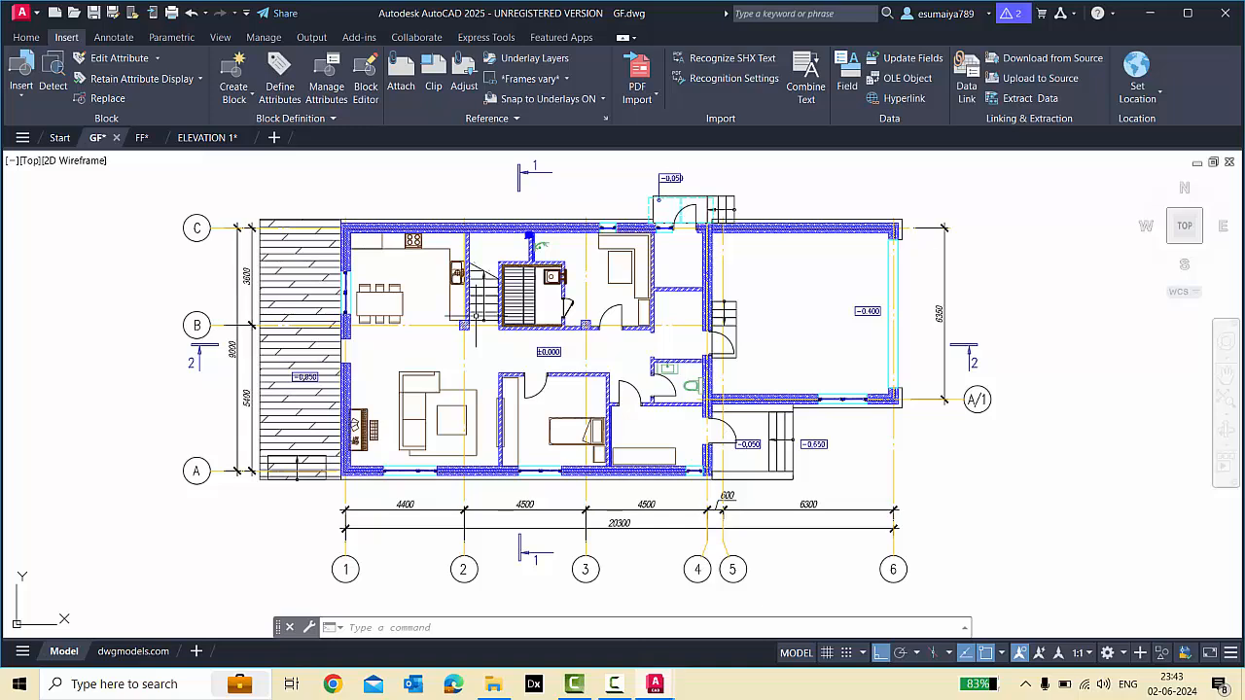
middle_drag(287, 608, 281, 564)
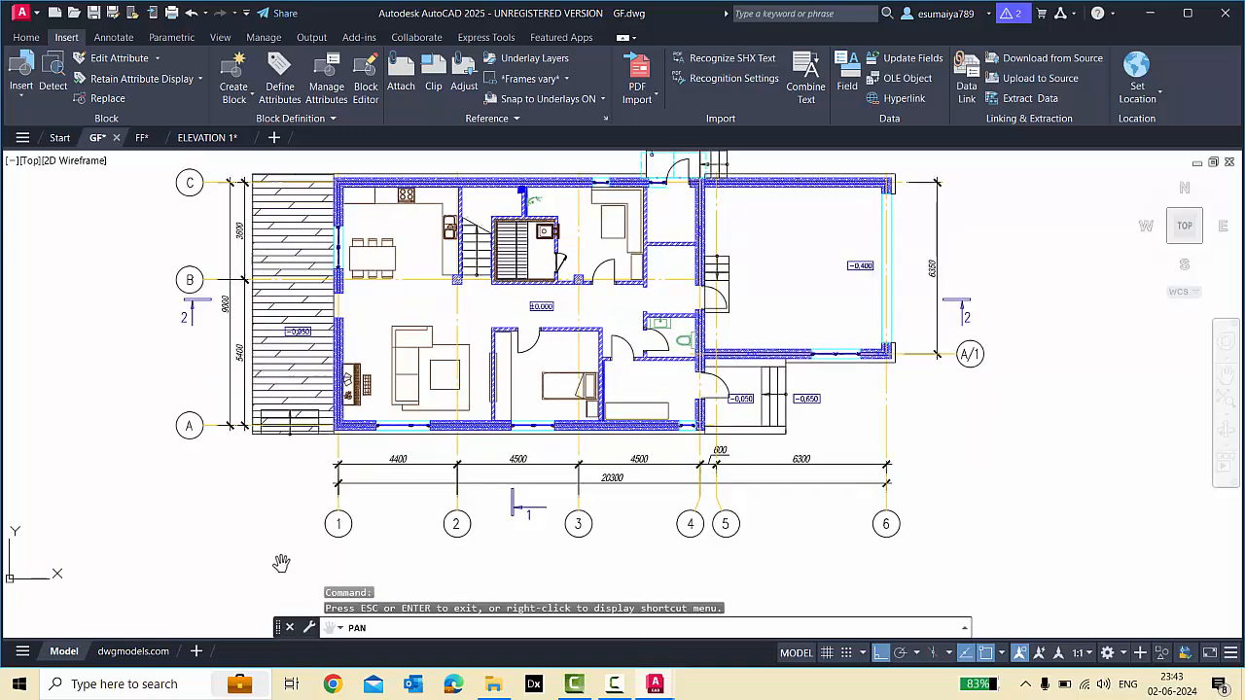
scroll(316, 558, up, 2)
scroll(440, 484, down, 2)
scroll(428, 489, down, 2)
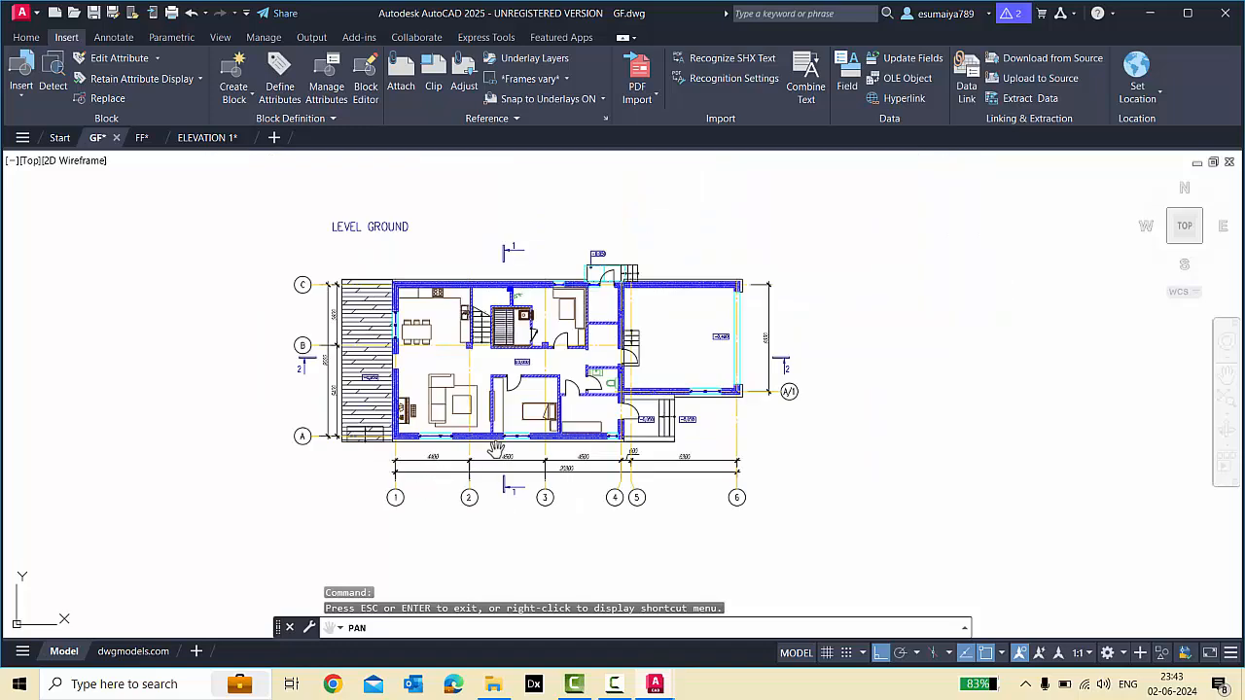
scroll(496, 449, up, 2)
key(Escape)
Compare the ELEVATION 1 drawing with the ground floor plan and examine the facade's brick garage part and level marks.
click(194, 137)
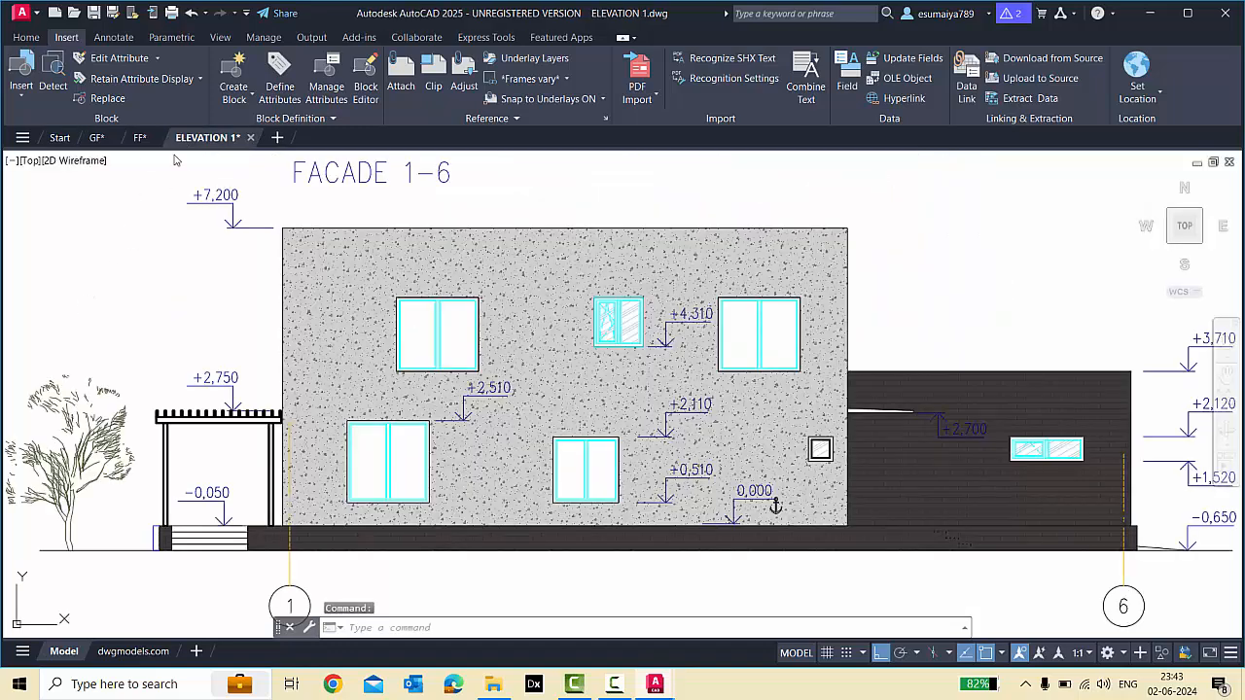
key(ctrl+Tab)
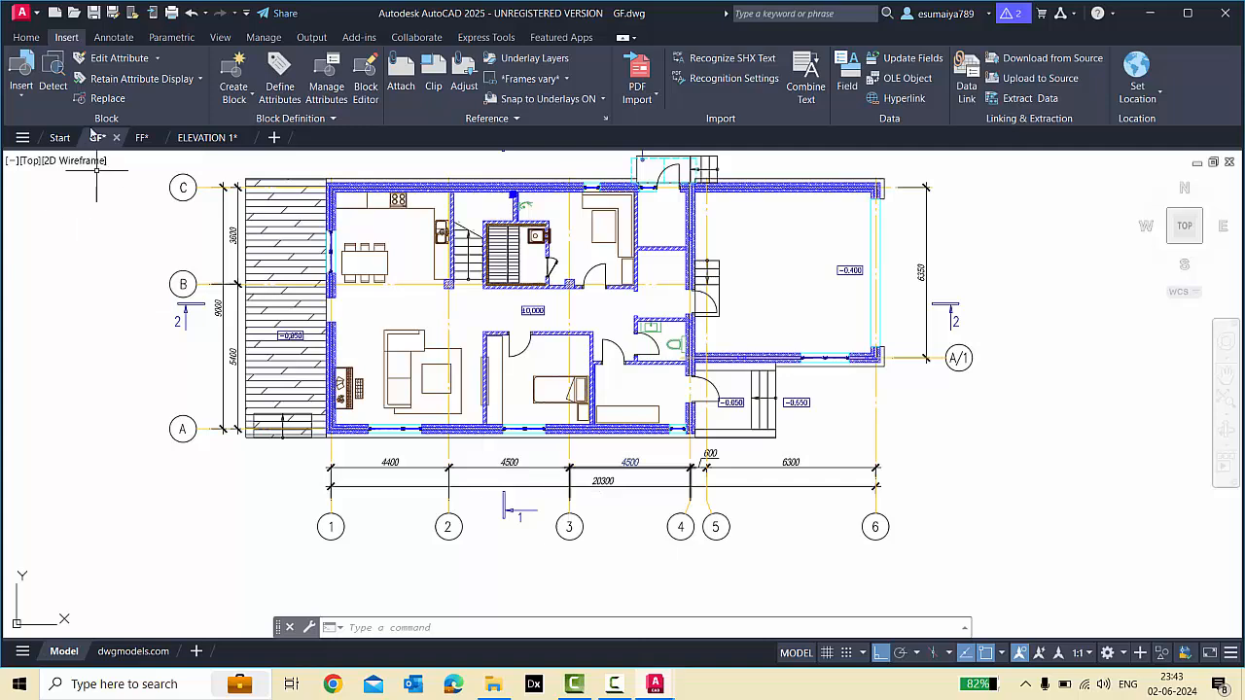
key(ctrl+Tab)
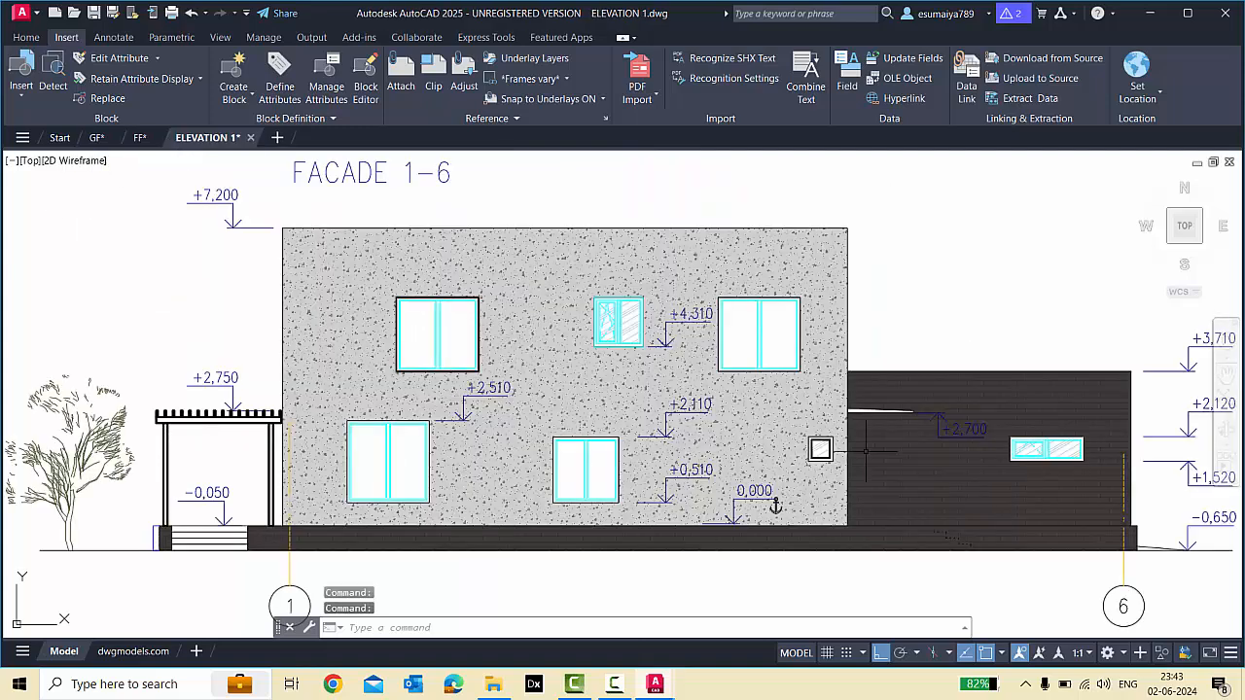
scroll(820, 449, down, 2)
scroll(1002, 479, up, 4)
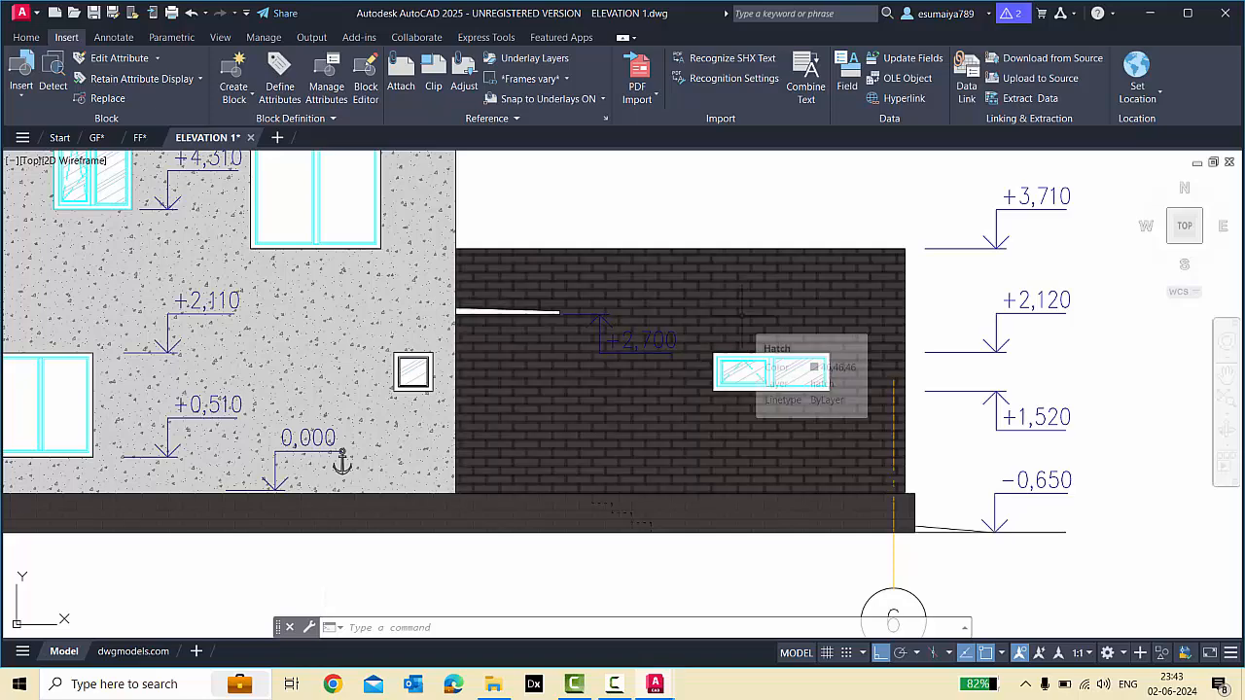
Draw a horizontal construction line through the upper-left corner of the main facade at the +7,200 level.
scroll(827, 332, down, 2)
scroll(829, 336, down, 2)
text(xl)
key(Return)
text(h)
key(Return)
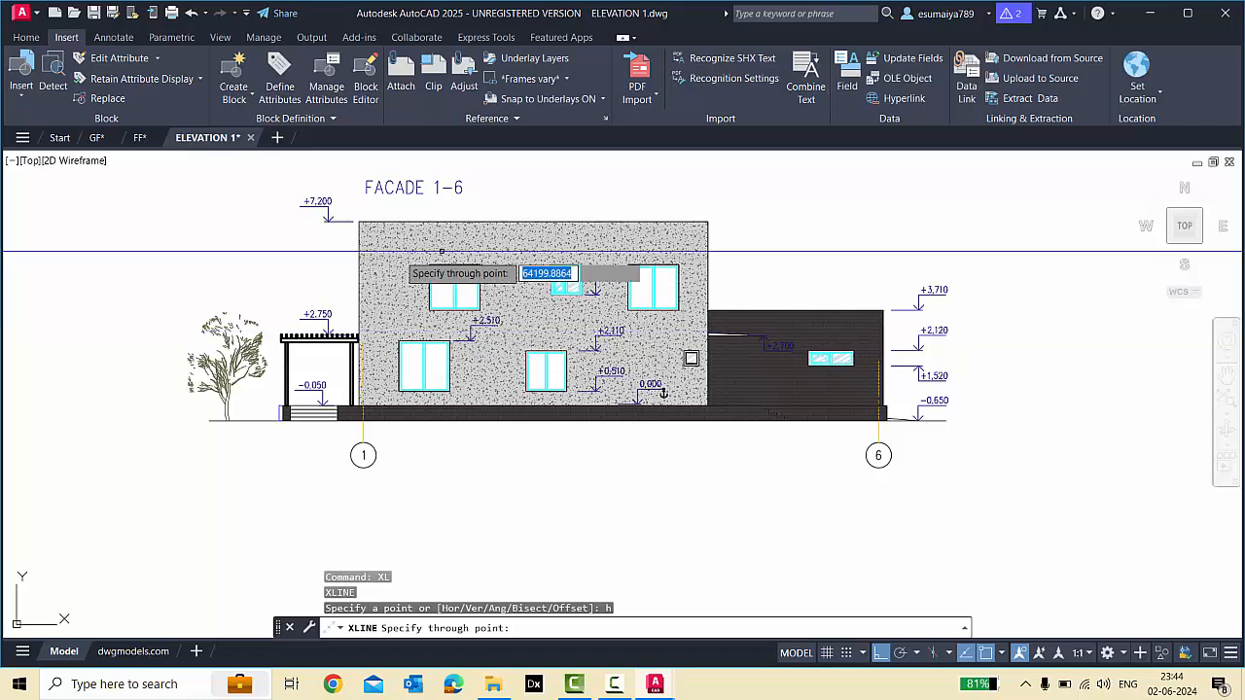
scroll(360, 222, up, 2)
click(371, 223)
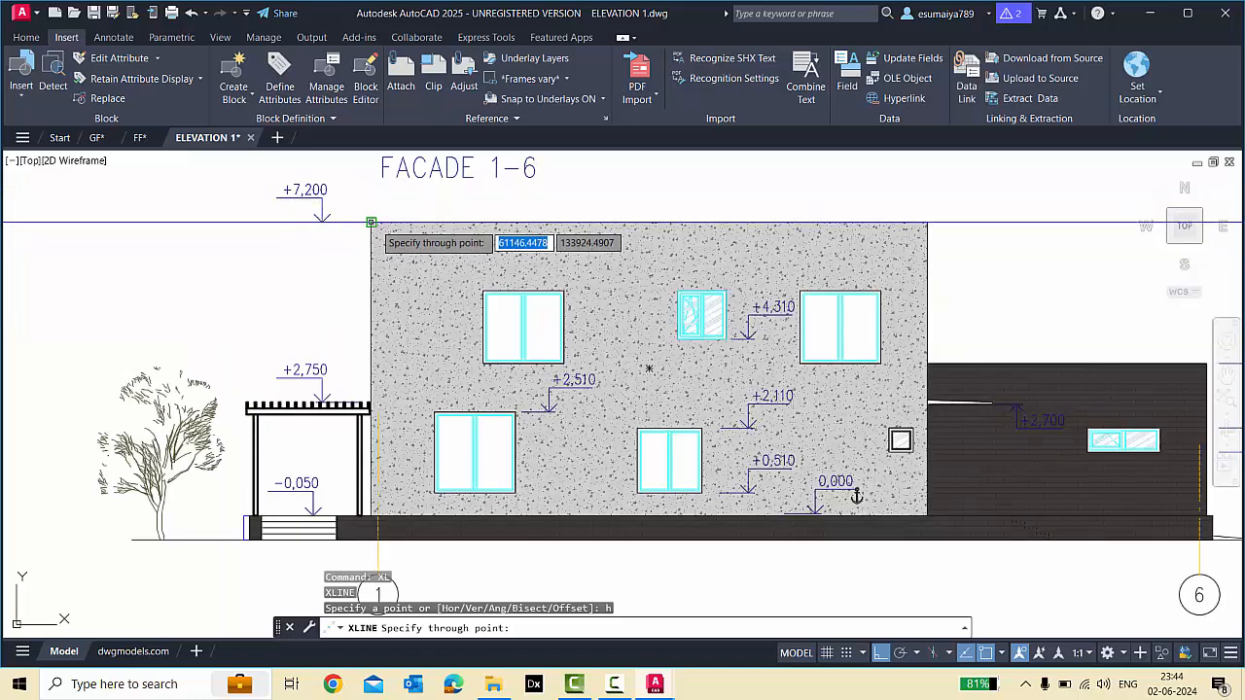
key(Escape)
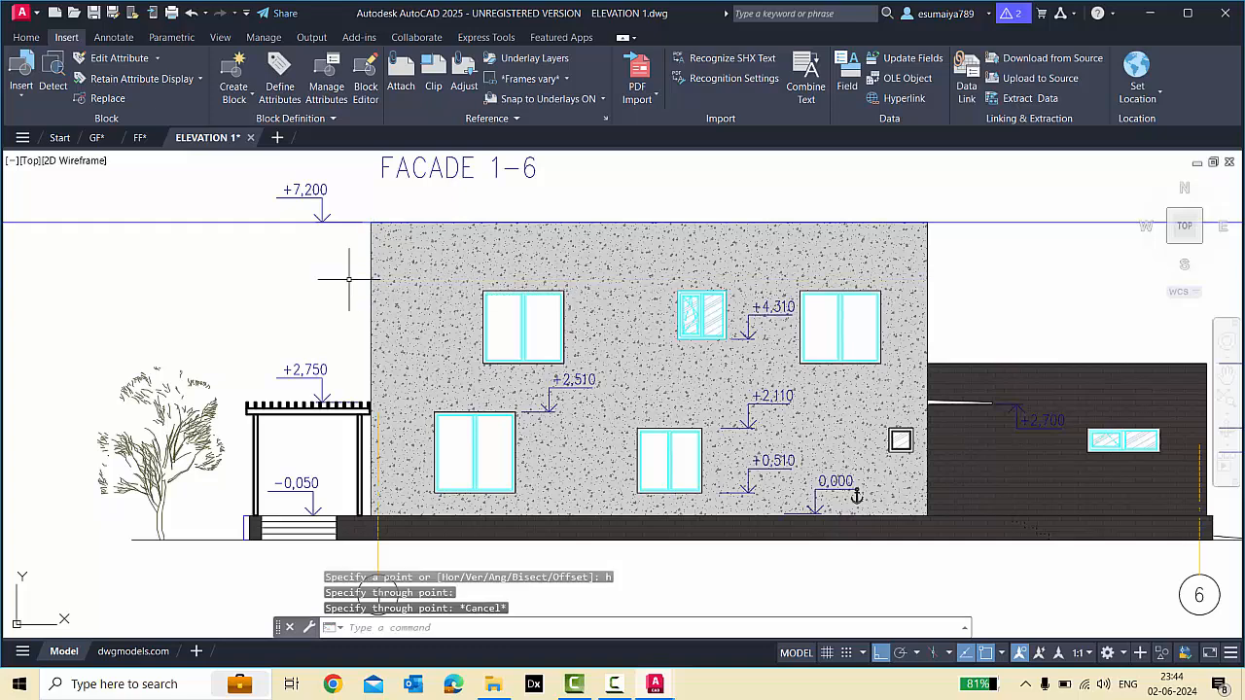
Offset the roof-level construction line 3500 downward.
click(231, 245)
click(228, 207)
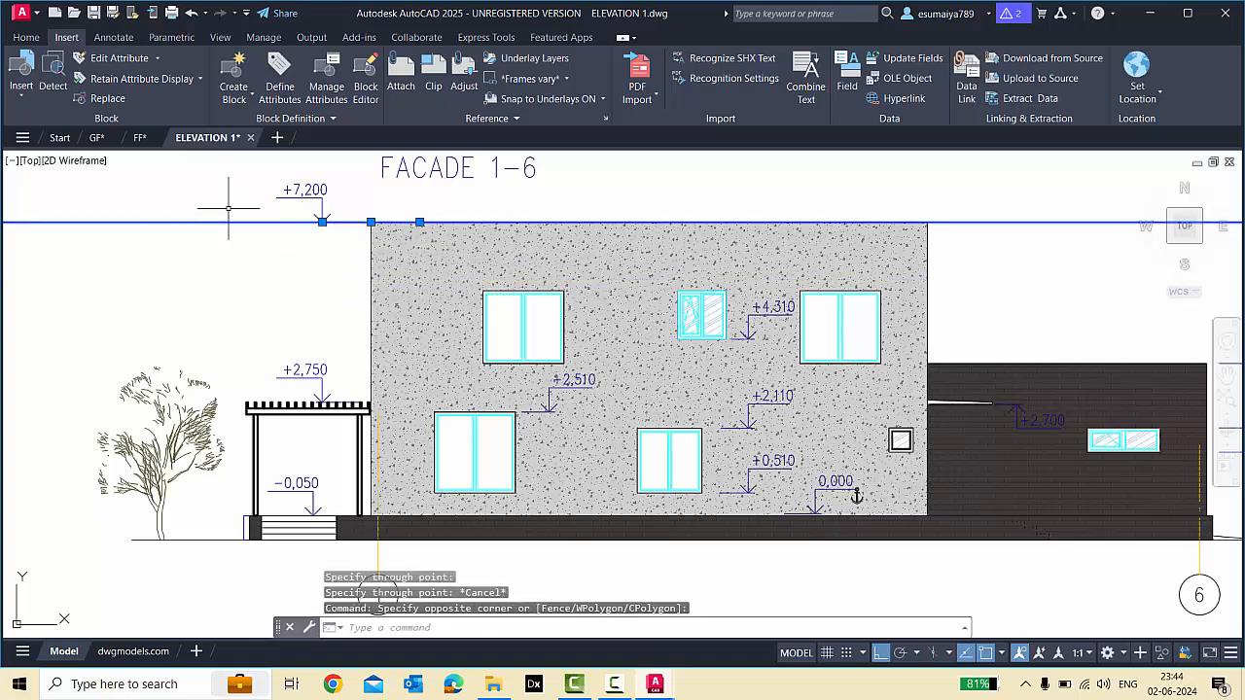
key(Return)
text(3)
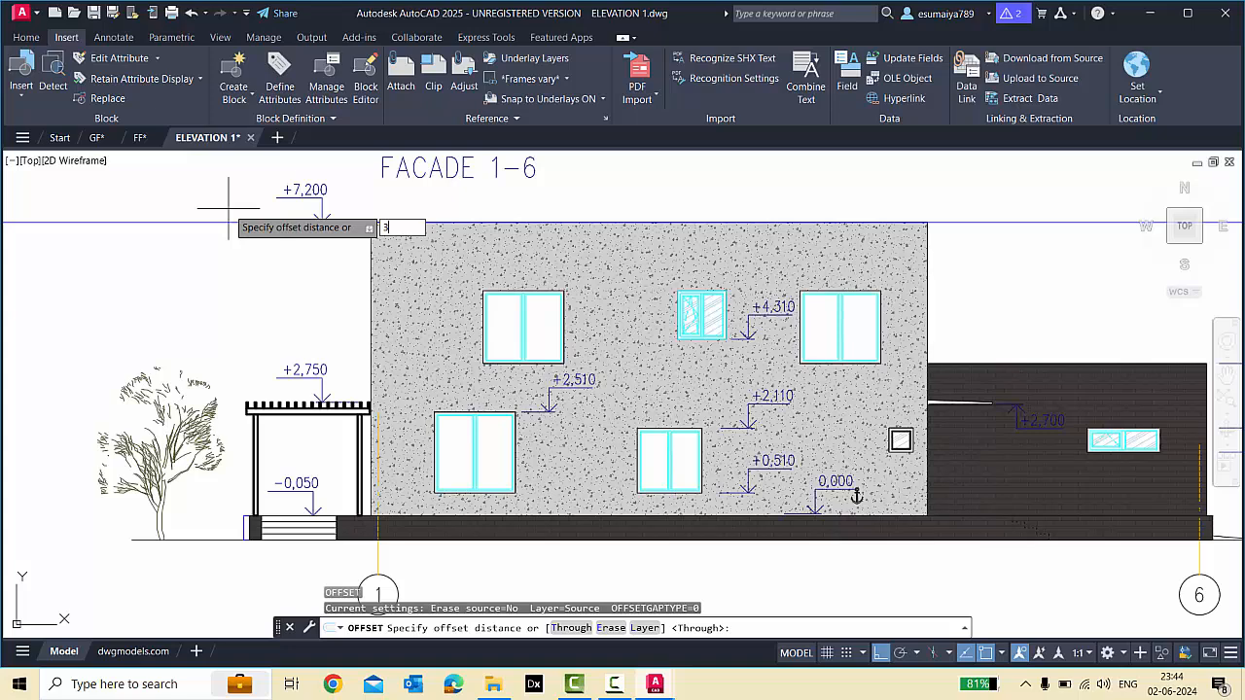
text(500)
key(Return)
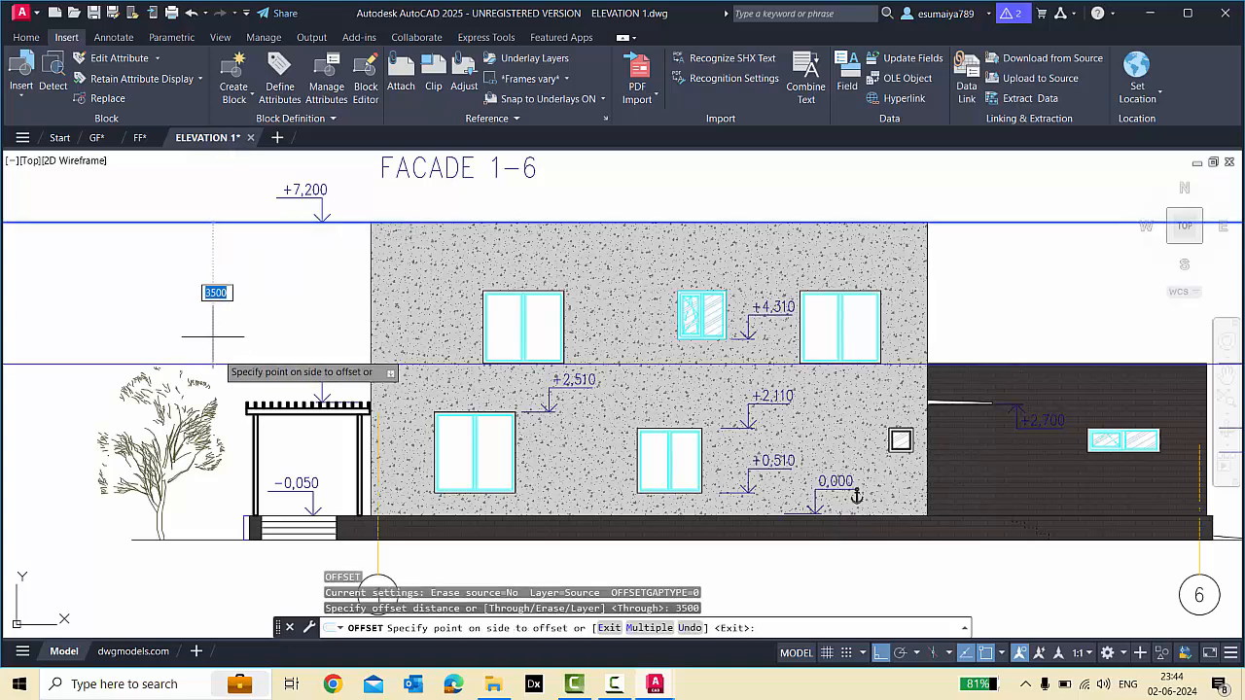
click(232, 370)
key(Escape)
Offset the construction line at the garage roof height 200 upward.
click(232, 370)
click(225, 336)
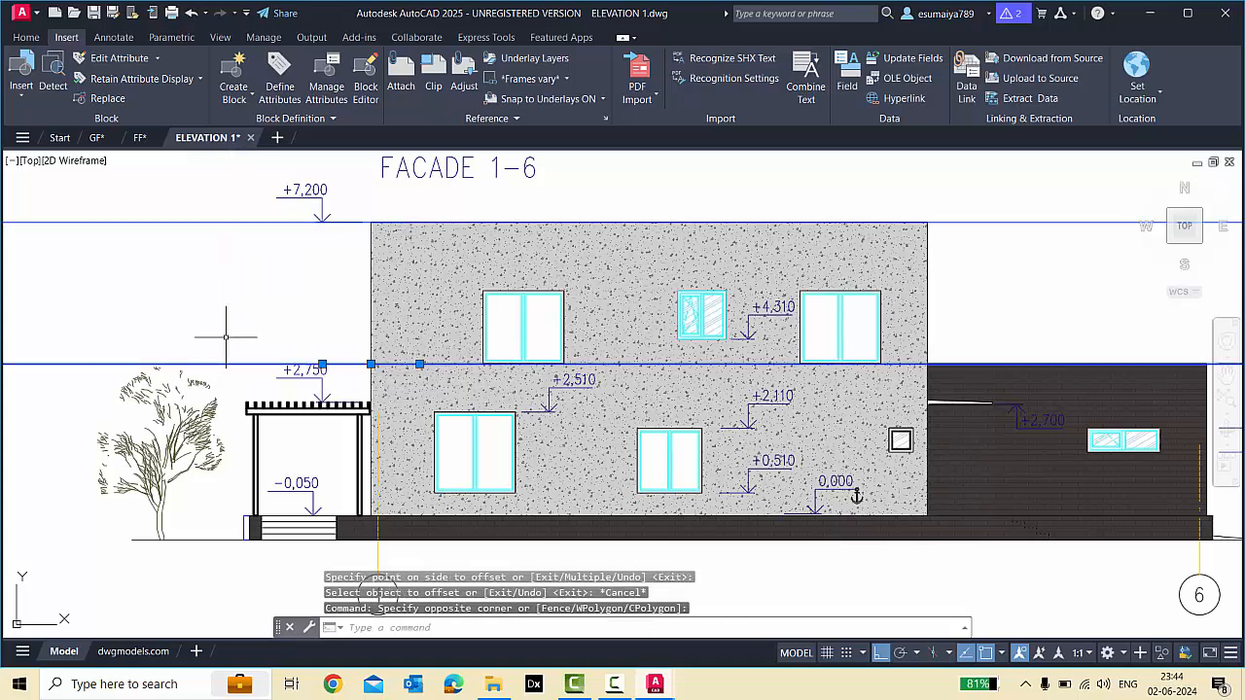
key(Return)
text(20)
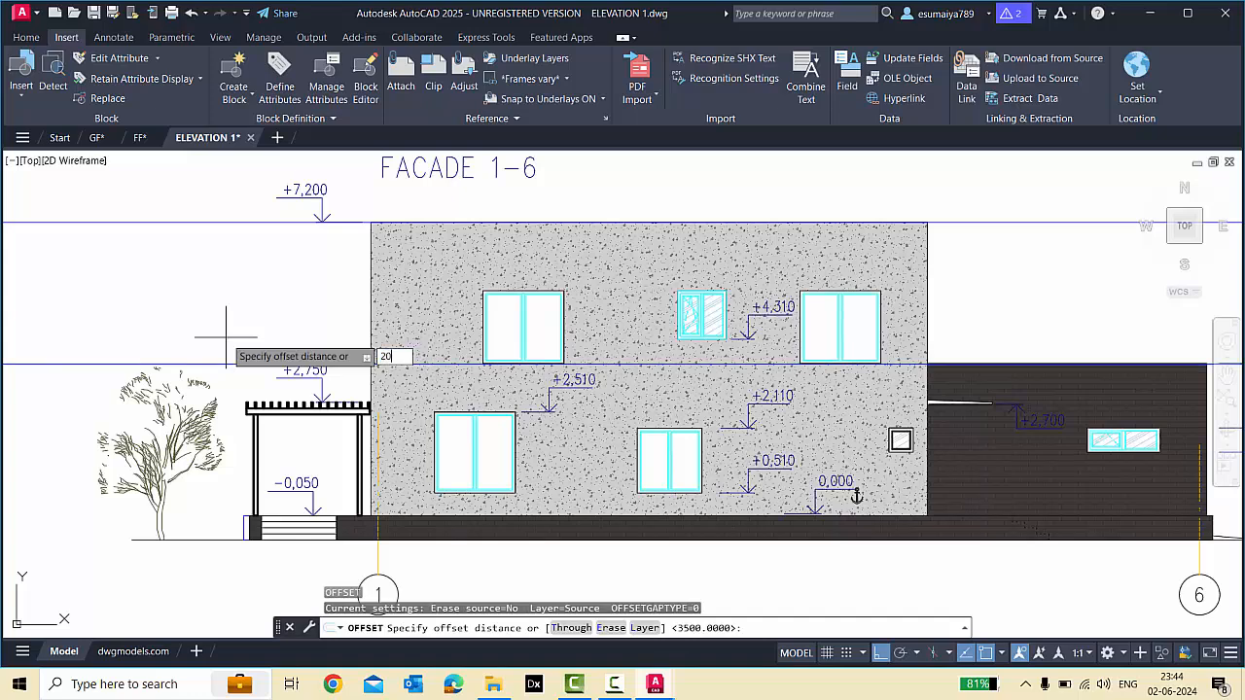
key(Return)
click(228, 364)
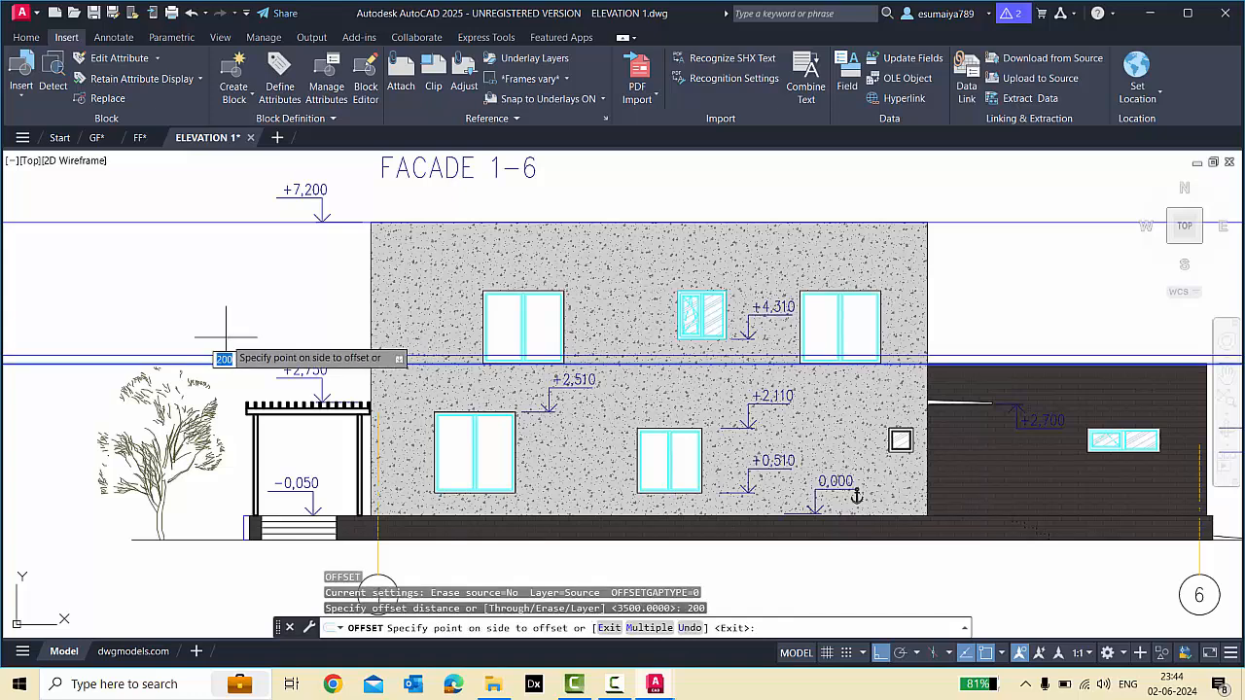
click(226, 340)
key(Escape)
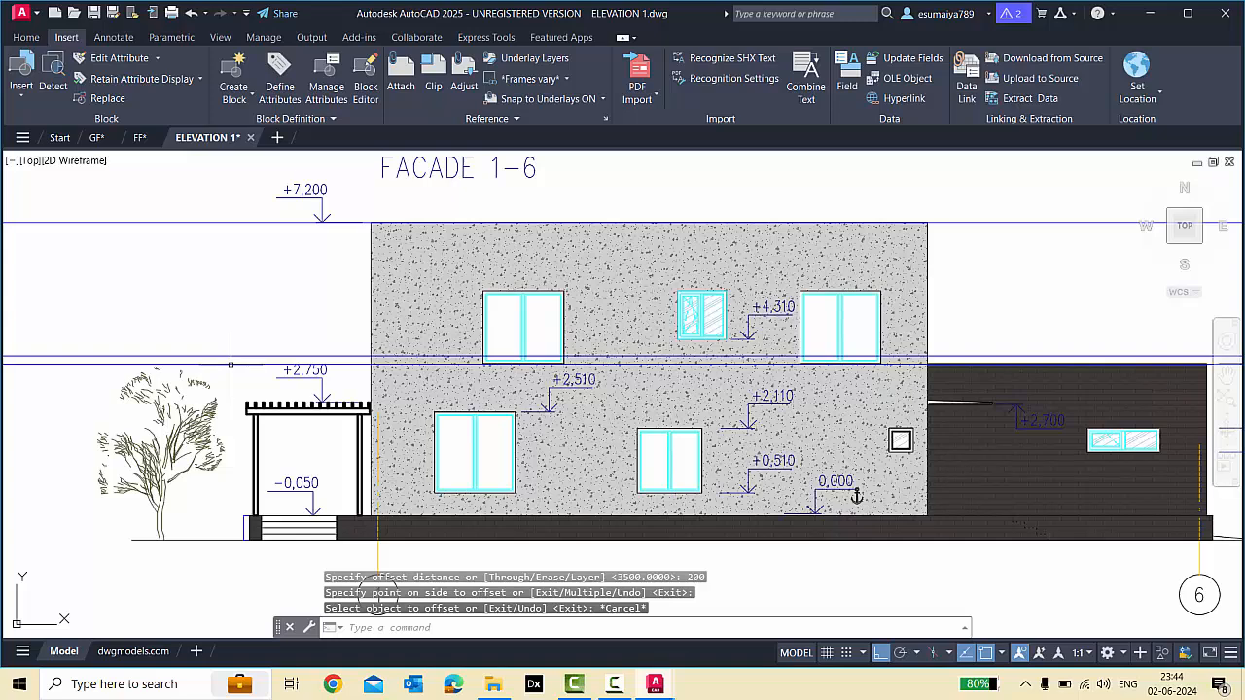
Offset the lower of the two closely spaced construction lines 3700 downward, toward the 0,000 level.
key(Return)
text(3)
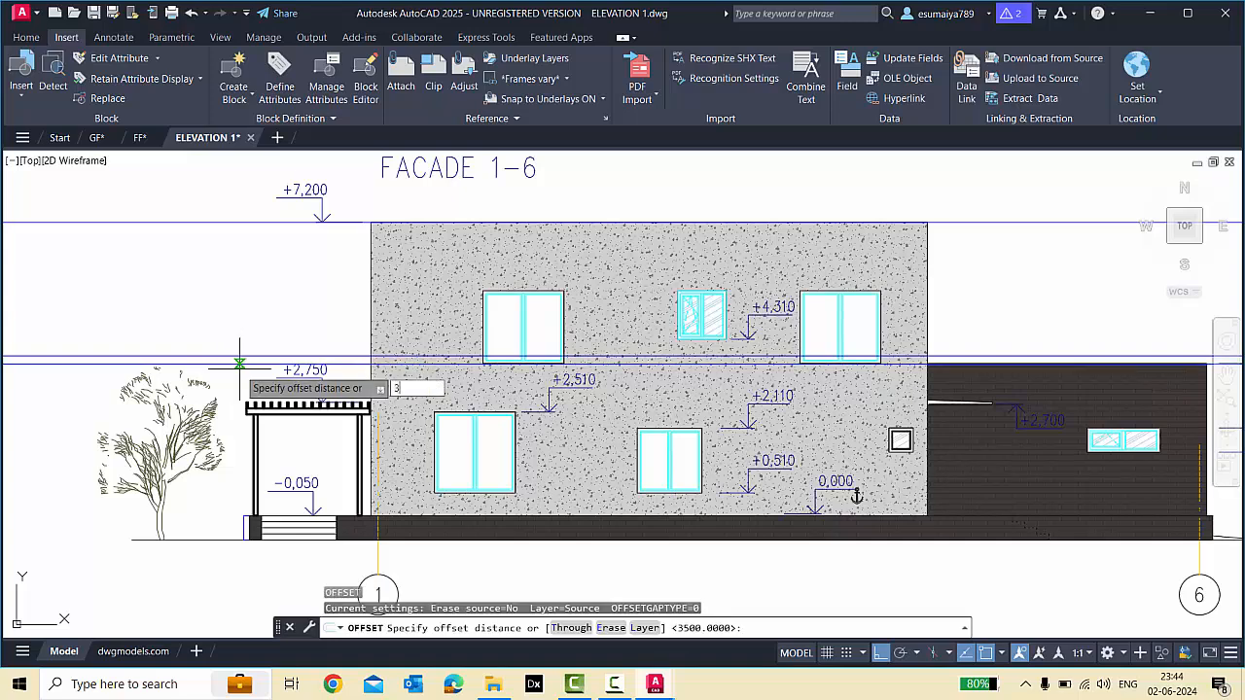
key(Return)
click(239, 368)
click(240, 369)
key(Escape)
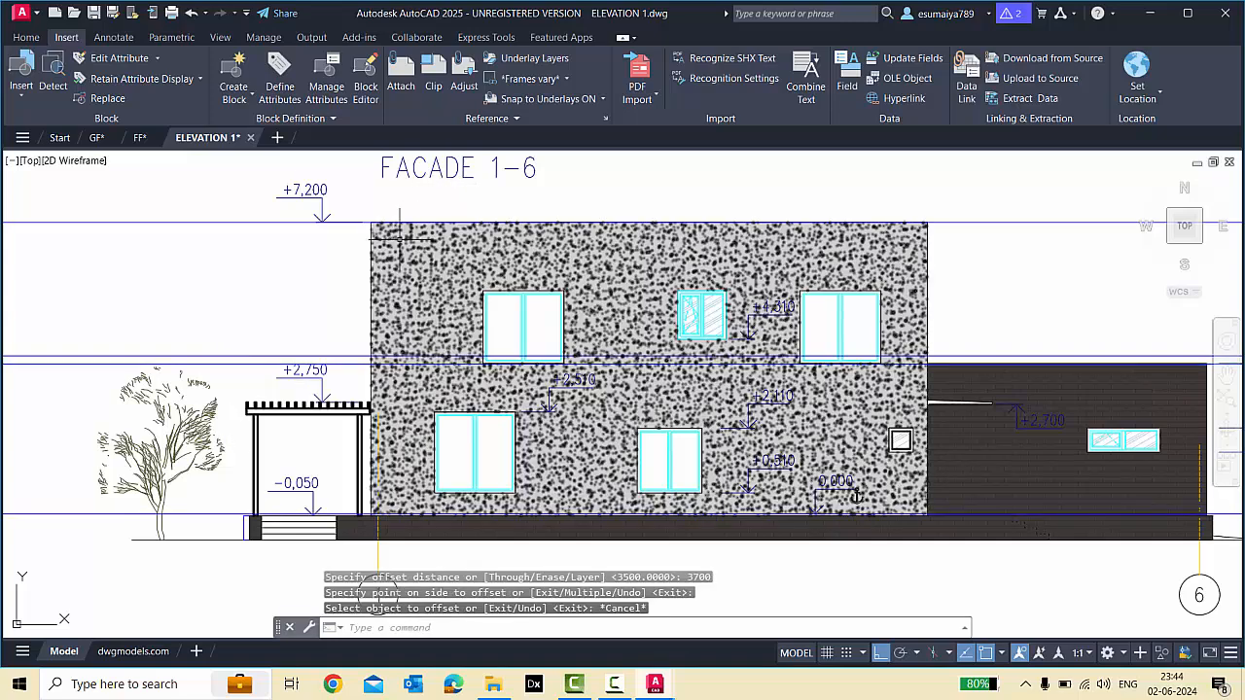
scroll(399, 238, down, 2)
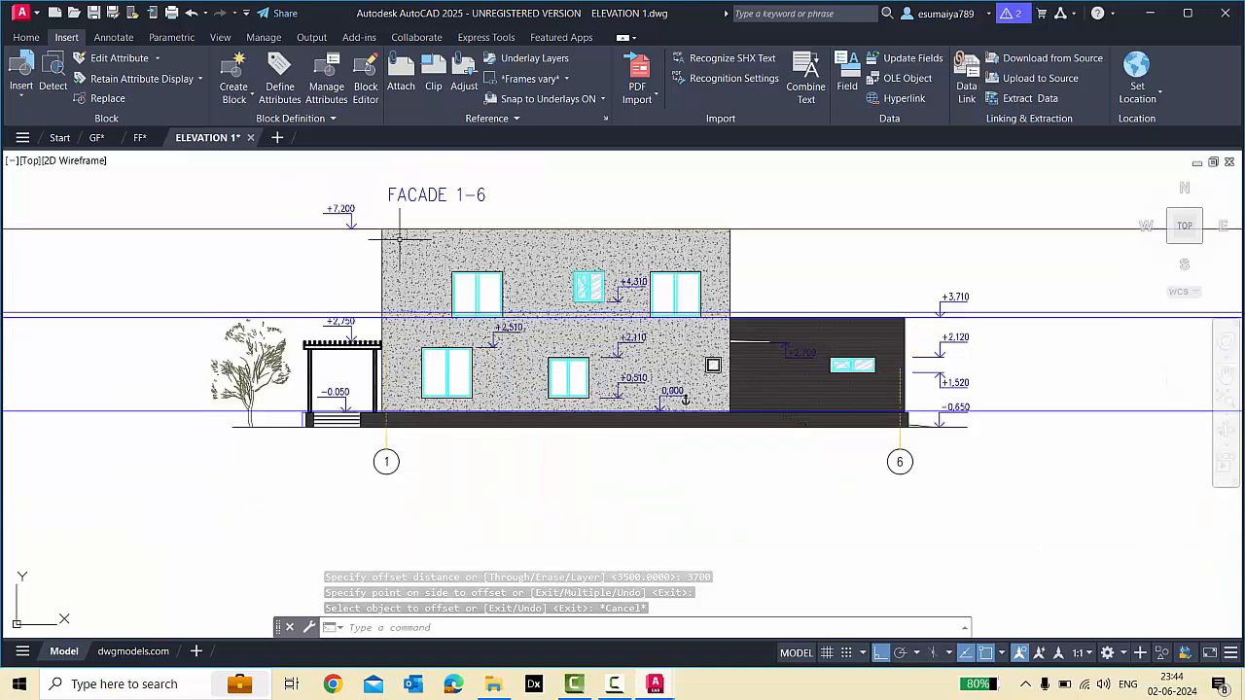
scroll(670, 235, up, 2)
scroll(670, 236, down, 2)
scroll(363, 231, up, 2)
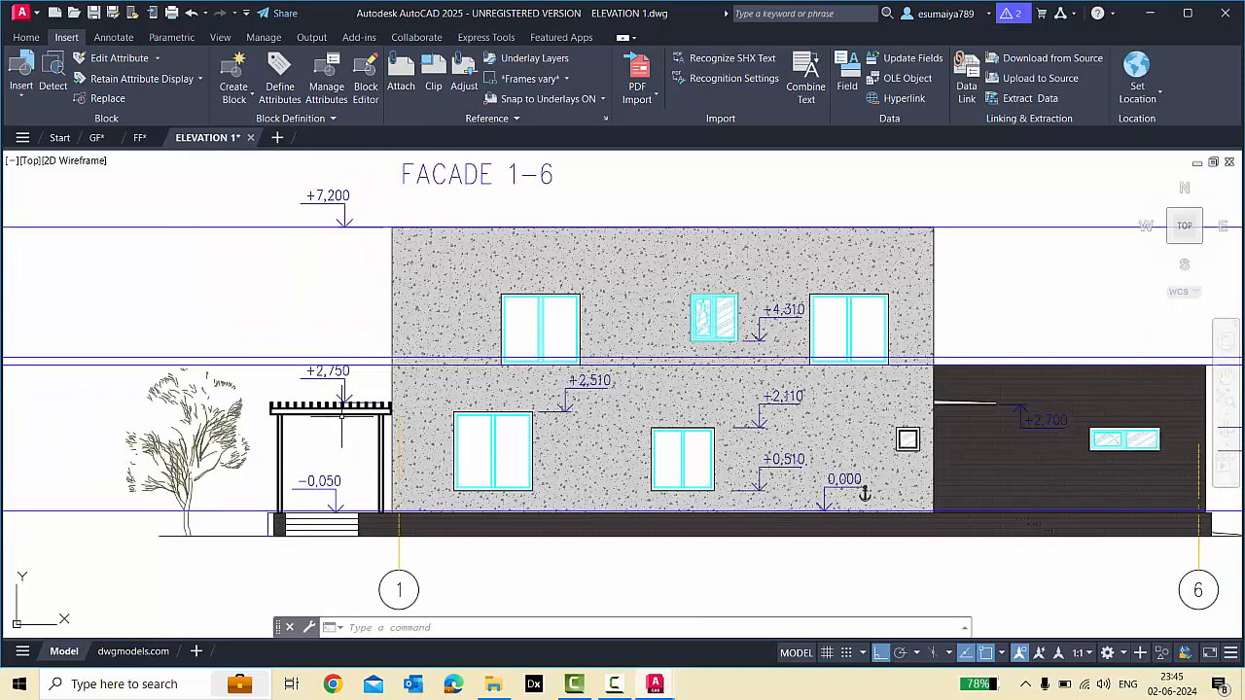
Switch to DIALux evo and start a new project by importing the GF plan drawing from New folder (2).
click(531, 686)
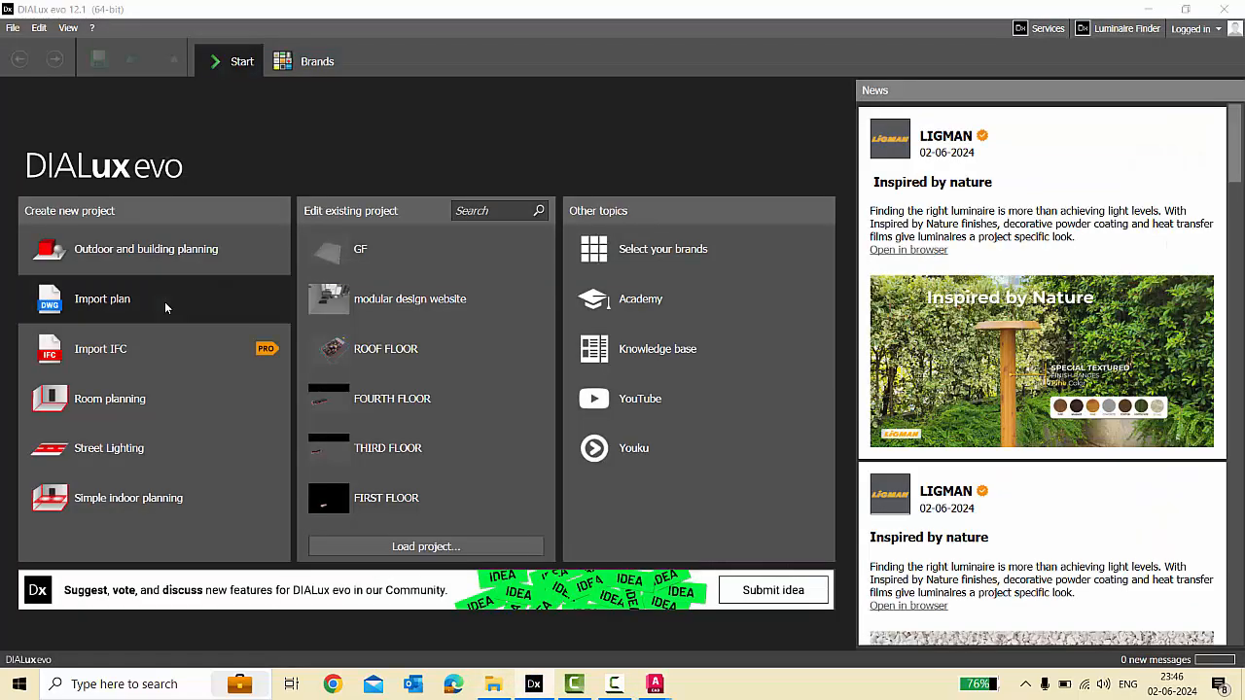
click(165, 302)
double_click(219, 236)
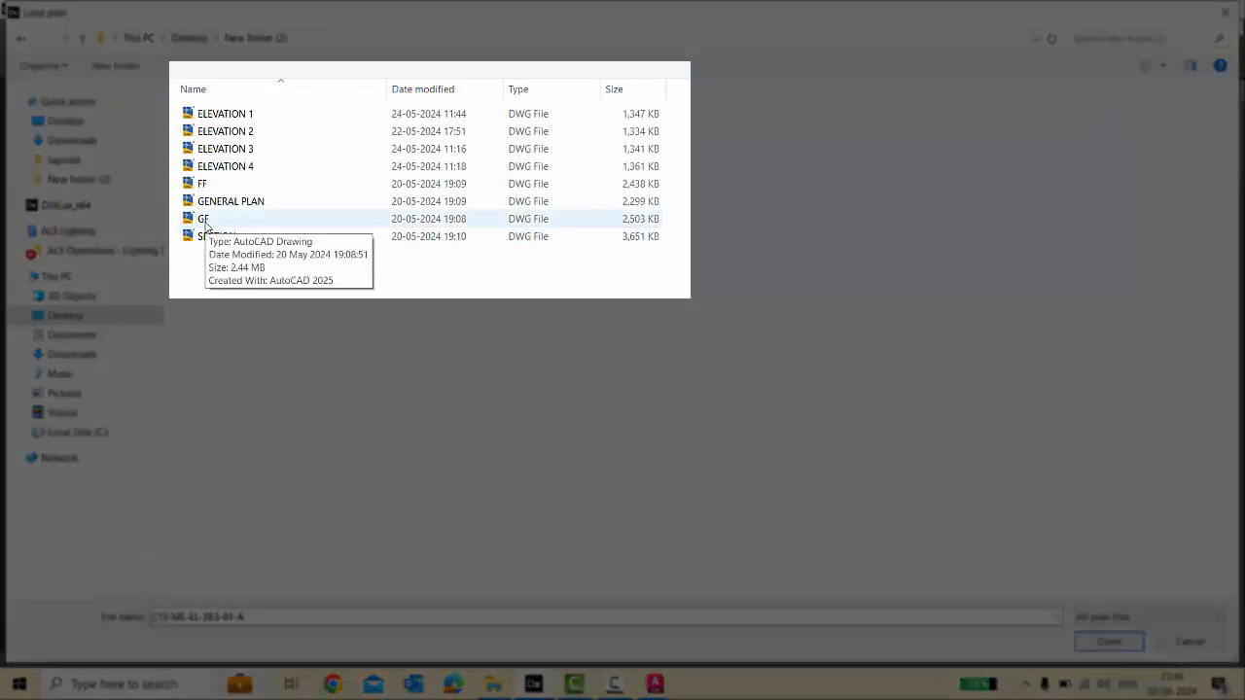
double_click(203, 220)
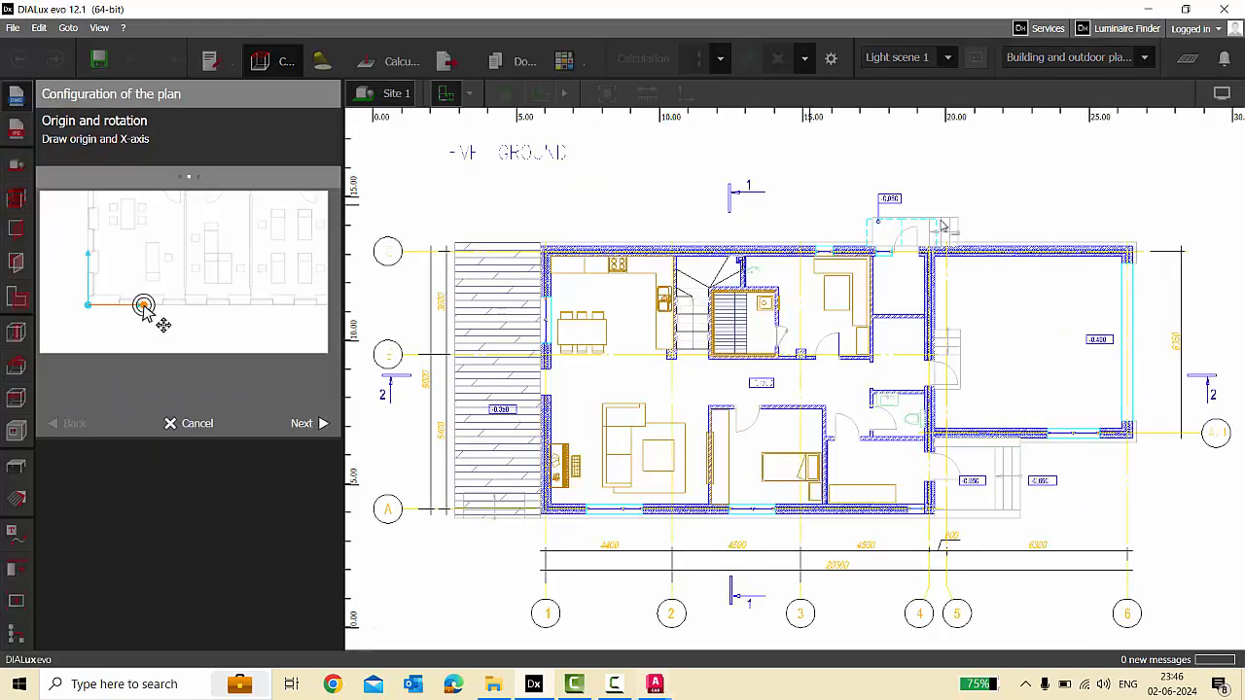
Switch to AutoCAD, list the external references of the GF drawing with XREF, and return to DIALux evo.
click(654, 684)
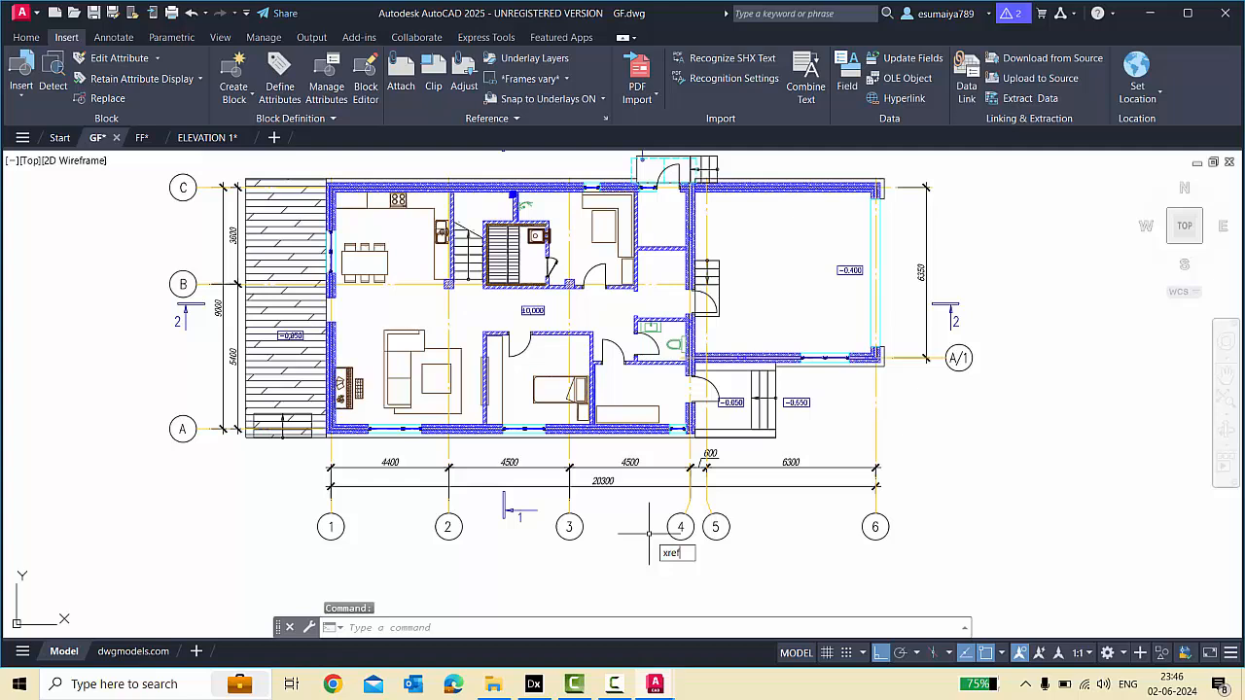
text(xref)
key(Return)
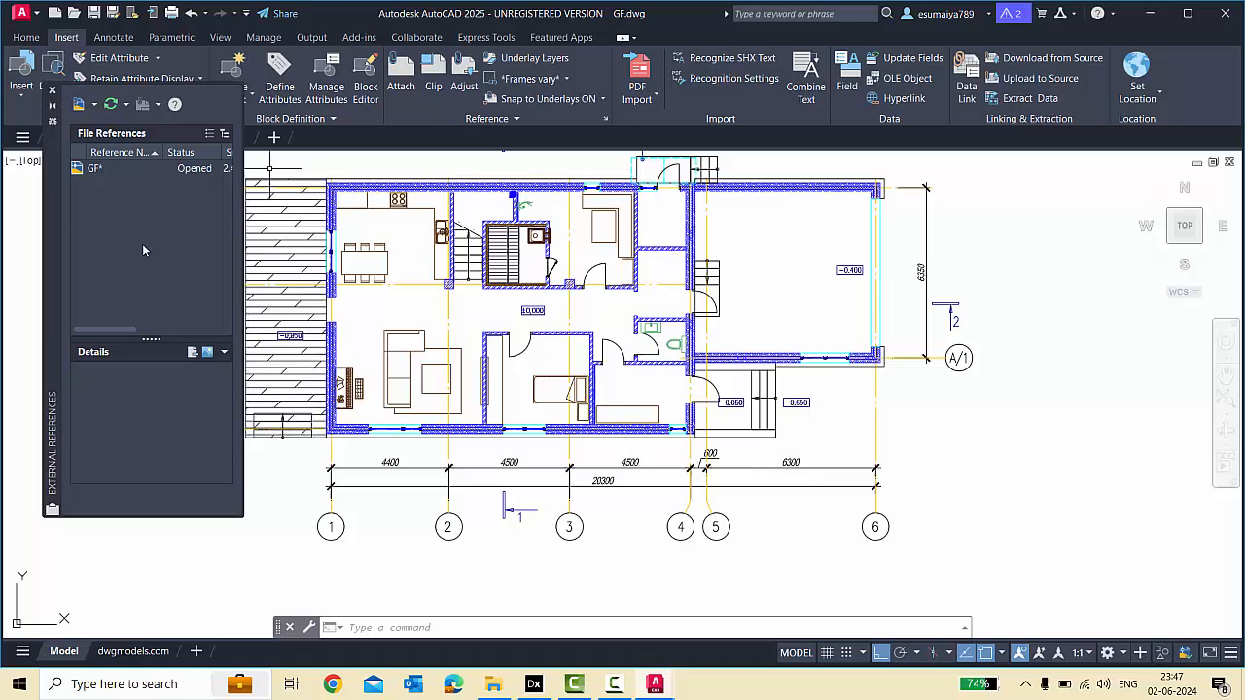
click(536, 686)
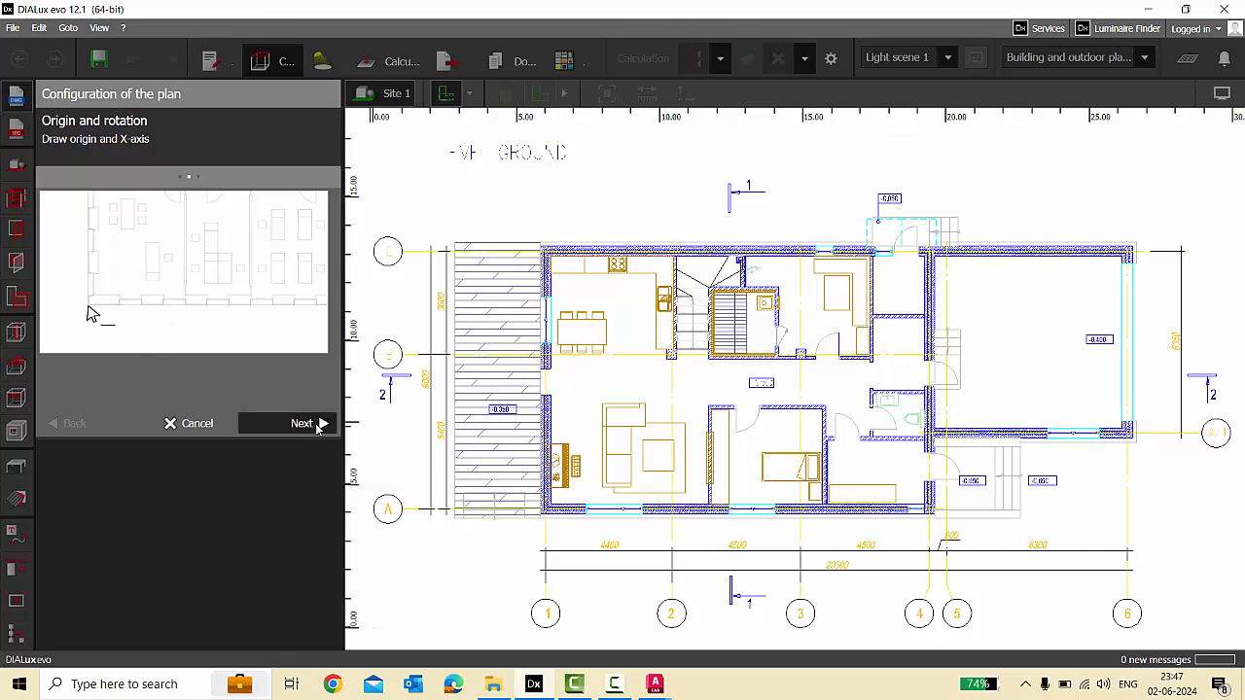
Accept the plan's default origin and rotation and choose Millimetre as its unit.
click(318, 424)
click(181, 396)
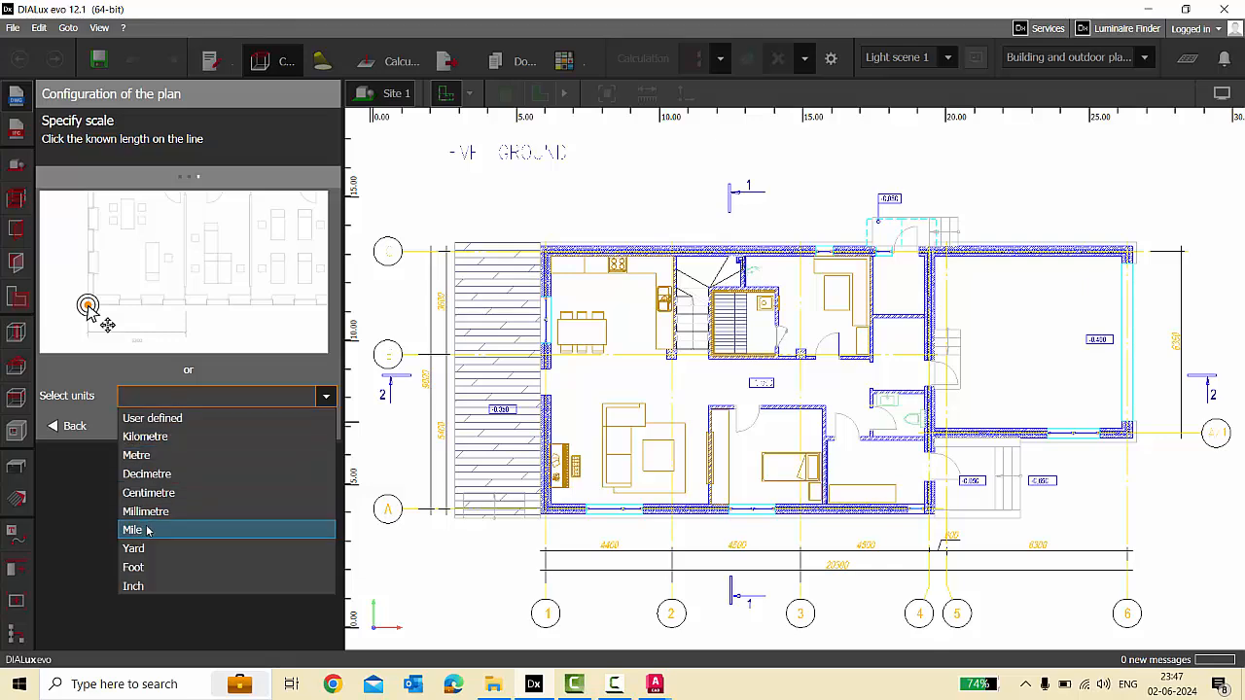
click(166, 506)
Specify the plan's scale across the exterior door opening in the upper outer wall near the garage, and finish the plan configuration.
click(158, 413)
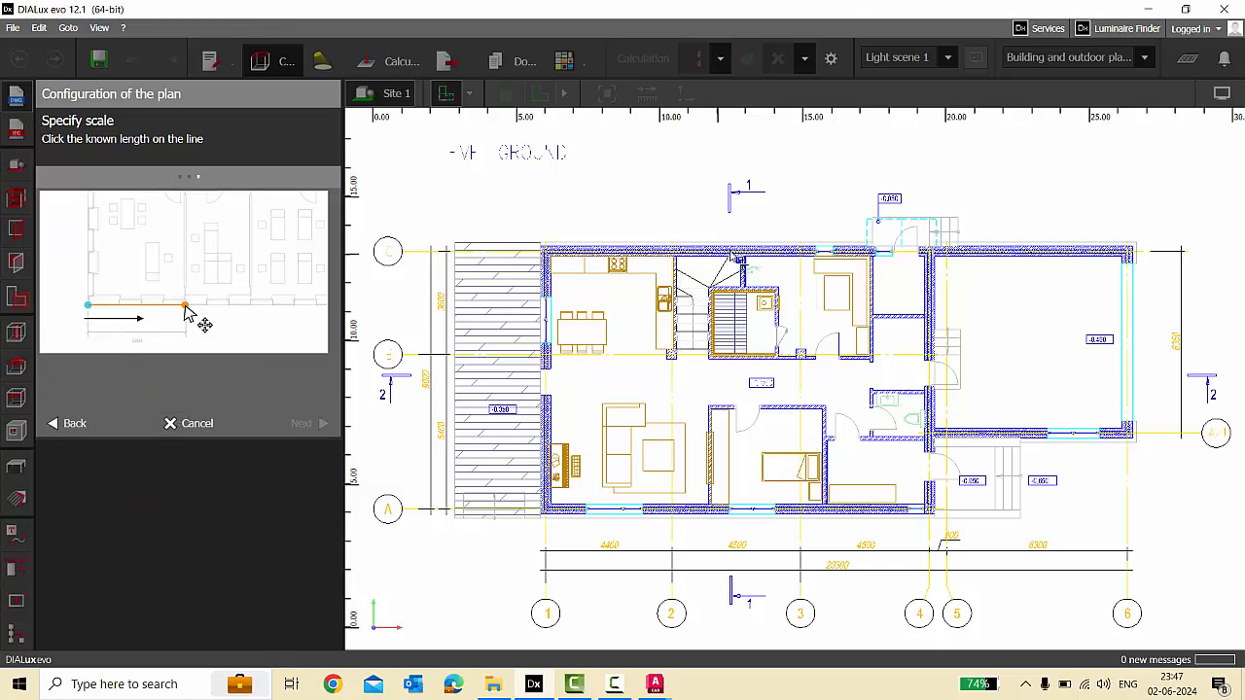
scroll(897, 279, up, 5)
click(892, 269)
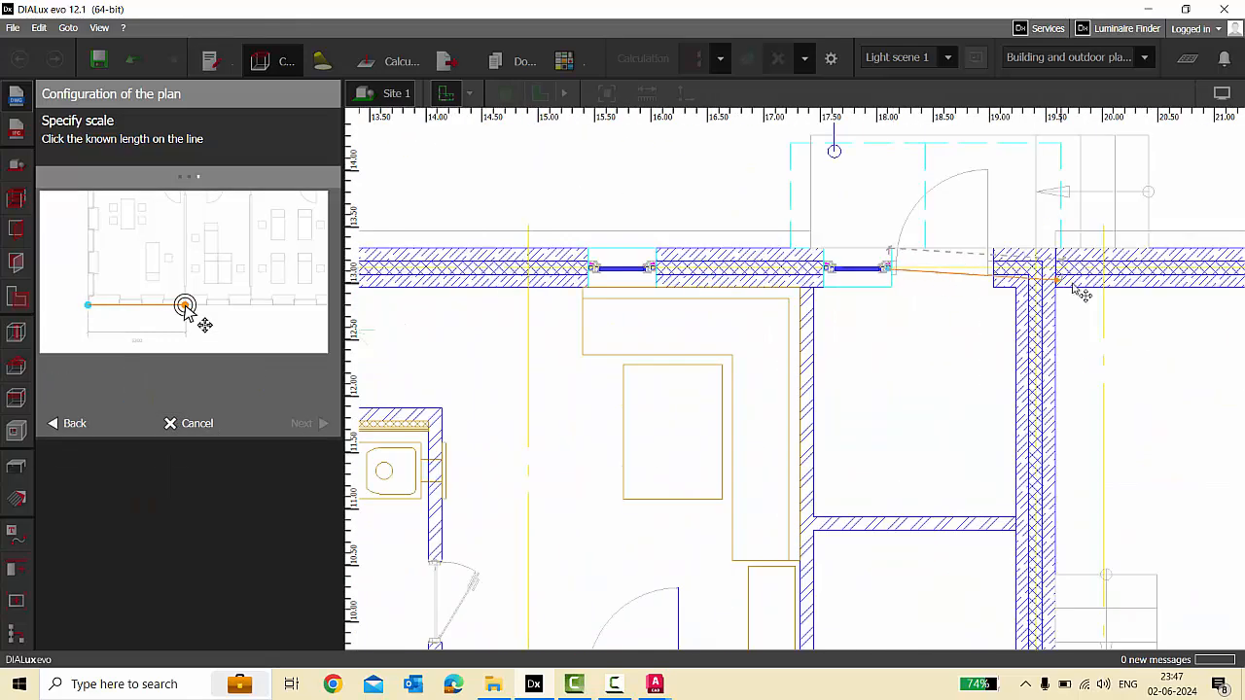
click(992, 269)
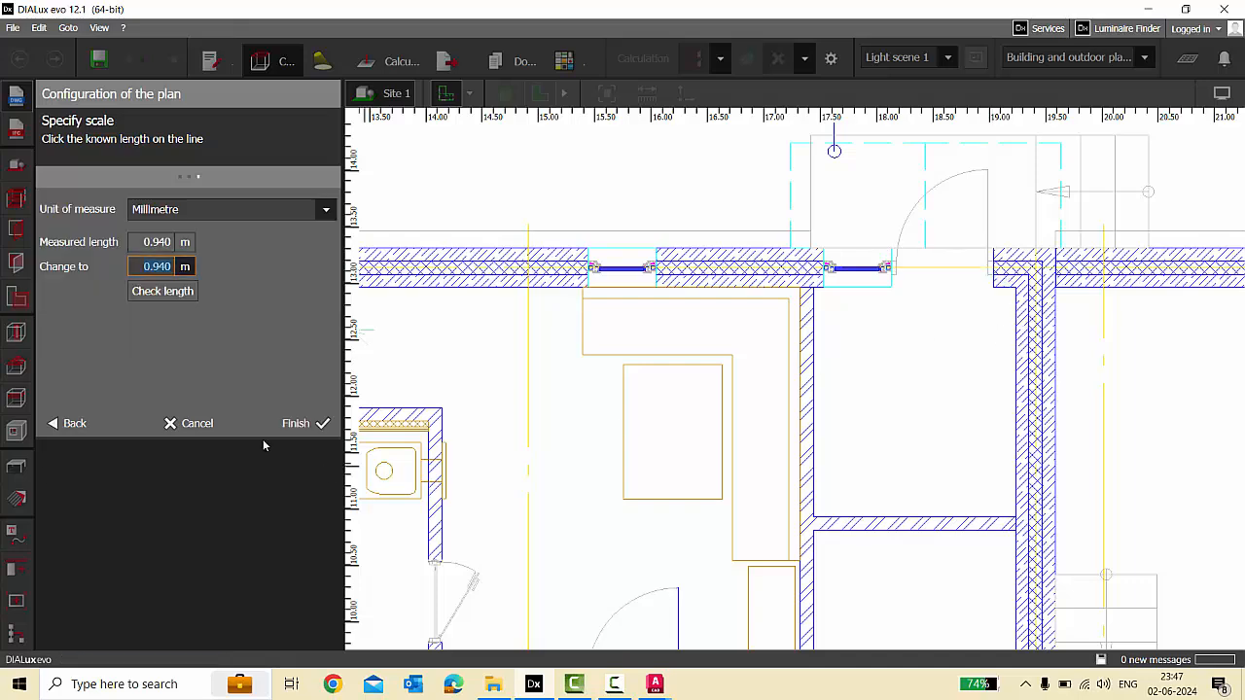
click(292, 424)
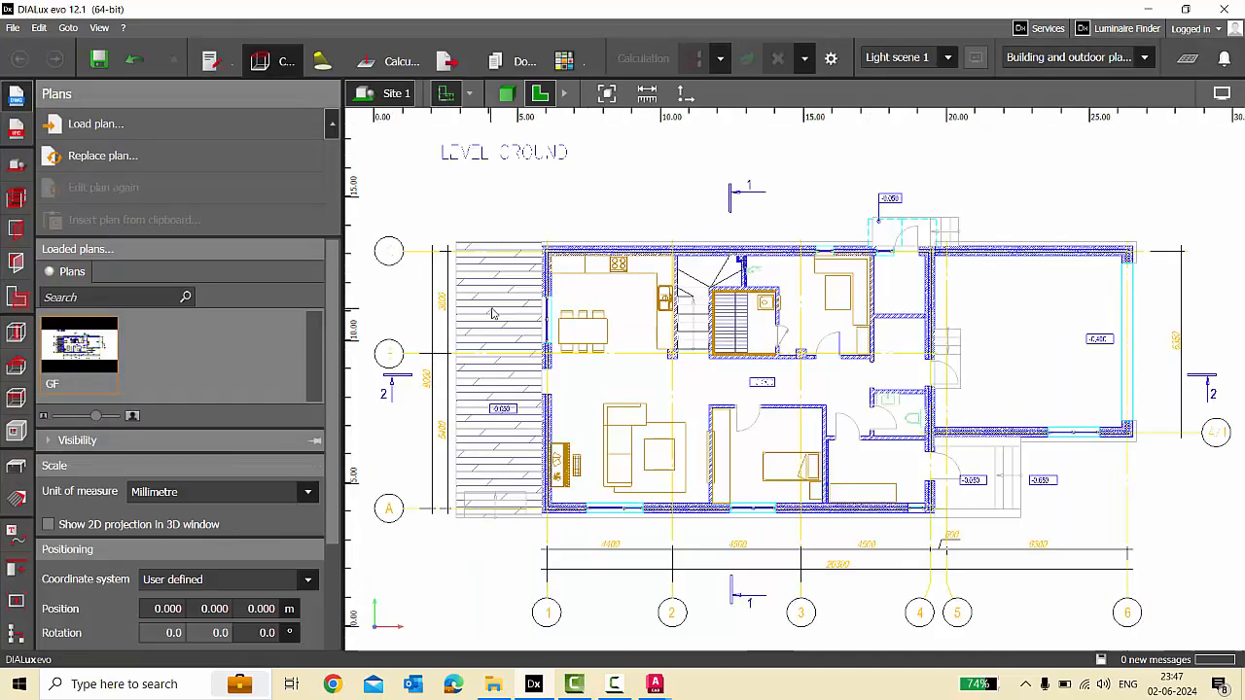
Inspect the imported GF plan in the 3D view and return to the floor plan view.
scroll(491, 313, down, 2)
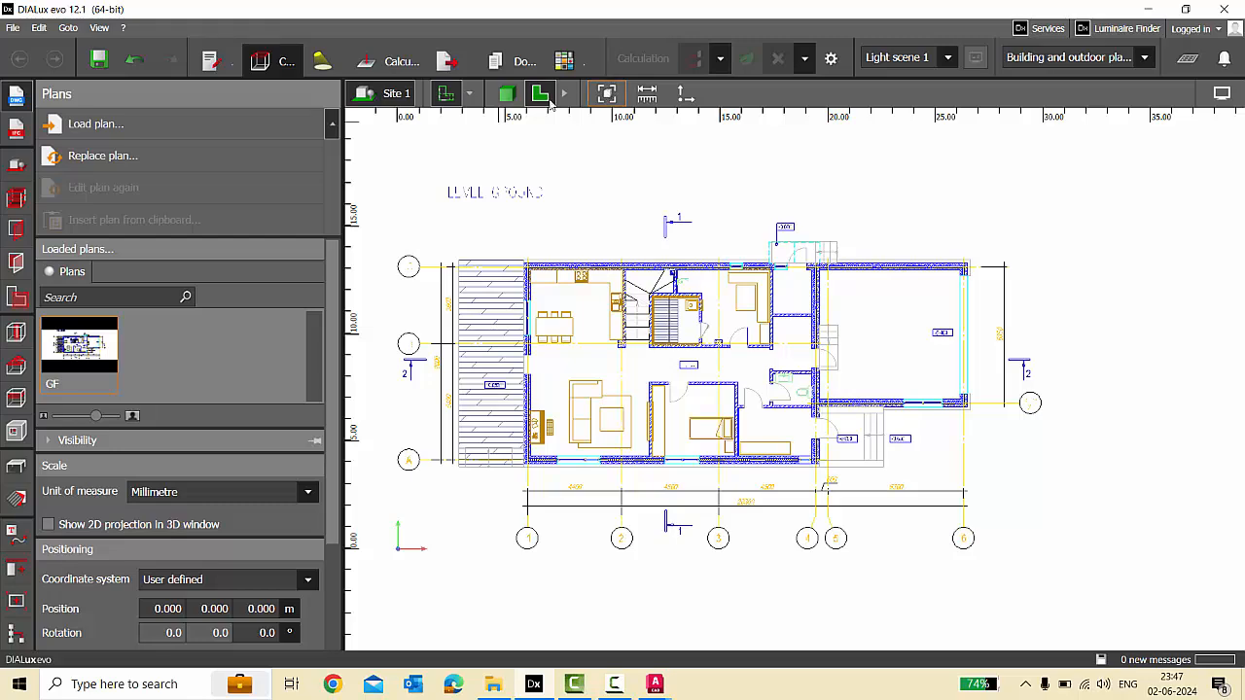
click(514, 100)
right_drag(684, 246, 609, 339)
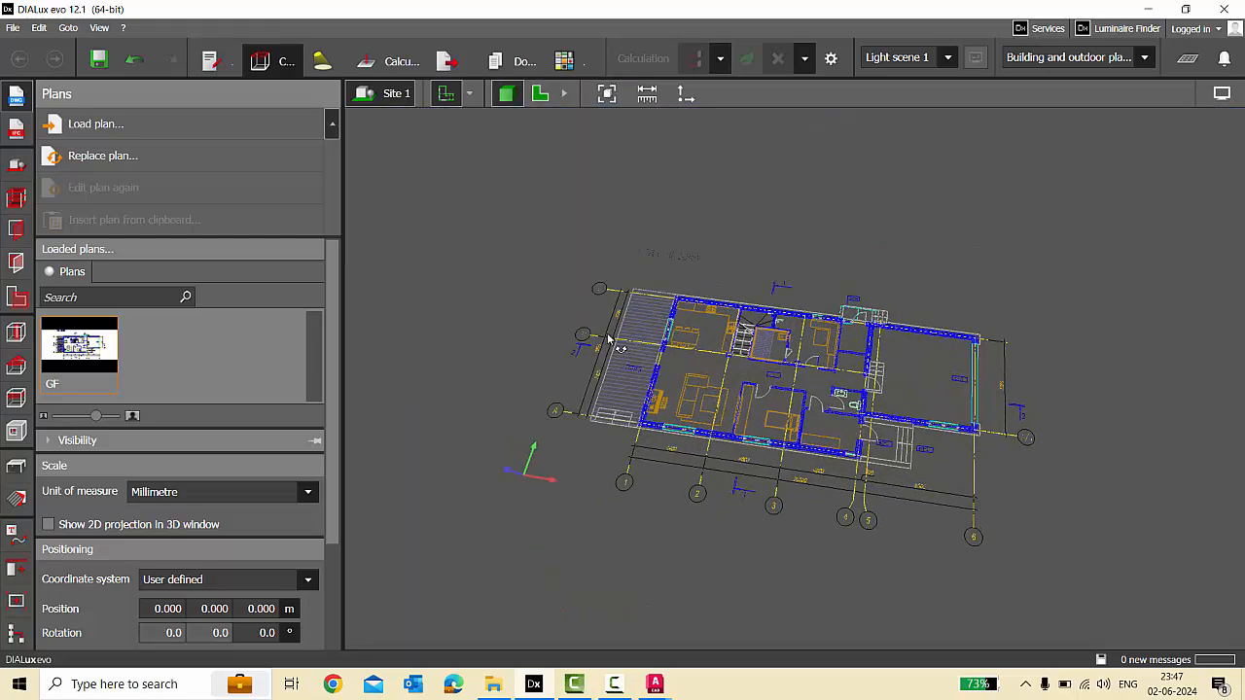
click(540, 93)
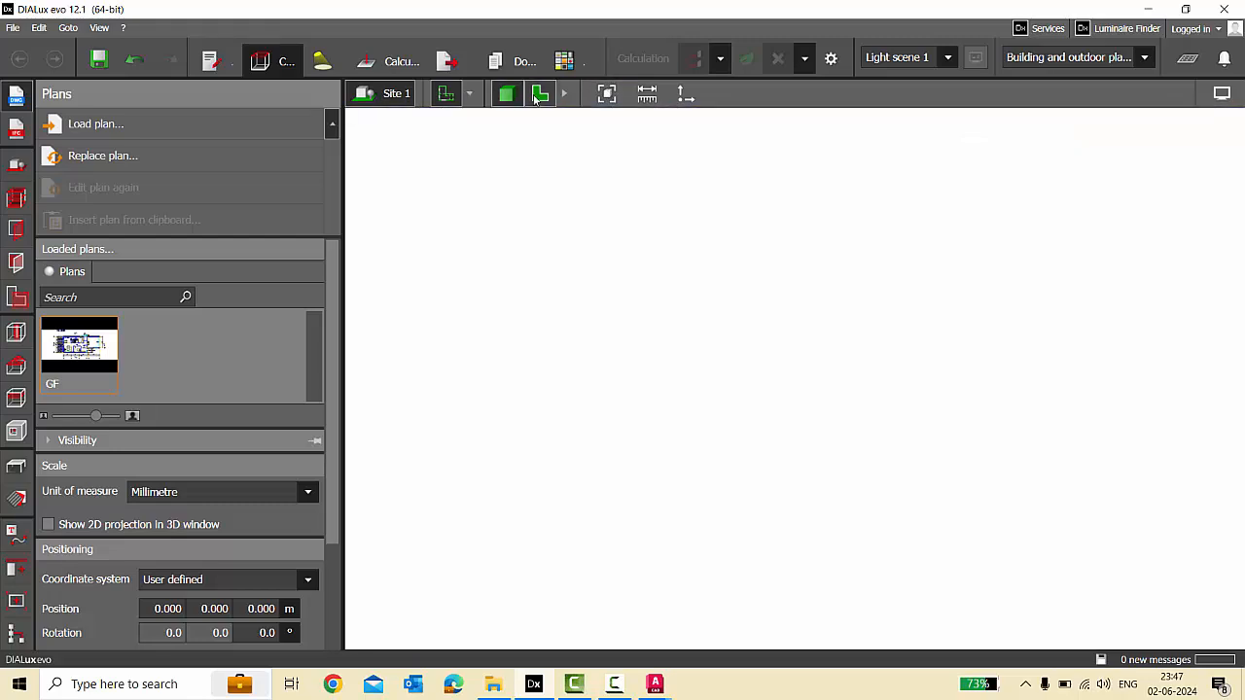
Draw a new room along the inner wall faces of the garage, about 6.4 m by 6.0 m, and close its contour.
click(15, 198)
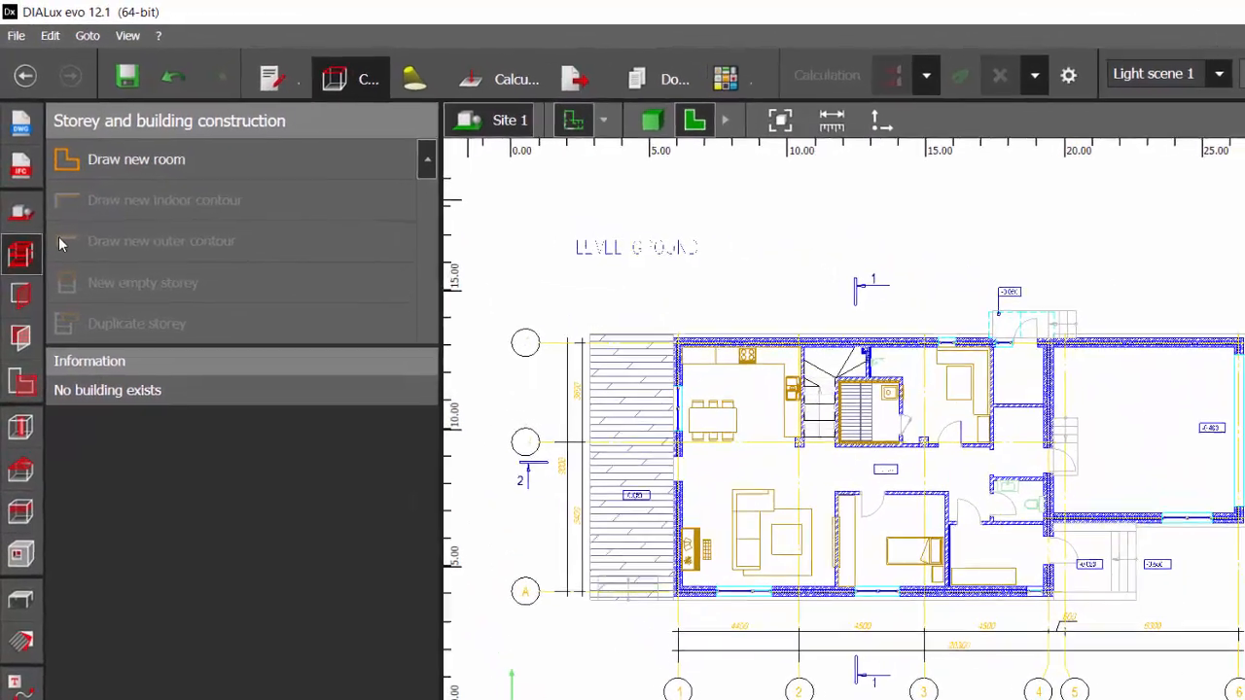
click(159, 167)
scroll(870, 502, up, 2)
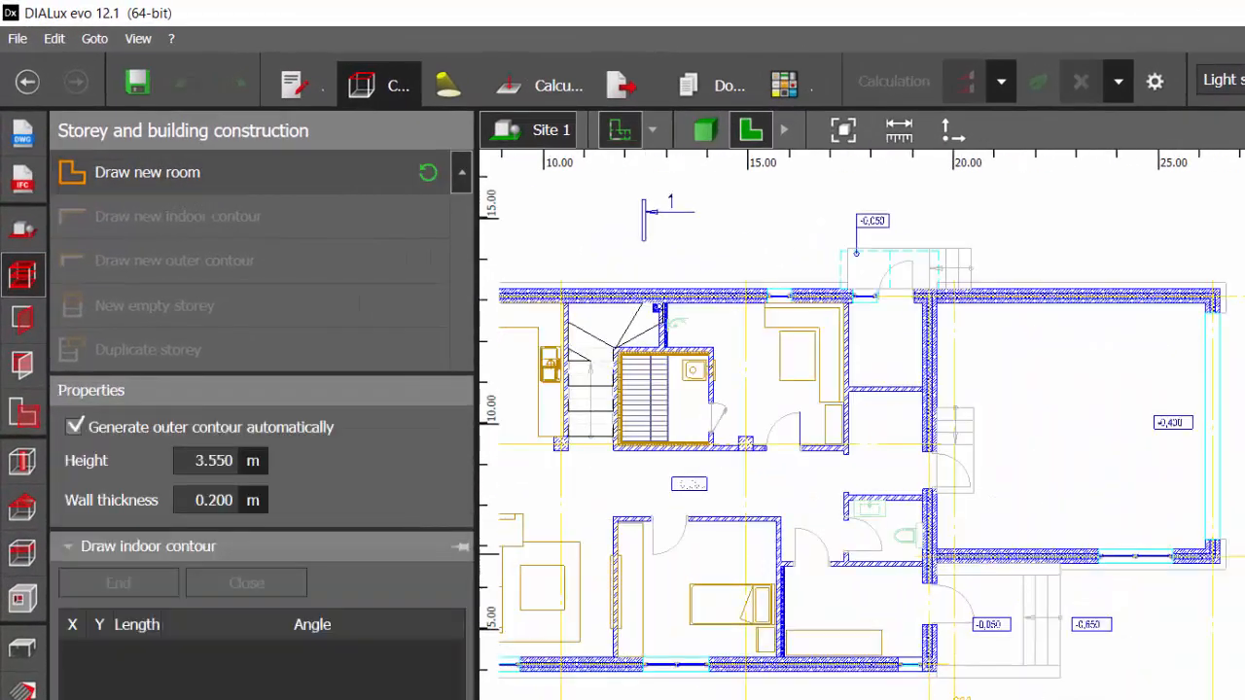
scroll(1196, 282, up, 2)
click(1203, 292)
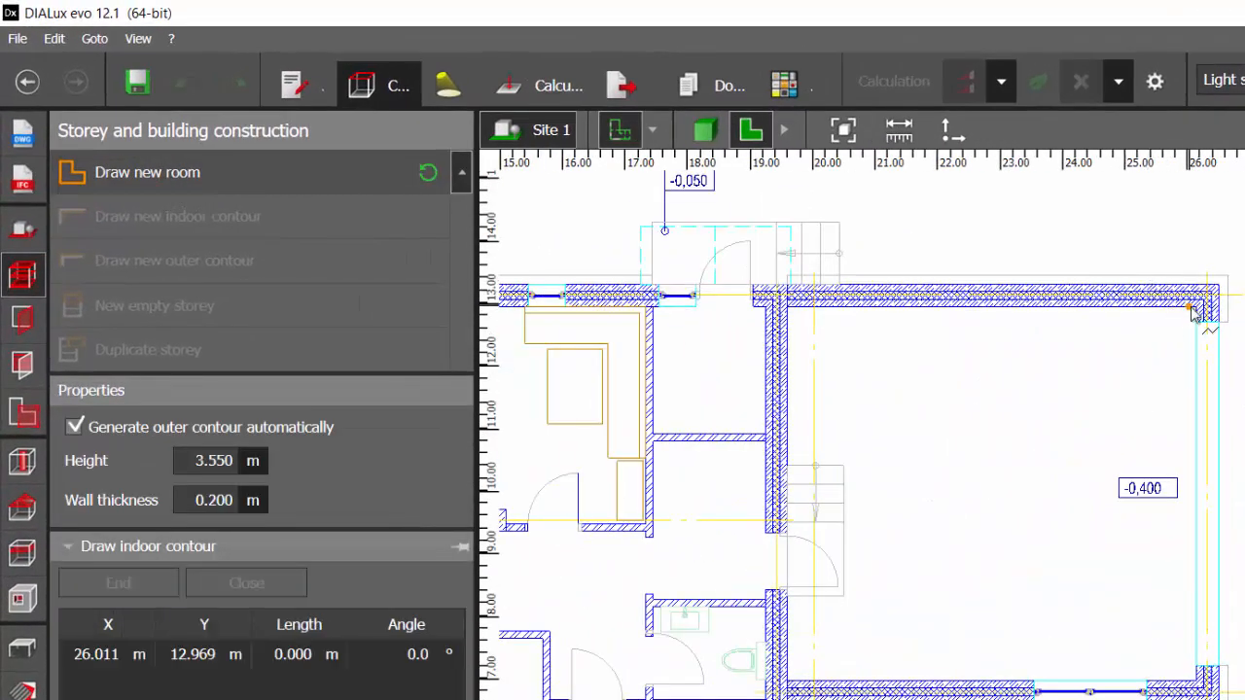
click(791, 300)
scroll(1221, 681, up, 2)
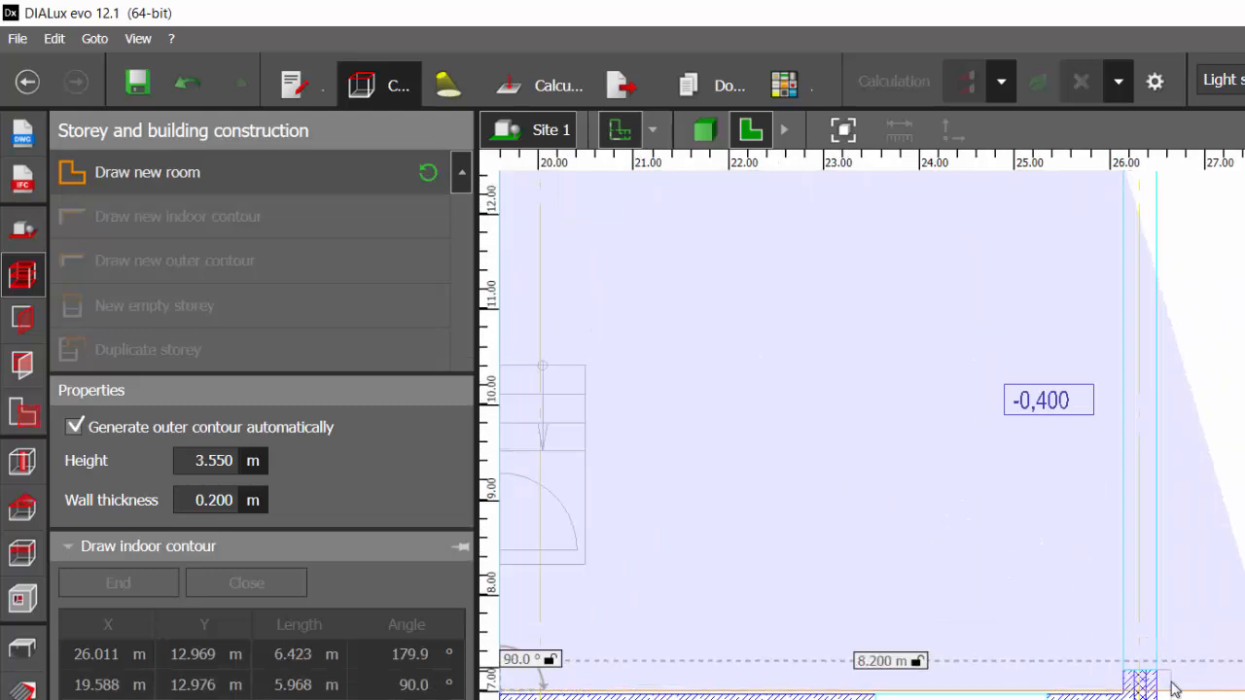
click(1124, 689)
right_click(1067, 433)
click(1230, 564)
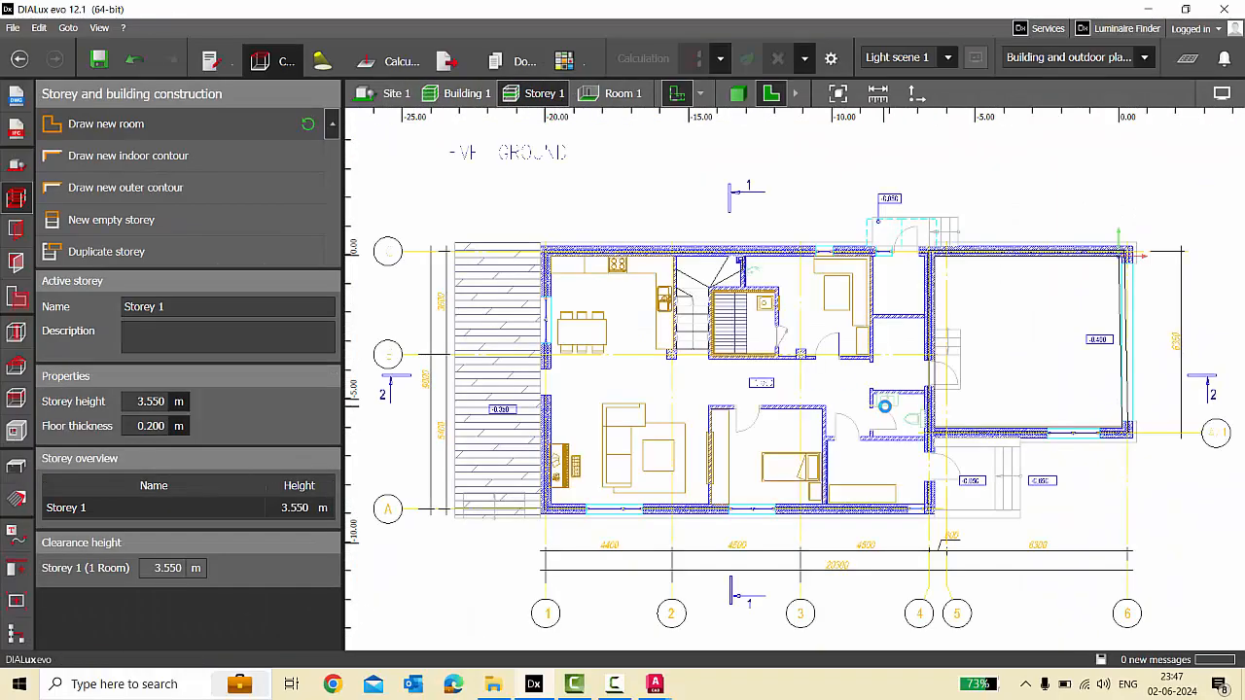
Adjust the garage room's contour to the inner wall corners so it forms a rectangle of about 6.56 m by 6.01 m.
scroll(1080, 229, up, 5)
click(1080, 229)
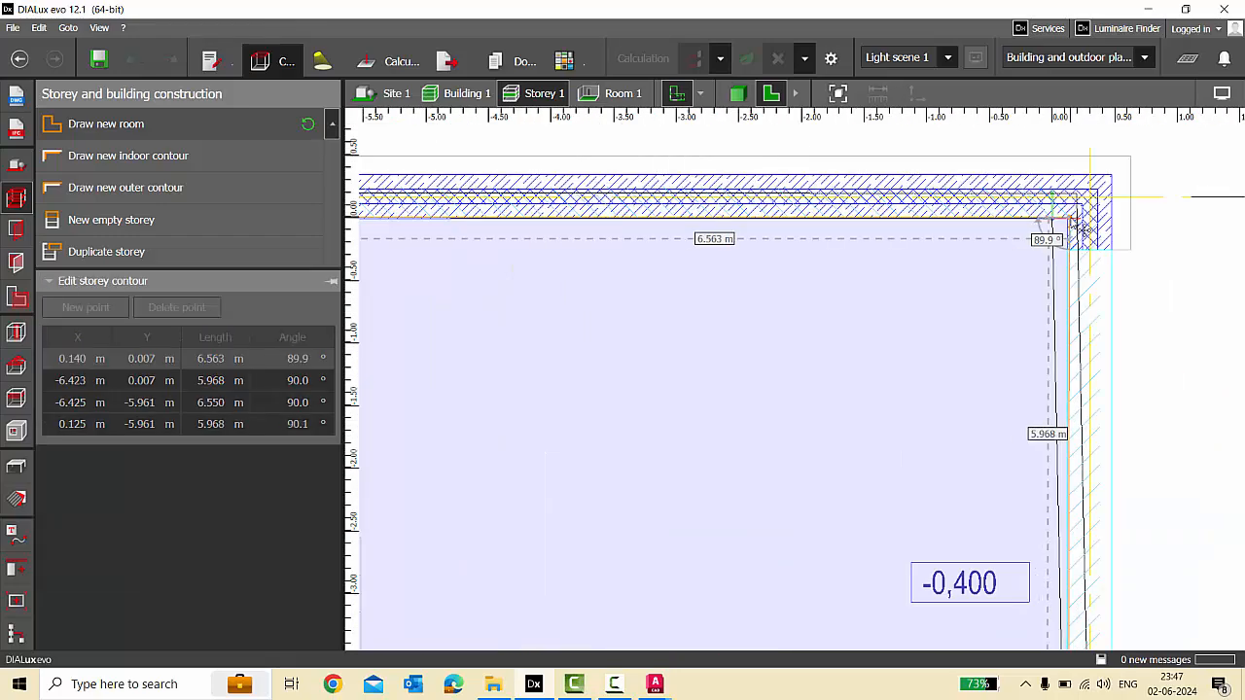
drag(1072, 223, 1073, 223)
scroll(1045, 224, down, 5)
scroll(1039, 437, up, 7)
drag(1009, 460, 945, 468)
scroll(970, 501, down, 5)
scroll(1020, 416, up, 1)
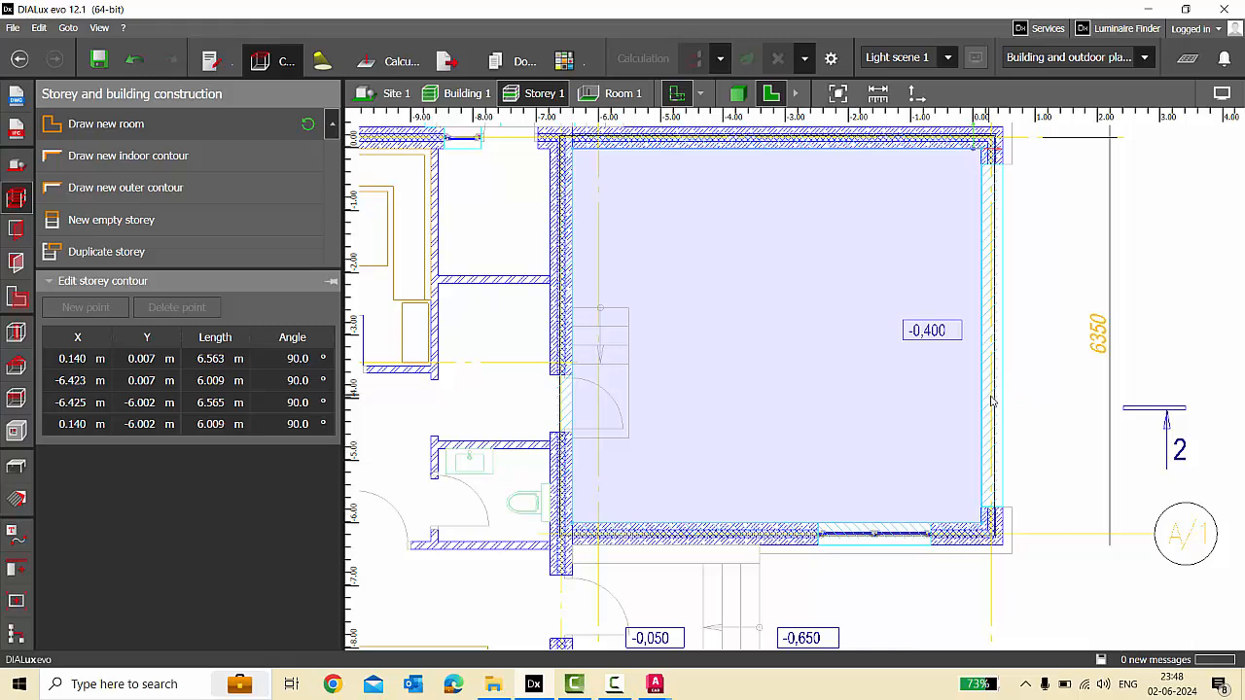
Delete the generated outer contour around the garage and start a new outer contour at the garage's lower-right outer corner.
drag(995, 404, 1002, 413)
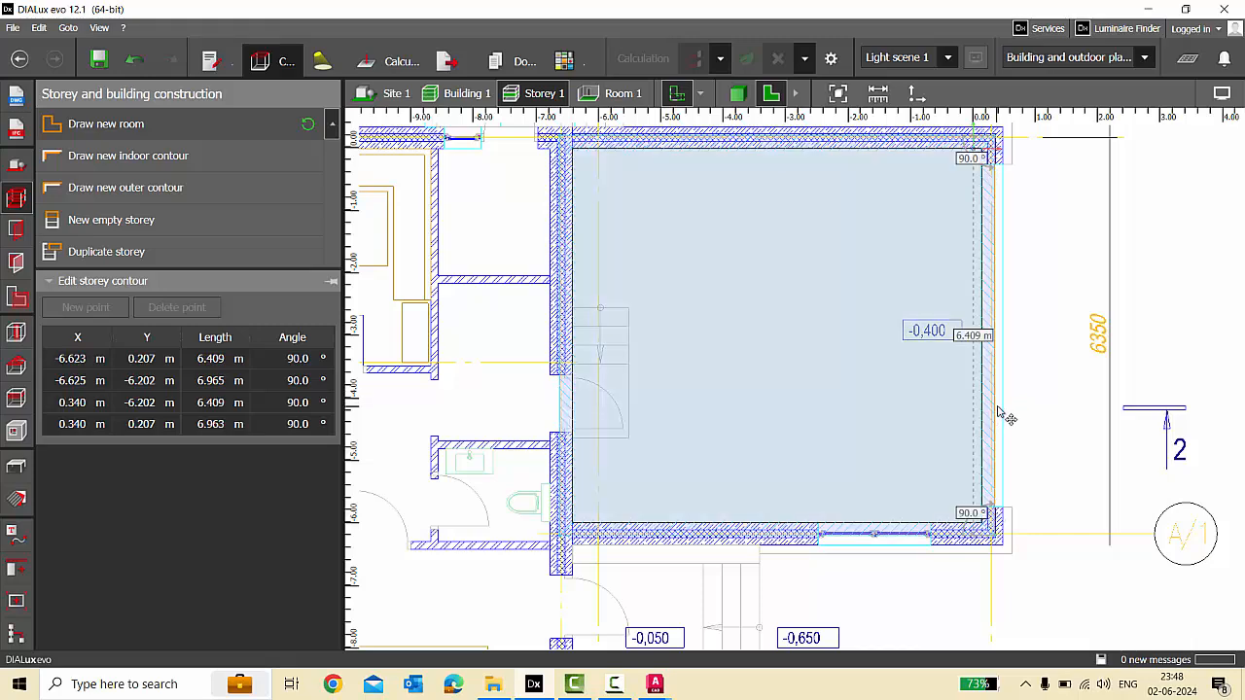
key(Delete)
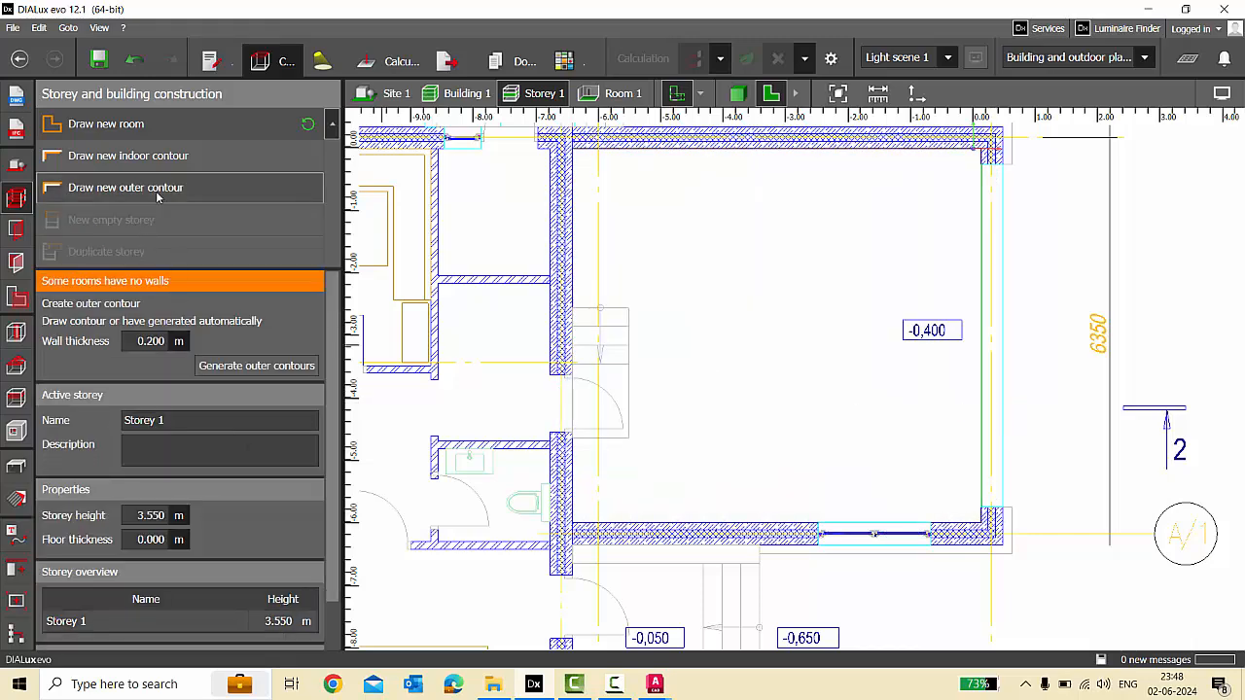
click(157, 187)
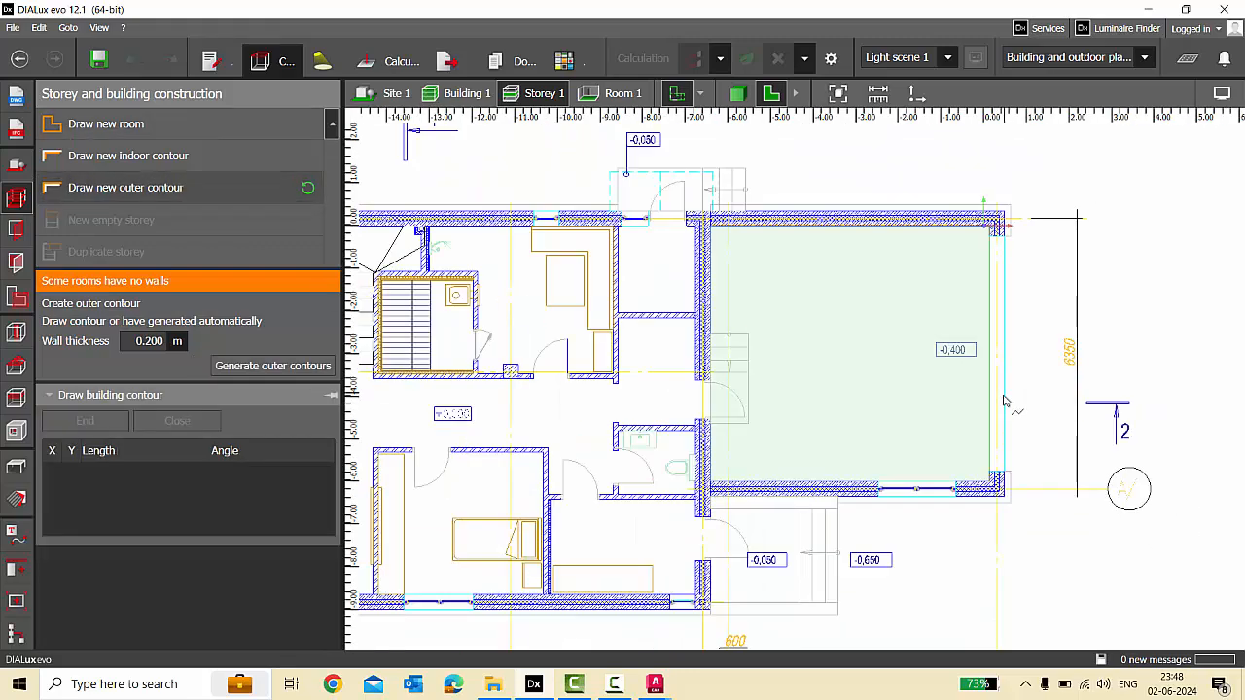
scroll(1008, 505, up, 3)
scroll(1004, 515, up, 3)
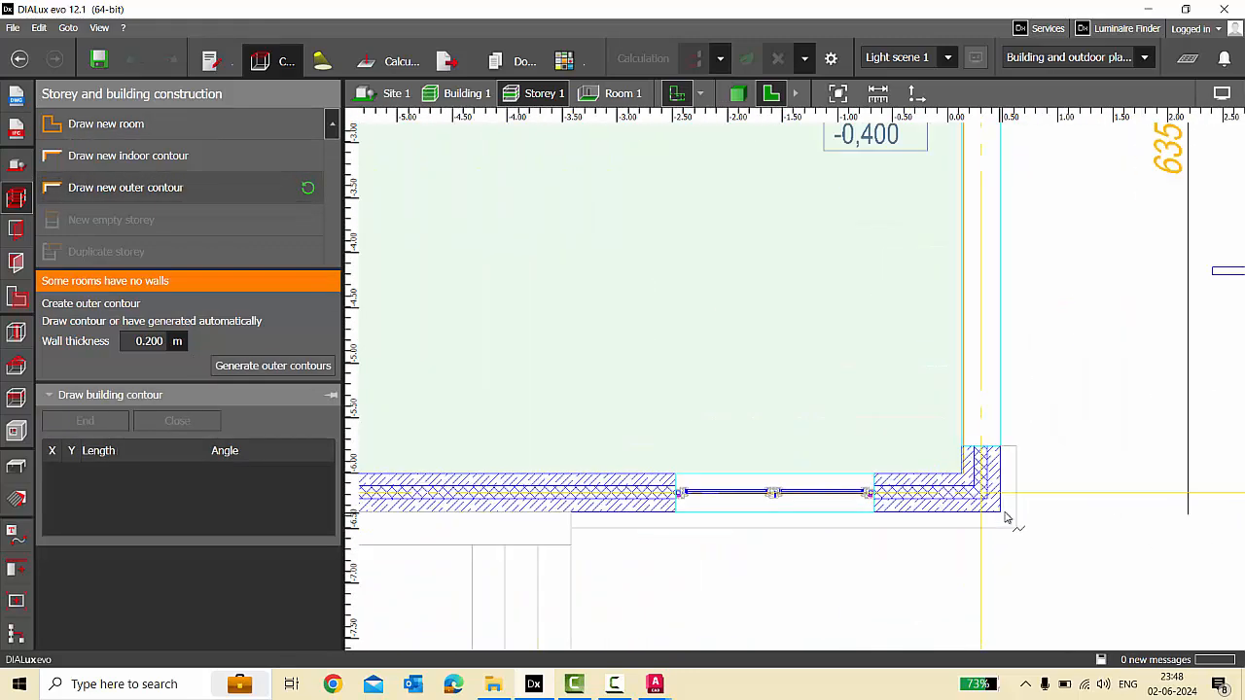
click(999, 518)
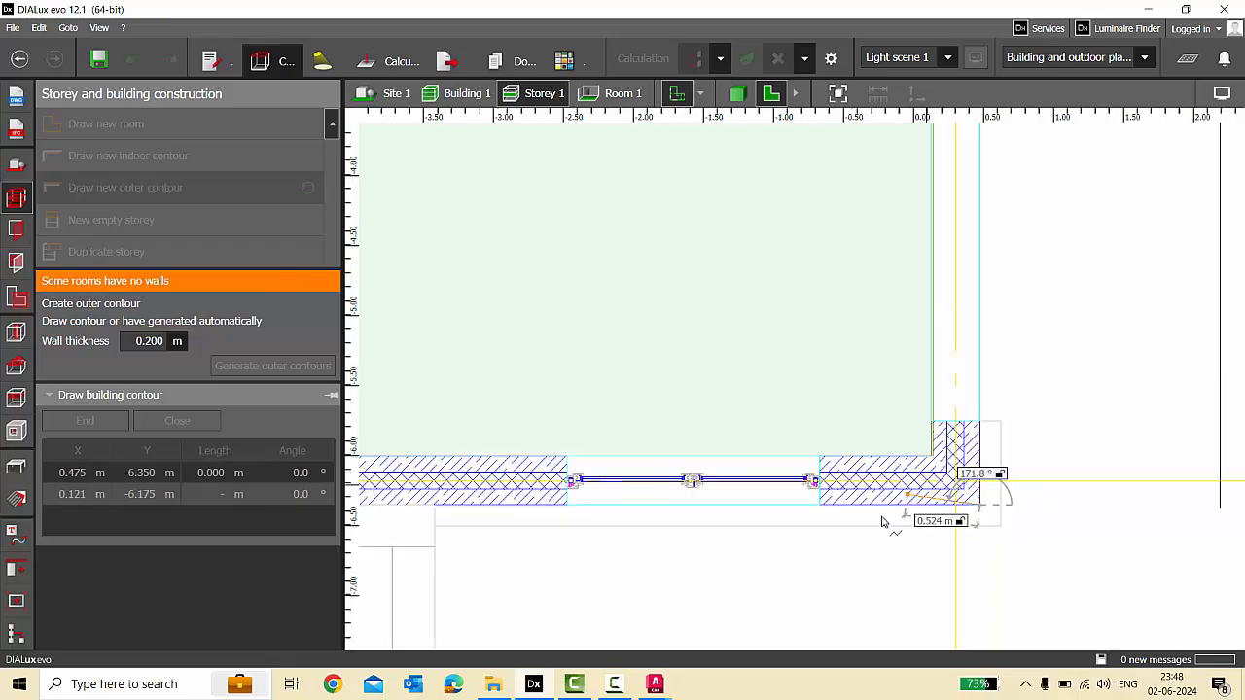
Draw the outer contour up the garage's right side, about 6.69 m, and along the building's whole upper wall, about 20.65 m.
scroll(963, 530, down, 3)
scroll(931, 240, up, 3)
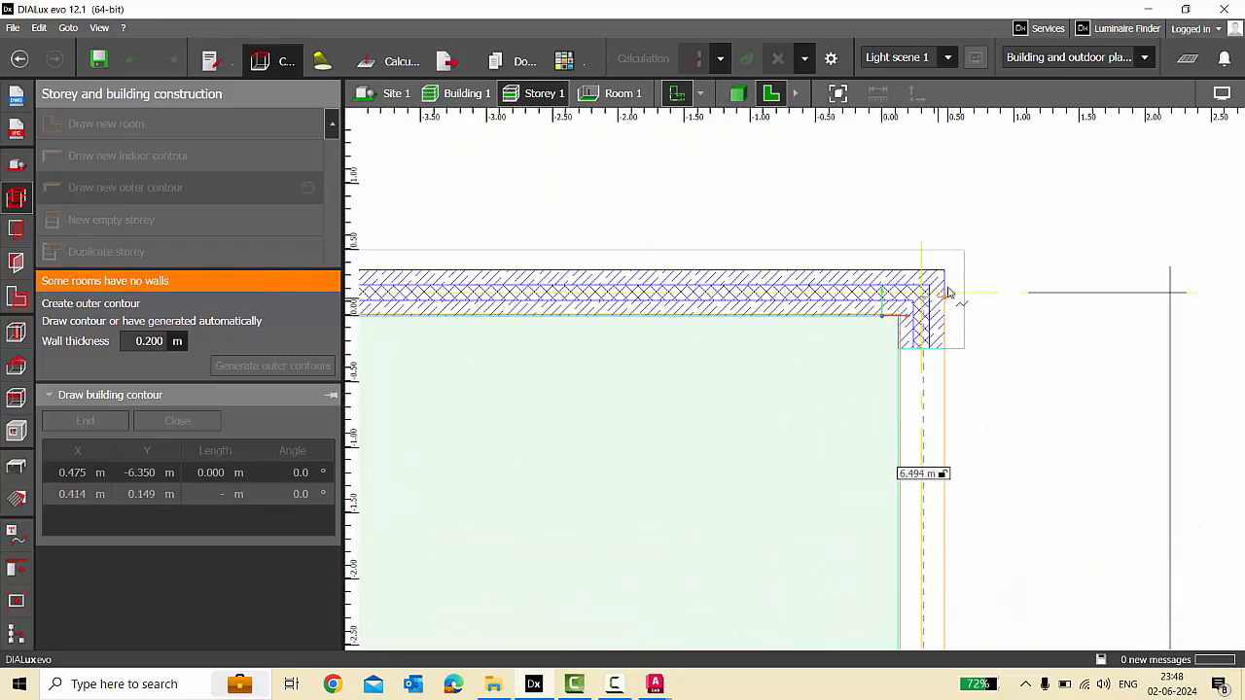
click(916, 260)
scroll(916, 260, down, 5)
scroll(704, 230, up, 5)
click(722, 206)
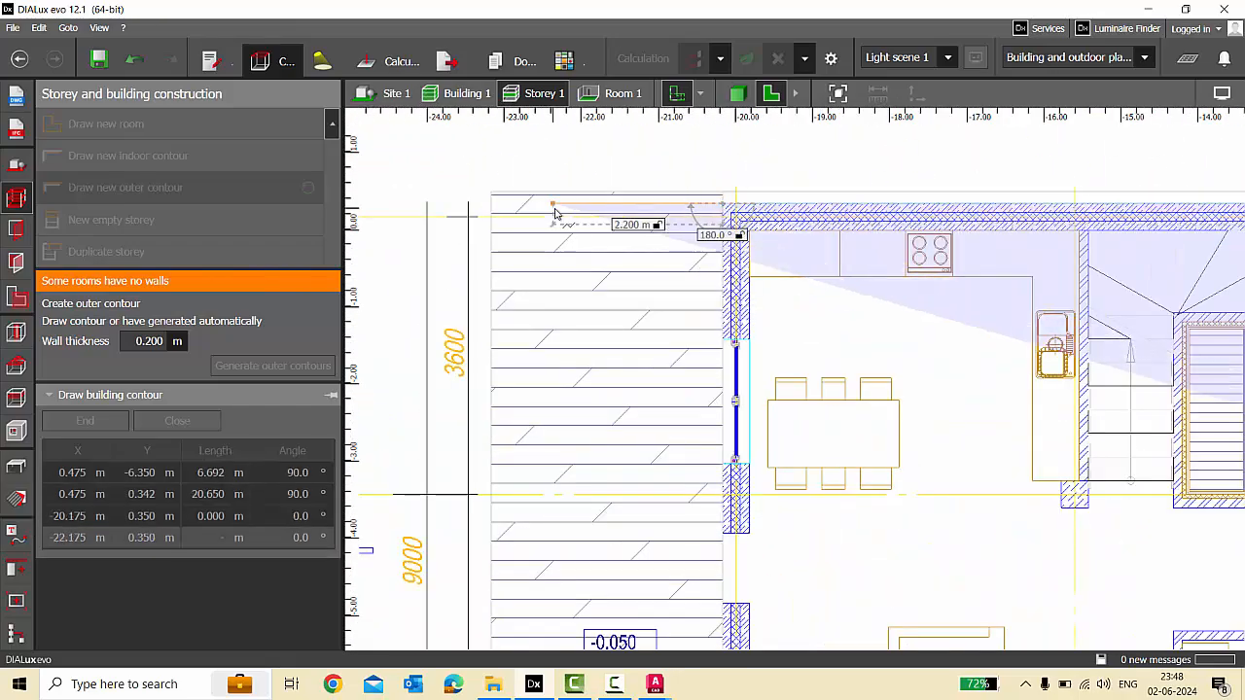
Continue the outer contour 9.35 m down the left wall, 13.75 m along the lower wall and 2.65 m up to the garage, and close it.
scroll(555, 214, down, 4)
scroll(622, 510, up, 3)
click(586, 518)
scroll(555, 409, down, 5)
scroll(836, 441, up, 3)
scroll(830, 433, up, 3)
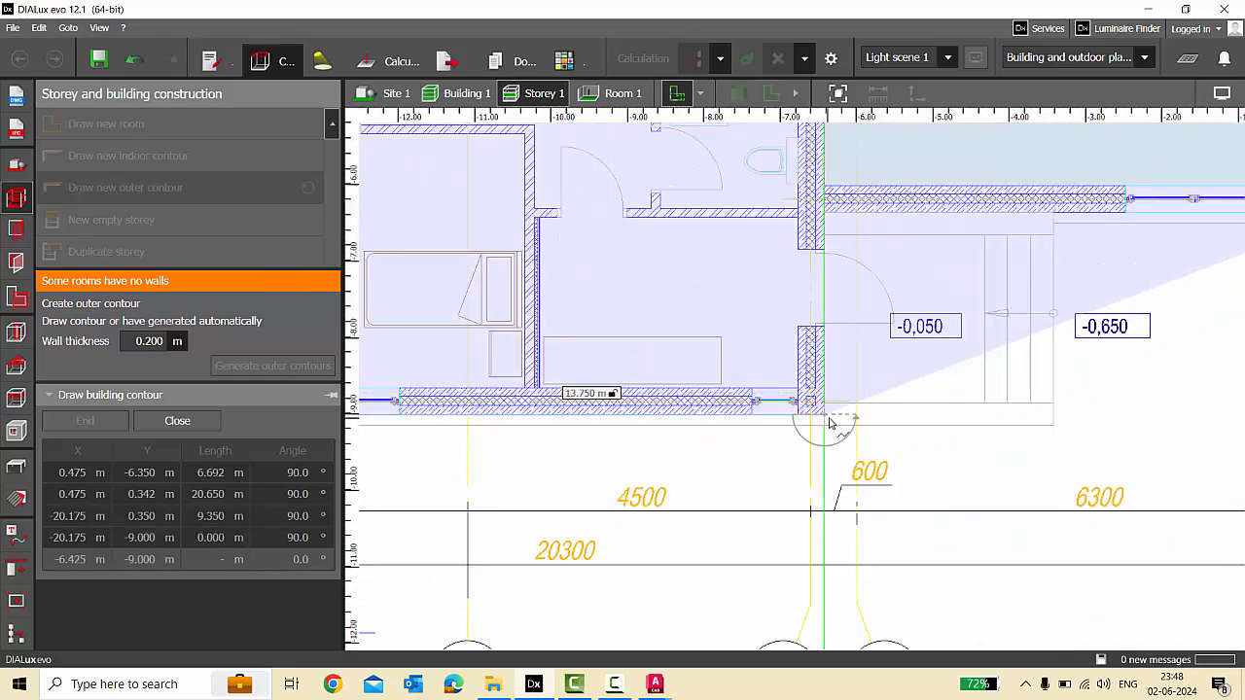
click(827, 422)
click(826, 217)
scroll(826, 311, down, 3)
right_click(1010, 367)
click(1033, 378)
scroll(887, 454, down, 5)
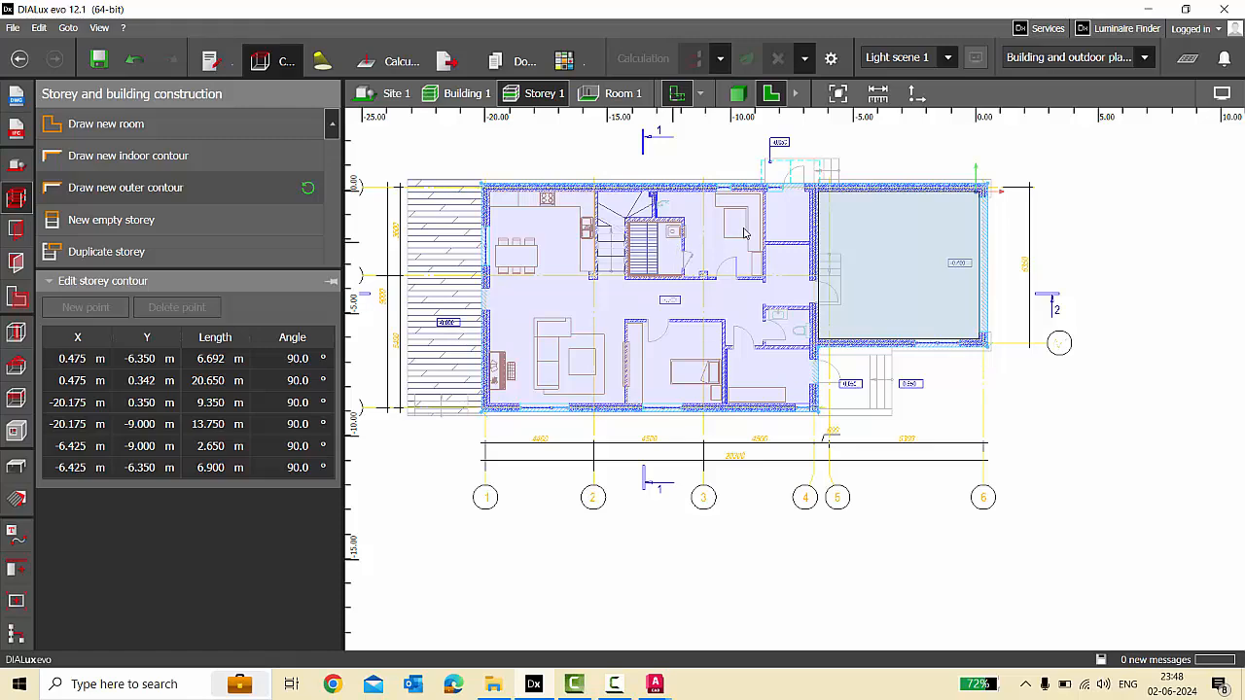
Inspect the outer contour at the garage's upper-right corner and examine the ground-floor levels in the AutoCAD ELEVATION 1 drawing.
scroll(959, 224, up, 2)
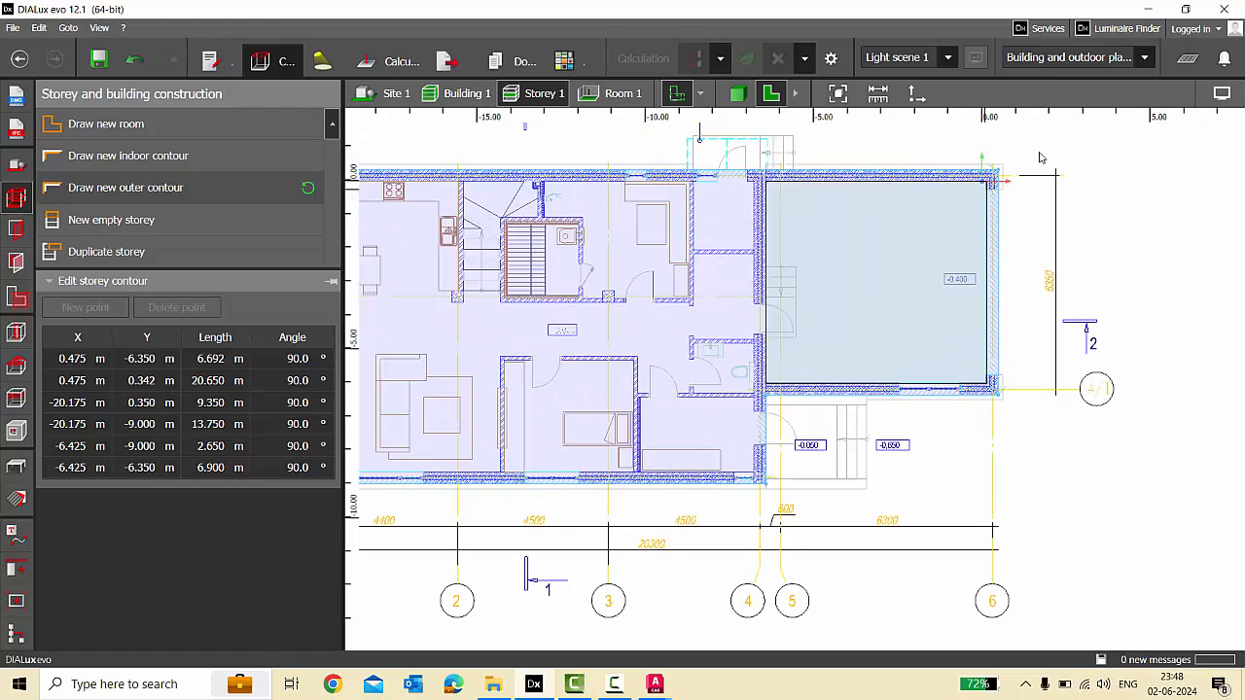
scroll(1031, 165, up, 5)
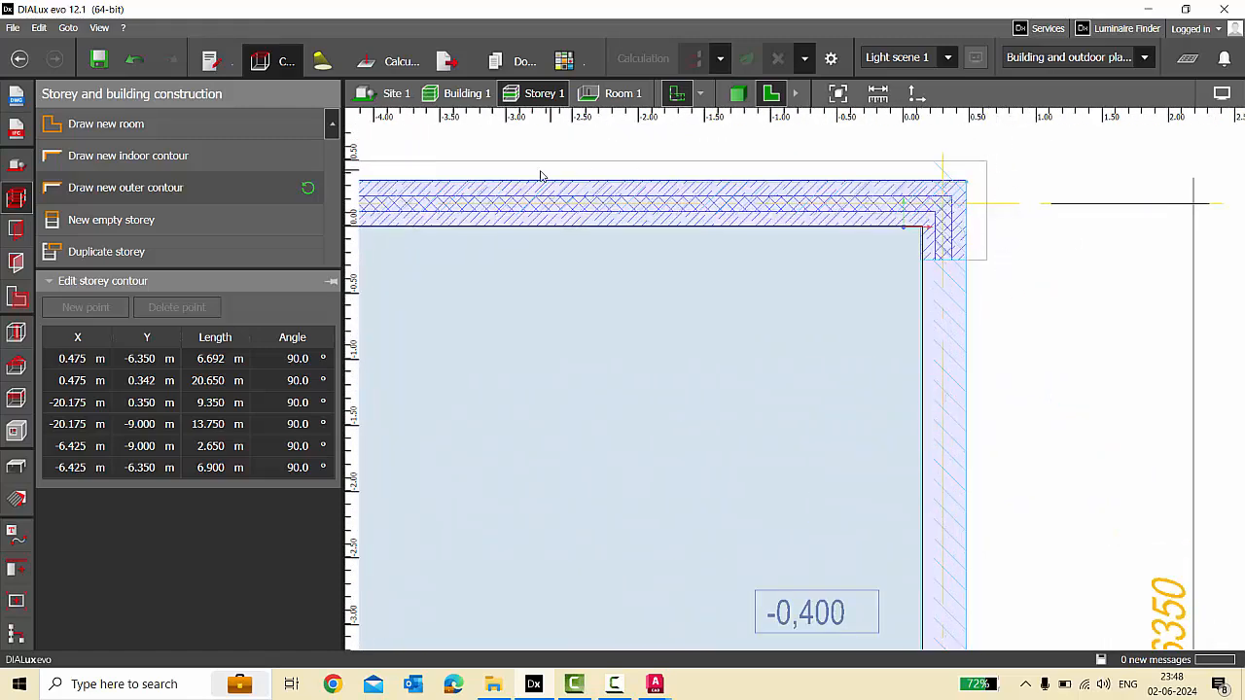
click(982, 188)
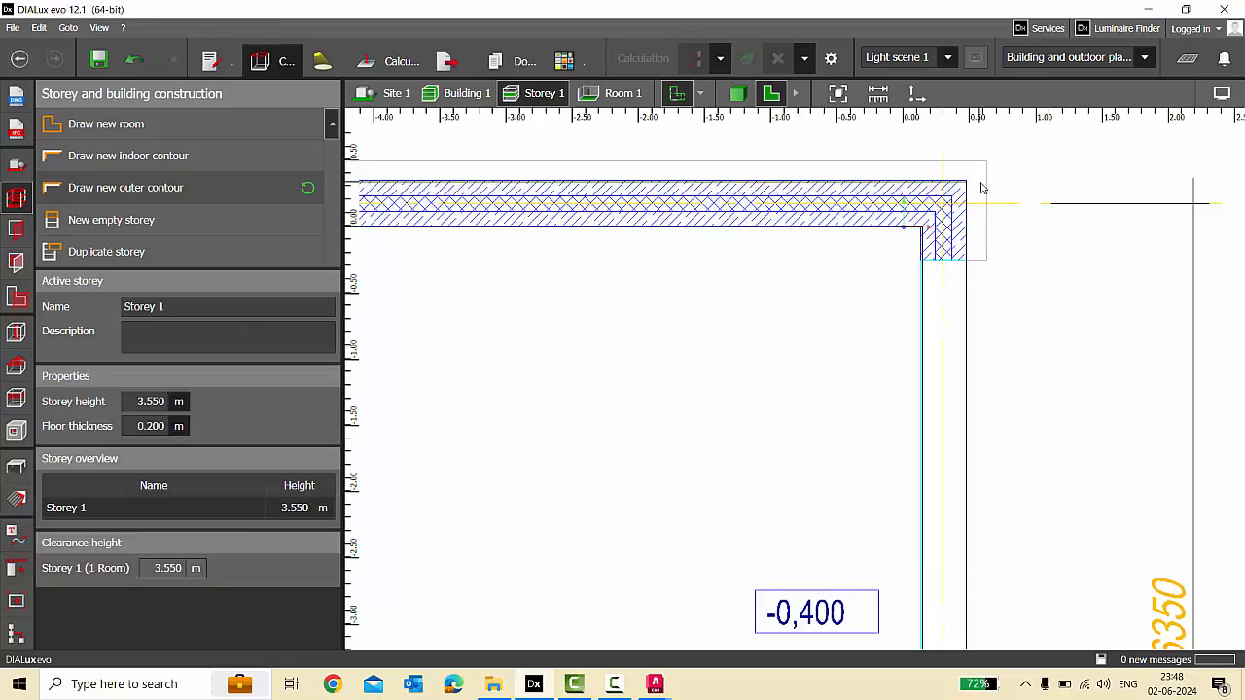
key(alt+Tab)
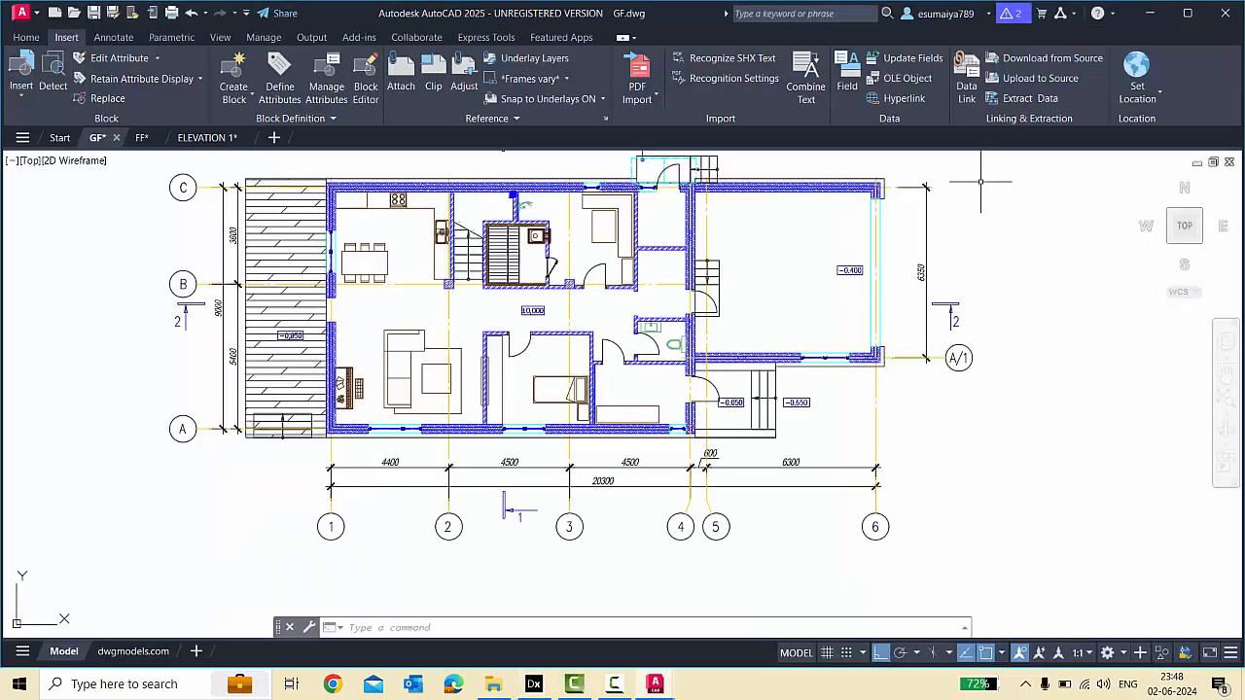
click(204, 137)
scroll(584, 581, up, 4)
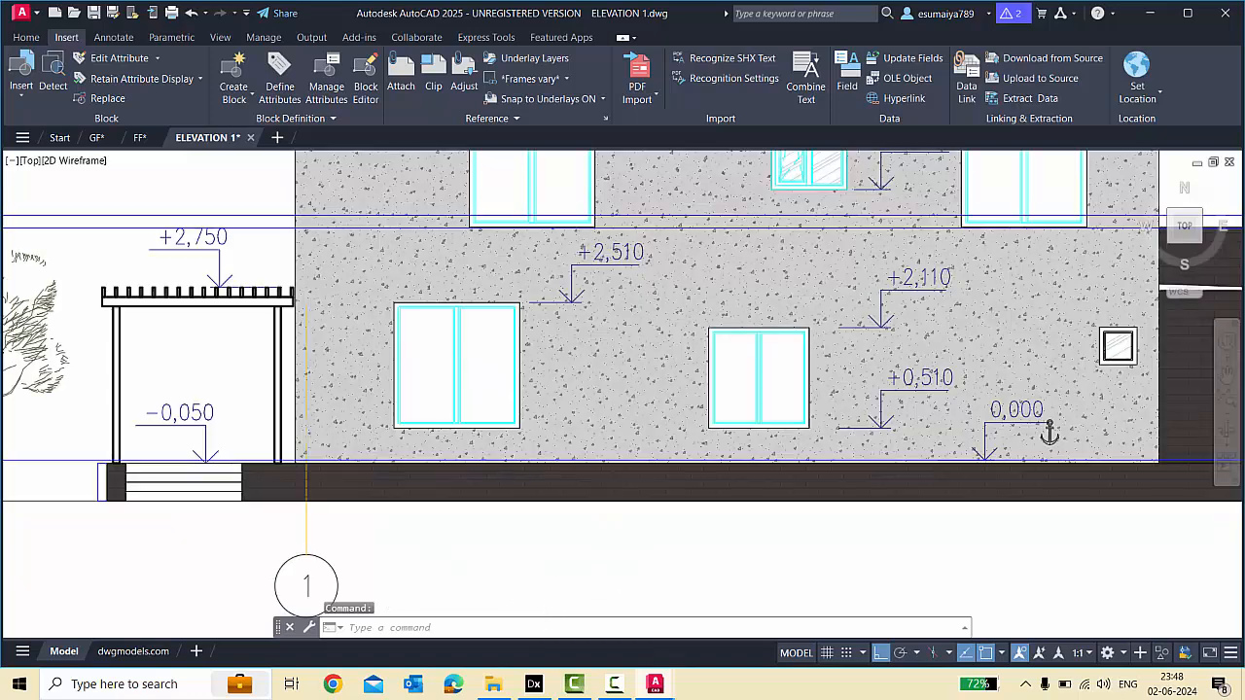
scroll(641, 454, down, 3)
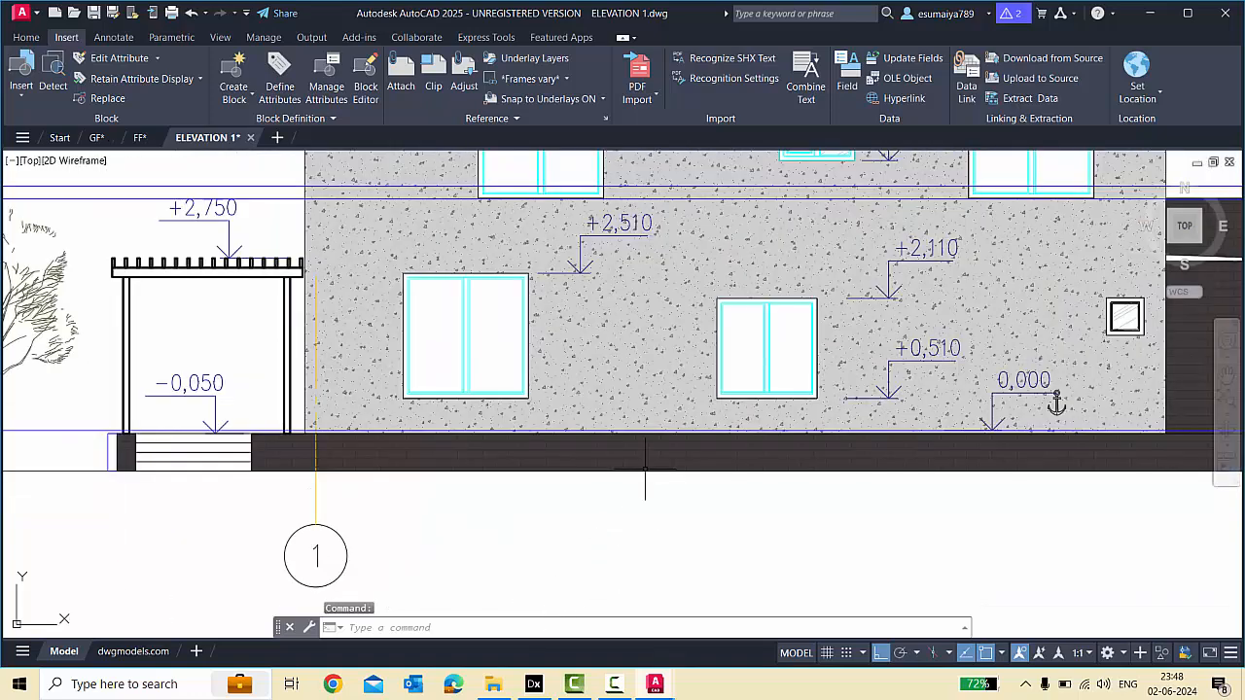
scroll(646, 469, down, 2)
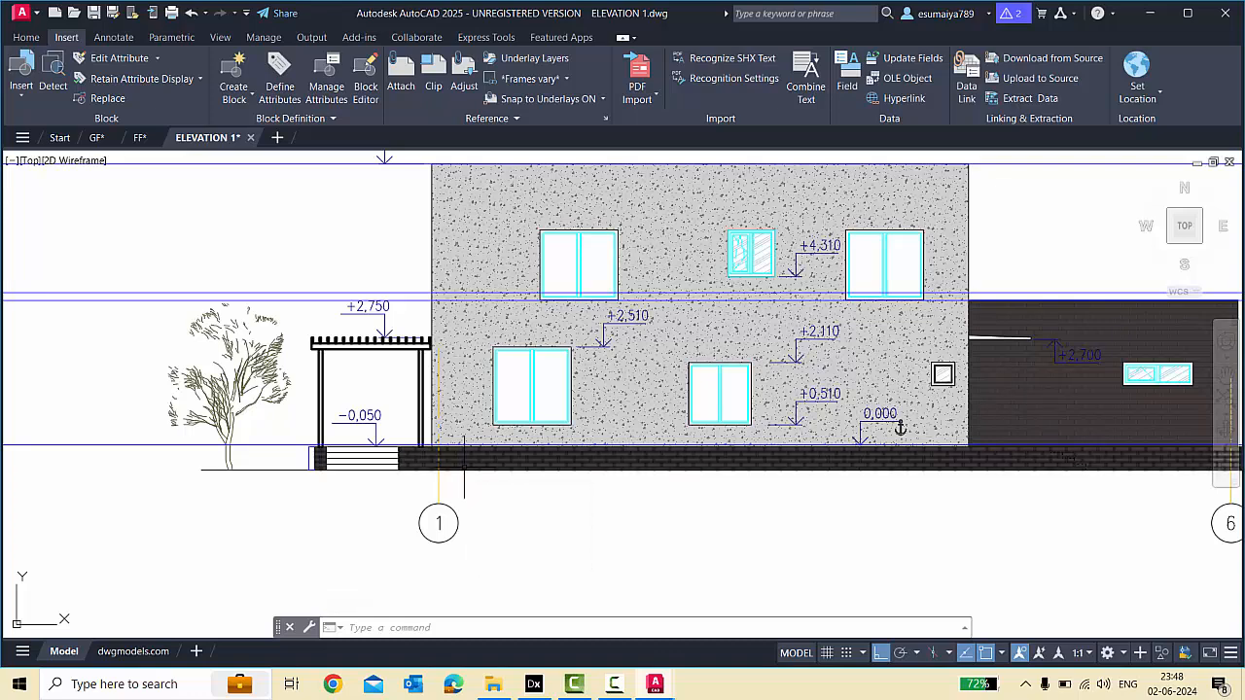
key(alt+Tab)
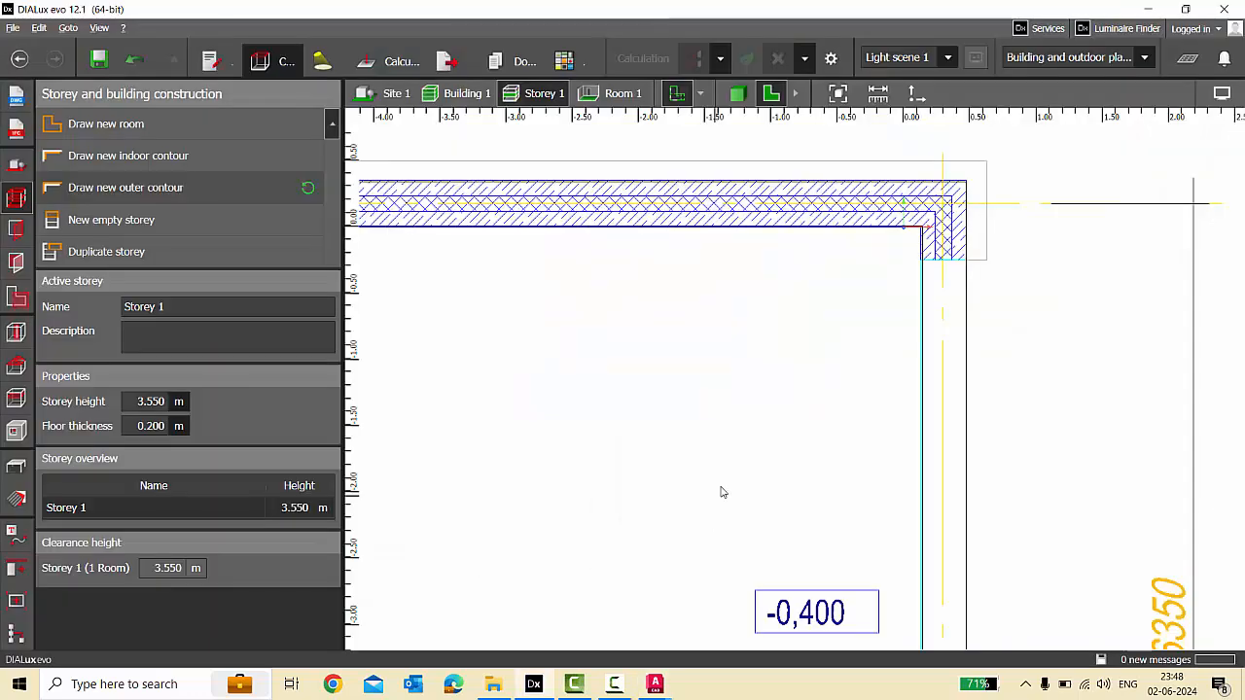
click(136, 155)
scroll(803, 276, down, 6)
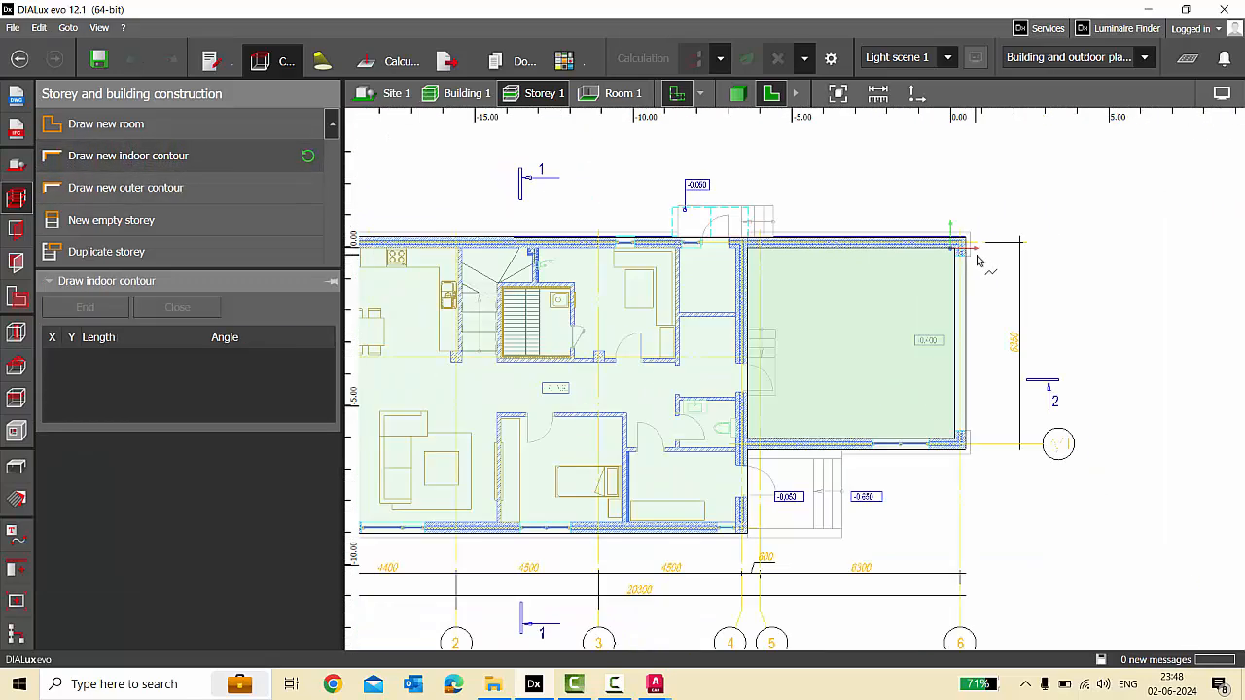
scroll(803, 275, up, 1)
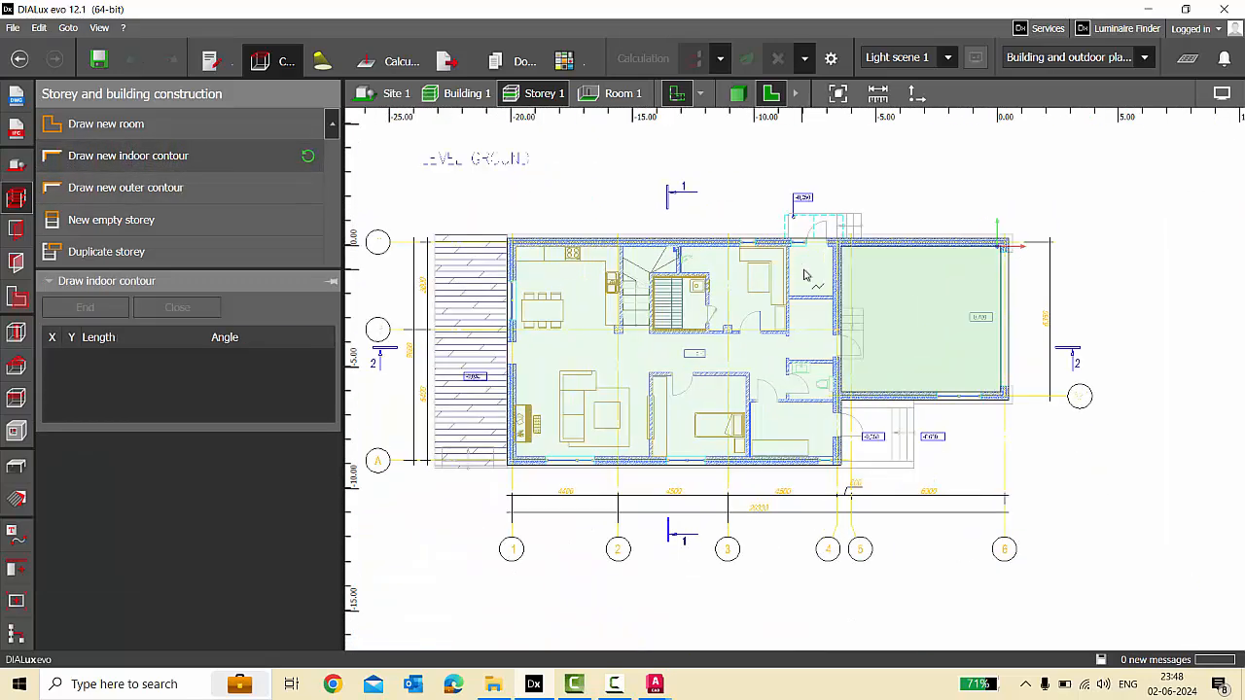
key(Escape)
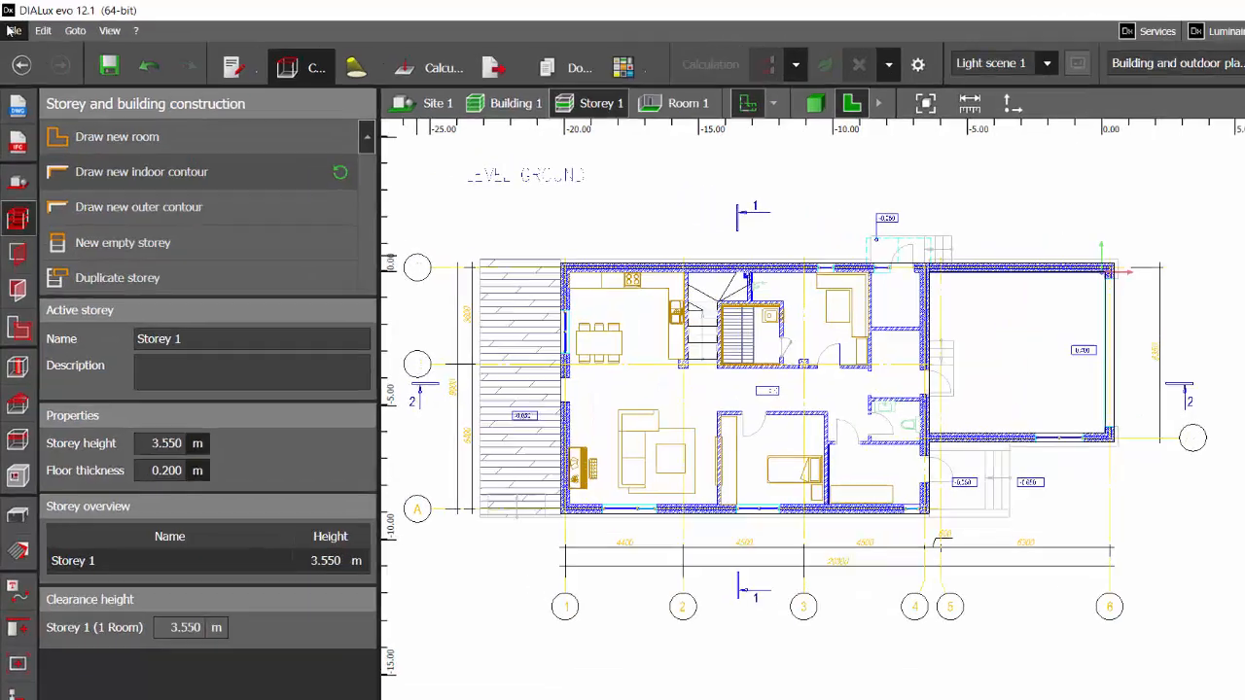
Review the project settings for reflection factors and the interior working plane, and close the settings.
click(11, 28)
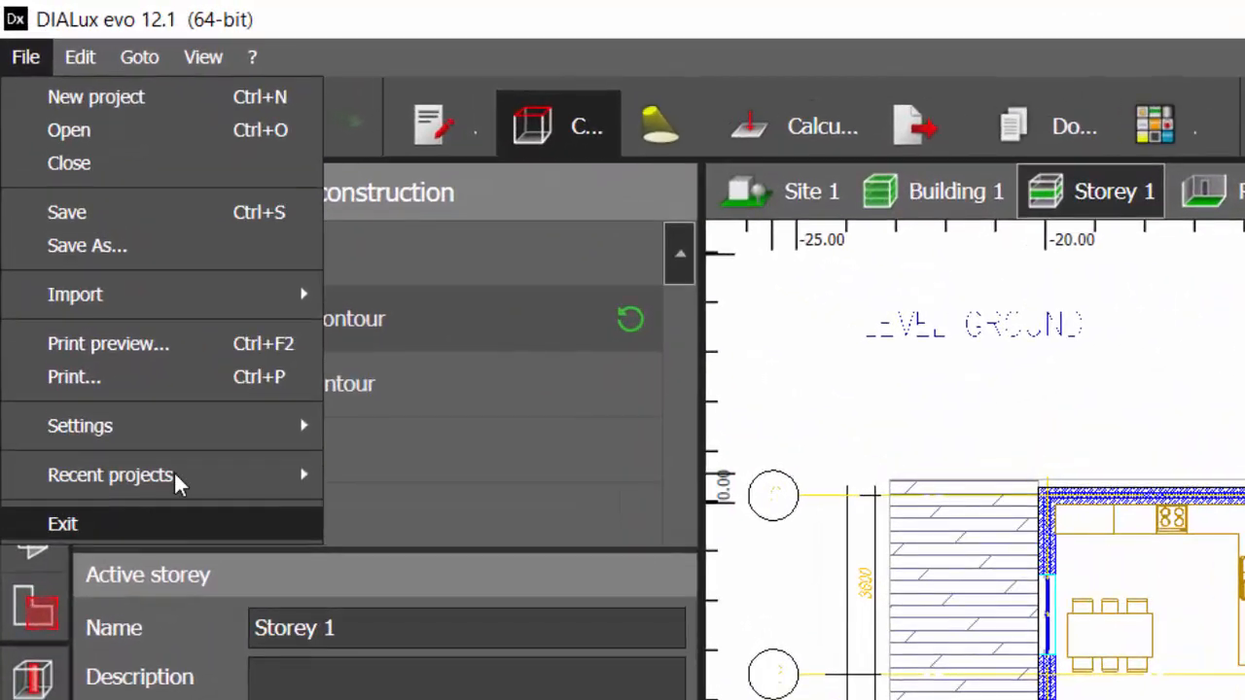
mouse_move(116, 425)
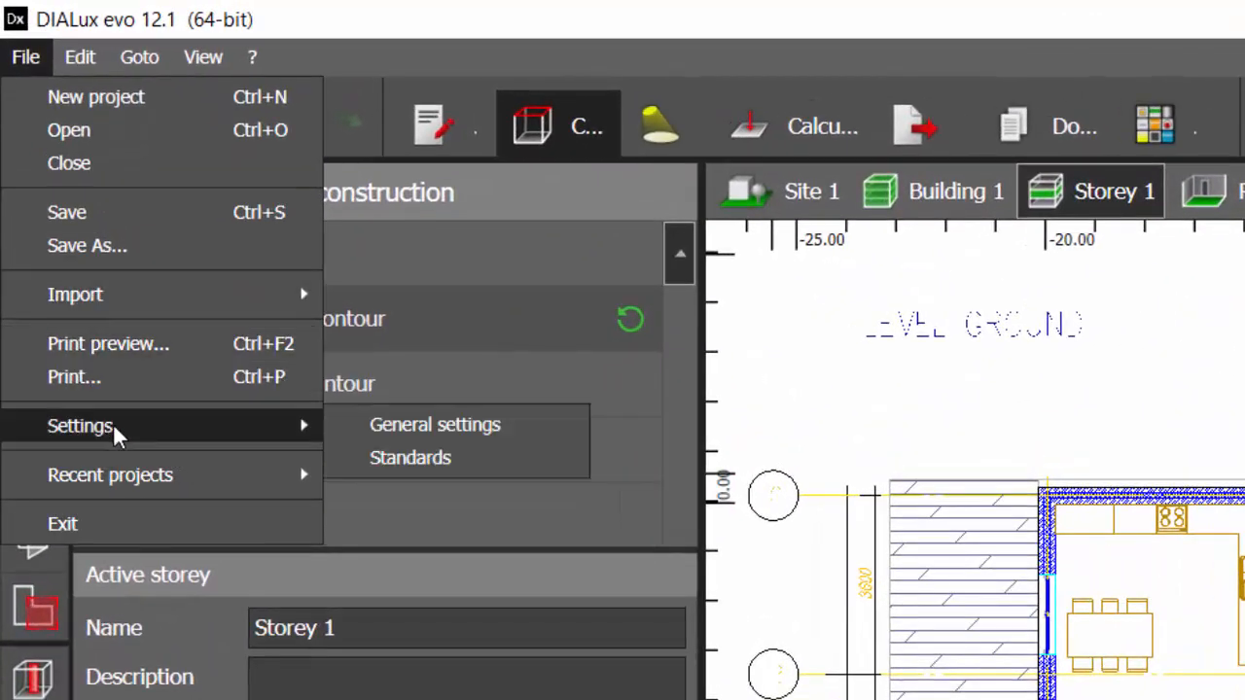
click(457, 456)
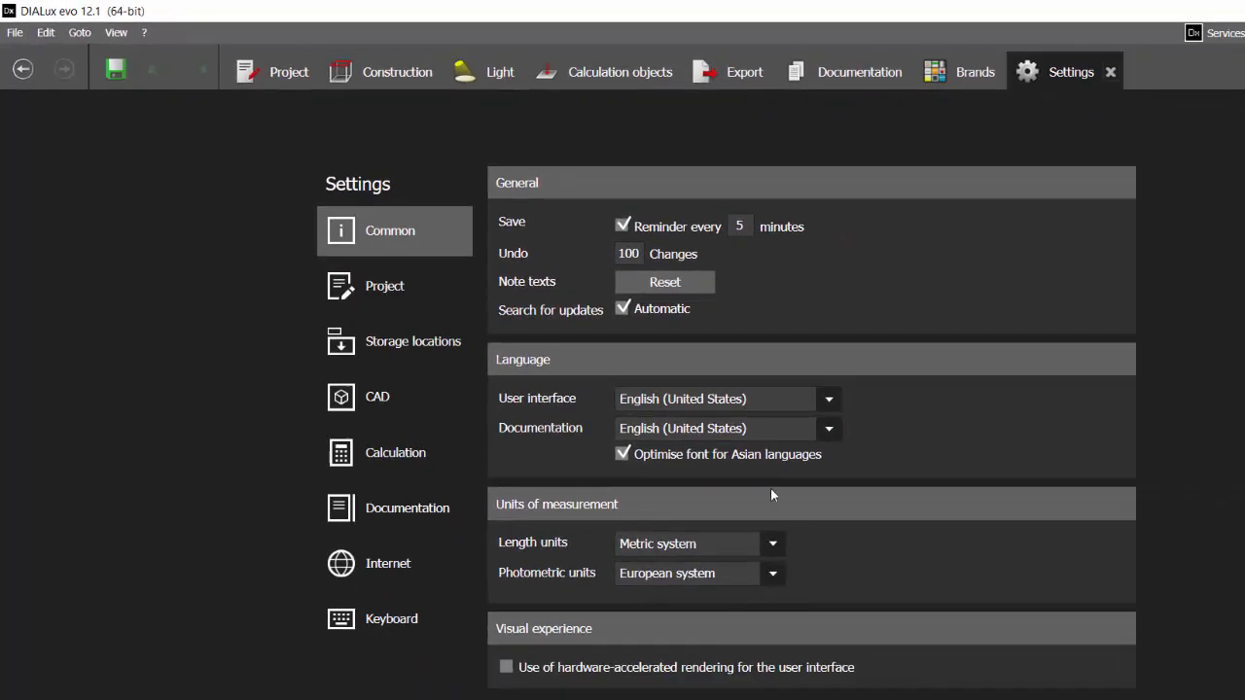
click(431, 307)
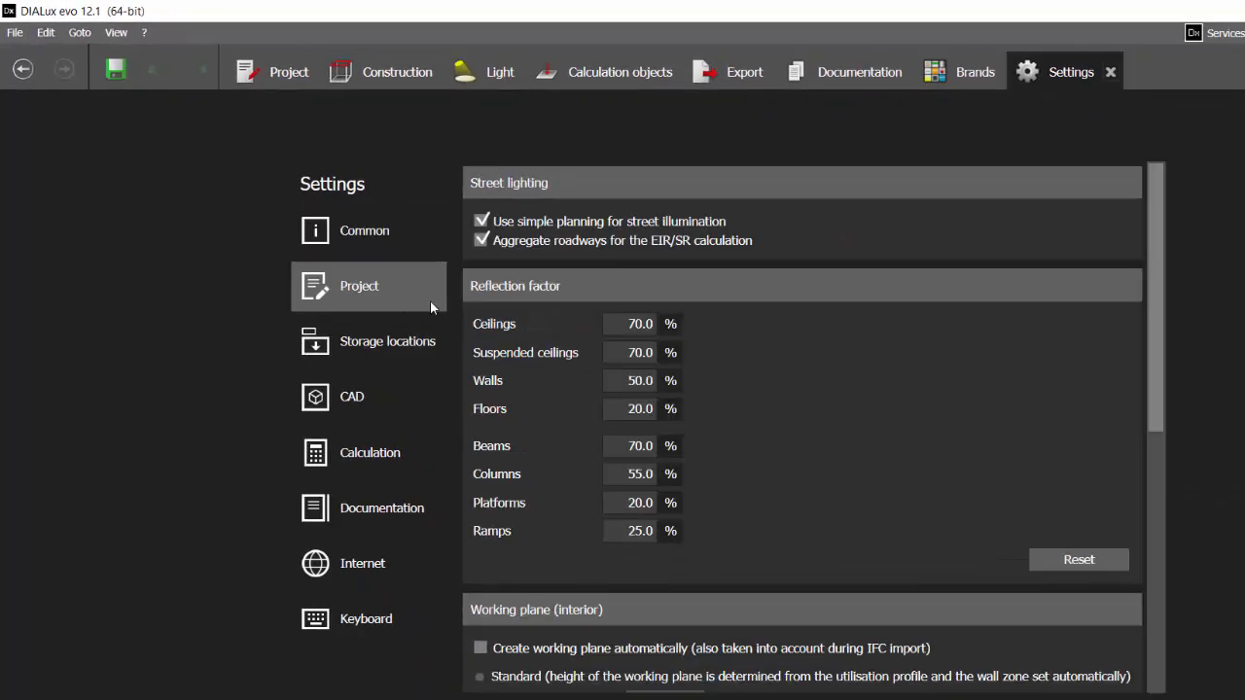
scroll(565, 435, down, 5)
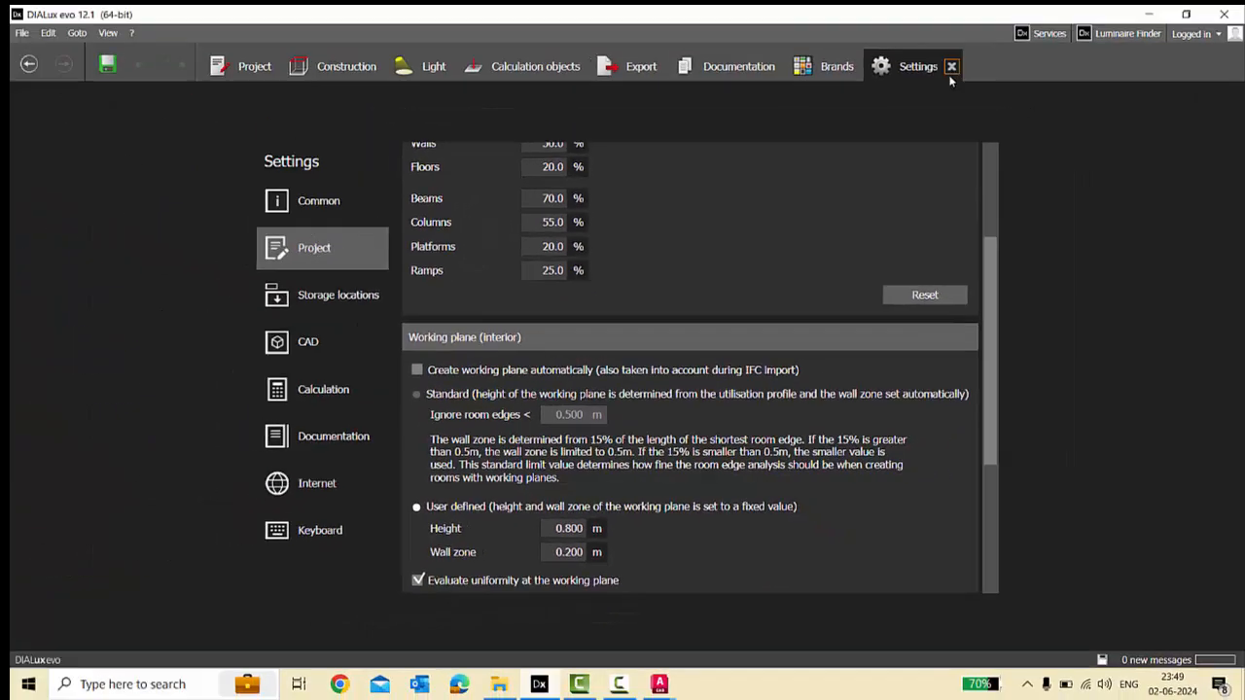
click(951, 68)
Start a new indoor contour and look over the ground-floor plan's rooms, partitions and openings.
click(141, 163)
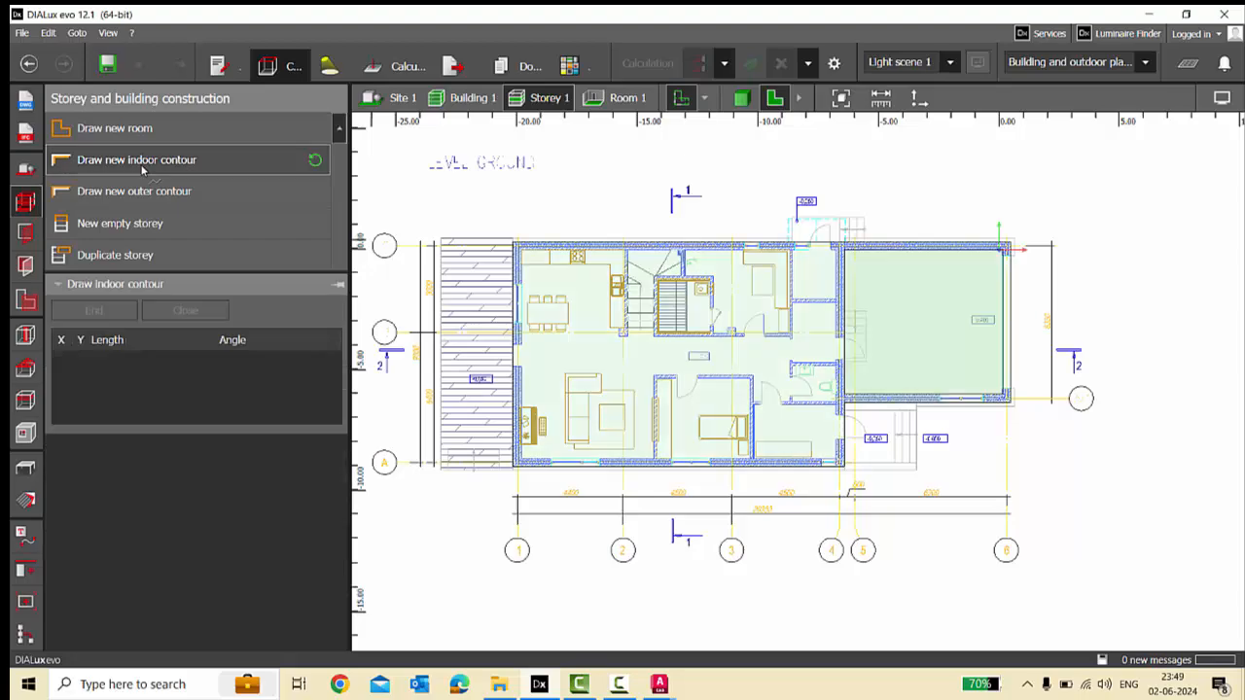
scroll(537, 417, up, 2)
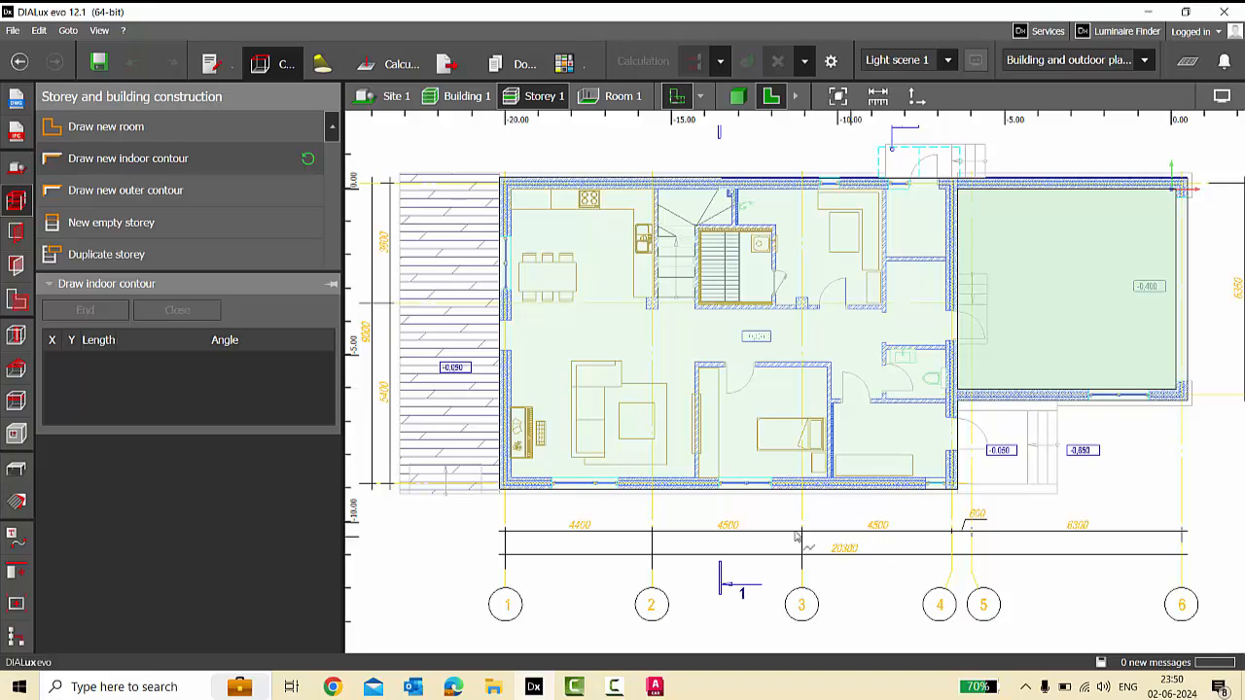
scroll(798, 535, up, 5)
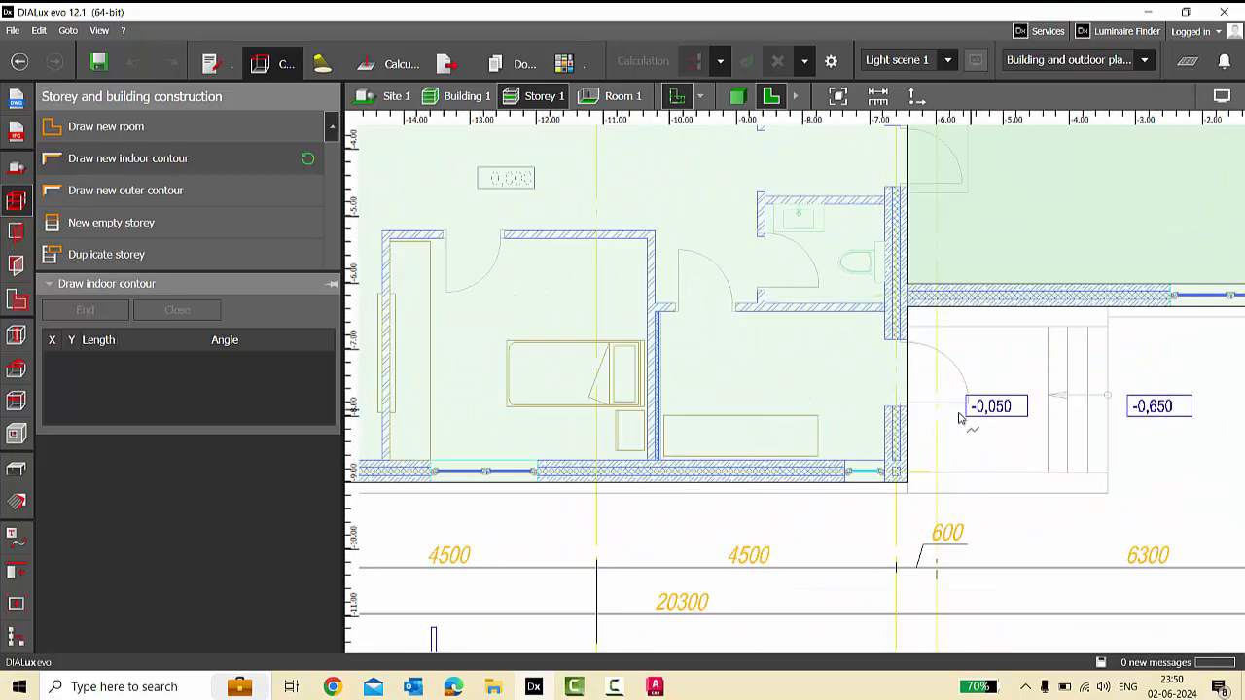
scroll(688, 443, down, 2)
scroll(573, 459, up, 2)
scroll(1029, 405, down, 2)
scroll(678, 467, up, 1)
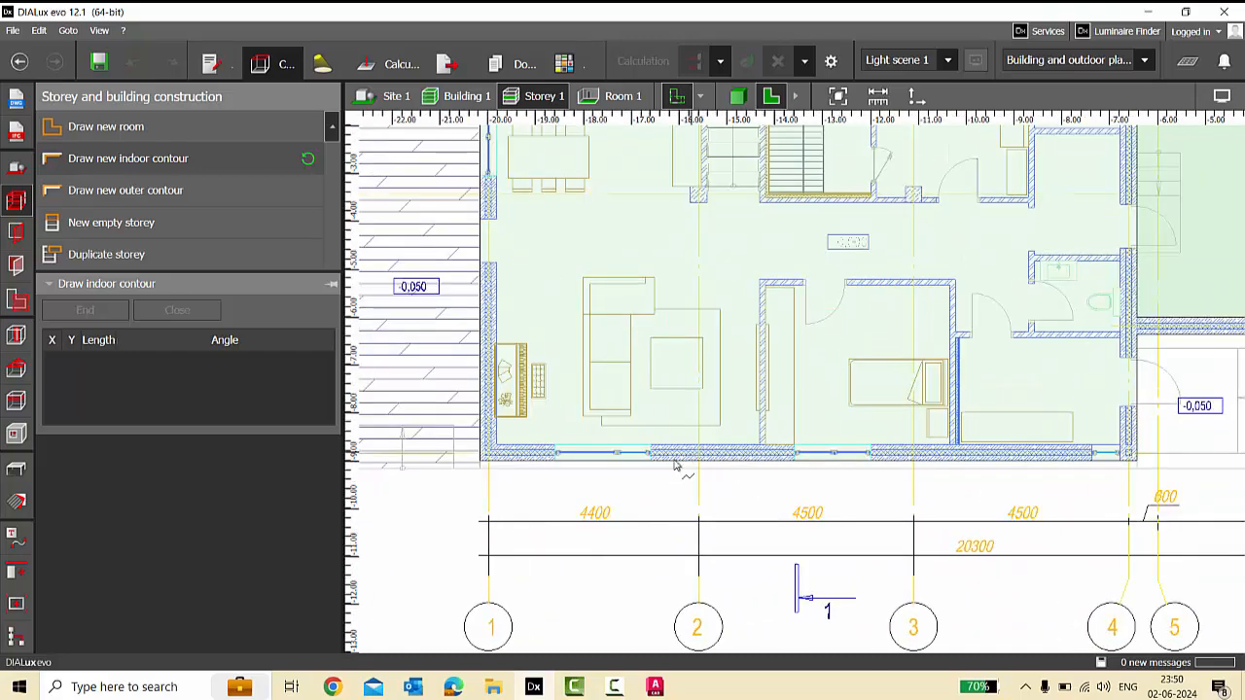
scroll(608, 455, up, 1)
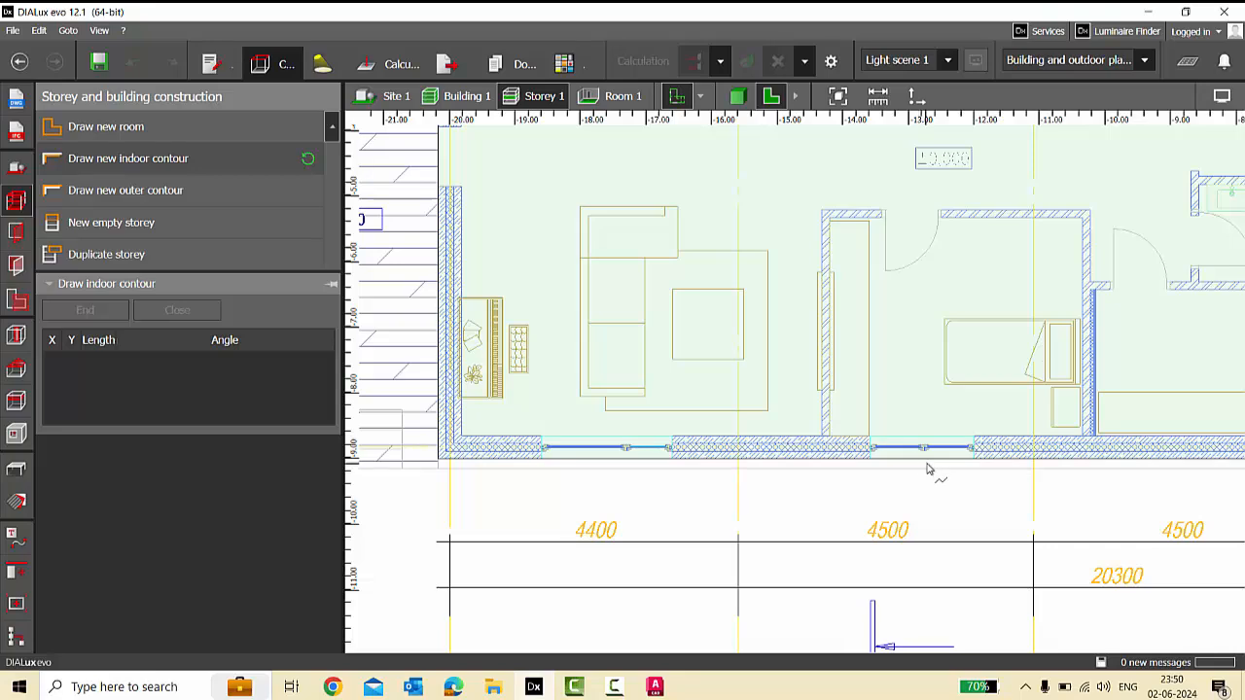
scroll(927, 469, down, 2)
scroll(756, 269, up, 2)
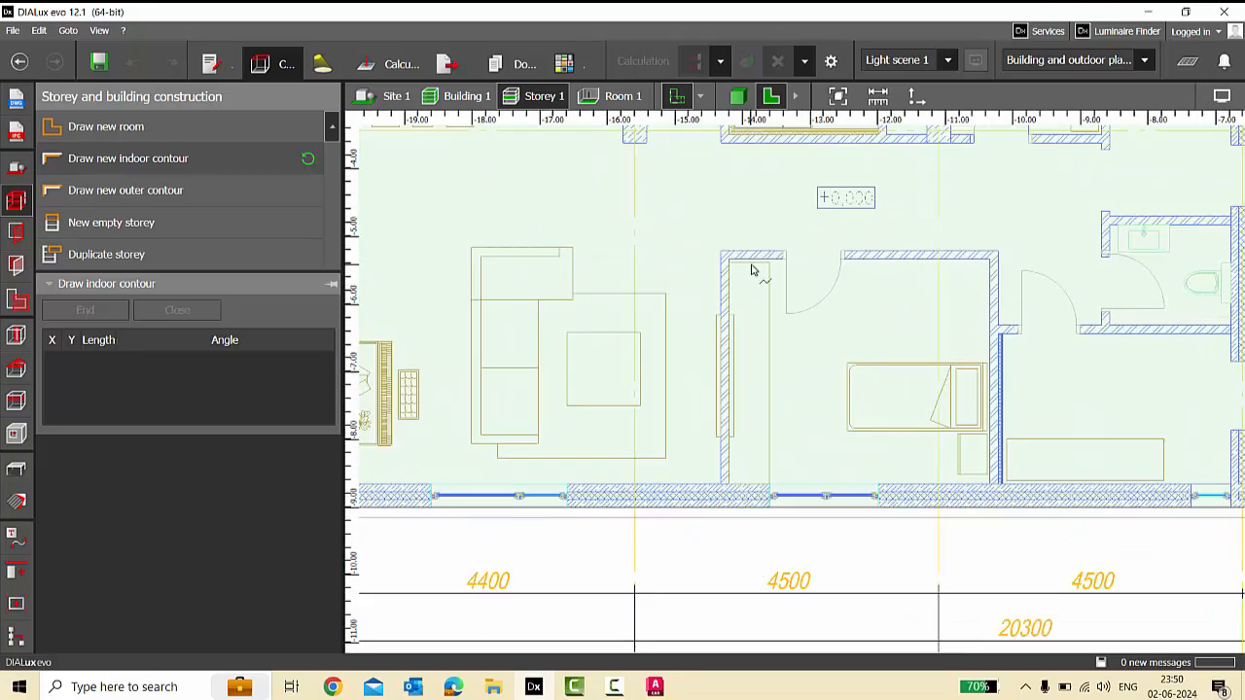
scroll(661, 422, down, 3)
scroll(843, 362, up, 2)
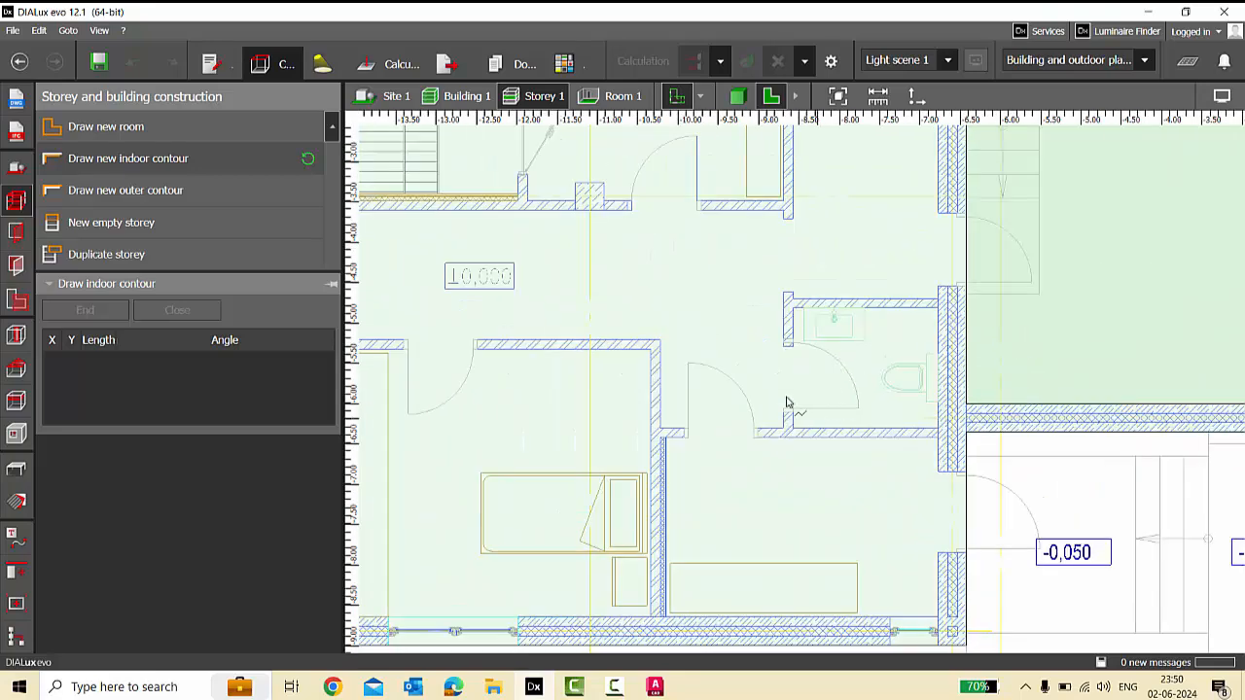
scroll(912, 424, up, 1)
scroll(912, 425, down, 1)
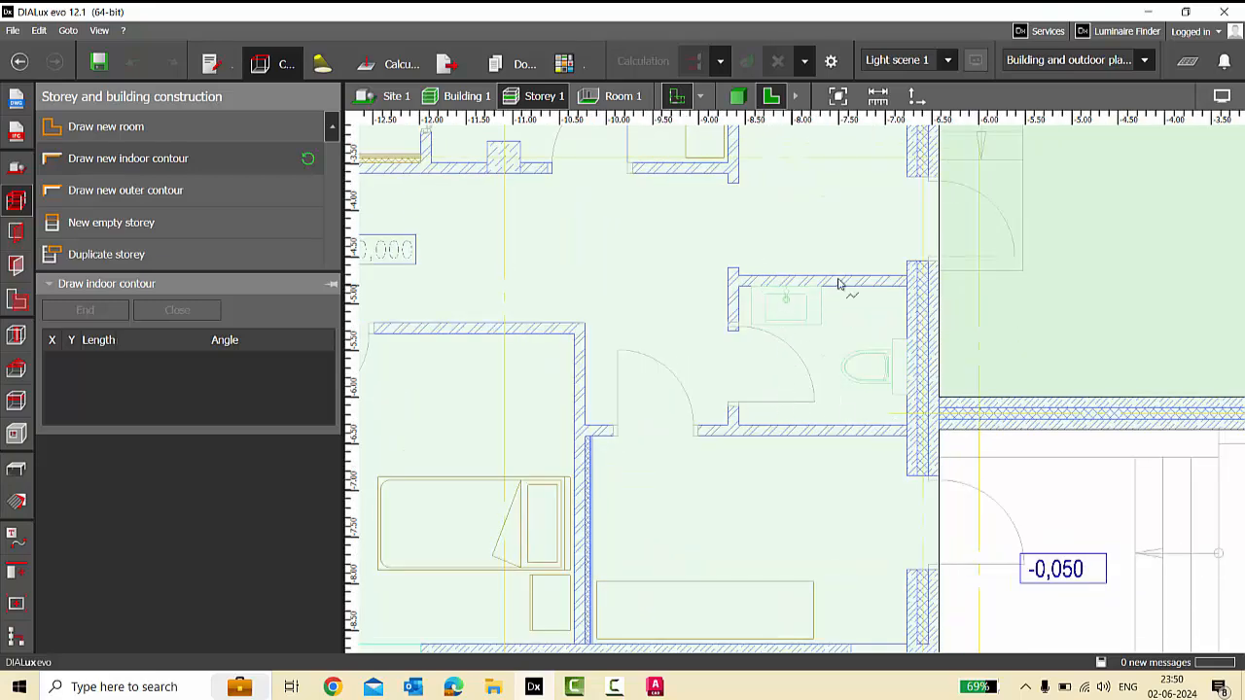
scroll(1015, 281, down, 3)
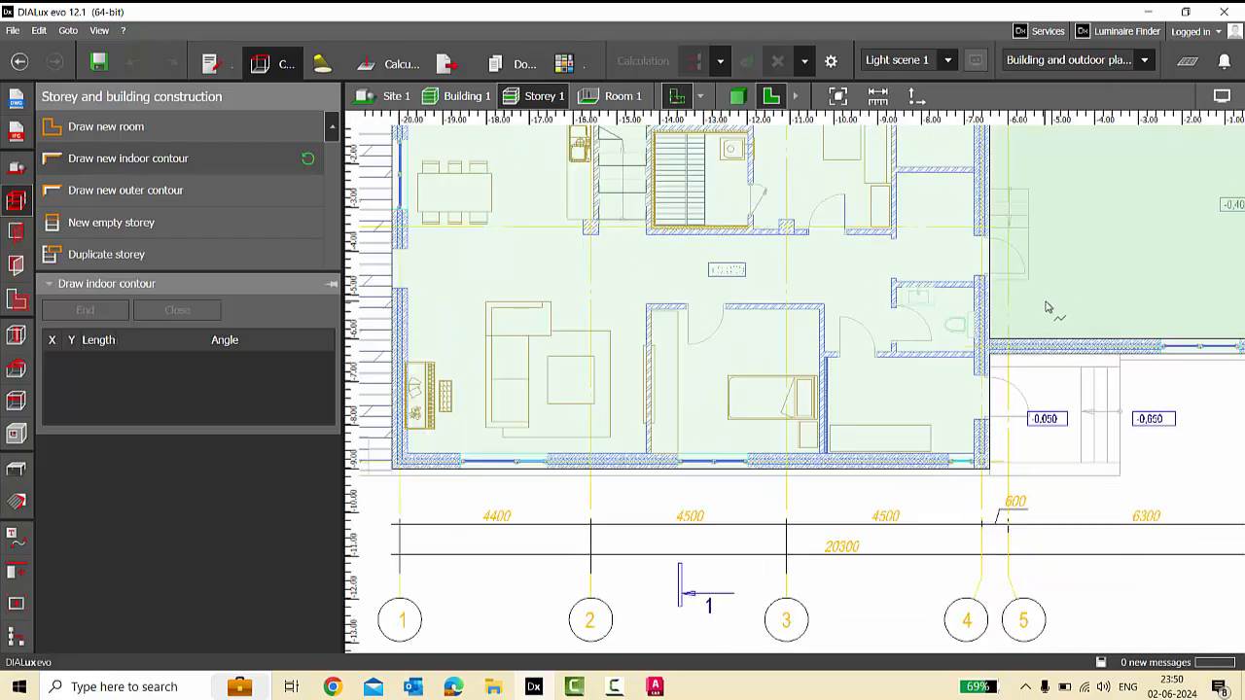
Draw the indoor contour from the living room's lower-left inner corner, about 8.62 m up the left wall and 4.28 m along the kitchen's upper wall.
scroll(464, 429, up, 4)
click(464, 429)
scroll(555, 476, down, 4)
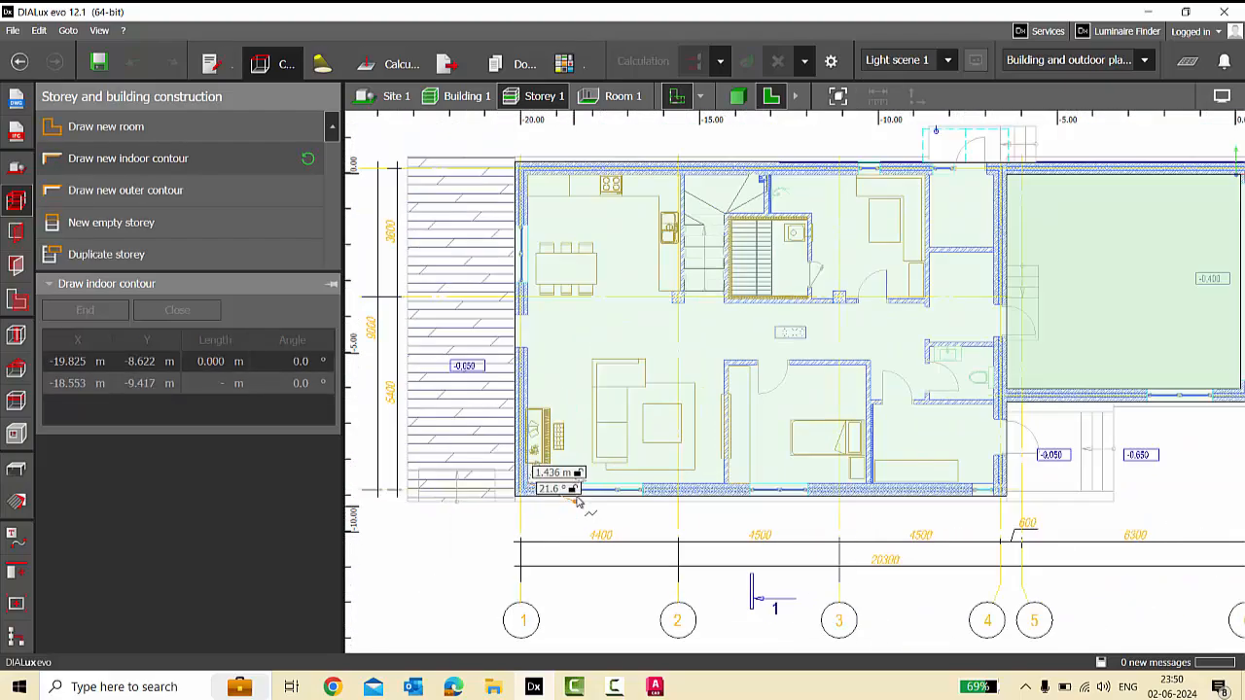
scroll(541, 289, up, 3)
click(539, 289)
scroll(539, 291, up, 2)
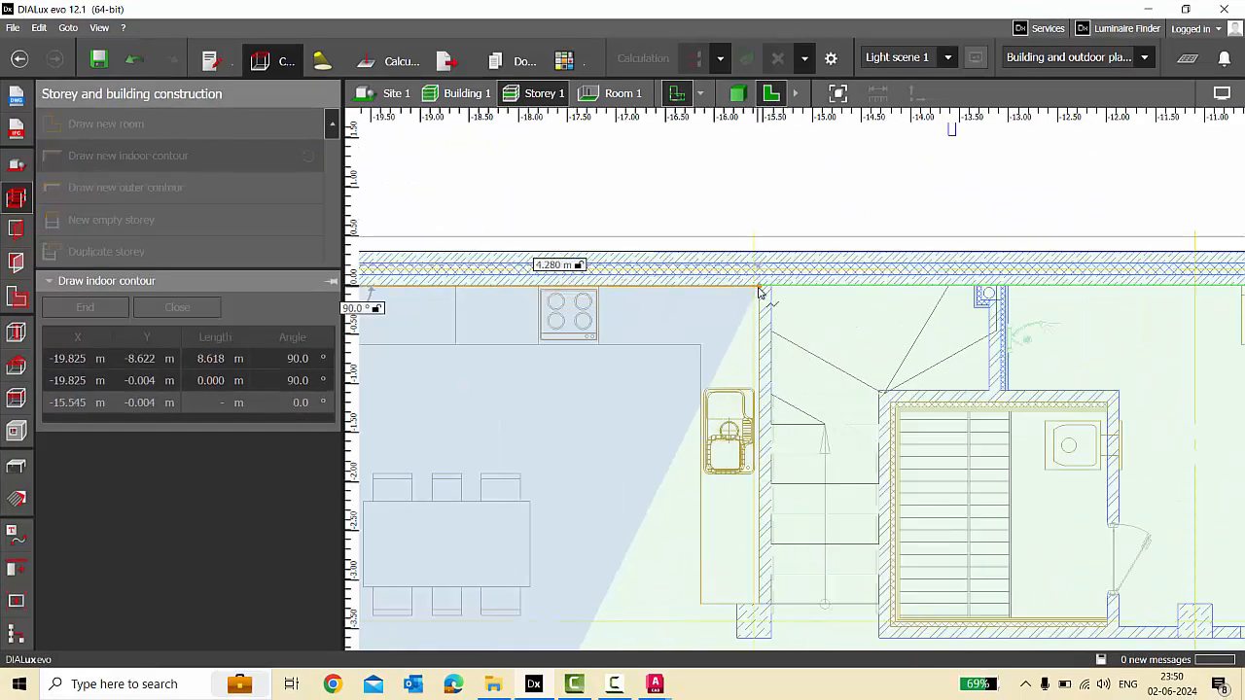
click(789, 289)
Continue the indoor contour about 3.25 m down the kitchen's right wall and around the column, with segments of 0.23 m, 0.35 m and 0.35 m.
scroll(765, 389, down, 2)
scroll(766, 392, up, 3)
click(780, 350)
click(748, 349)
click(747, 395)
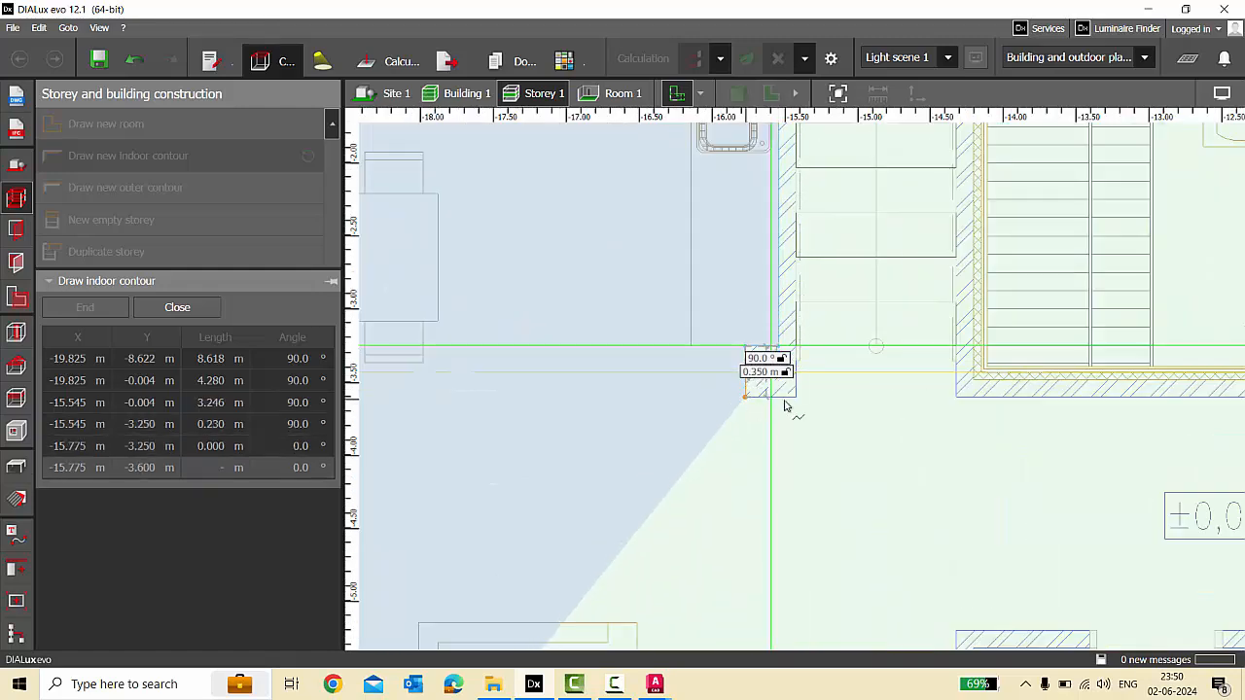
click(792, 397)
Continue the contour about 6.73 m along the corridor's upper wall, 1.55 m down its right end and 5.63 m back to the bedroom's upper-left corner.
scroll(763, 470, down, 2)
scroll(764, 477, down, 2)
scroll(729, 356, up, 1)
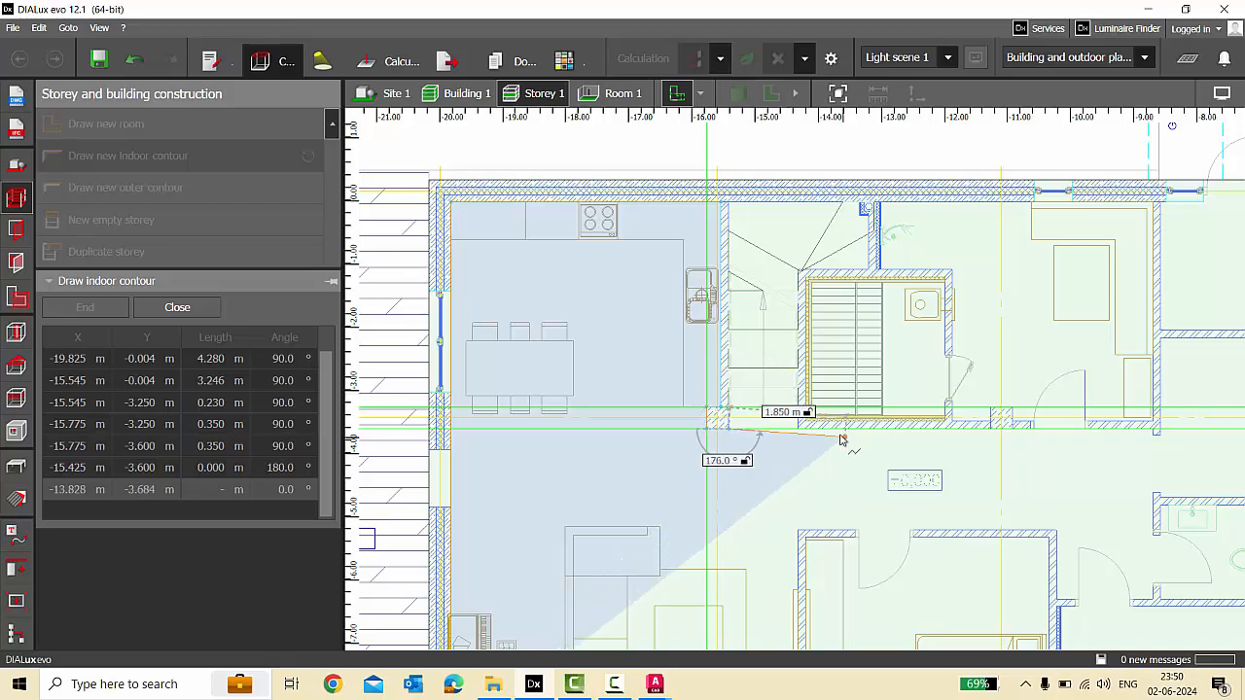
scroll(715, 408, up, 2)
scroll(671, 394, down, 3)
scroll(915, 355, up, 2)
click(914, 350)
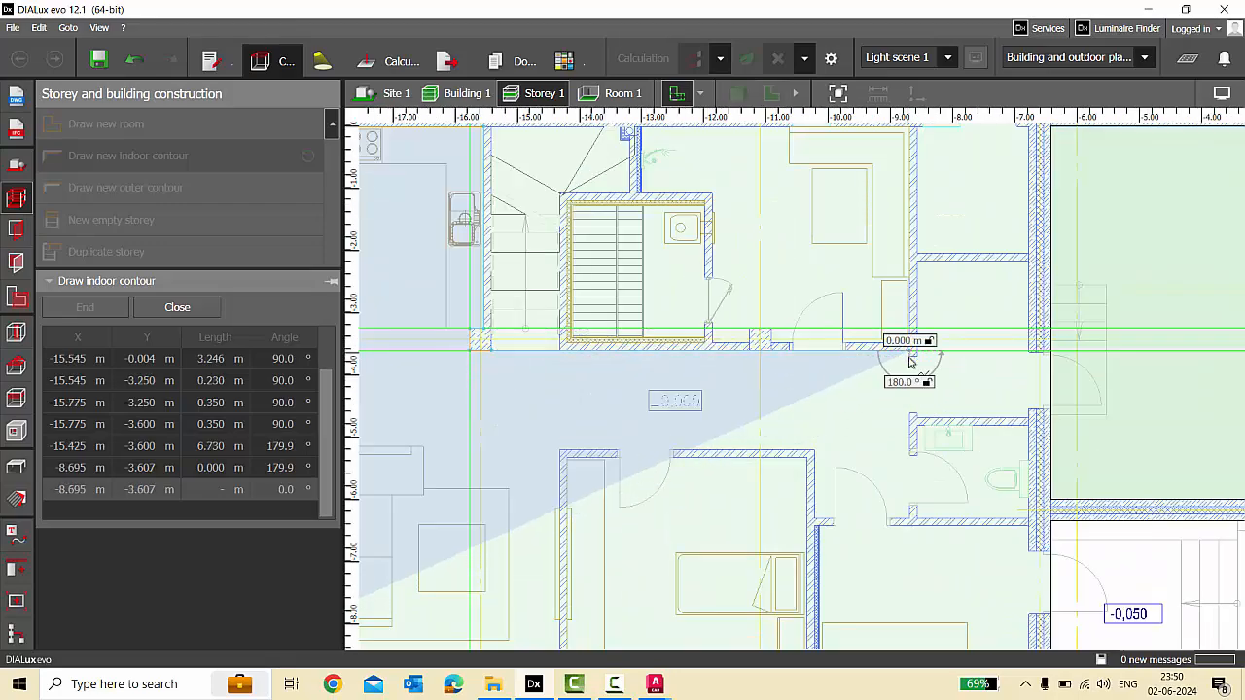
click(909, 448)
scroll(622, 461, down, 2)
scroll(574, 467, up, 3)
click(640, 424)
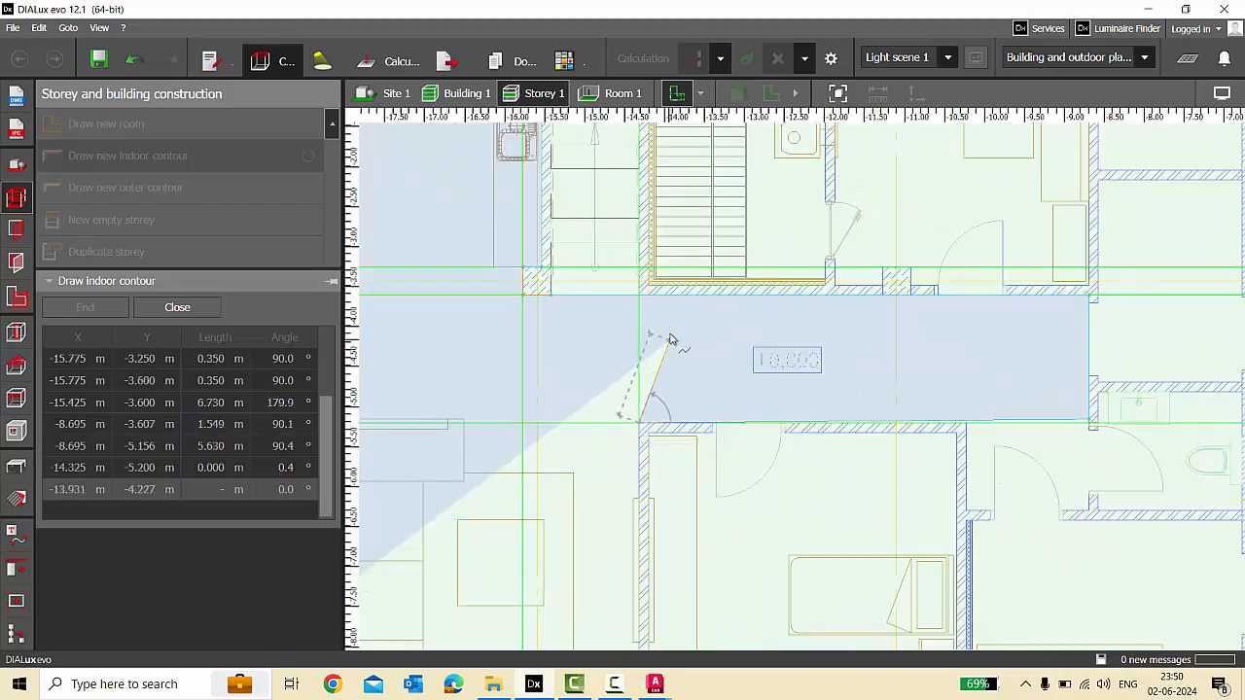
Continue the contour about 3.43 m down the bedroom's left wall to the lower exterior wall and close the living area's contour.
scroll(669, 350, down, 2)
scroll(651, 505, up, 2)
click(633, 509)
scroll(895, 462, down, 2)
scroll(681, 515, up, 2)
right_click(580, 440)
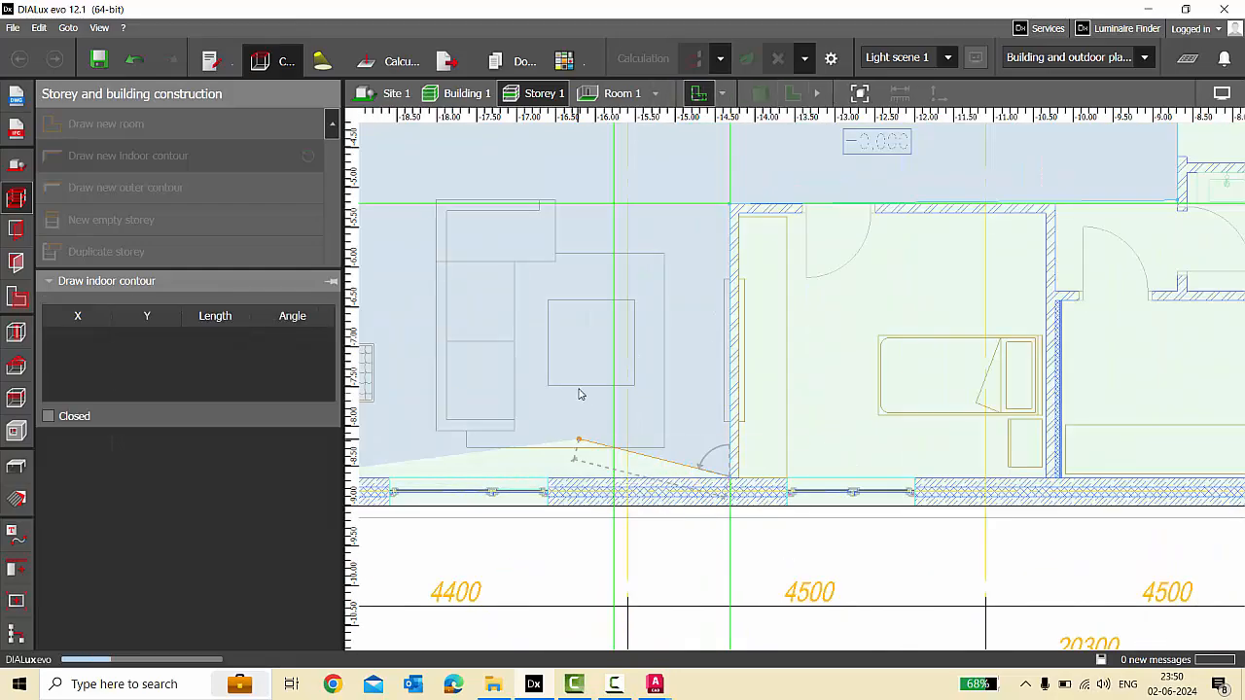
Draw and close a second indoor contour along the bedroom's four inner wall corners, with a left side of about 3.33 m.
scroll(580, 393, down, 2)
scroll(942, 254, up, 3)
scroll(904, 408, down, 1)
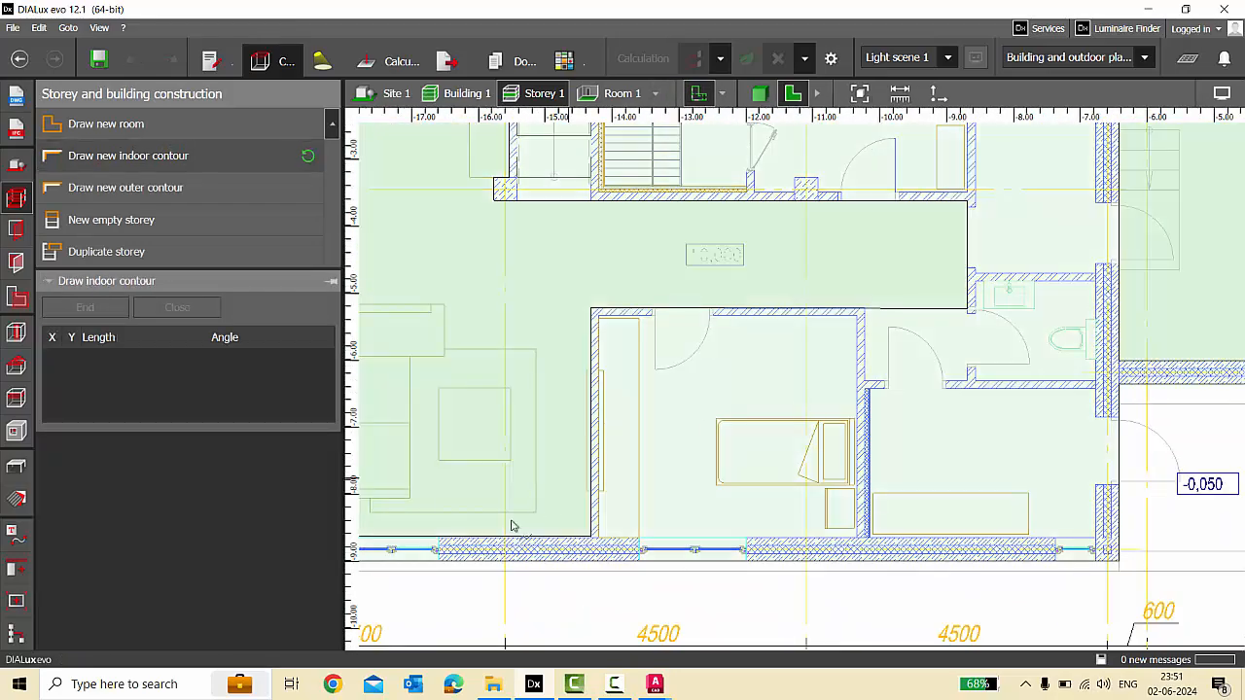
scroll(500, 554, up, 2)
click(646, 516)
click(646, 210)
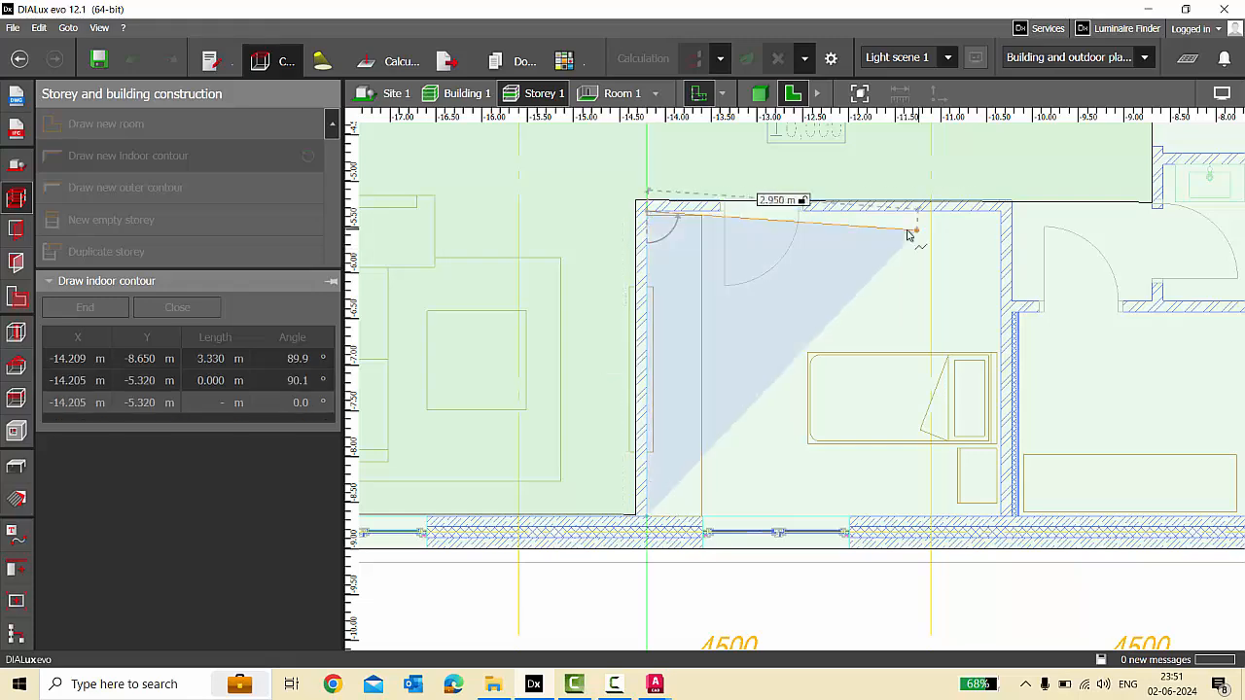
click(1003, 210)
click(1001, 519)
right_click(696, 414)
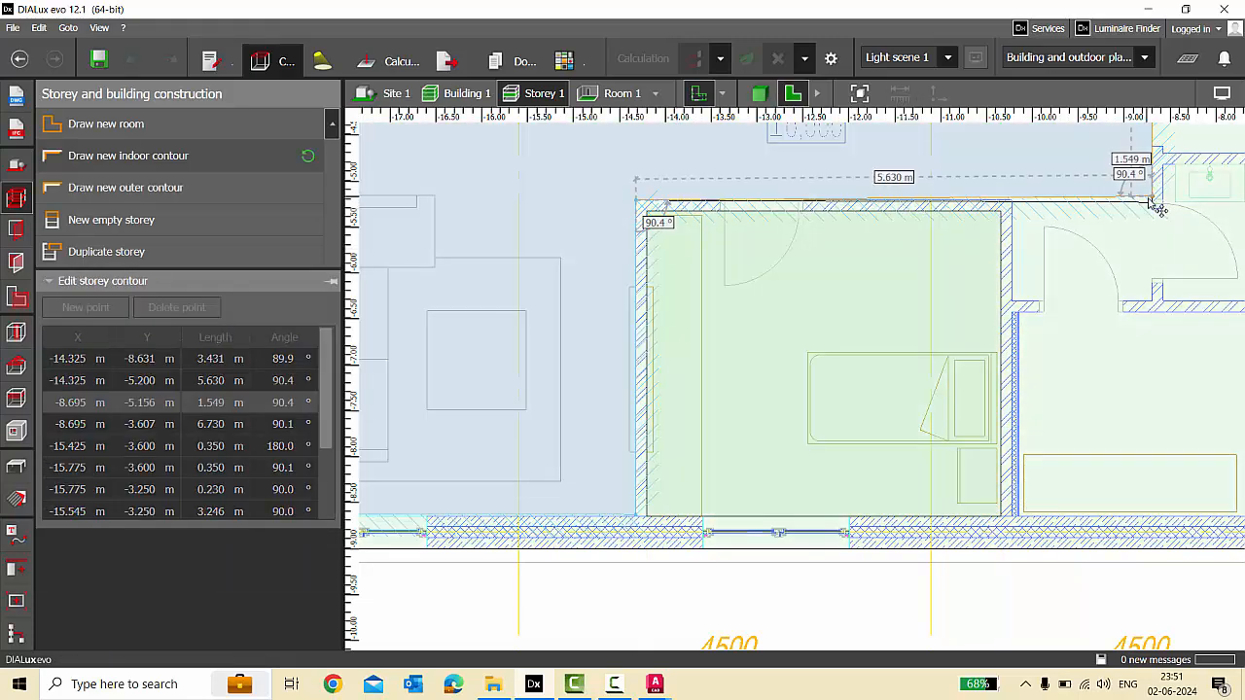
Adjust the living-area contour's corner points at the corridor's lower-right end and at the foot of the bedroom's left wall.
drag(1150, 202, 1151, 205)
scroll(1111, 296, down, 3)
scroll(541, 518, up, 4)
click(146, 166)
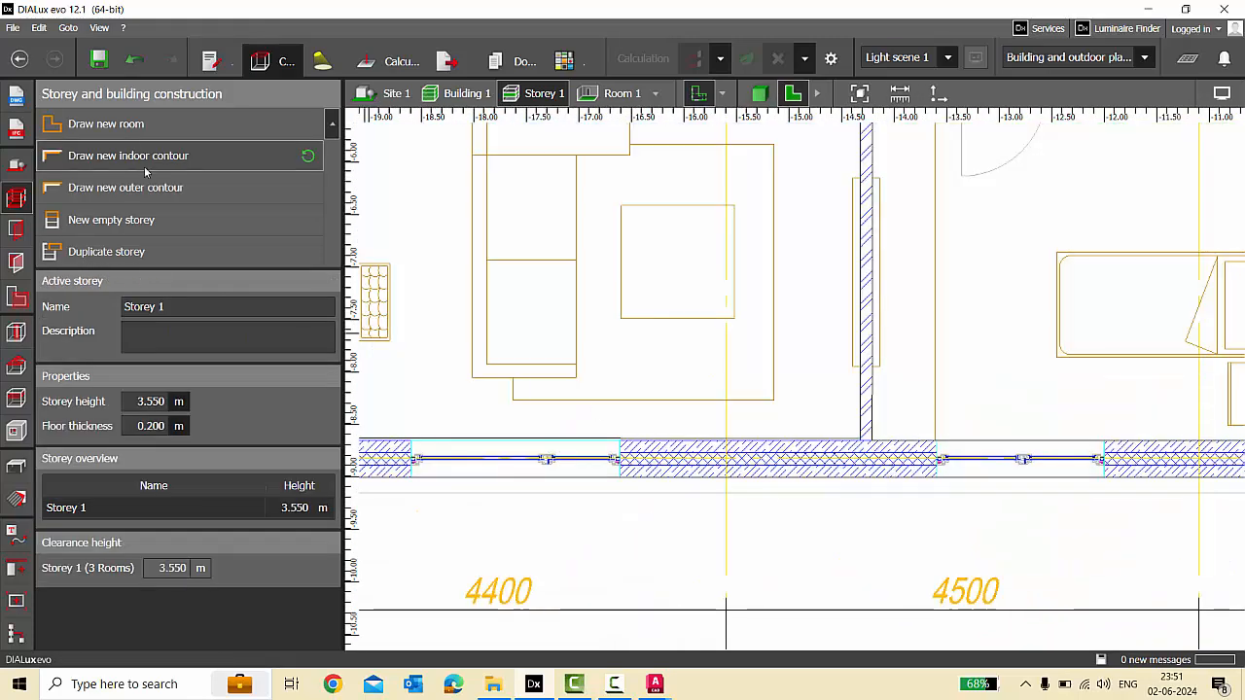
scroll(603, 370, down, 1)
key(Escape)
click(839, 435)
drag(840, 435, 839, 434)
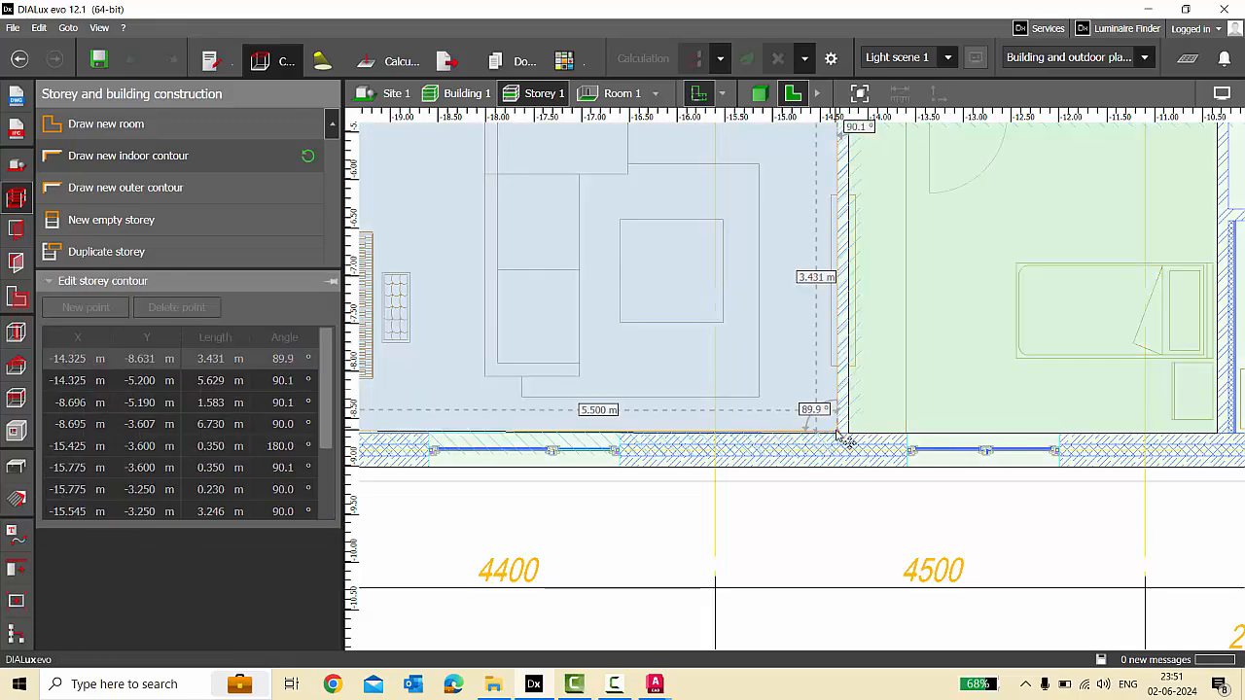
Draw and close an indoor contour along the four inner corners of the room right of the bedroom, with a left side of about 2.23 m.
click(145, 163)
scroll(587, 376, down, 4)
scroll(1072, 376, up, 5)
middle_drag(1072, 378, 668, 383)
click(587, 447)
click(588, 215)
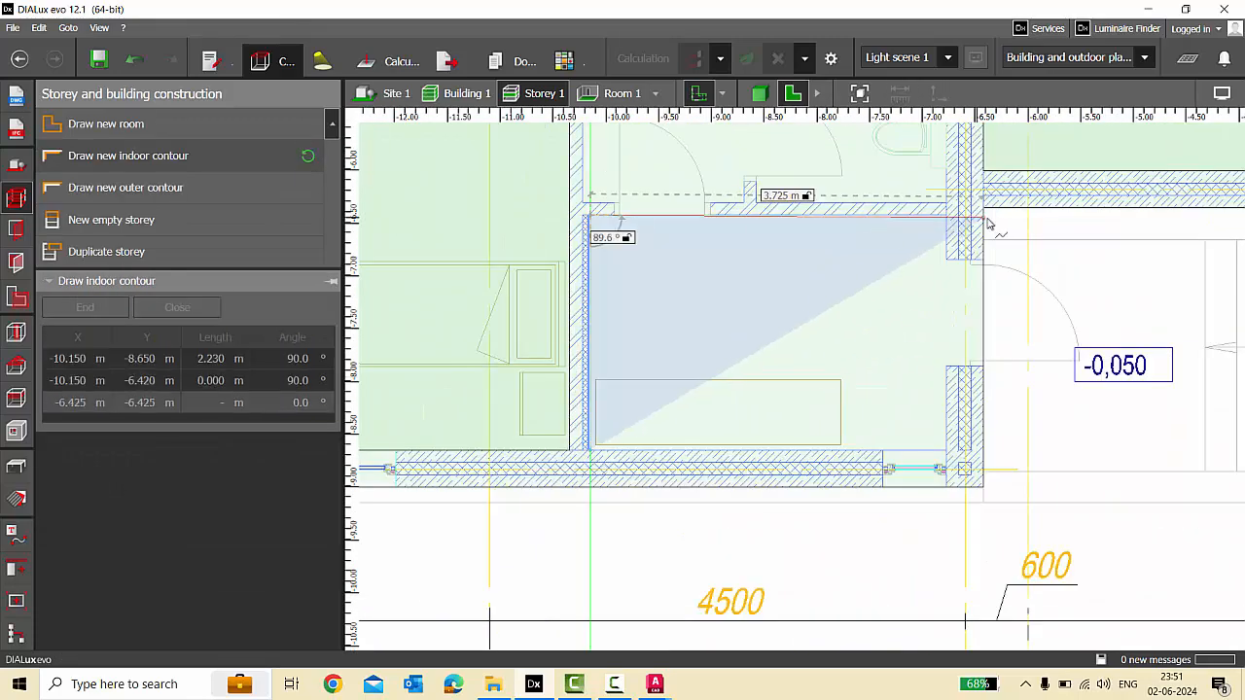
click(947, 216)
click(943, 449)
right_click(780, 370)
click(817, 380)
Start an indoor contour in the room above the corridor, about 4.31 m along its upper wall and 1.07 m down its left wall.
scroll(889, 467, down, 3)
click(136, 157)
scroll(875, 428, down, 4)
scroll(862, 204, up, 3)
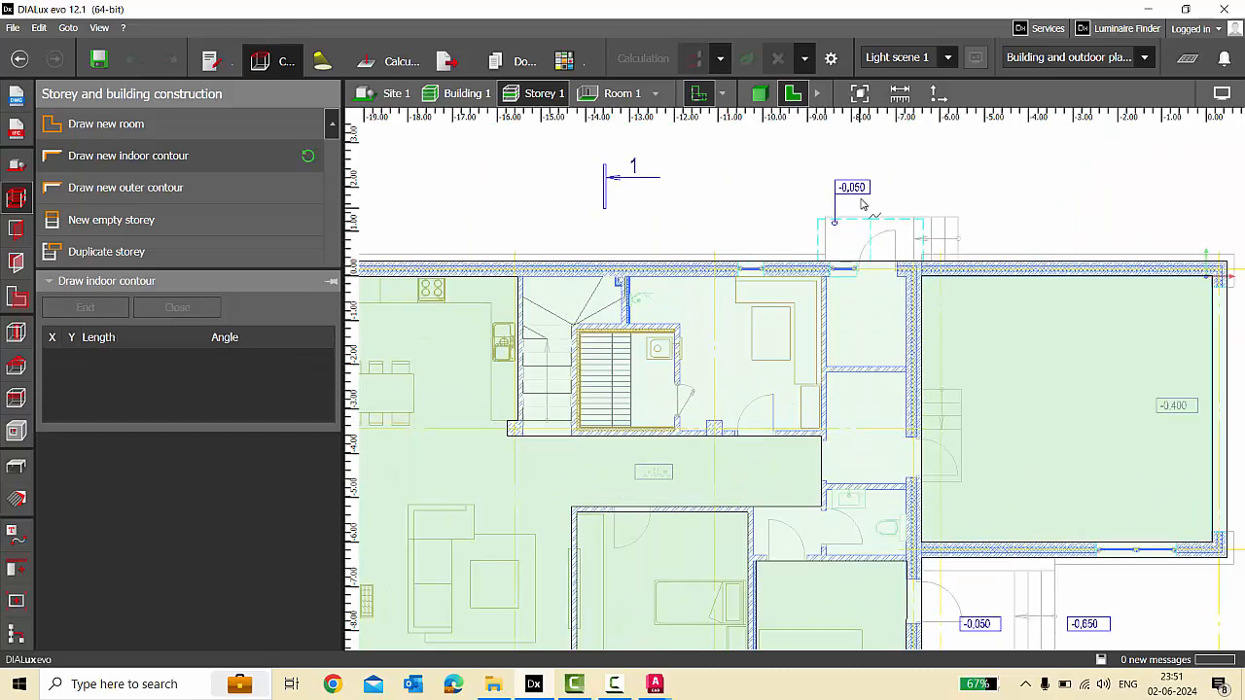
scroll(919, 440, up, 2)
scroll(925, 389, down, 3)
scroll(740, 341, up, 3)
click(914, 217)
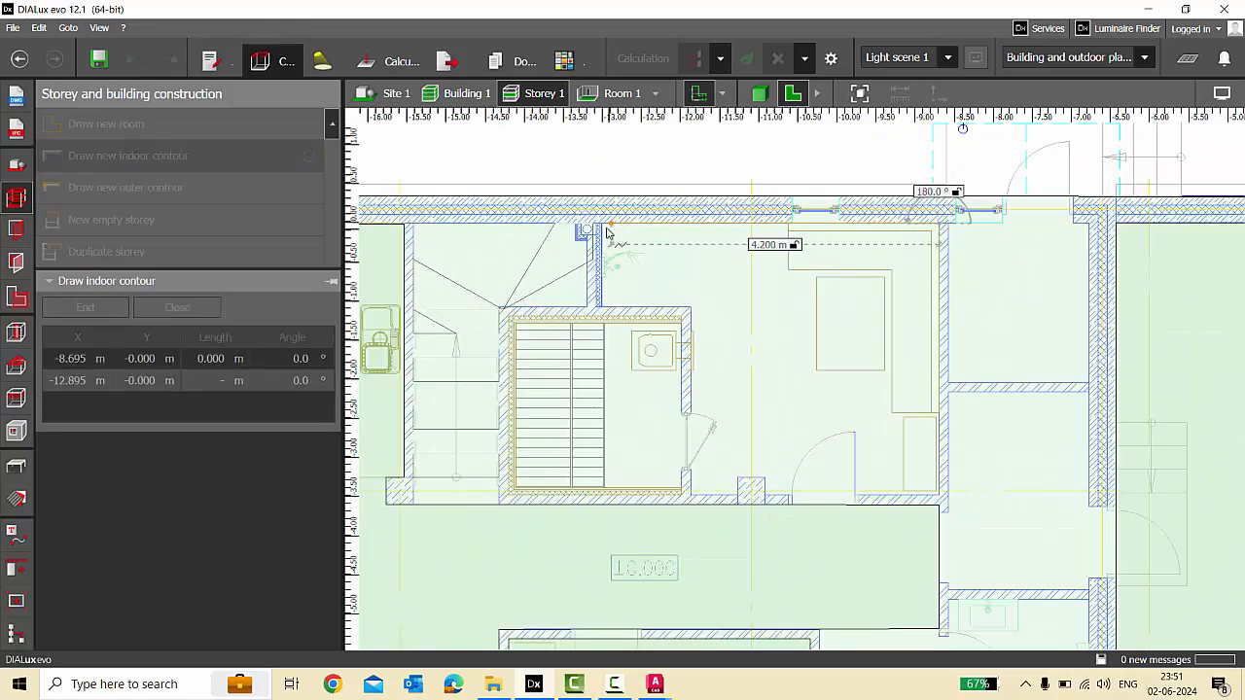
click(598, 218)
click(598, 294)
Continue the contour about 1.13 m right and 2.41 m down around the sauna block, to the room's lower-right corner, and close it.
scroll(598, 294, up, 2)
click(722, 311)
click(722, 570)
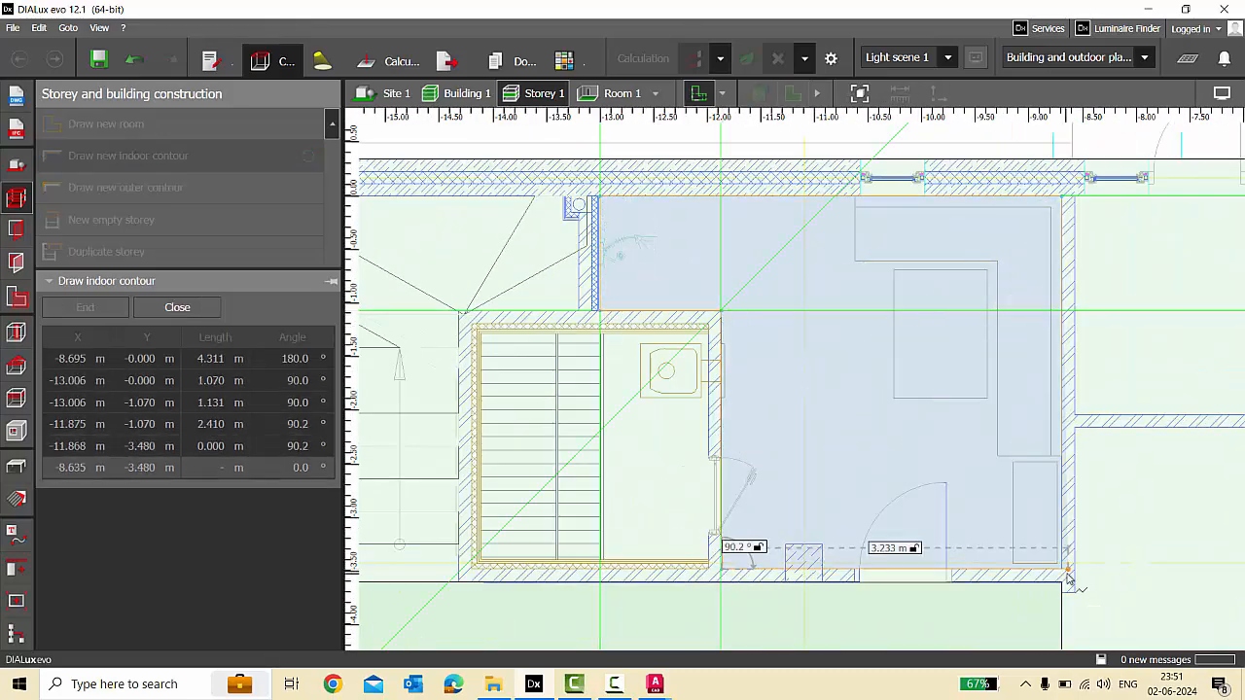
click(1063, 570)
right_click(895, 338)
click(930, 347)
scroll(698, 302, down, 2)
scroll(959, 269, up, 3)
click(701, 219)
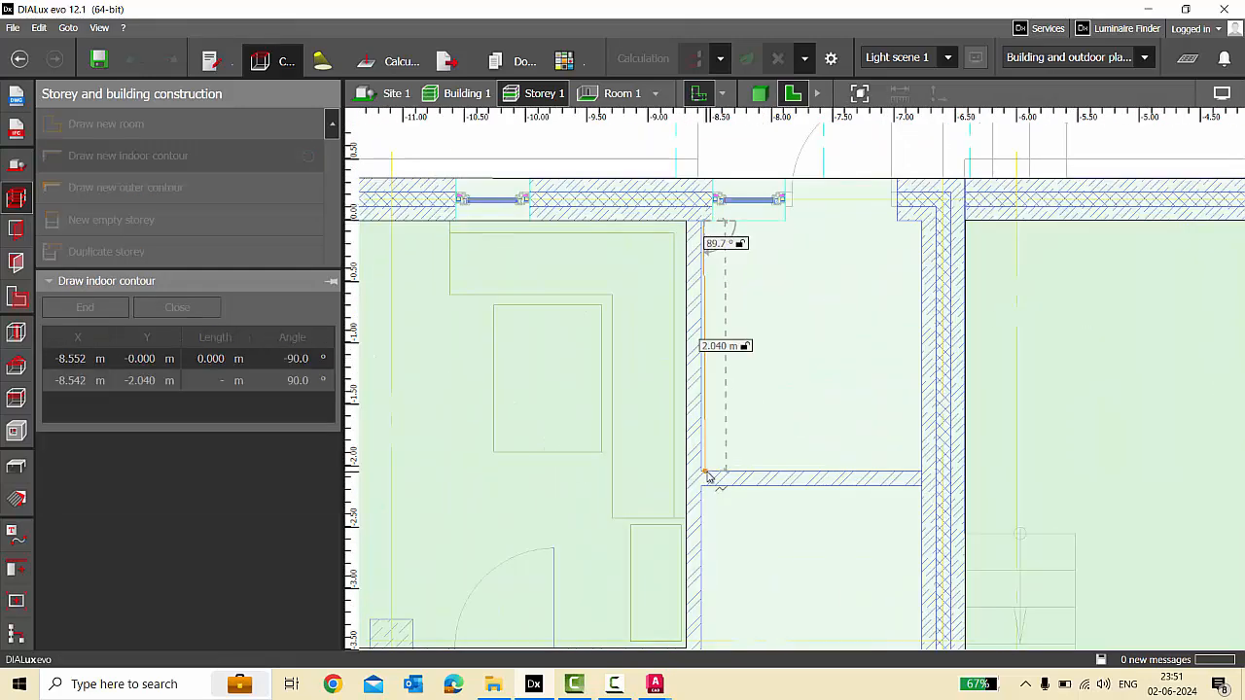
click(702, 472)
key(Escape)
Draw and close an indoor contour around the small upper entrance room, with sides of about 2.01 m on the left and 1.78 m below.
click(236, 159)
click(702, 222)
click(701, 472)
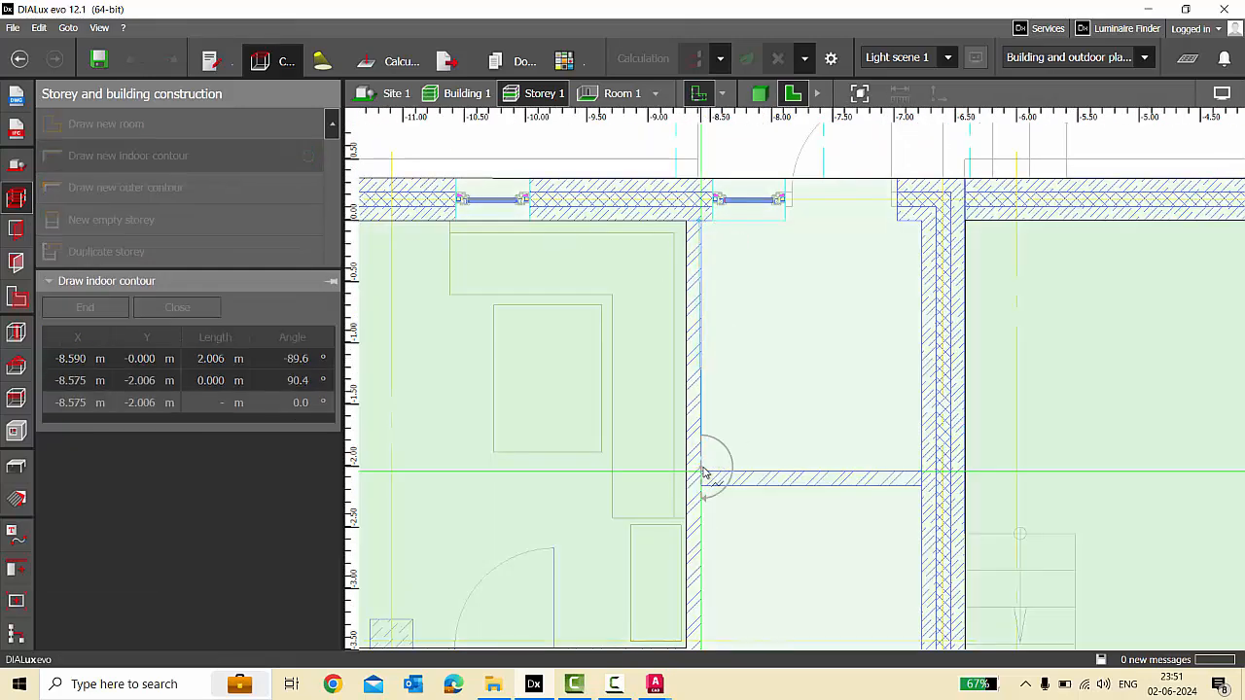
click(920, 471)
right_click(844, 303)
click(883, 315)
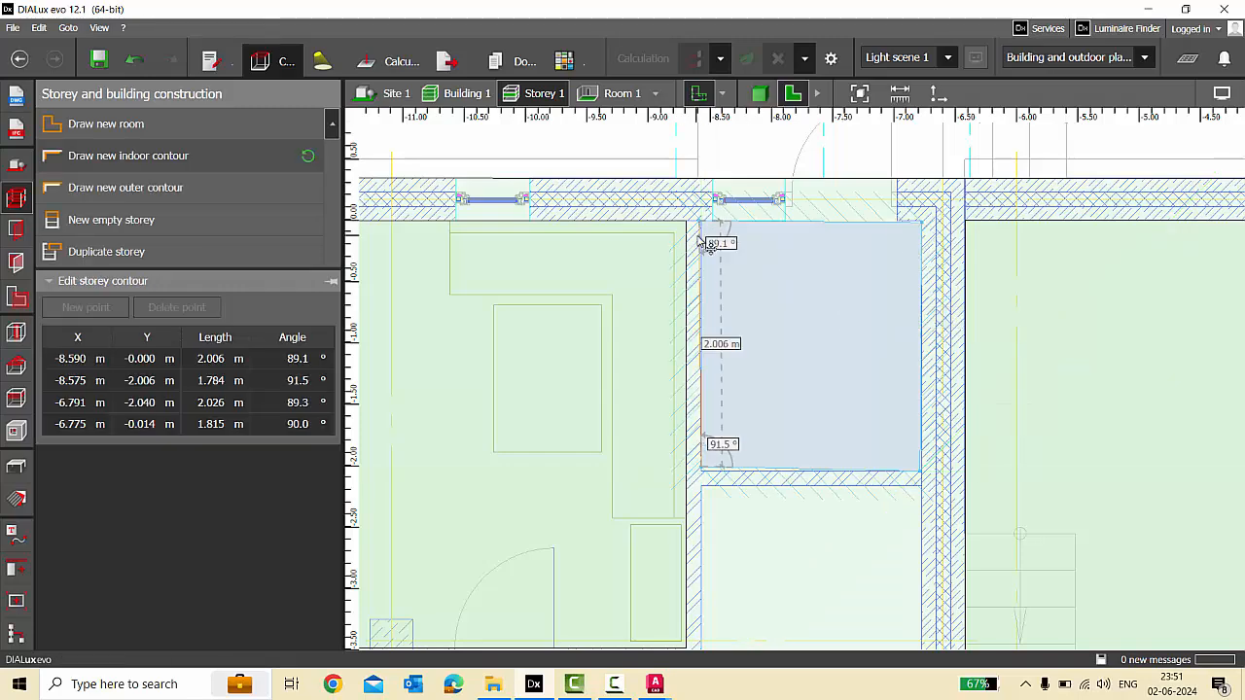
Align the entrance room contour's two left corner points with the wall corners, giving a left side of about 2.03 m, and save the project.
scroll(701, 231, up, 2)
drag(698, 226, 700, 229)
scroll(766, 270, down, 2)
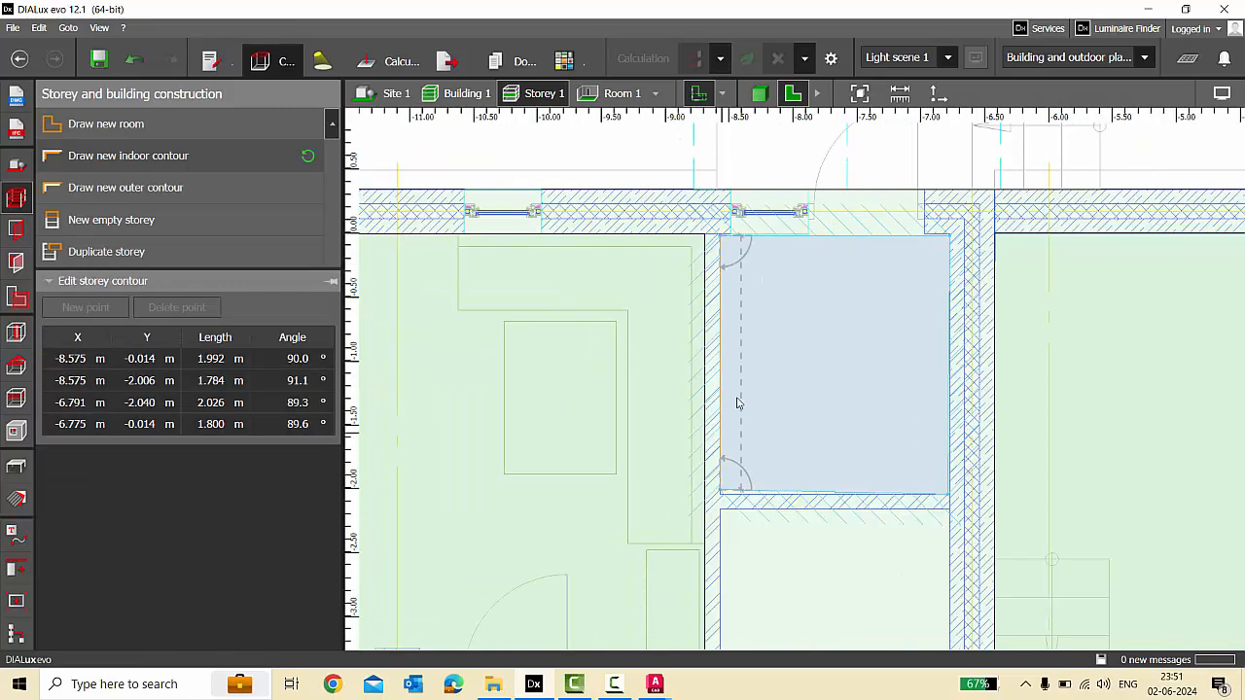
drag(720, 489, 721, 496)
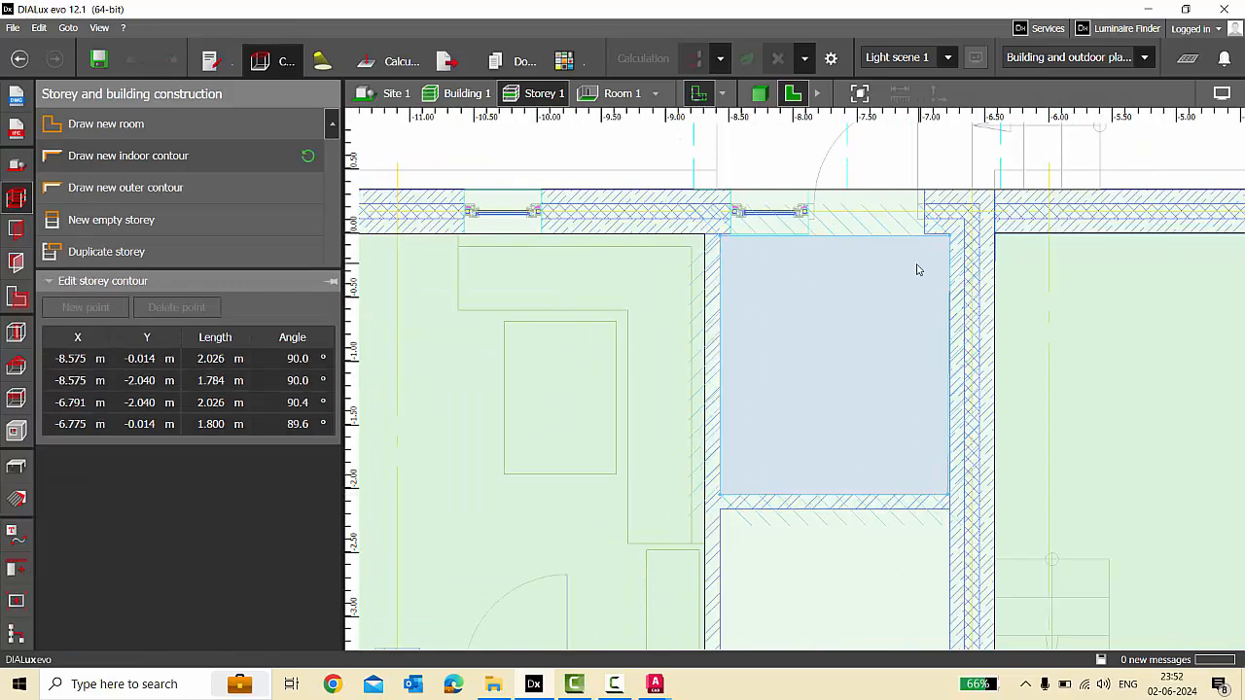
scroll(751, 215, down, 2)
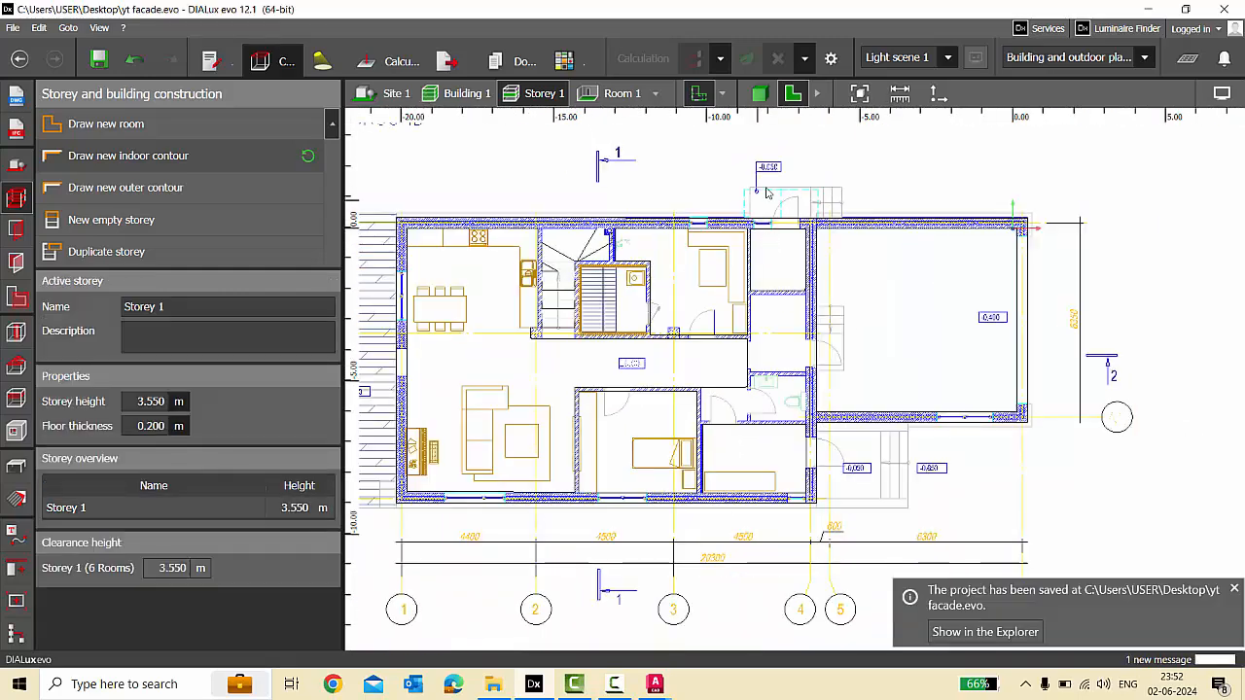
Show the storey in 3D and rename it as GF.
click(760, 94)
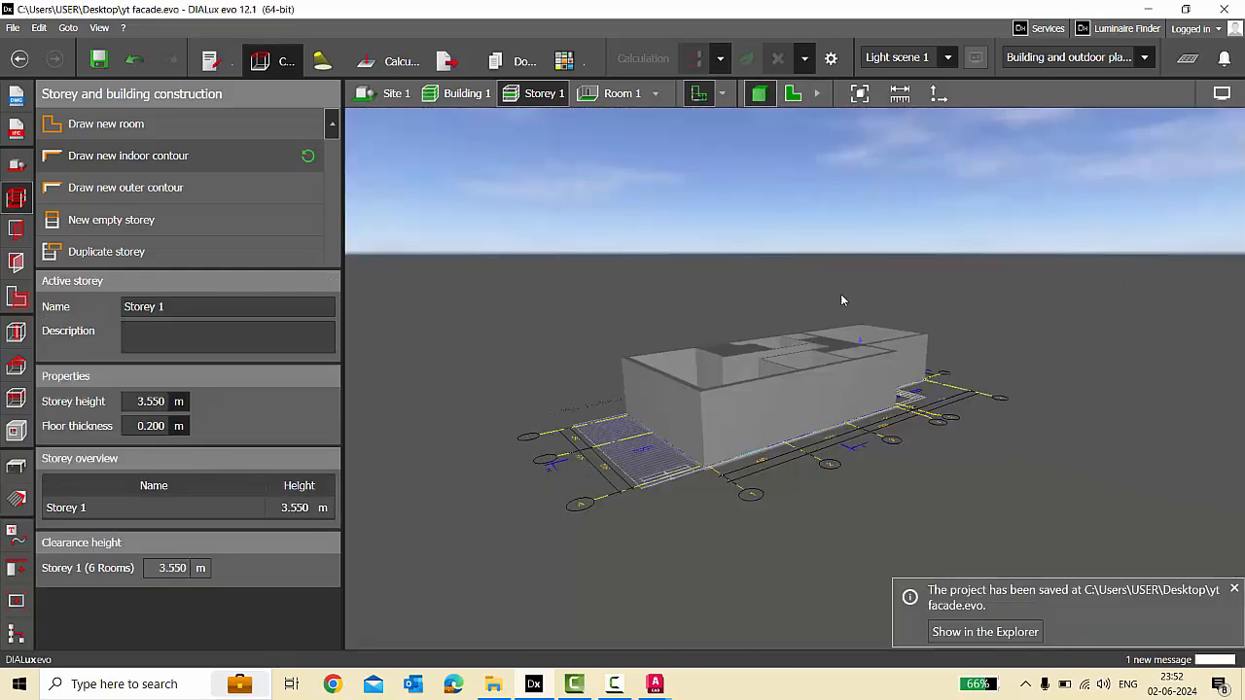
click(167, 308)
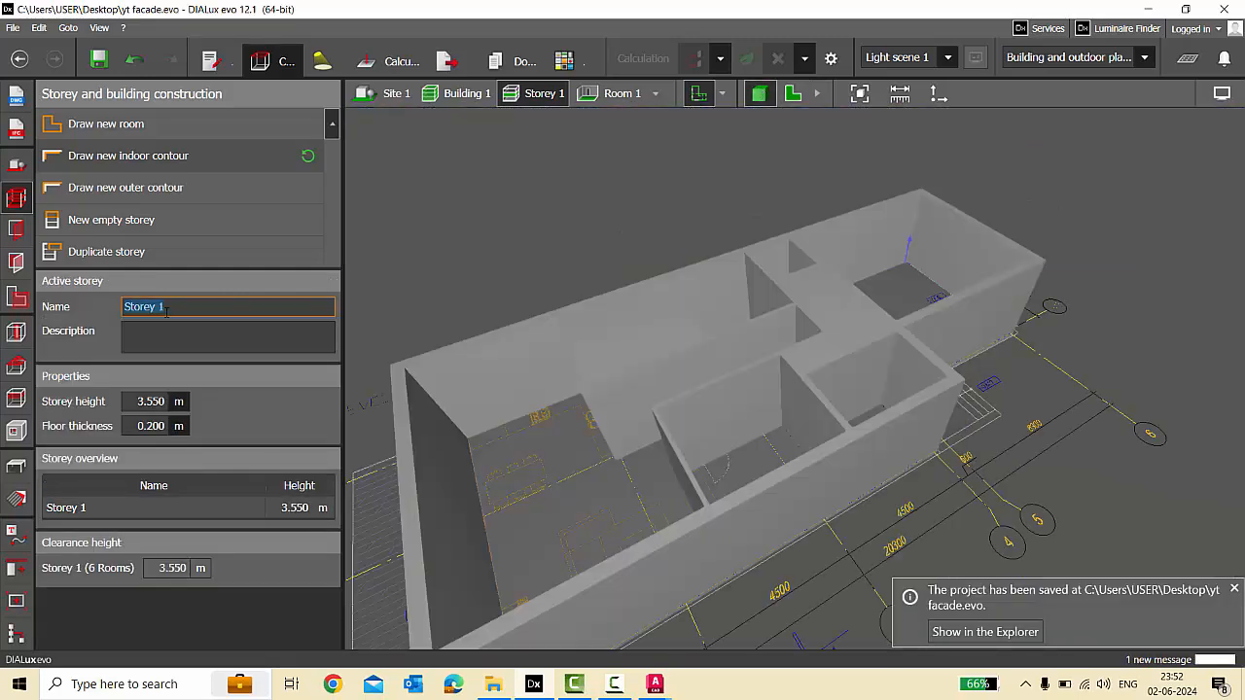
key(Return)
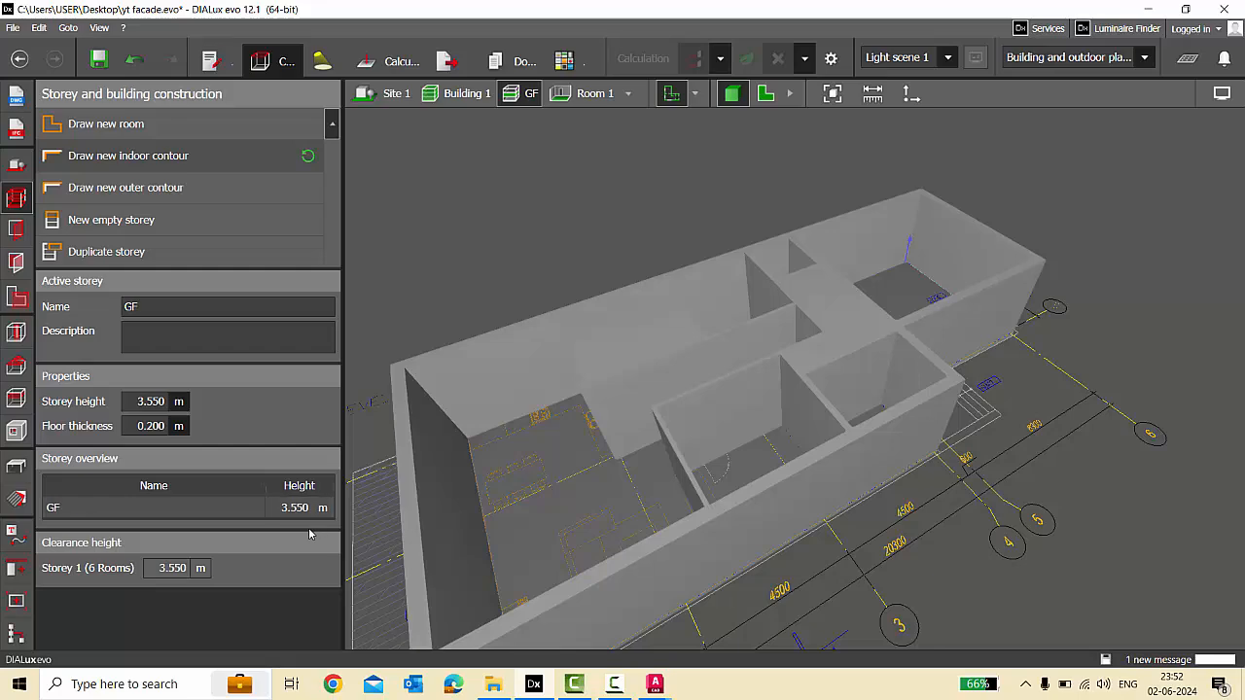
Check the level heights in the ELEVATION 1 drawing in AutoCAD, set the GF storey height to 3.7 m in DIALux evo and save.
mouse_move(653, 685)
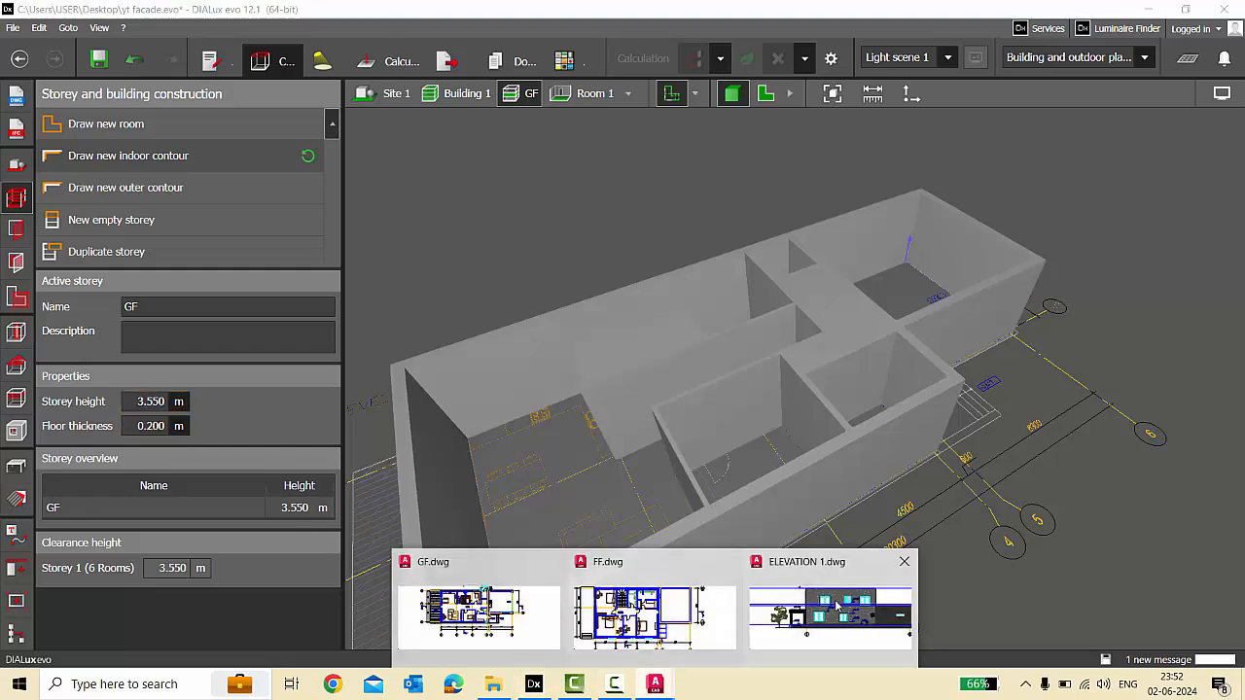
click(837, 608)
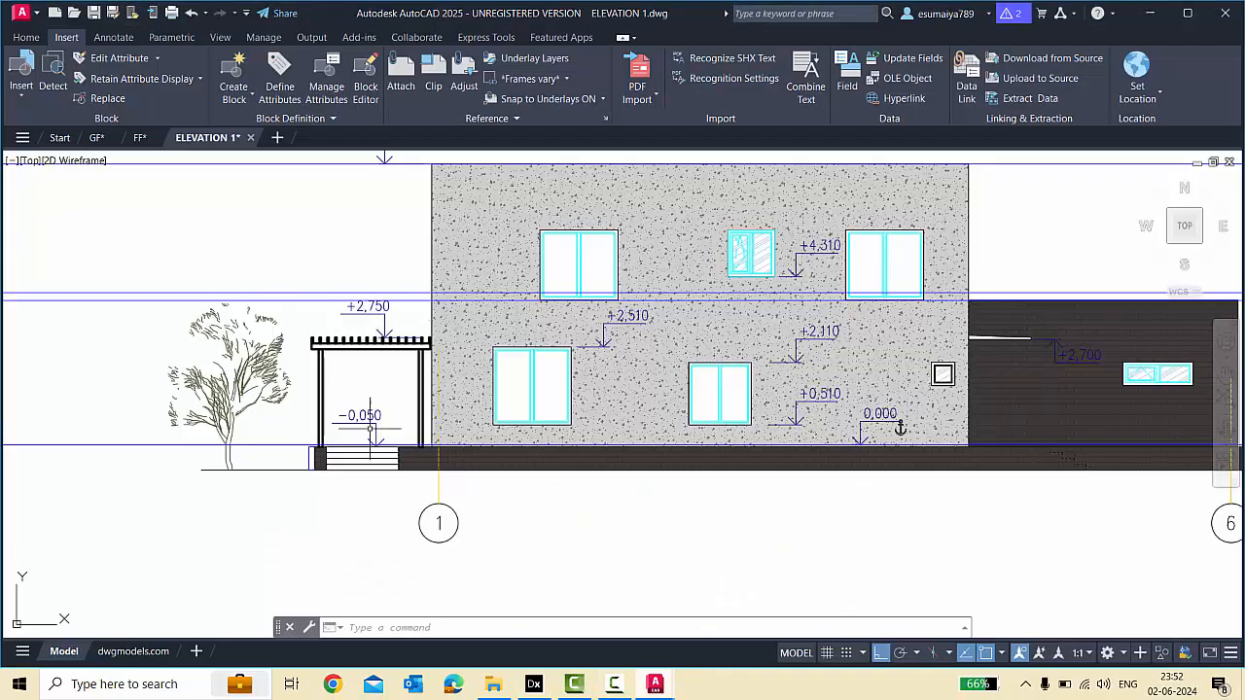
key(alt+Tab)
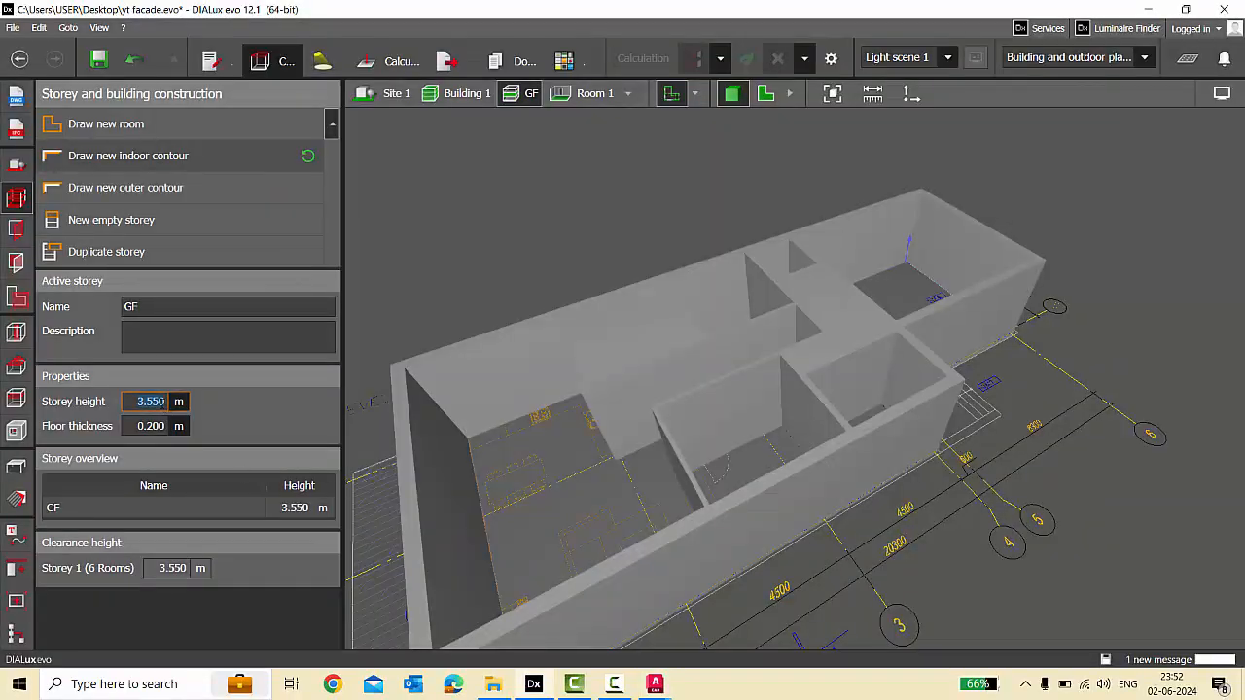
text(3.7)
key(Return)
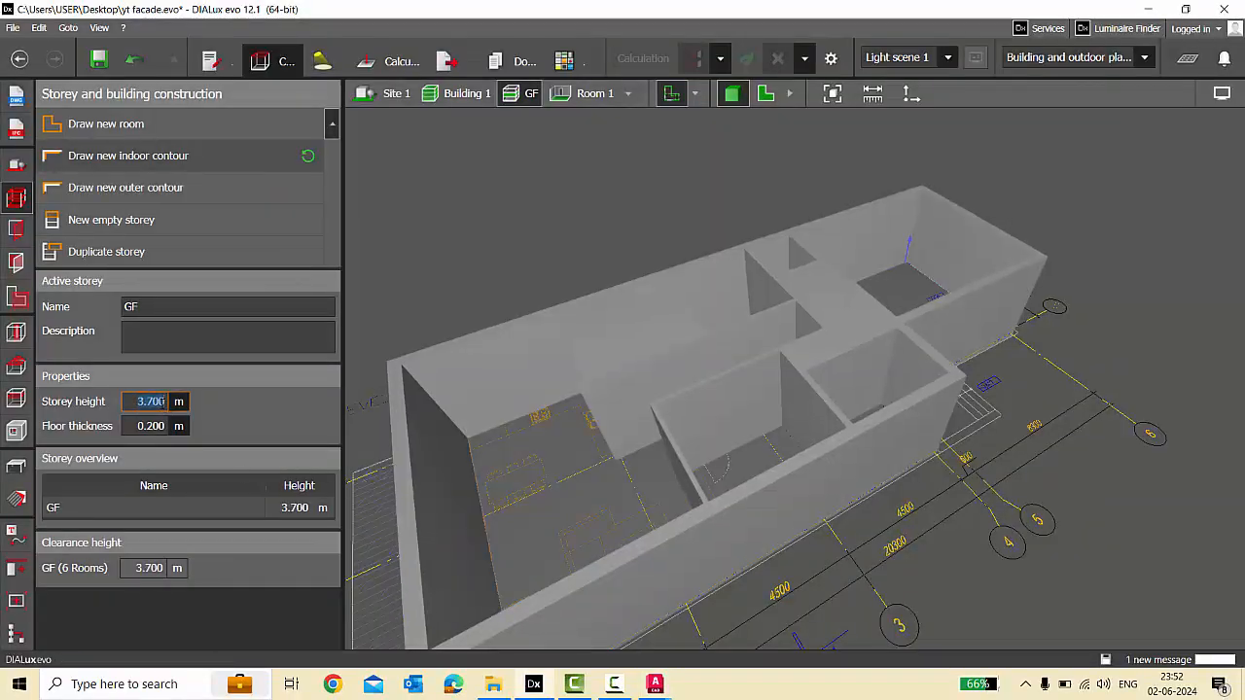
key(ctrl+s)
Return to the floor plan view and add a new empty storey above GF.
click(16, 467)
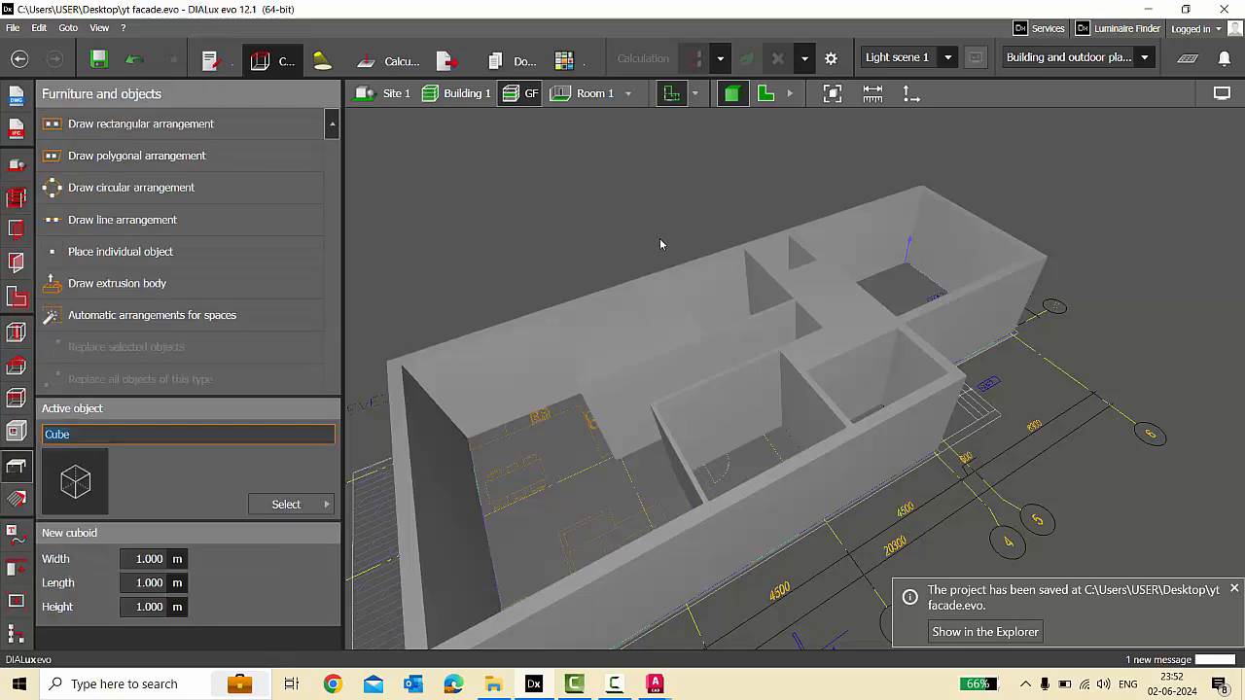
click(764, 98)
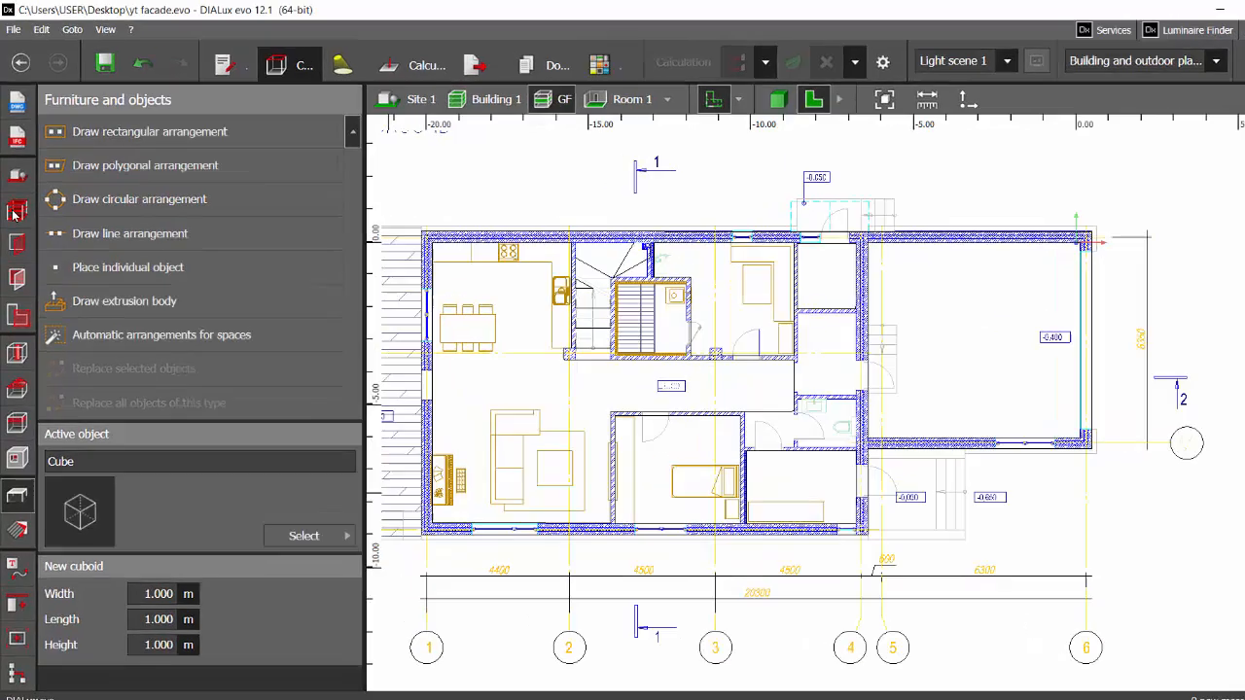
click(14, 198)
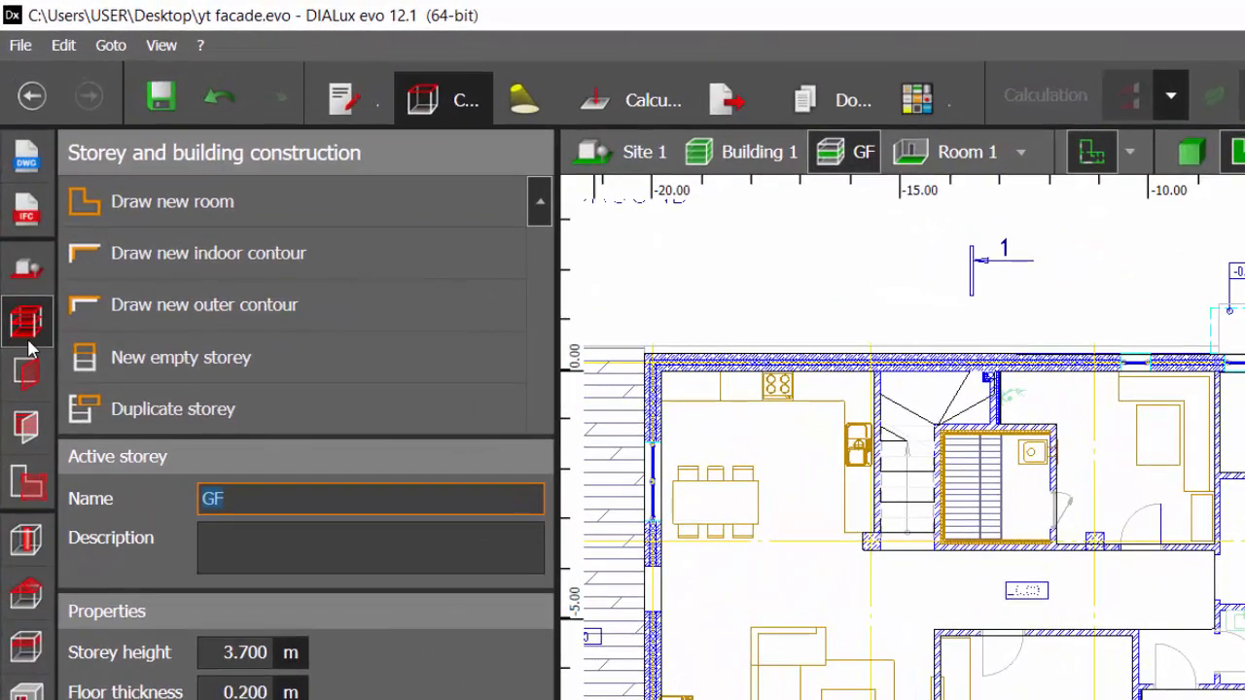
click(274, 361)
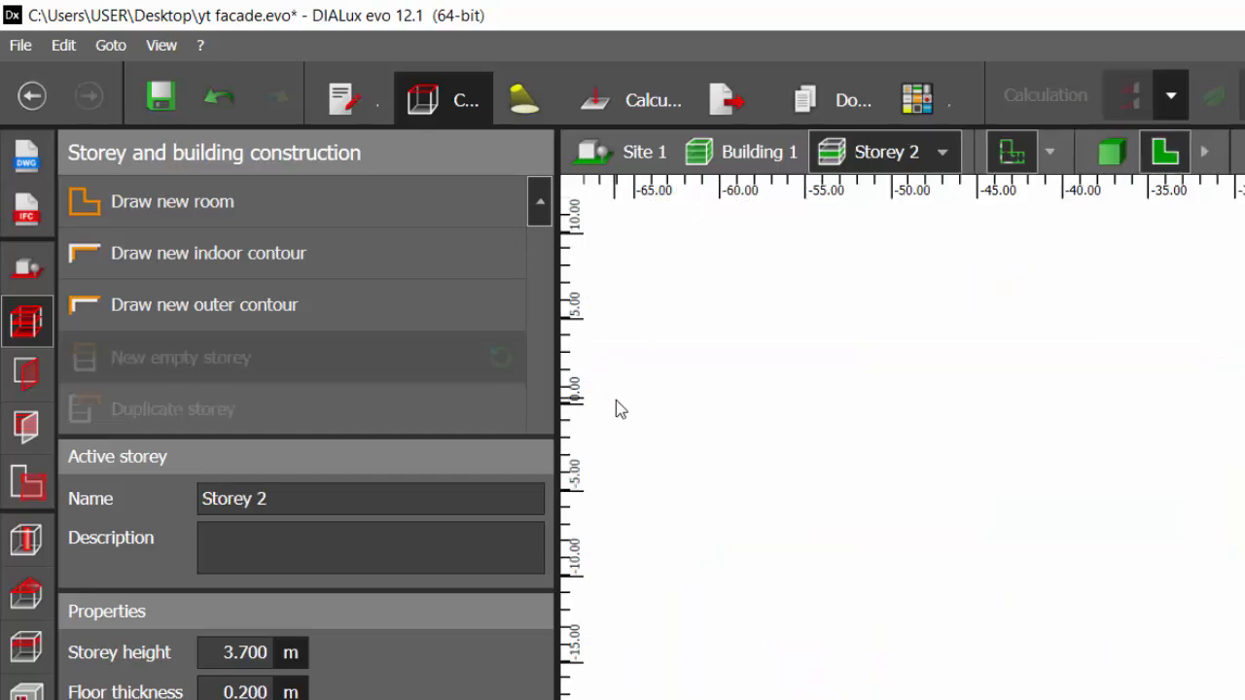
Load the FF plan onto the new storey, keeping its origin and rotation and using millimetres as the unit.
click(29, 160)
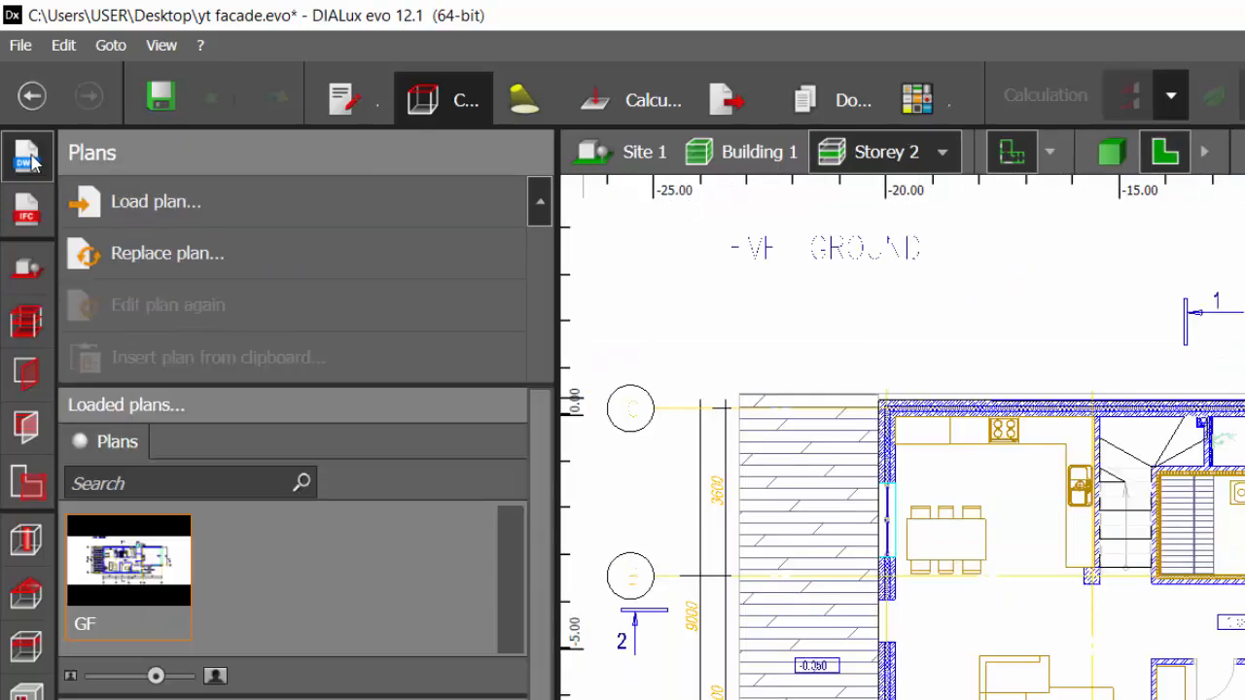
click(131, 203)
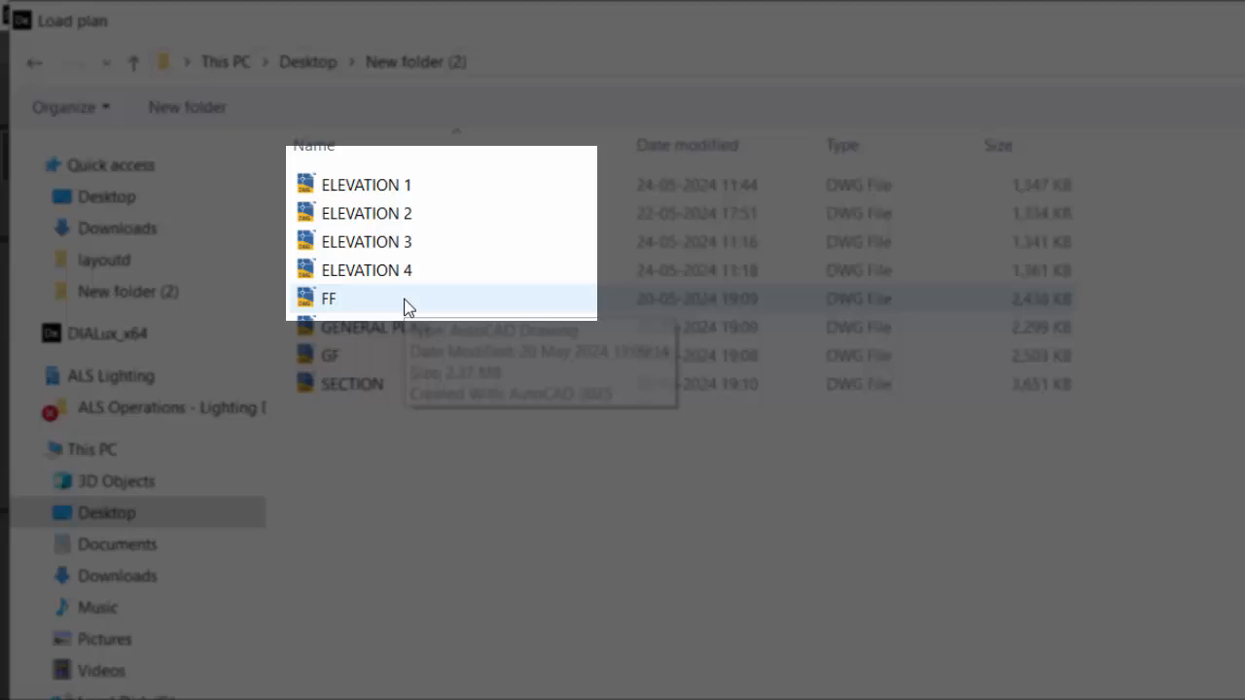
double_click(404, 302)
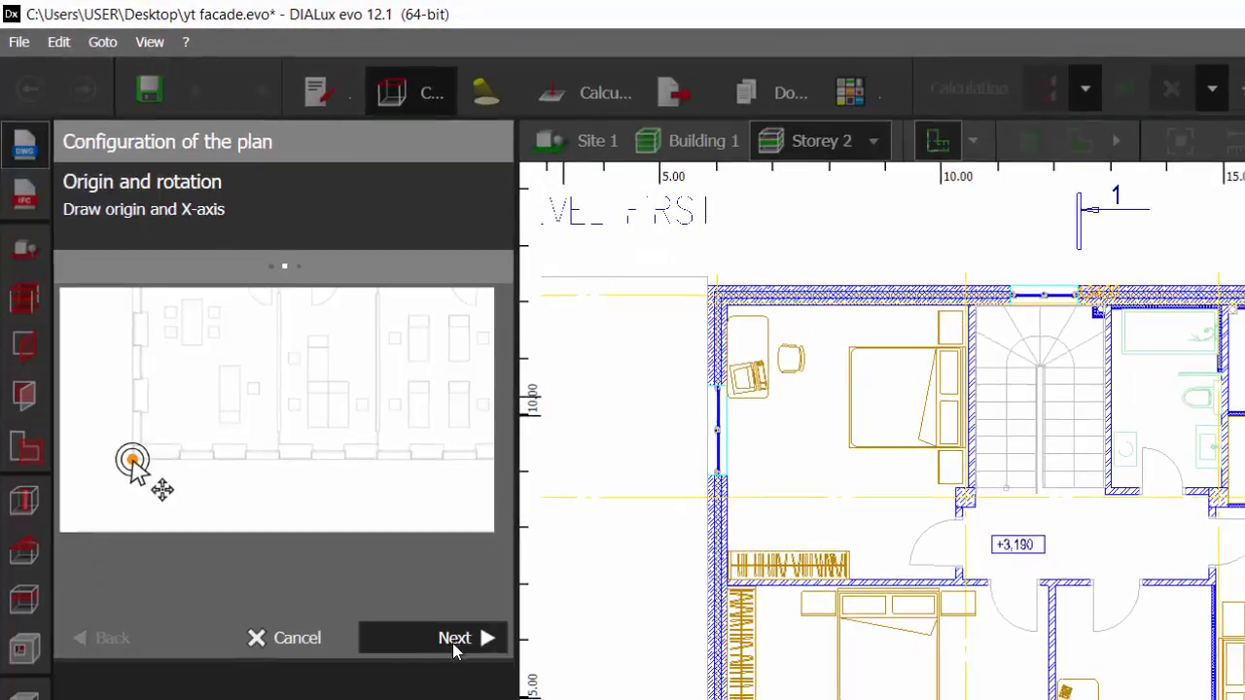
click(454, 646)
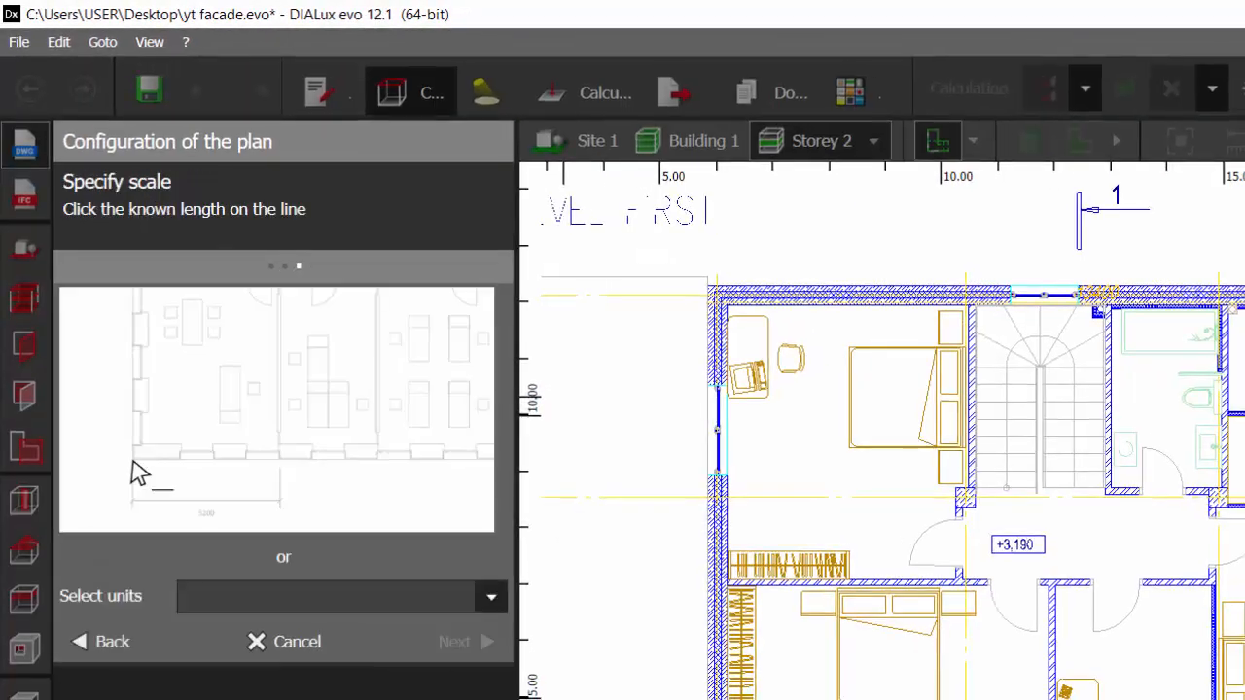
click(286, 600)
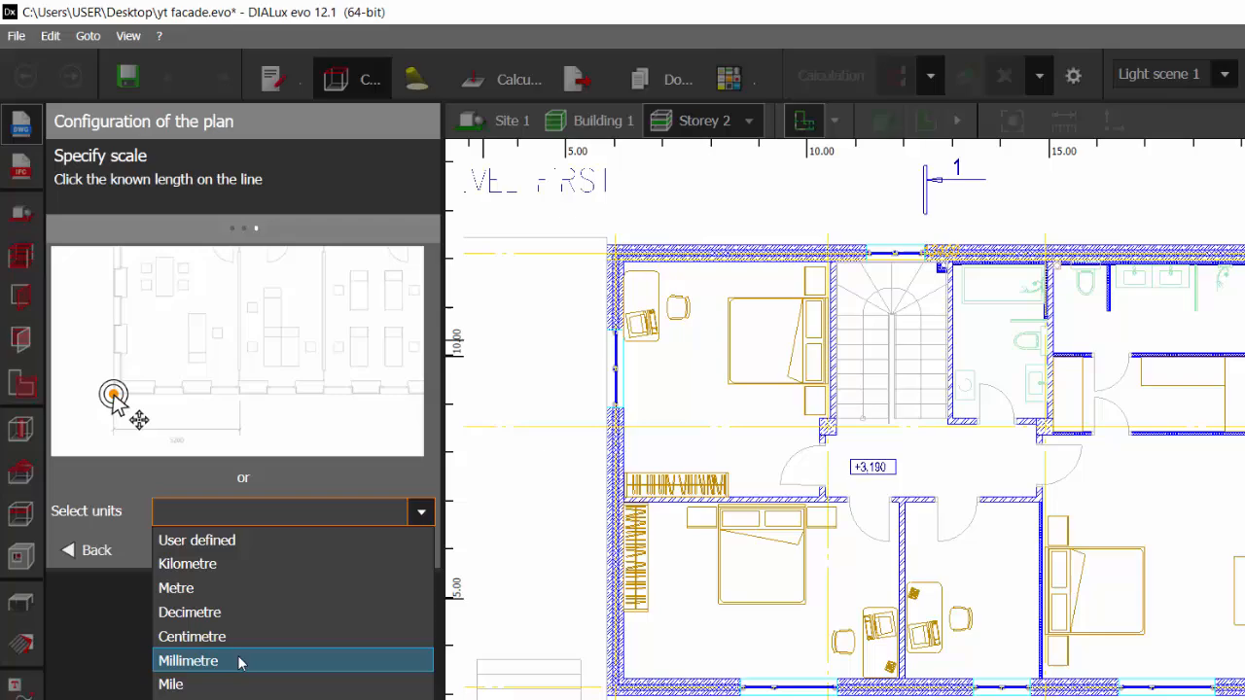
click(239, 661)
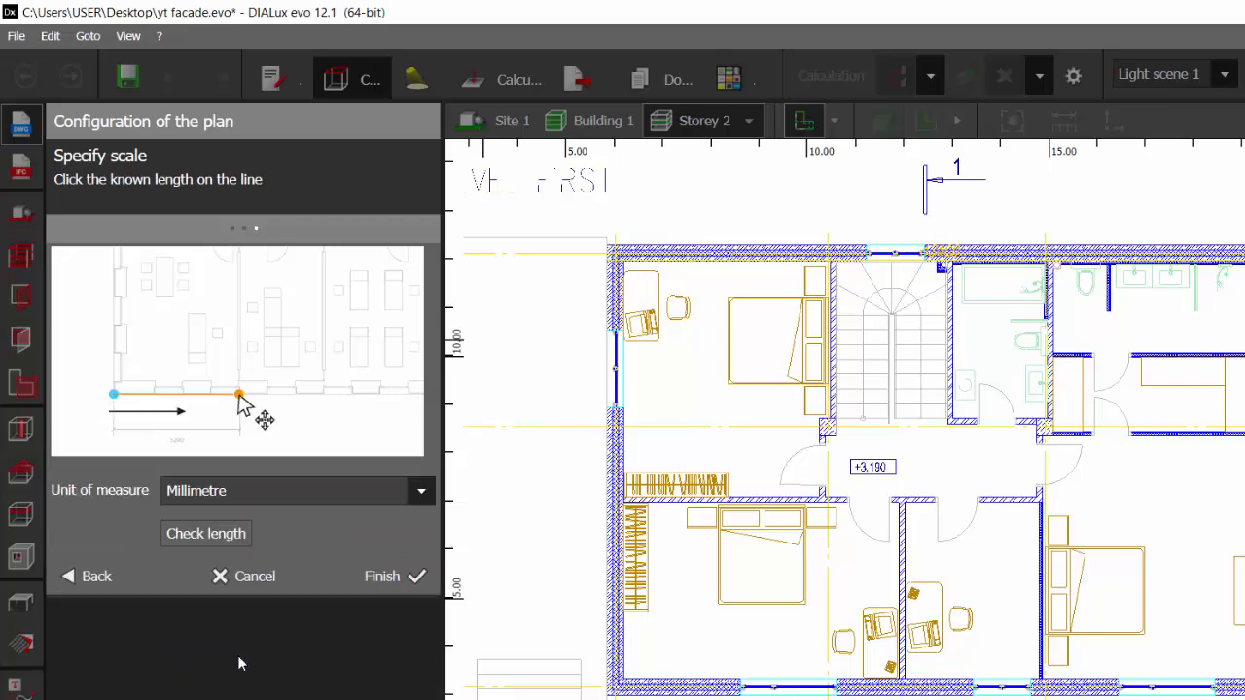
click(394, 584)
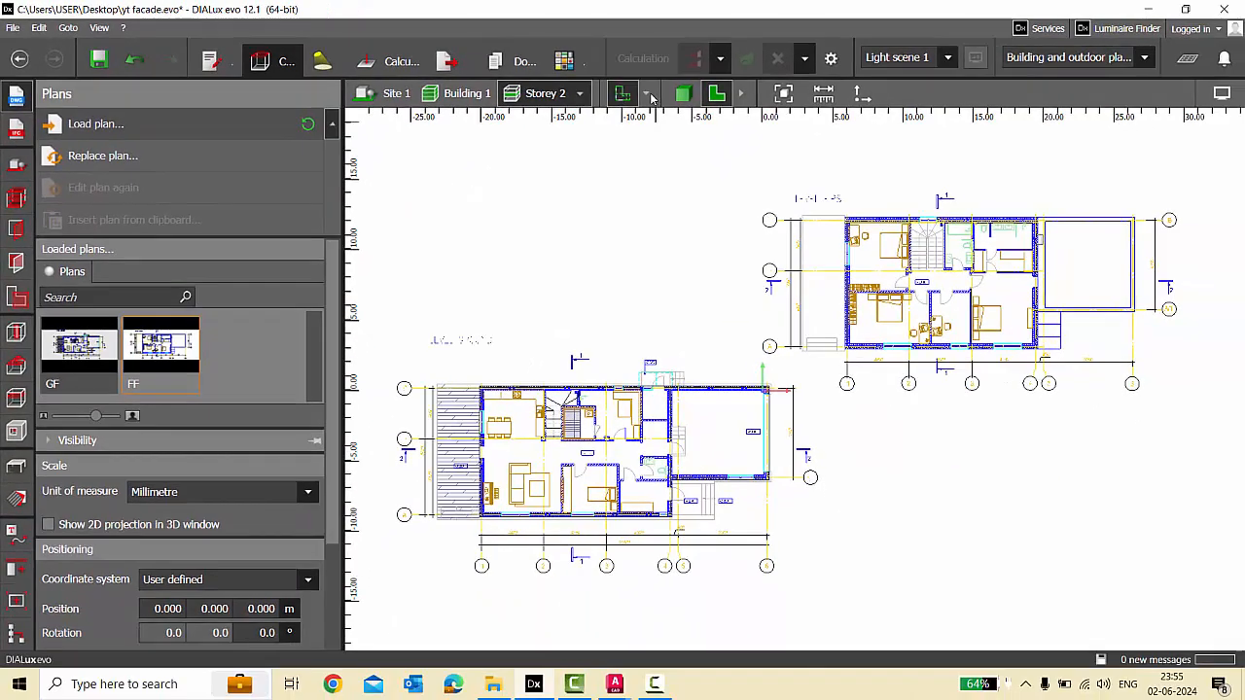
Hide the GF plan and move the FF plan so its upper-left outer wall corner meets the ground-floor building outline's upper-left corner.
click(647, 94)
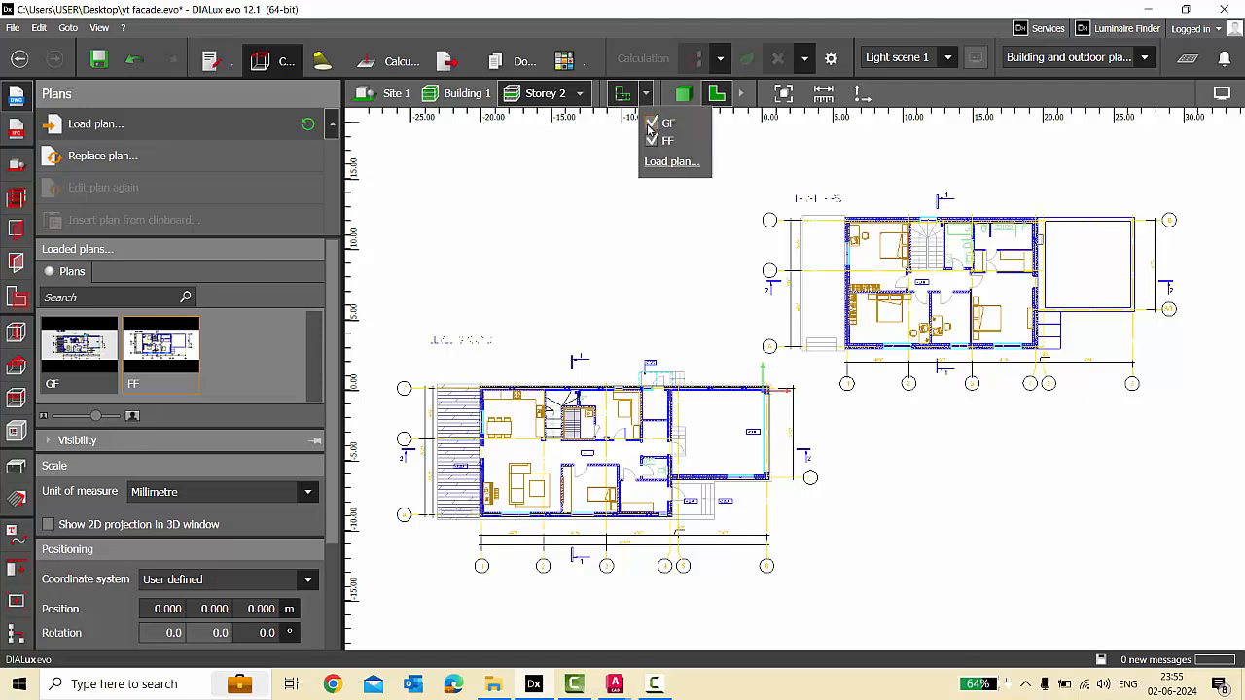
click(652, 124)
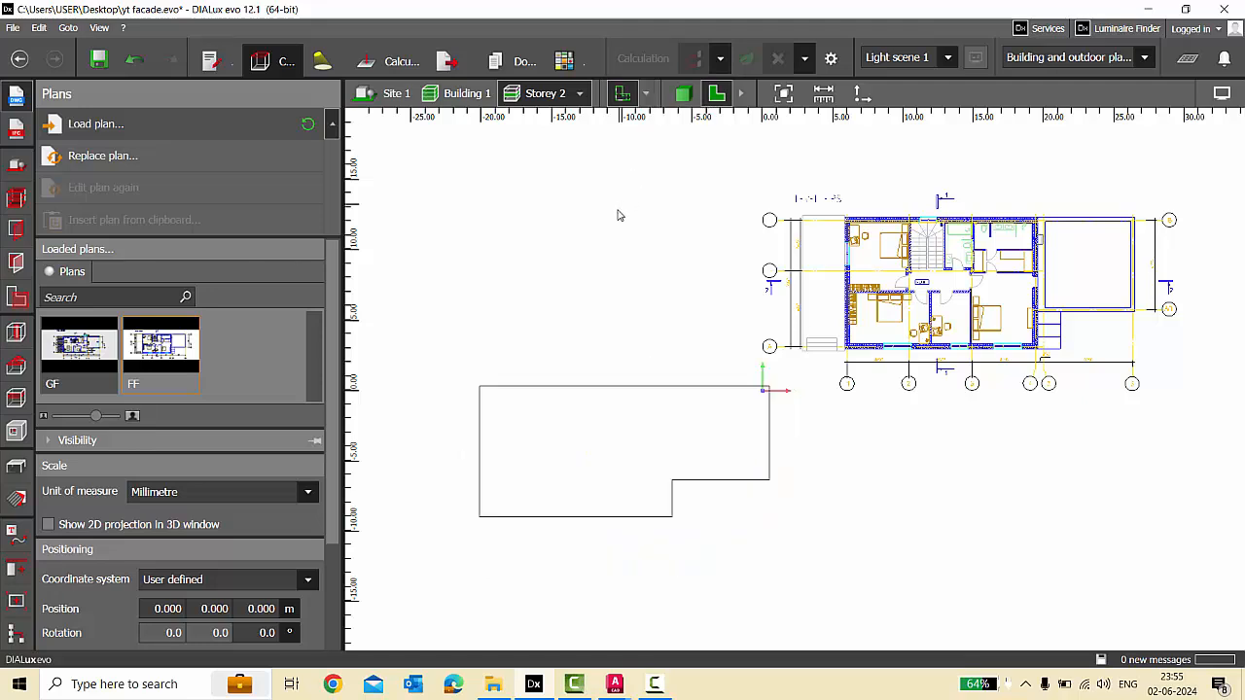
scroll(196, 496, down, 2)
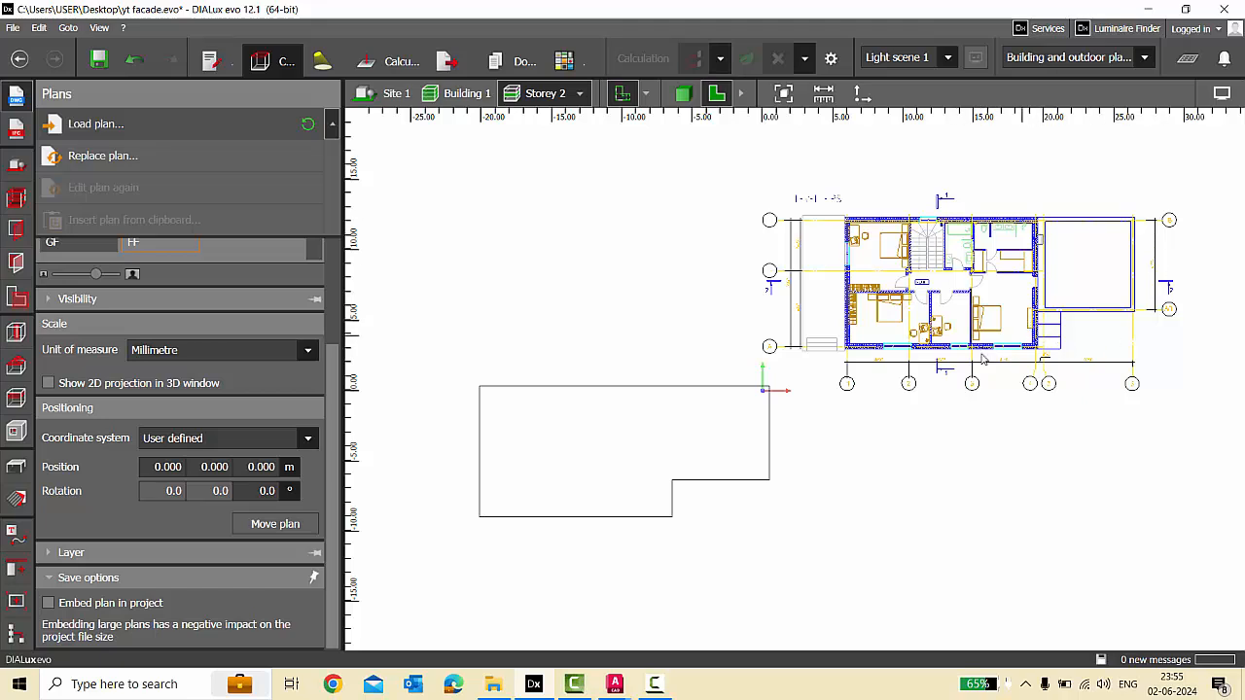
click(292, 527)
scroll(833, 241, up, 10)
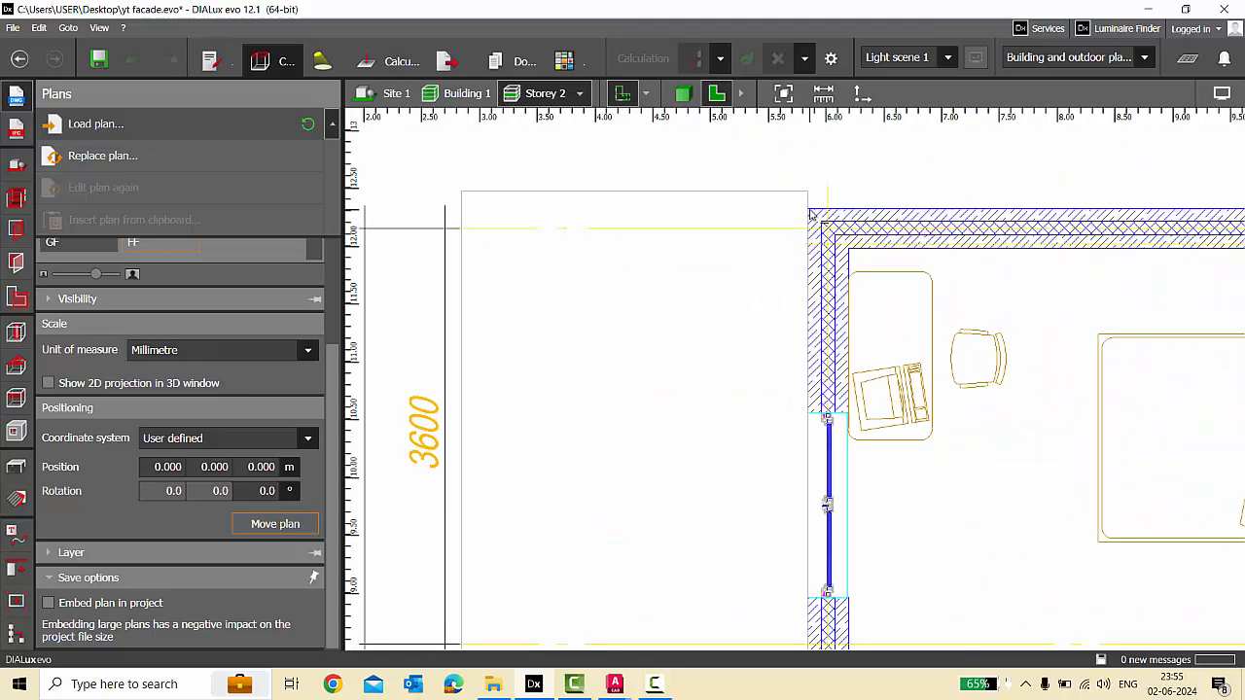
scroll(817, 214, down, 10)
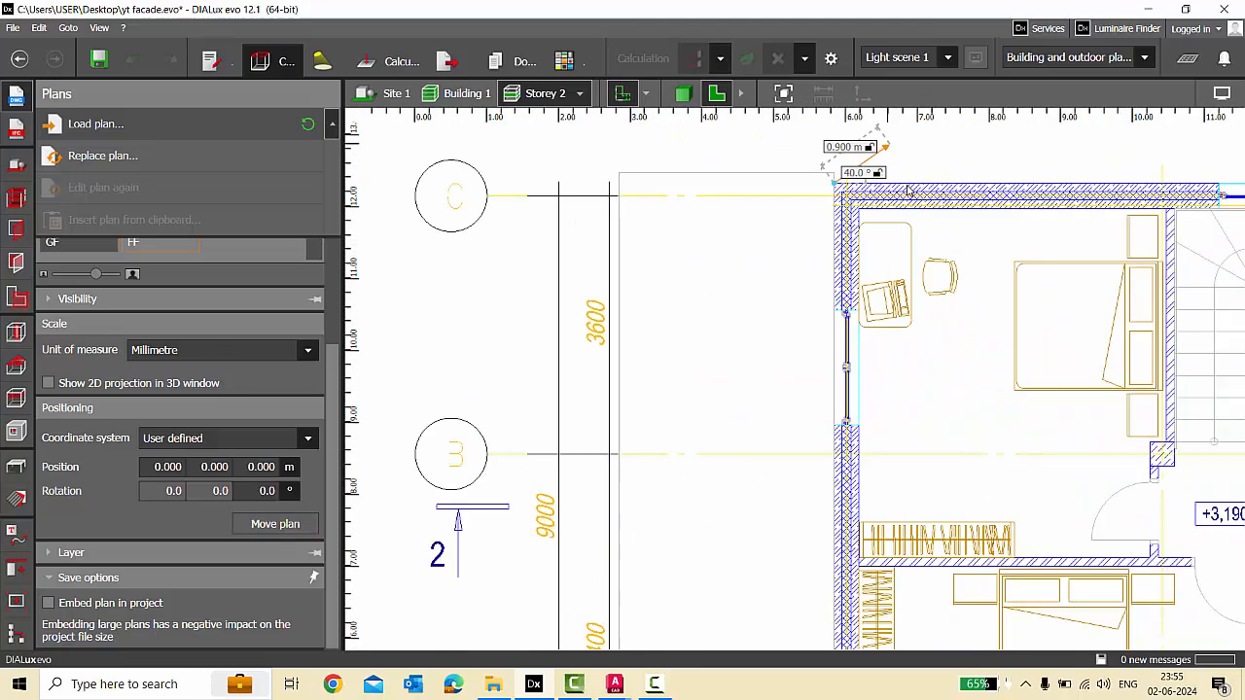
scroll(570, 356, up, 5)
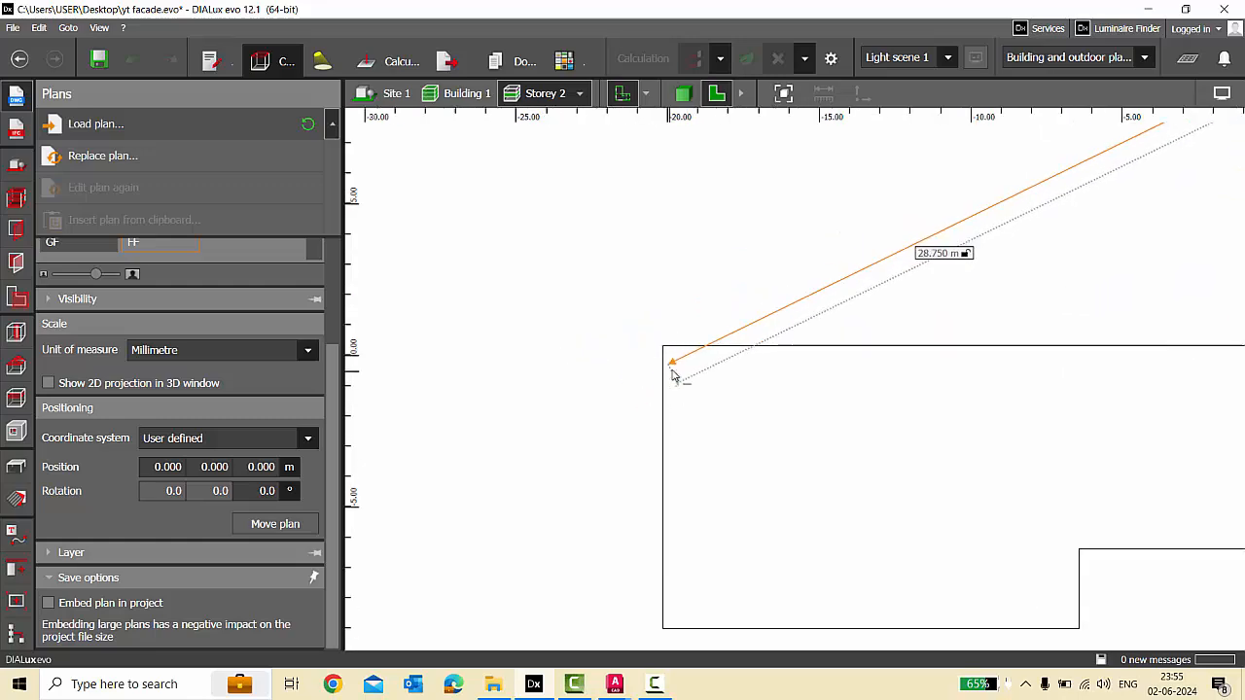
click(660, 331)
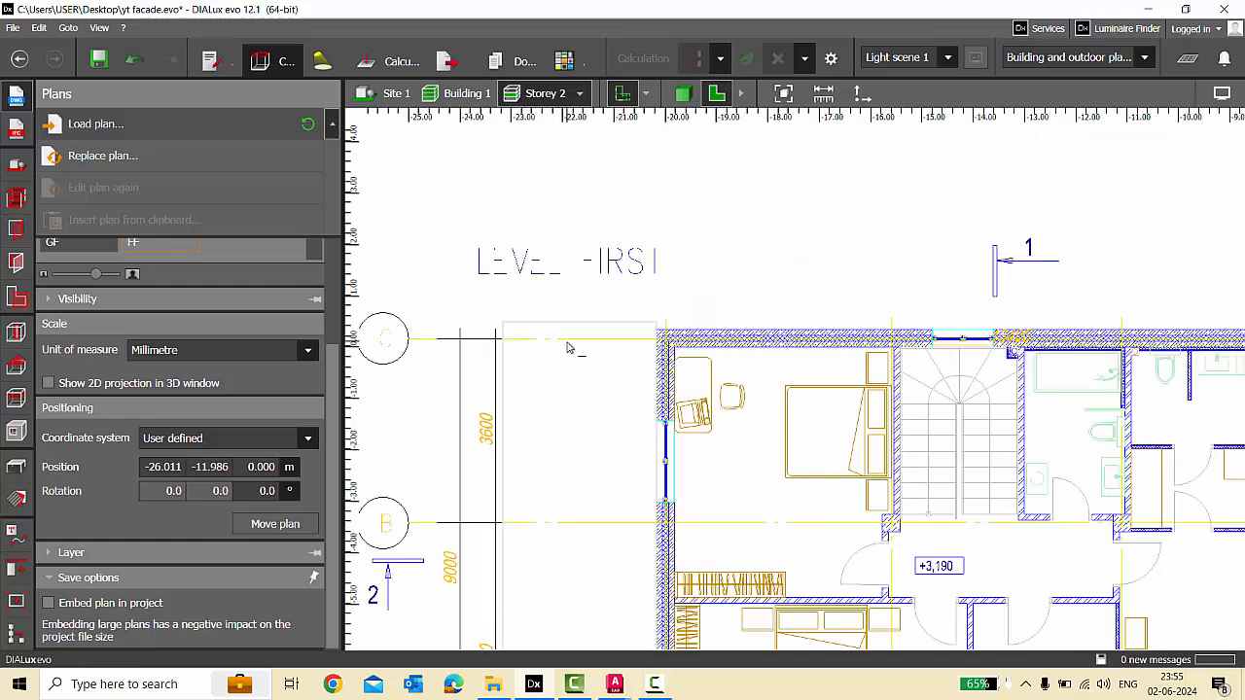
scroll(579, 348, down, 5)
scroll(760, 342, up, 1)
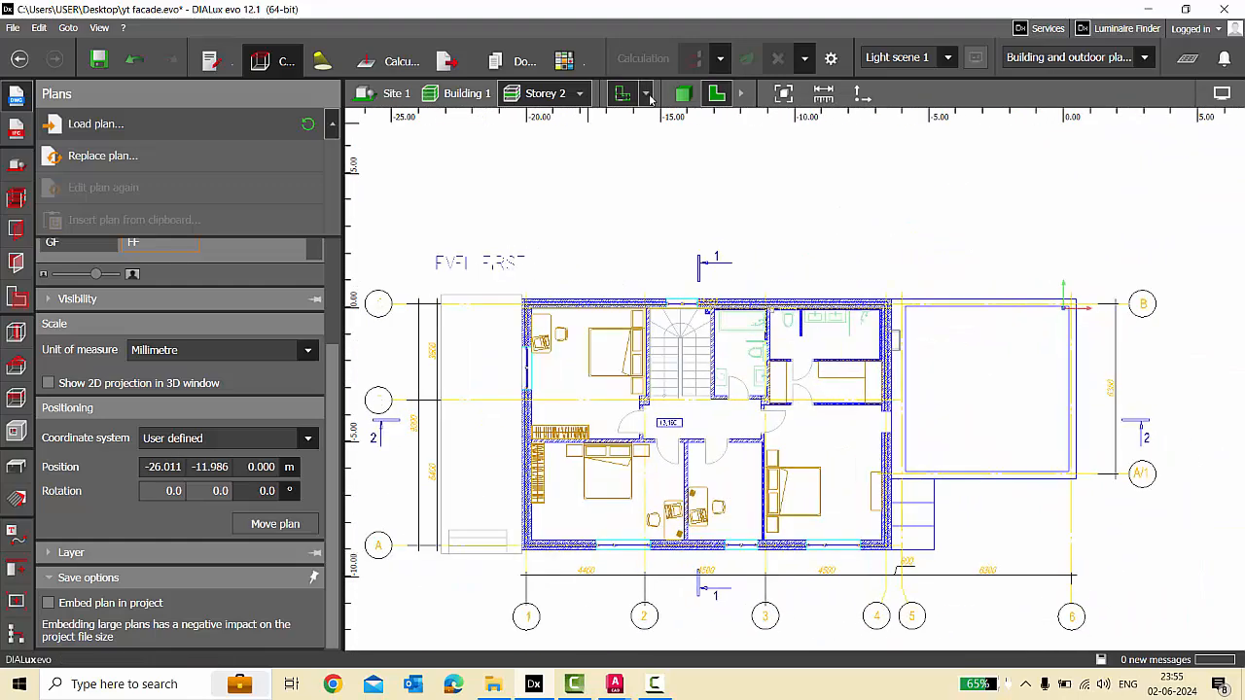
Toggle the GF plan on and off over the FF plan to compare their alignment, leaving only FF shown.
click(646, 93)
click(652, 124)
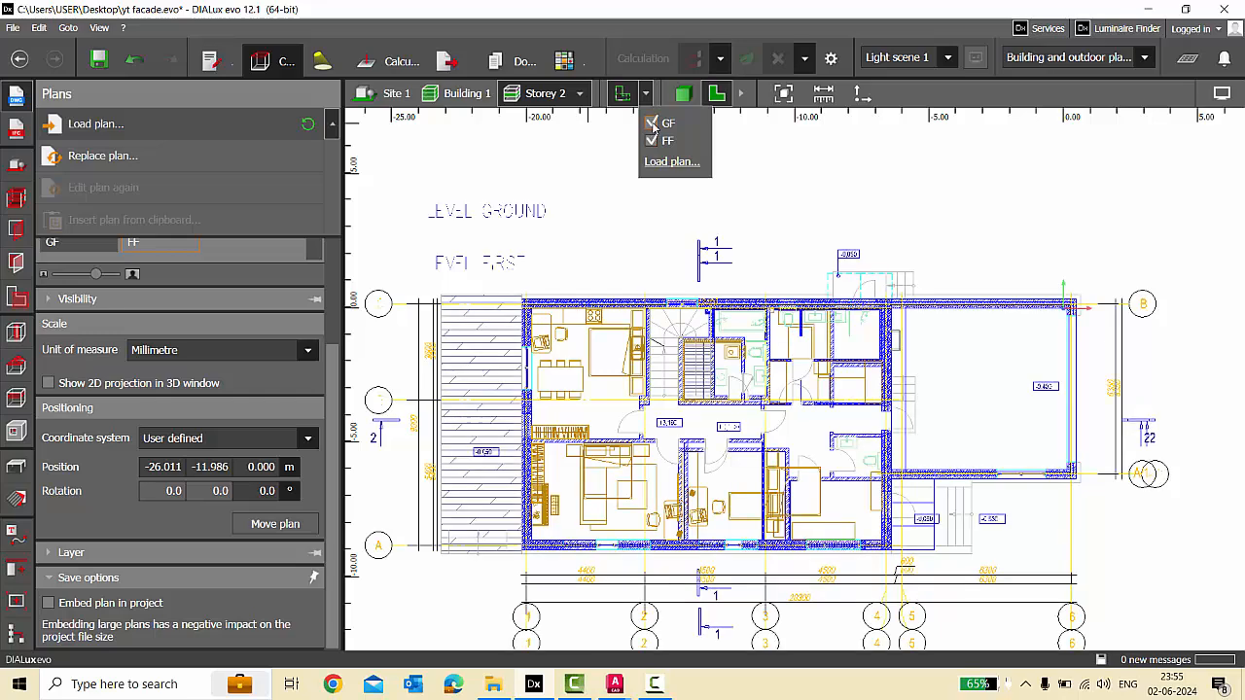
click(652, 124)
click(652, 124)
click(652, 123)
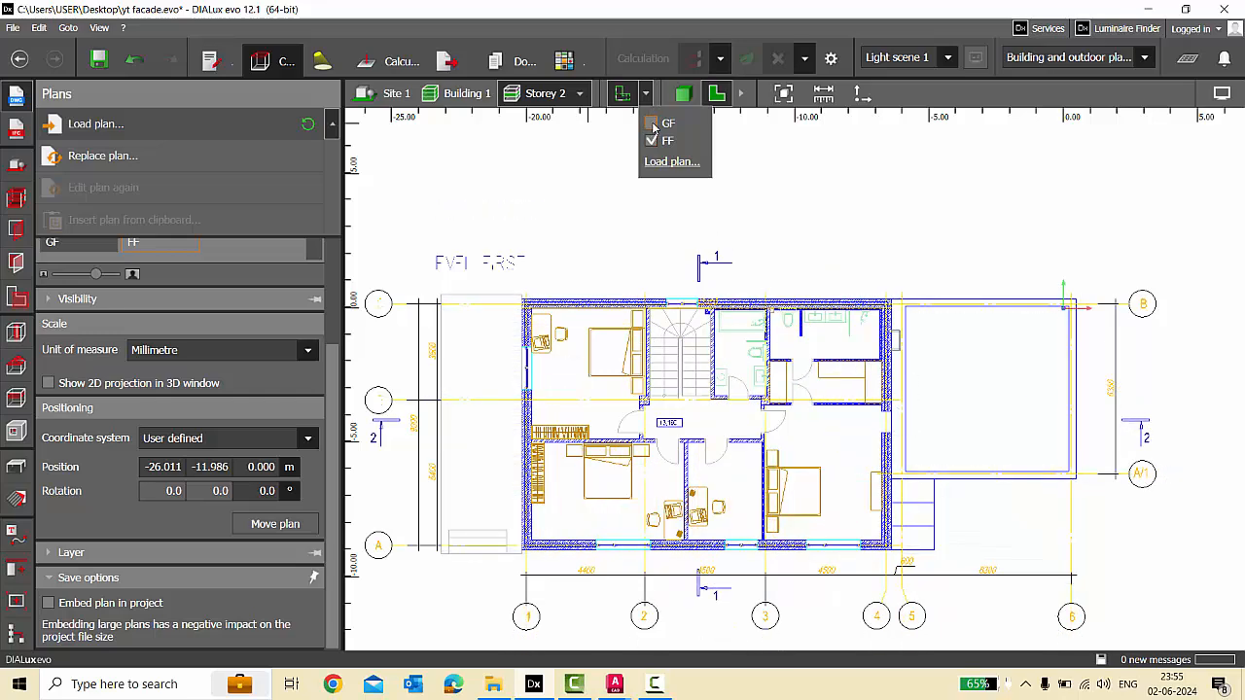
click(652, 124)
click(651, 123)
click(652, 124)
click(645, 94)
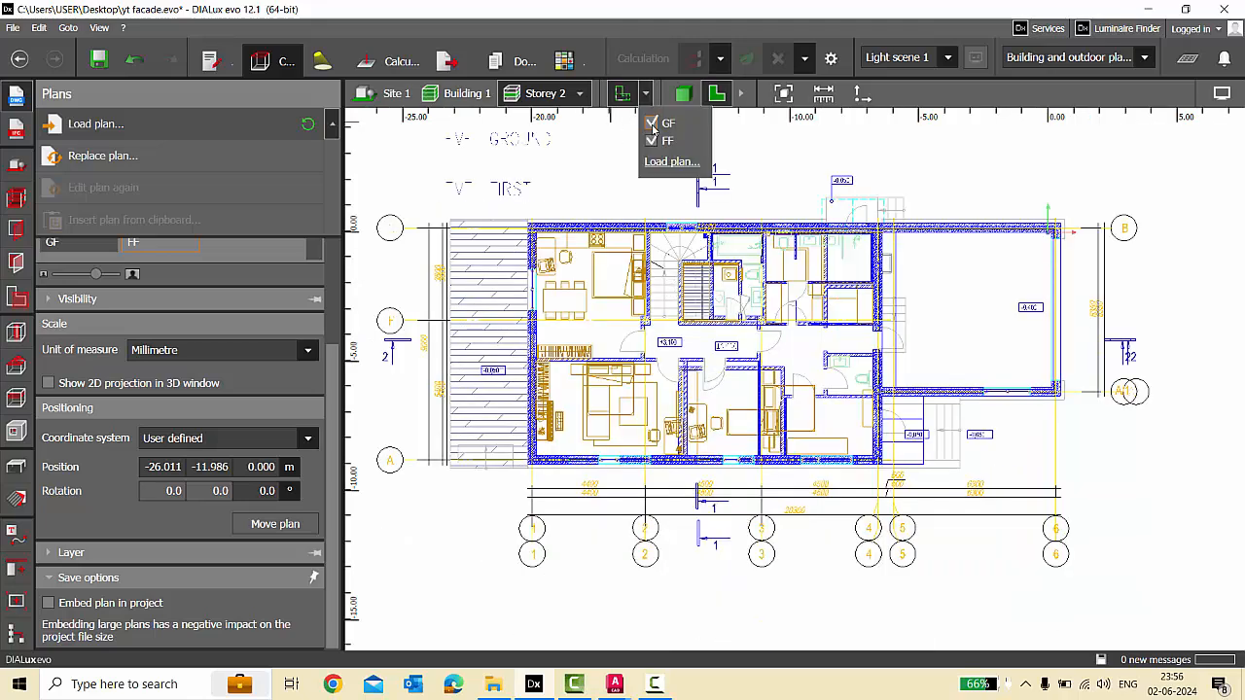
click(651, 123)
click(595, 170)
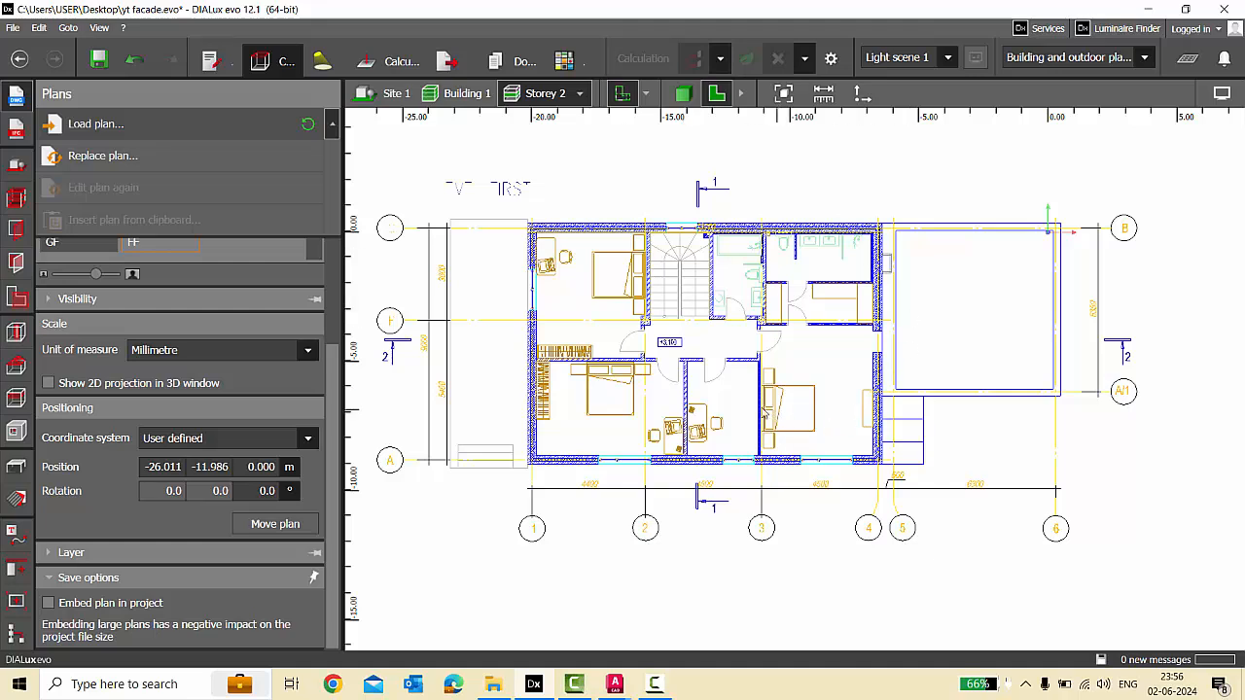
Rename Storey 2 as FF and set its storey height to 3.5 m.
click(162, 467)
click(14, 200)
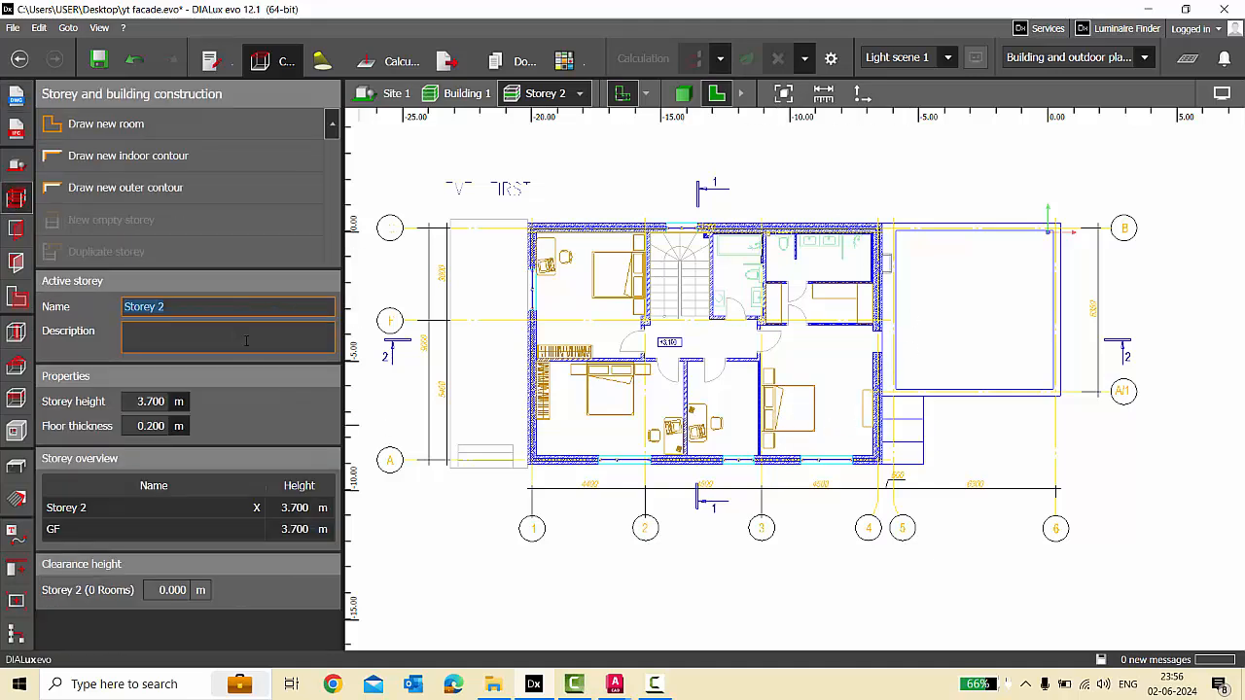
text(FF)
key(Return)
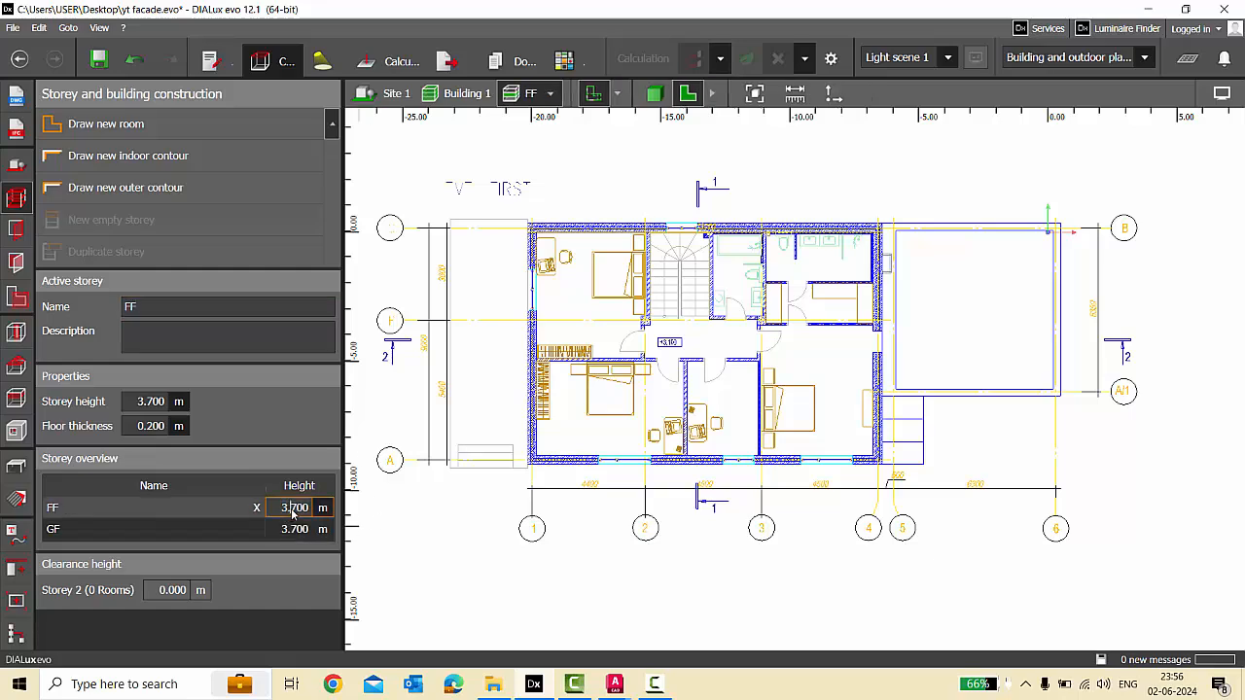
key(Return)
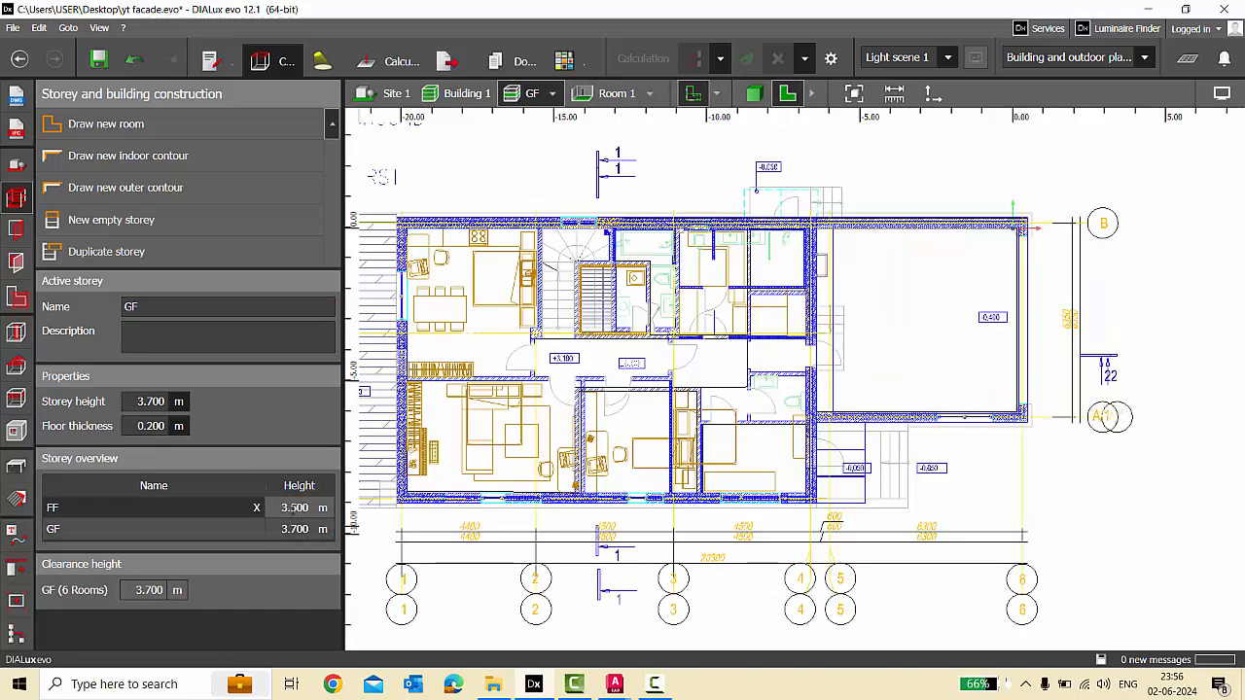
Check the storey levels in the ELEVATION 1 drawing in AutoCAD and return to DIALux evo.
click(153, 430)
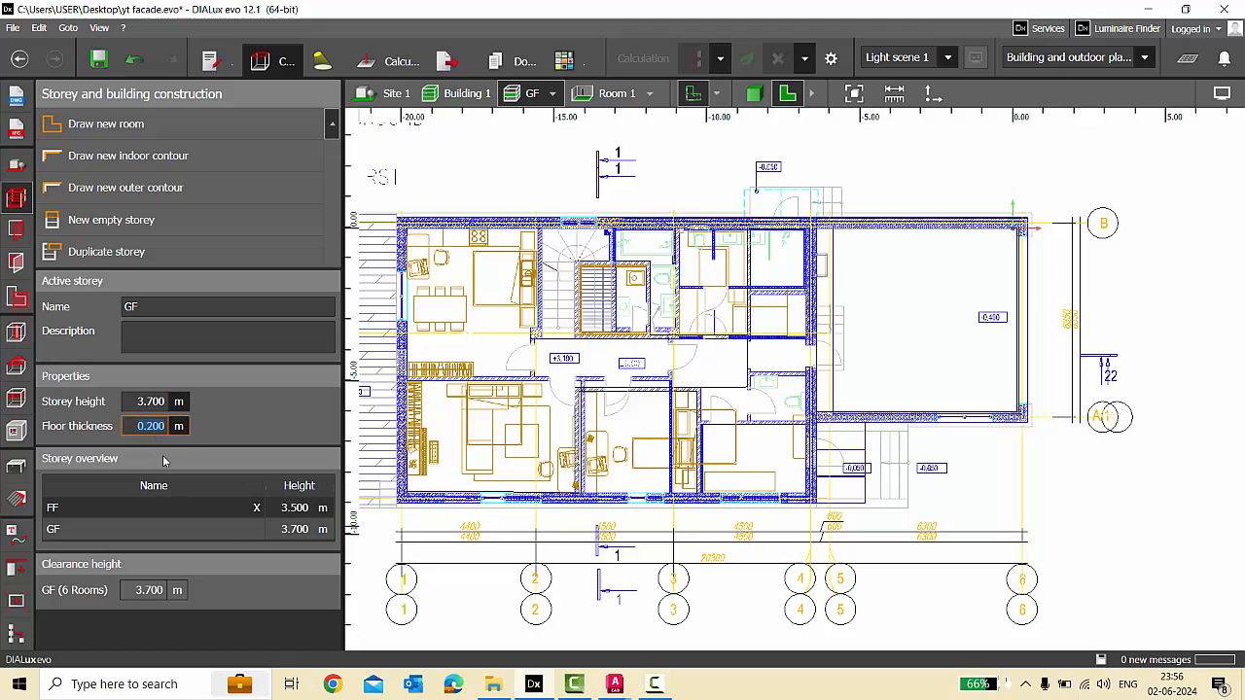
mouse_move(614, 689)
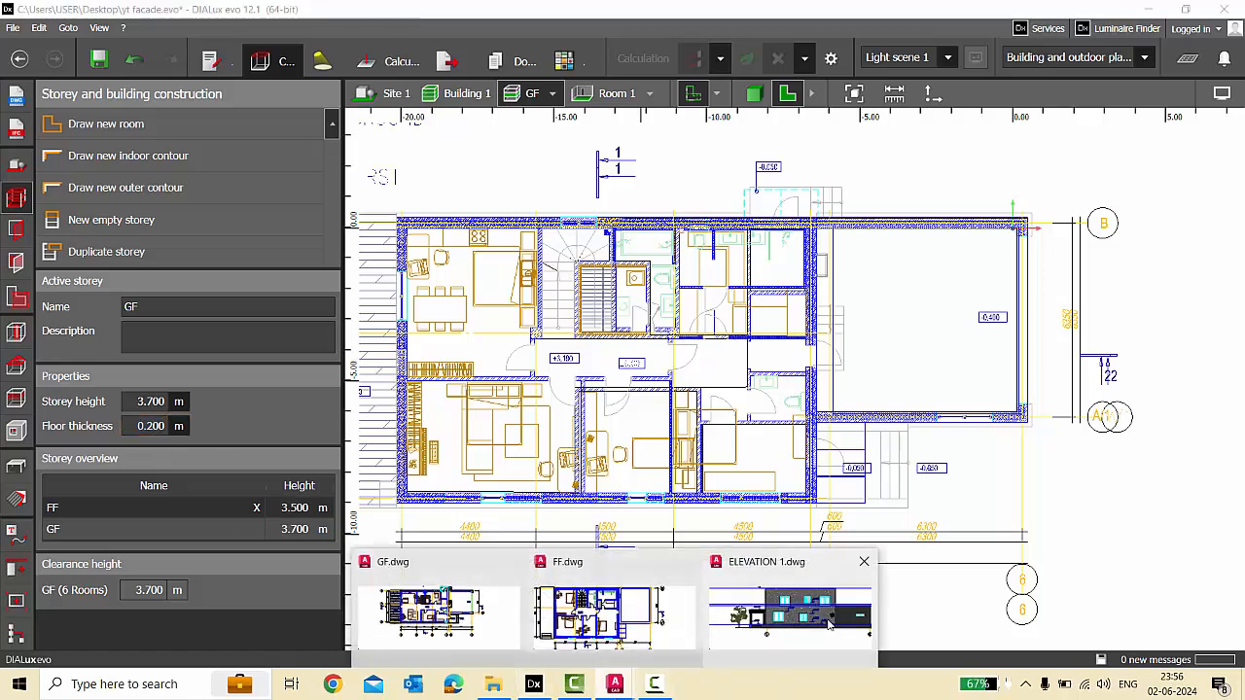
click(783, 608)
key(alt+Tab)
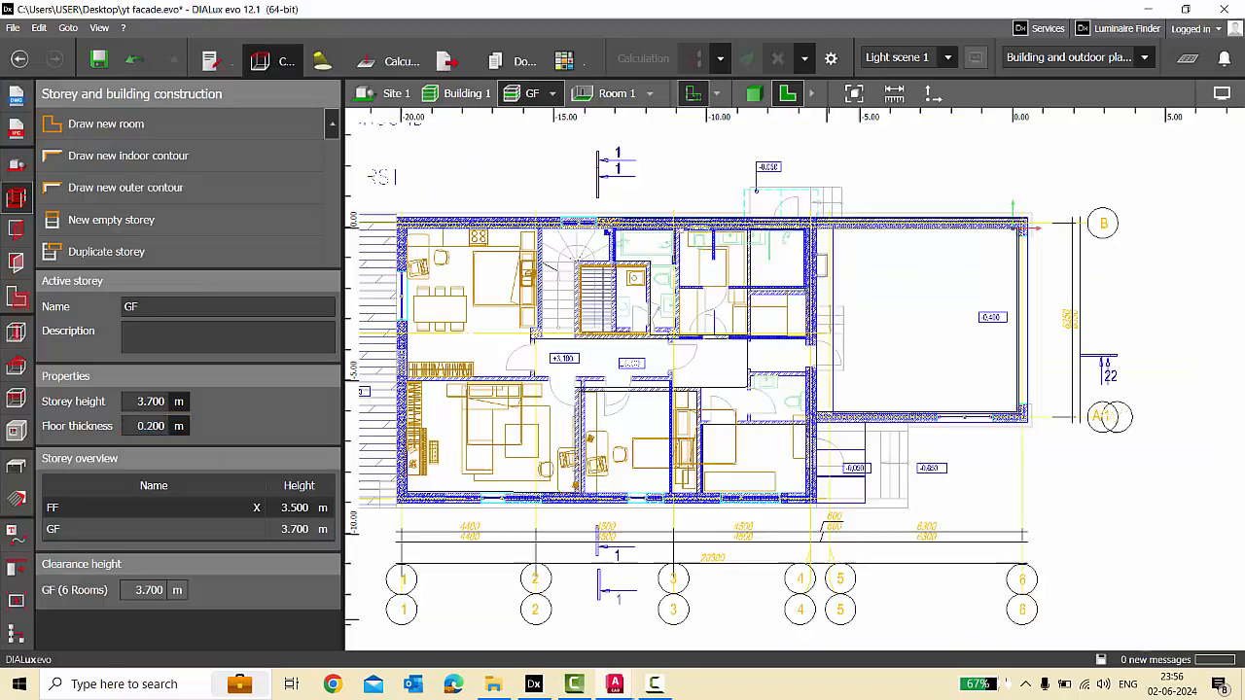
Activate the FF storey and draw its outer contour along the first floor's external wall corners, about 13.75 m by 9.35 m.
click(146, 507)
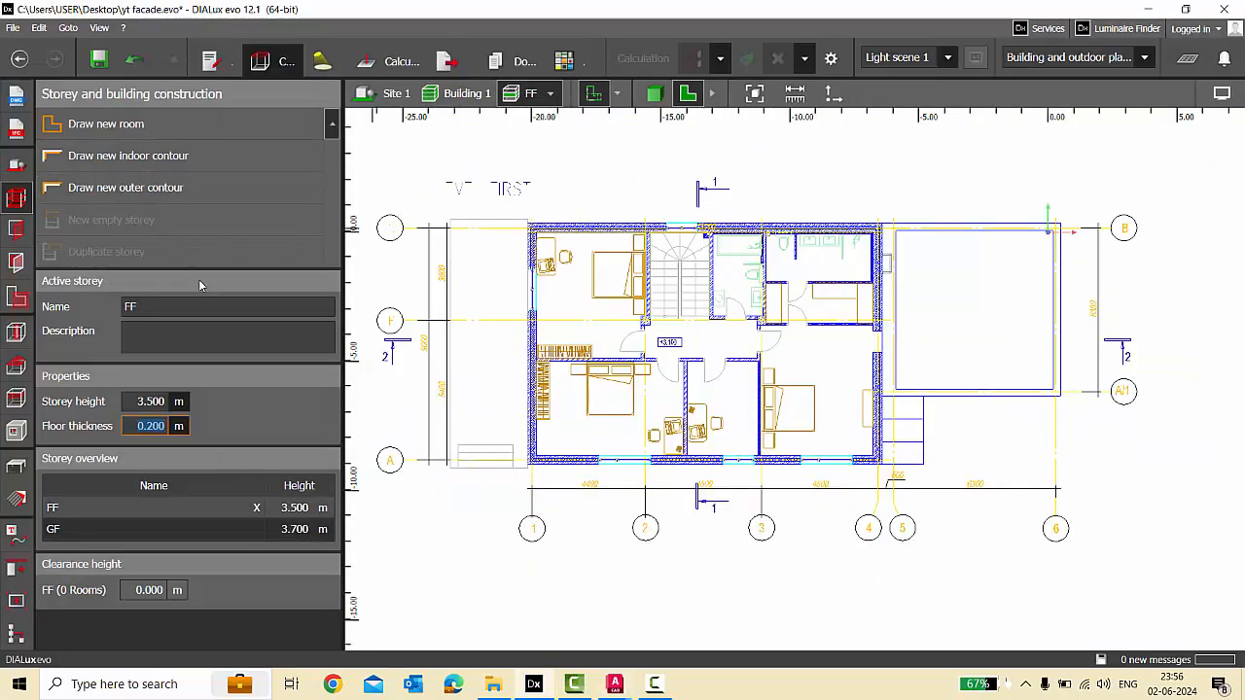
click(103, 188)
scroll(574, 408, up, 5)
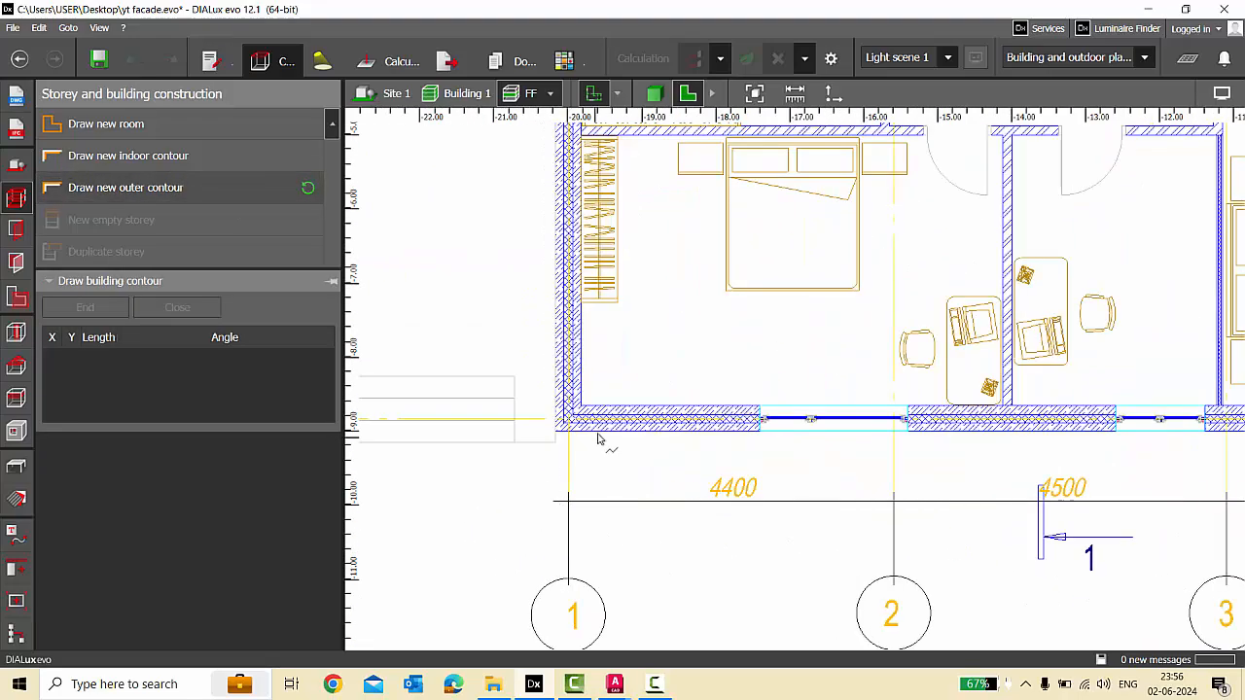
scroll(595, 436, up, 2)
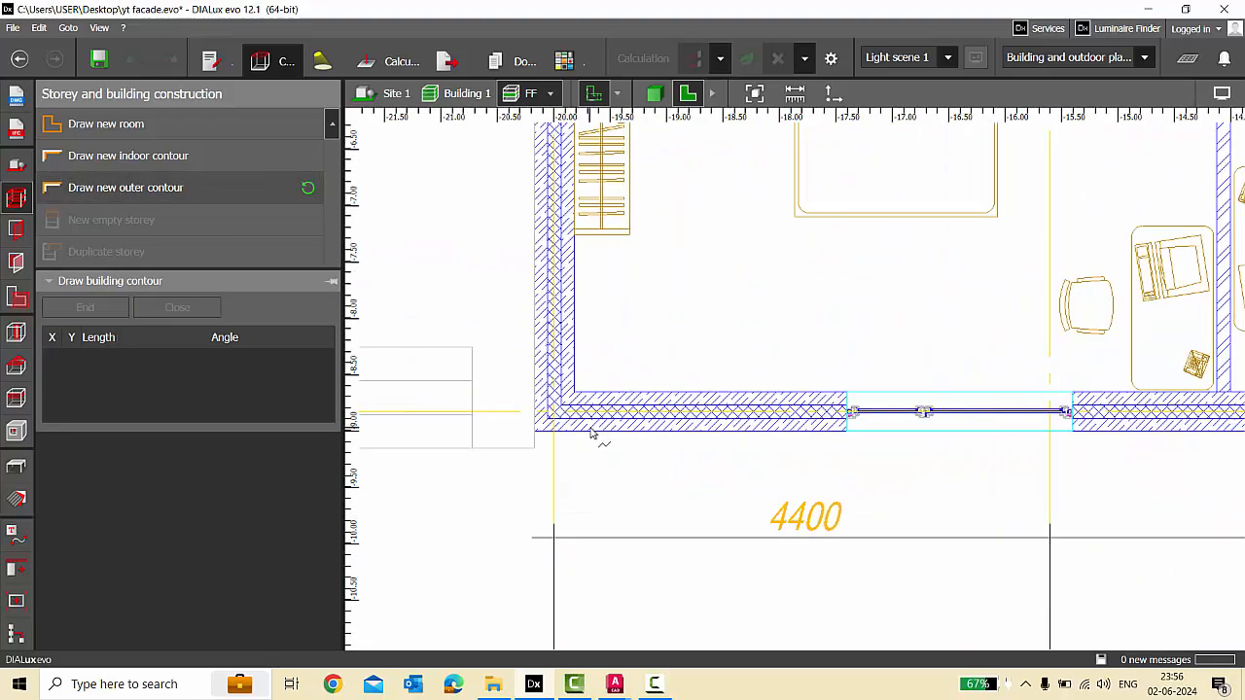
scroll(486, 450, up, 2)
scroll(519, 436, up, 2)
click(522, 434)
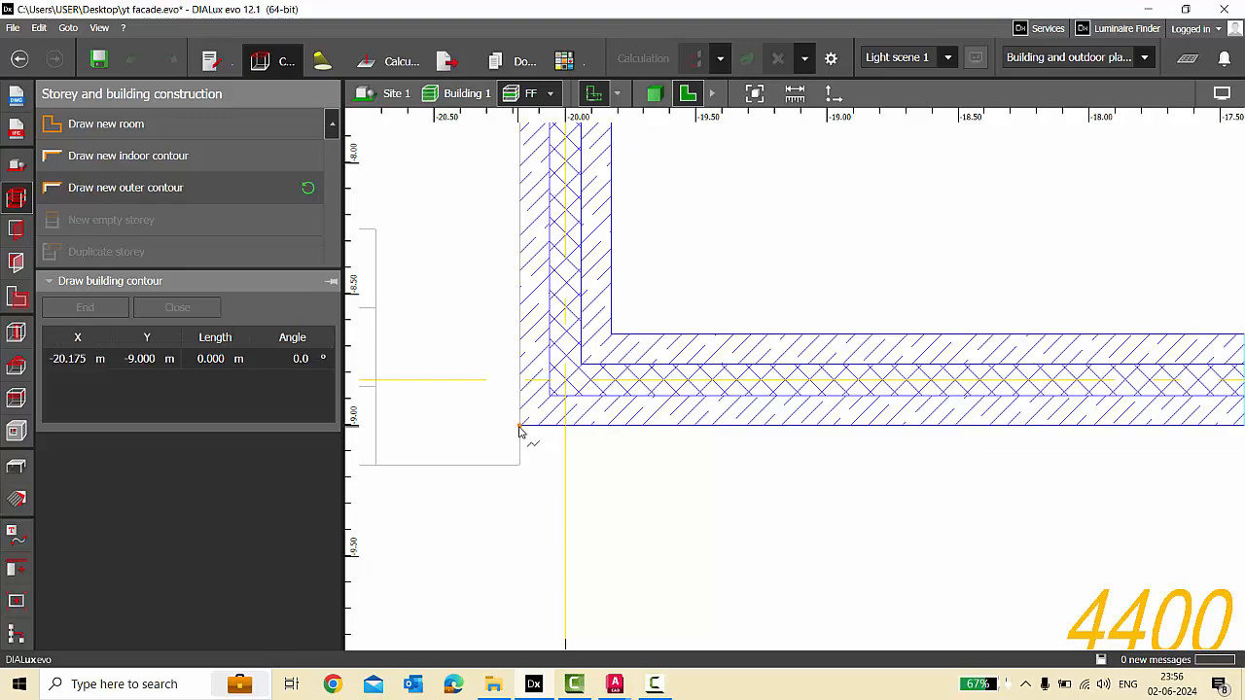
scroll(429, 486, down, 2)
scroll(428, 491, down, 3)
scroll(442, 278, up, 3)
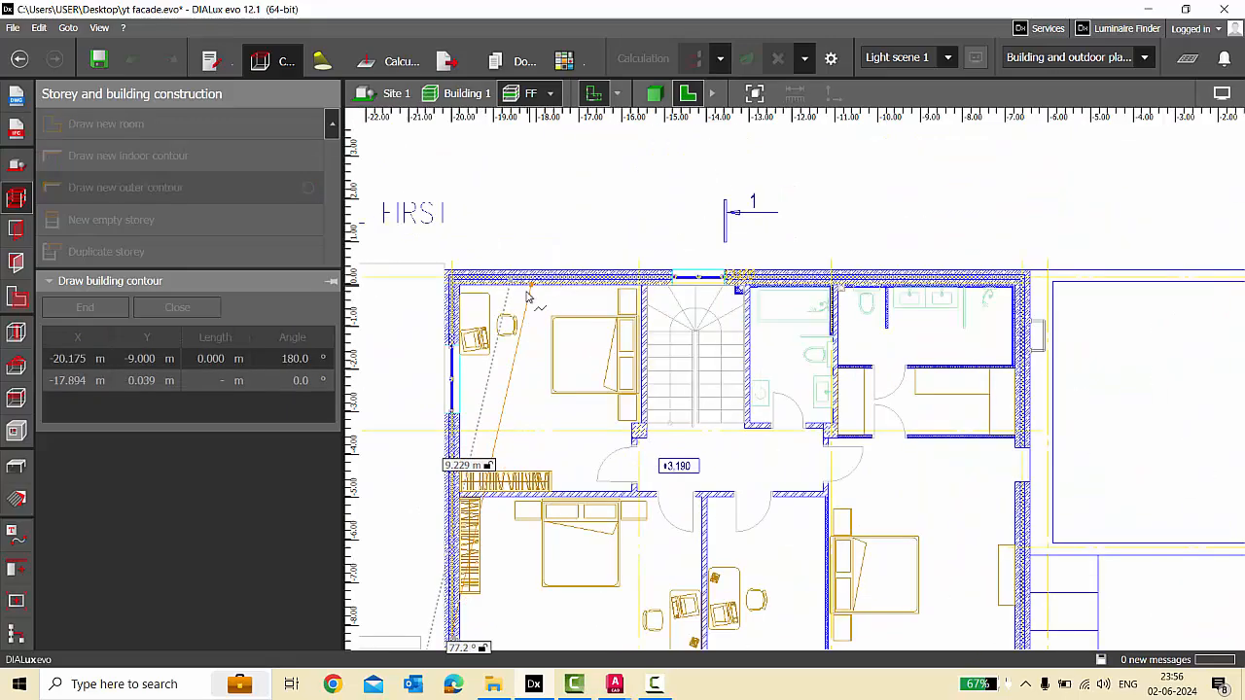
click(405, 255)
scroll(425, 221, down, 4)
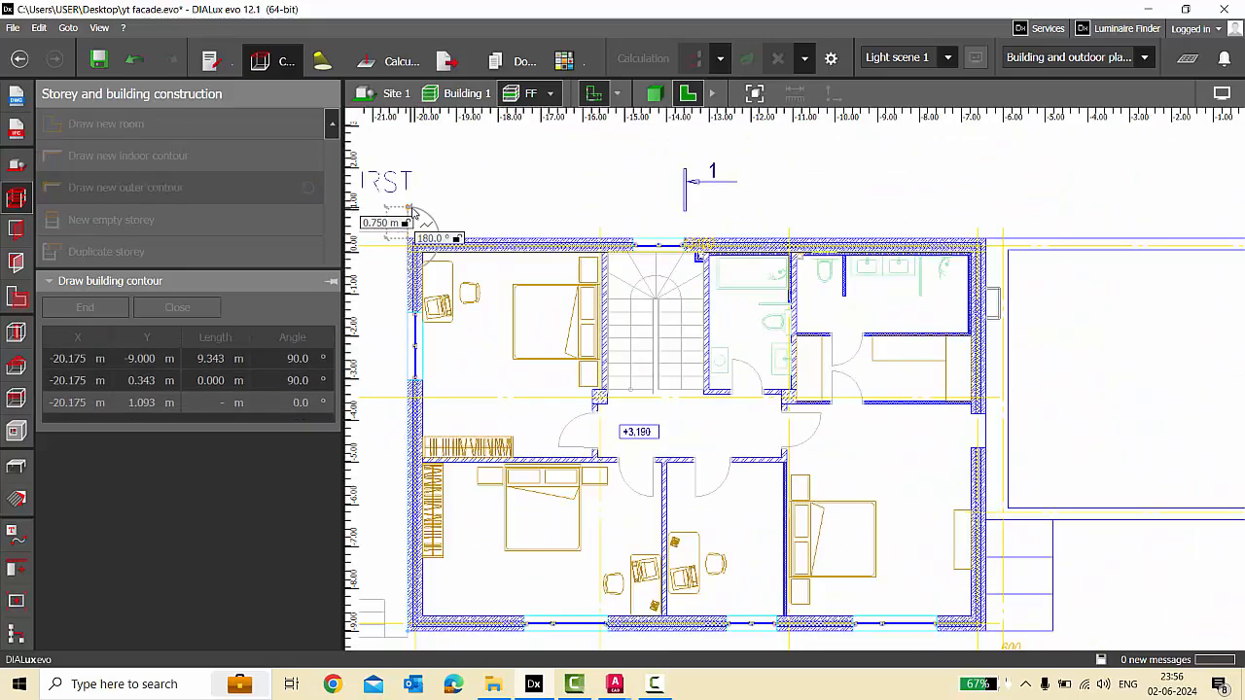
scroll(784, 228, up, 2)
click(782, 225)
scroll(790, 273, down, 2)
scroll(781, 472, up, 3)
double_click(755, 435)
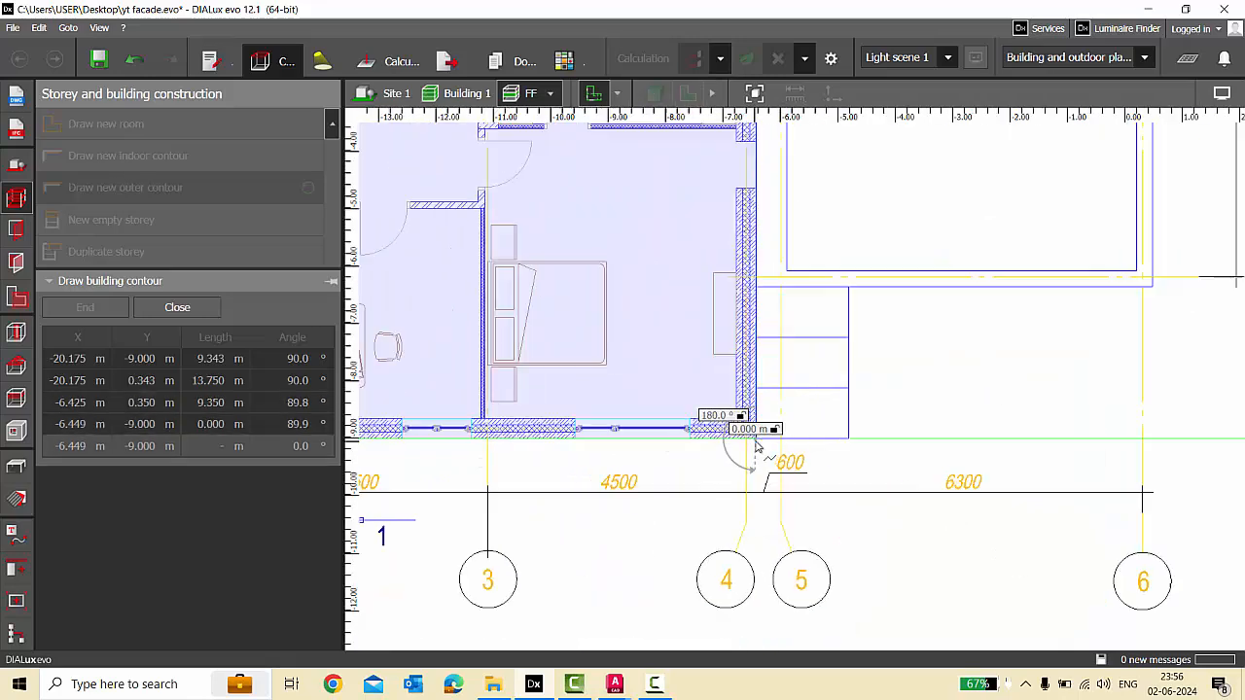
scroll(739, 525, down, 5)
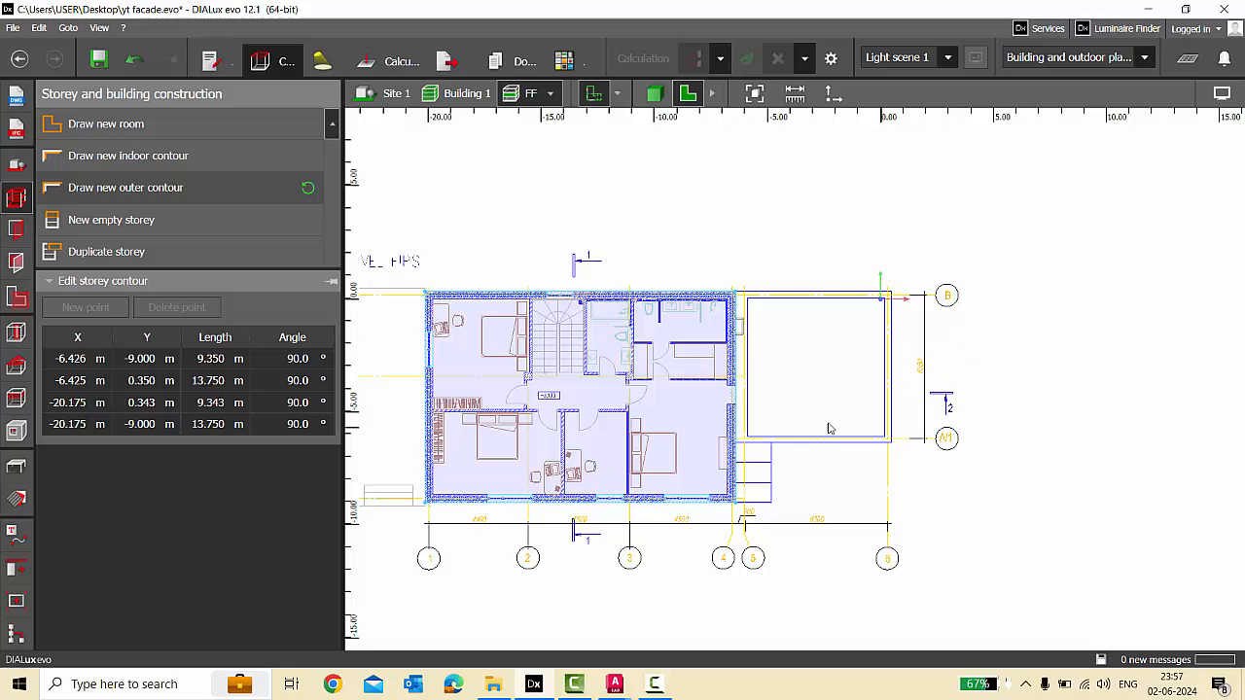
click(517, 238)
Draw a closed indoor contour along the inner walls of the lower-left bedroom, about 3.66 m deep.
click(127, 156)
scroll(624, 453, up, 3)
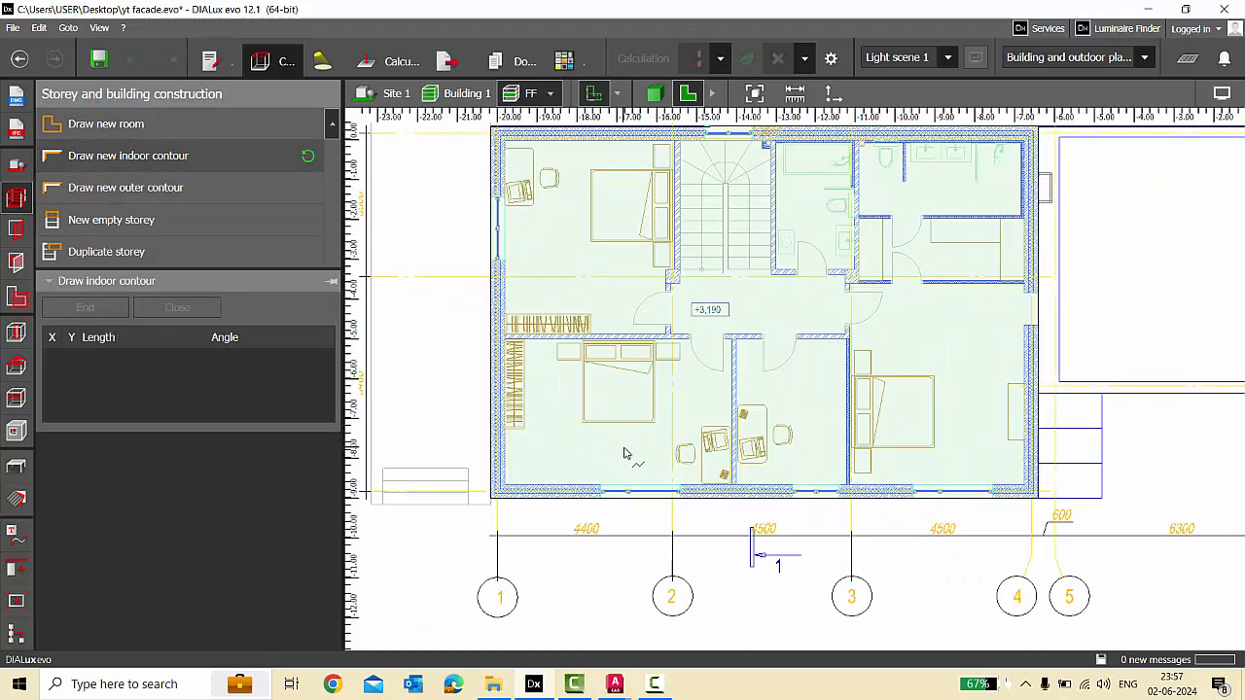
scroll(624, 457, up, 3)
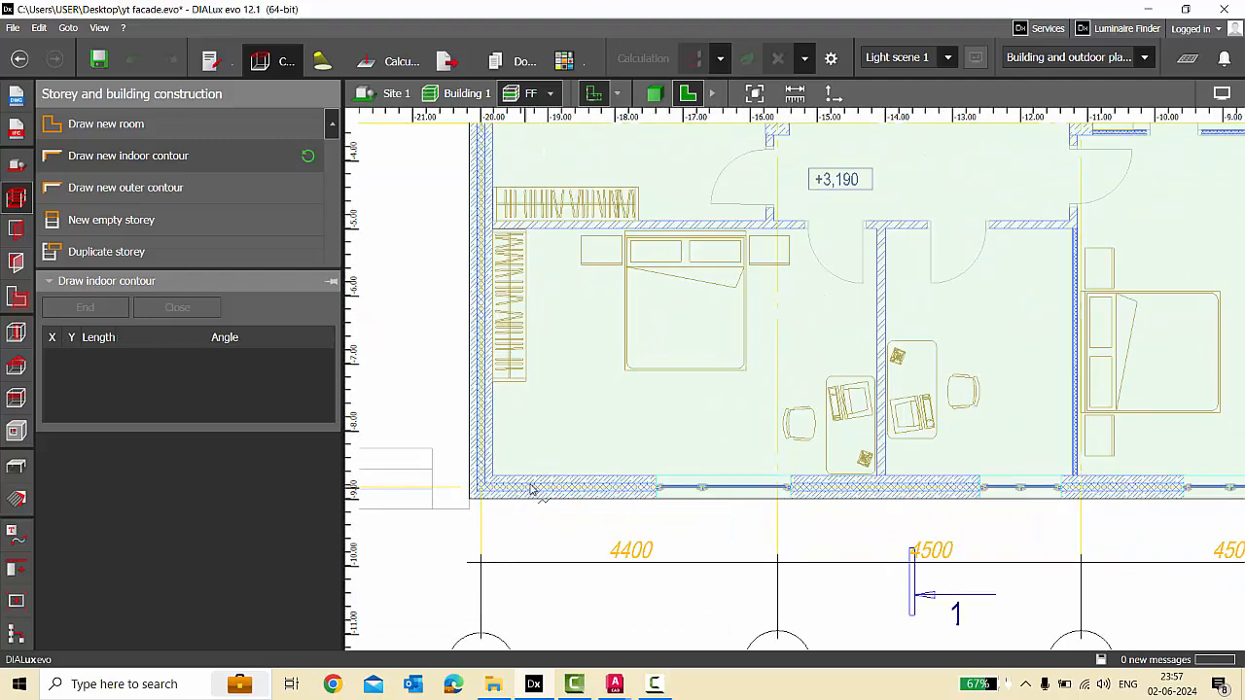
click(505, 484)
click(505, 338)
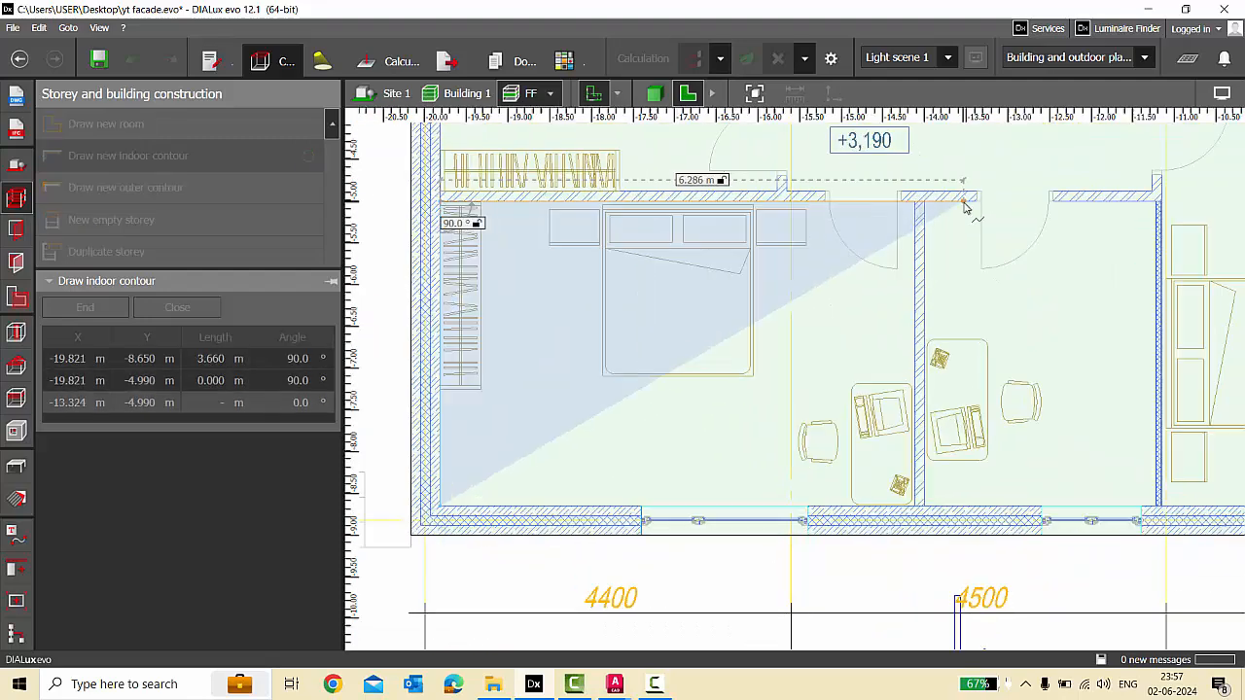
click(914, 202)
click(914, 505)
right_click(672, 428)
click(705, 440)
Draw a closed indoor contour for the small middle room beside that bedroom, about 2.78 m by 3.66 m.
scroll(577, 391, down, 3)
click(127, 155)
scroll(938, 412, up, 3)
click(691, 180)
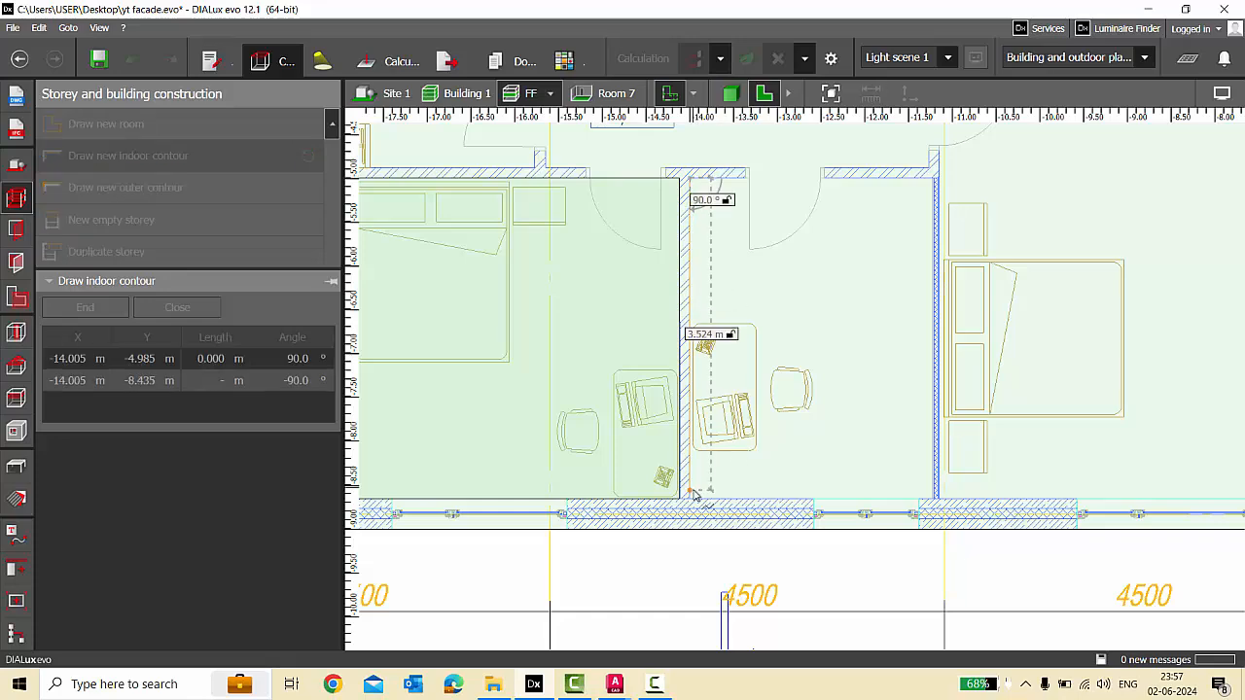
click(691, 498)
click(935, 498)
click(934, 180)
key(ctrl+z)
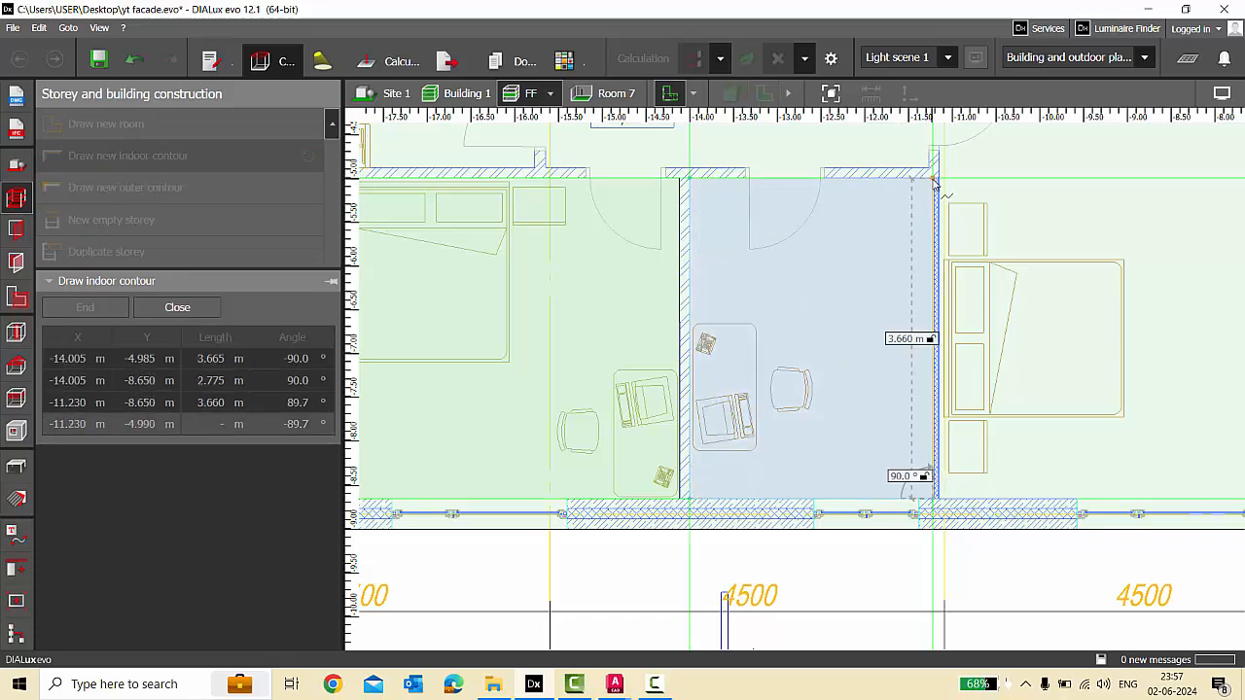
click(934, 180)
right_click(824, 277)
click(857, 288)
Draw a closed indoor contour for the lower-right bedroom, about 4.4 m by 5.05 m, and move its lower-left point onto the wall corner.
scroll(782, 330, down, 2)
click(127, 155)
scroll(1061, 426, up, 3)
click(794, 461)
scroll(796, 459, down, 3)
scroll(844, 261, up, 3)
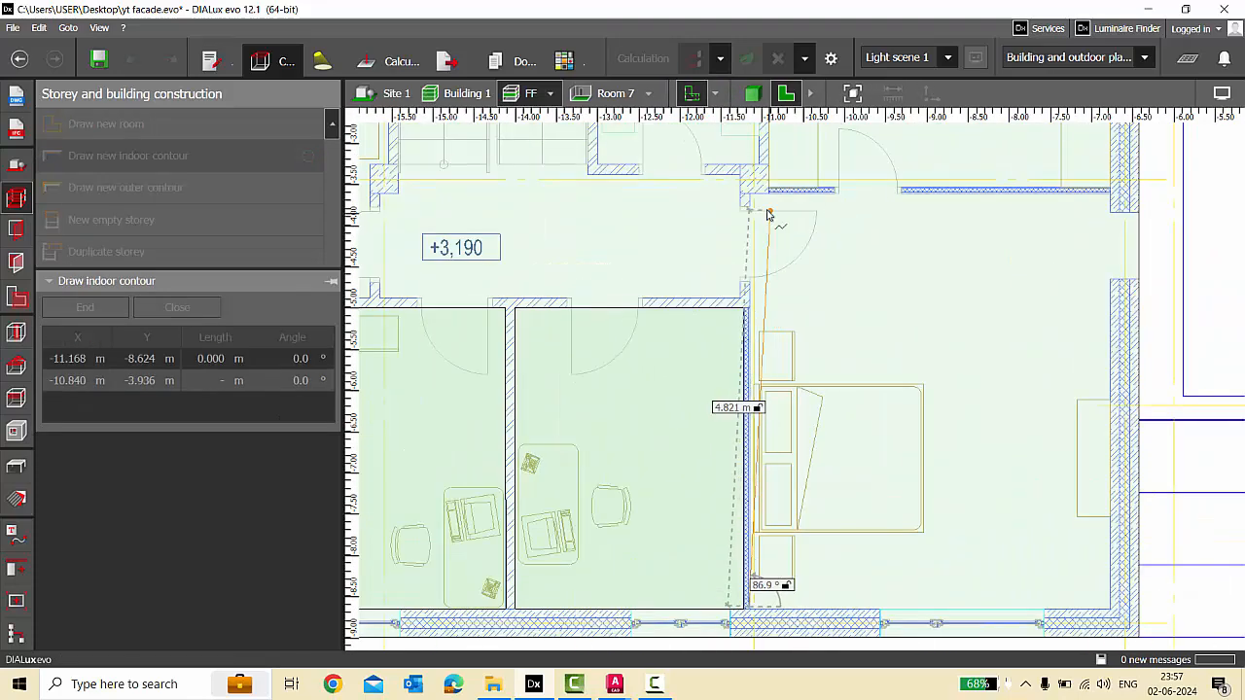
click(753, 195)
click(1114, 198)
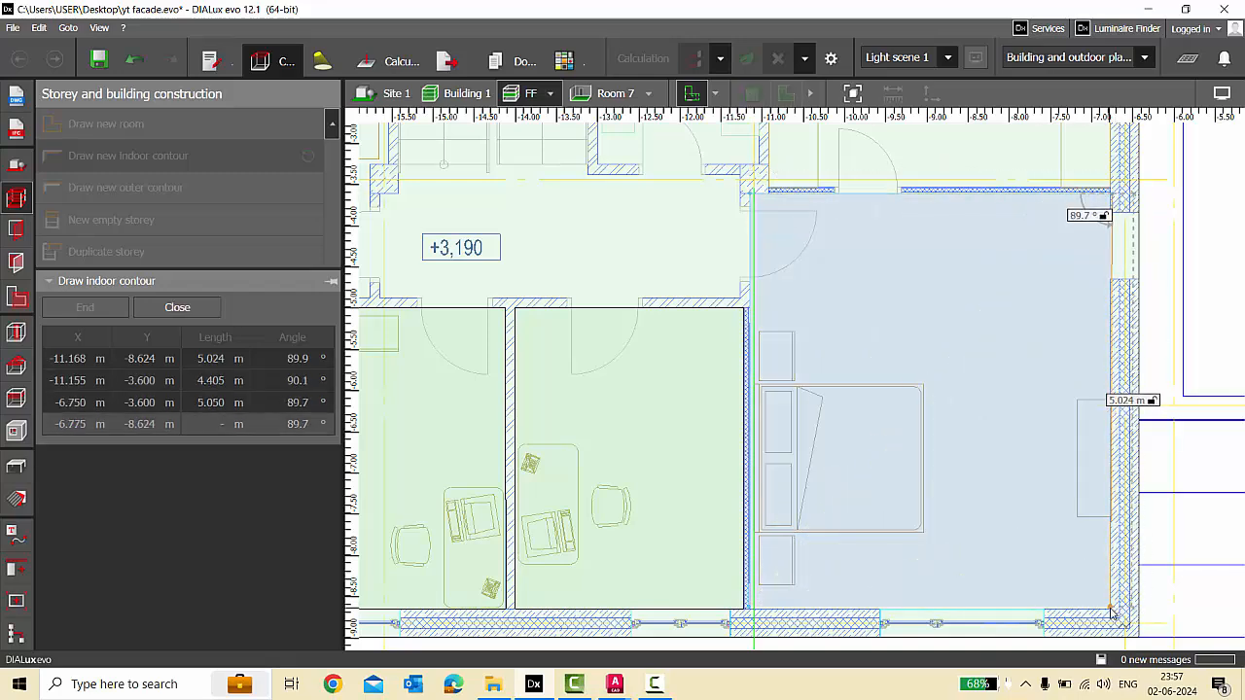
click(1114, 610)
right_click(935, 488)
click(970, 506)
scroll(764, 612, up, 4)
drag(746, 597, 748, 602)
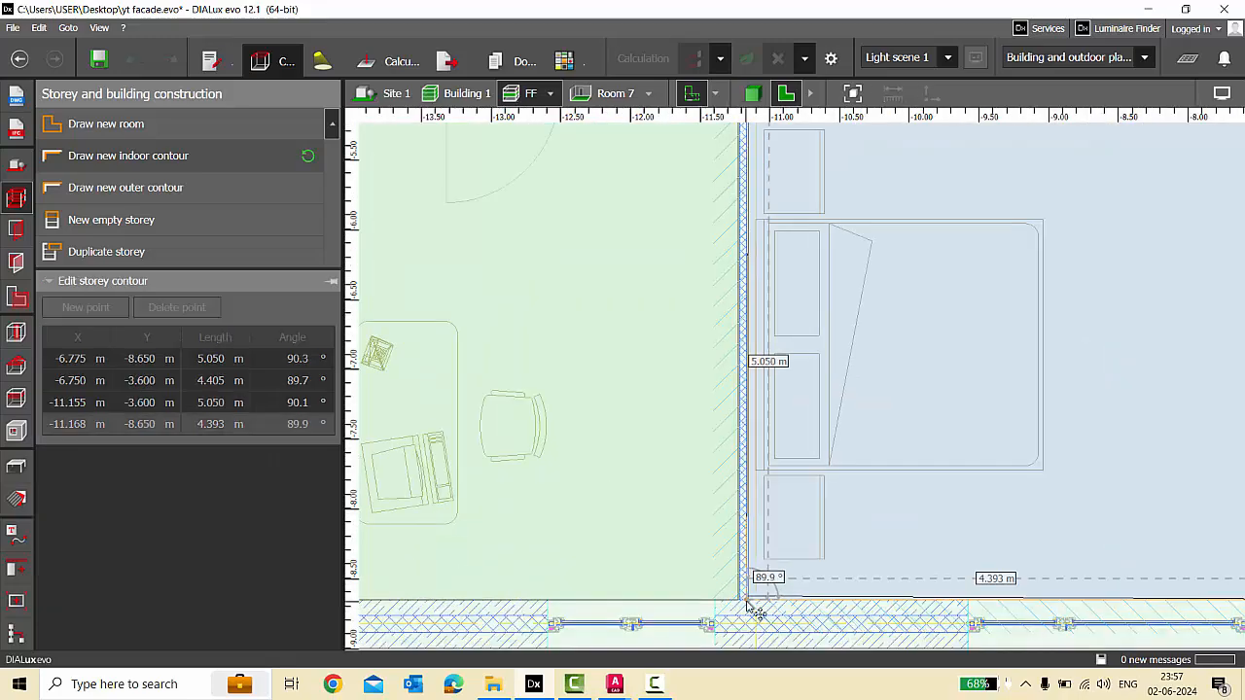
Start an indoor contour for the upper-left bedroom, tracing its left wall about 4.84 m and its lower wall about 4.04 m.
scroll(753, 597, down, 5)
click(209, 158)
scroll(685, 311, down, 2)
middle_drag(812, 131, 860, 258)
scroll(864, 239, down, 3)
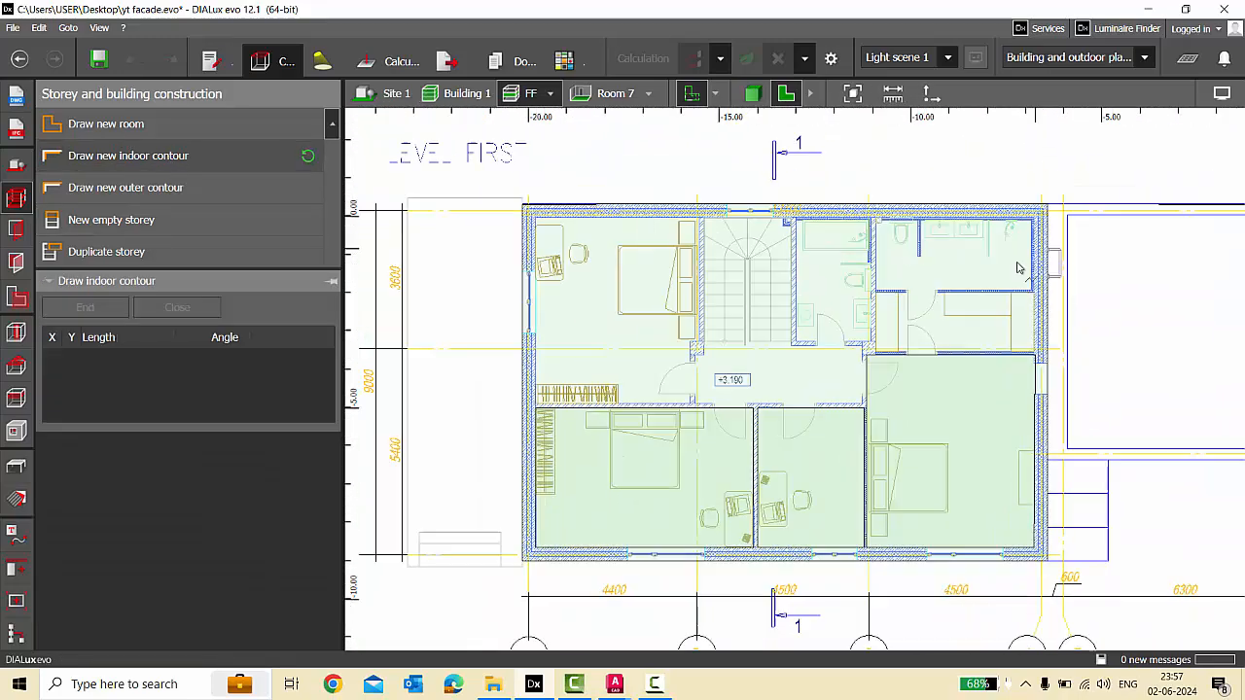
scroll(898, 221, up, 3)
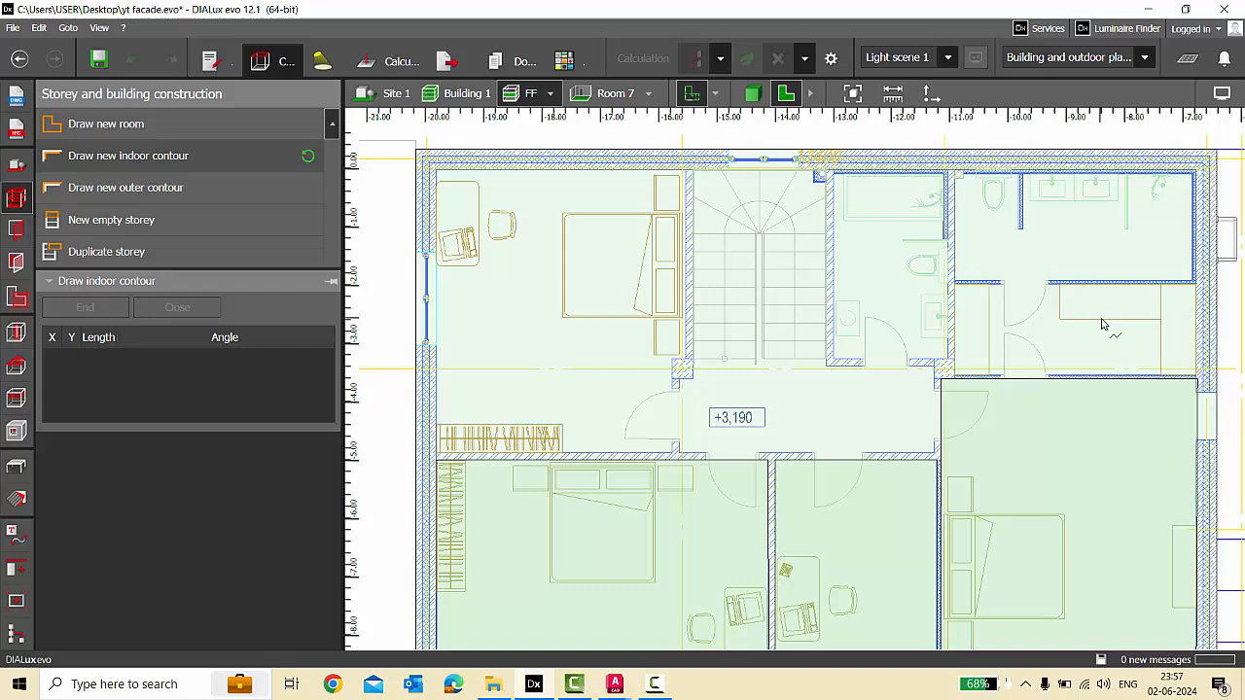
scroll(1070, 292, down, 2)
scroll(1053, 279, up, 1)
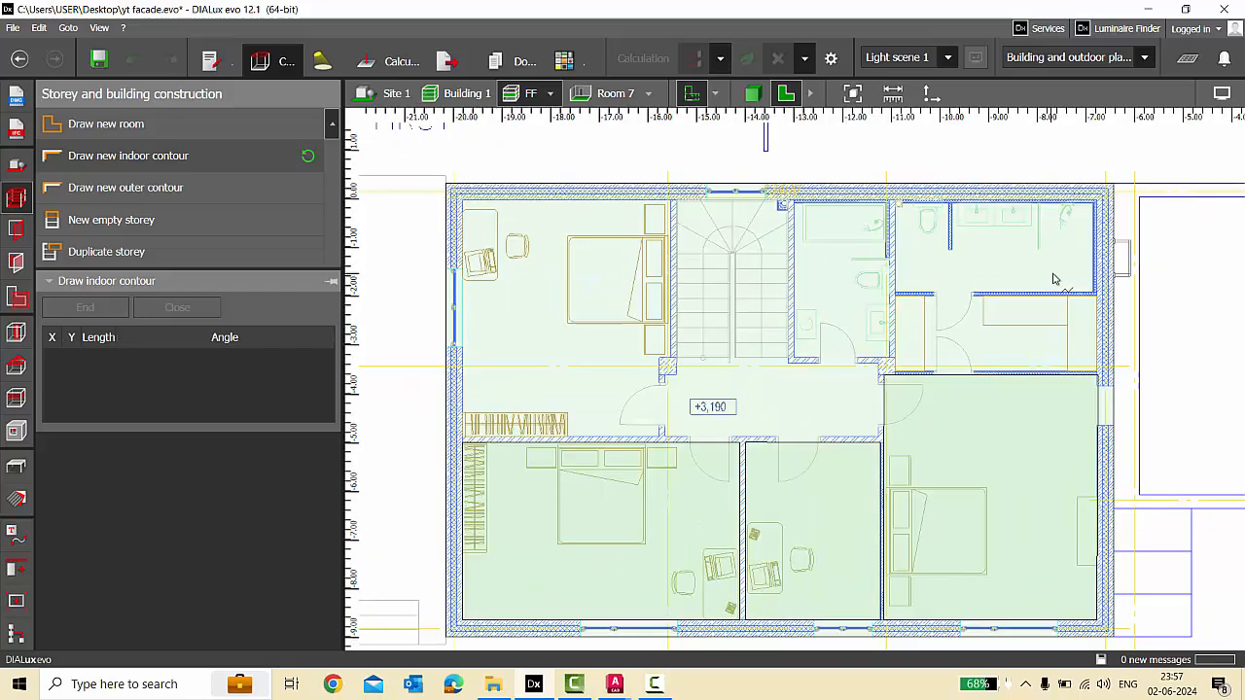
scroll(503, 370, up, 1)
scroll(839, 228, up, 1)
scroll(840, 227, up, 1)
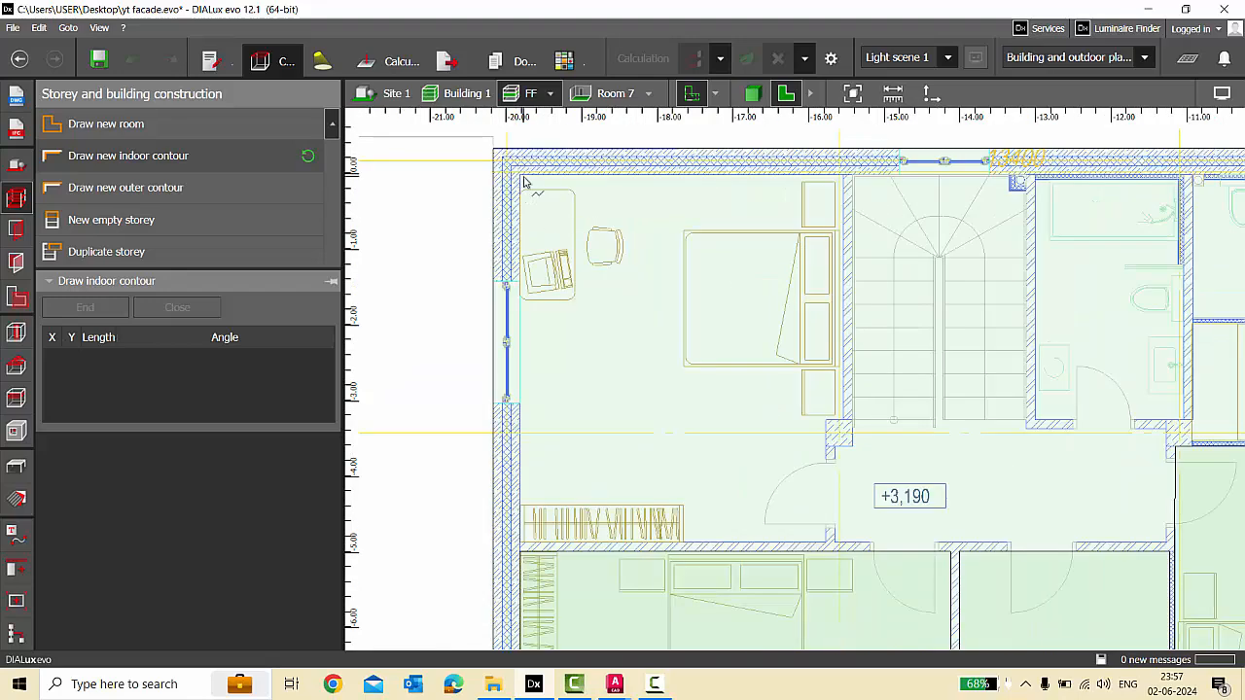
click(190, 164)
click(521, 176)
click(520, 541)
click(826, 542)
Trace the bedroom contour around the column and up the stair wall, close it, and move its upper-left point onto the wall corner.
scroll(827, 408, up, 2)
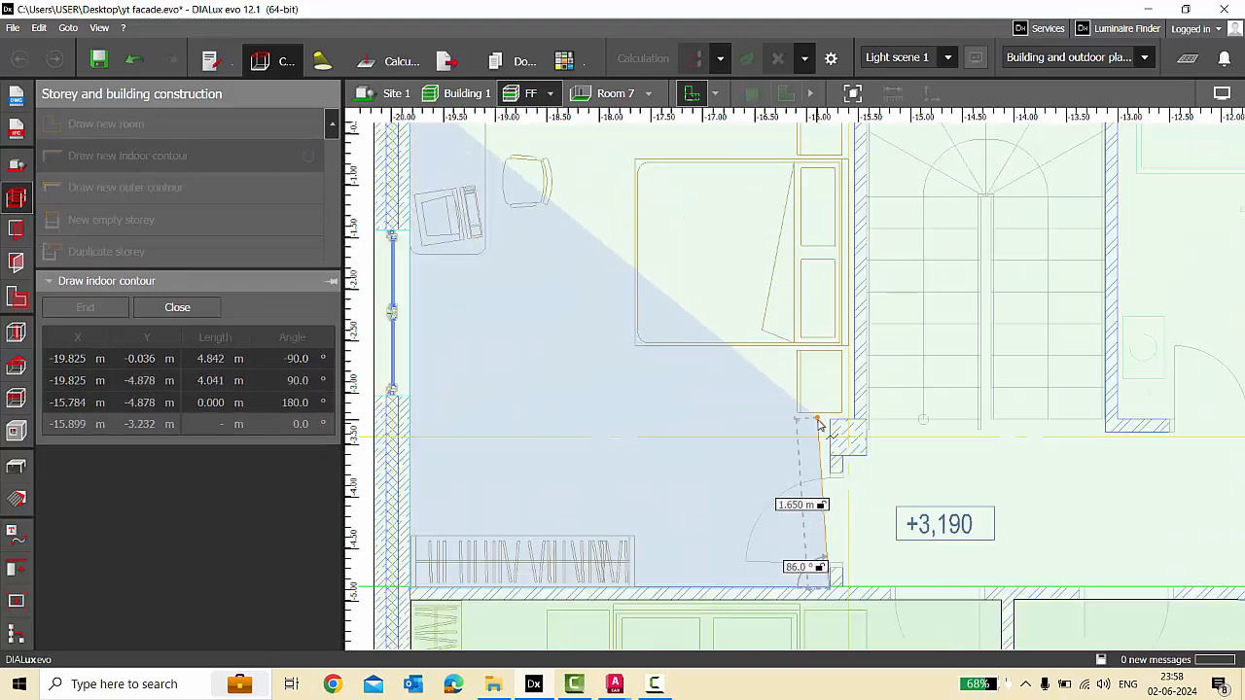
click(824, 424)
click(848, 423)
scroll(799, 473, down, 2)
scroll(850, 128, up, 2)
click(827, 242)
click(408, 245)
drag(407, 245, 410, 244)
Adjust the upper-left bedroom contour's point at the column so that it sits on the drawn column corner.
click(176, 158)
middle_drag(914, 478, 790, 364)
click(682, 530)
scroll(681, 528, up, 2)
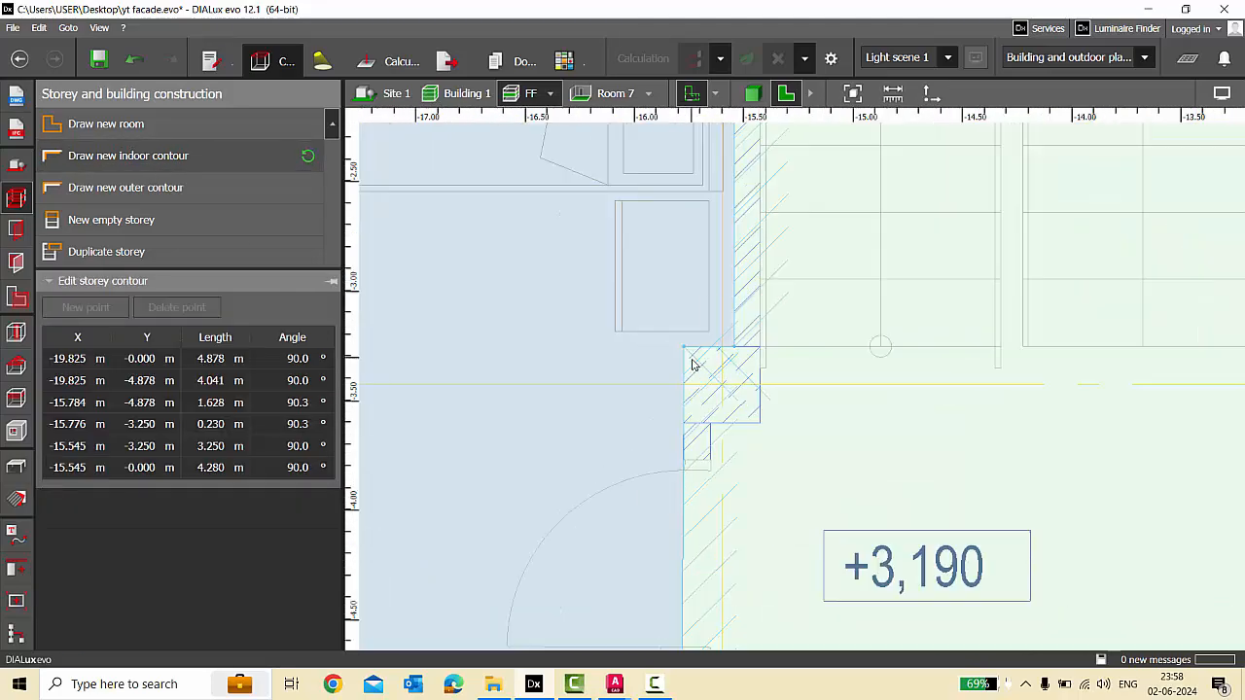
drag(691, 358, 689, 356)
Start the hall's indoor contour at the corridor's lower-left corner and trace it around the column and the stairwell, about 3.58 m by 2.28 m.
click(160, 161)
click(662, 557)
click(660, 368)
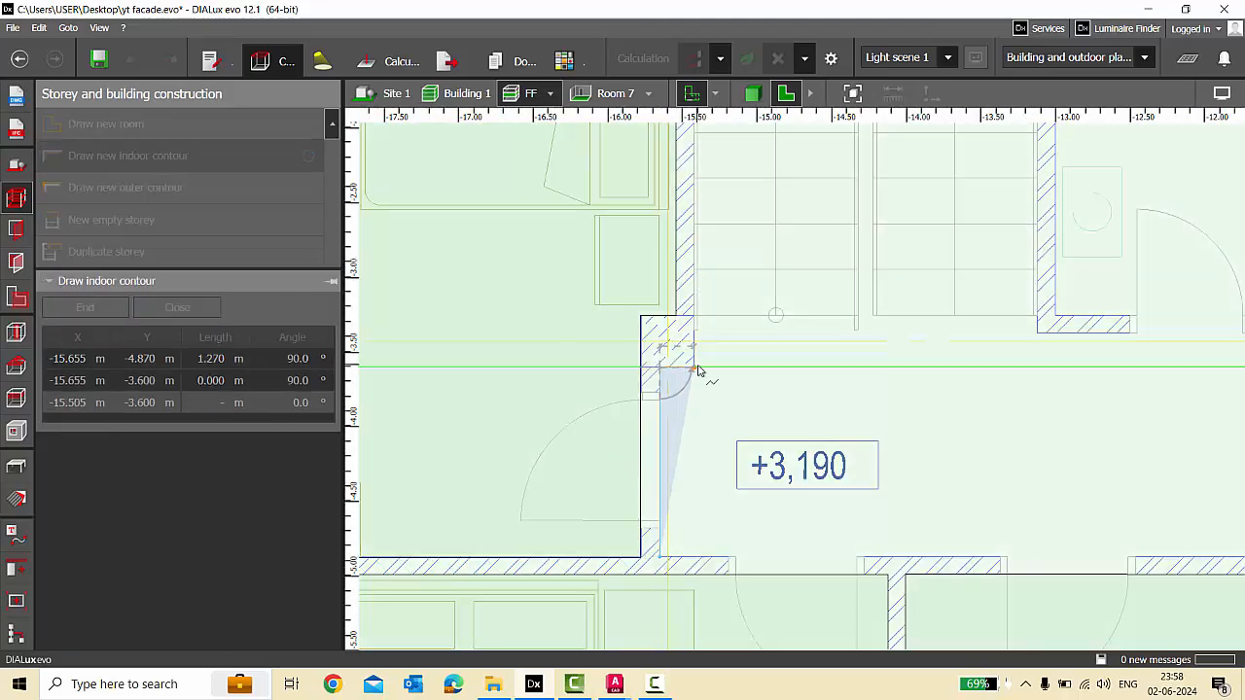
click(694, 368)
scroll(593, 440, down, 2)
scroll(634, 190, up, 1)
click(598, 219)
click(821, 223)
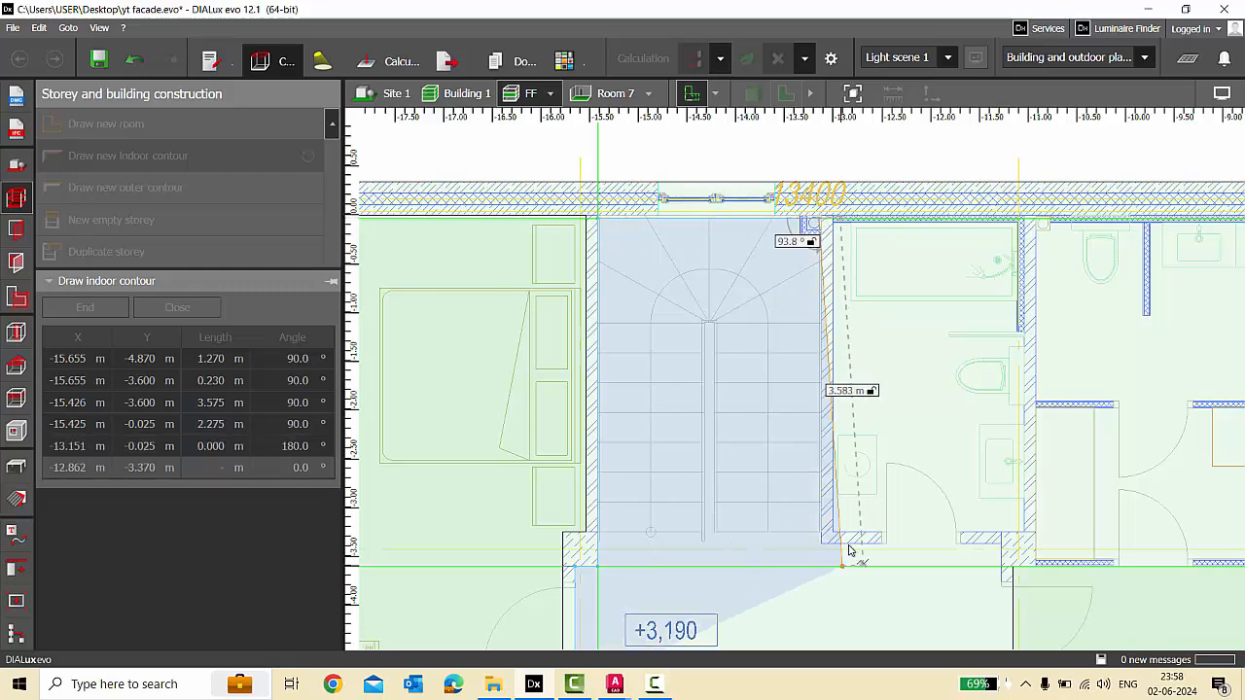
scroll(819, 546, up, 2)
click(826, 539)
Continue the hall contour along the corridor's upper, right and lower walls, close it, and leave the contour tool.
scroll(827, 541, down, 2)
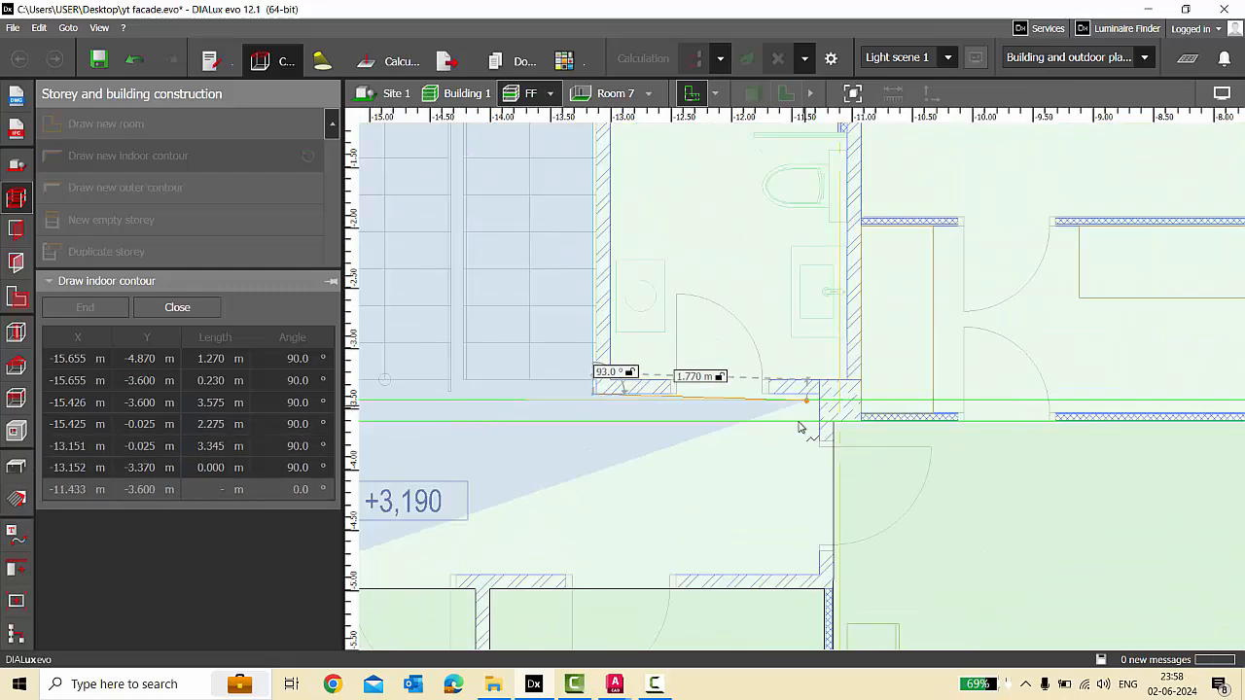
click(822, 396)
click(823, 580)
scroll(824, 574, down, 2)
click(516, 528)
scroll(780, 372, down, 1)
key(Escape)
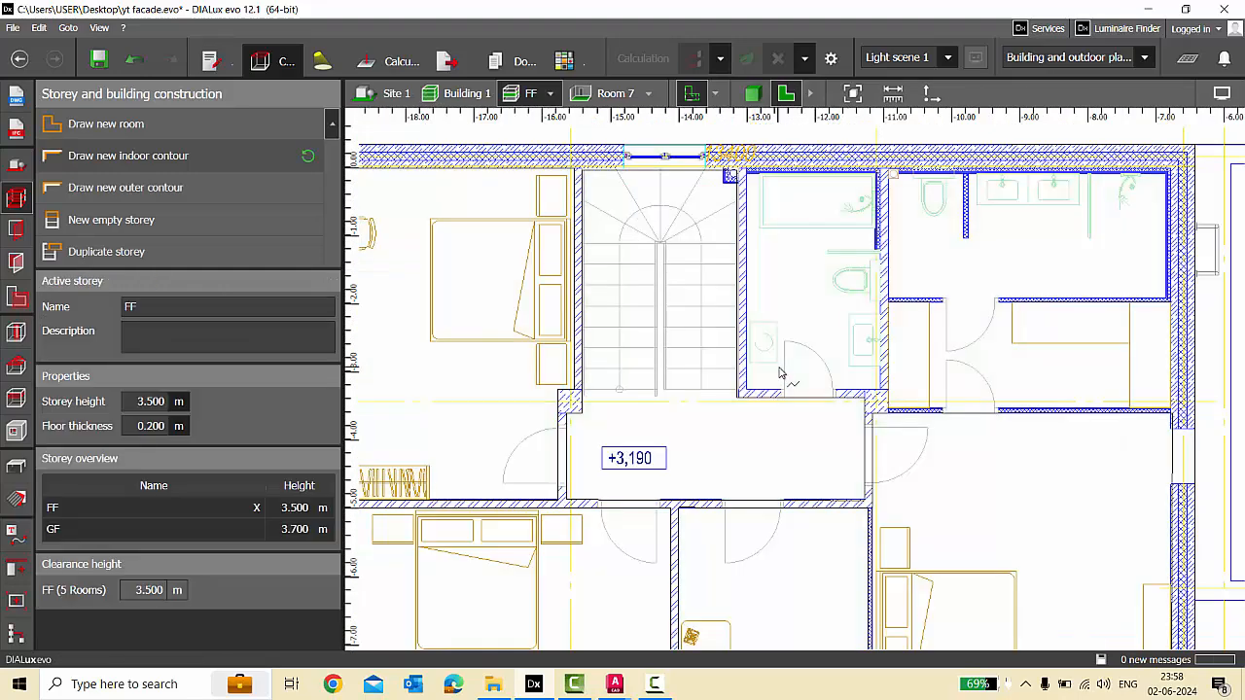
Save the project and inspect the first storey's rooms and the whole building in 3D.
key(ctrl+s)
click(753, 94)
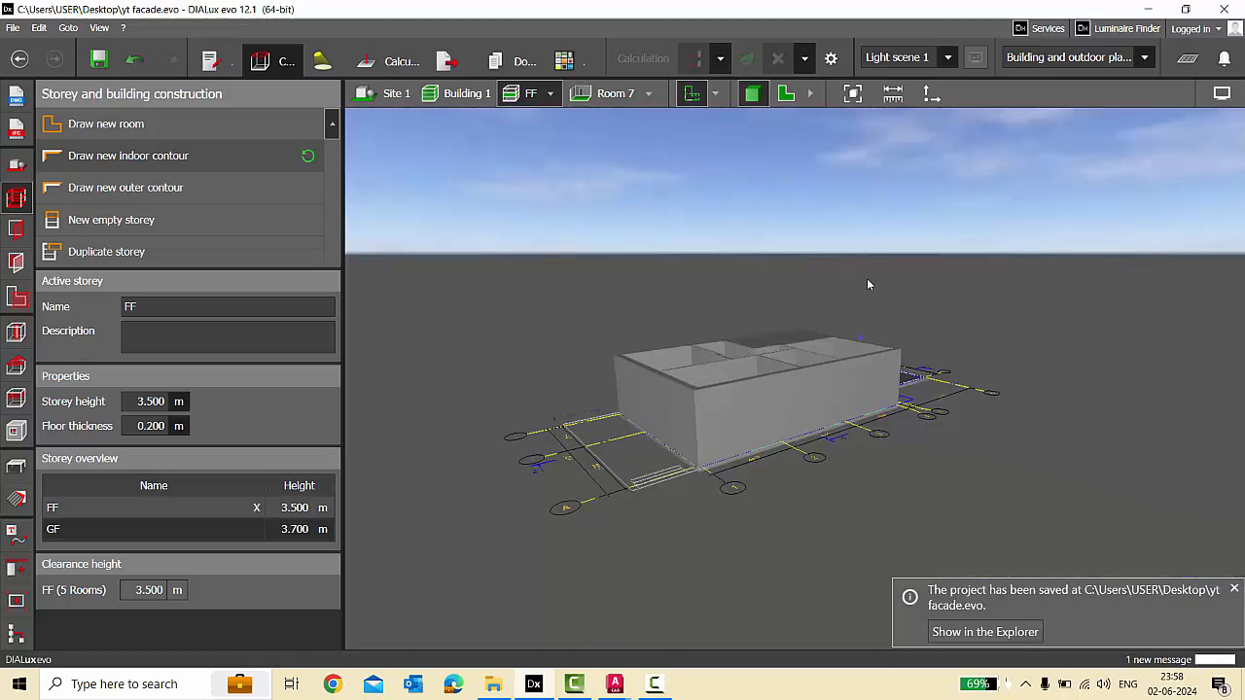
right_drag(867, 278, 828, 385)
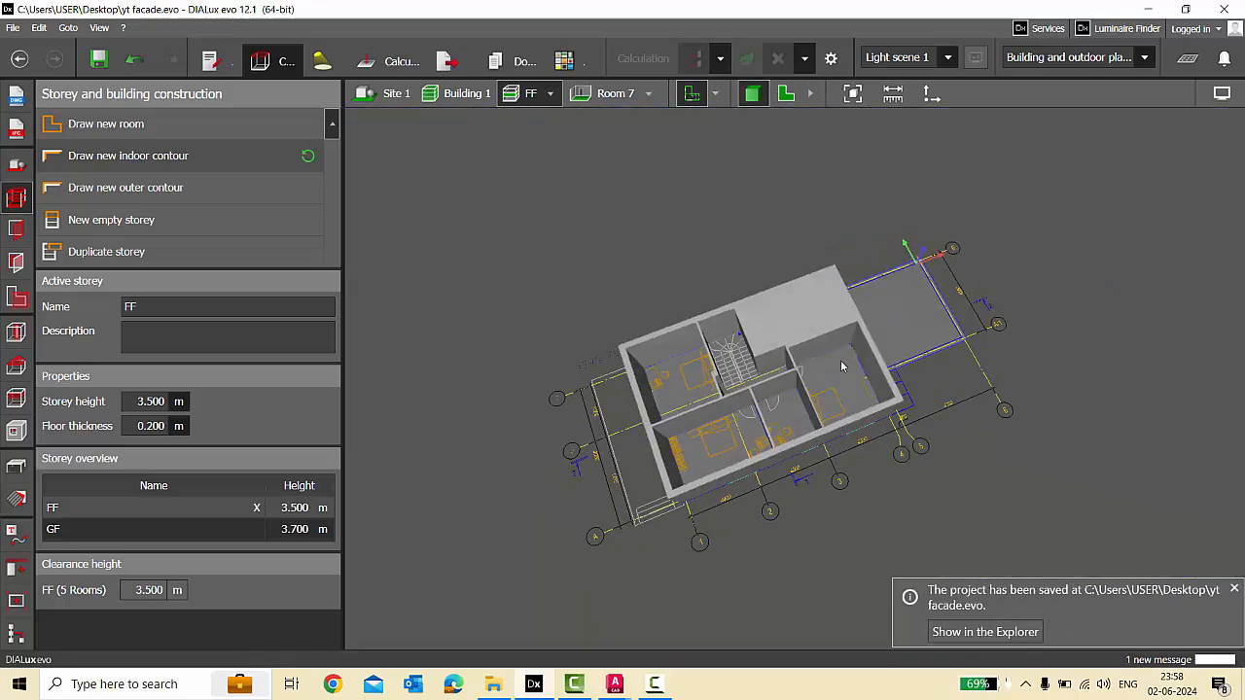
click(393, 97)
right_drag(869, 348, 821, 290)
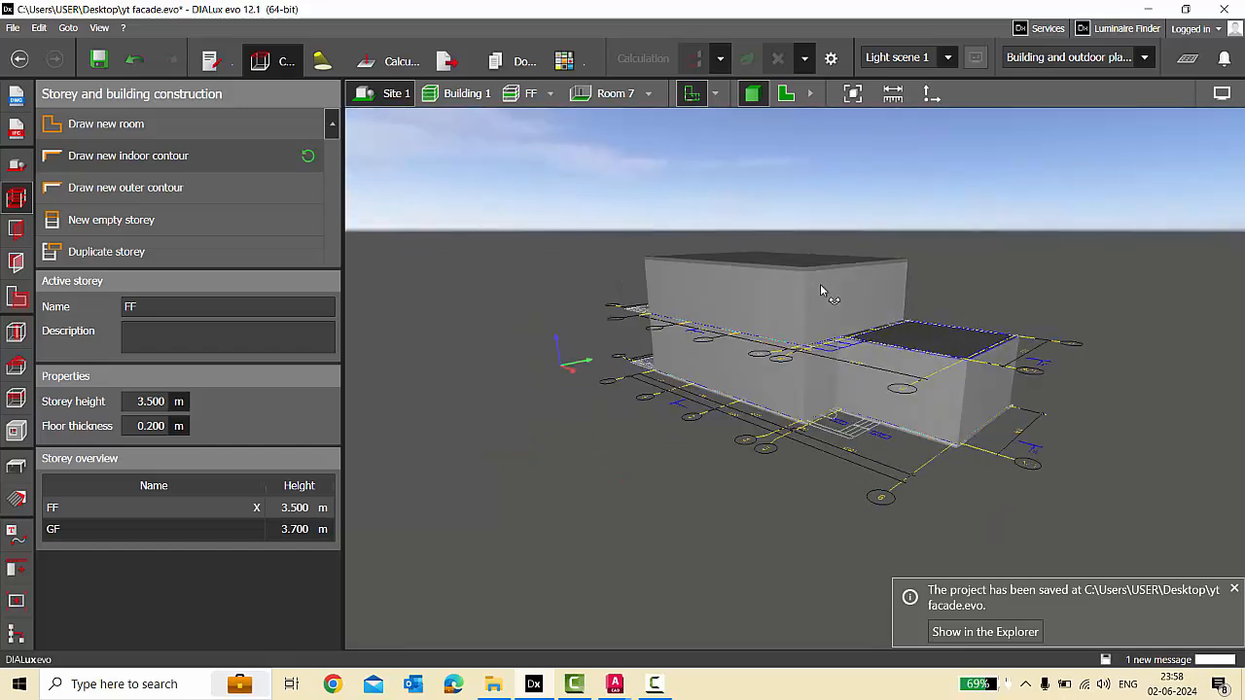
mouse_move(858, 379)
right_down()
mouse_move(833, 397)
mouse_move(842, 389)
right_up()
key(ctrl+s)
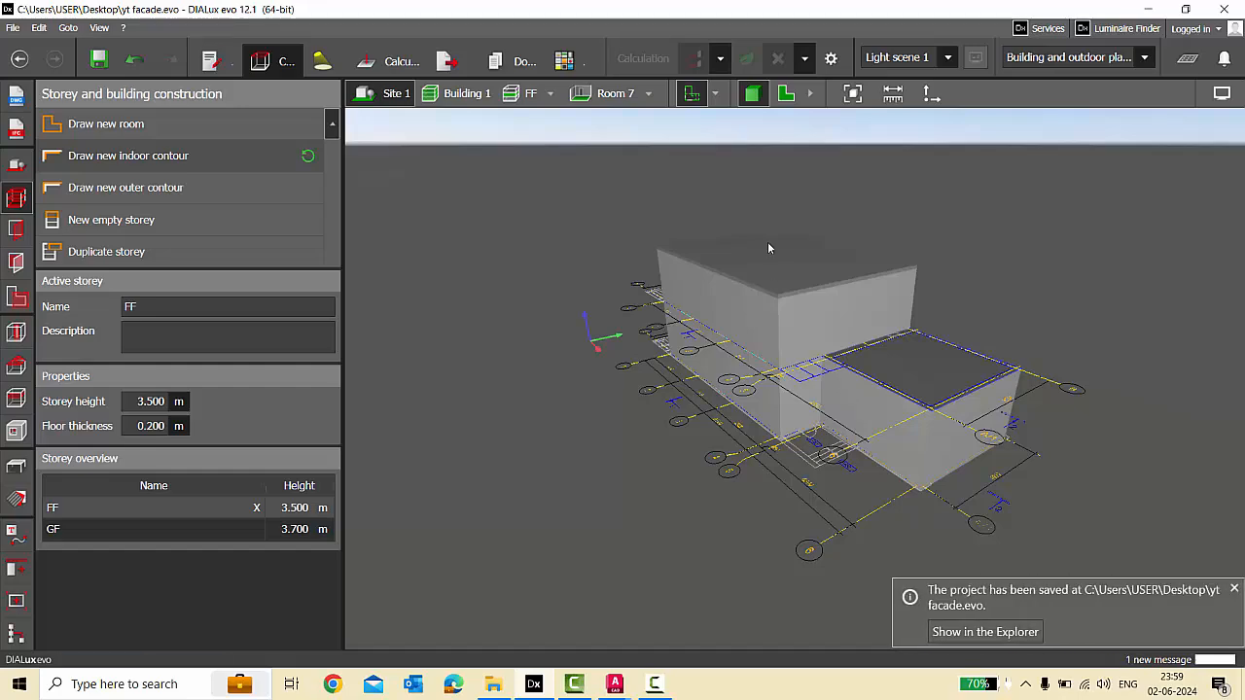
Switch to AutoCAD to check the base of the house in the ELEVATION 1 drawing, and return to DIALux evo.
click(17, 165)
key(alt+Tab)
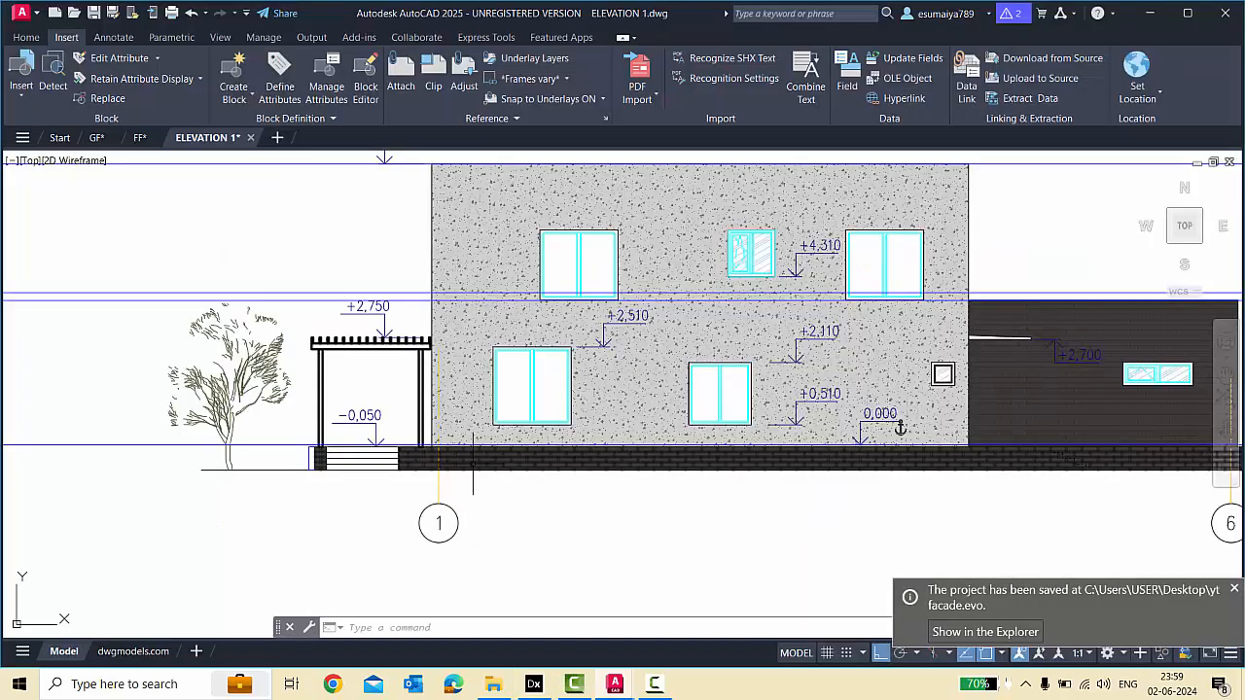
key(alt+Tab)
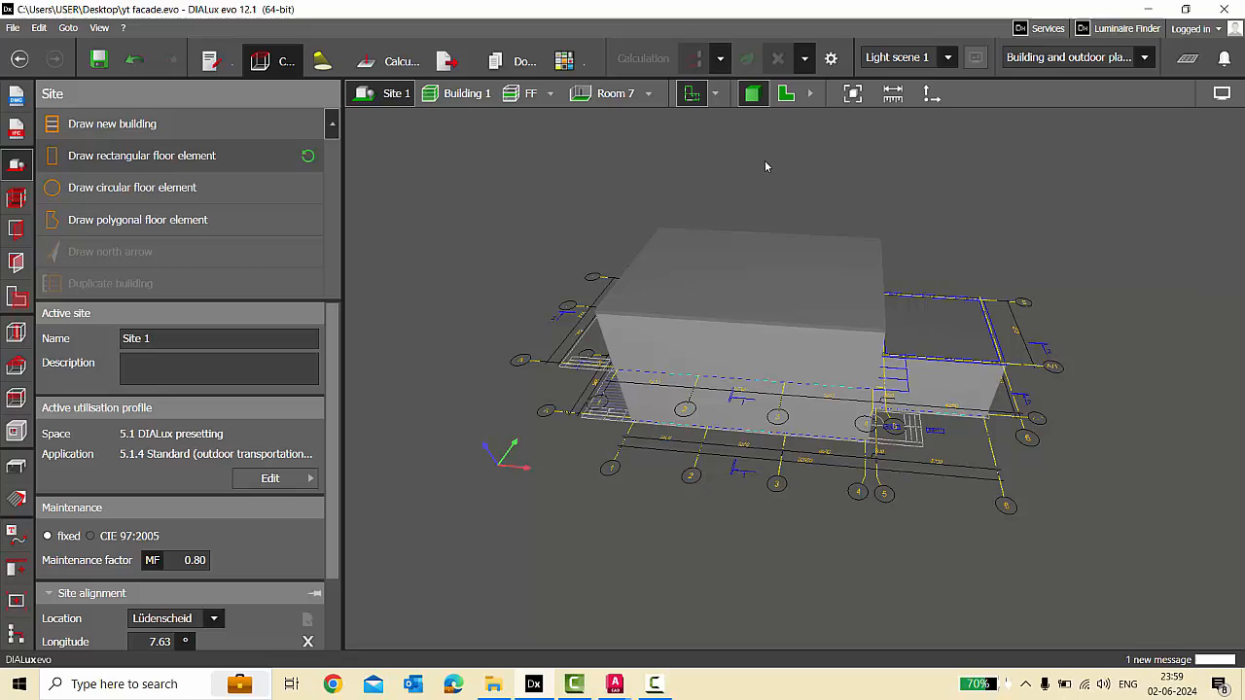
Show the site in plan view with the GF plan displayed and the FF plan hidden.
click(786, 95)
click(715, 93)
click(720, 125)
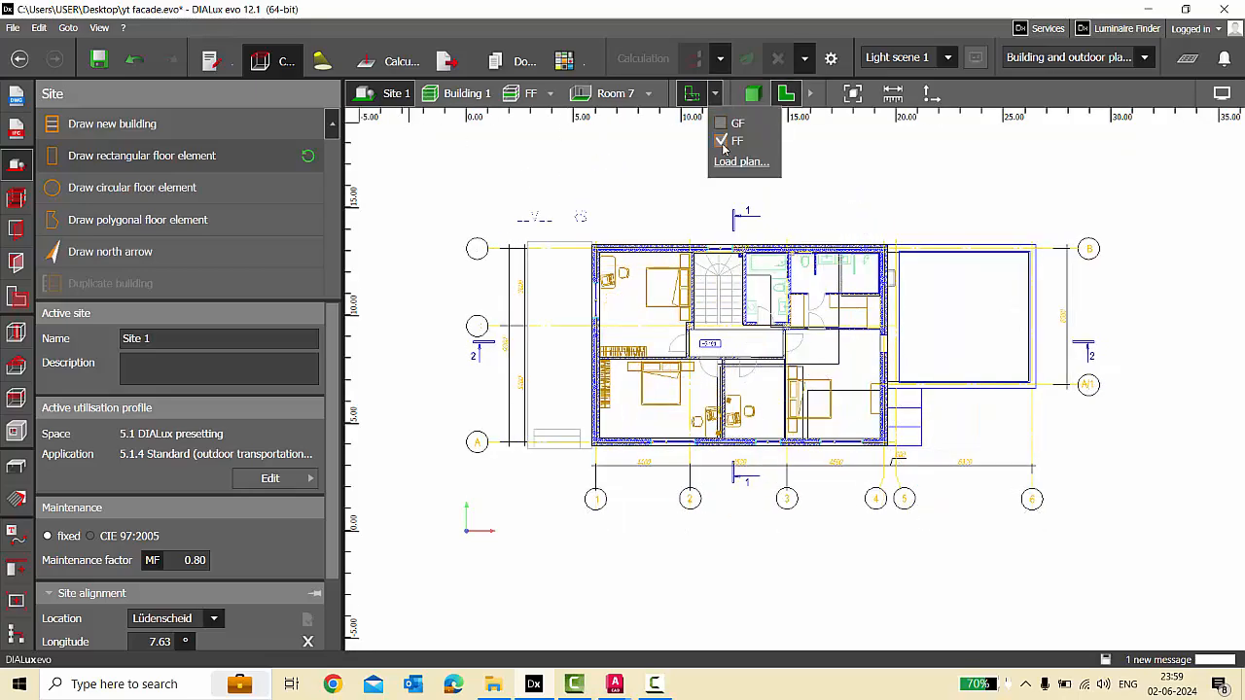
click(722, 141)
click(720, 124)
scroll(1040, 256, up, 5)
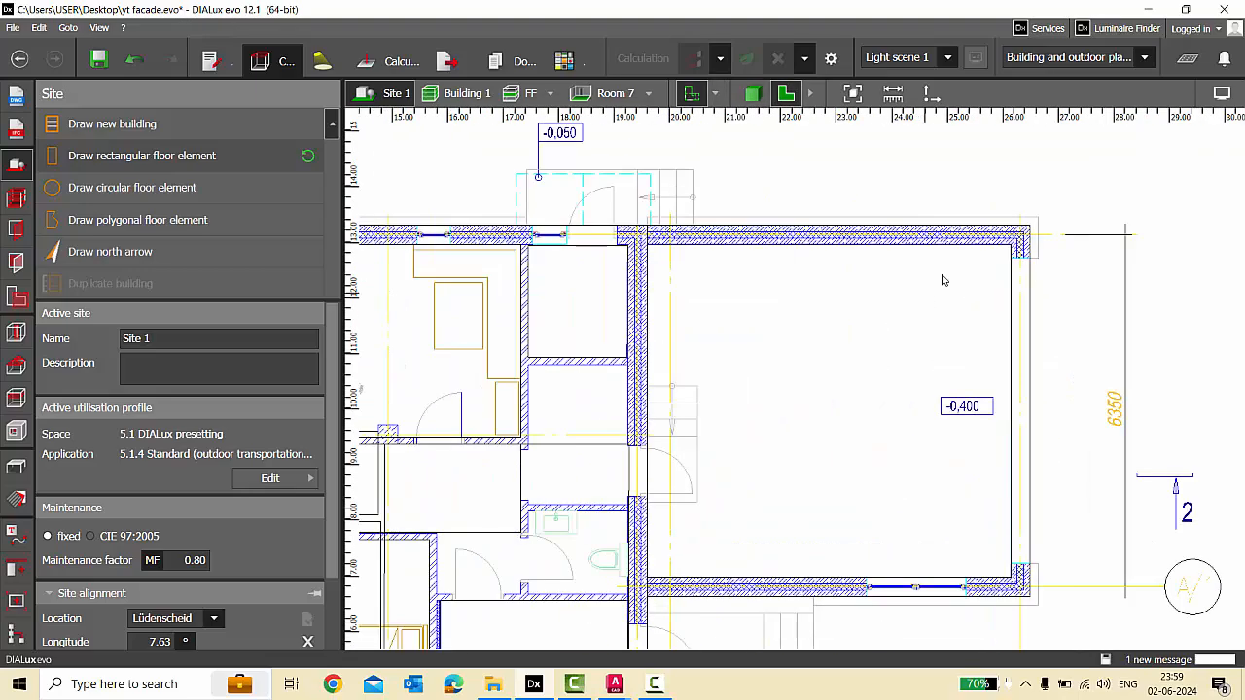
Start a polygonal platform at the garage's upper-right plinth corner and trace its upper edge 23.8 m to the terrace's outer corner.
click(16, 333)
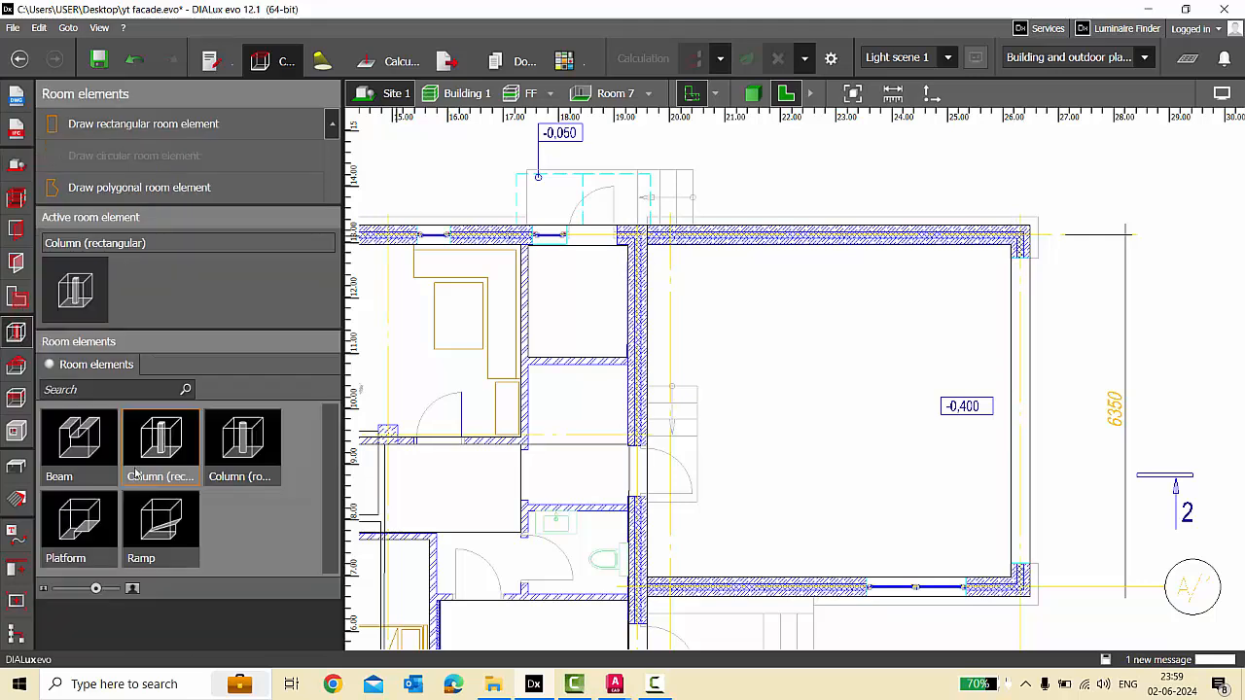
click(80, 526)
click(152, 189)
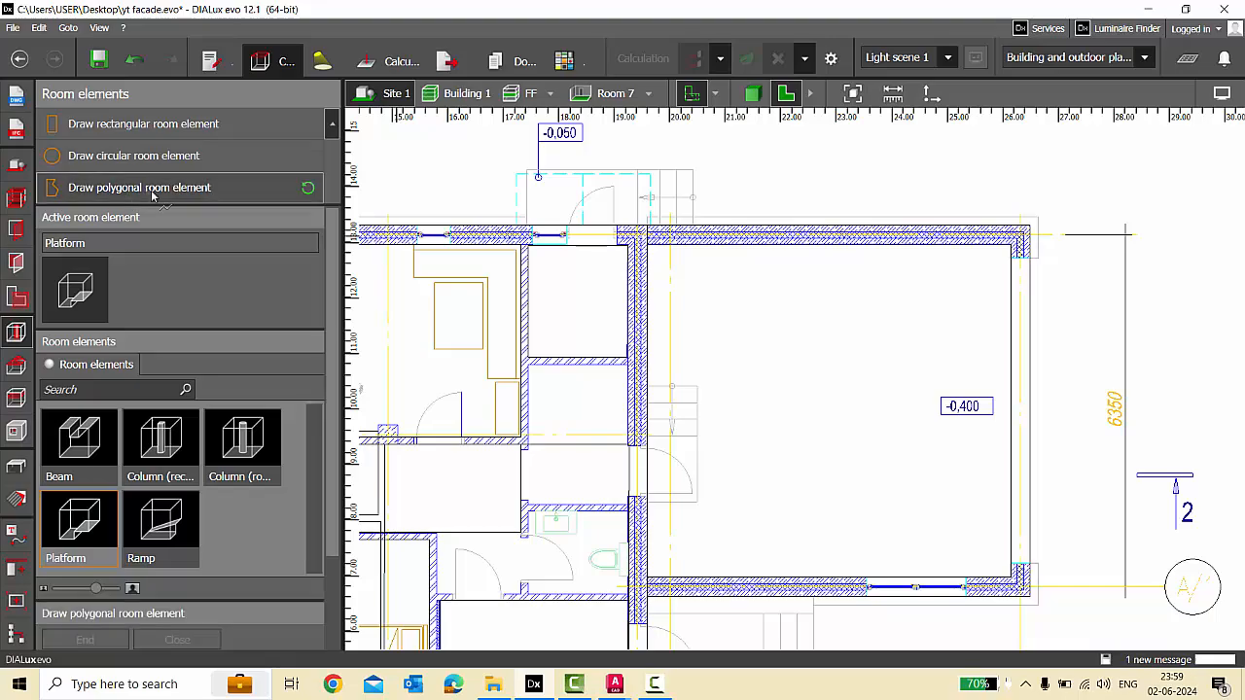
scroll(1020, 216, up, 5)
click(1058, 221)
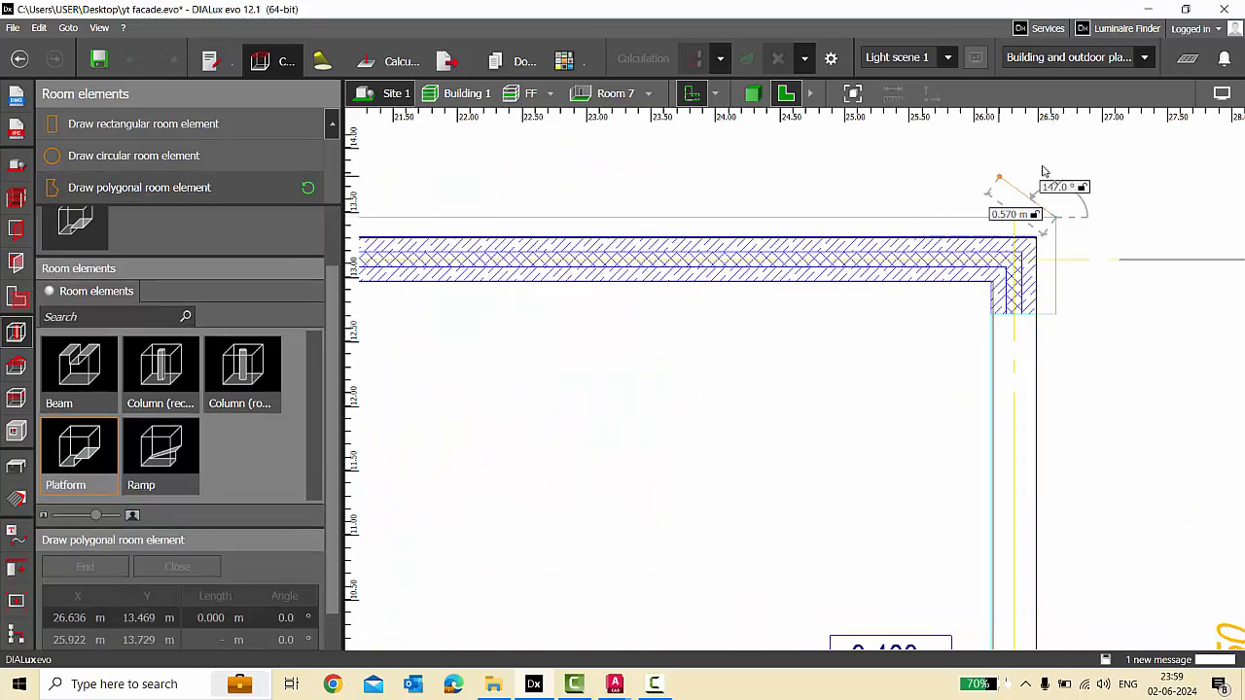
scroll(1070, 175, down, 5)
scroll(552, 180, up, 2)
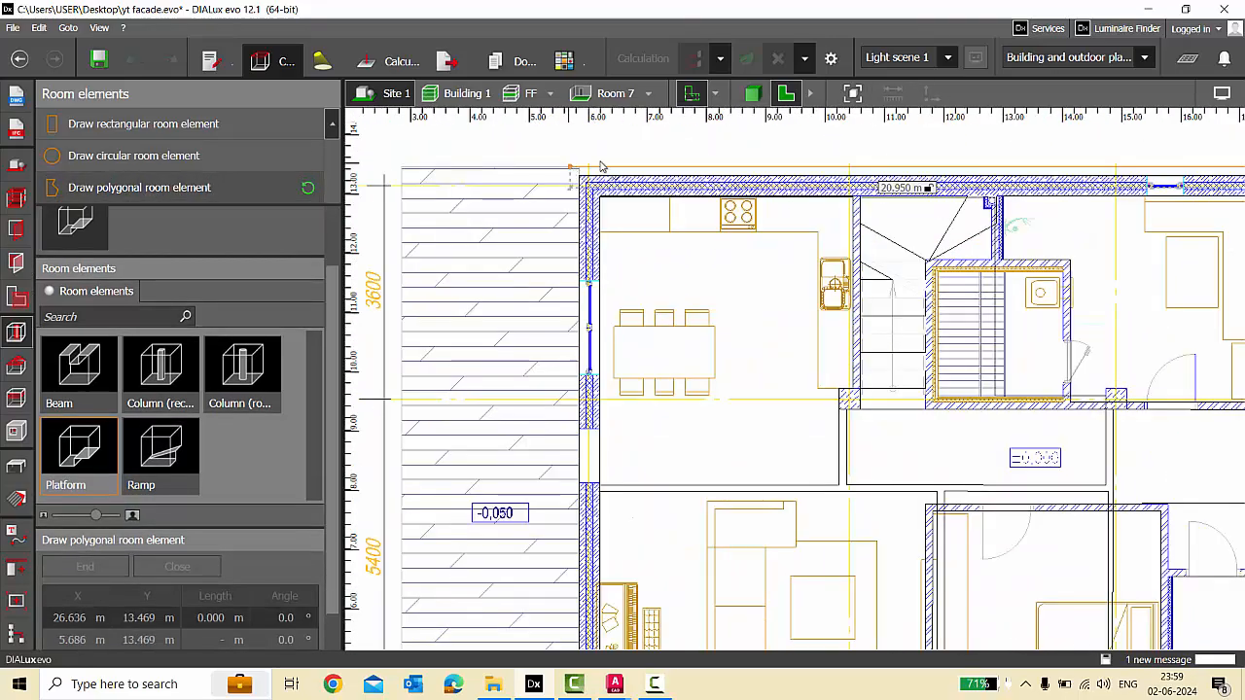
scroll(758, 150, down, 2)
scroll(434, 171, up, 2)
click(537, 168)
Trace the platform outline 9.65 m down the terrace and around the 2.15 m by 0.9 m step recess.
scroll(533, 120, down, 2)
scroll(544, 559, up, 5)
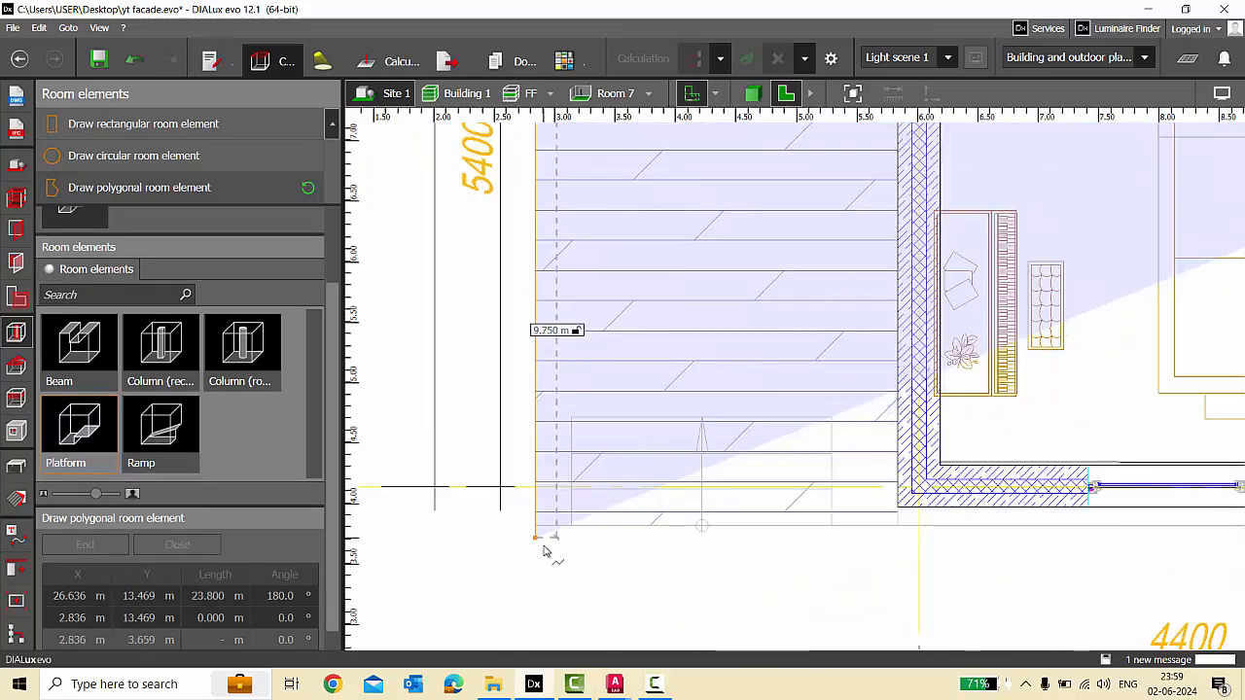
click(535, 525)
click(571, 525)
click(571, 416)
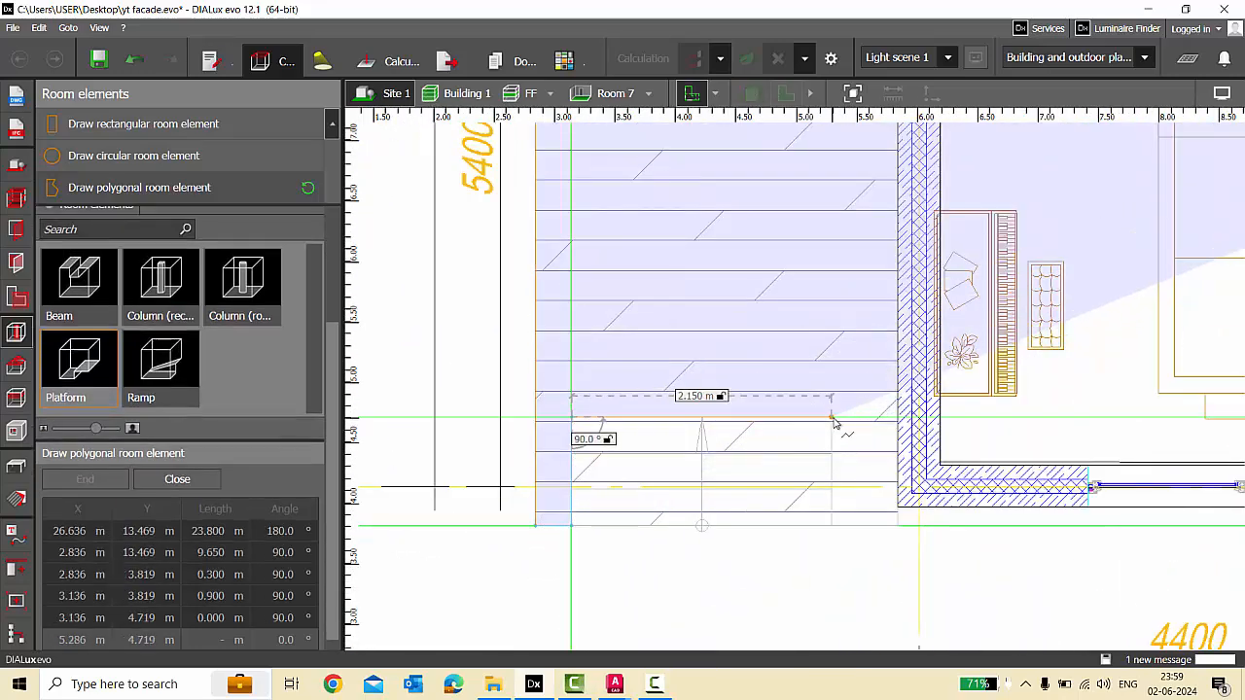
click(831, 418)
click(832, 525)
Extend the platform outline about 17.3 m along the house's lower edge to the entrance stairs' outer end and 0.3 m up.
scroll(529, 426, down, 3)
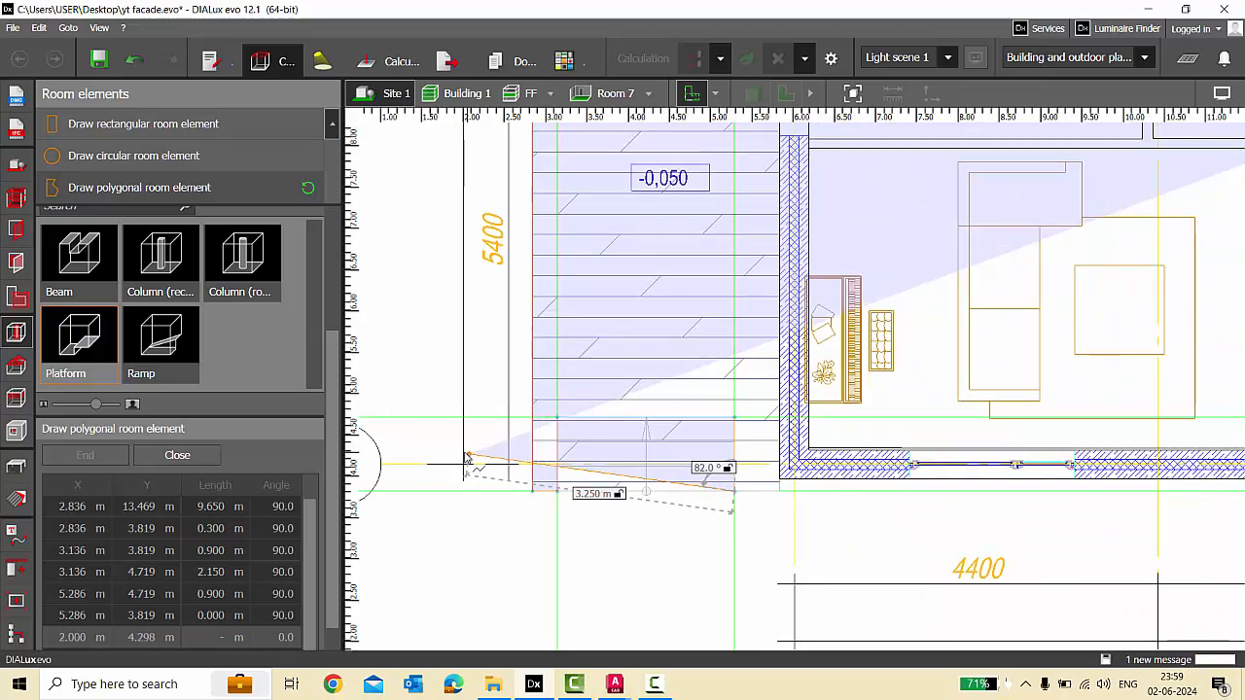
scroll(564, 454, up, 3)
scroll(538, 433, down, 5)
scroll(1099, 511, up, 3)
scroll(822, 469, up, 3)
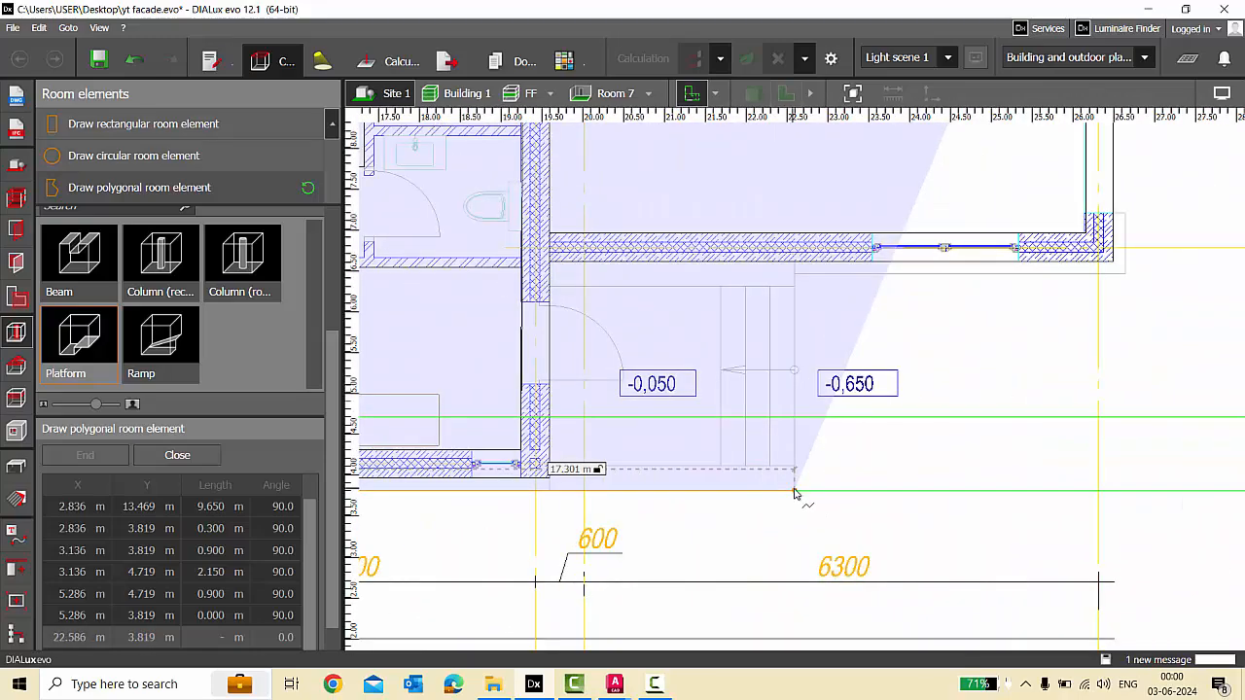
click(816, 475)
click(816, 461)
Trace the platform outline around the 3 m by 2.2 m entrance recess, continue to the garage's lower-right plinth corner, and close the polygon.
click(551, 472)
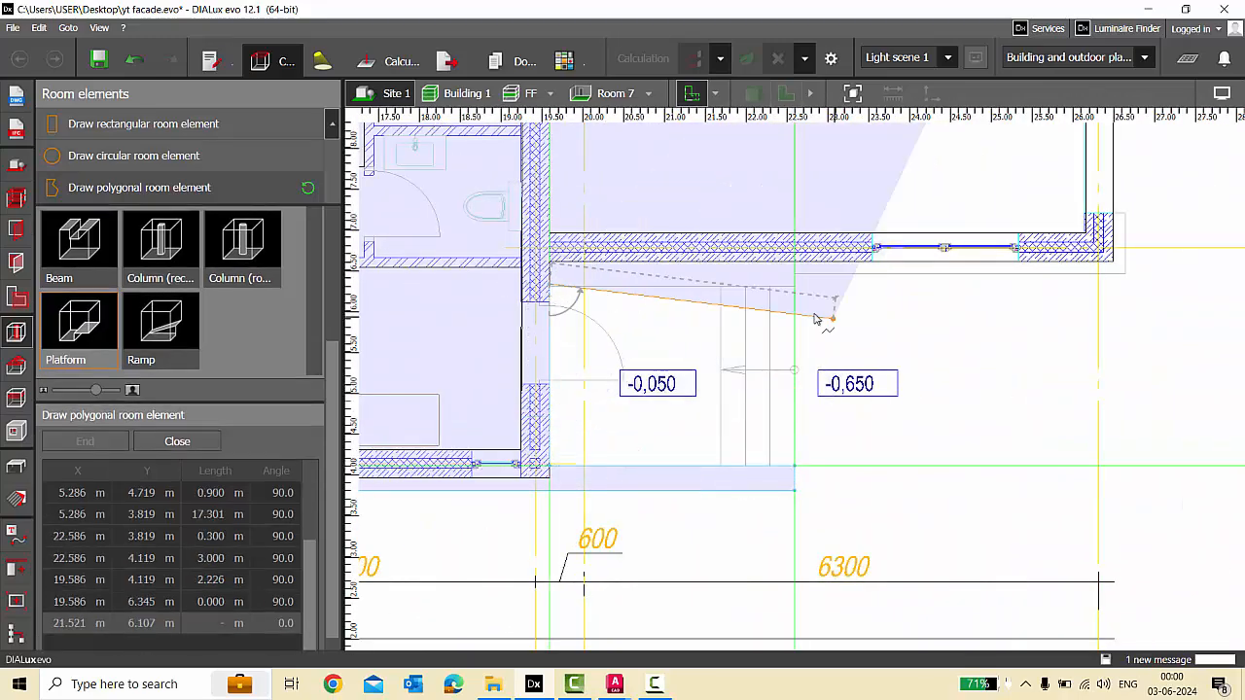
click(551, 287)
scroll(551, 288, up, 3)
click(1010, 295)
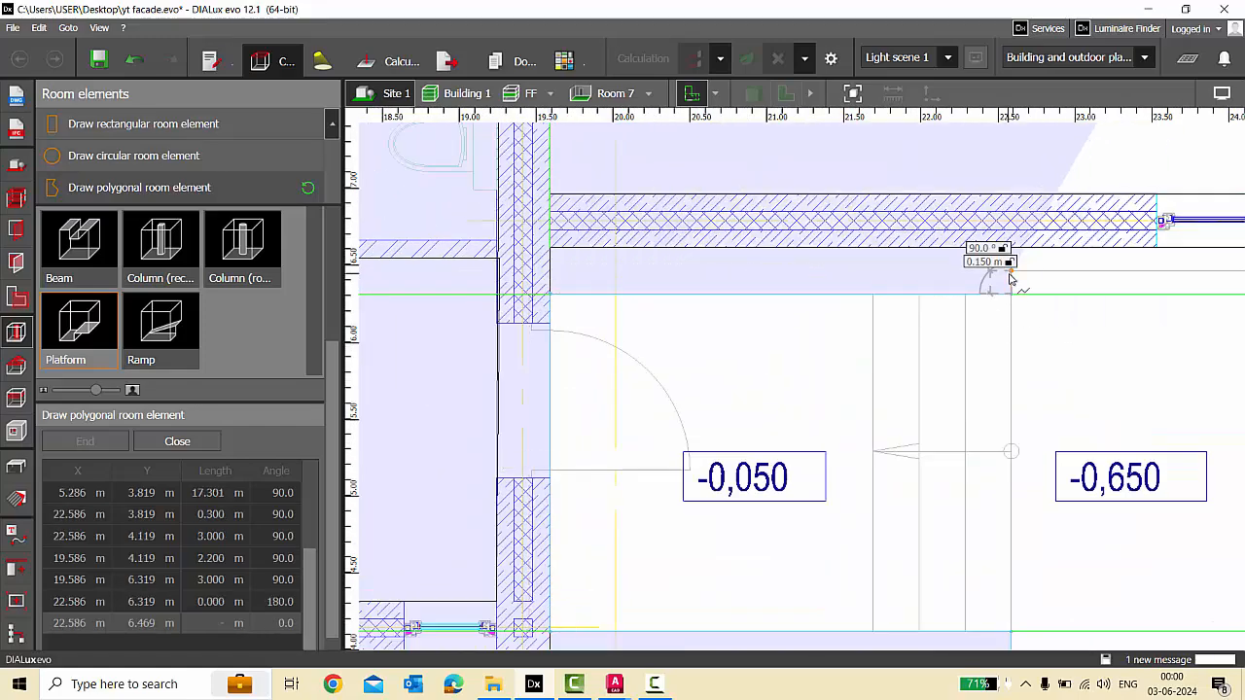
click(1011, 270)
scroll(671, 304, down, 4)
scroll(957, 275, up, 2)
click(913, 310)
scroll(911, 485, down, 1)
scroll(911, 467, down, 2)
right_click(986, 249)
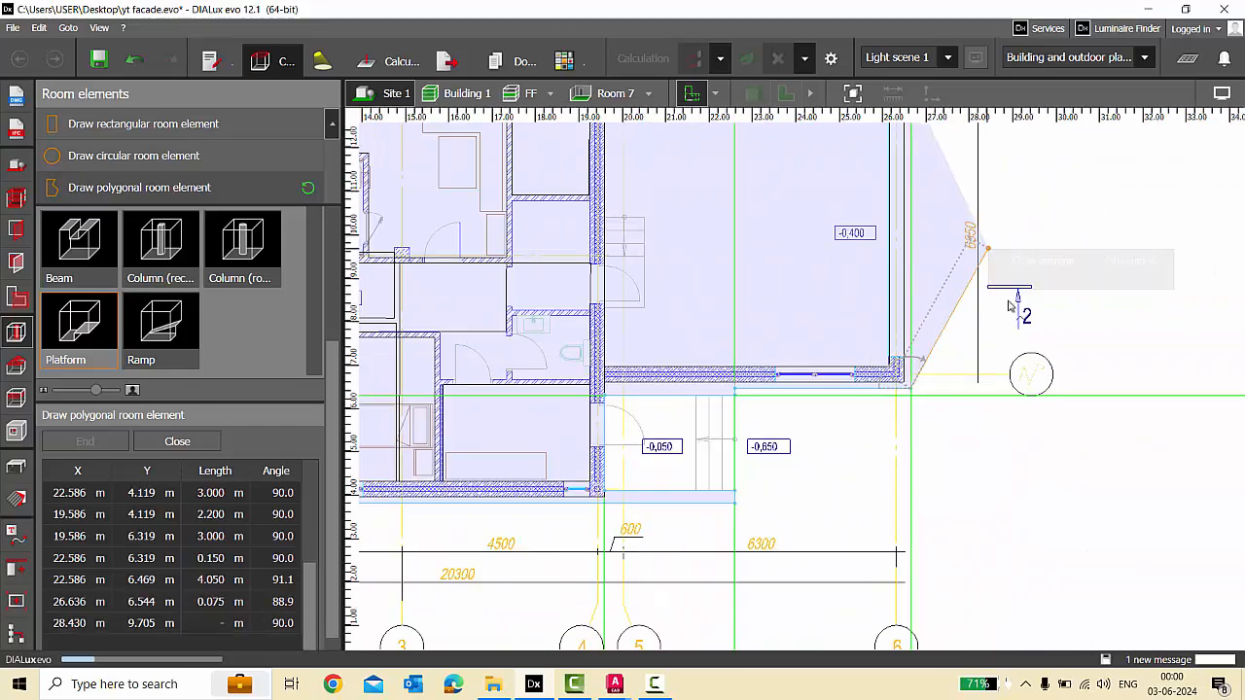
click(1026, 259)
Select the new platform and move it vertically in the front view until its top meets the underside of the ground floor.
click(752, 93)
right_drag(778, 408, 875, 321)
key(Escape)
click(1223, 9)
click(476, 318)
right_drag(474, 313, 840, 395)
click(839, 395)
click(812, 92)
click(818, 93)
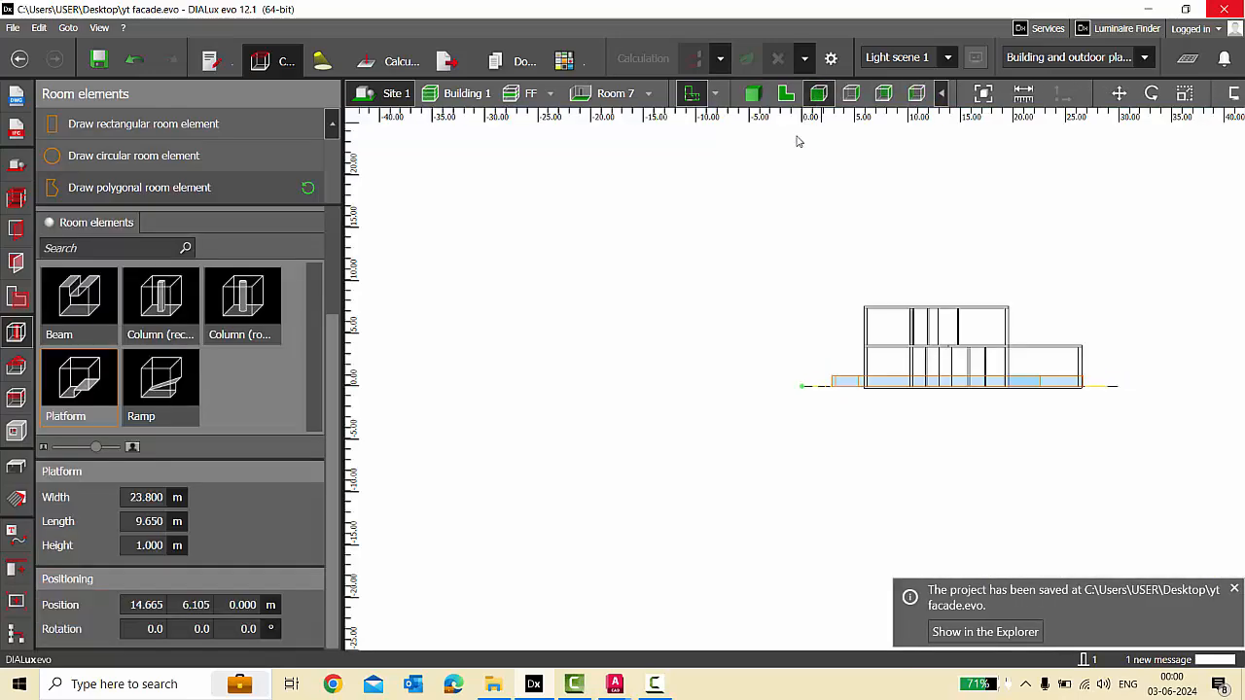
click(1116, 93)
scroll(844, 592, up, 3)
drag(775, 399, 780, 444)
scroll(780, 335, down, 4)
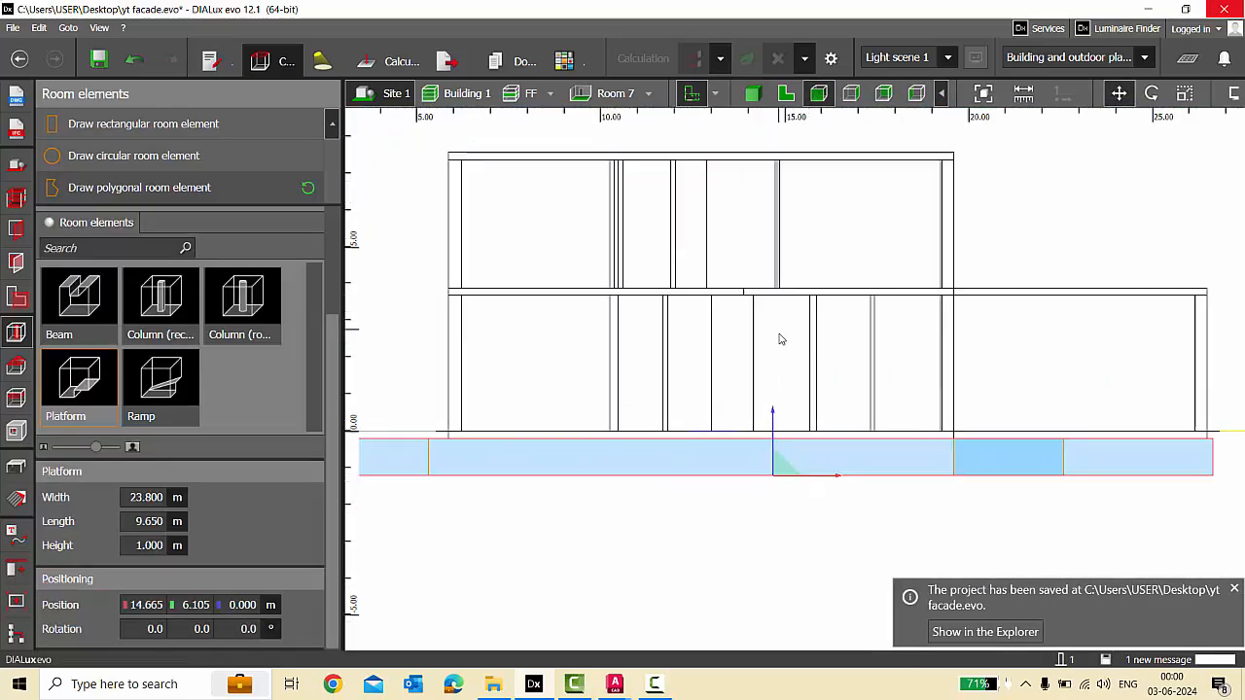
click(955, 235)
Inspect the lowered platform around the building's base in 3D and return to the plan view.
click(752, 93)
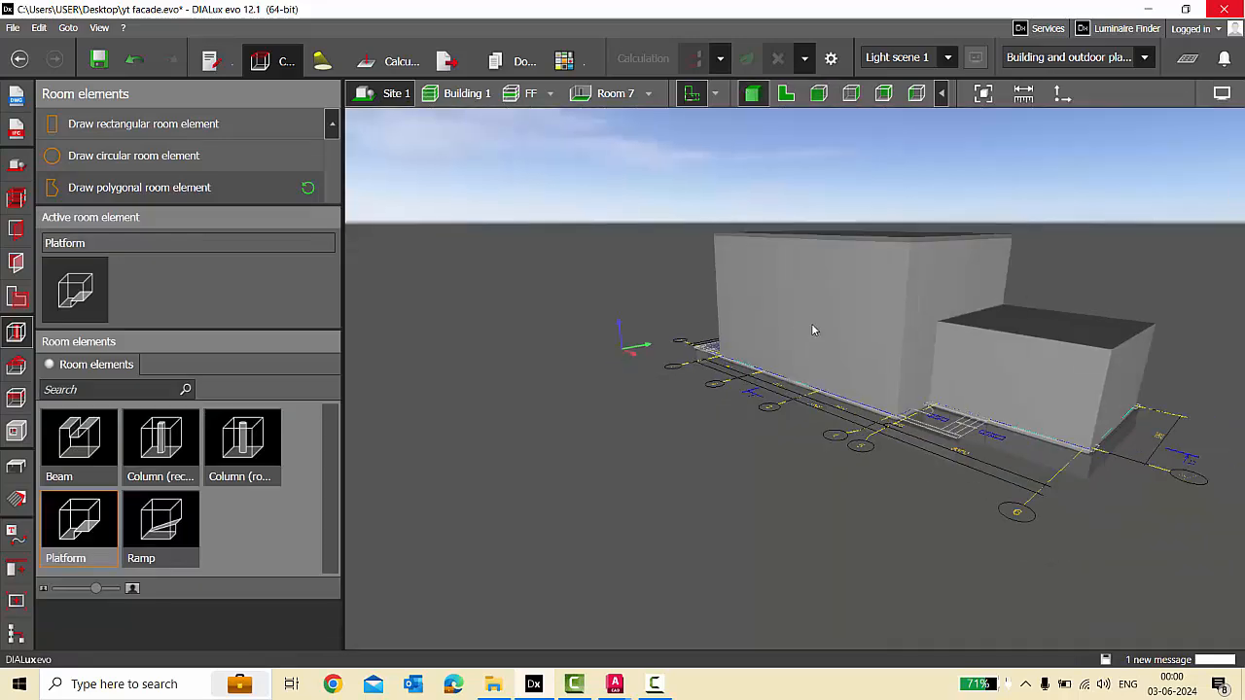
right_drag(812, 323, 714, 138)
right_drag(734, 251, 848, 448)
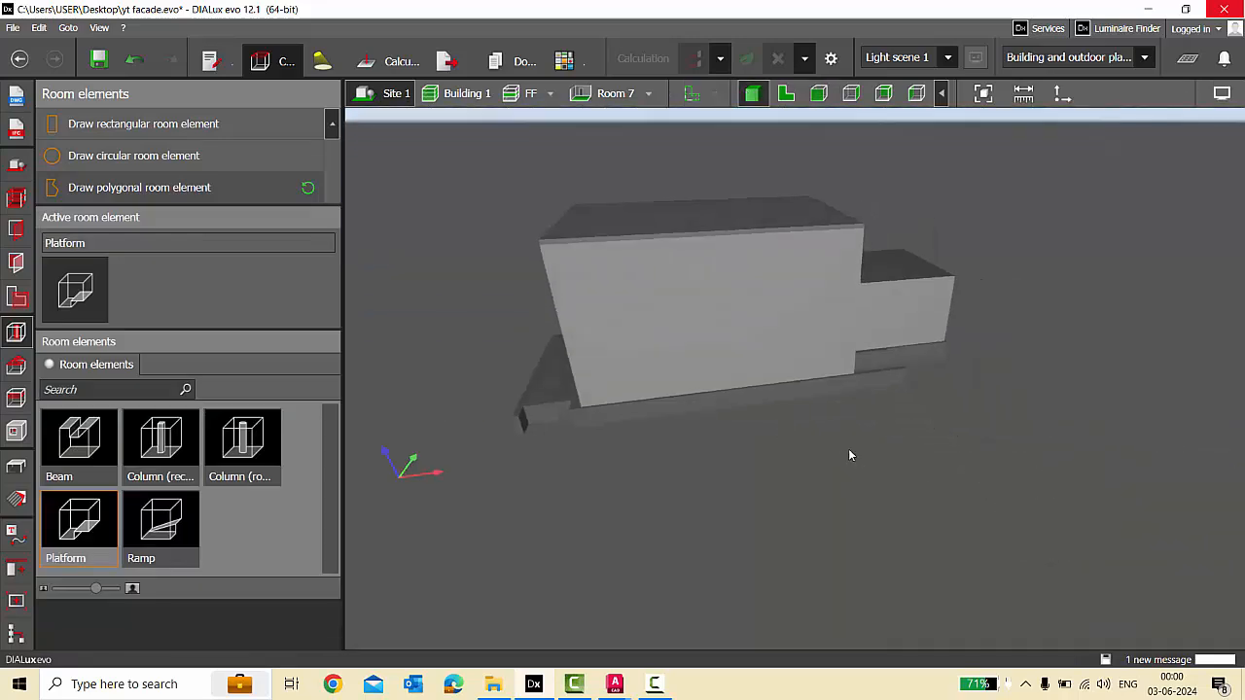
scroll(739, 418, up, 4)
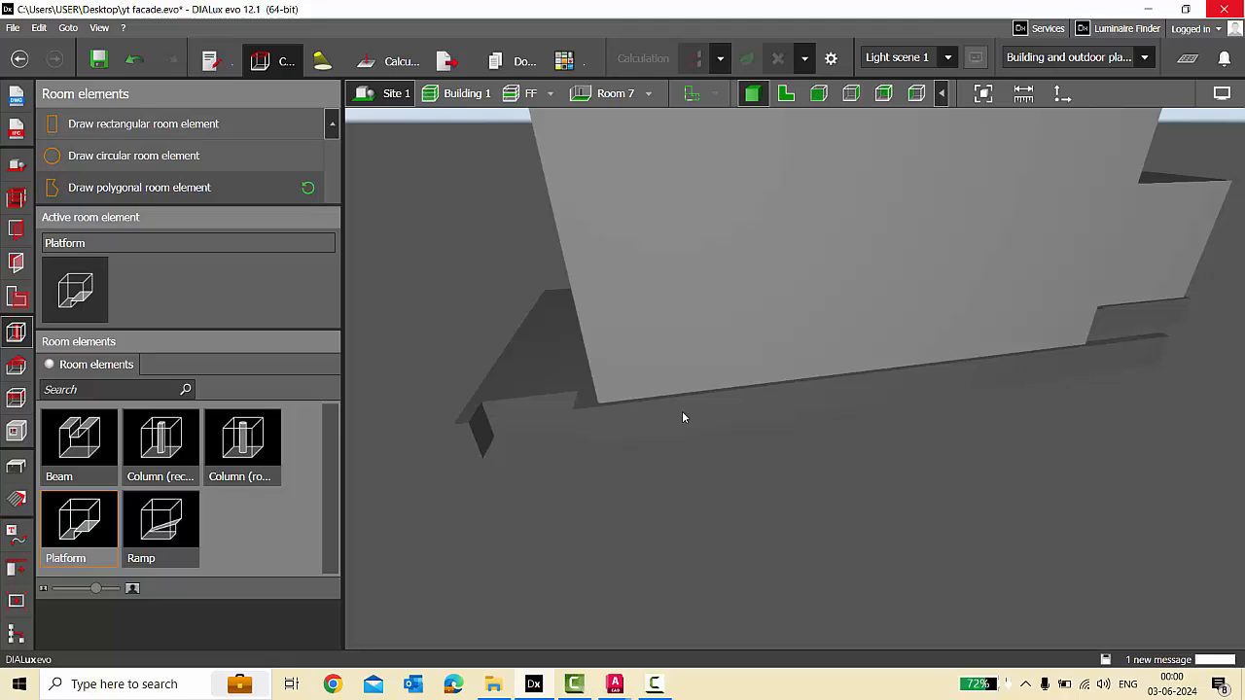
right_drag(683, 417, 902, 388)
click(785, 93)
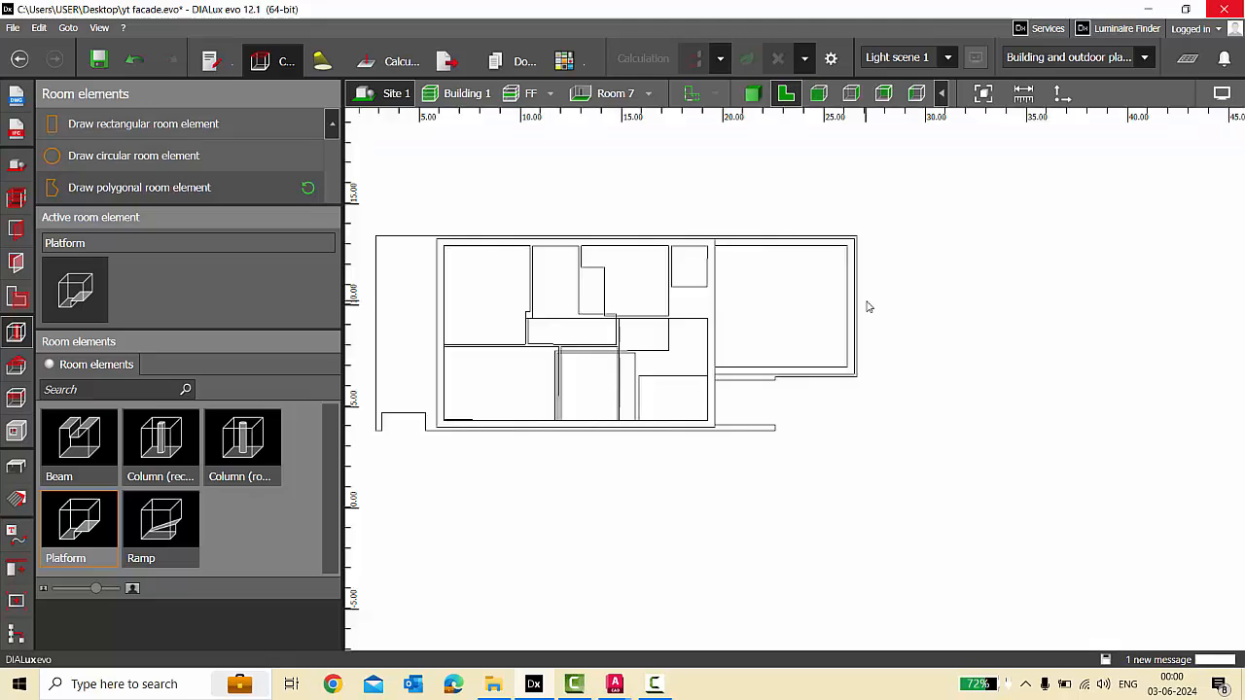
Save the project and examine the Facade 1-6 elevation drawing in AutoCAD before returning to the DIALux evo model.
key(ctrl+s)
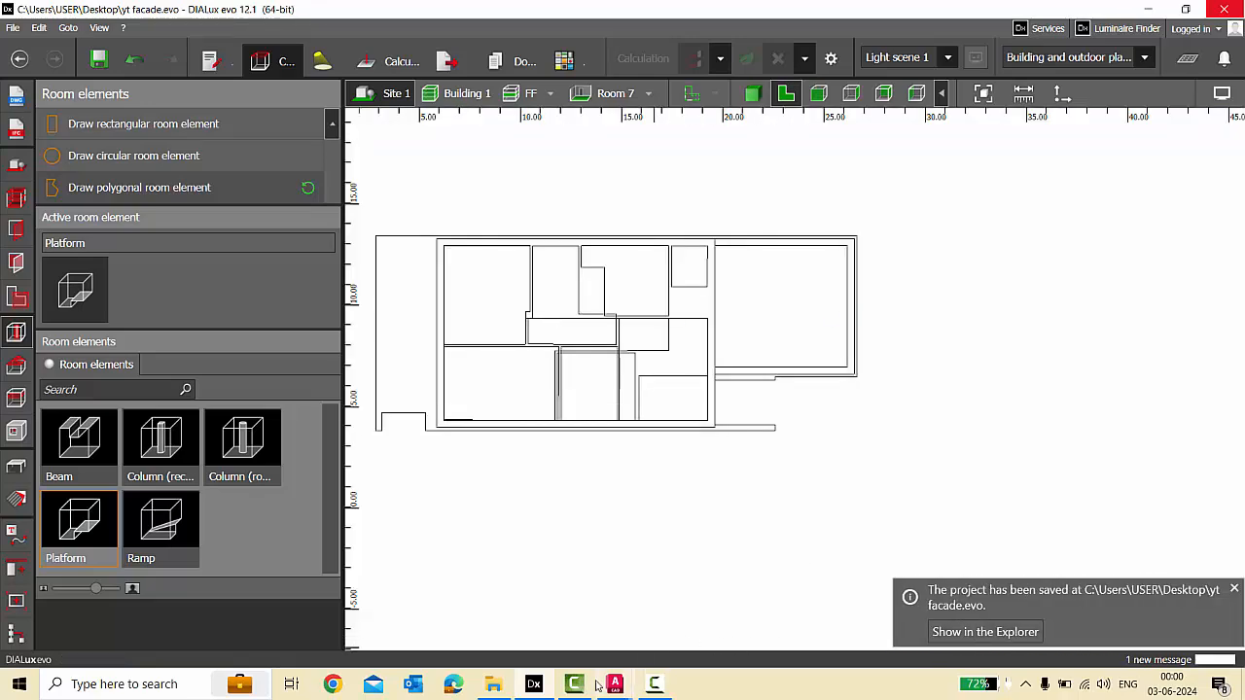
mouse_move(628, 683)
click(790, 613)
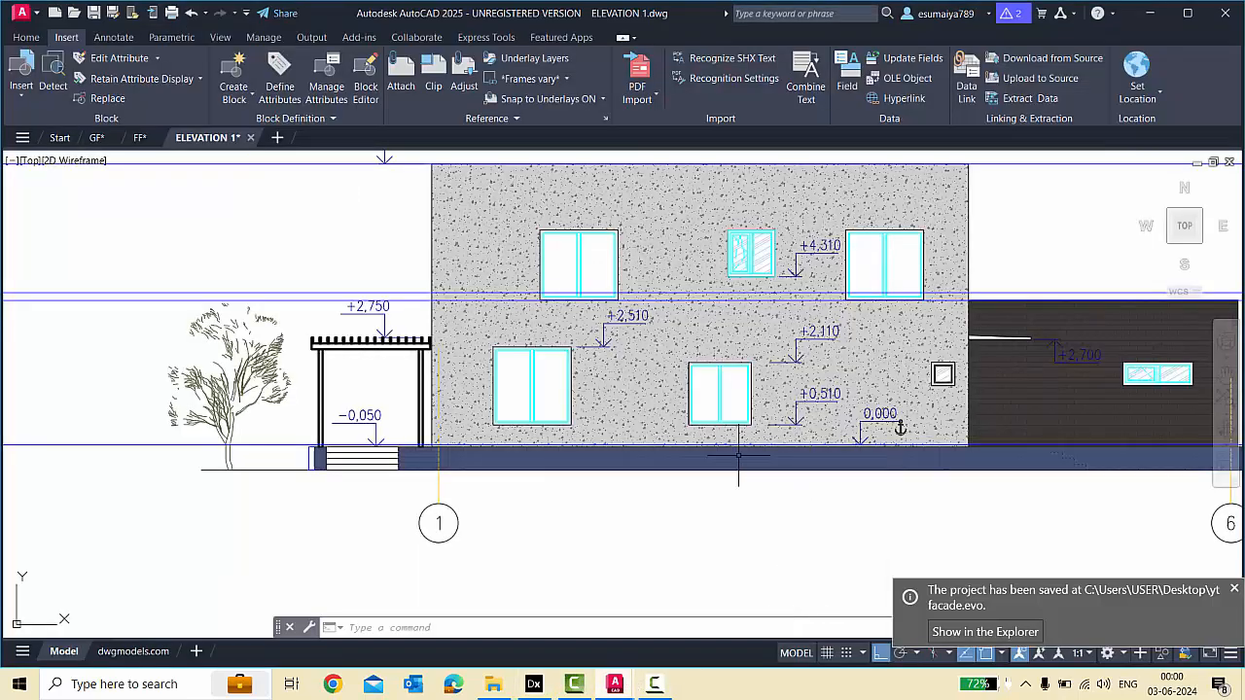
scroll(738, 453, down, 3)
scroll(587, 481, up, 2)
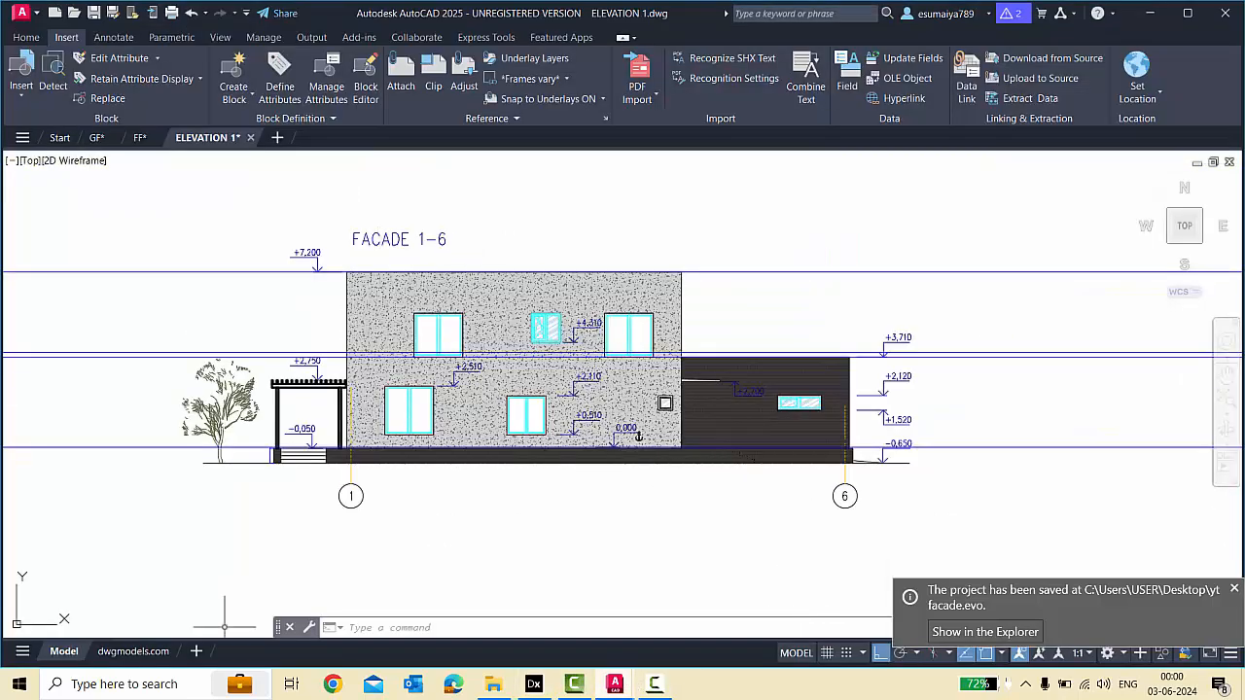
key(alt+Tab)
scroll(811, 161, down, 2)
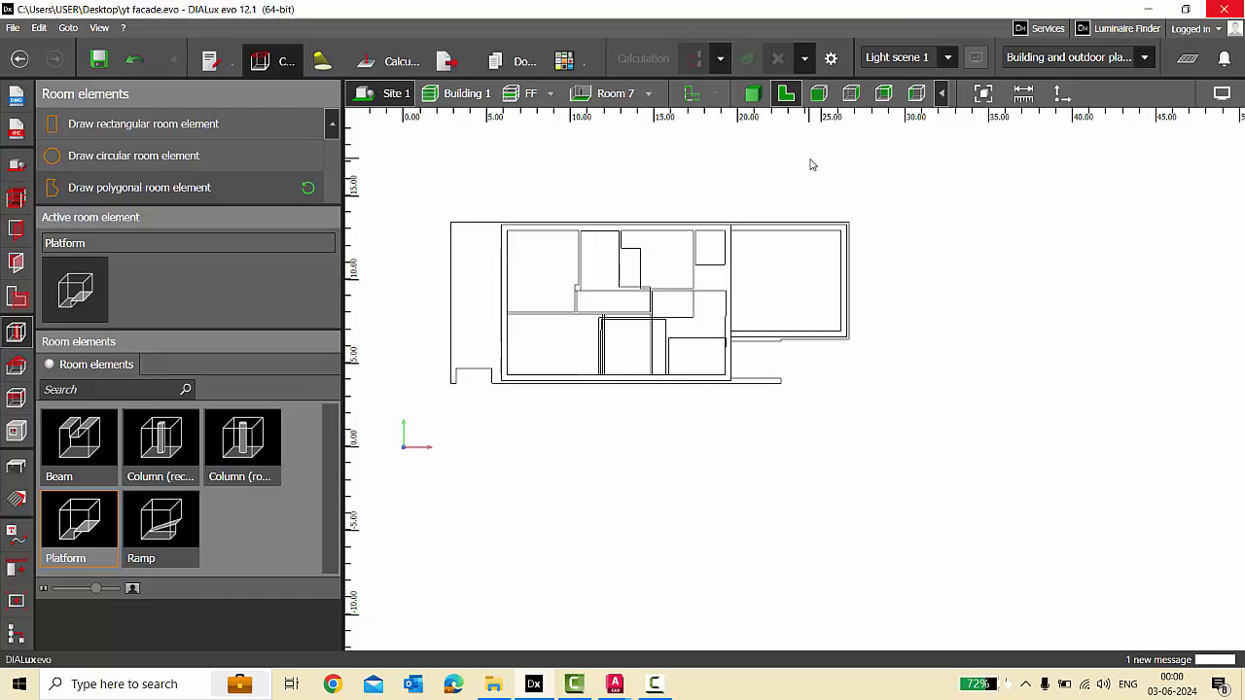
Load the ELEVATION 1 drawing as a plan, keeping its default origin and rotation and using millimetres as the unit.
click(15, 93)
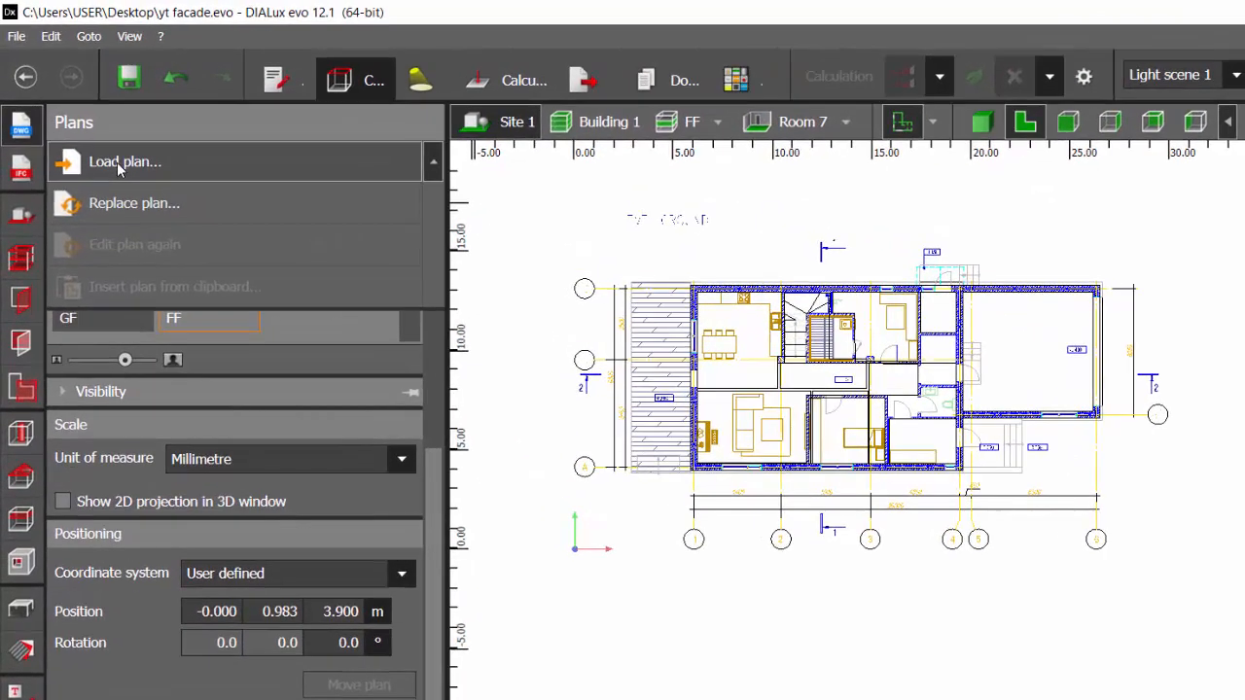
click(120, 164)
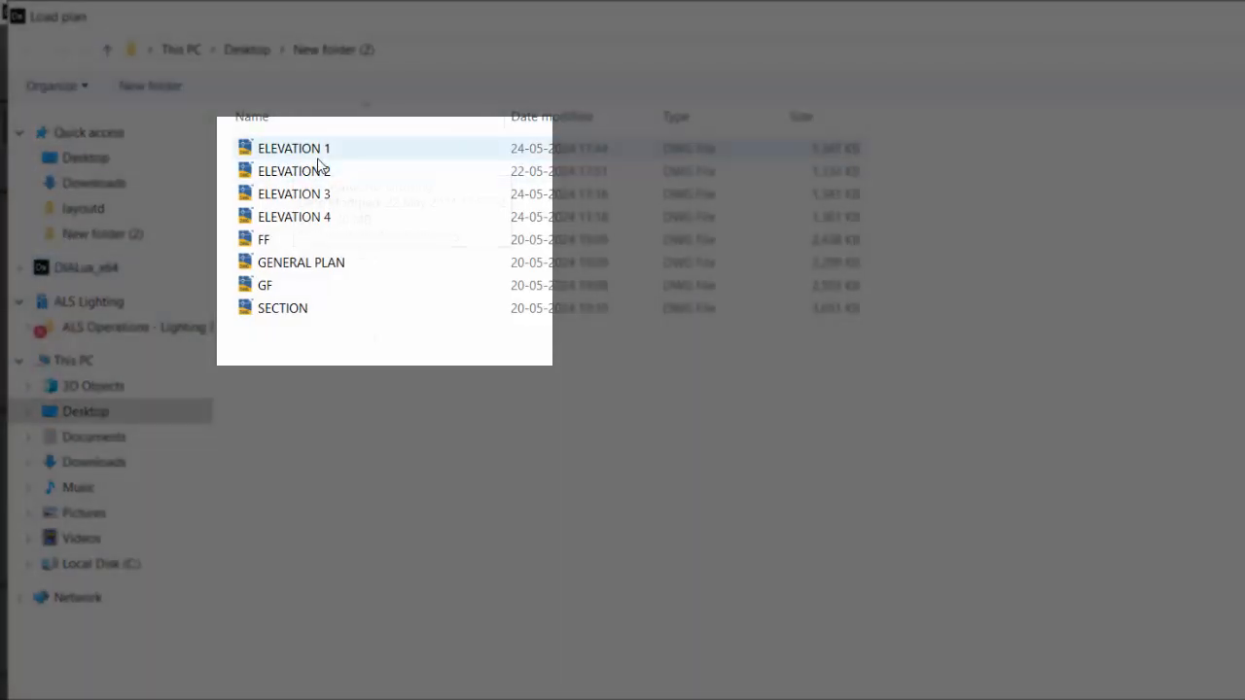
double_click(319, 156)
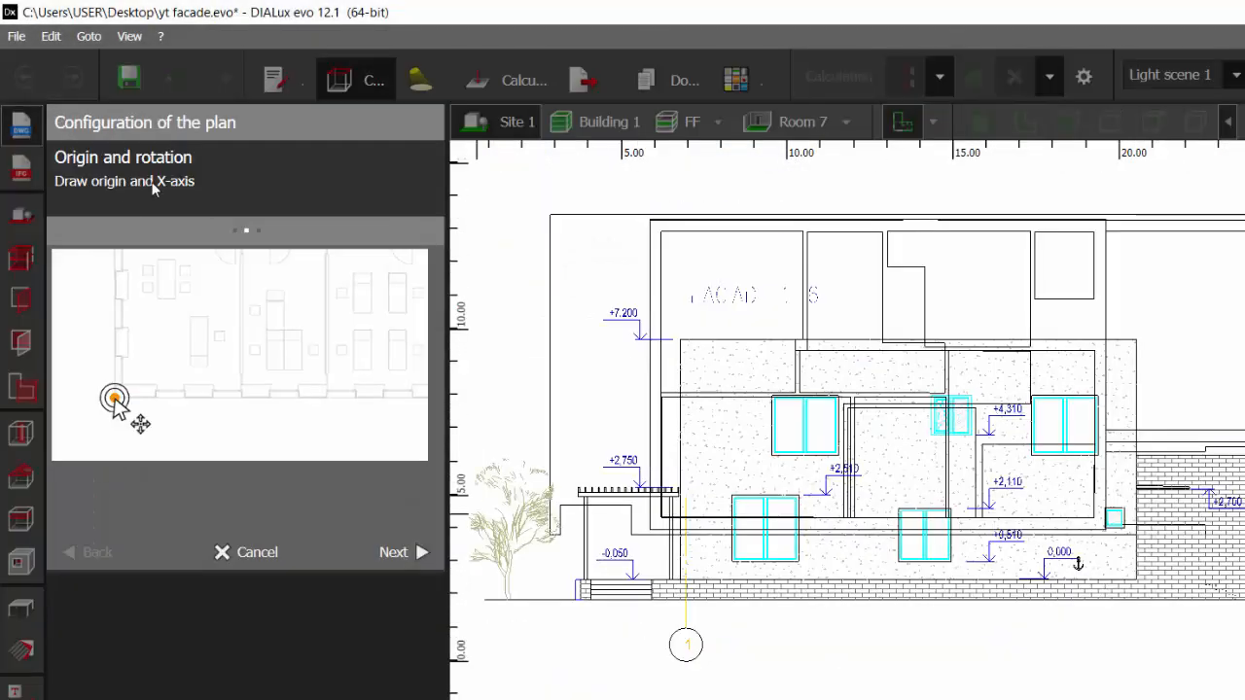
click(388, 552)
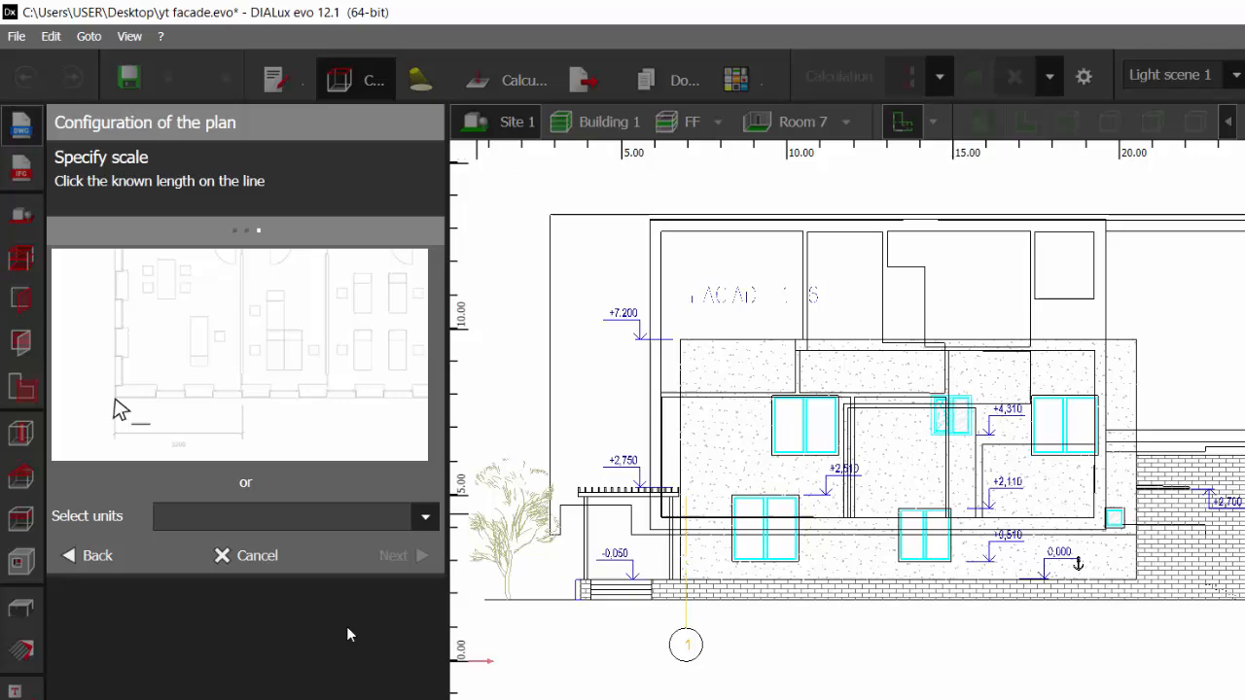
click(223, 521)
click(202, 667)
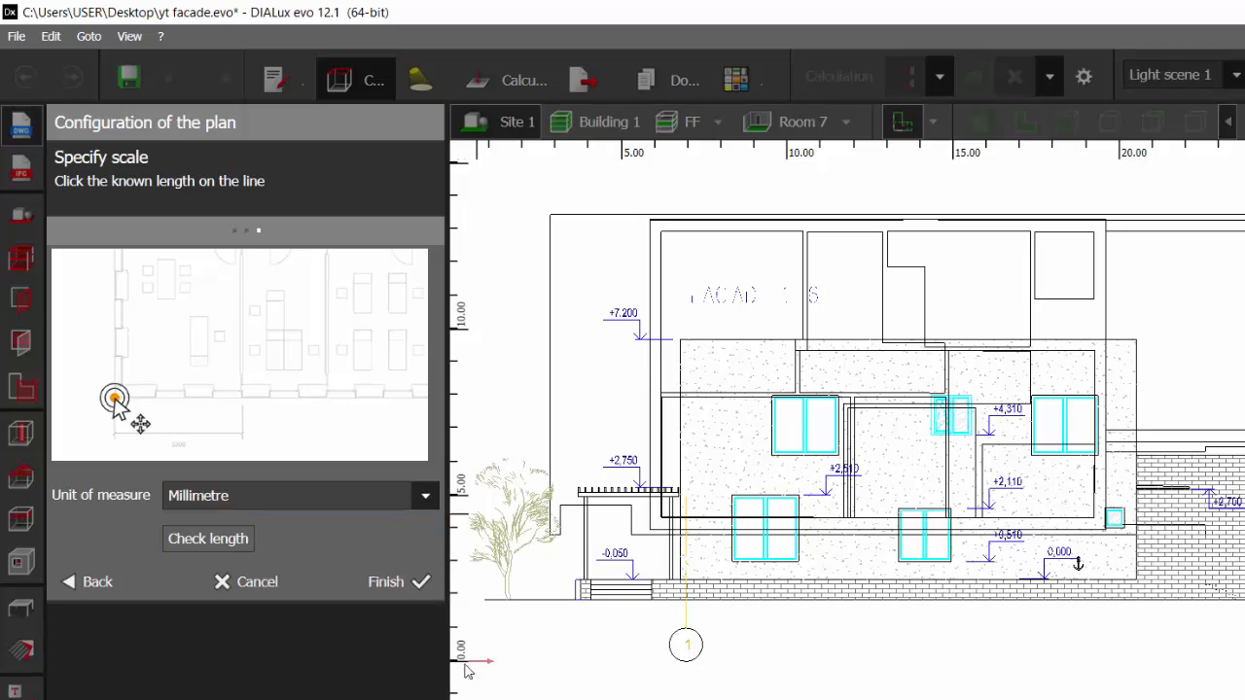
click(372, 576)
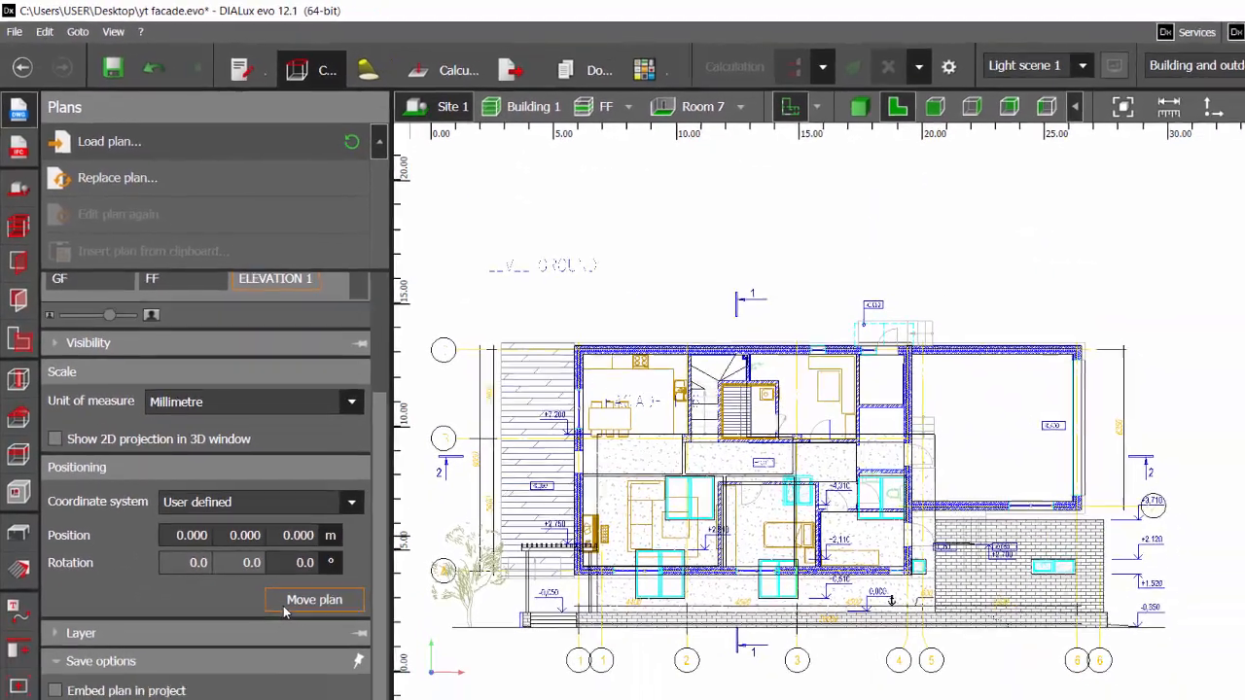
Move the ELEVATION 1 plan horizontally in two moves to X 29.750 m, clear of the house.
scroll(658, 358, down, 3)
scroll(664, 576, up, 1)
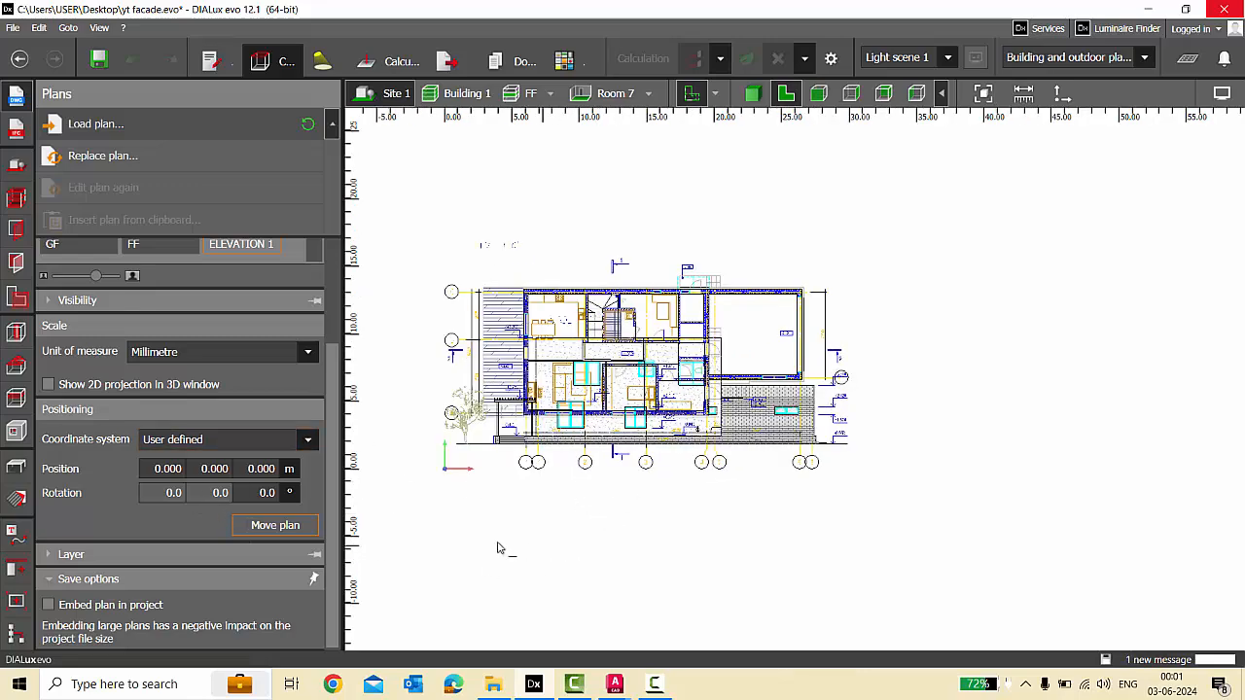
click(693, 506)
click(872, 505)
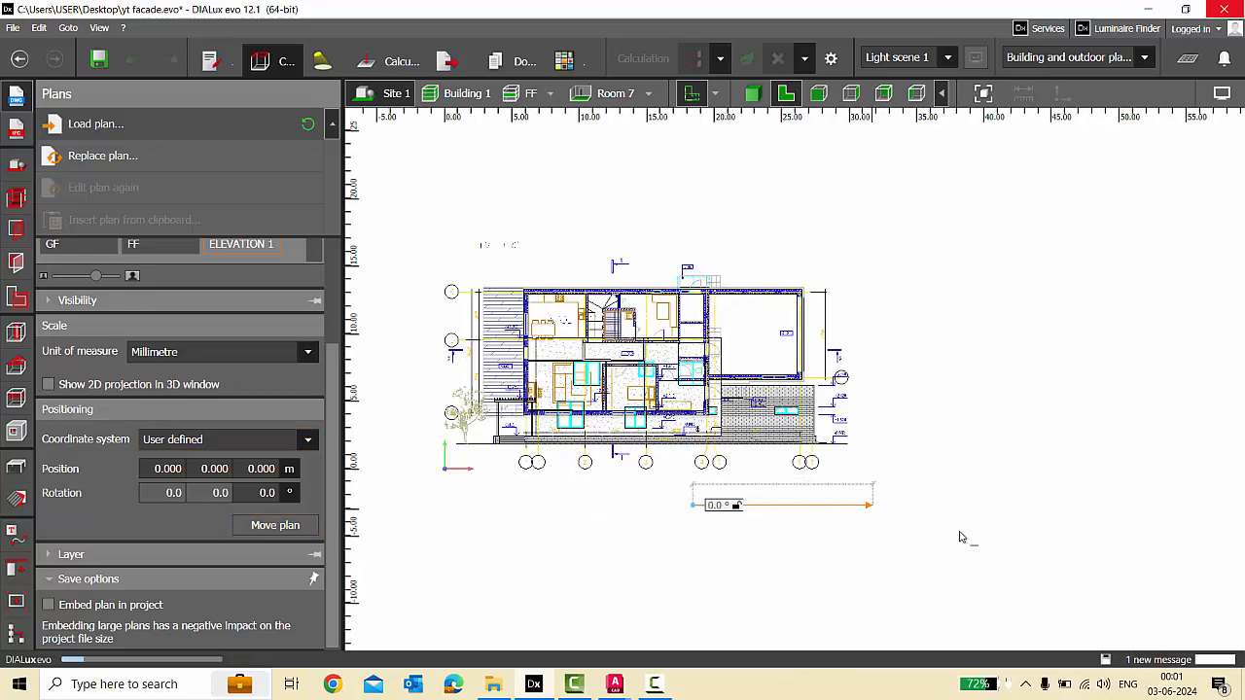
click(235, 526)
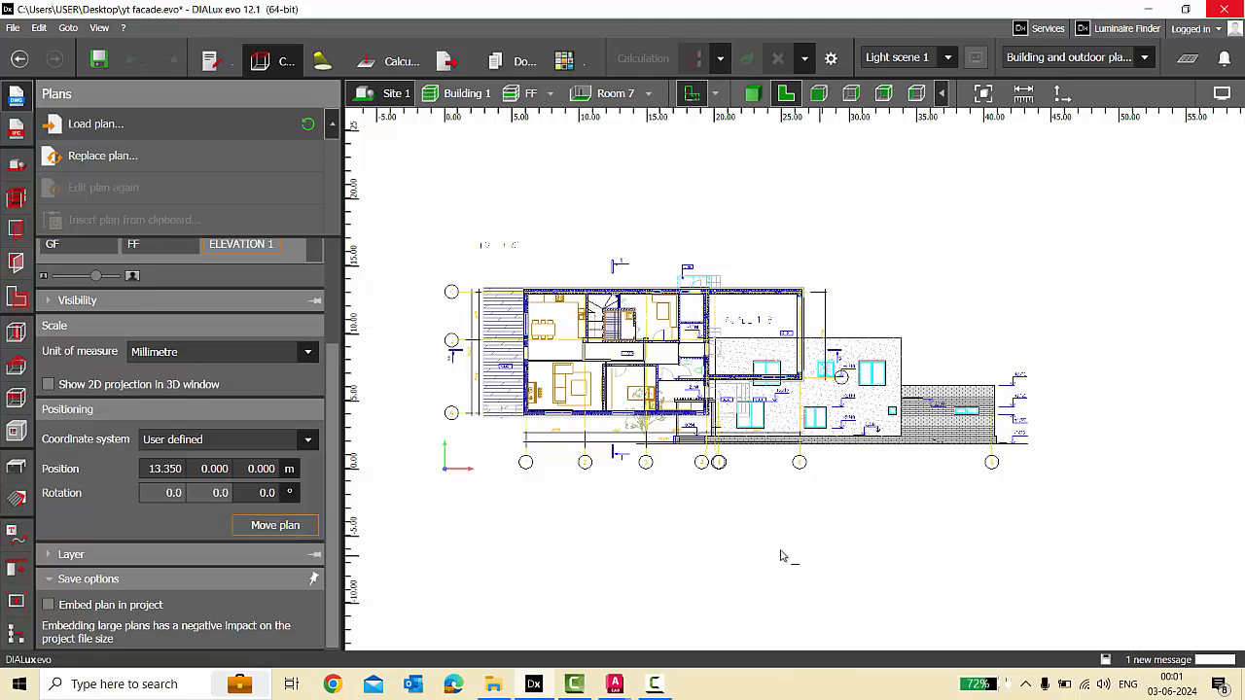
click(755, 518)
click(926, 576)
Hide the GF plan and leave only the ELEVATION 1 plan displayed beside the model.
click(714, 94)
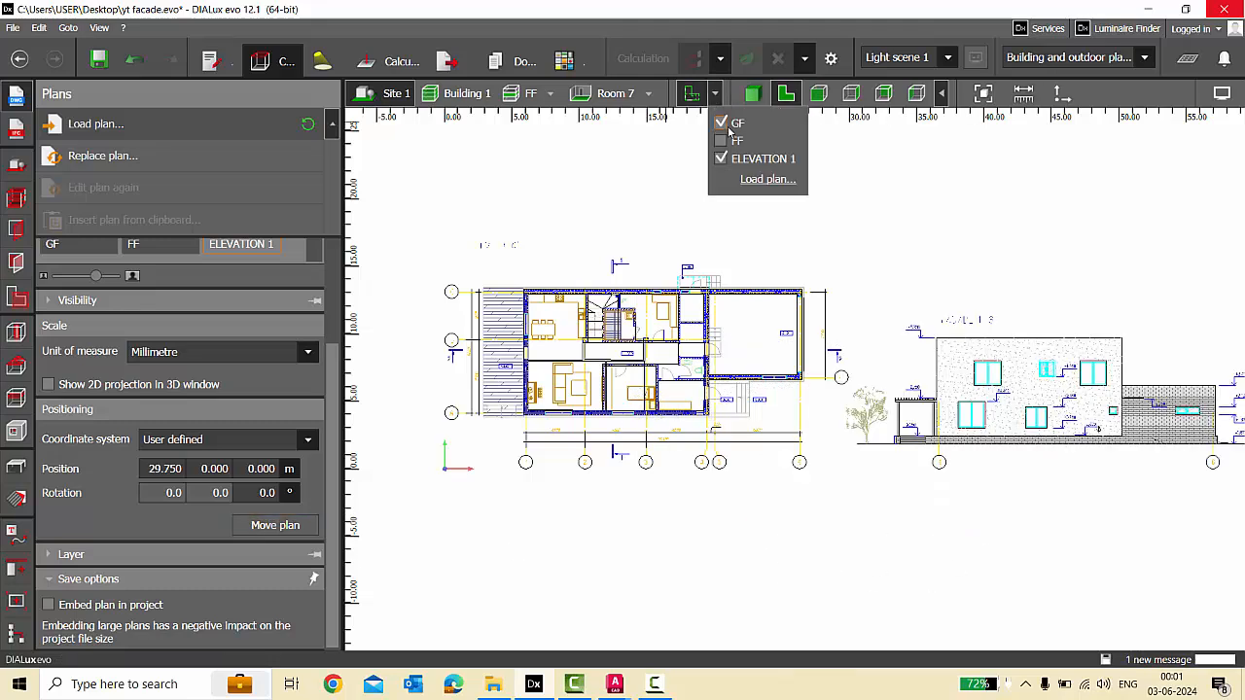
click(724, 128)
click(715, 93)
click(721, 125)
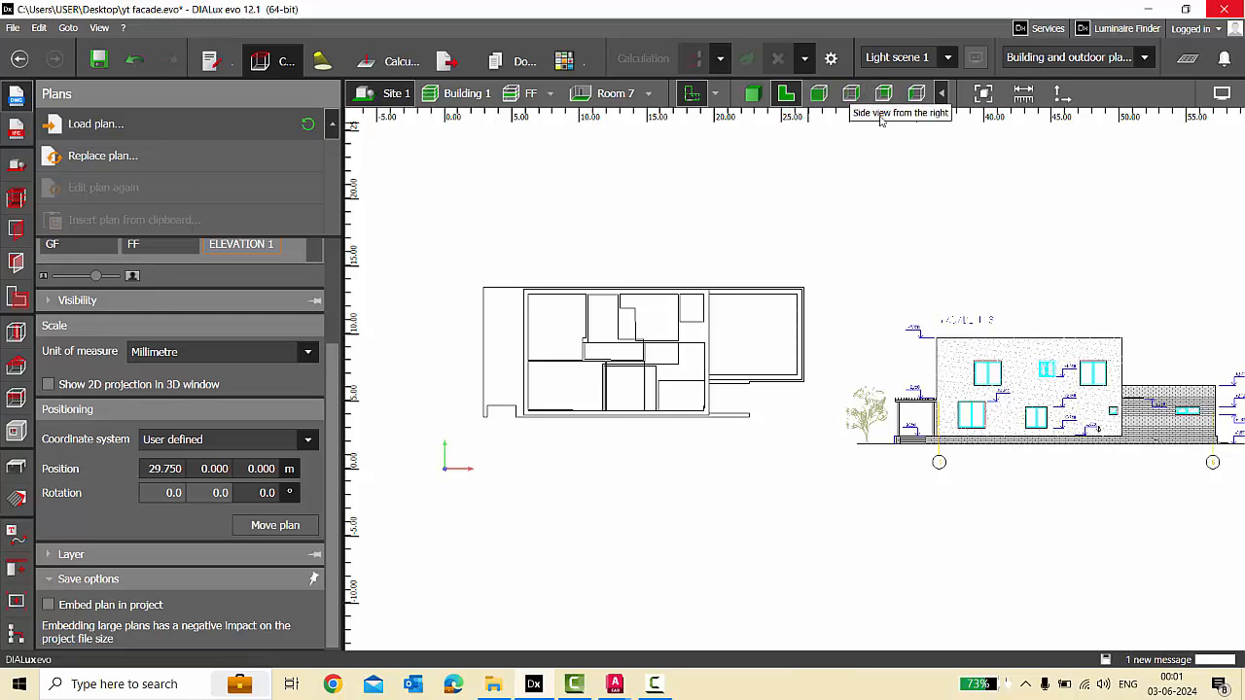
Compare the building and the flat elevation plan in the 3D, front, side and rear views.
click(754, 95)
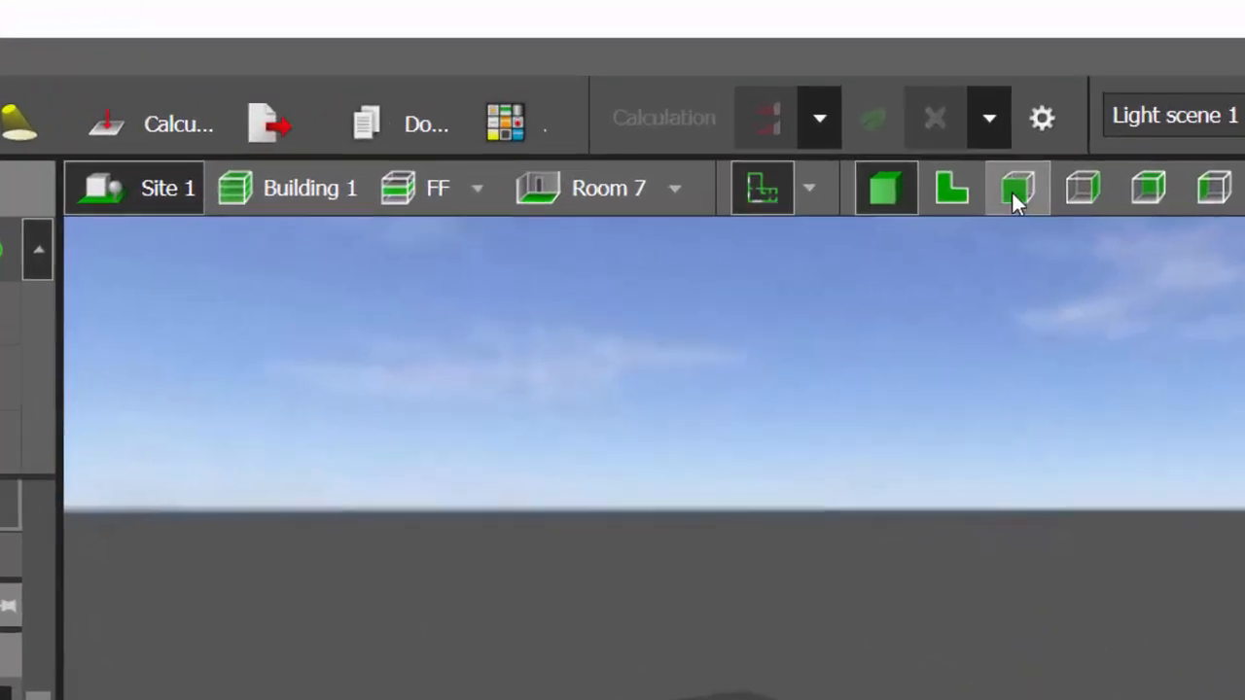
click(819, 97)
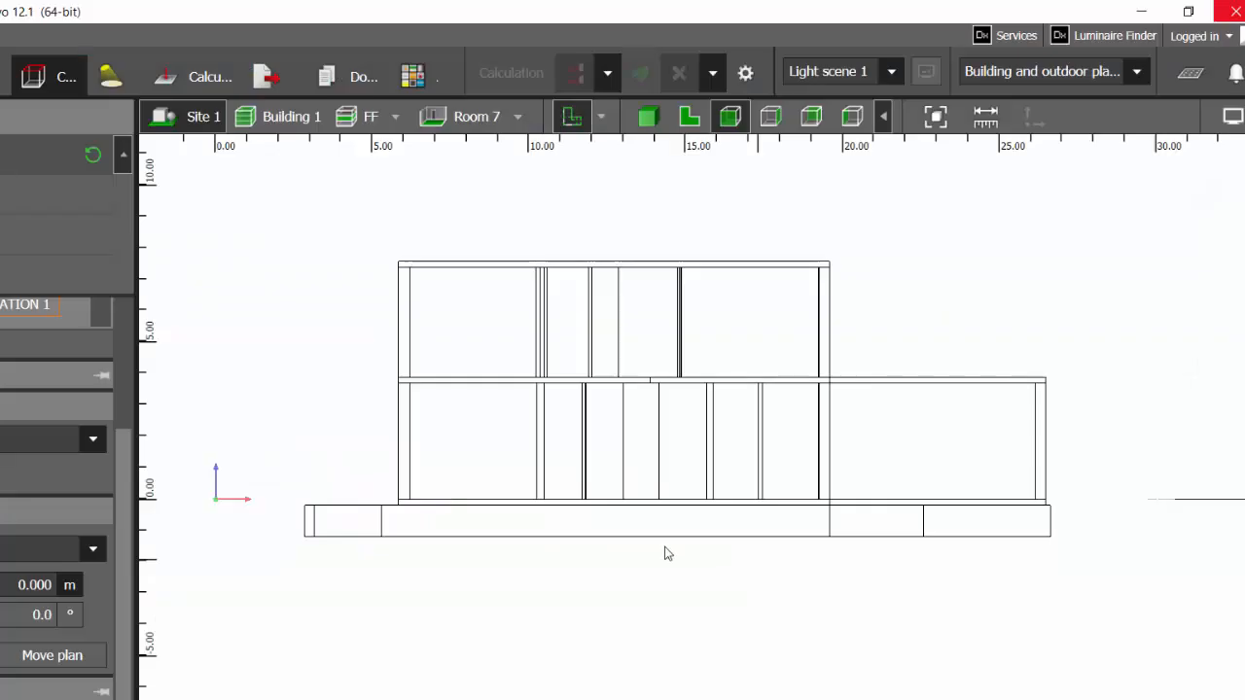
scroll(523, 470, down, 1)
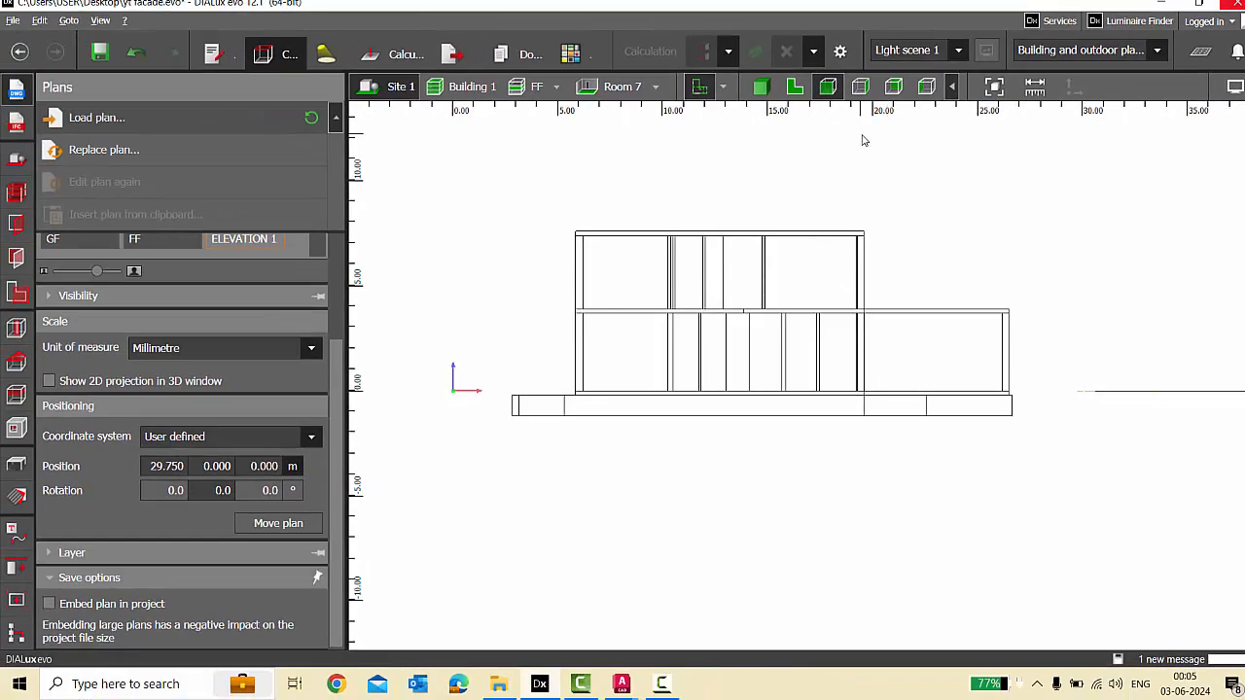
click(863, 88)
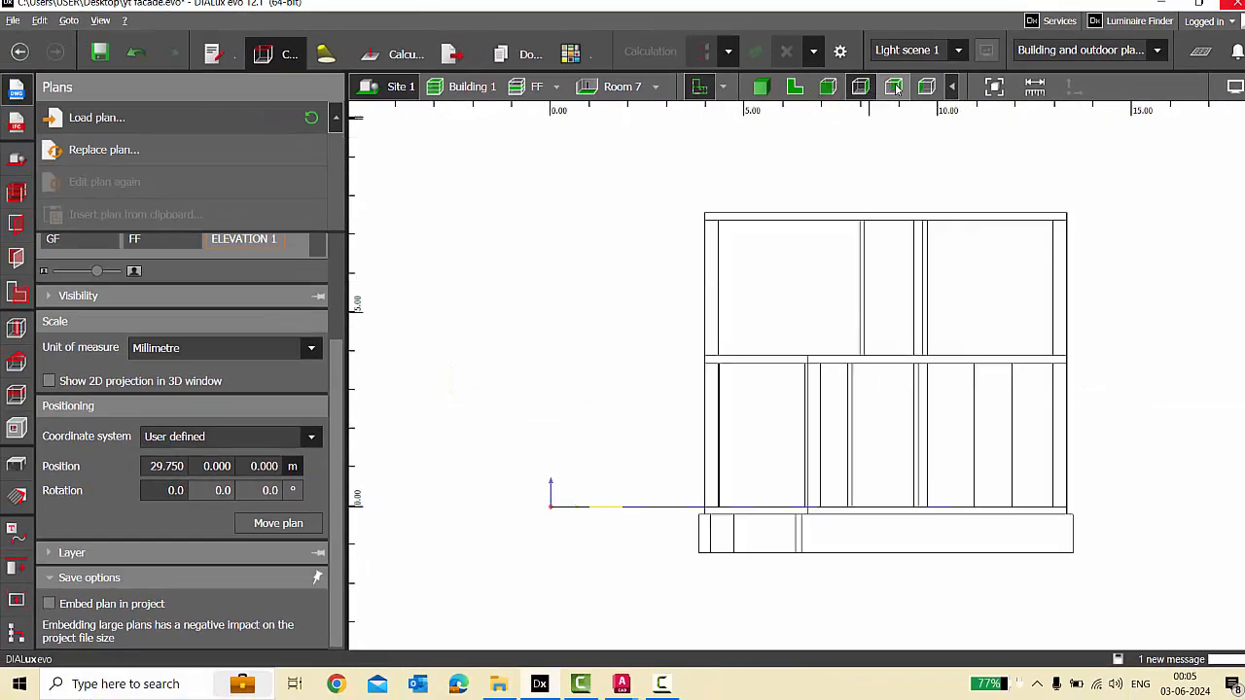
click(896, 88)
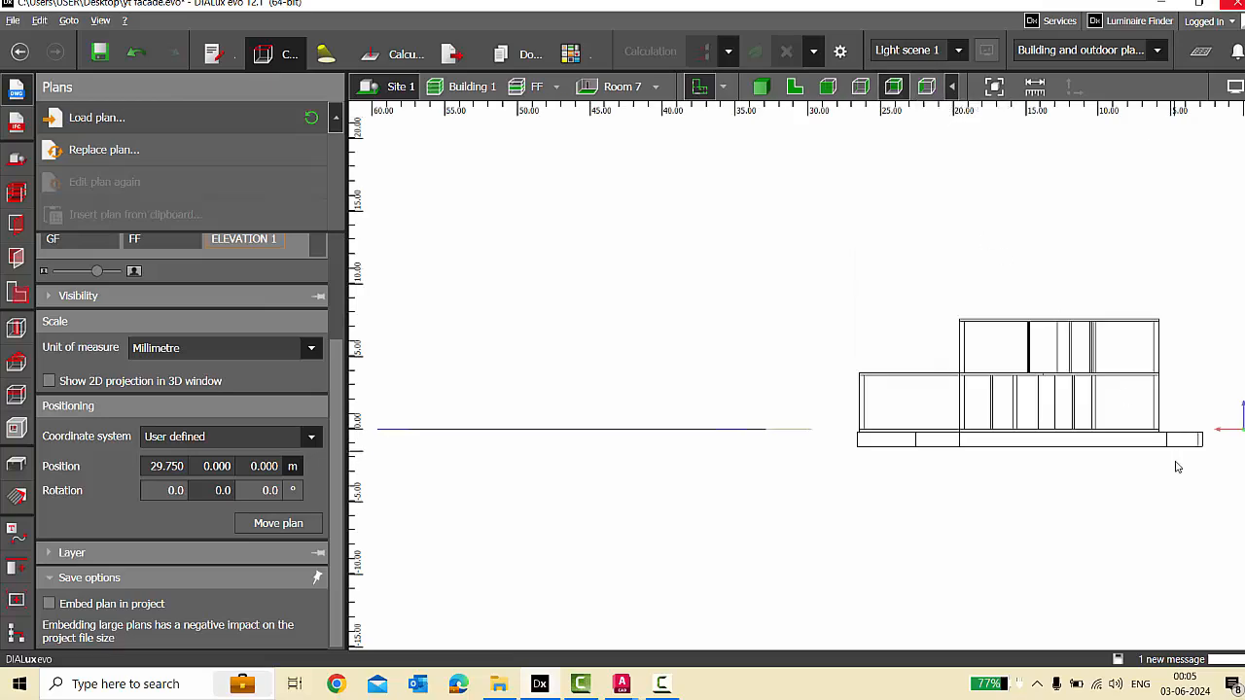
scroll(1174, 465, up, 2)
key(alt+Tab)
key(alt+Tab)
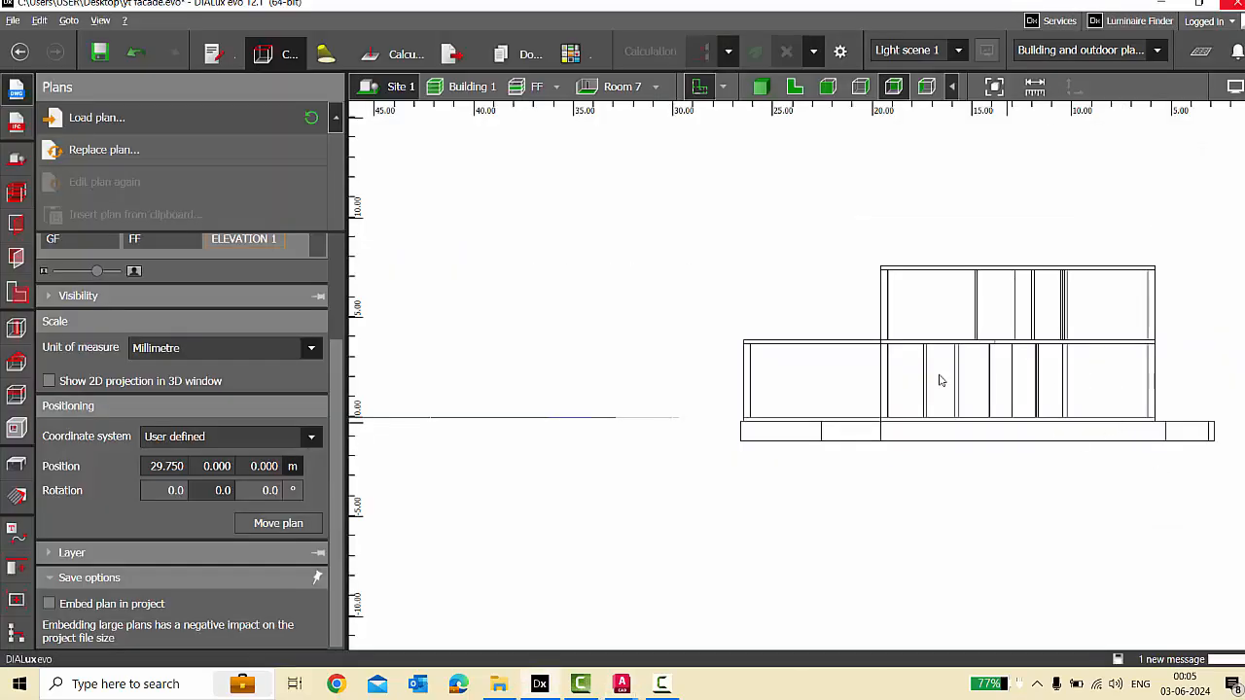
Show the model in front view and align the ELEVATION 1 plan to that view.
click(828, 86)
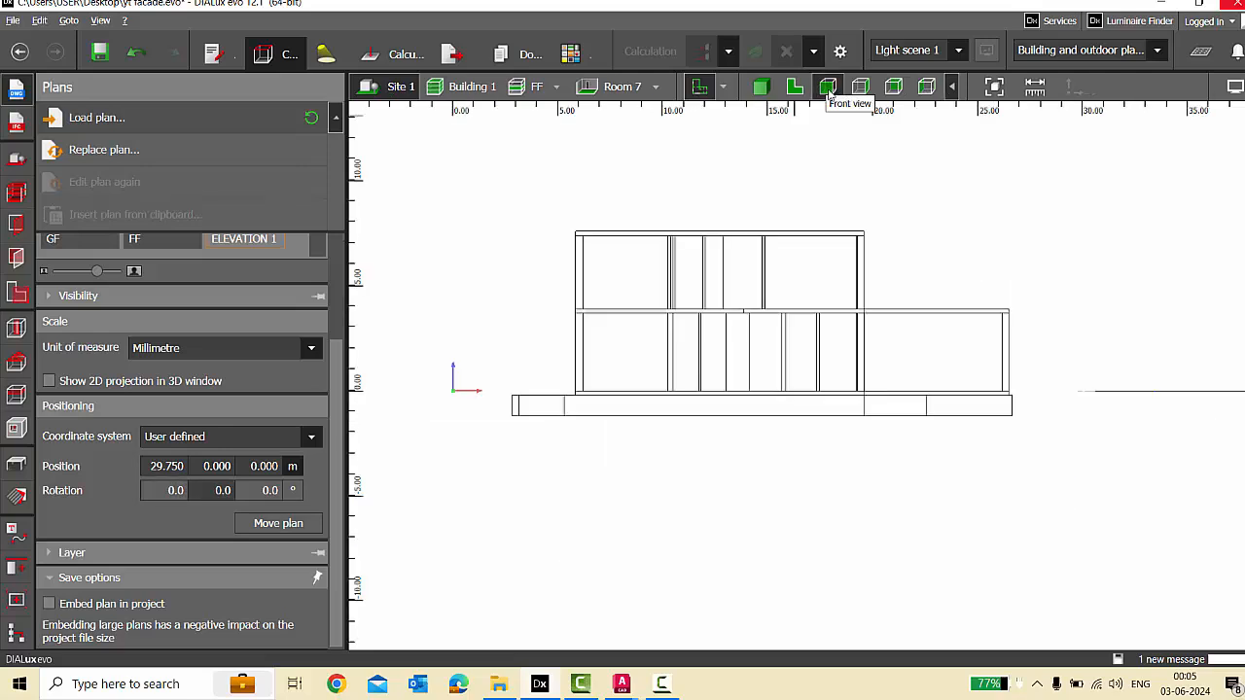
scroll(248, 496, up, 2)
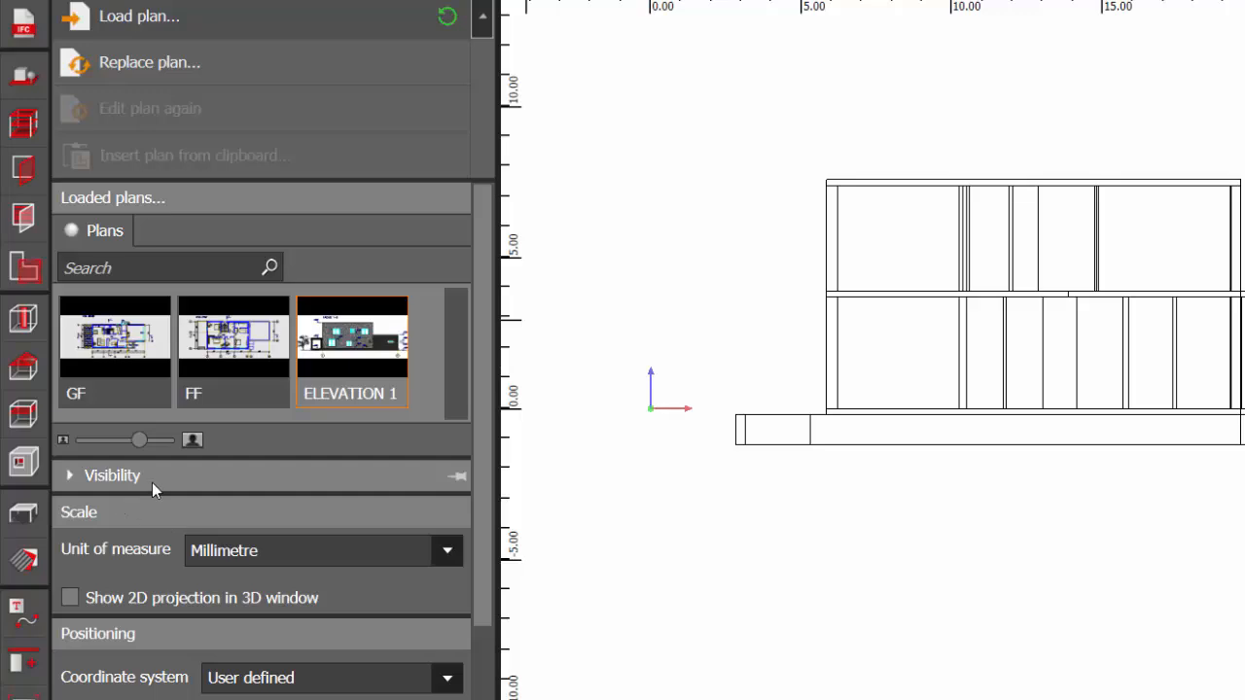
click(152, 482)
click(443, 551)
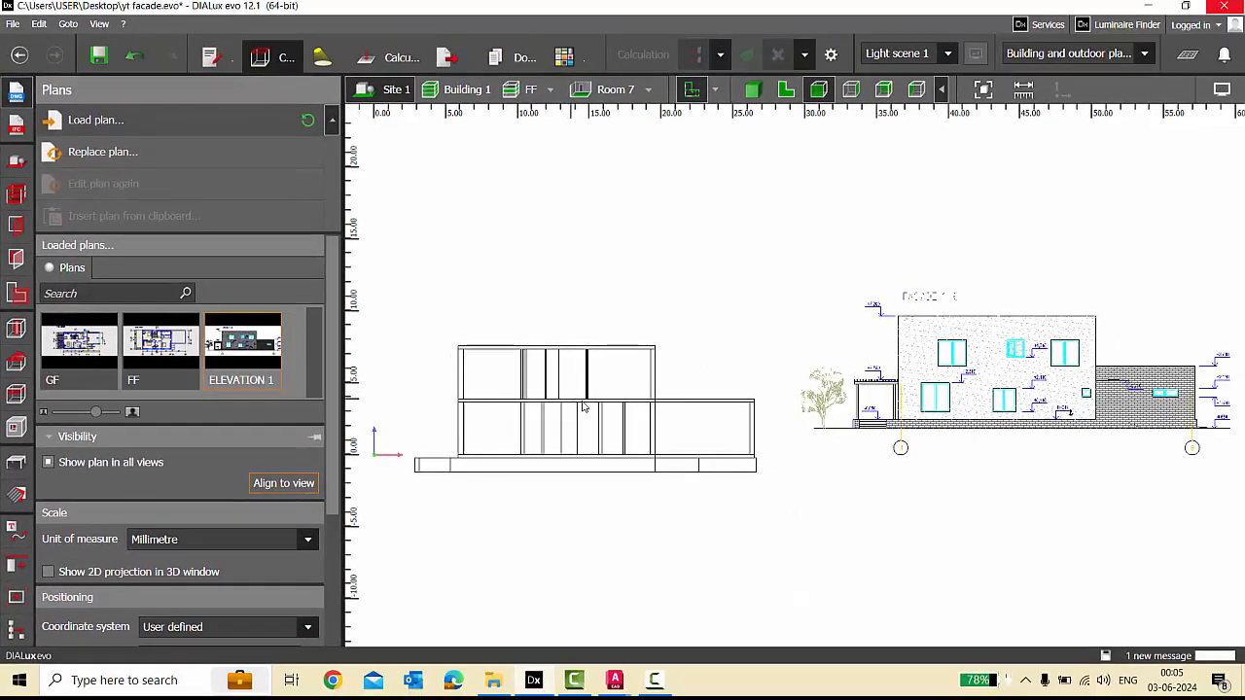
Move the ELEVATION 1 plan from the facade's upper-left roof corner onto the matching upper-left corner of the building in front view.
scroll(543, 437, down, 1)
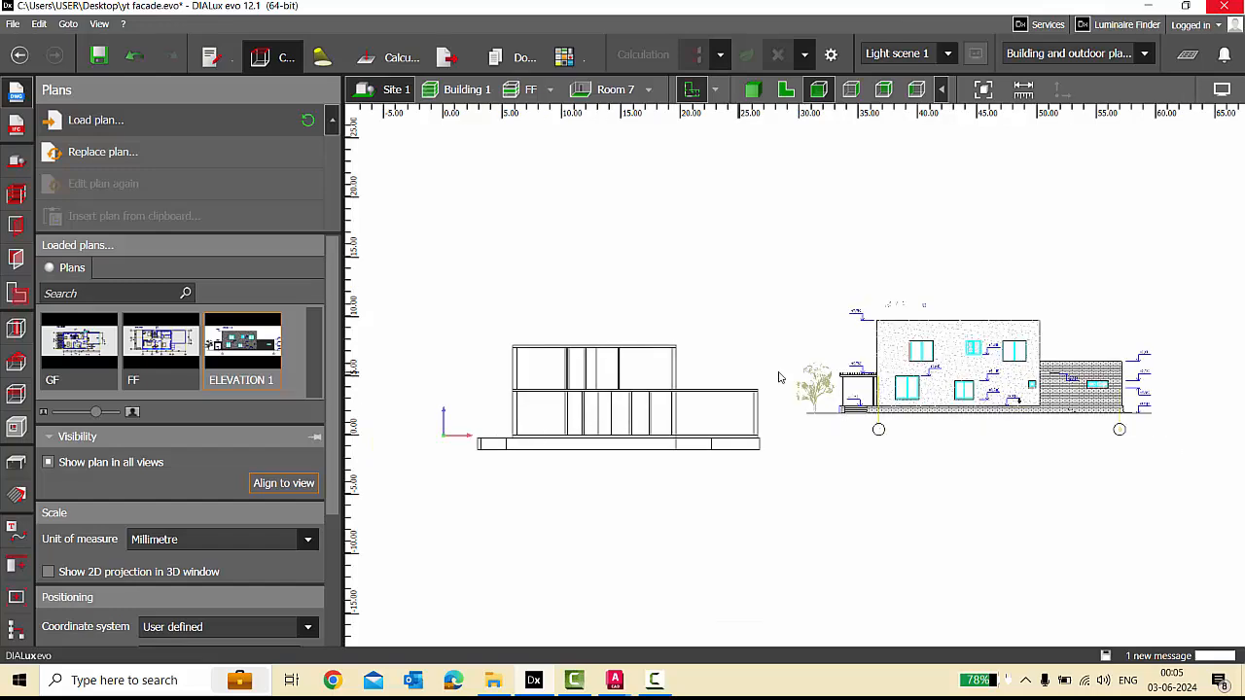
scroll(135, 541, down, 4)
click(272, 527)
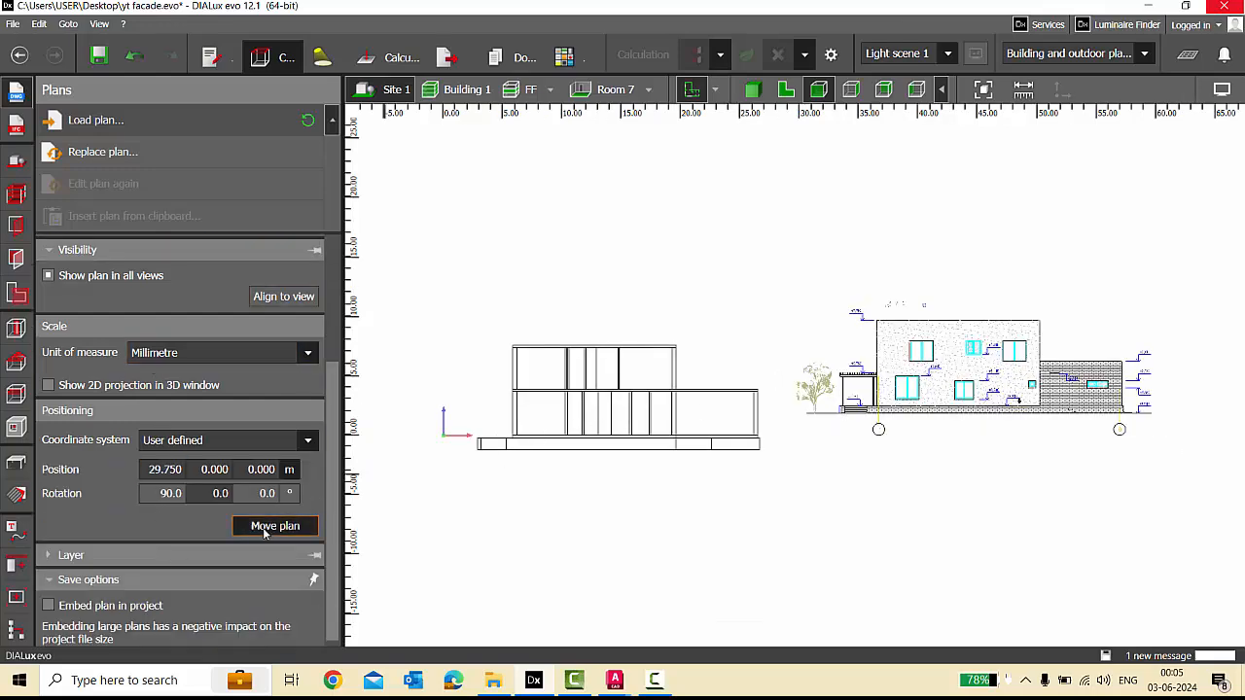
scroll(881, 337, up, 5)
scroll(881, 337, up, 5)
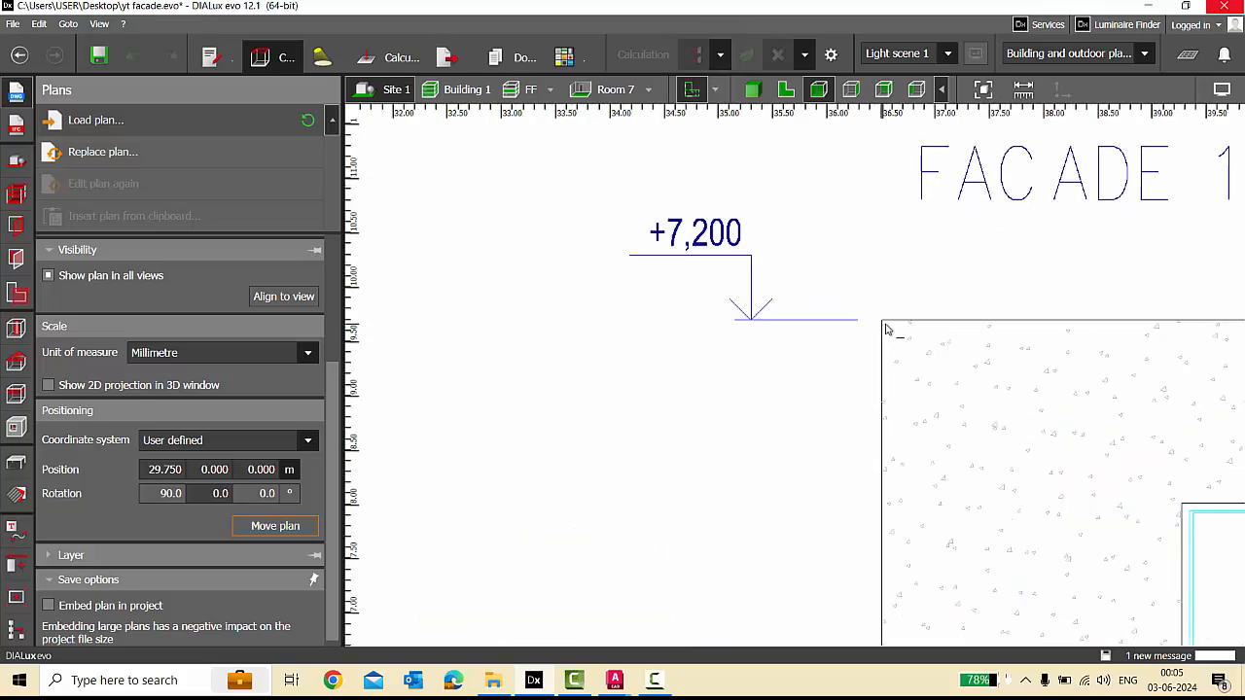
click(882, 324)
scroll(933, 292, down, 10)
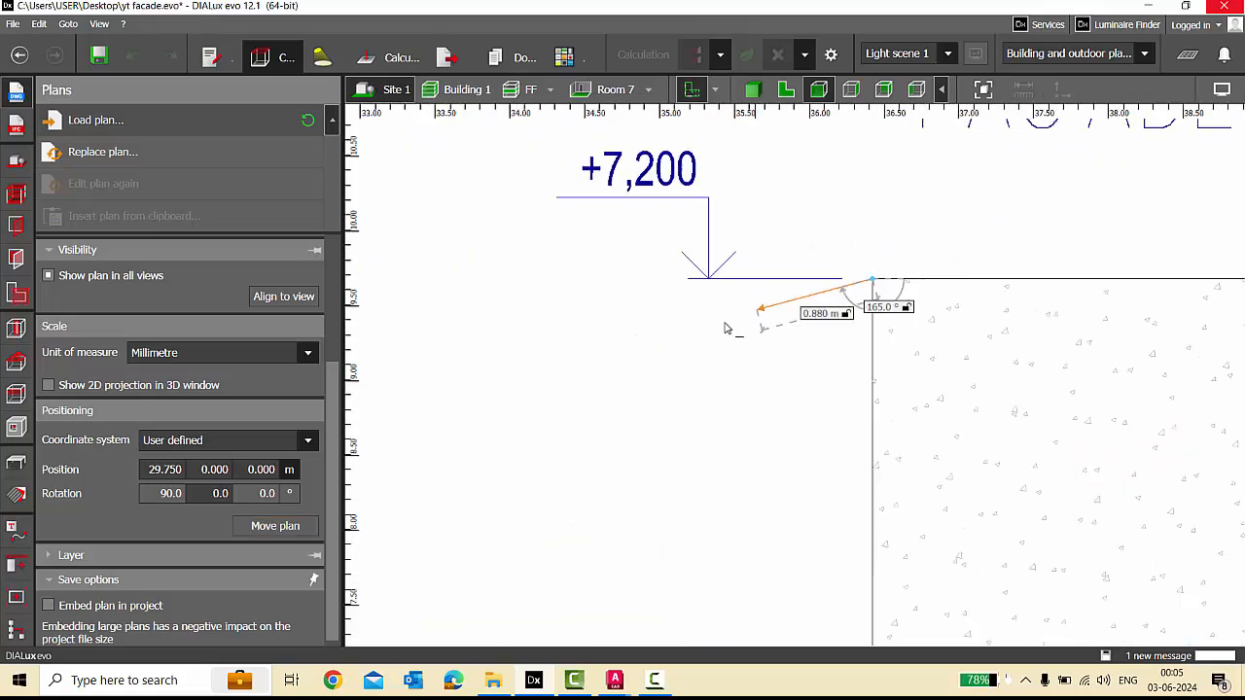
scroll(605, 266, up, 8)
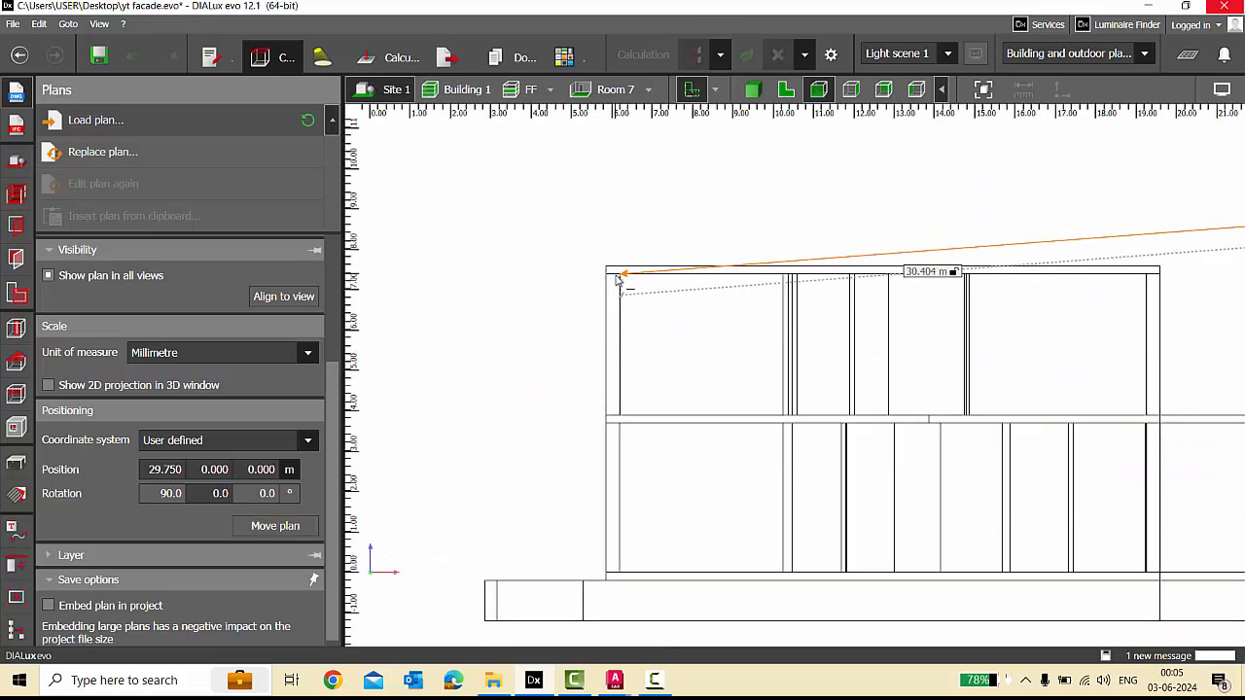
click(605, 266)
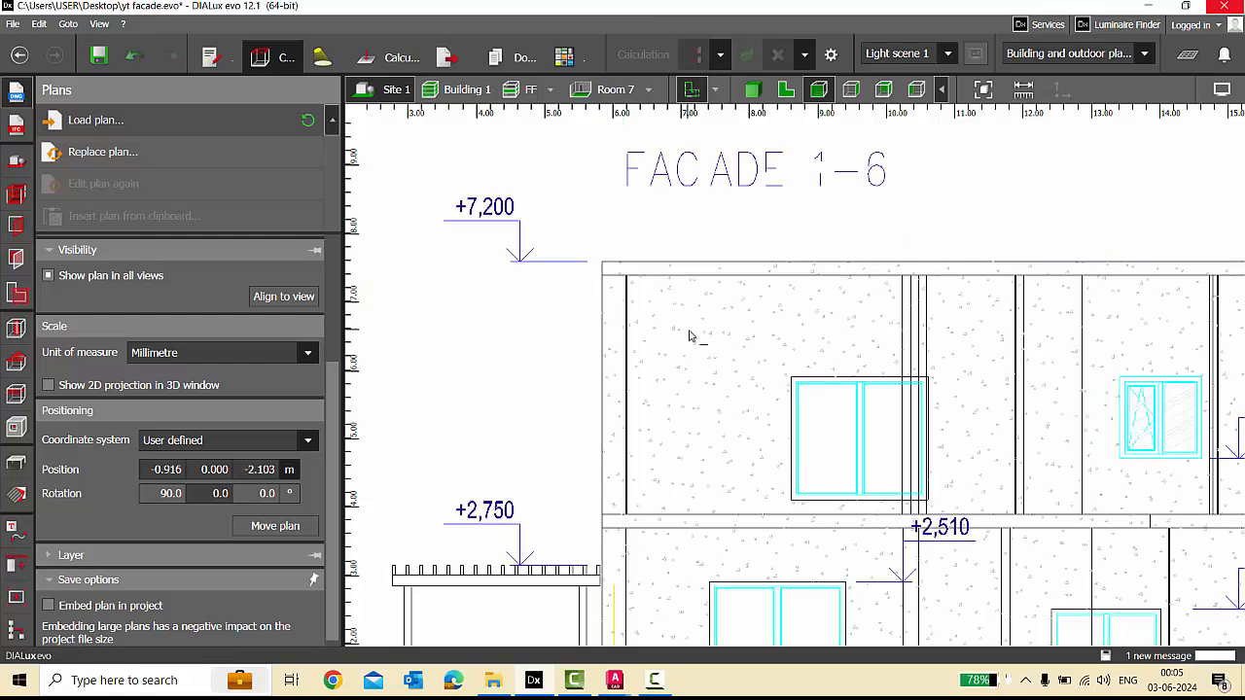
scroll(691, 334, down, 4)
scroll(671, 195, up, 2)
Select the base platform and raise it to Z -0.648 m, bringing its top to the upper line of the elevation's brick plinth.
click(715, 89)
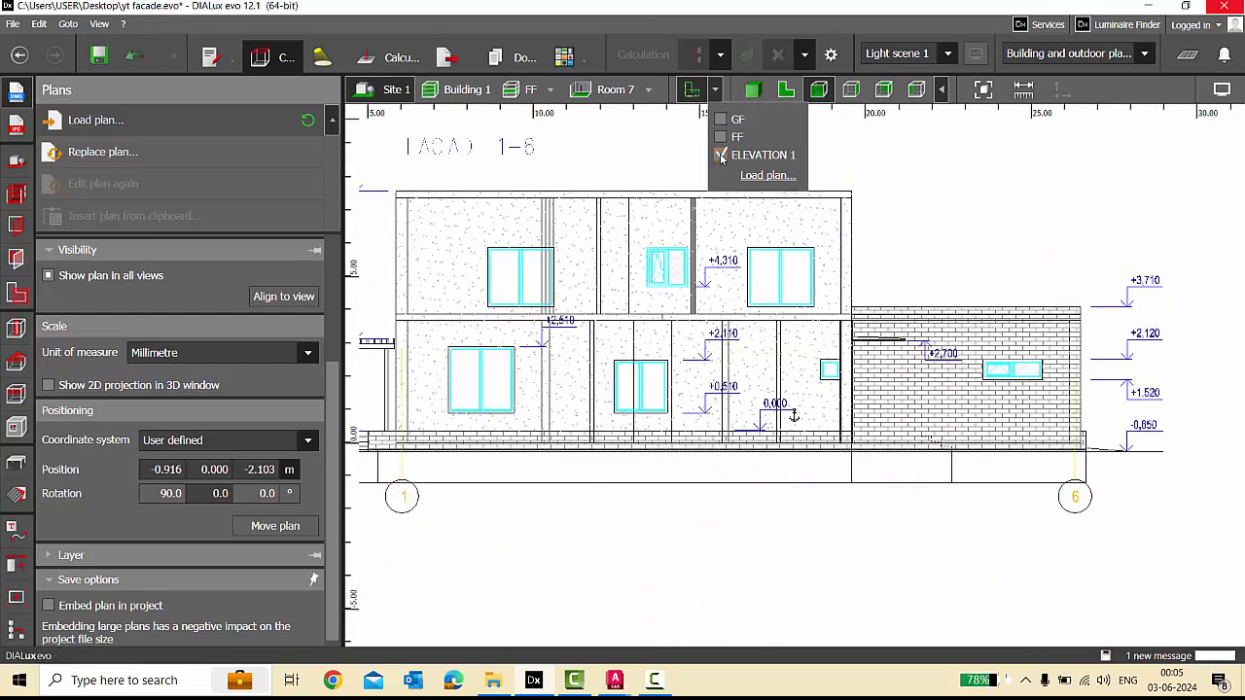
click(721, 155)
click(720, 156)
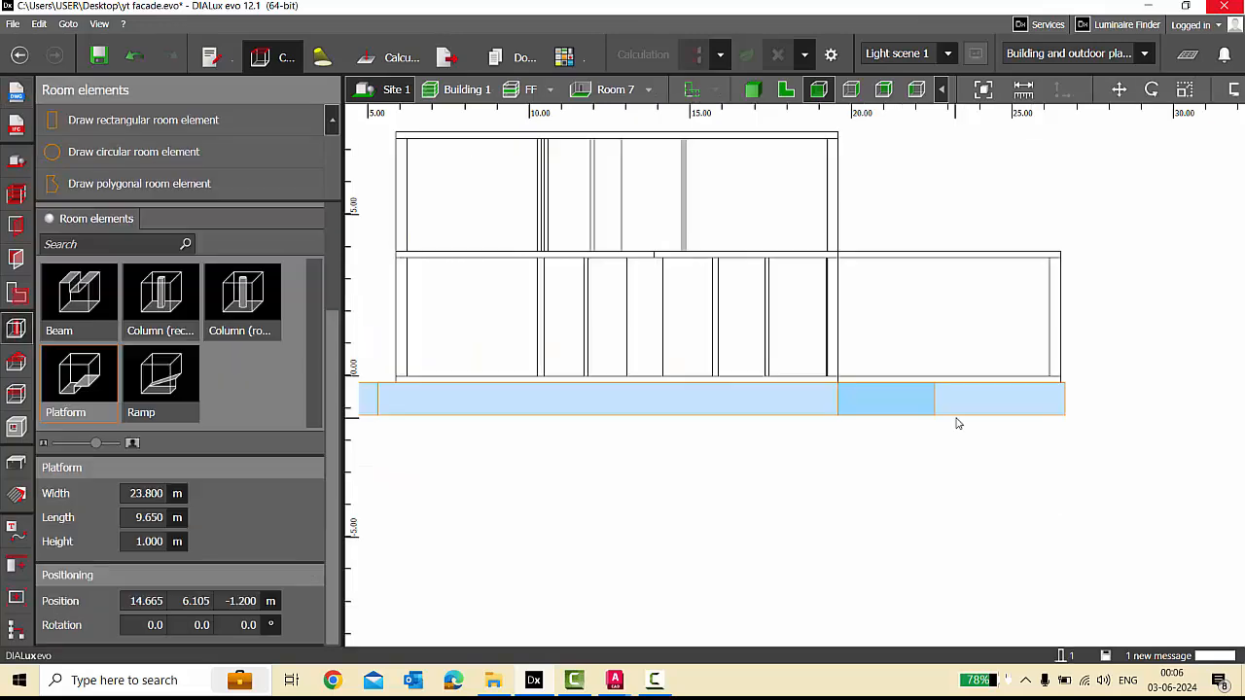
click(692, 89)
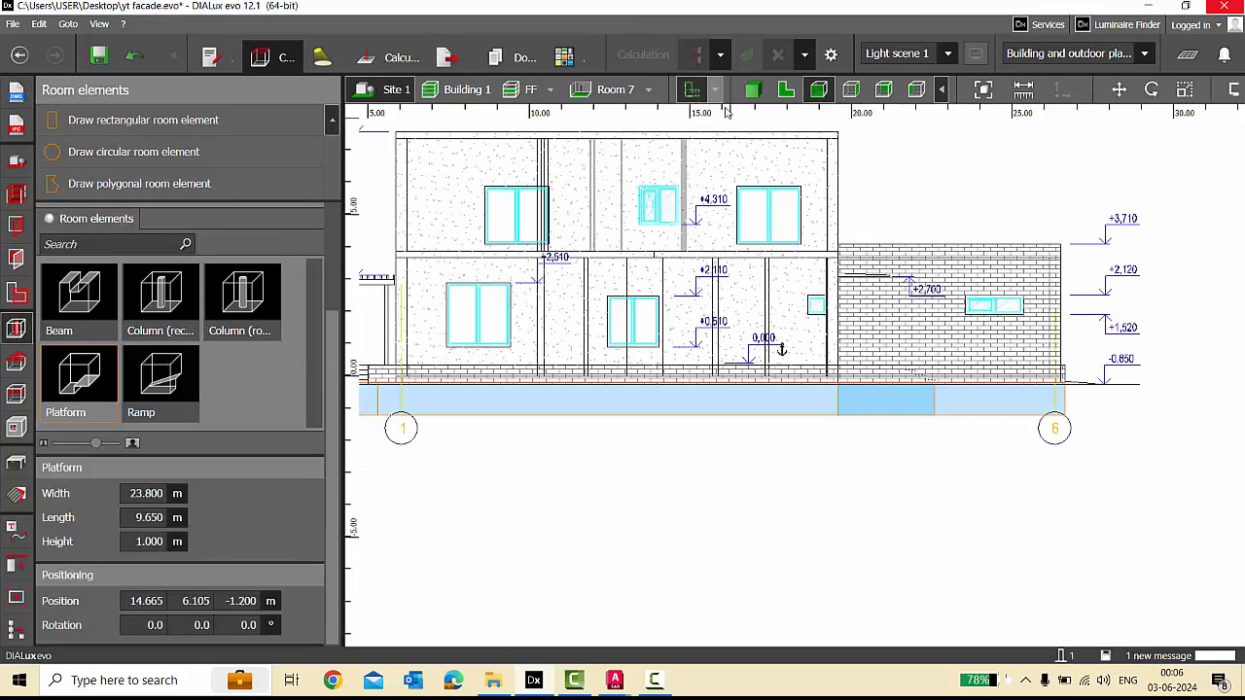
scroll(966, 411, up, 2)
scroll(696, 326, up, 4)
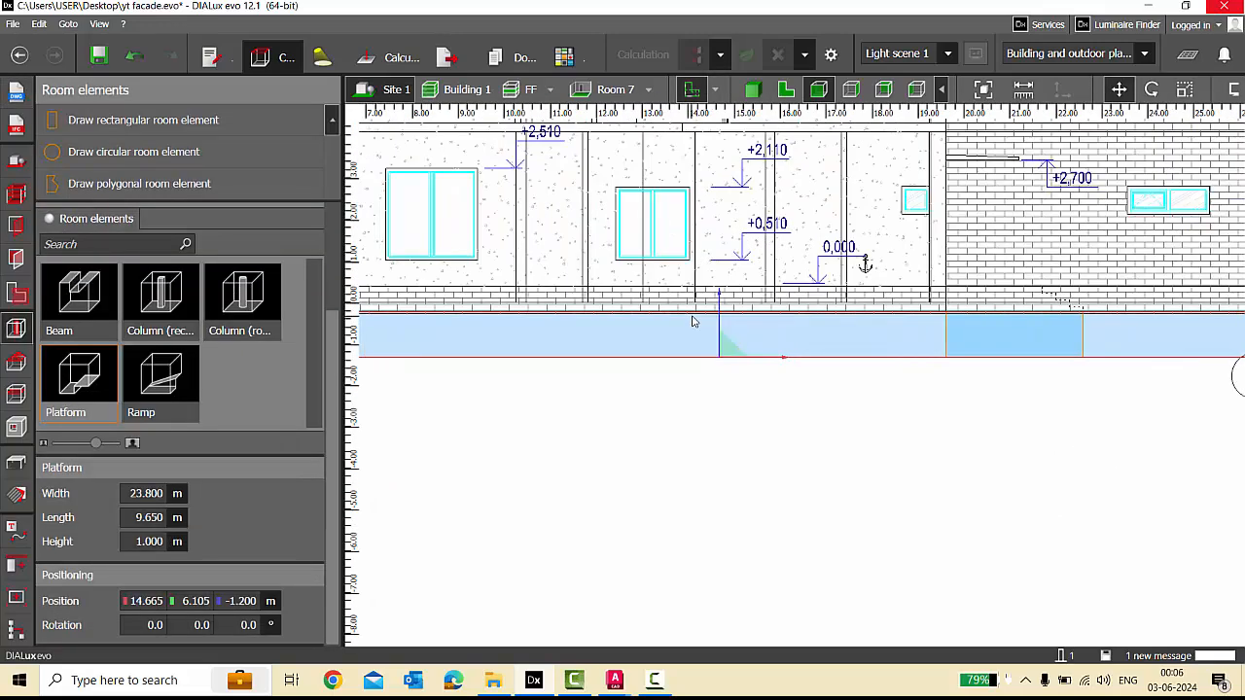
drag(713, 336, 714, 311)
scroll(714, 311, down, 2)
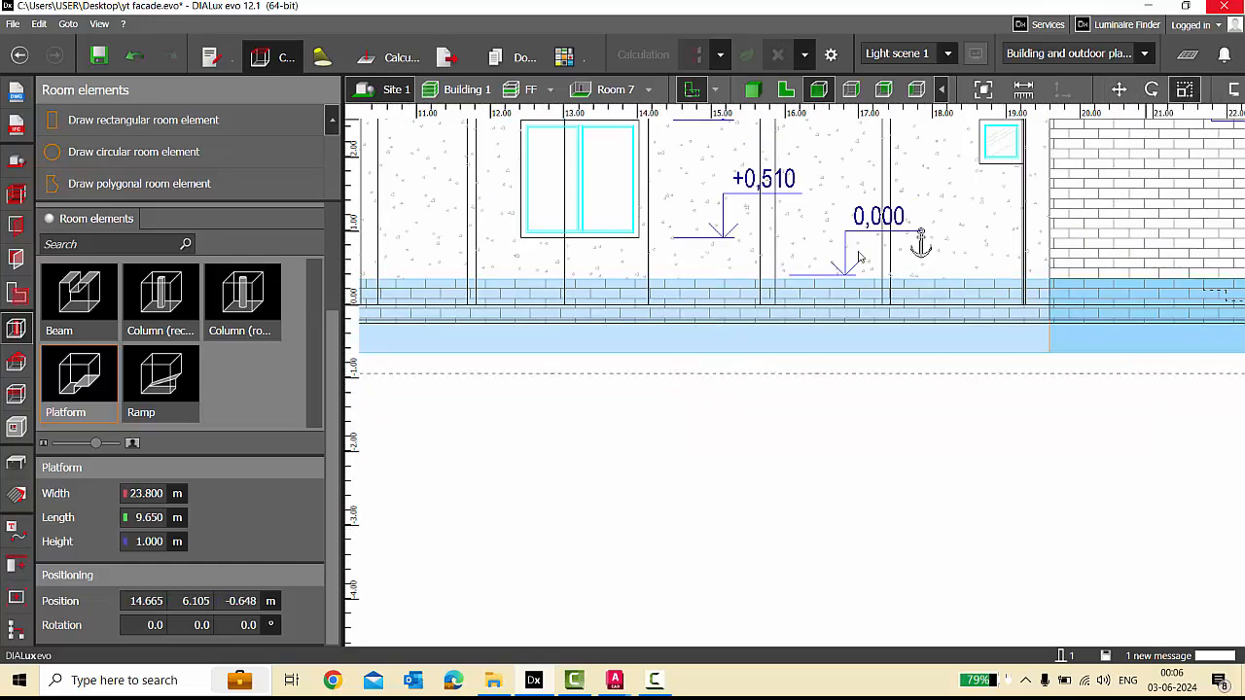
Raise the base platform's bottom edge to the lowest line of the elevation's brick plinth, and check the model in 3D.
scroll(700, 366, up, 2)
drag(725, 324, 727, 313)
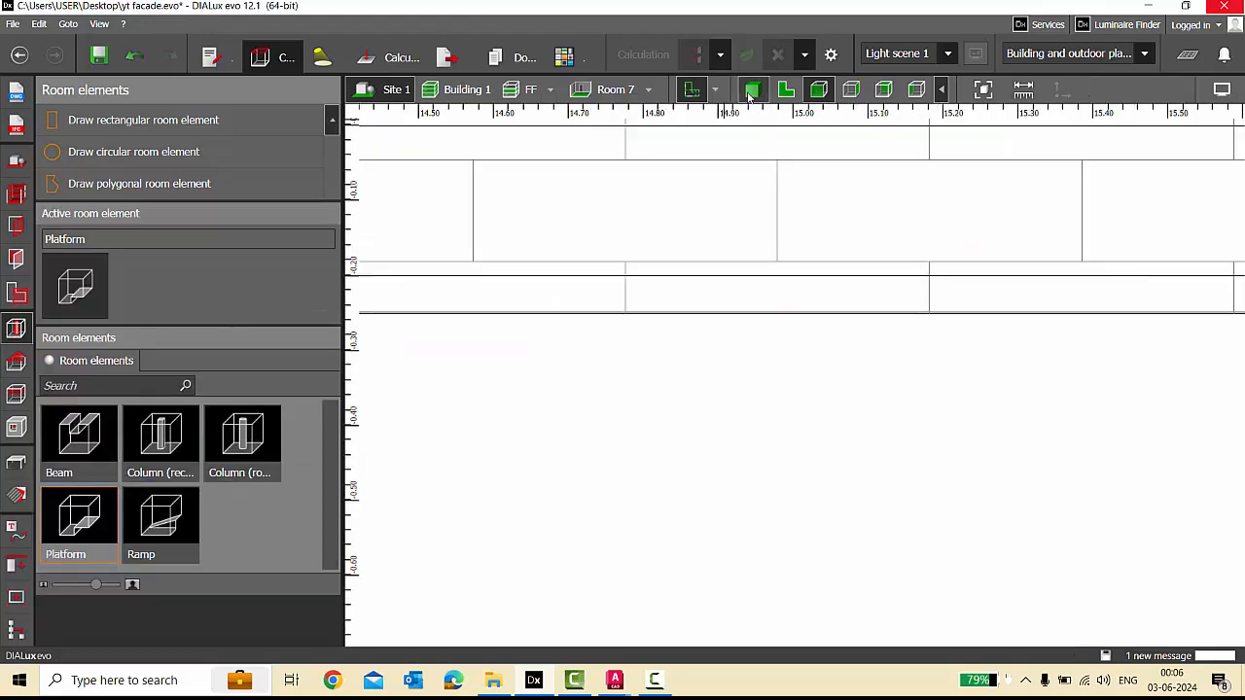
click(753, 89)
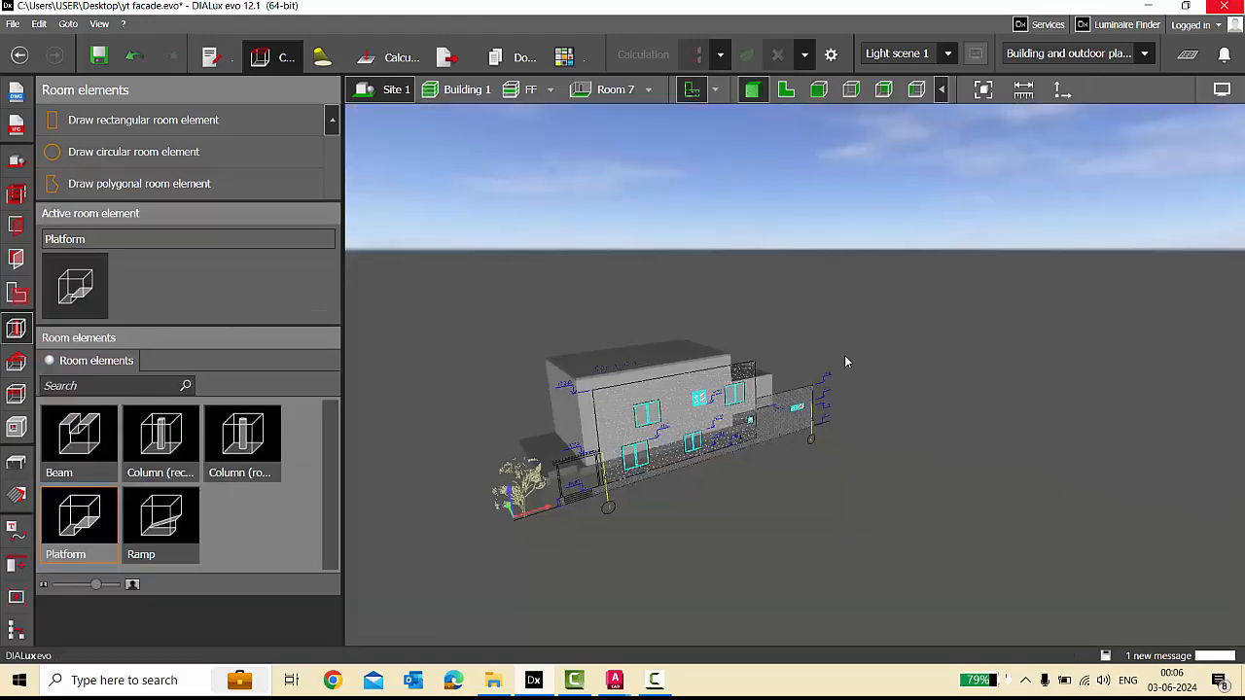
right_drag(844, 355, 759, 389)
scroll(618, 366, up, 3)
right_drag(773, 434, 828, 345)
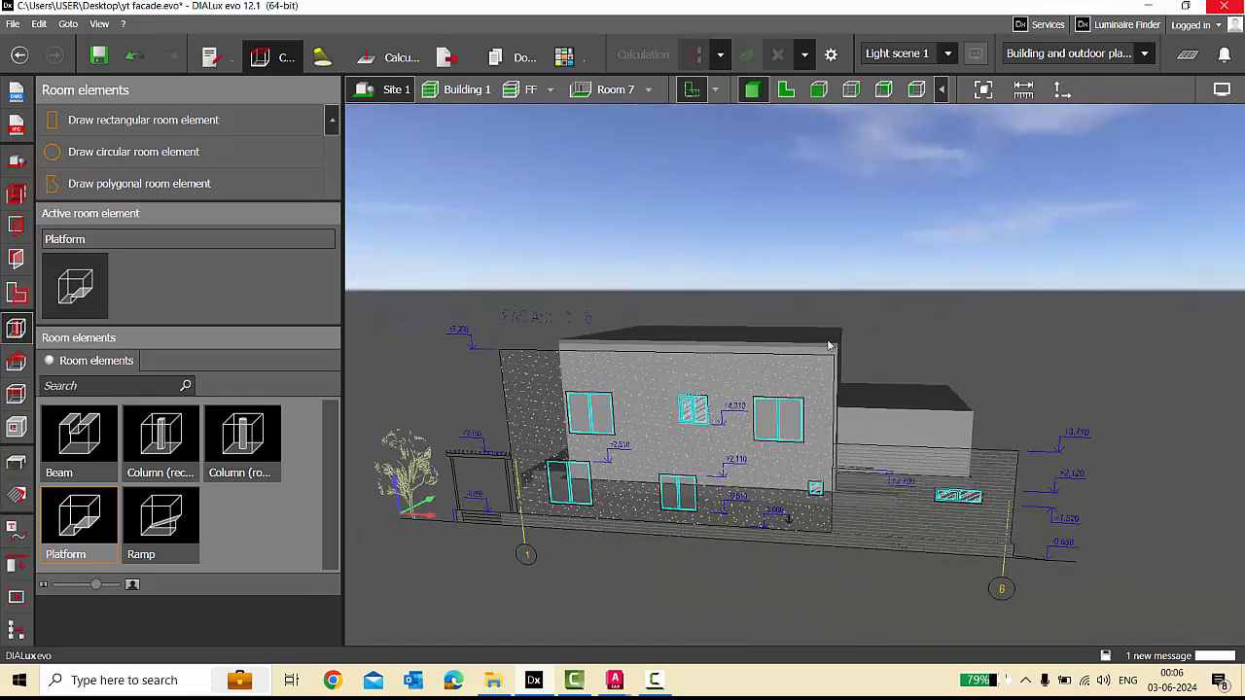
Move the ELEVATION 1 plan 3.969 m in floor plan view onto the building's front wall line, and save the project.
click(786, 89)
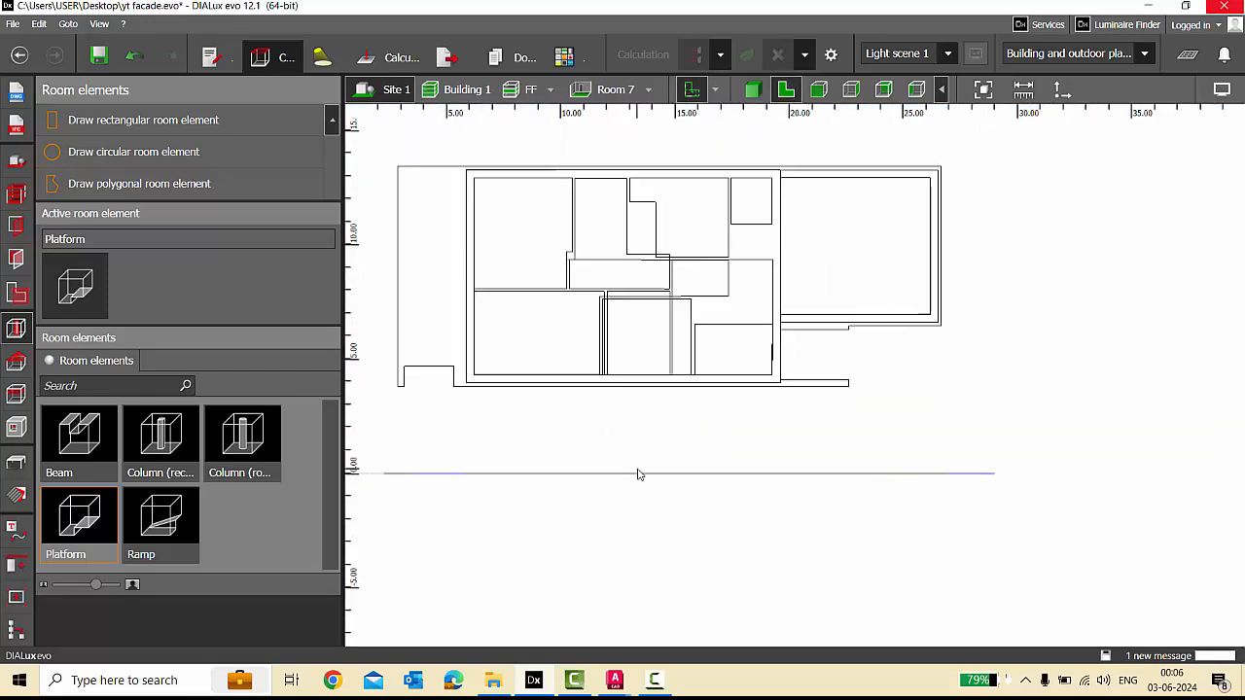
click(16, 93)
click(266, 548)
scroll(639, 480, up, 2)
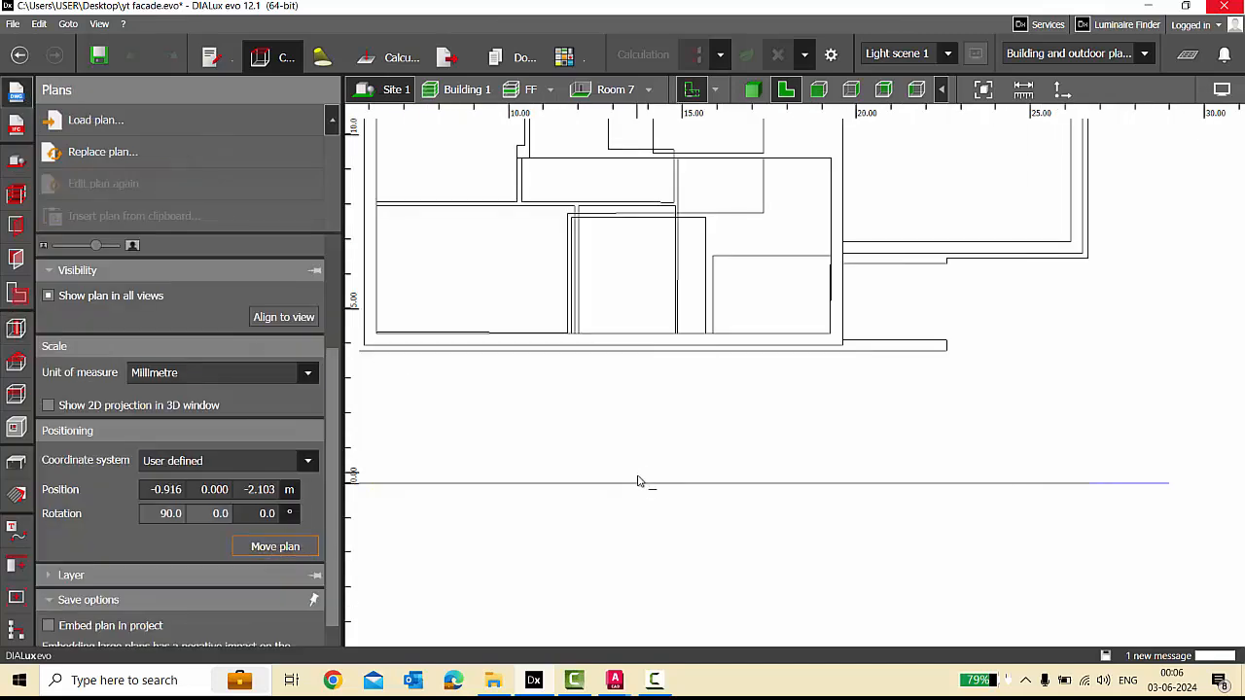
click(638, 485)
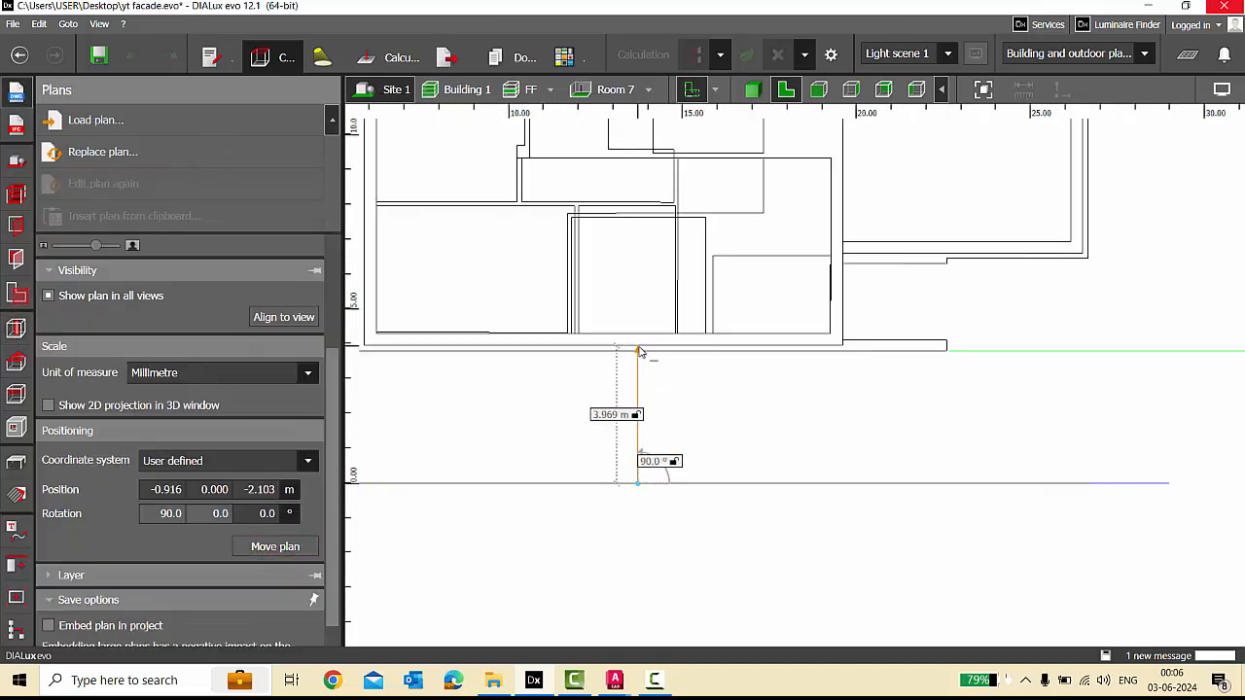
click(640, 351)
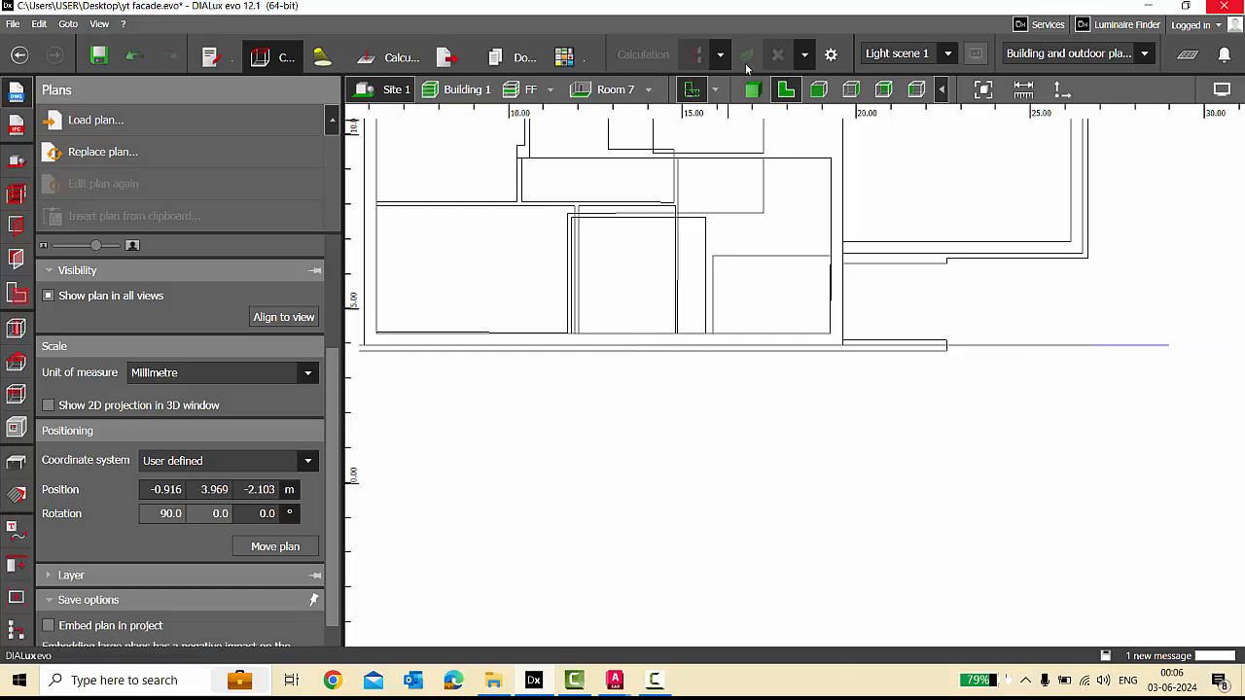
click(753, 92)
right_drag(614, 364, 556, 407)
scroll(723, 401, up, 5)
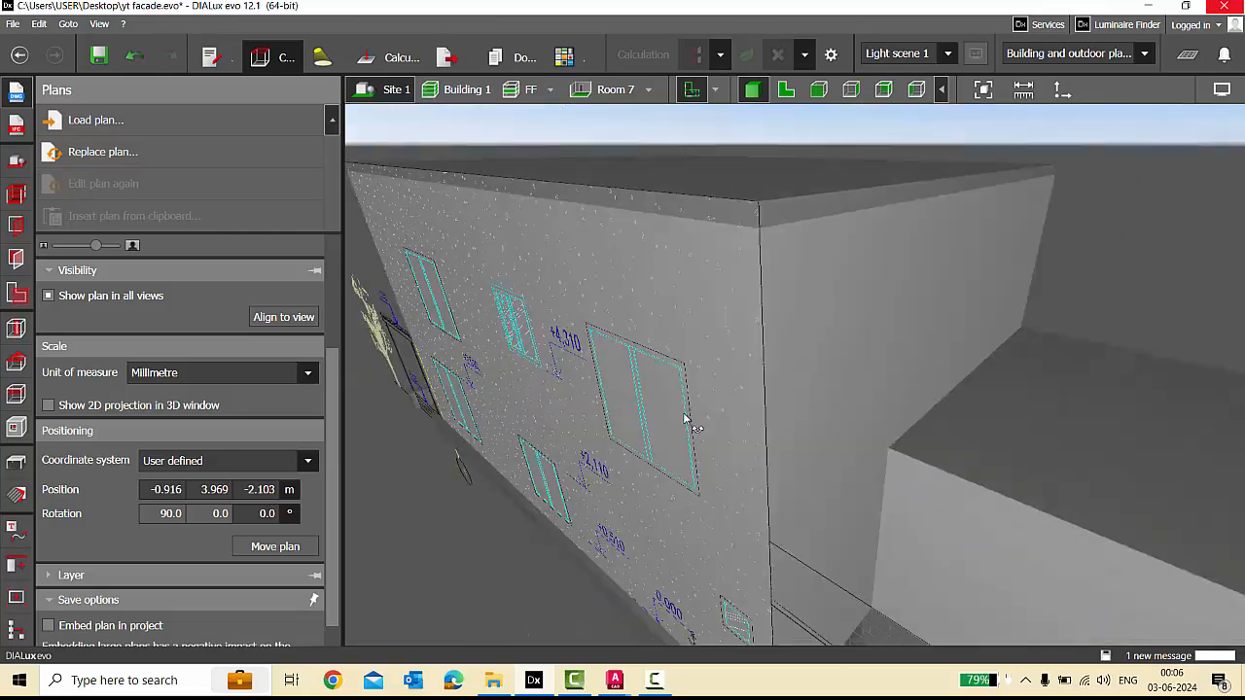
key(ctrl+s)
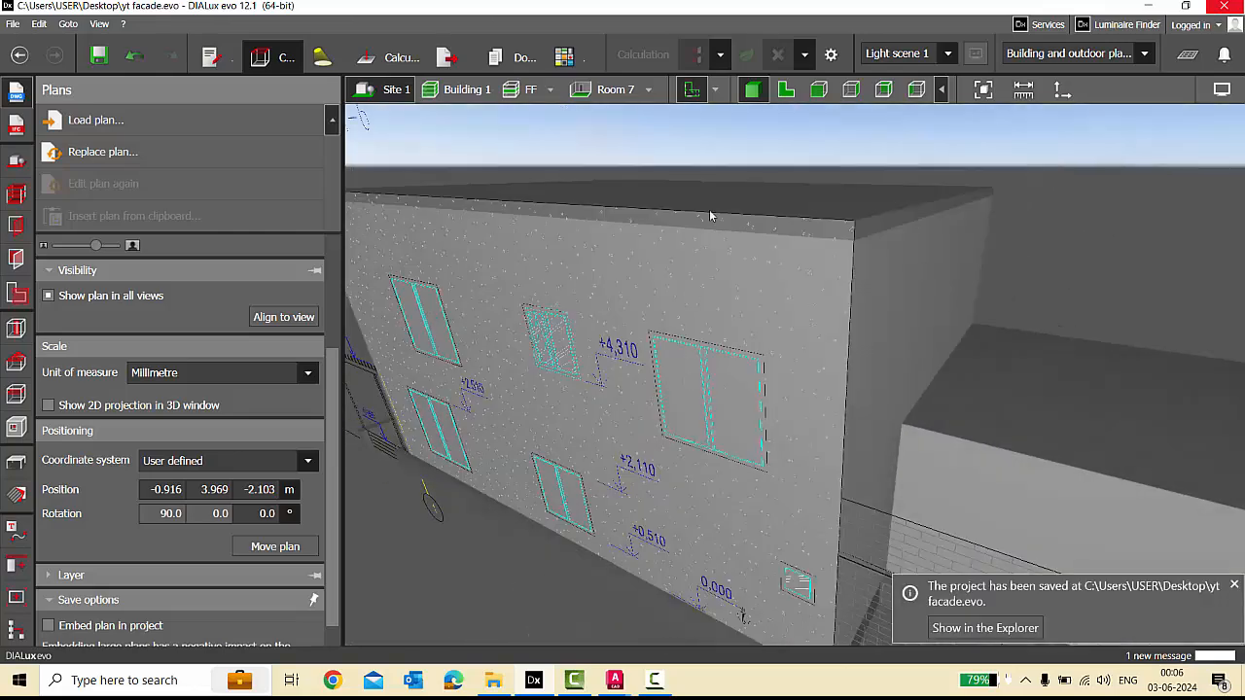
Draw a rectangular site floor element of about 32.1 by 15.3 m around the whole building in floor plan view.
click(786, 89)
click(15, 160)
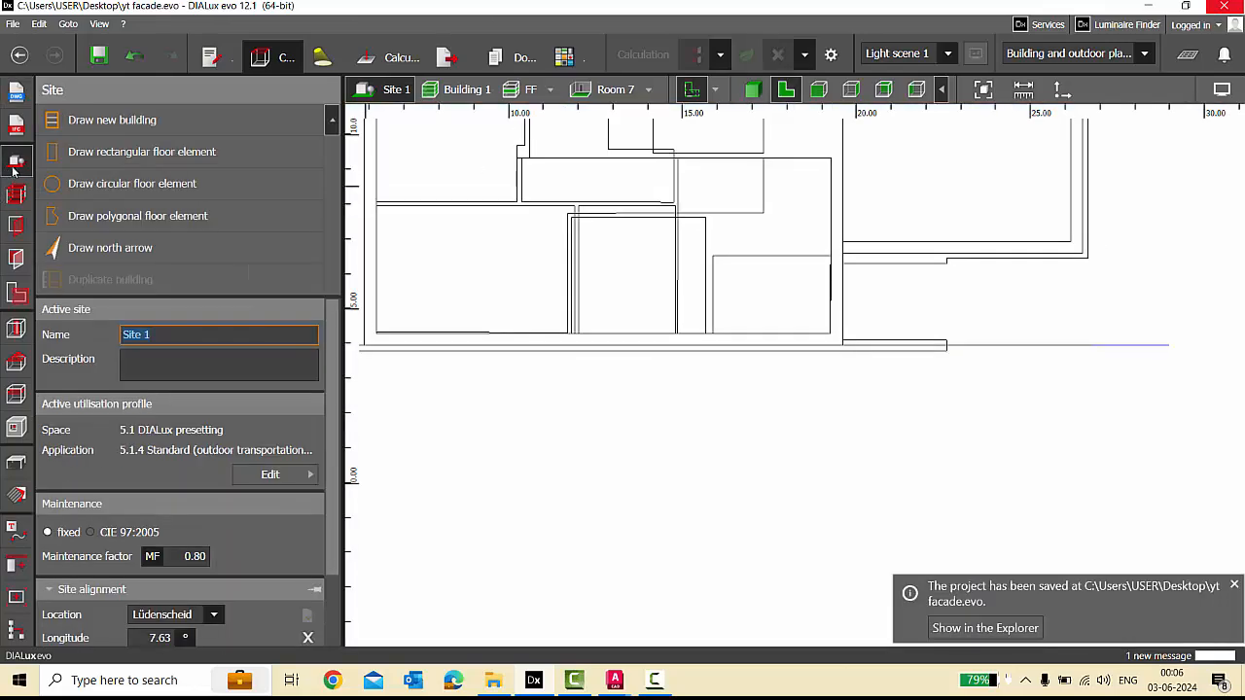
click(141, 155)
scroll(706, 348, down, 6)
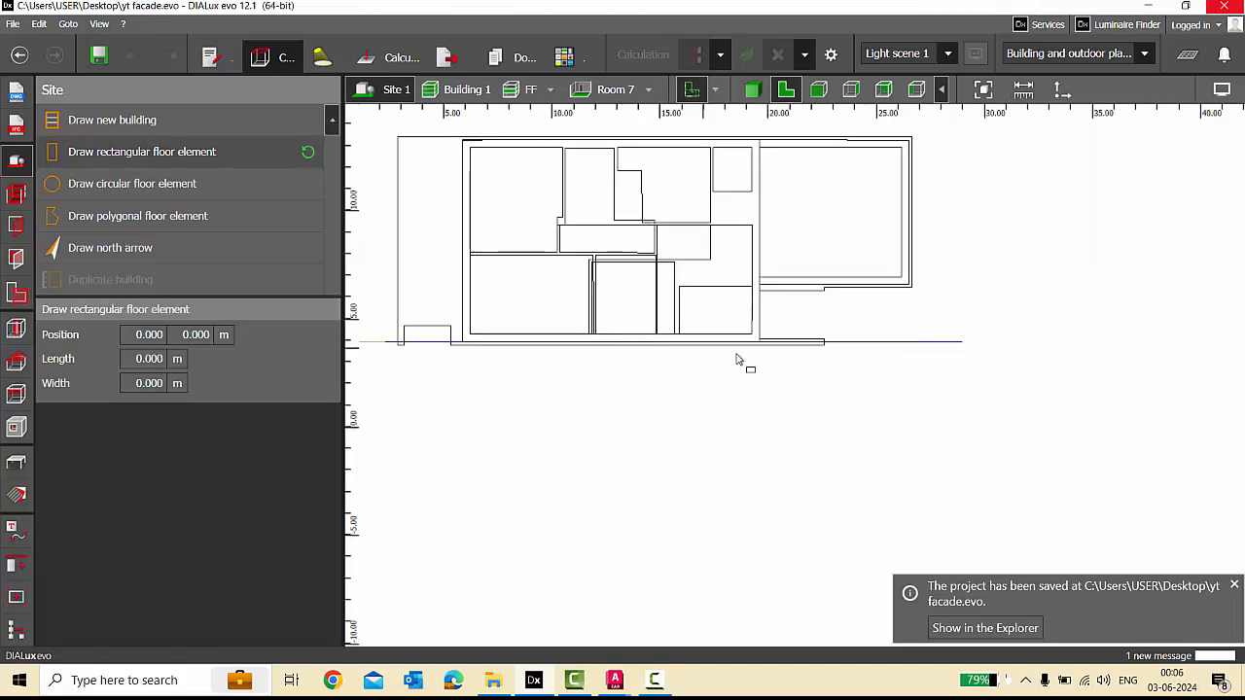
scroll(516, 216, up, 2)
click(490, 212)
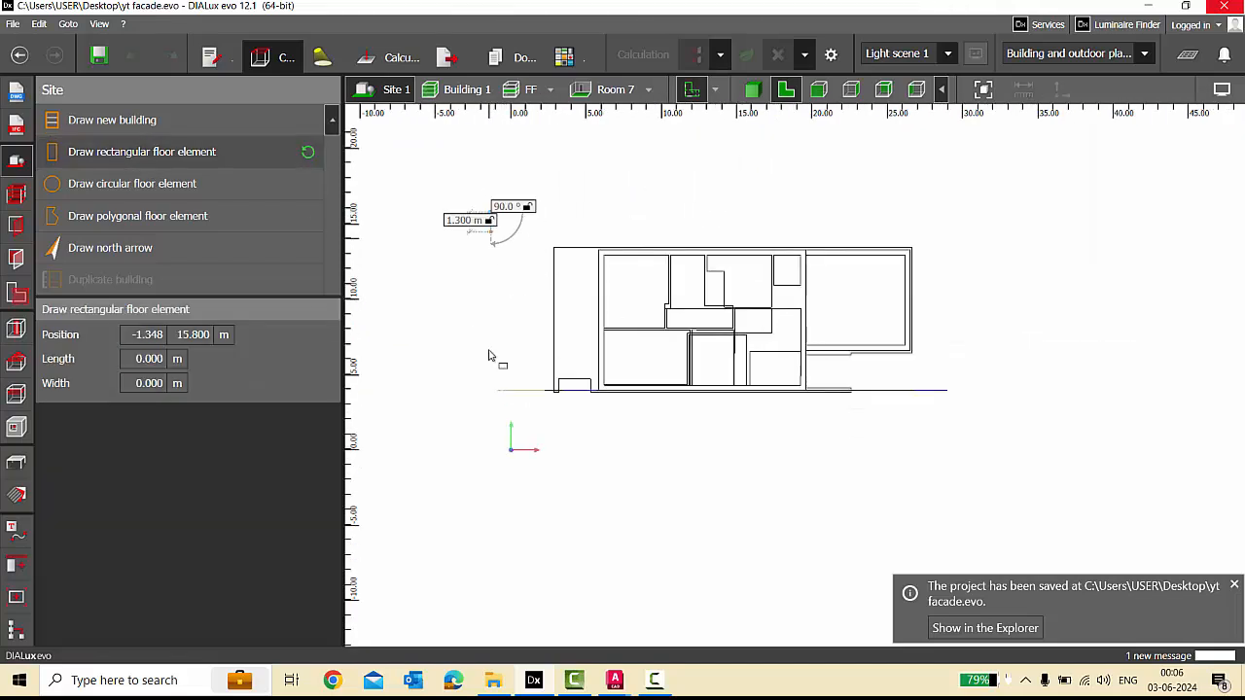
click(491, 443)
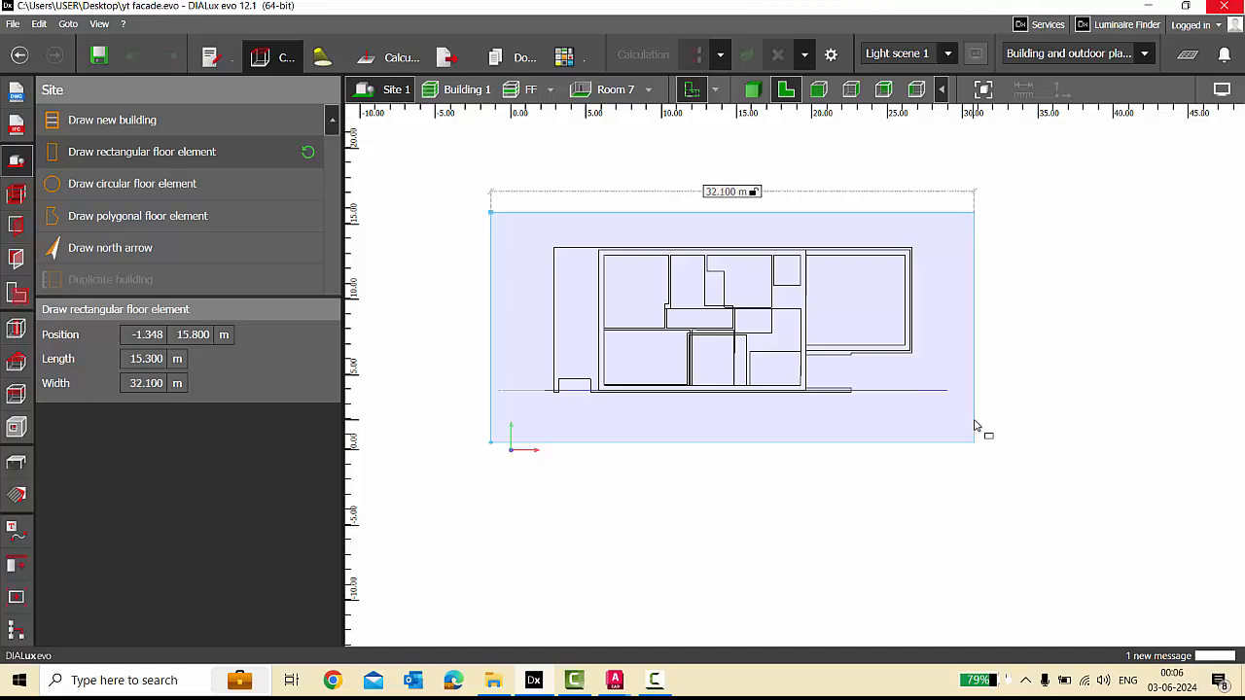
click(976, 425)
click(990, 401)
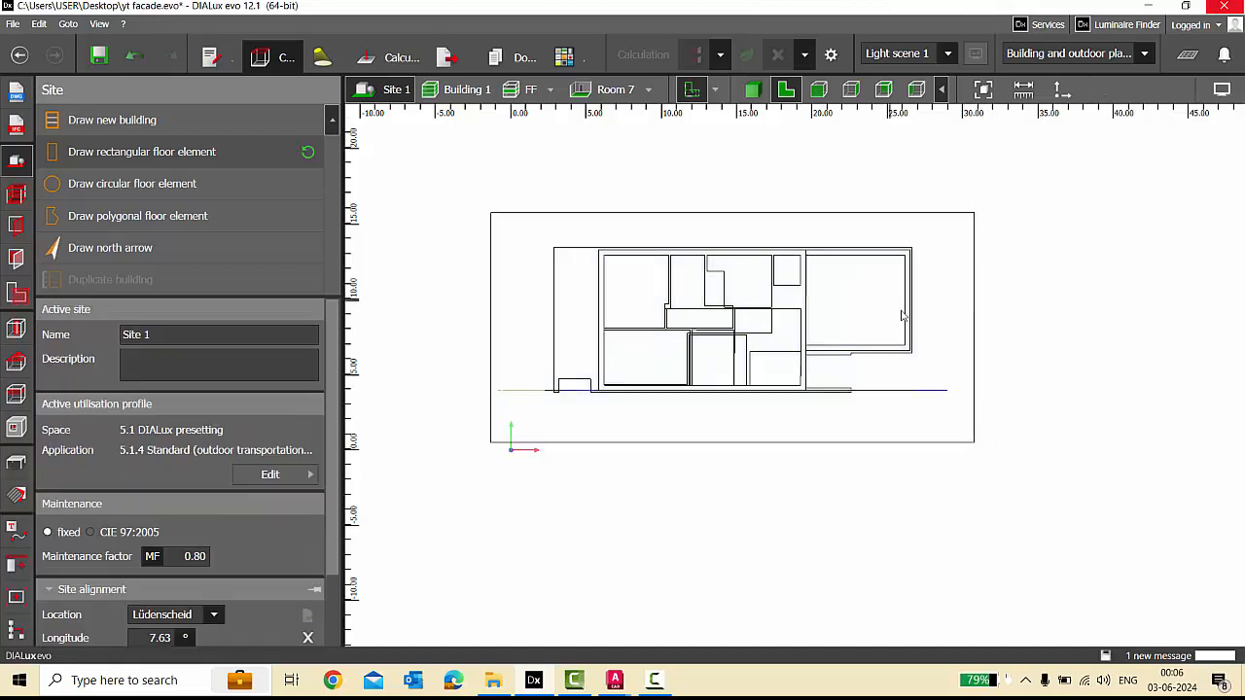
Lower the site floor in front view until its top meets the base line of the brick plinth, and save the project.
click(818, 90)
scroll(724, 349, down, 10)
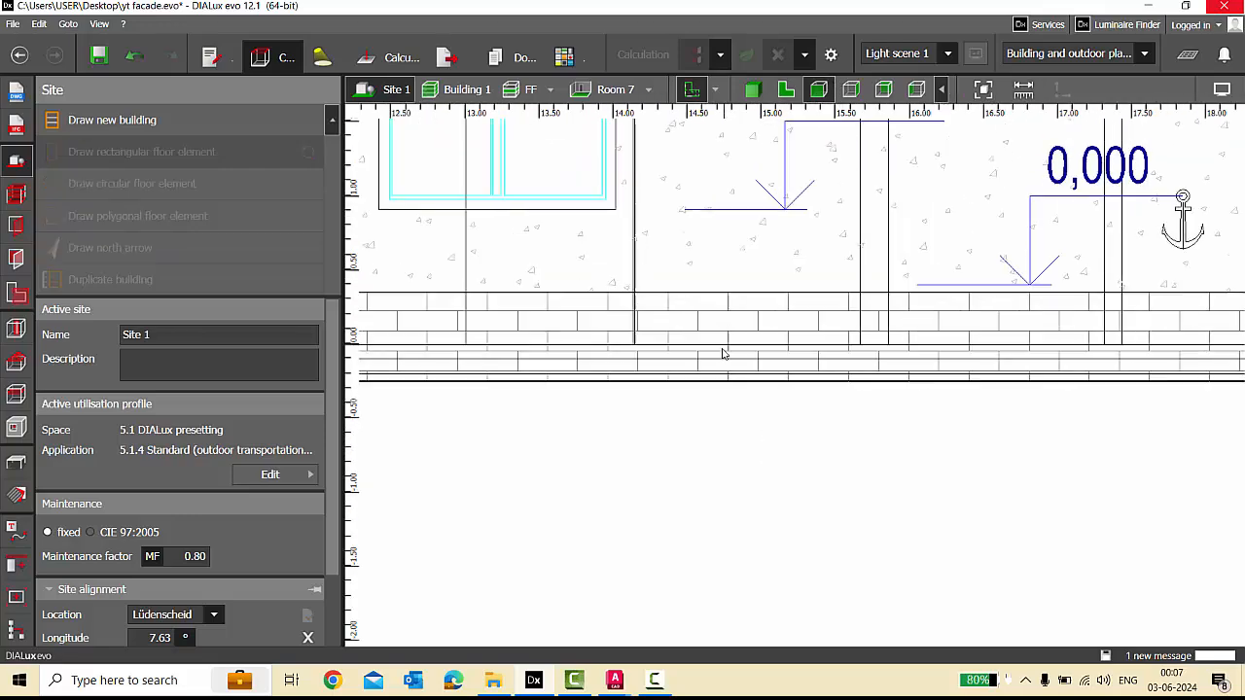
click(723, 347)
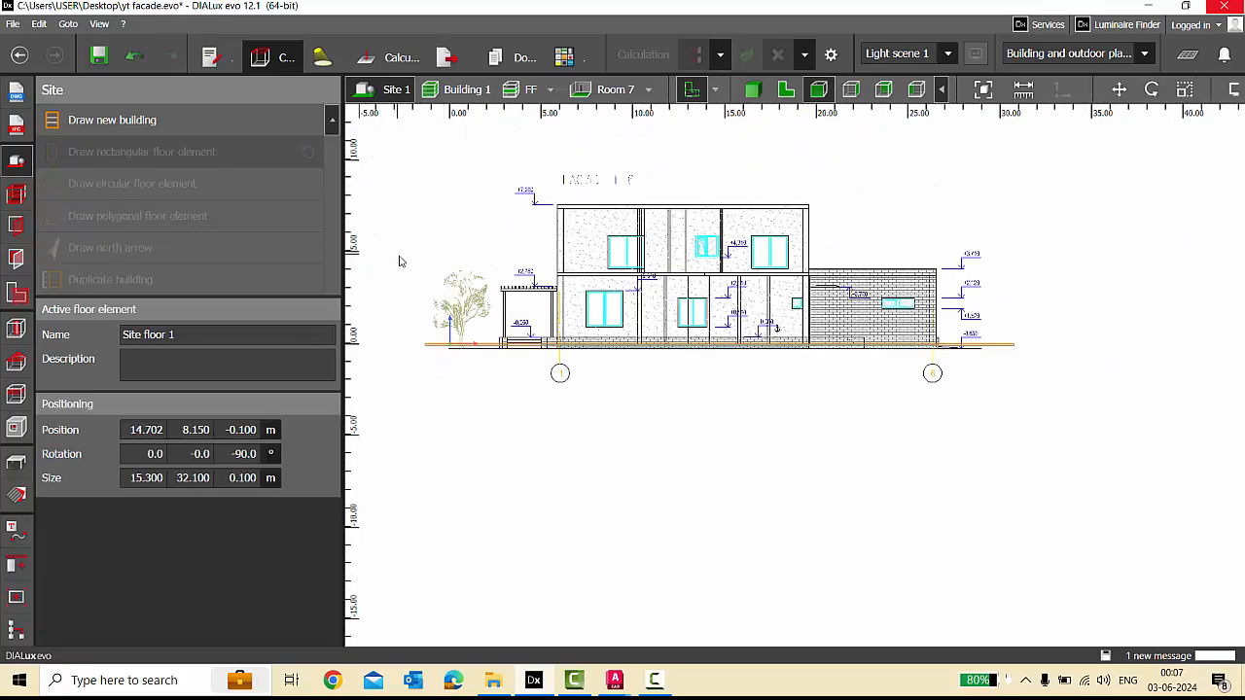
click(1118, 90)
scroll(739, 345, up, 8)
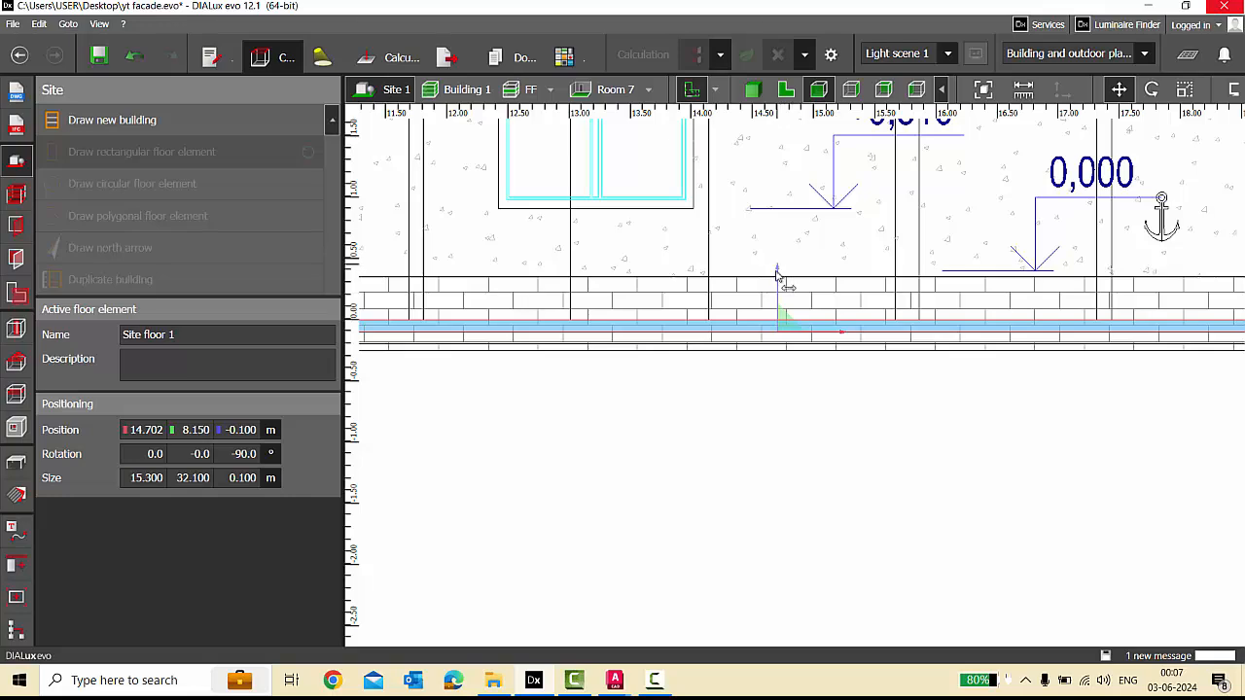
drag(781, 279, 783, 309)
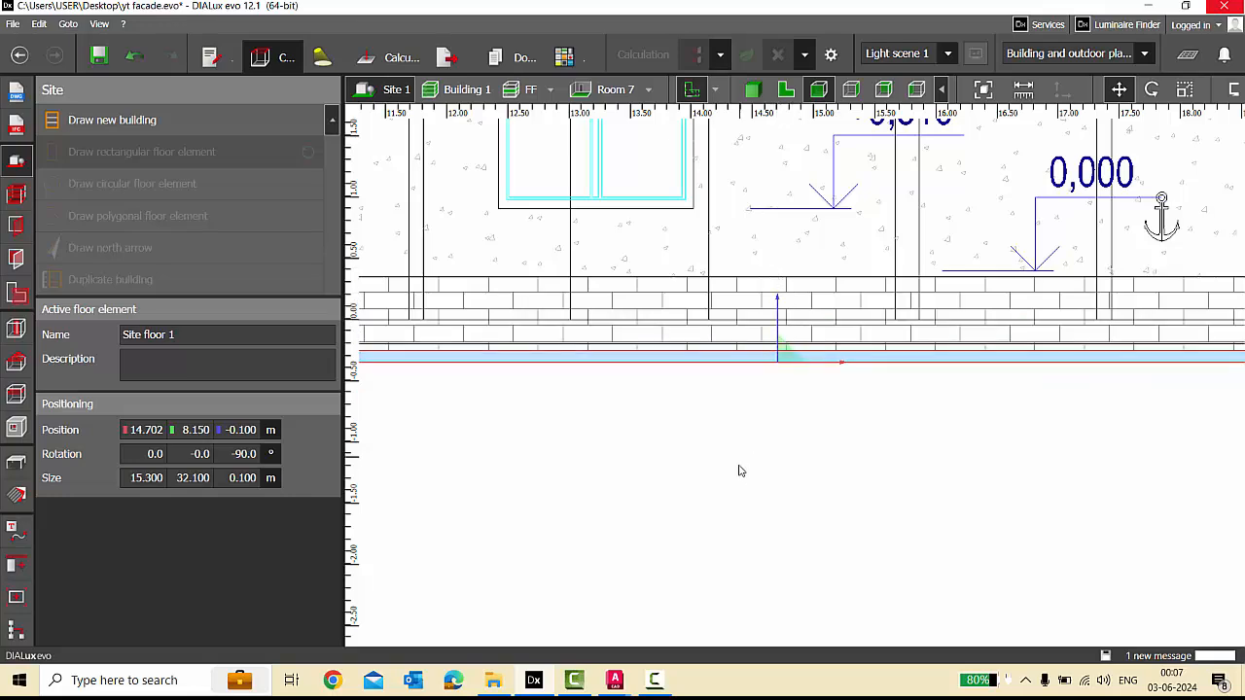
click(696, 316)
click(752, 89)
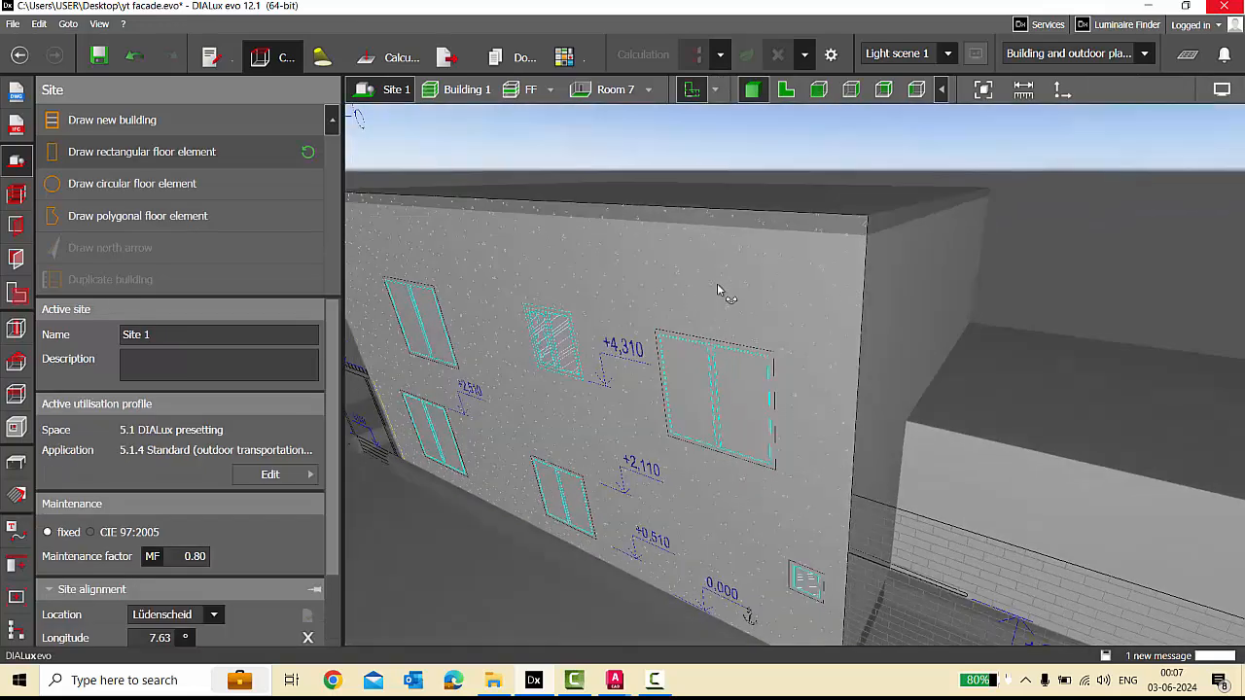
key(ctrl+s)
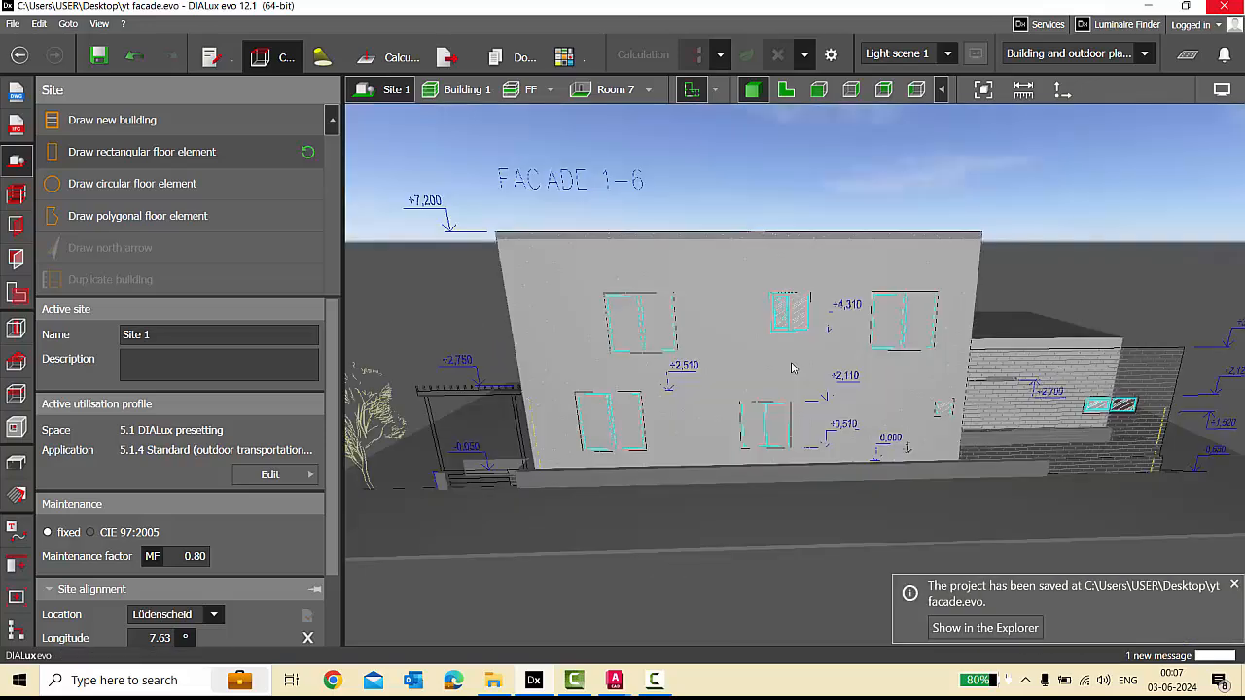
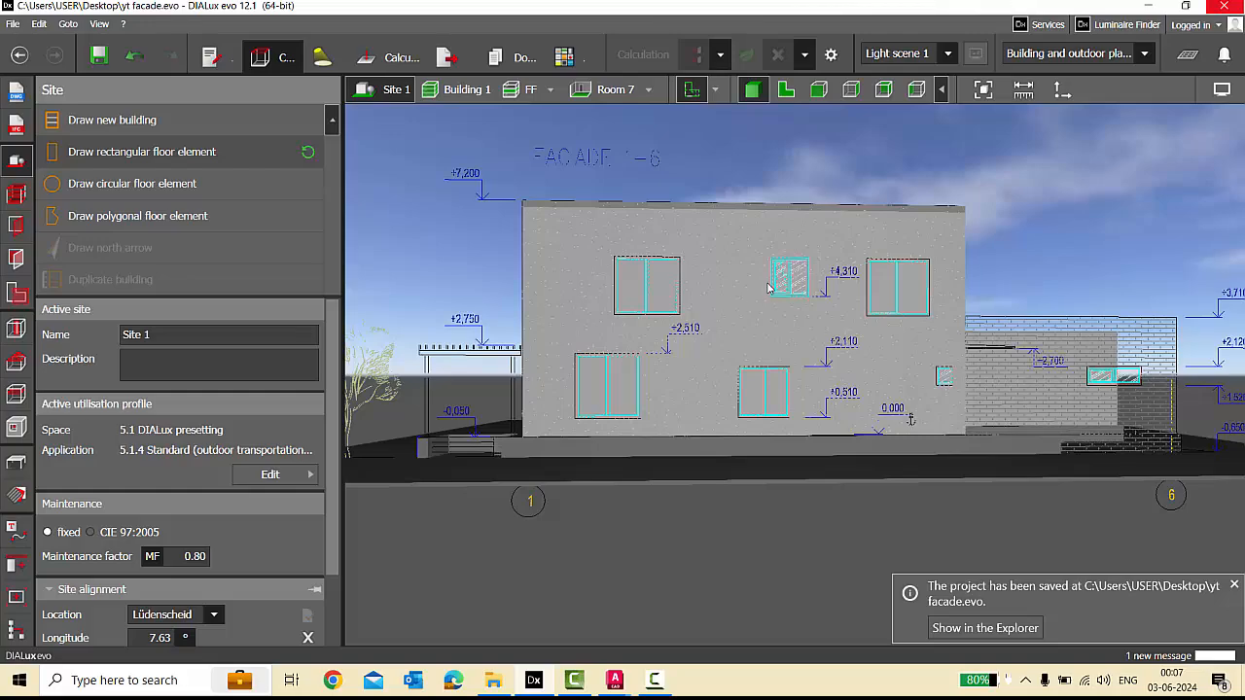
right_drag(771, 294, 788, 337)
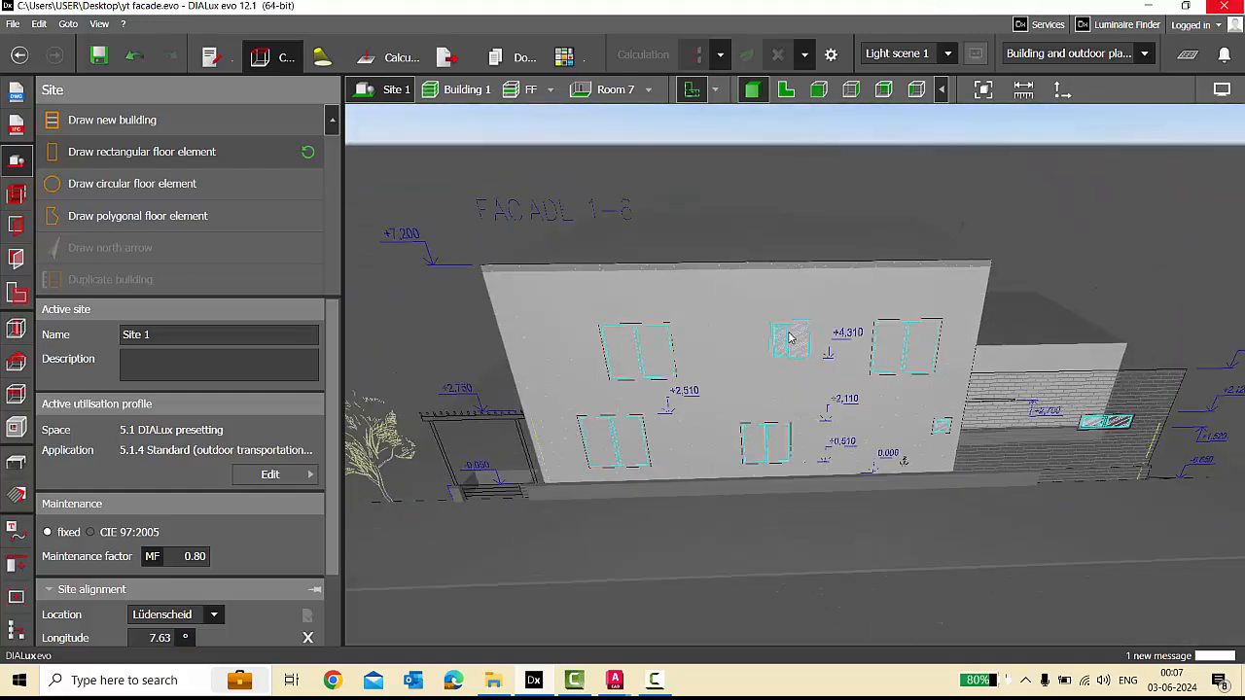
Choose the Rectangular window with mullion aperture and place one on the upper floor's leftmost drawn window in front view.
click(818, 89)
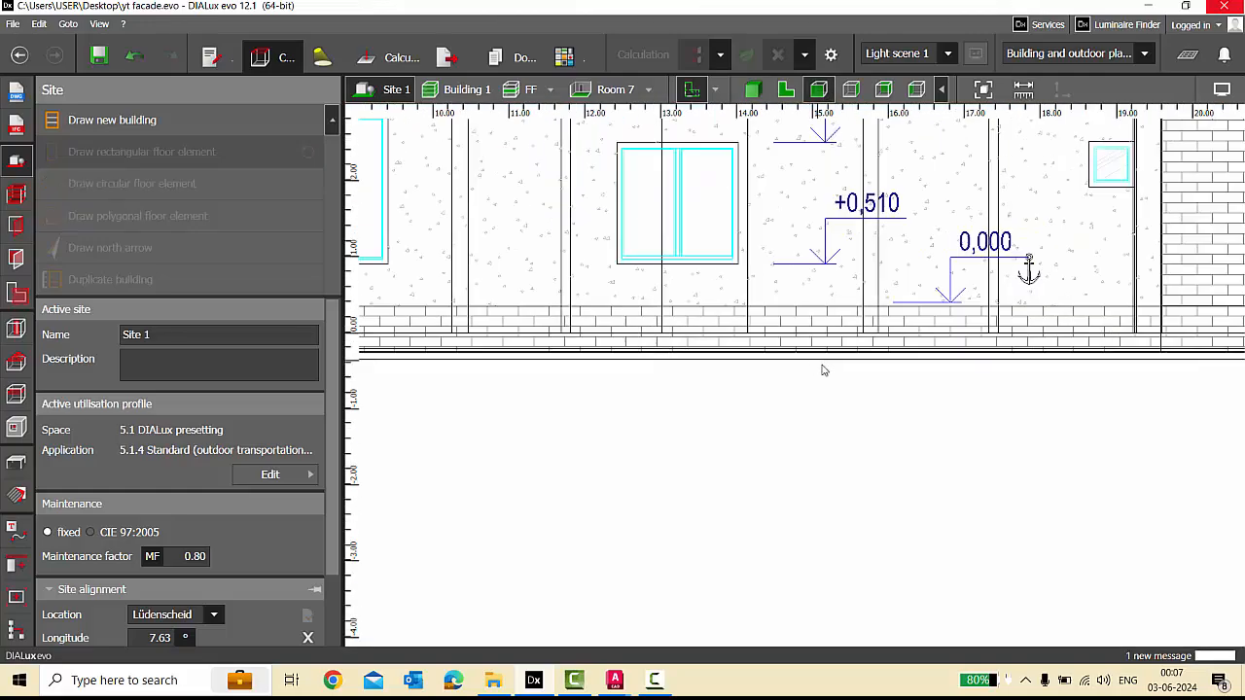
scroll(790, 447, down, 3)
scroll(851, 384, up, 5)
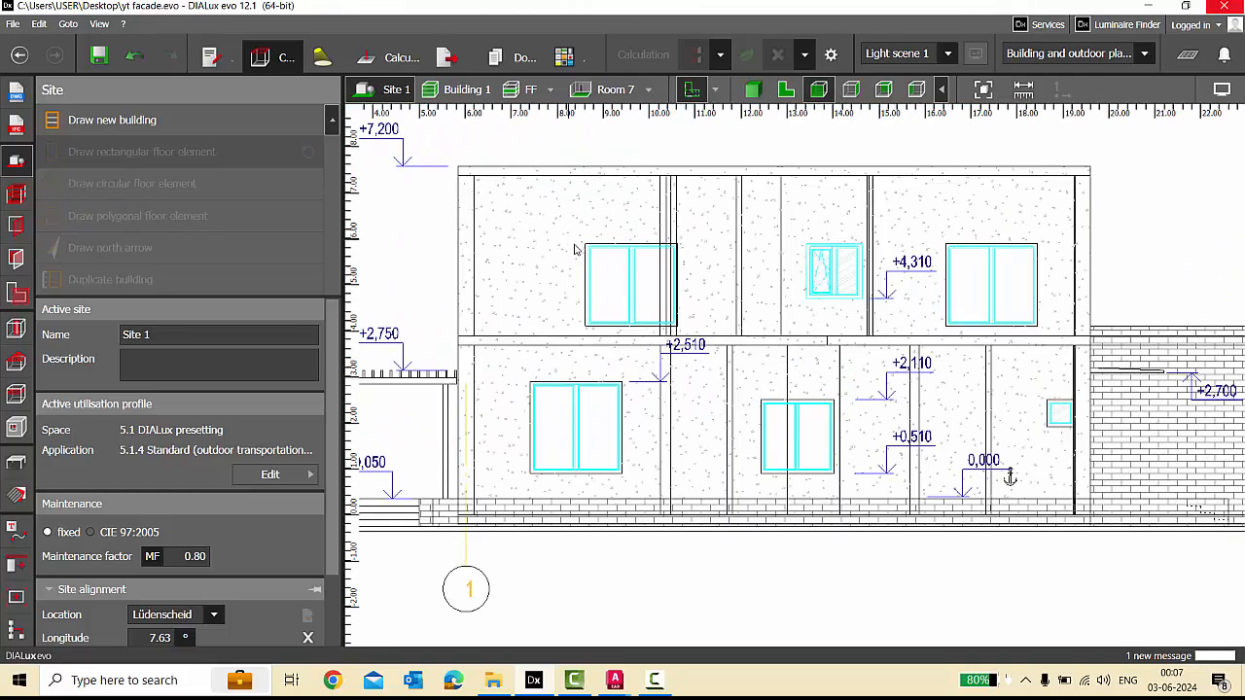
scroll(783, 306, down, 2)
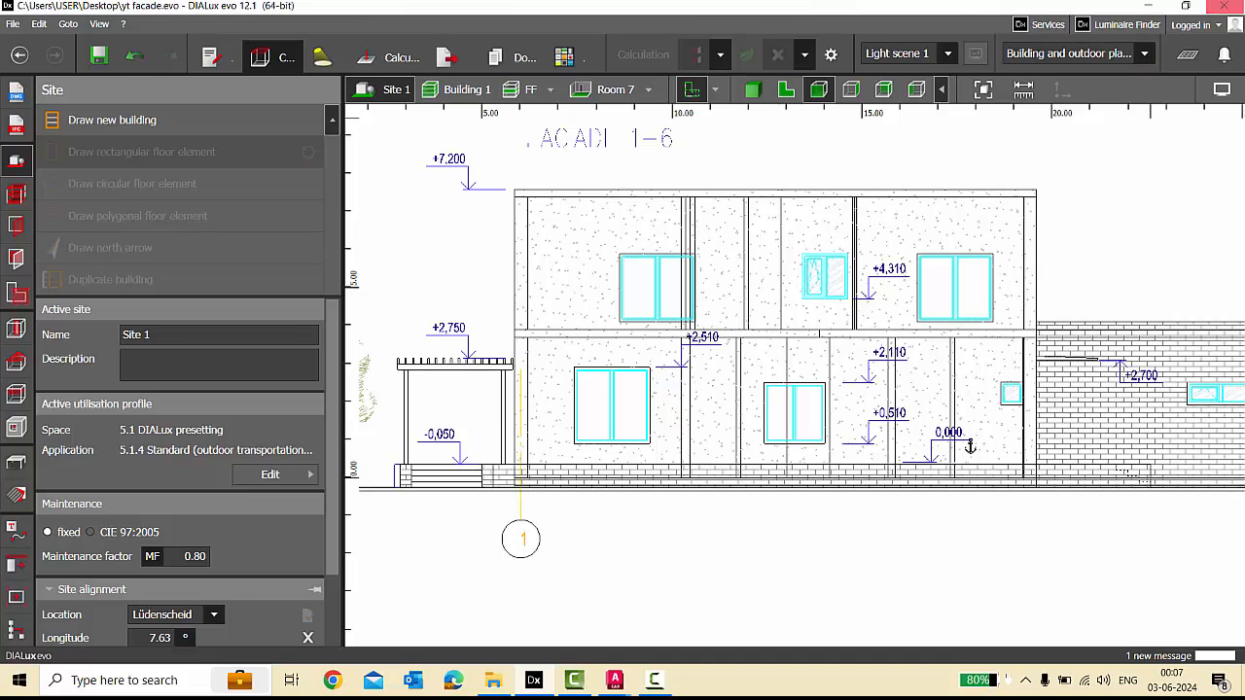
click(15, 226)
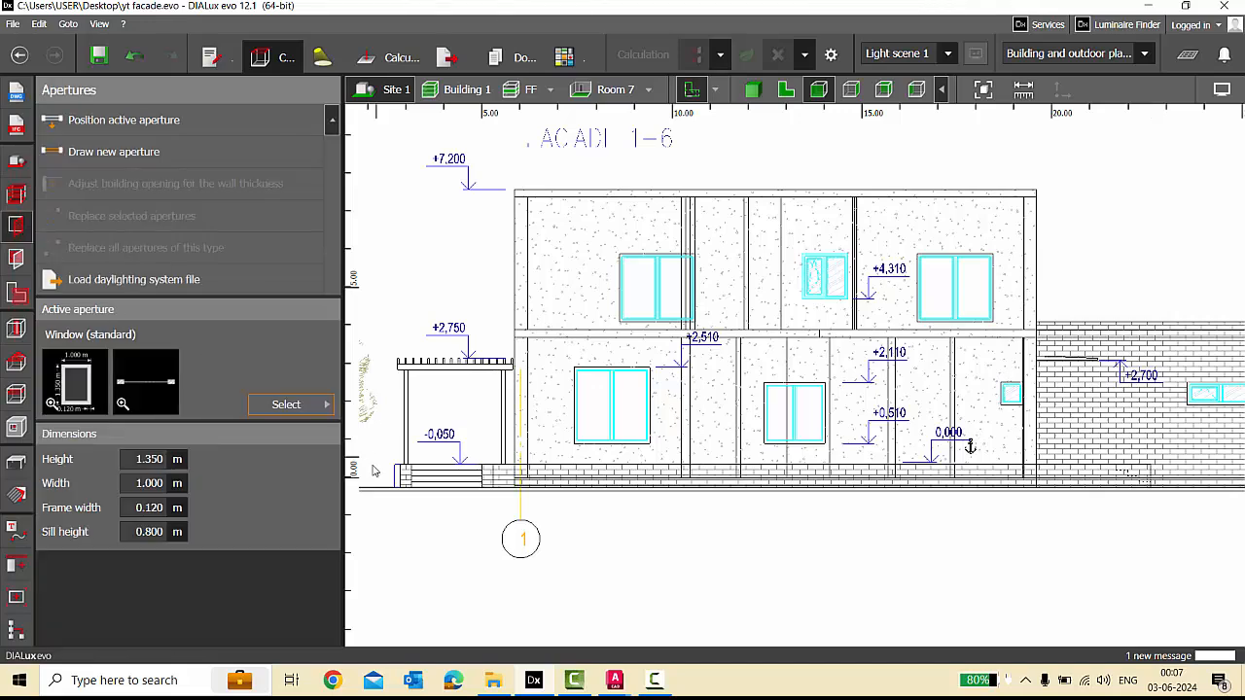
scroll(646, 287, up, 3)
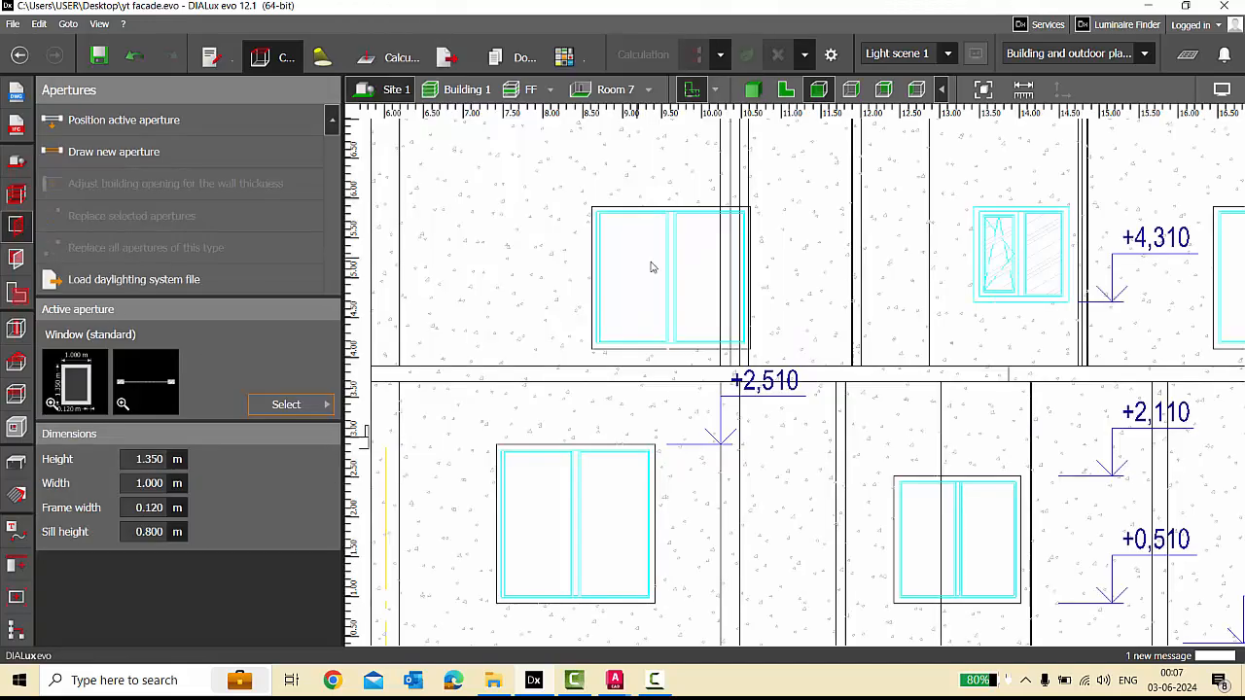
click(315, 406)
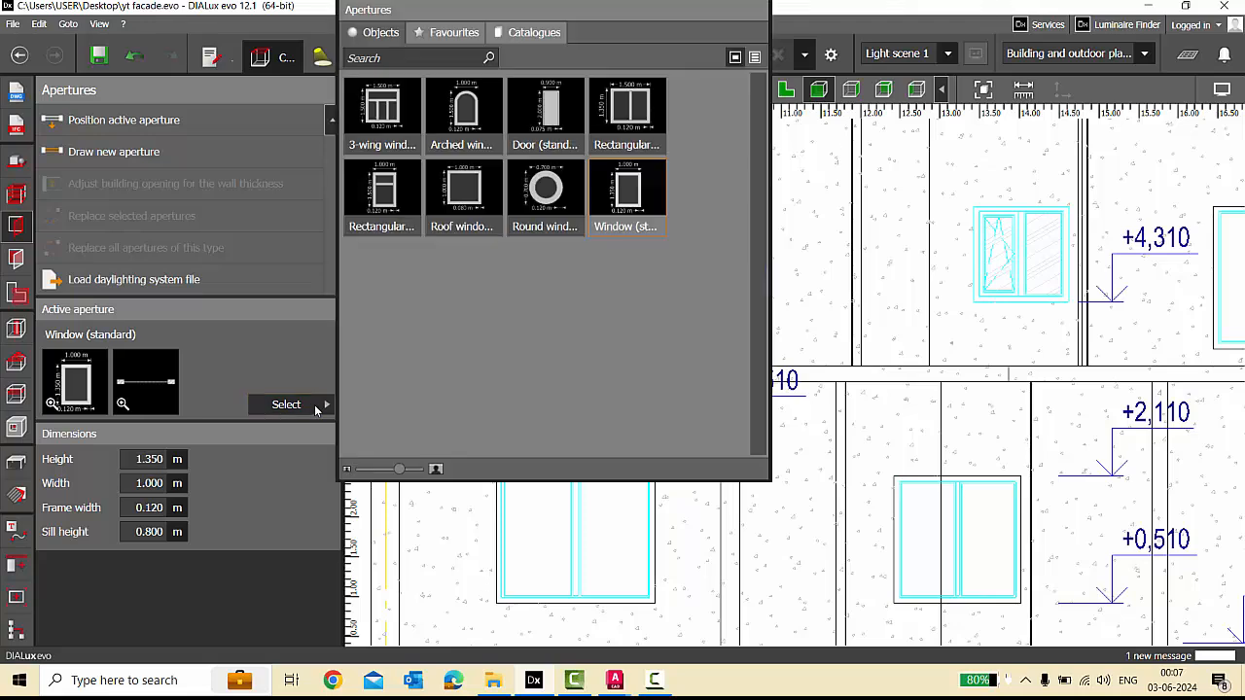
click(628, 115)
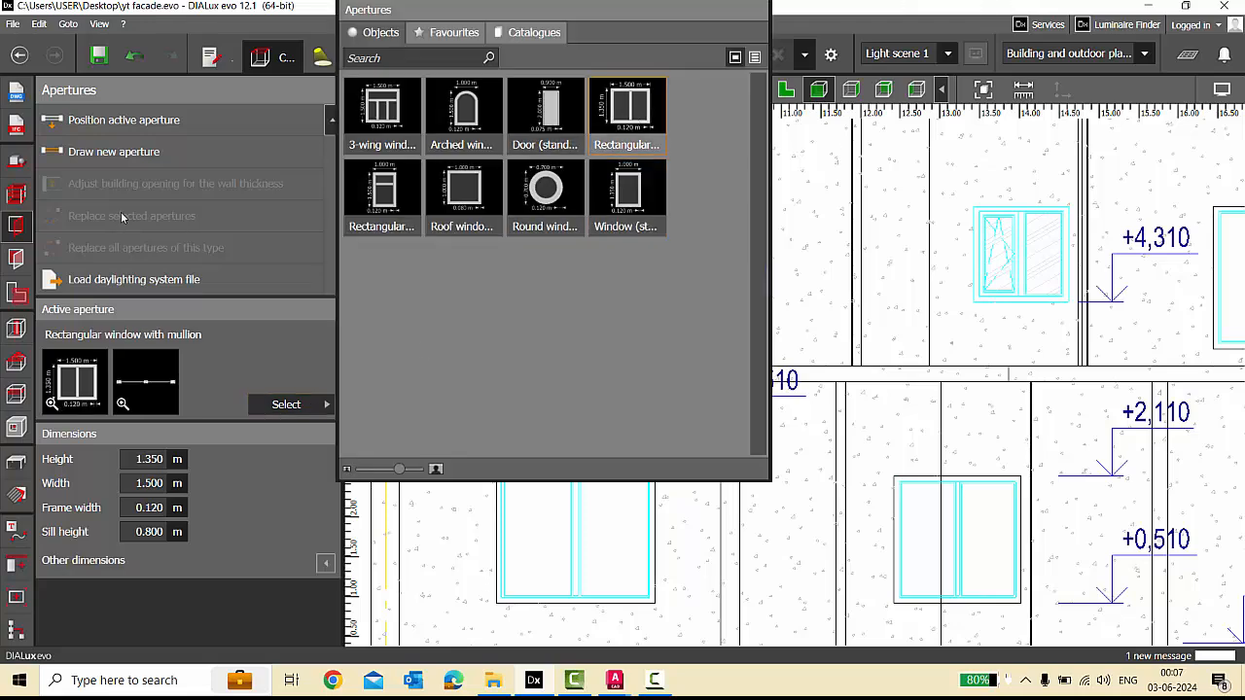
click(117, 124)
scroll(653, 227, up, 2)
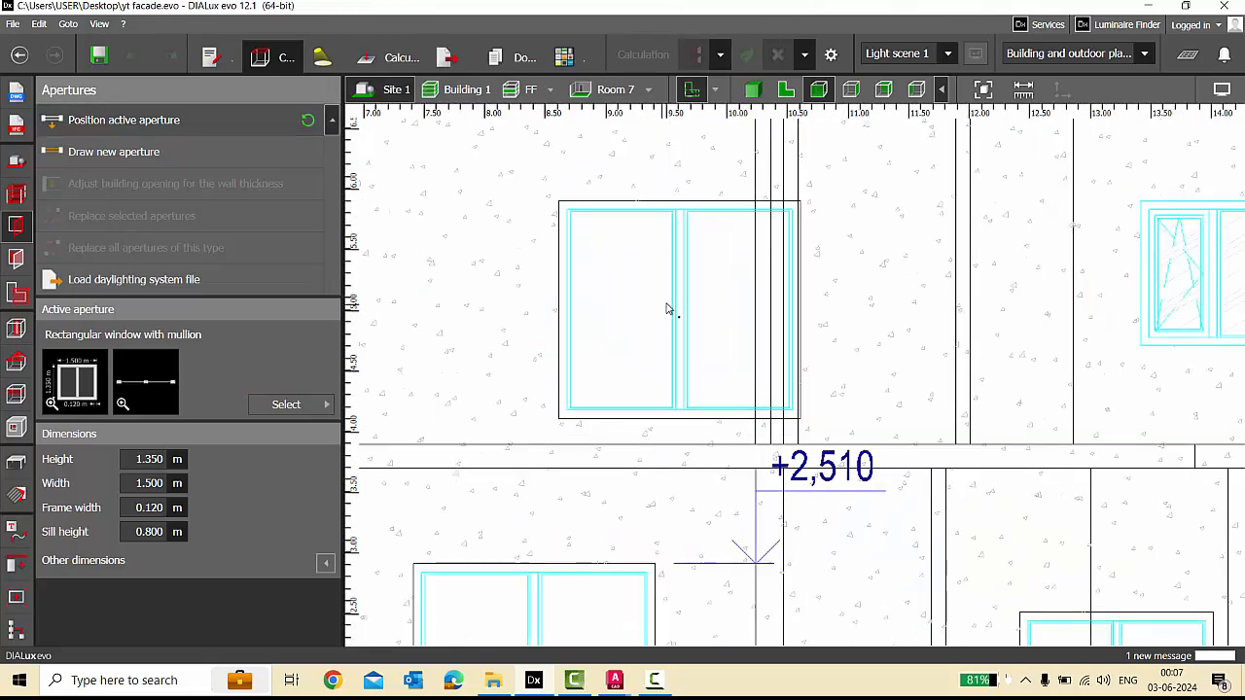
click(677, 385)
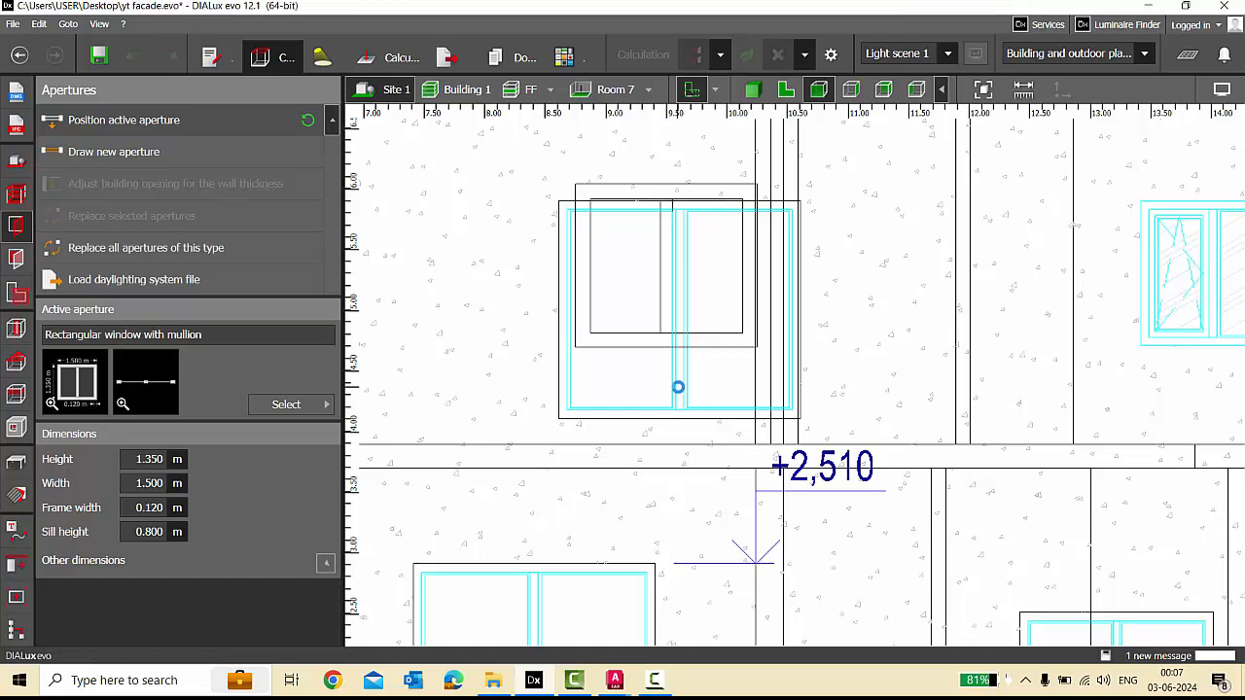
Move the placed window so its upper-left corner sits on the upper-left corner of the drawn window outline.
click(667, 334)
scroll(525, 273, up, 1)
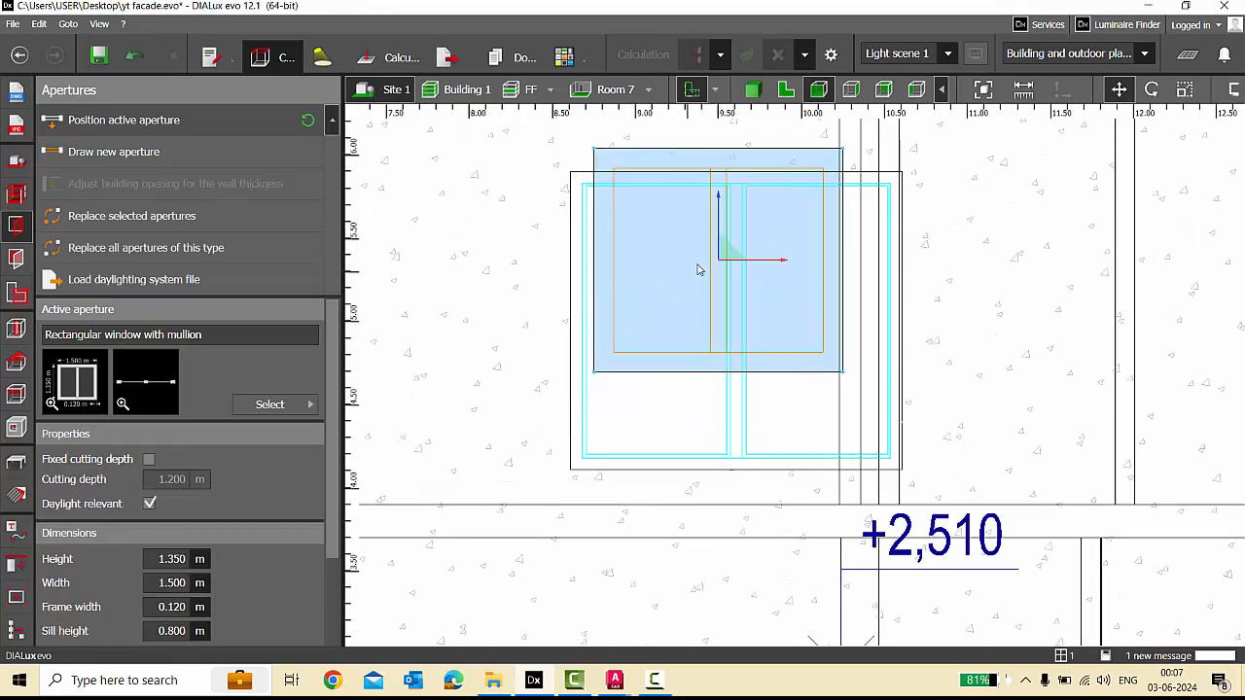
drag(720, 263, 702, 287)
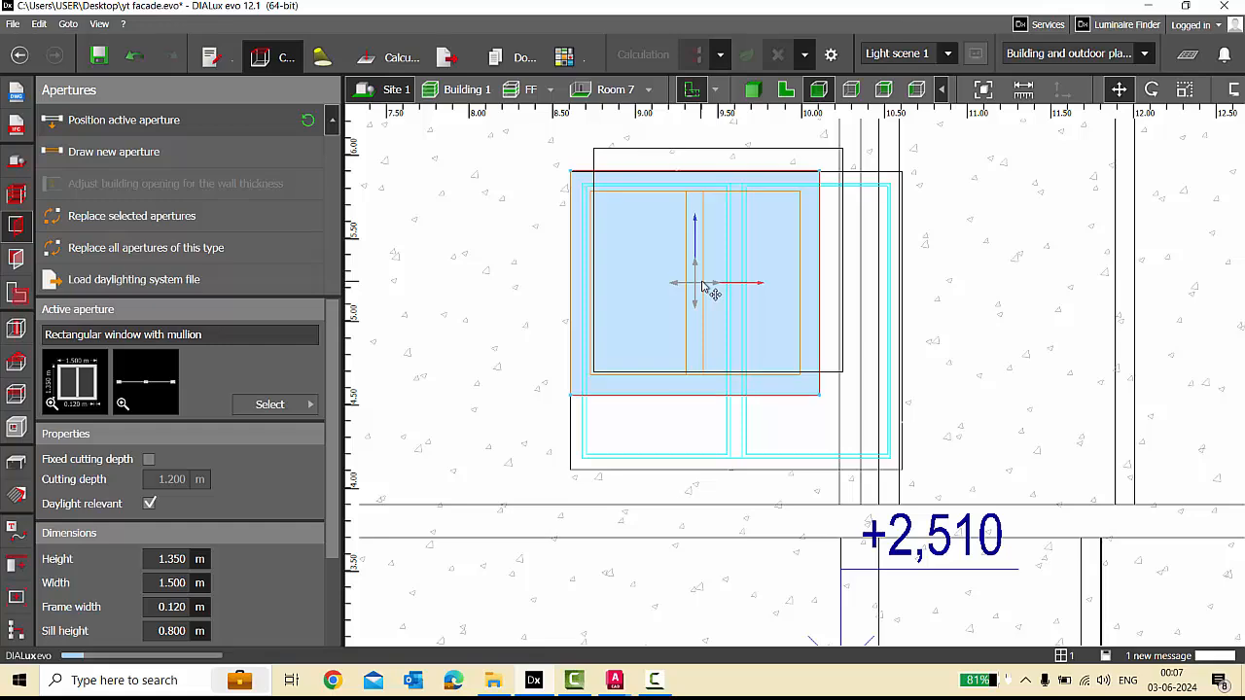
Resize the upper floor's leftmost window to 1.979 m wide and 1.793 m high to match its drawn outline, and save the project.
click(1185, 89)
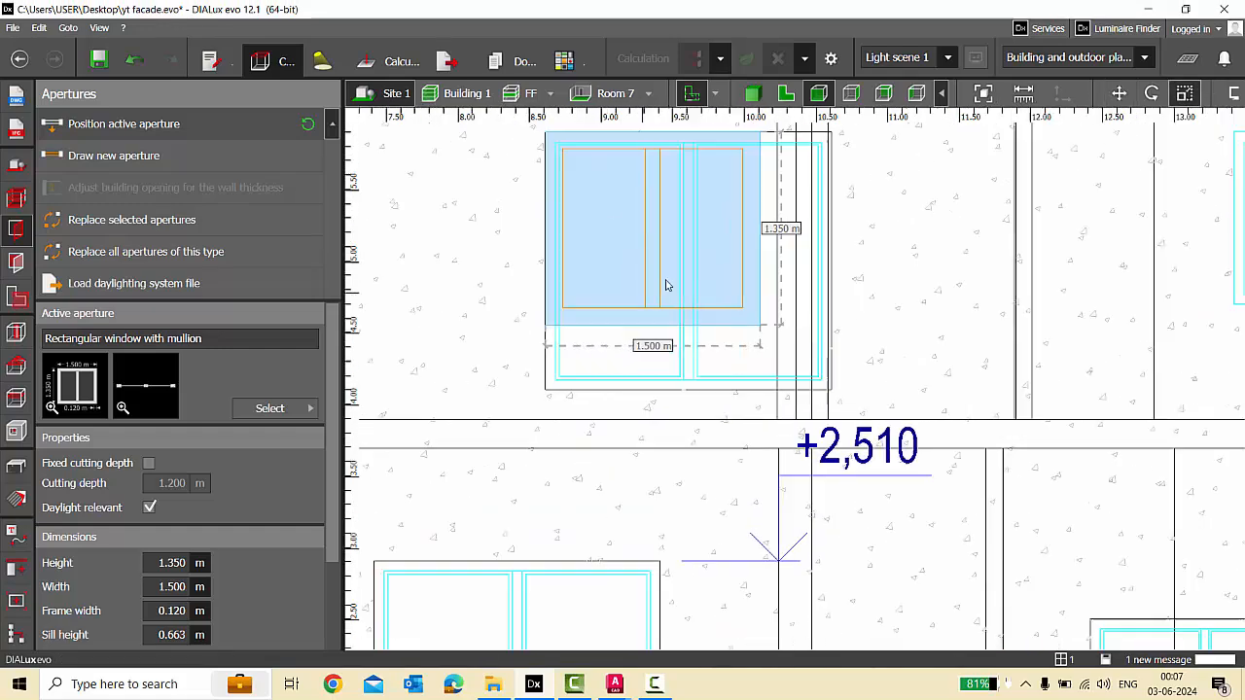
drag(761, 259, 830, 251)
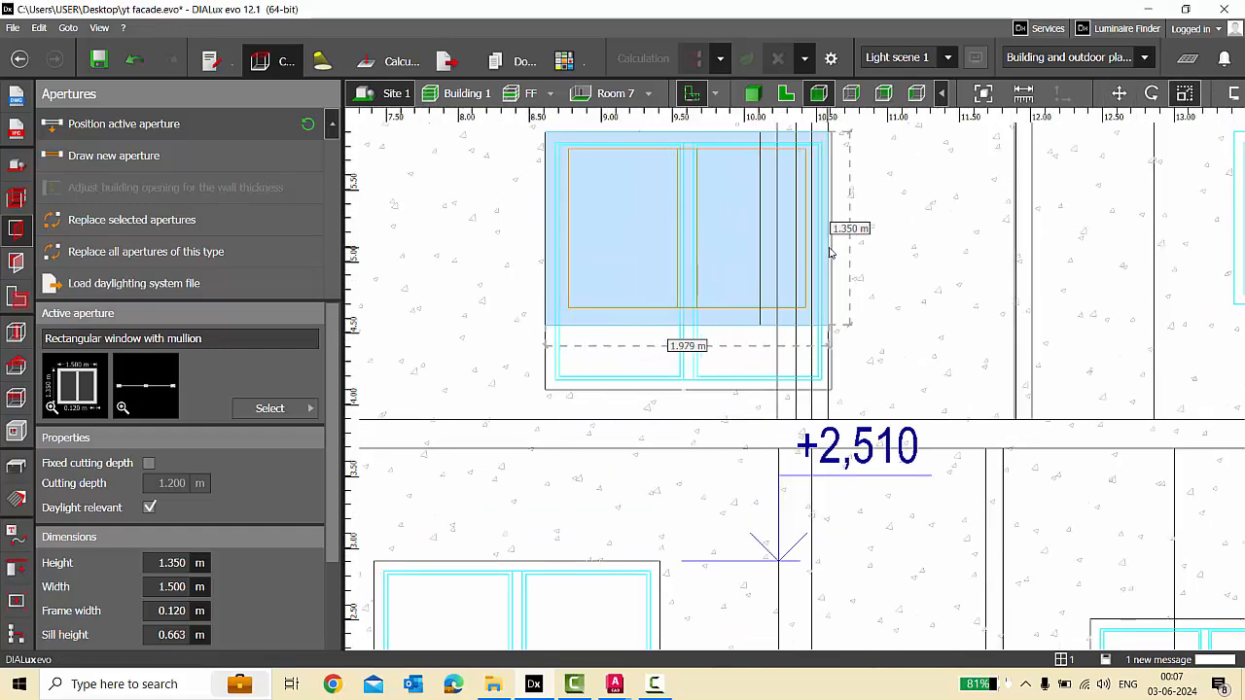
drag(750, 340, 745, 395)
scroll(569, 292, down, 1)
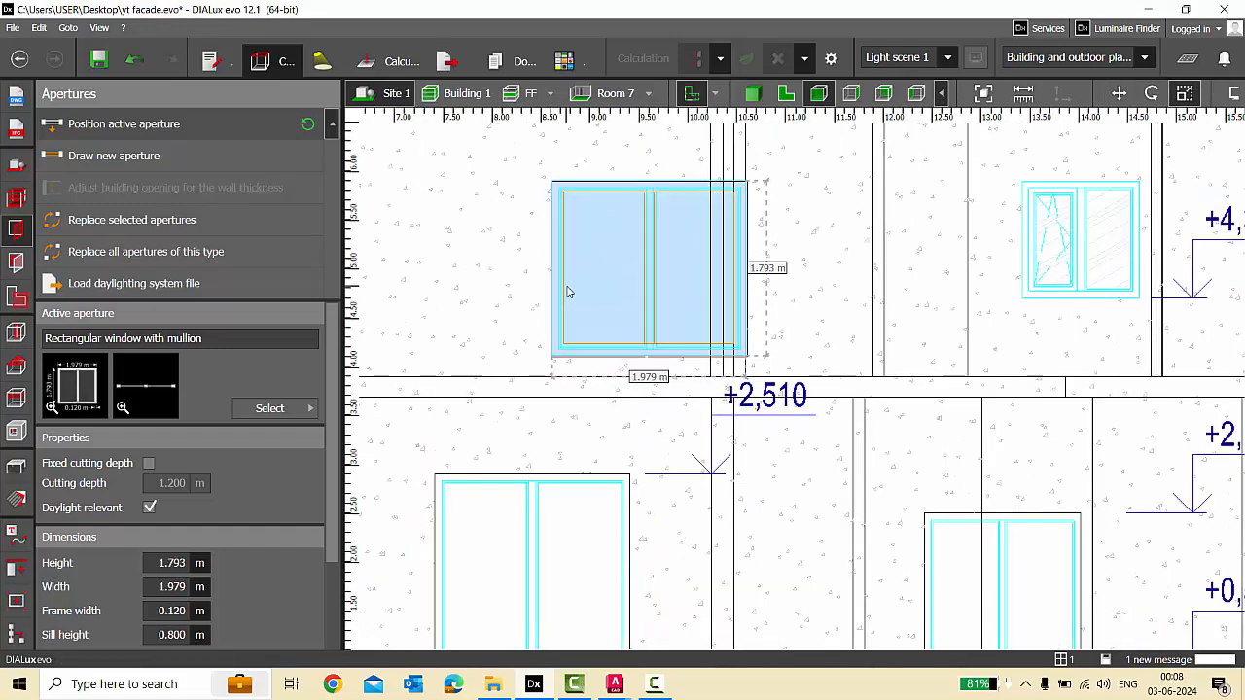
key(ctrl+s)
scroll(553, 289, down, 4)
Copy the window onto the ground floor's leftmost drawn window, align its top, and extend it downward to a height of 1.990 m.
click(590, 281)
click(1118, 94)
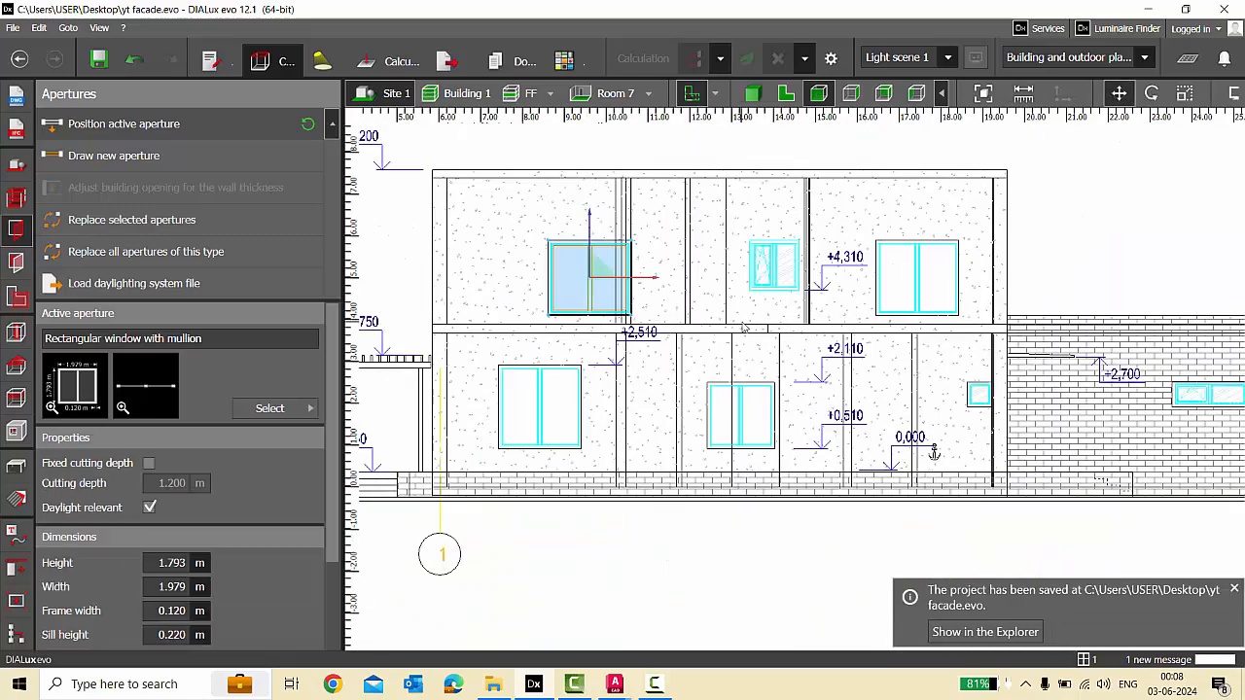
scroll(475, 234, up, 2)
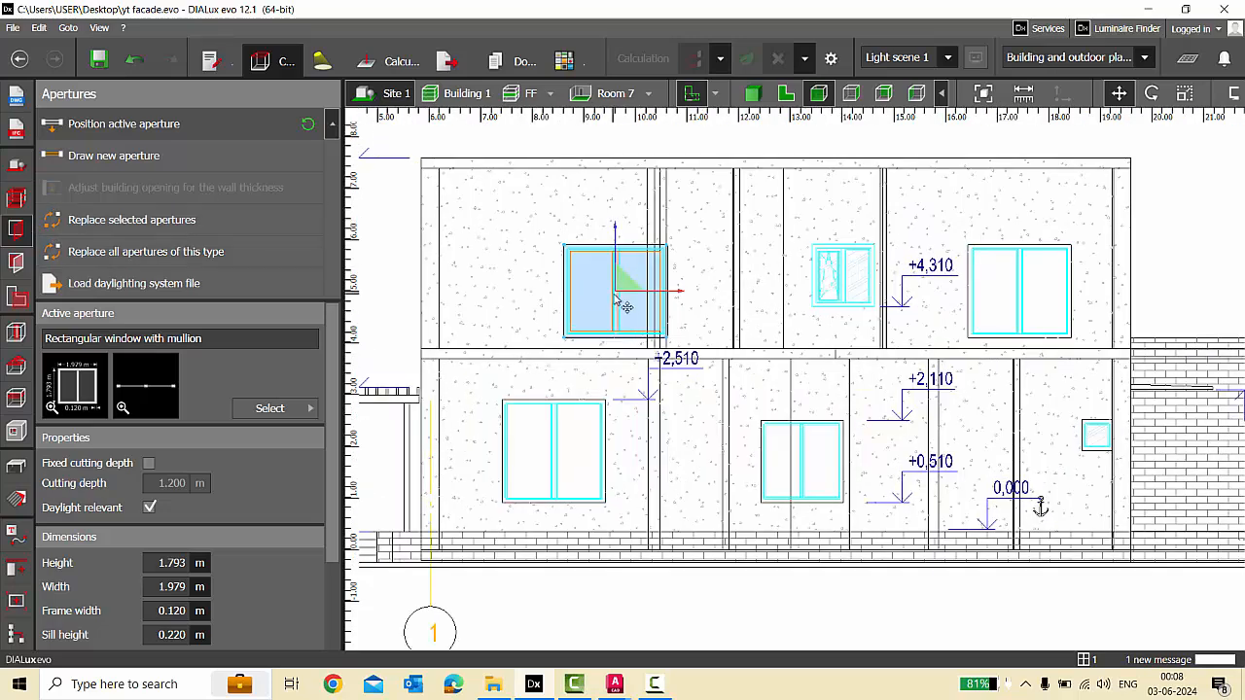
click(589, 337)
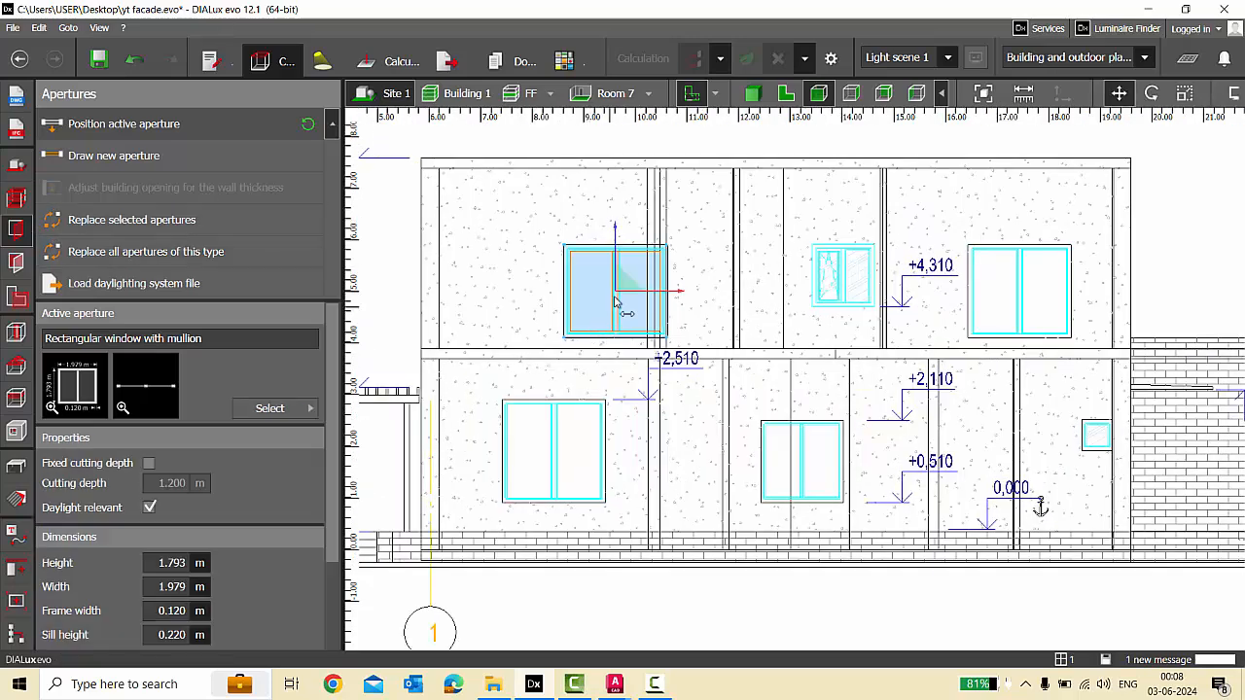
click(567, 456)
scroll(554, 449, up, 4)
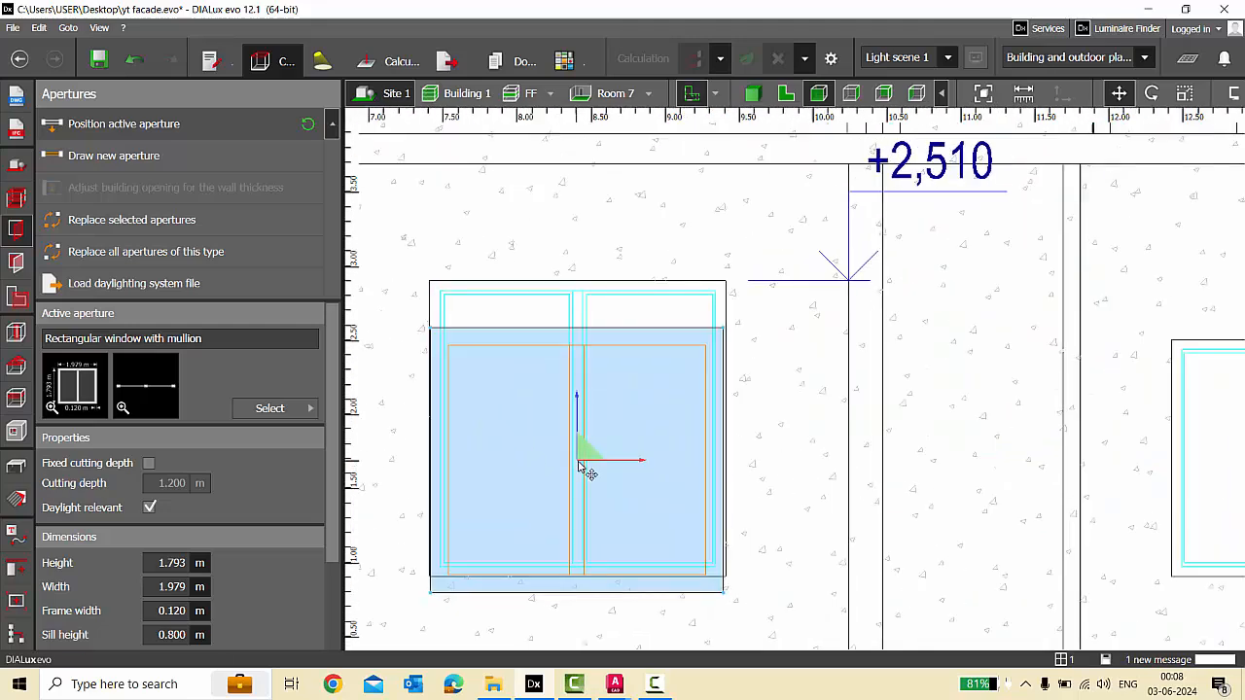
drag(579, 444, 580, 398)
scroll(552, 566, up, 2)
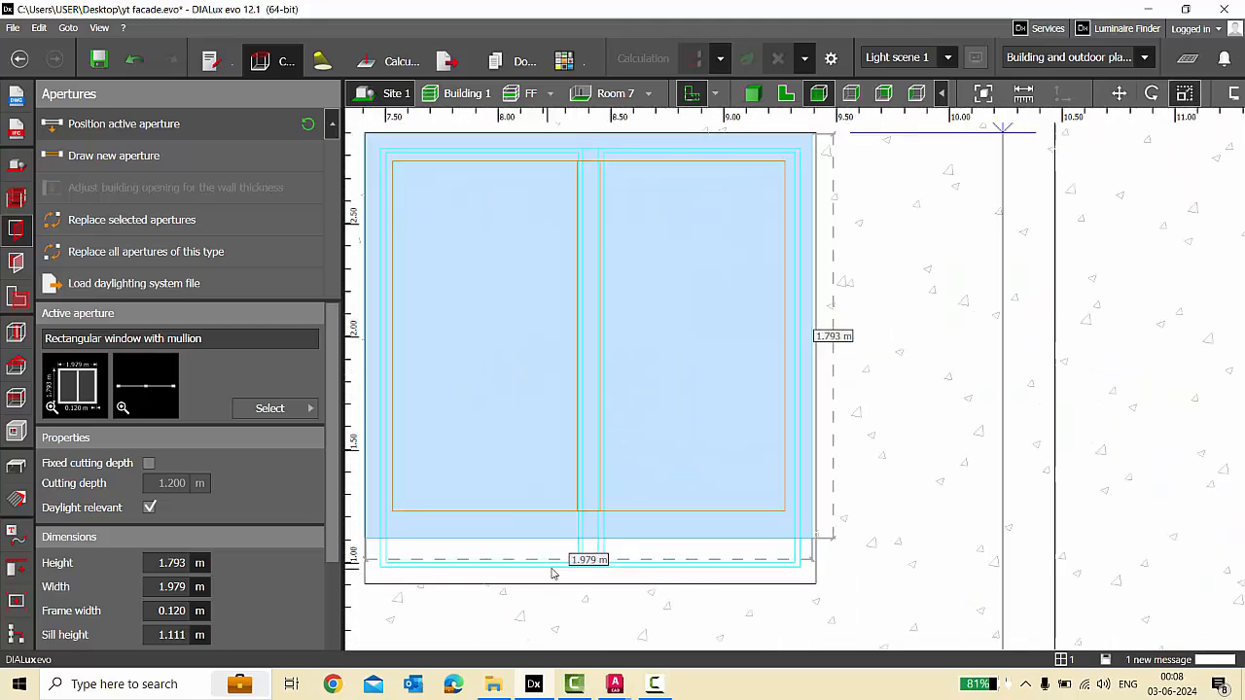
drag(588, 557, 589, 601)
scroll(533, 433, down, 6)
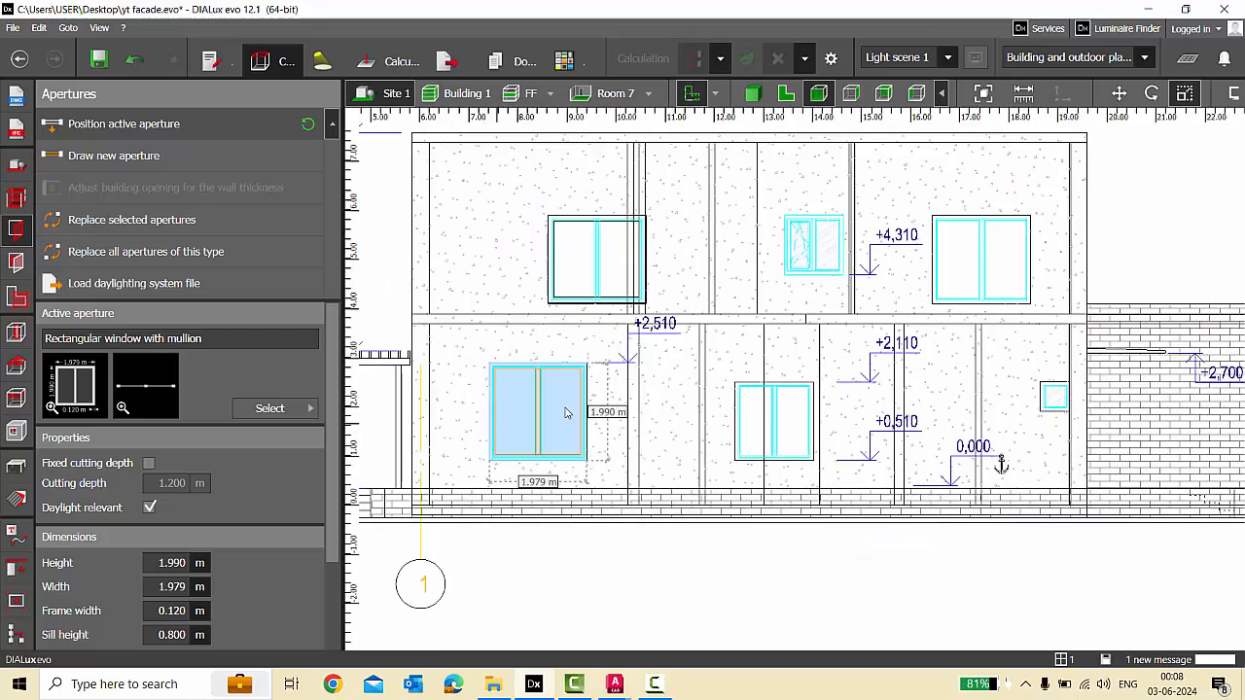
Copy the ground-floor window onto the second drawn window on that level and resize it to 1.603 by 1.603 m.
click(1119, 92)
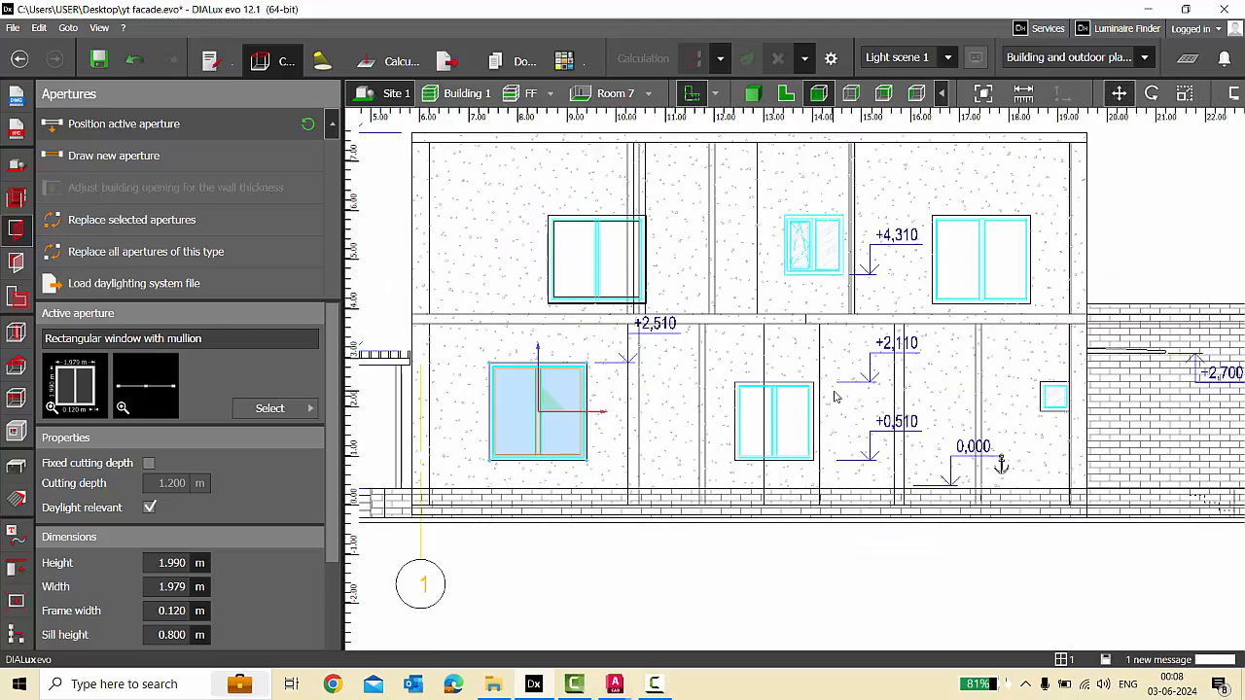
key(ctrl+v)
drag(601, 412, 848, 413)
scroll(847, 452, up, 3)
click(1183, 94)
scroll(787, 375, up, 2)
drag(835, 353, 788, 354)
drag(711, 259, 711, 311)
scroll(629, 308, up, 5)
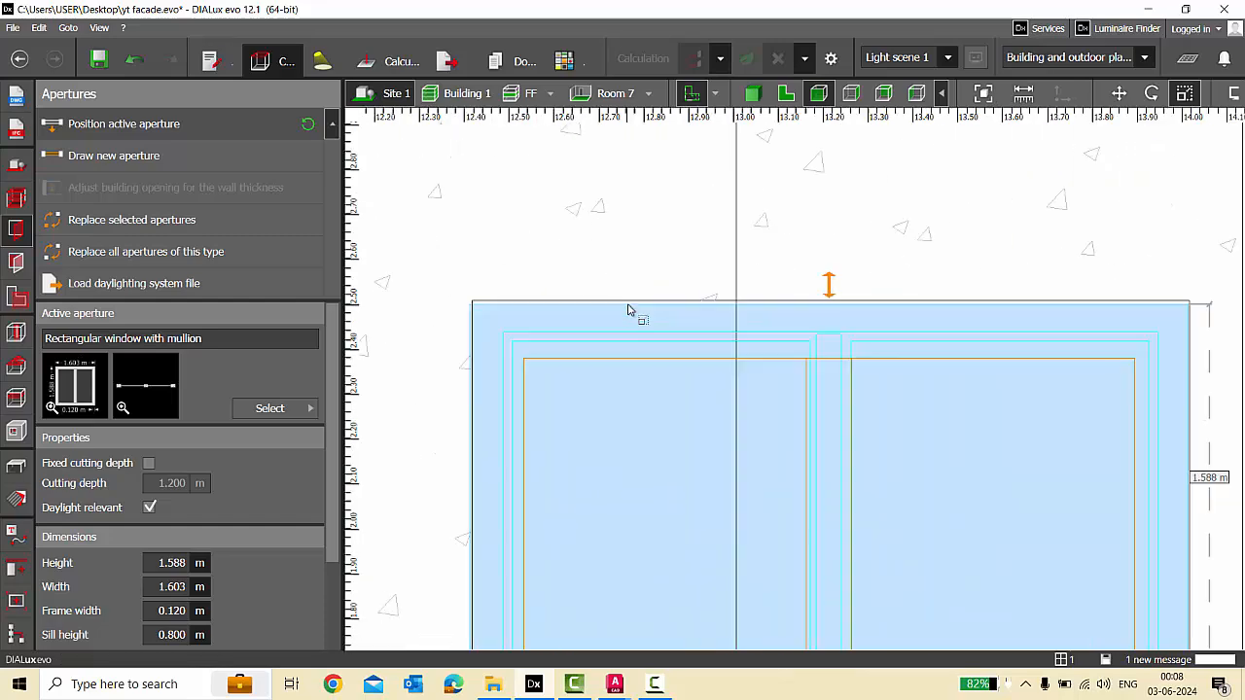
drag(627, 308, 624, 300)
scroll(637, 300, down, 8)
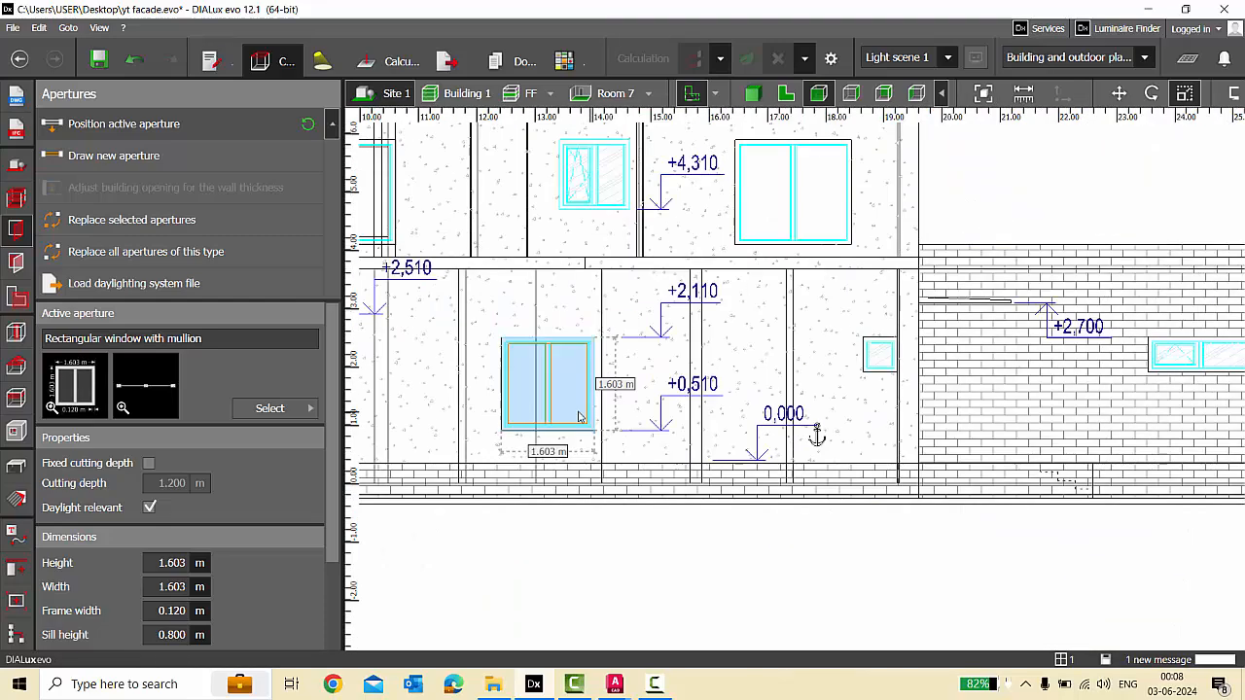
Copy the window onto the upper floor's small middle outline and resize it to 1.189 m wide and 1.214 m high.
key(ctrl+v)
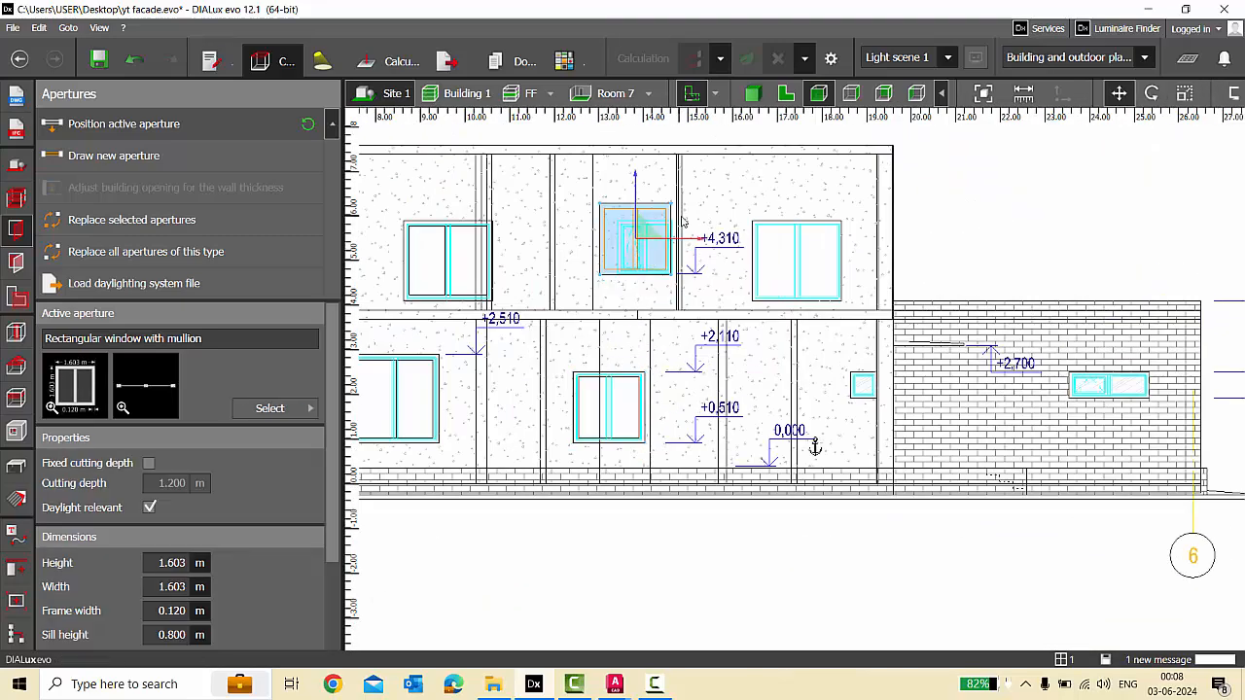
scroll(674, 209, up, 5)
drag(667, 189, 671, 247)
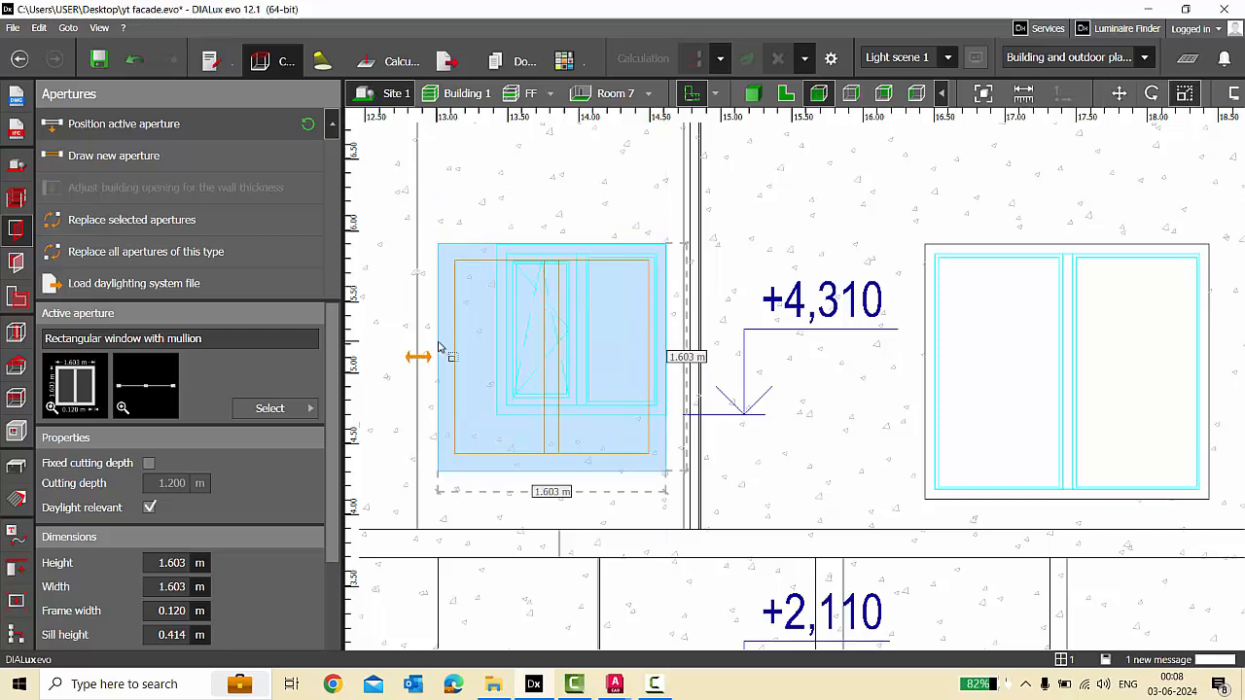
drag(438, 355, 496, 356)
drag(625, 474, 647, 419)
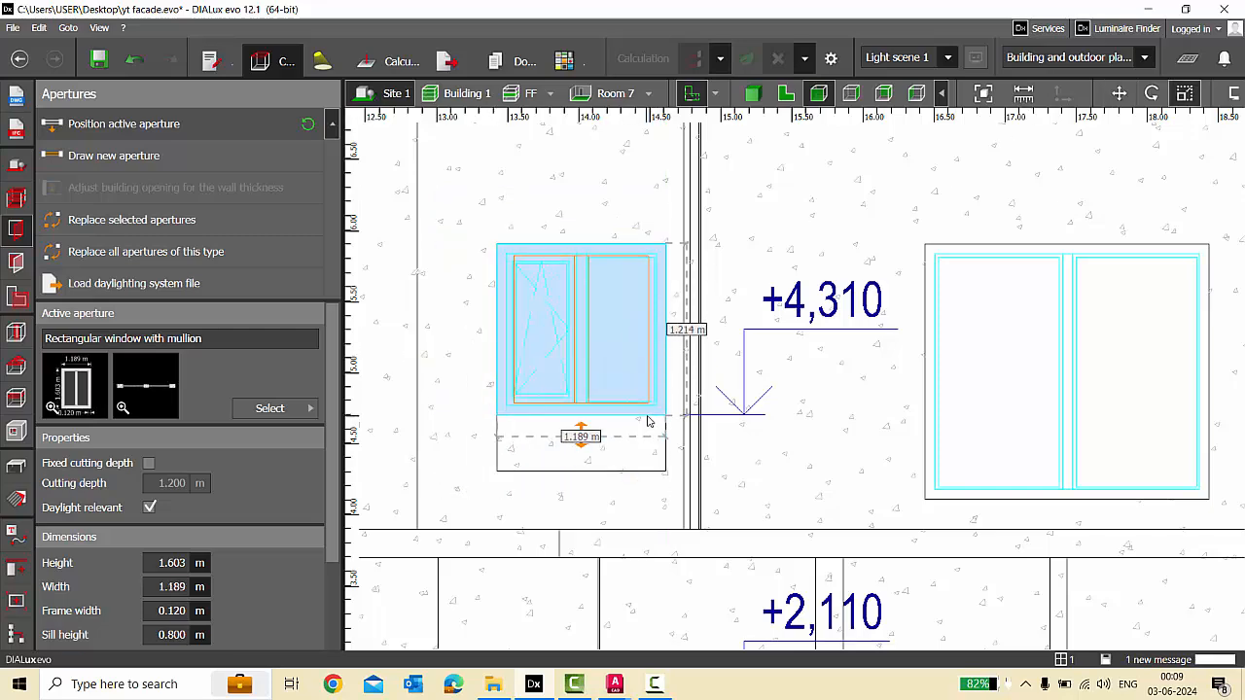
Copy the small window onto the upper floor's rightmost outline and resize it to 1.984 m wide and 1.816 m high.
scroll(671, 331, down, 2)
drag(685, 365, 825, 331)
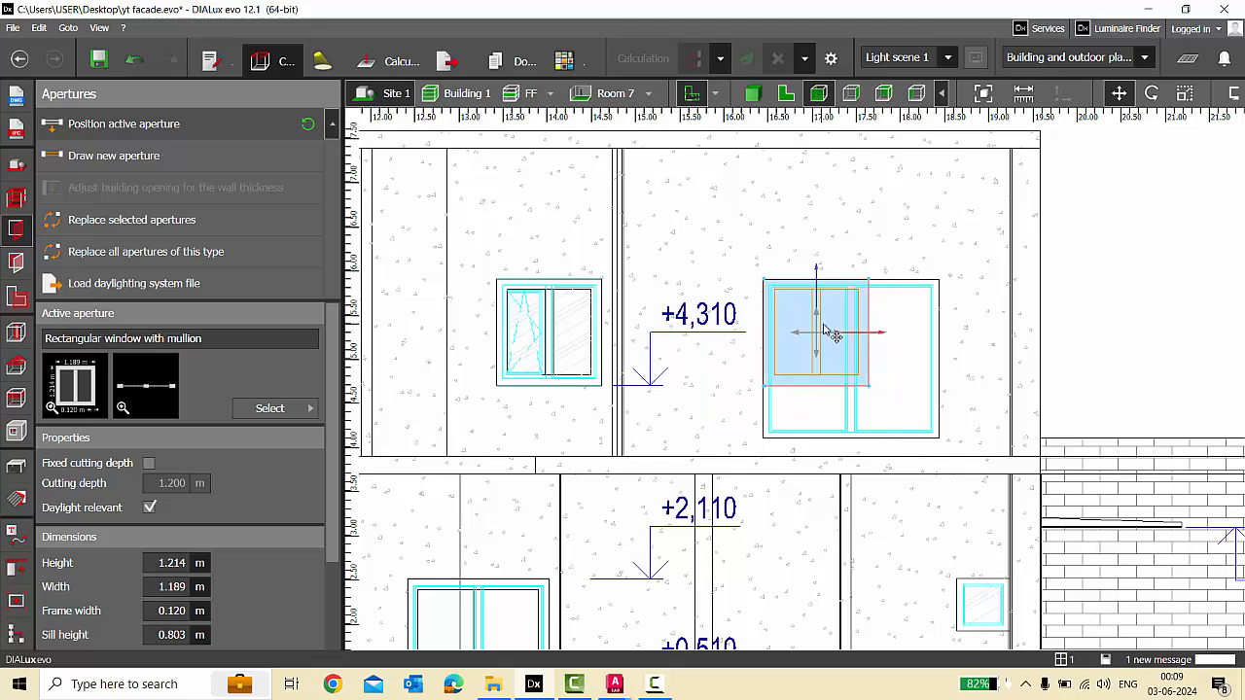
scroll(1079, 276, up, 2)
click(1184, 93)
drag(754, 393, 861, 395)
drag(809, 451, 793, 541)
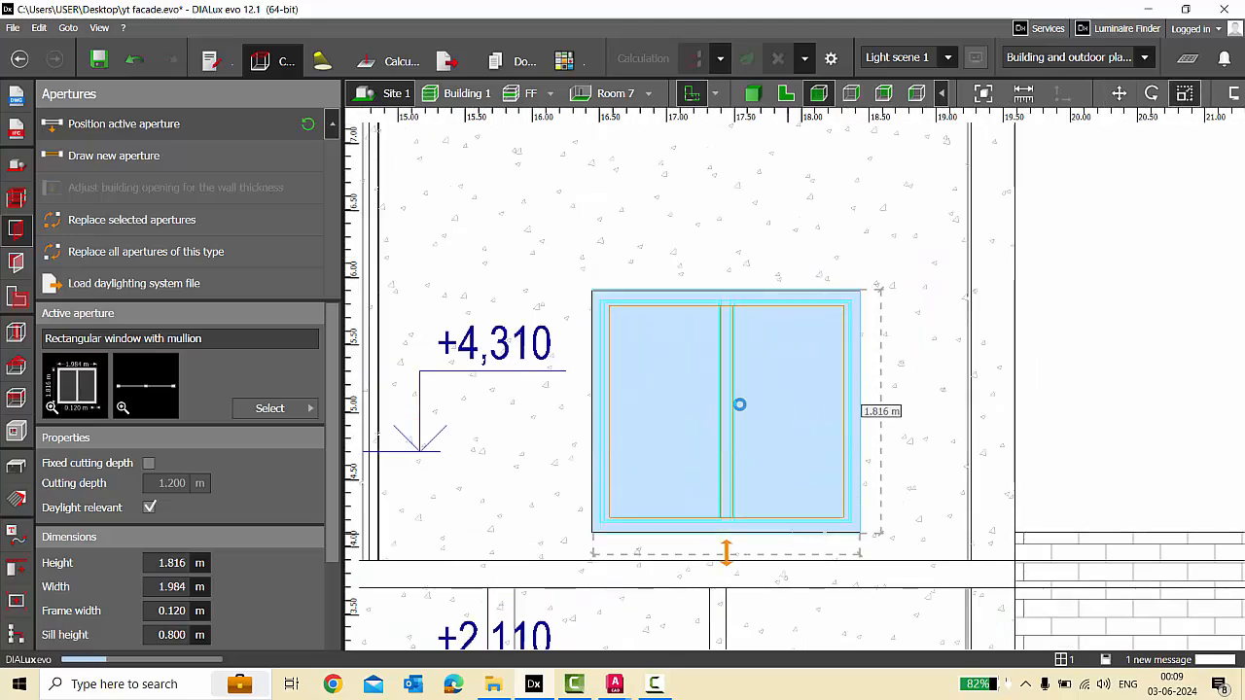
Copy the window onto the drawn window of the brick annex and resize it to 1.800 m wide and 0.605 m high.
scroll(739, 407, down, 3)
click(919, 456)
click(530, 295)
scroll(841, 431, up, 5)
drag(530, 295, 817, 472)
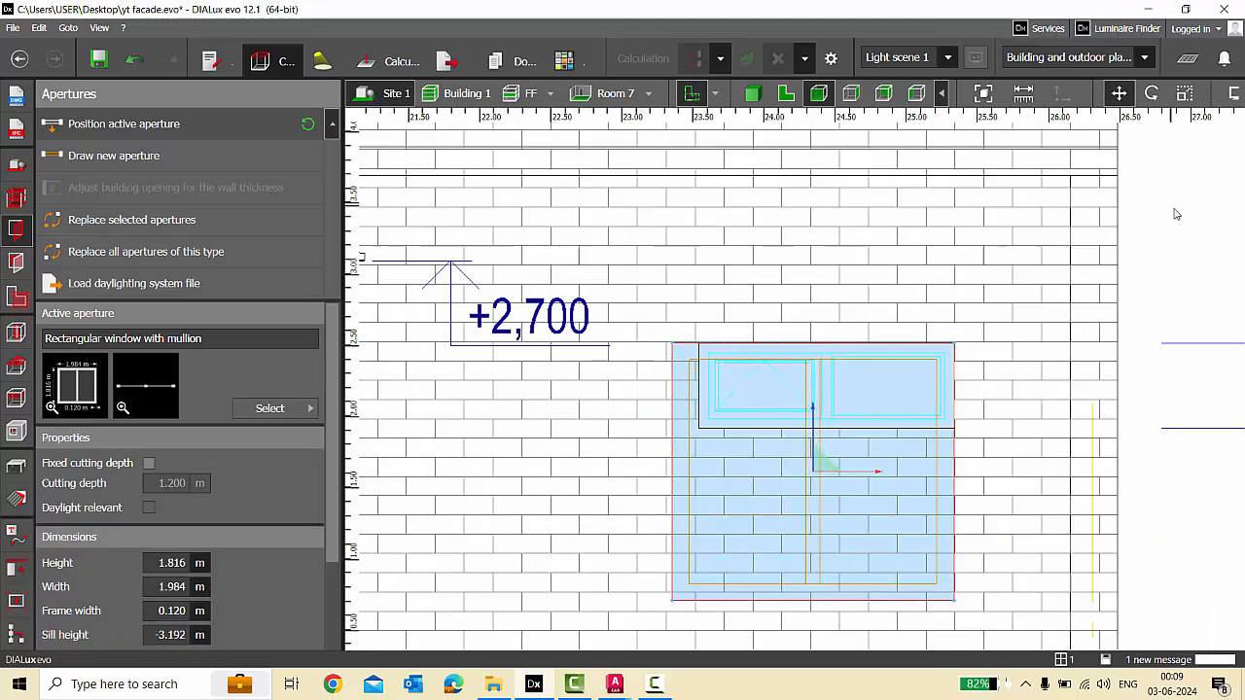
click(1184, 93)
scroll(816, 393, up, 2)
scroll(726, 401, up, 3)
drag(581, 403, 638, 389)
scroll(642, 394, down, 2)
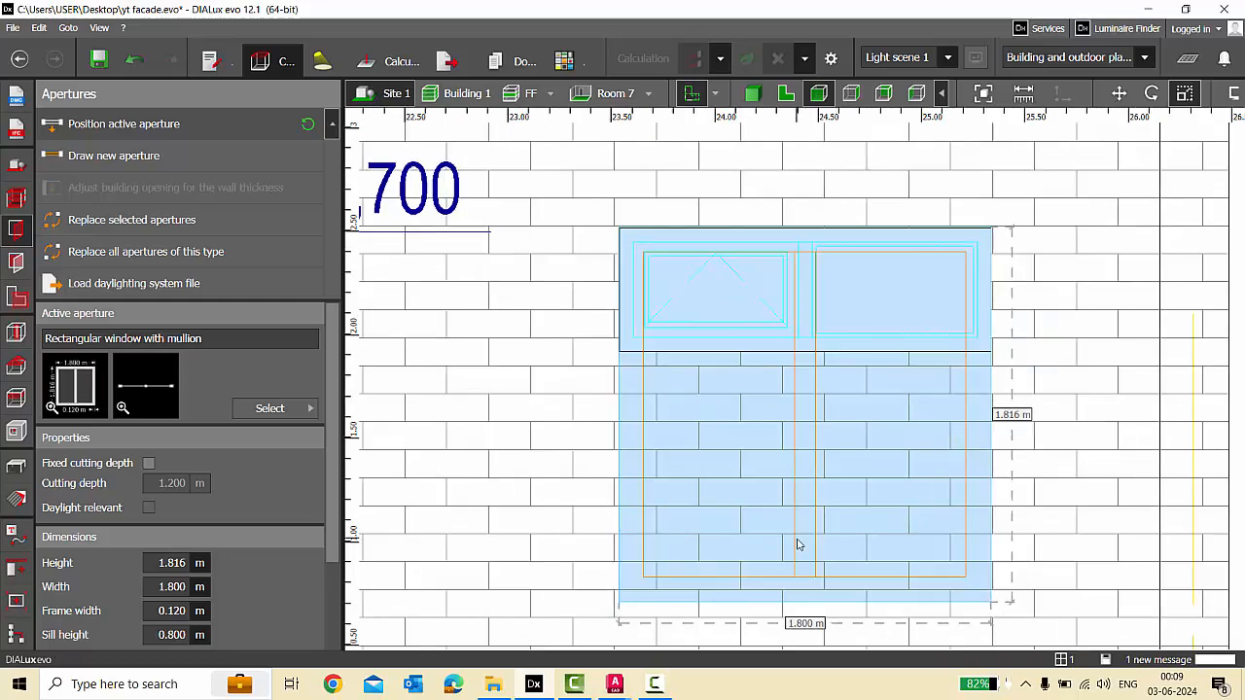
drag(808, 601, 808, 358)
scroll(761, 375, down, 5)
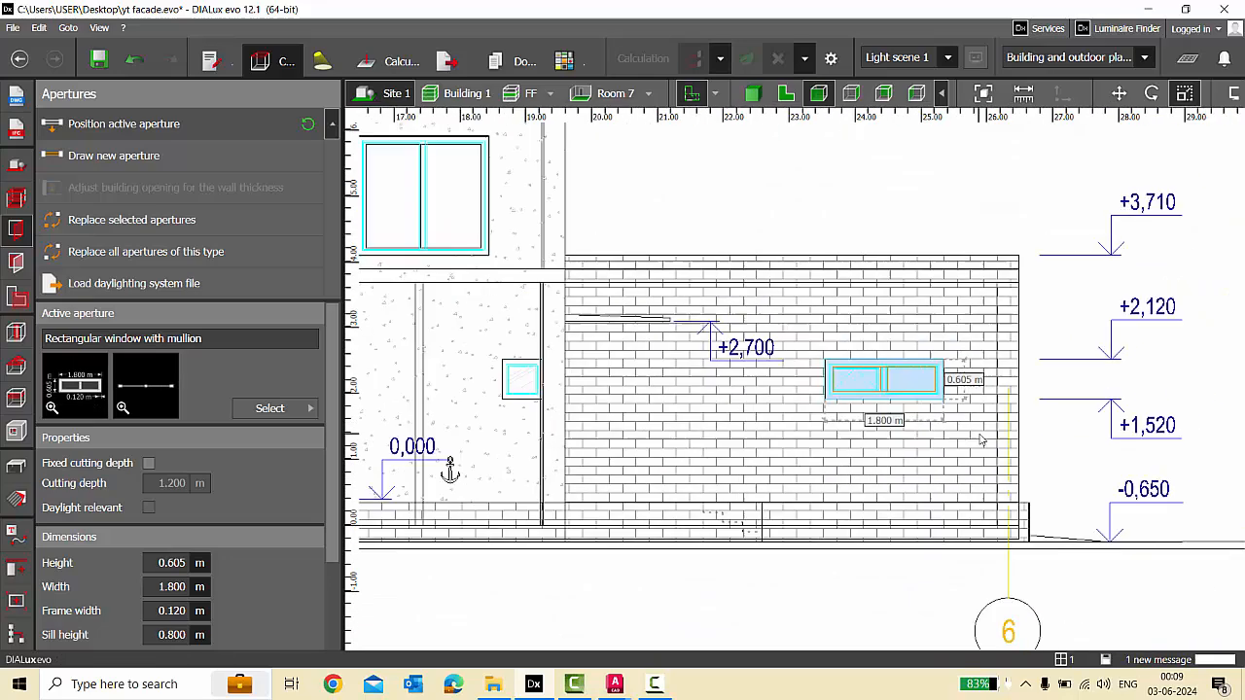
Choose the Window (standard) aperture and place one near the small square window drawn on the ground floor.
click(762, 376)
click(315, 410)
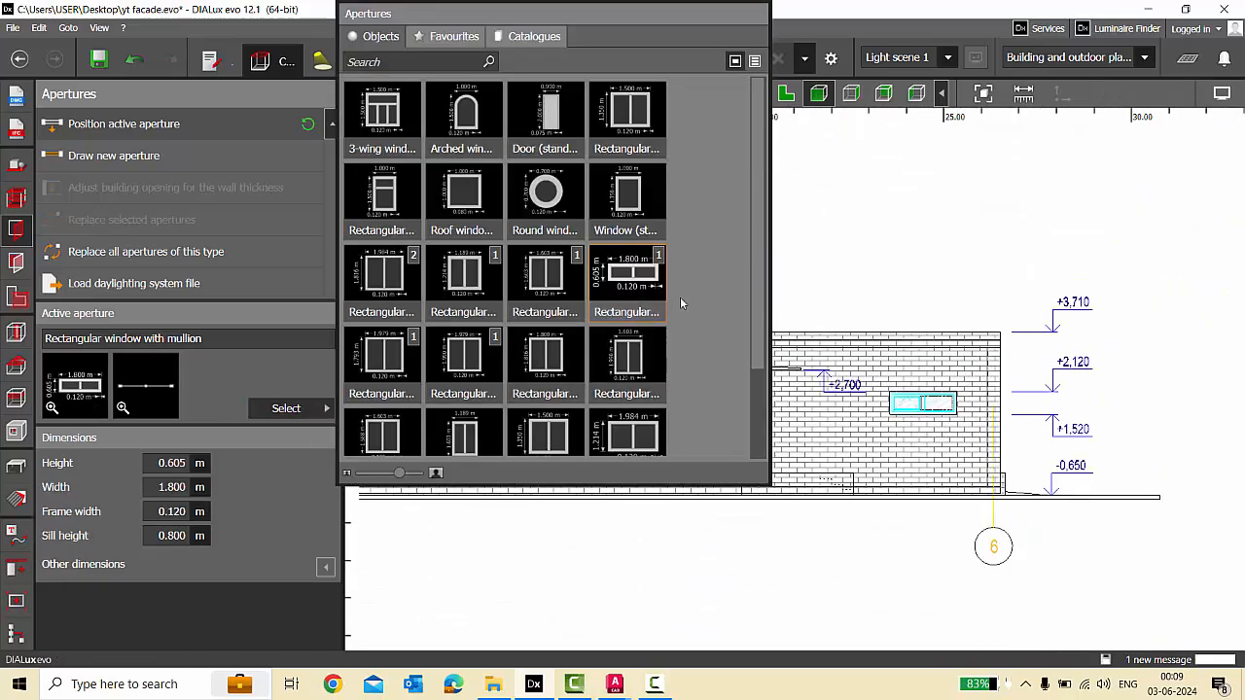
click(638, 212)
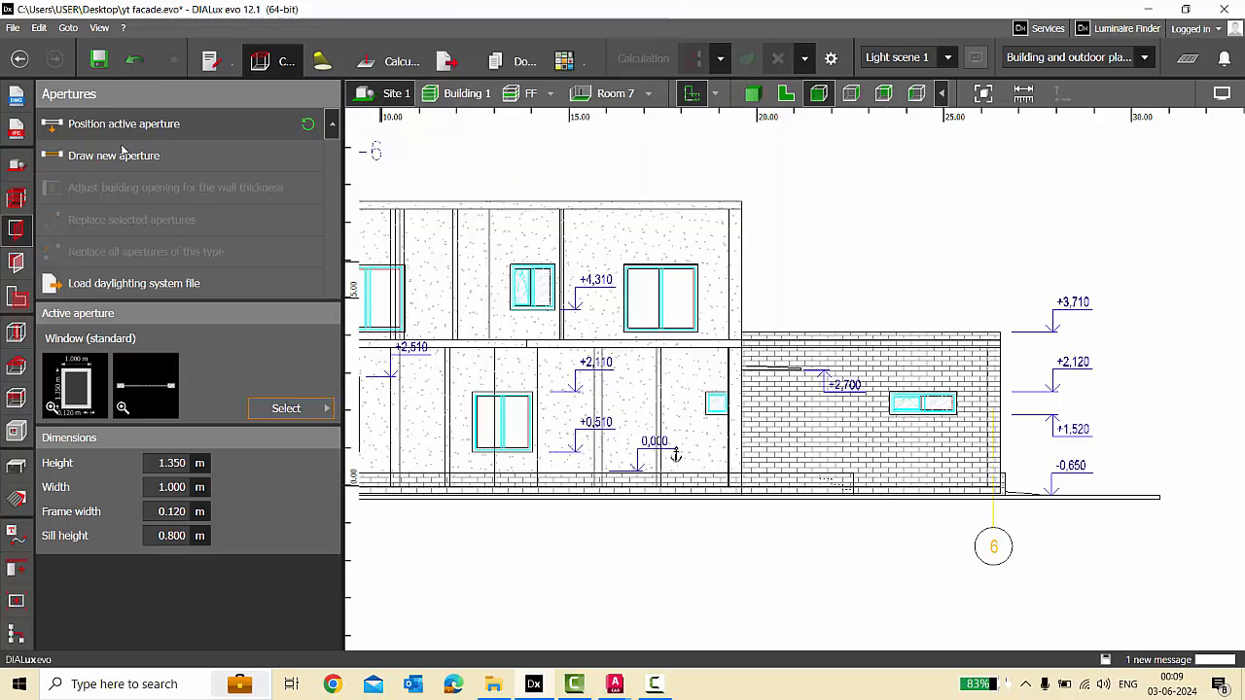
scroll(710, 401, up, 4)
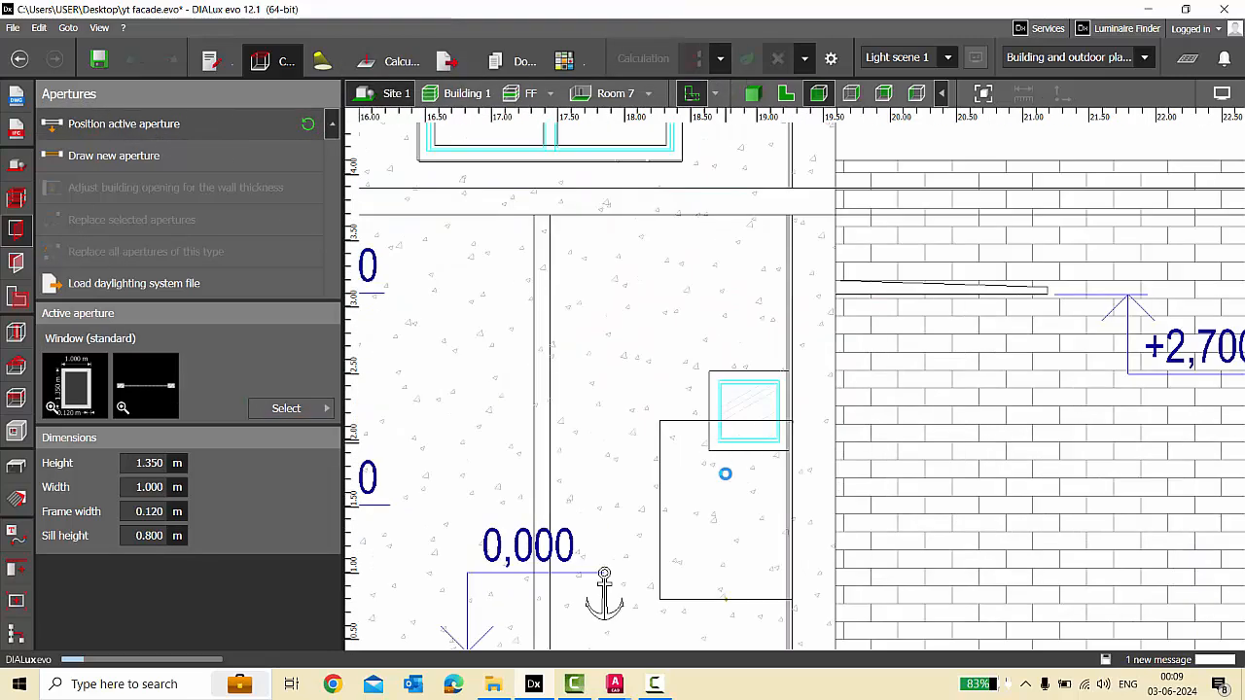
click(733, 477)
Fit the standard window to its drawn outline, resizing it to 0.586 m wide and 0.595 m high, and save the project.
click(1127, 91)
scroll(734, 477, up, 2)
drag(826, 398, 819, 327)
click(1181, 94)
drag(619, 412, 702, 387)
scroll(758, 560, down, 1)
drag(777, 511, 775, 389)
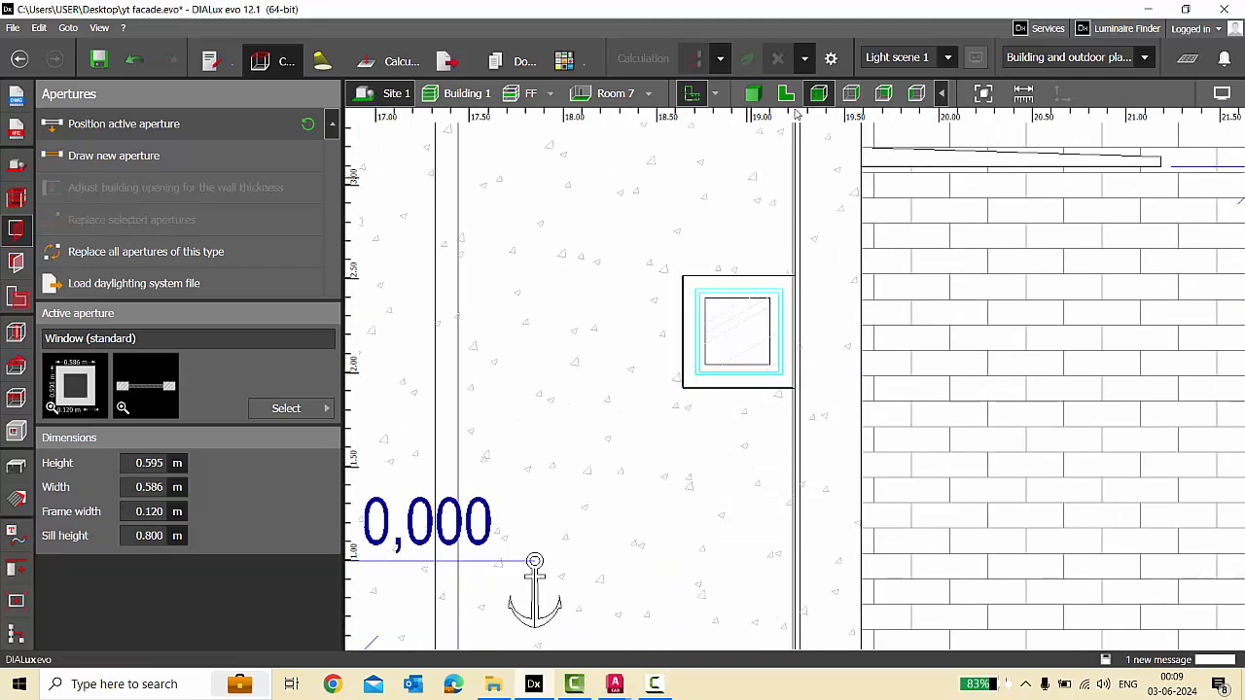
scroll(745, 443, down, 5)
key(ctrl+s)
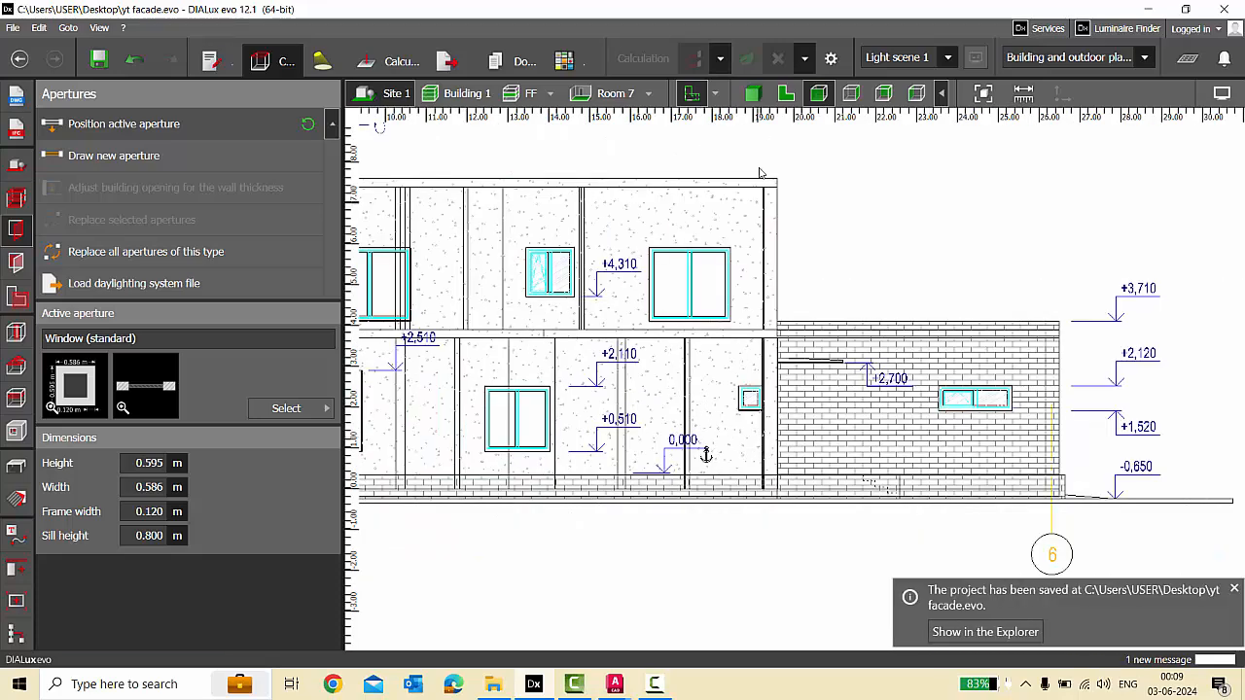
Show the front facade in the 3D view with the elevation plan hidden and open the Materials tool.
click(759, 99)
right_drag(874, 354, 773, 344)
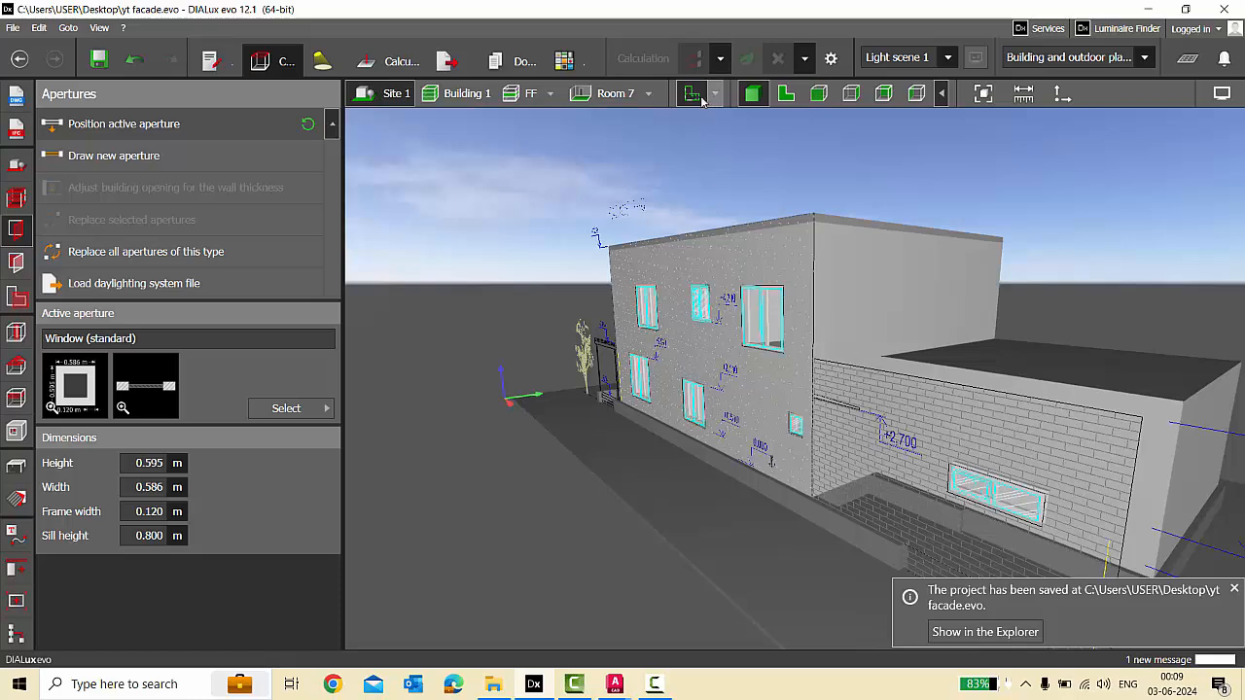
click(15, 498)
scroll(707, 357, up, 3)
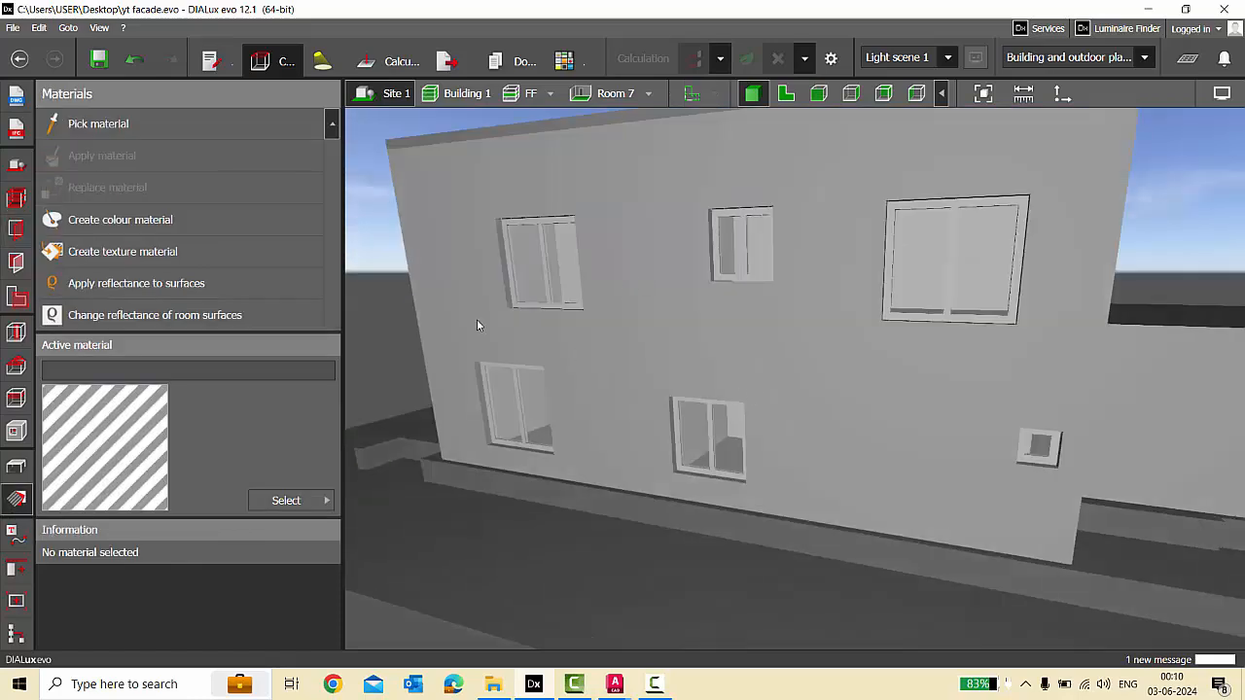
Create a black colour material (#000000) with the material type Painted.
click(119, 219)
scroll(275, 562, down, 1)
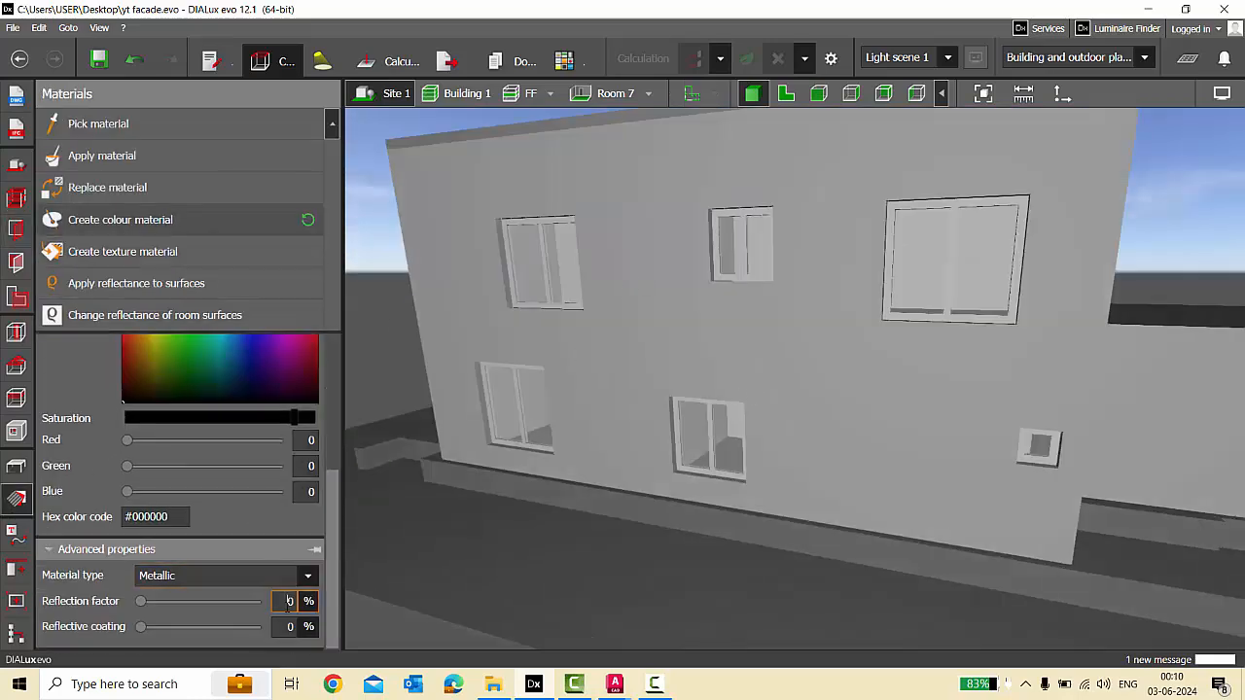
click(223, 576)
click(156, 613)
Replace the window frame material with the black painted material on all facade windows, and save the project.
click(121, 190)
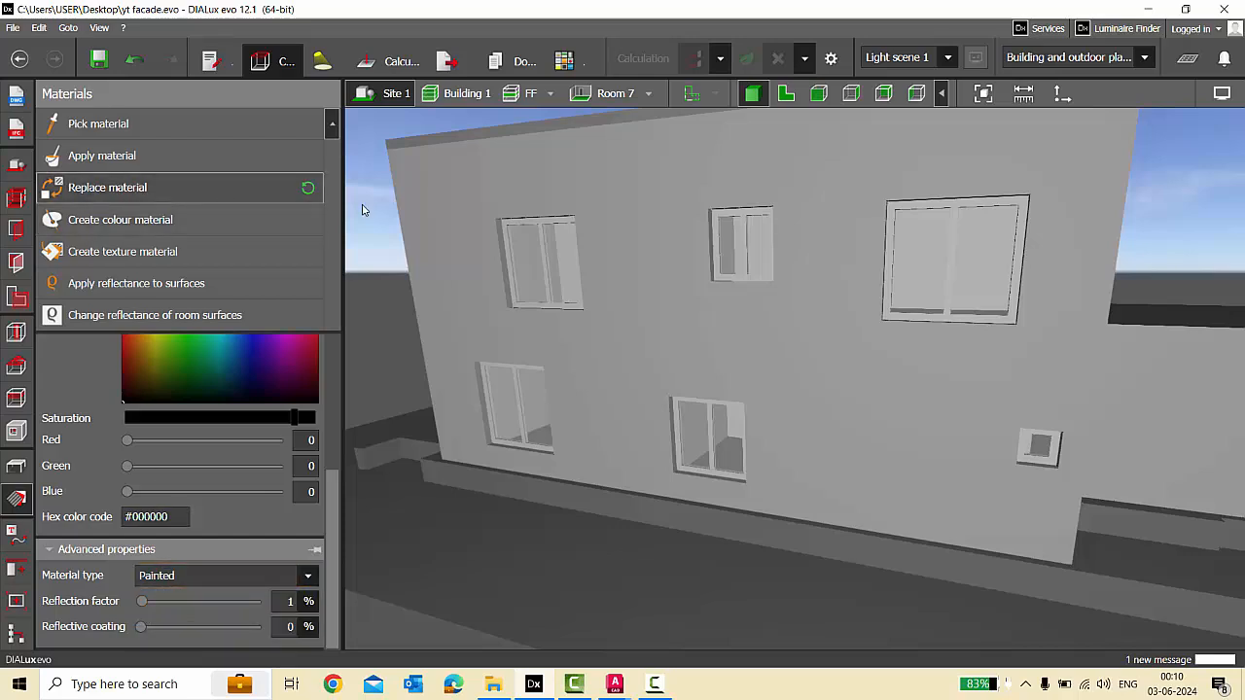
scroll(671, 209, up, 3)
click(445, 226)
scroll(554, 330, down, 4)
right_drag(618, 387, 665, 410)
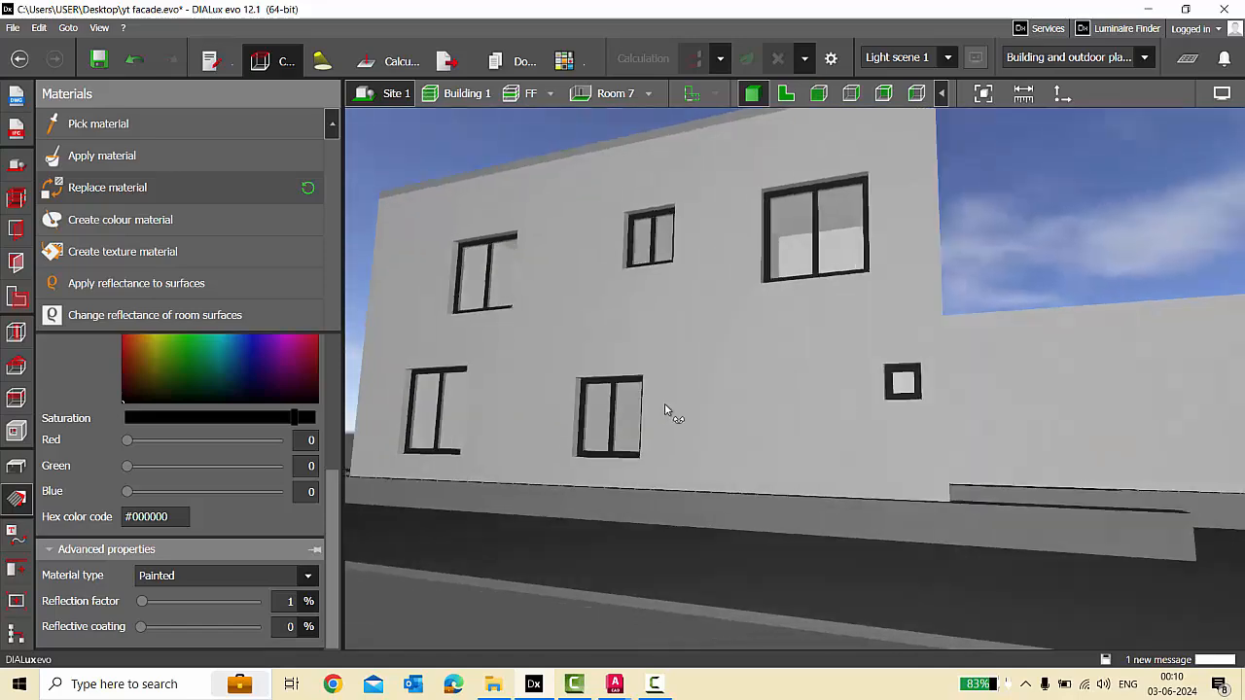
click(15, 466)
scroll(654, 483, down, 5)
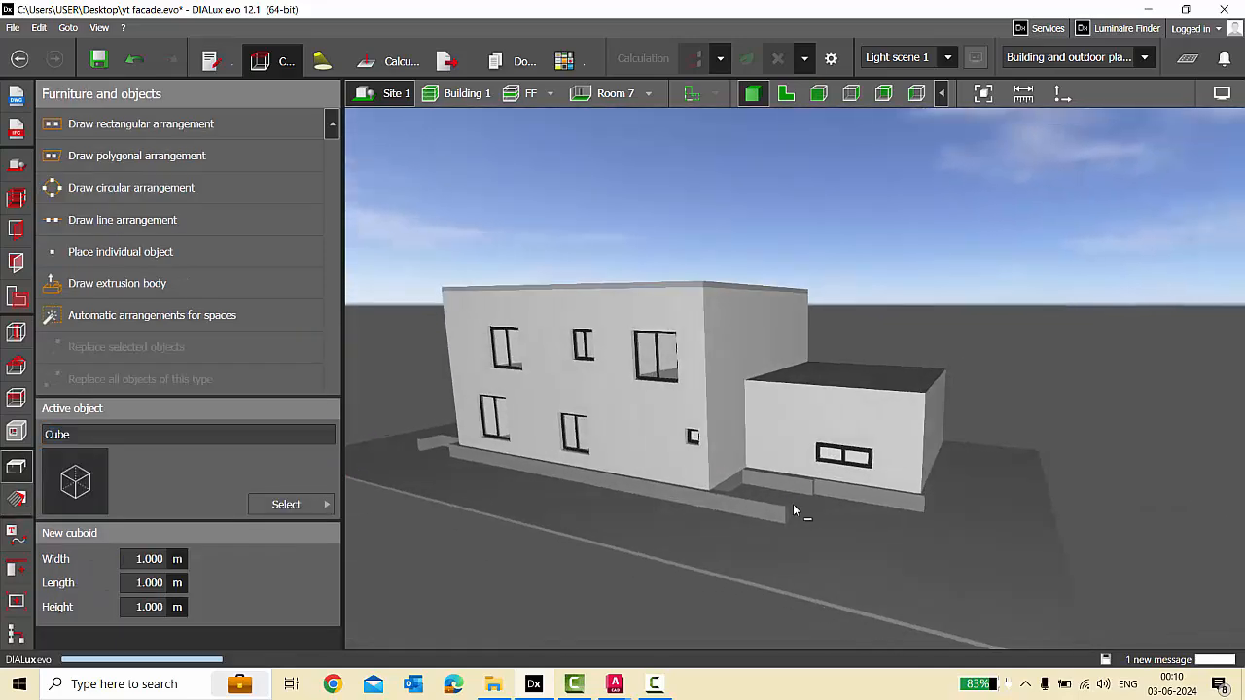
key(ctrl+s)
Switch to AutoCAD and examine the wall finishes and levels of the facade elevation drawing.
click(614, 683)
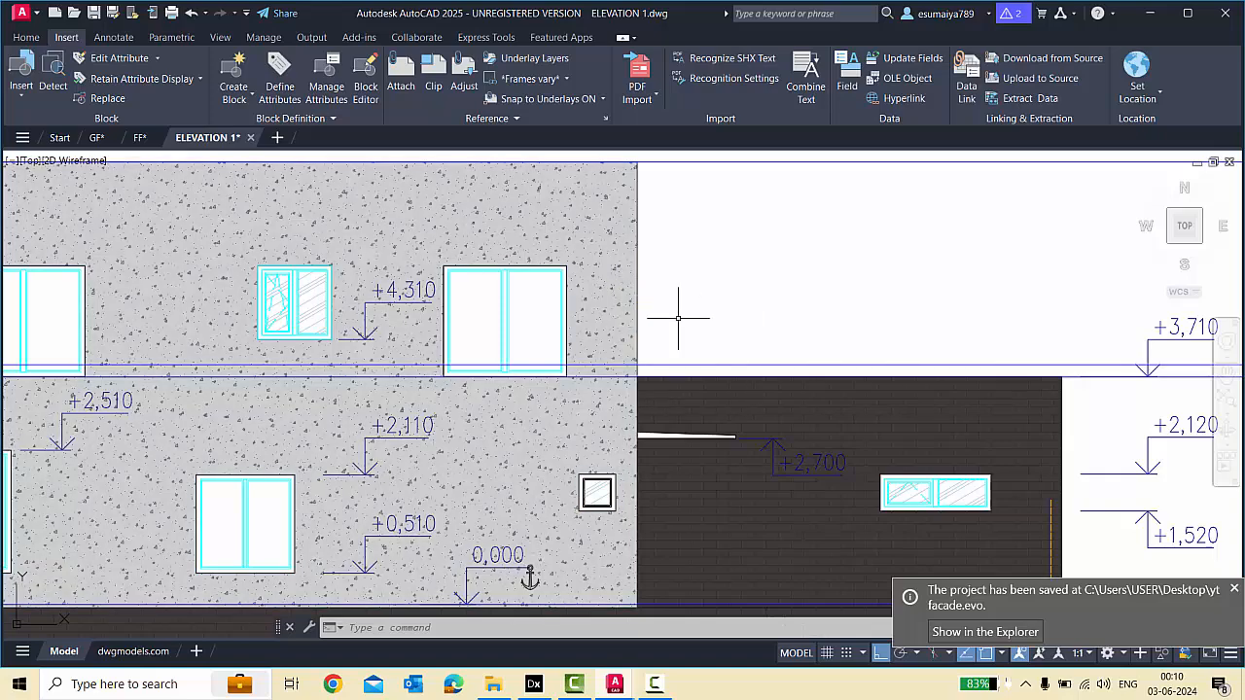
scroll(750, 500, up, 4)
scroll(696, 454, down, 2)
scroll(696, 454, down, 5)
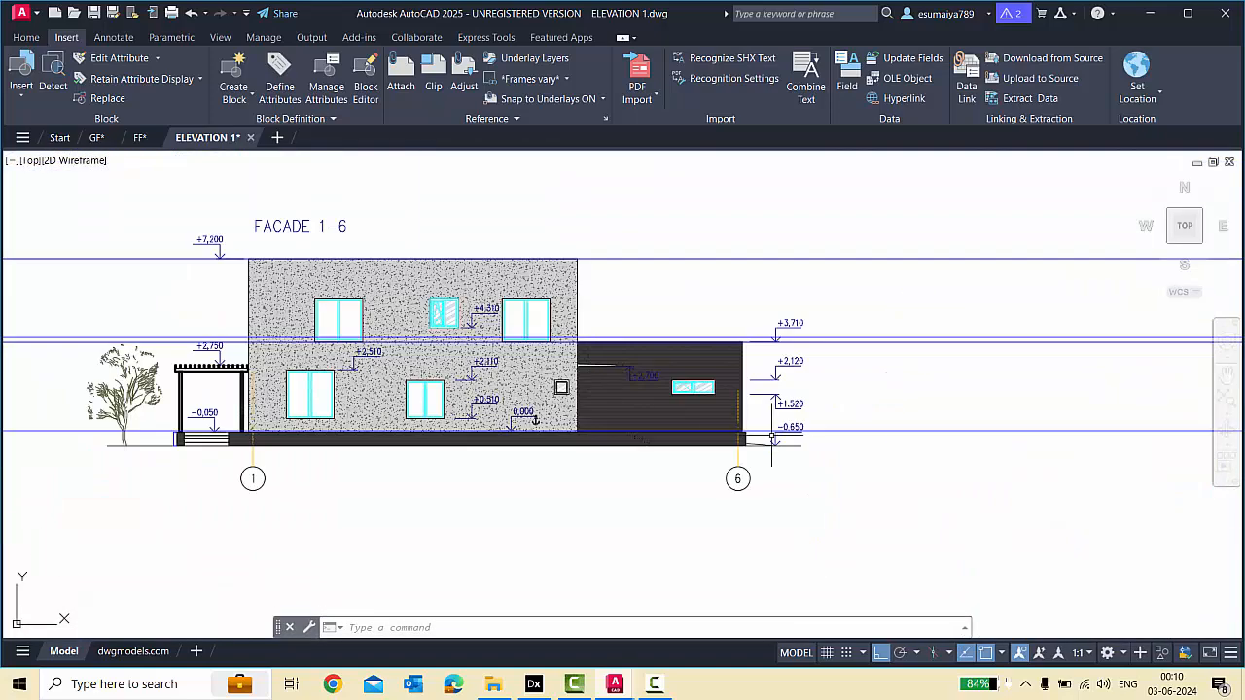
scroll(696, 395, up, 5)
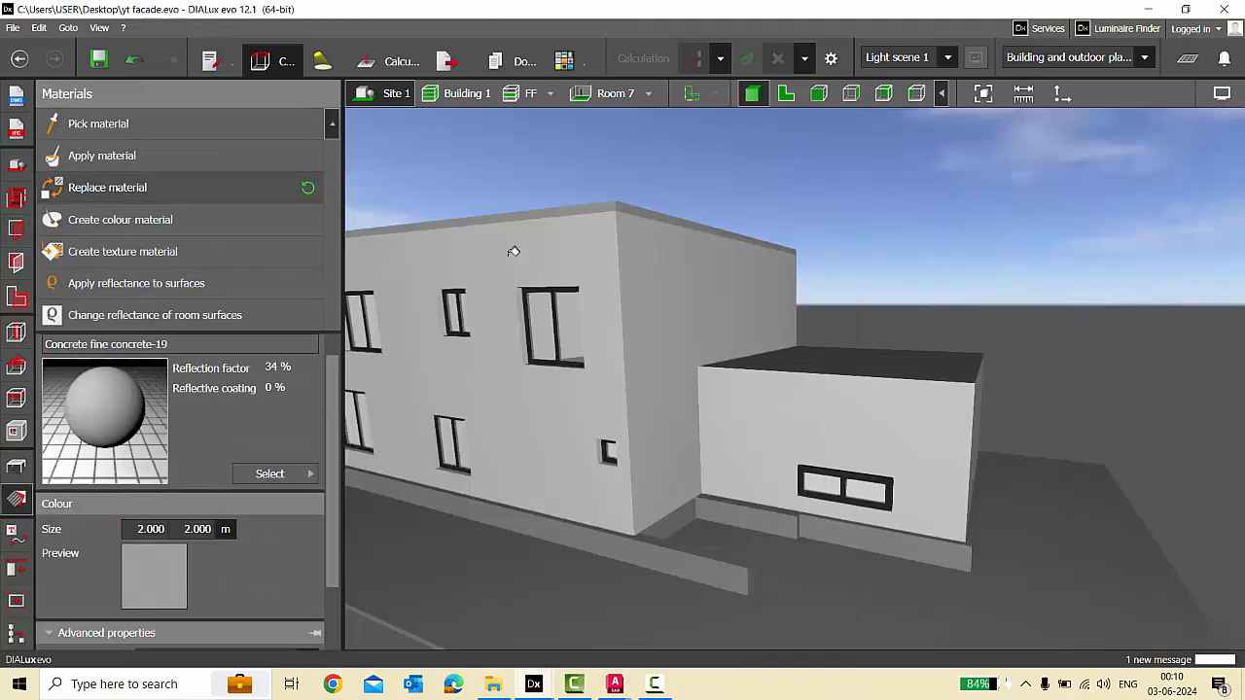
Show the ground floor in the 2D plan view with its CAD floor plan displayed.
scroll(945, 441, up, 4)
scroll(927, 448, down, 3)
right_drag(927, 449, 631, 445)
click(18, 465)
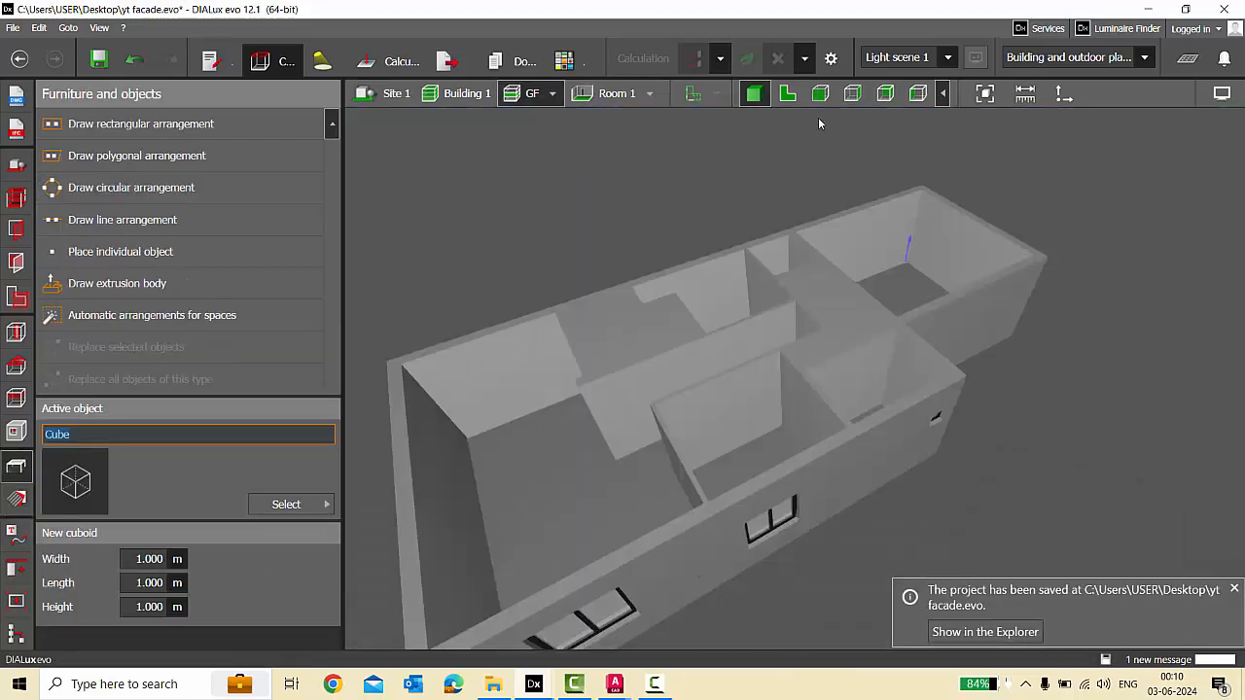
click(787, 94)
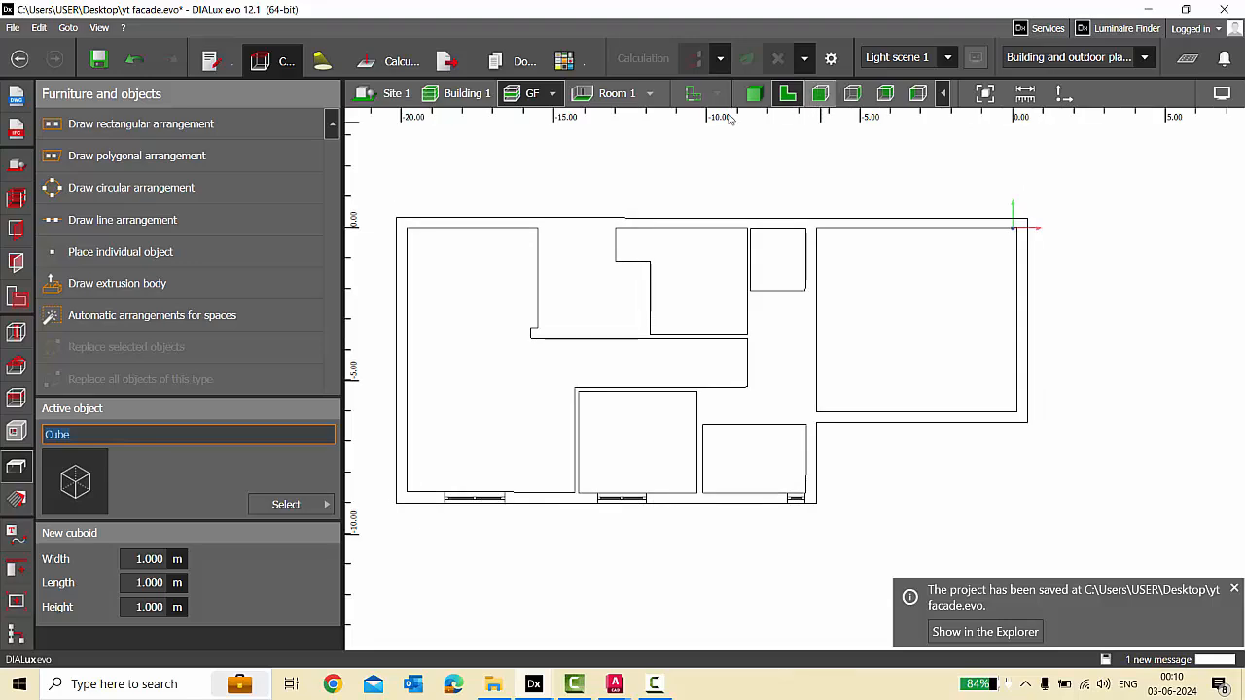
click(691, 94)
scroll(1062, 302, up, 1)
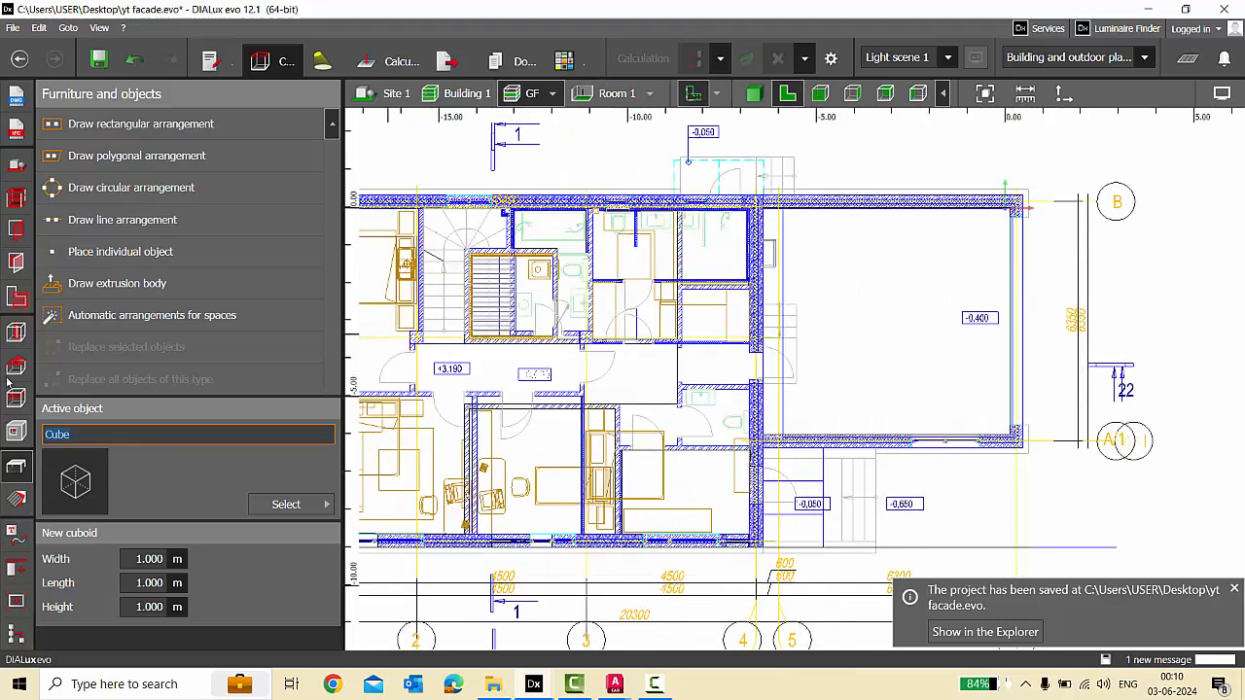
Add two points to the ground floor's outer contour where the single-storey side block's rear wall meets the main building.
click(13, 194)
click(881, 210)
scroll(875, 205, up, 3)
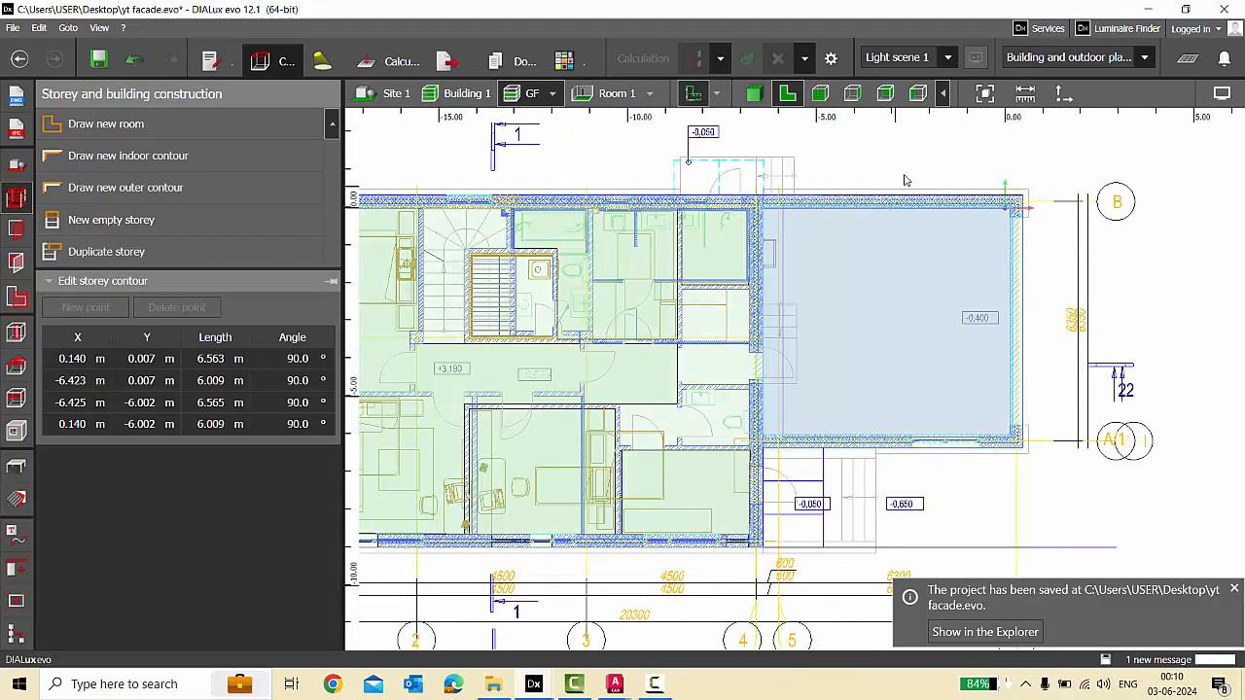
click(729, 211)
scroll(629, 204, up, 4)
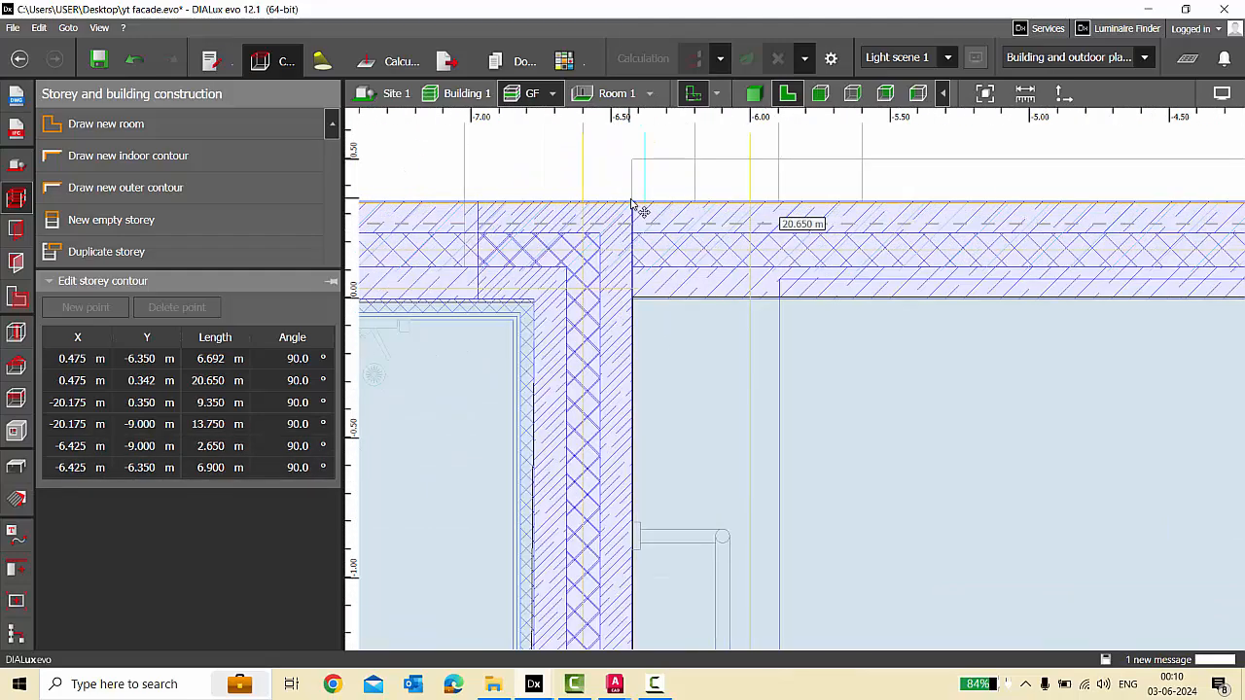
right_click(633, 202)
click(639, 207)
scroll(636, 203, up, 2)
drag(639, 207, 628, 202)
scroll(636, 204, up, 2)
right_click(640, 203)
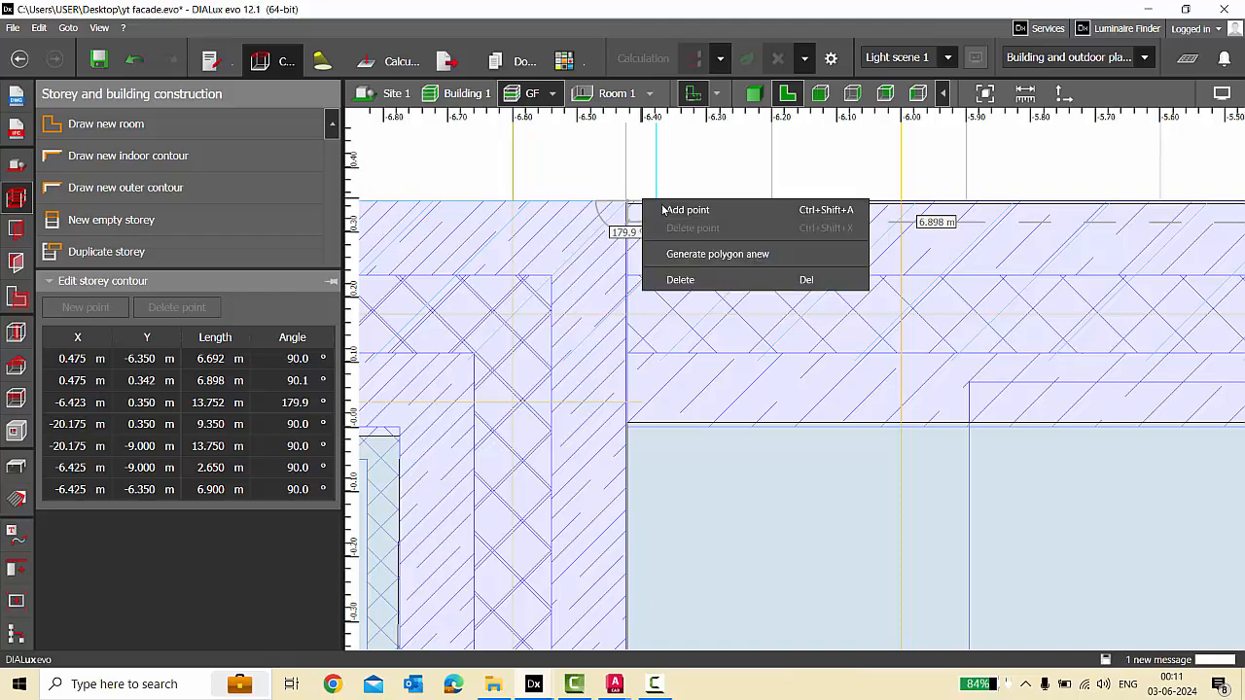
click(648, 208)
Move the side block's rear outer contour edge outwards to Y 0.369 m.
scroll(458, 244, down, 10)
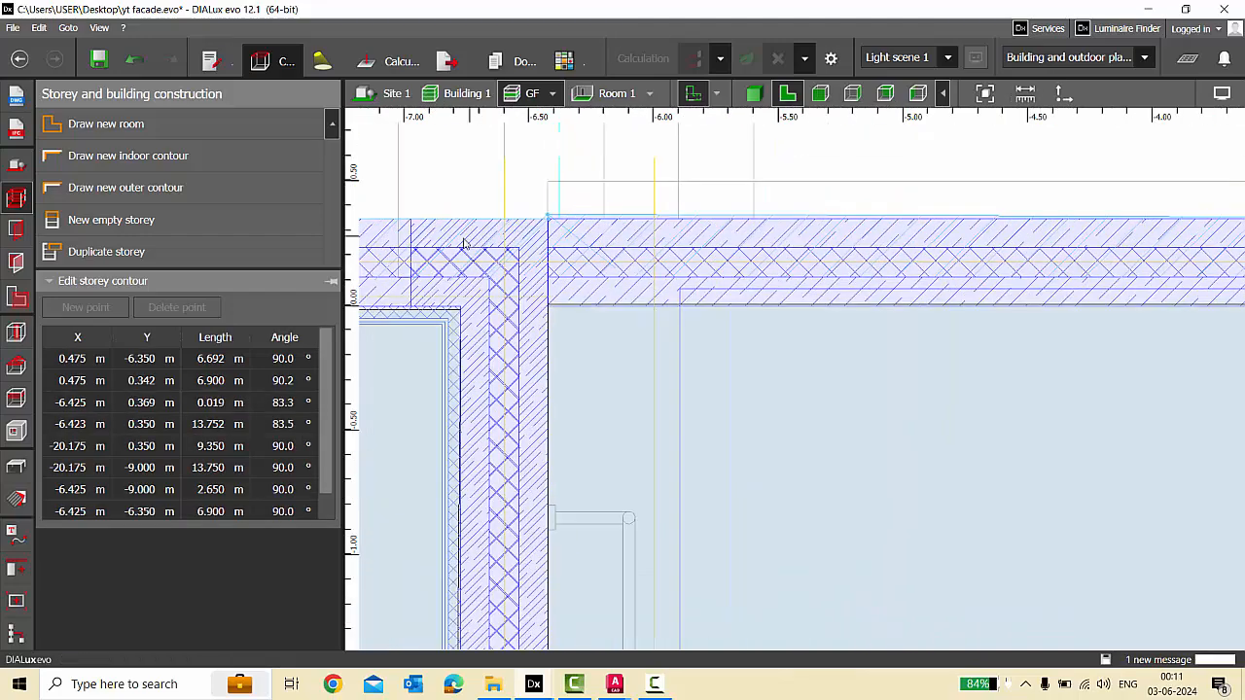
scroll(972, 233, up, 5)
drag(954, 233, 956, 234)
scroll(970, 205, down, 9)
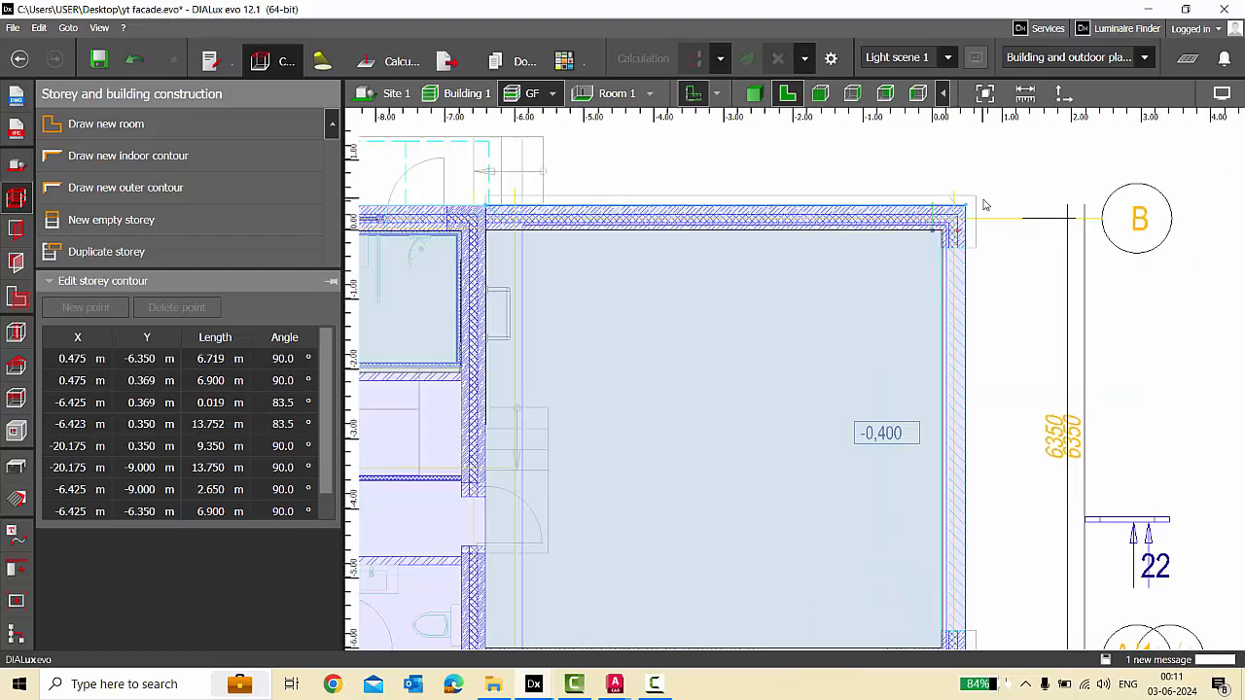
Move the side block's front outer contour edge outwards to Y -6.363 m and save the project.
scroll(887, 408, up, 5)
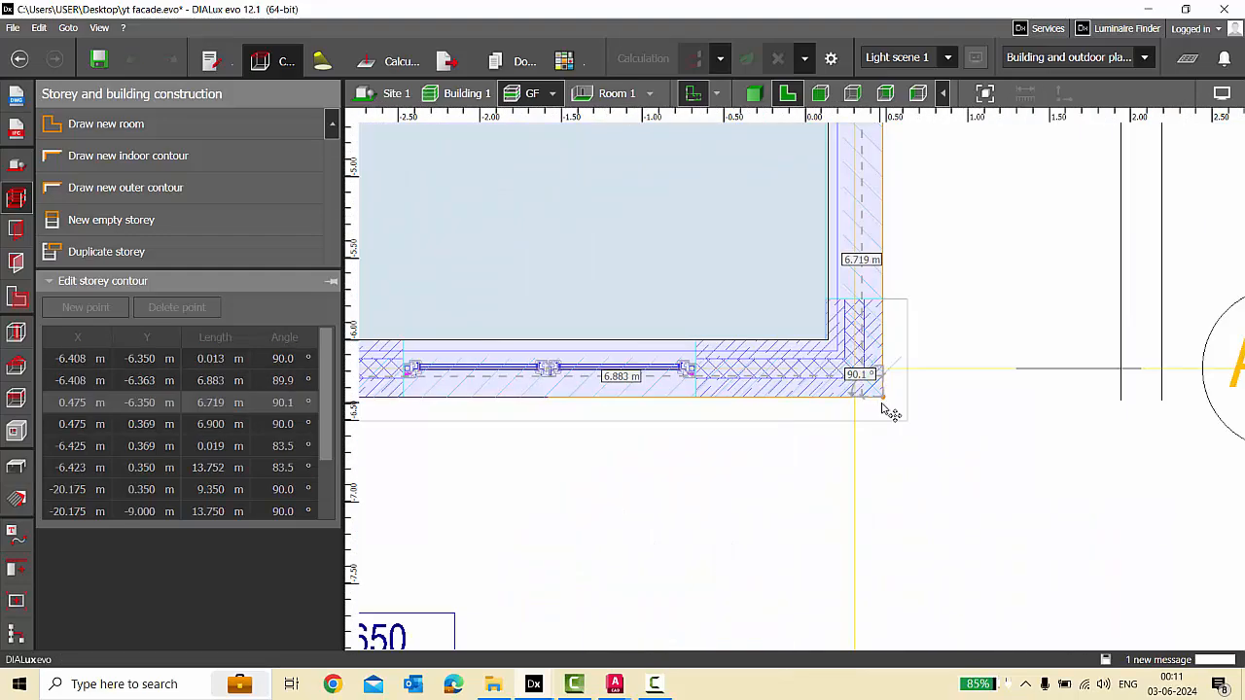
scroll(887, 428, down, 2)
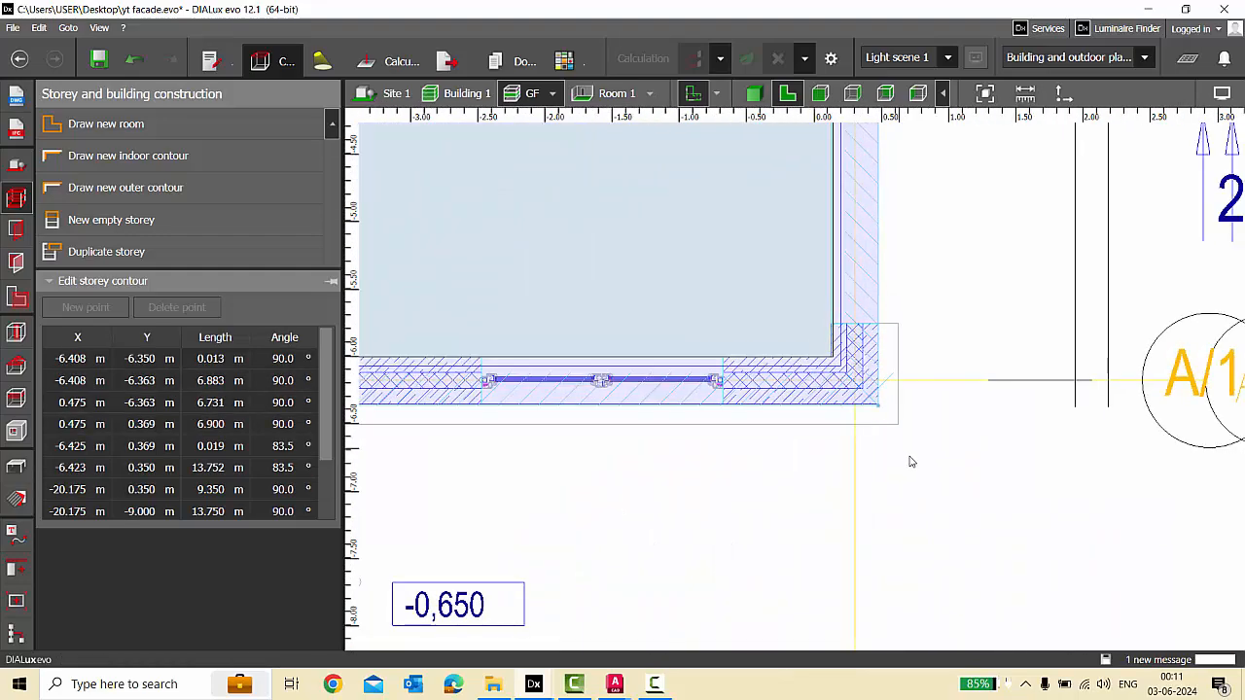
click(909, 463)
key(ctrl+s)
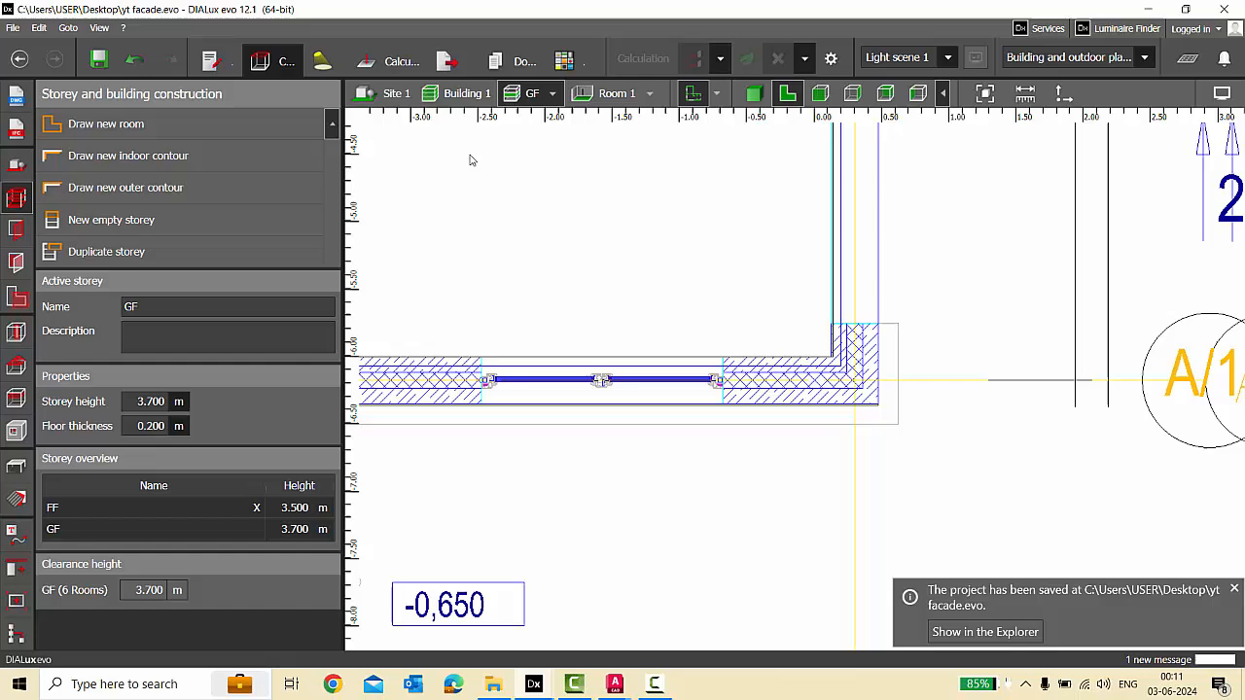
Show the whole site in 3D facing the single-storey side block and open the Materials tool.
click(389, 93)
click(753, 93)
right_drag(919, 374, 892, 389)
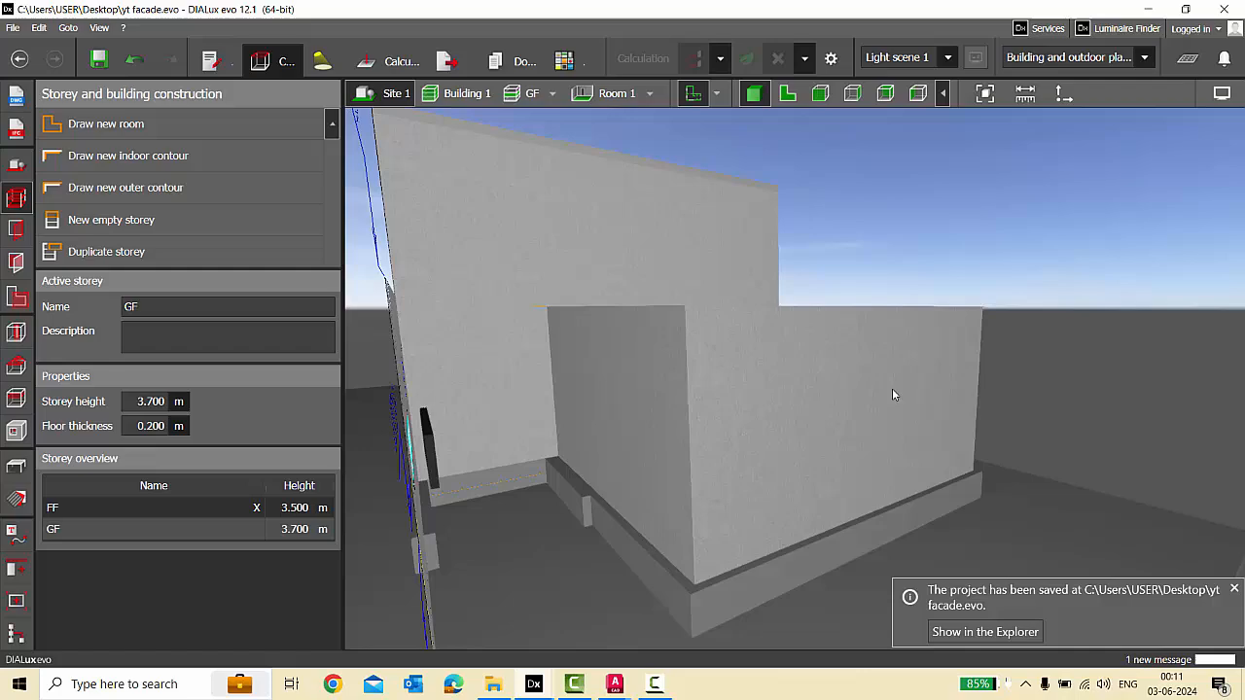
click(16, 499)
Pick the Unshaped stone wall1 material from the outdoor wall textures in the material catalogue.
mouse_move(538, 686)
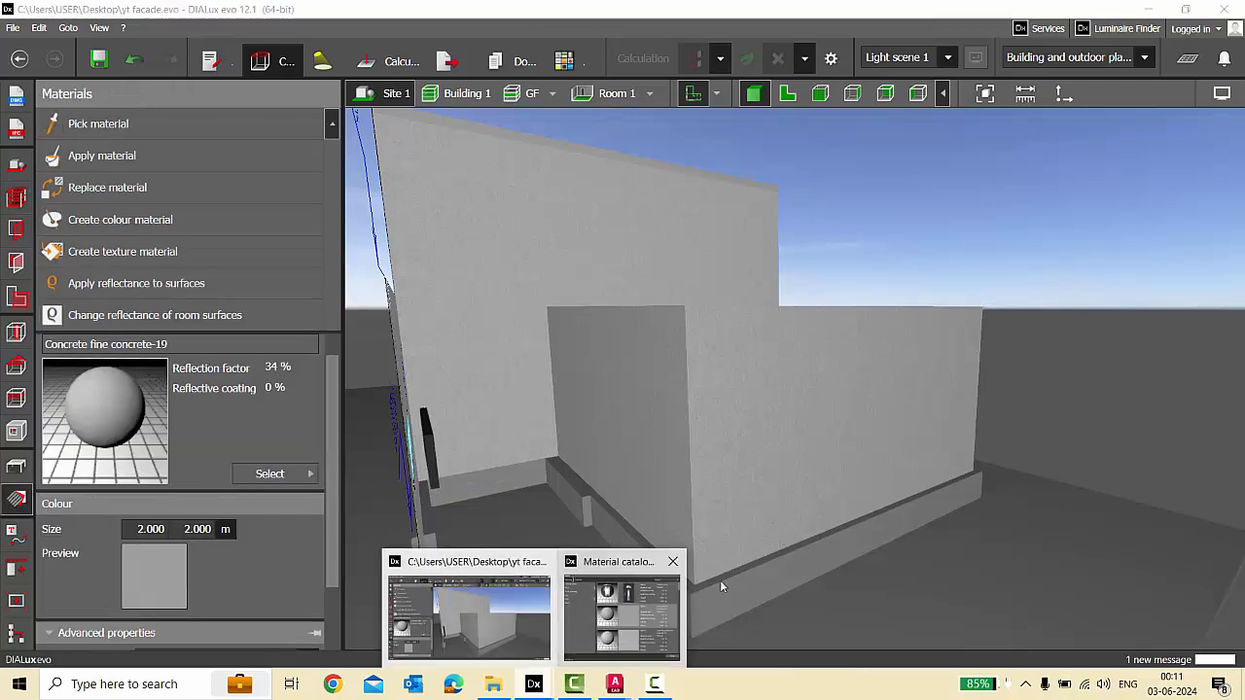
click(647, 608)
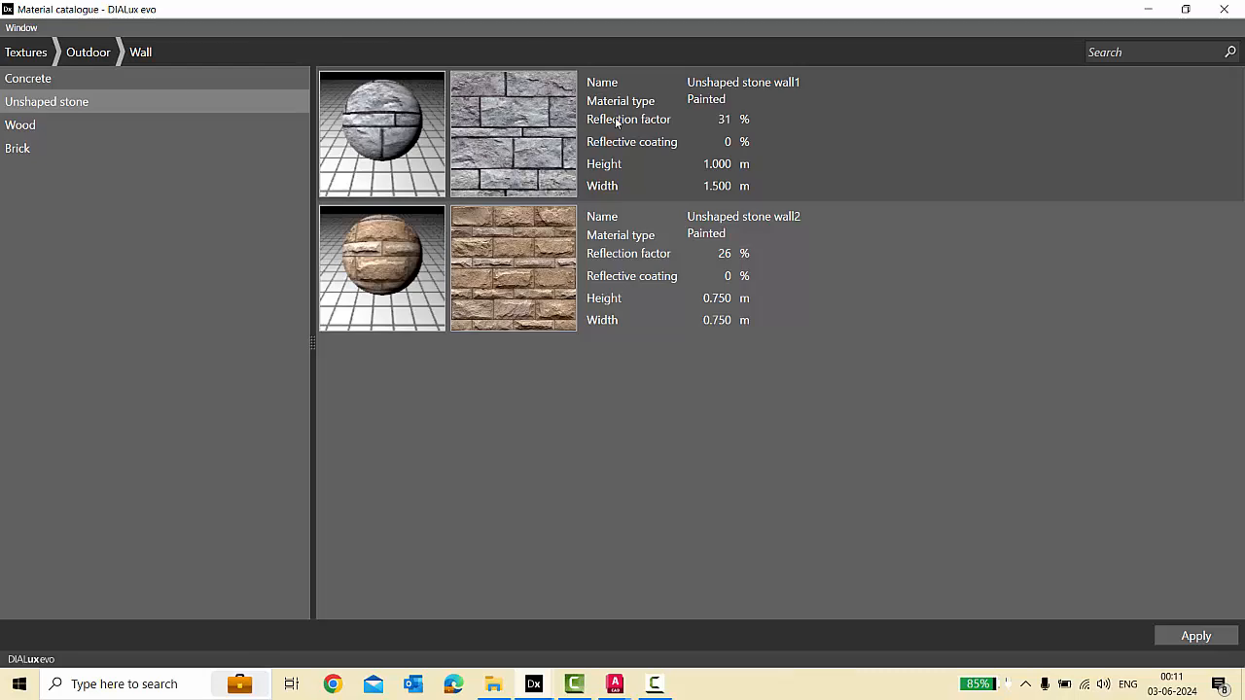
click(615, 121)
click(1153, 8)
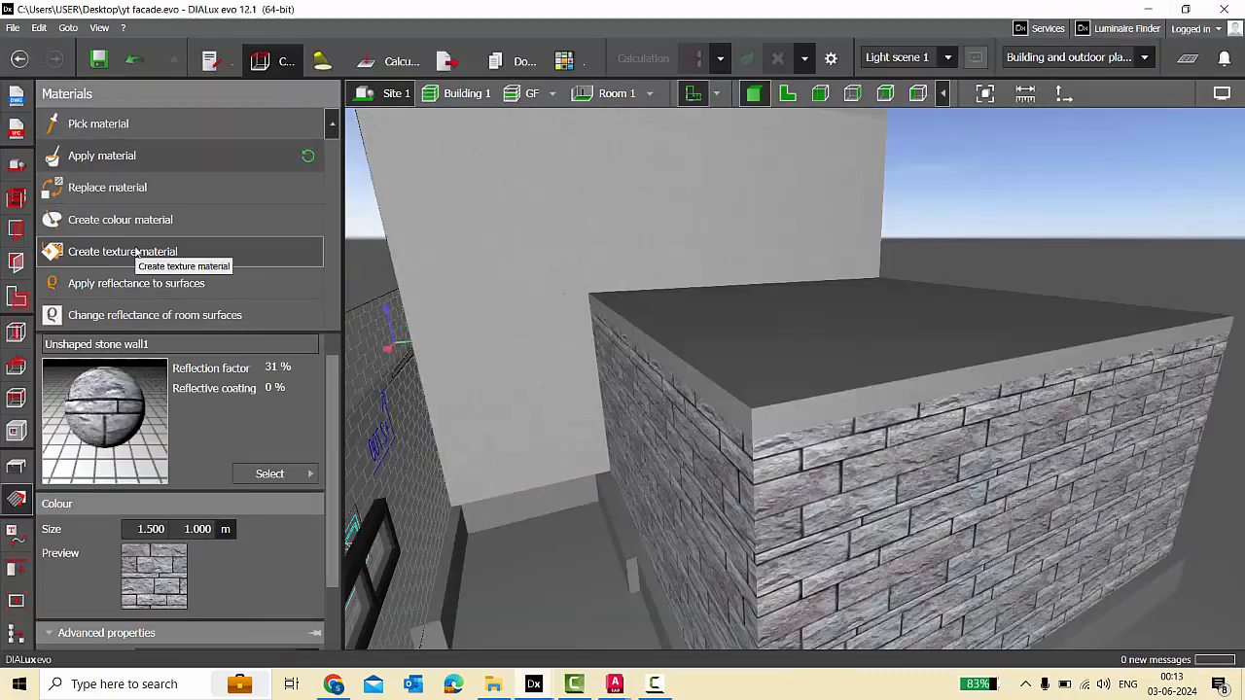
Create a texture material from the brick image in the clipboard and apply it to the side block's outer walls.
click(155, 251)
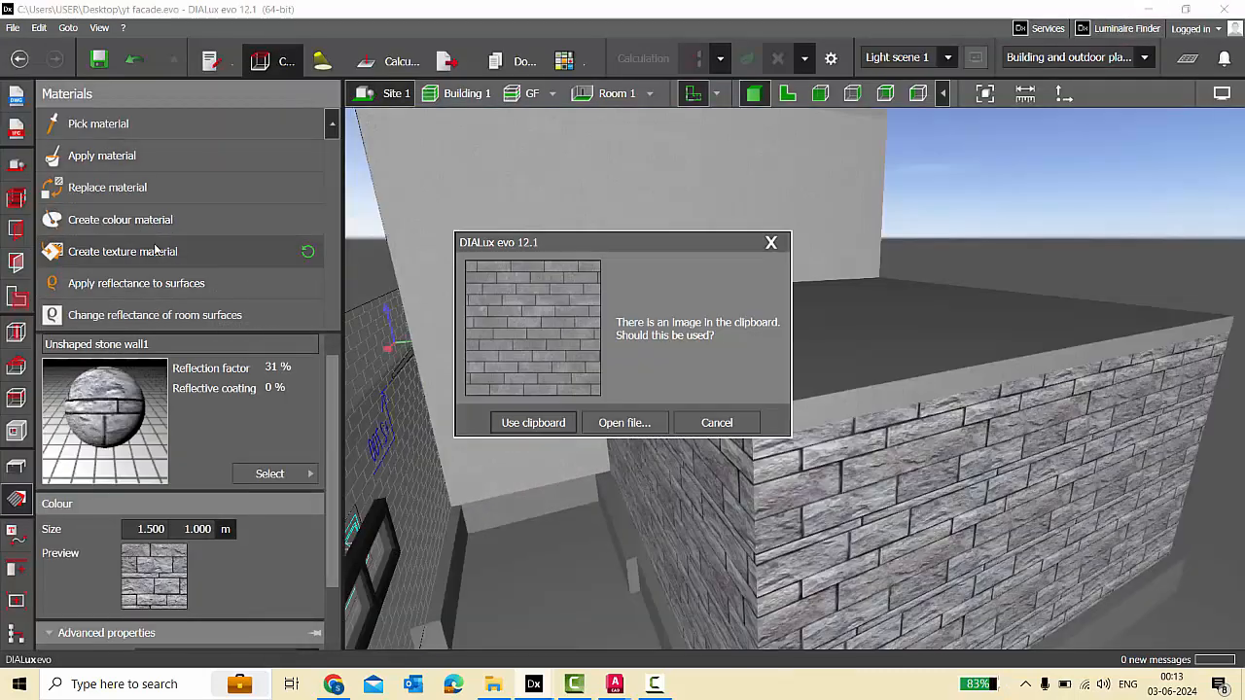
click(560, 427)
click(693, 440)
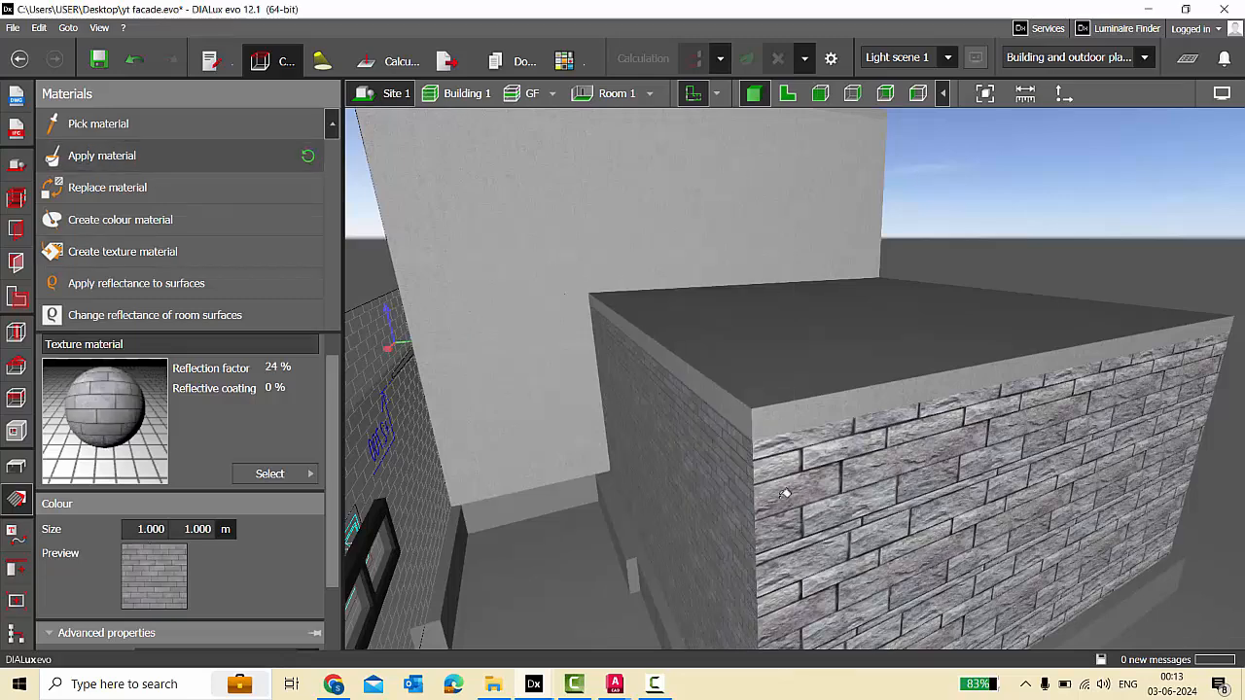
click(786, 494)
scroll(626, 392, down, 3)
right_drag(626, 392, 642, 445)
scroll(689, 446, up, 2)
scroll(62, 424, down, 1)
Open the Furniture and objects tool and show the site in the front view with the facade elevation plan.
click(12, 471)
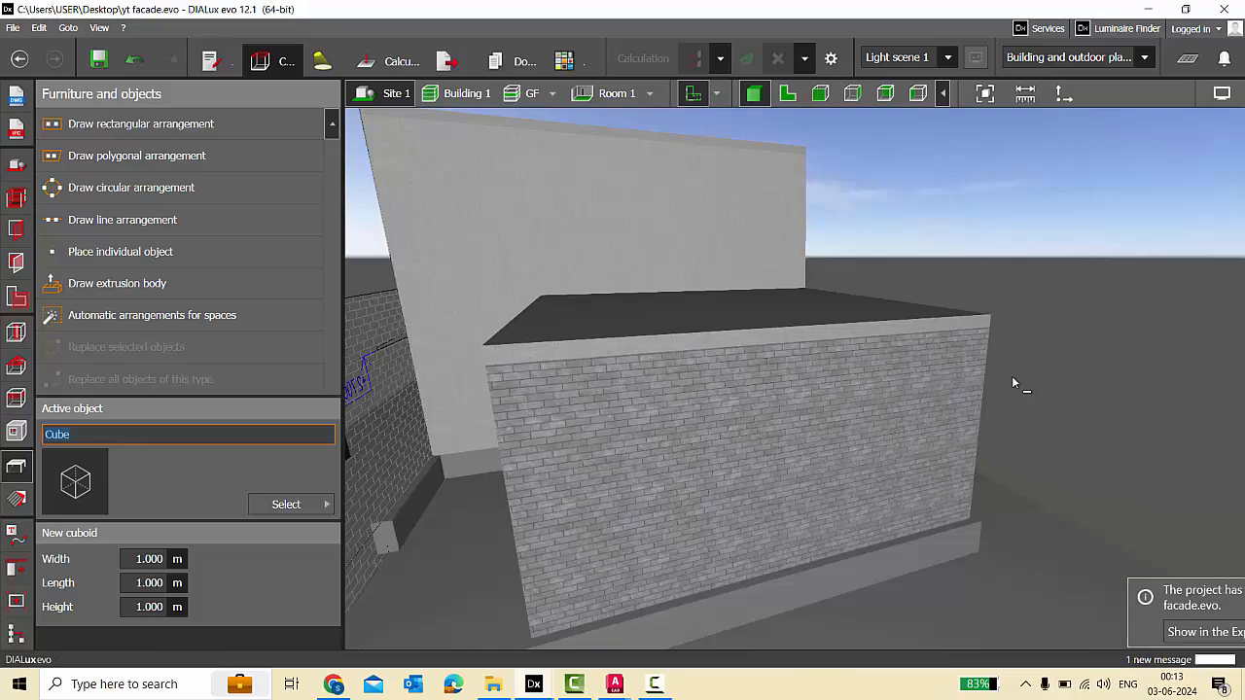
scroll(1011, 376, down, 5)
right_drag(876, 373, 761, 396)
scroll(632, 307, up, 3)
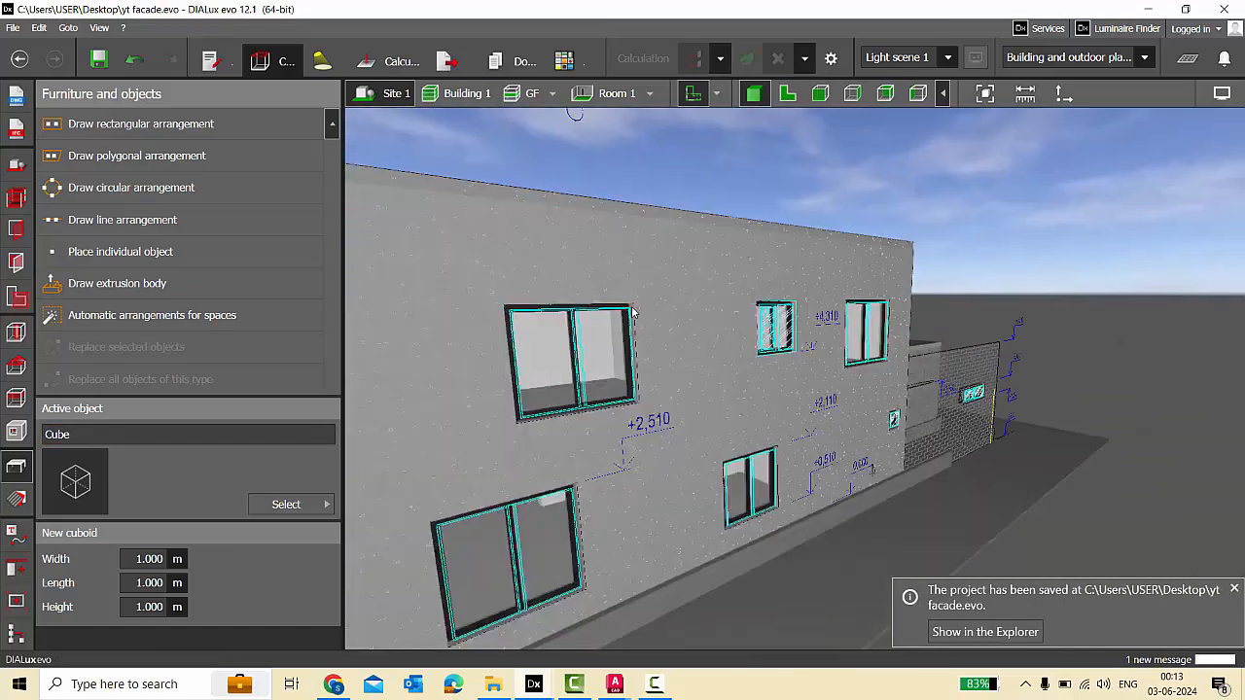
right_drag(884, 400, 793, 412)
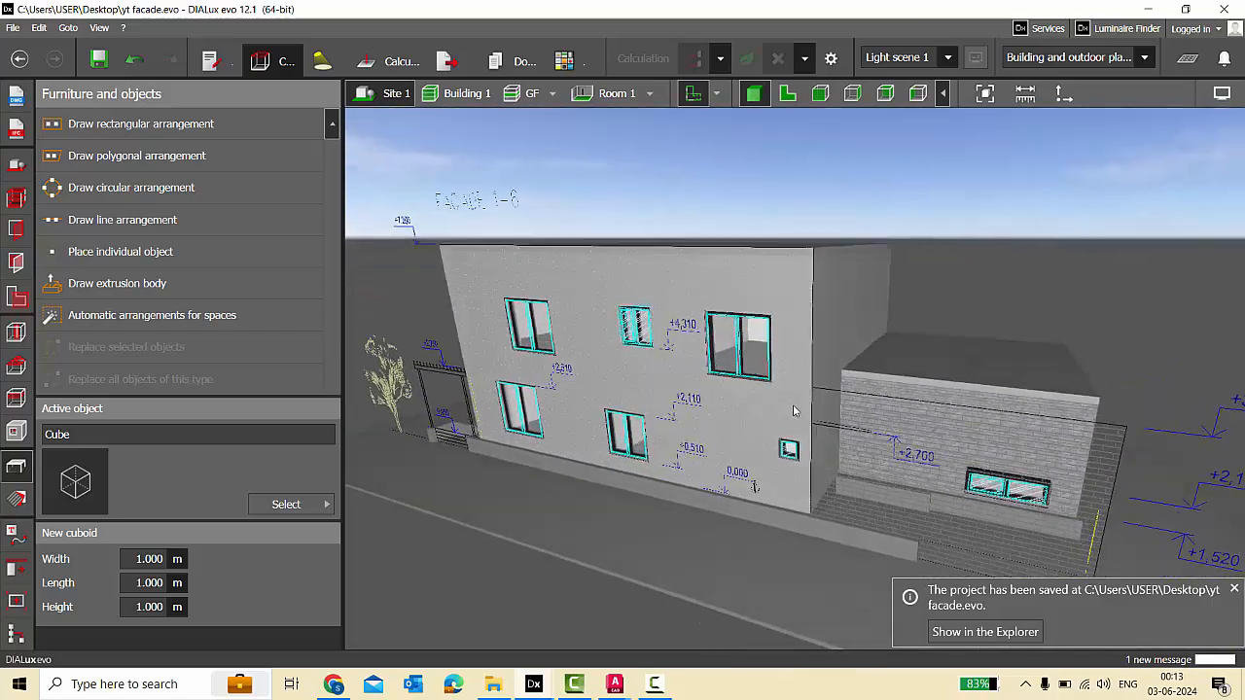
click(820, 93)
scroll(833, 298, up, 3)
scroll(833, 297, down, 2)
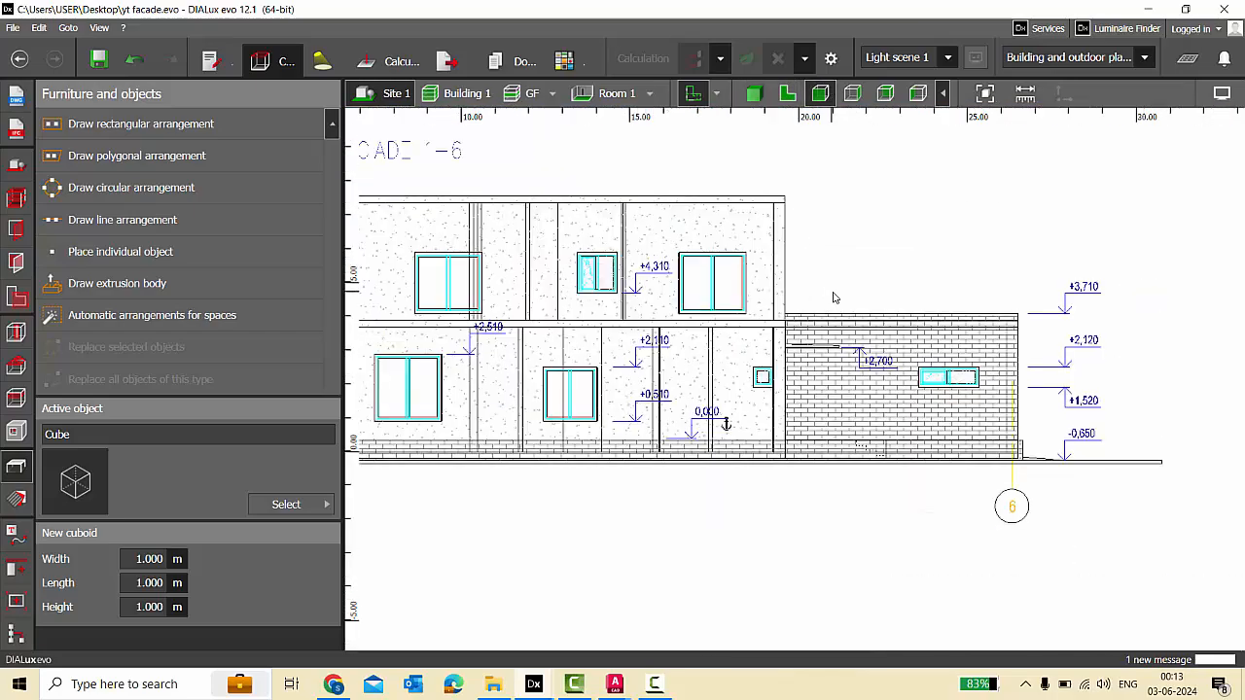
Examine the dashed steps, brick plinth, pergola and entrance stairs on the facade elevation plan.
scroll(887, 433, up, 6)
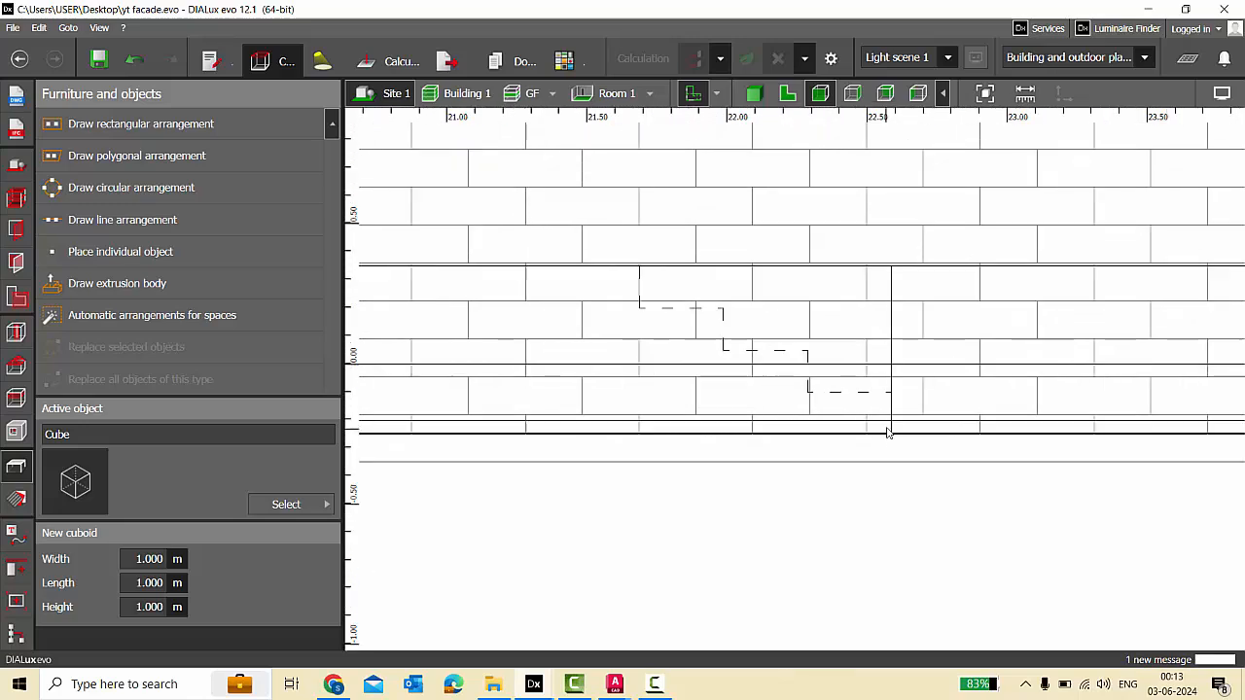
scroll(700, 331, down, 4)
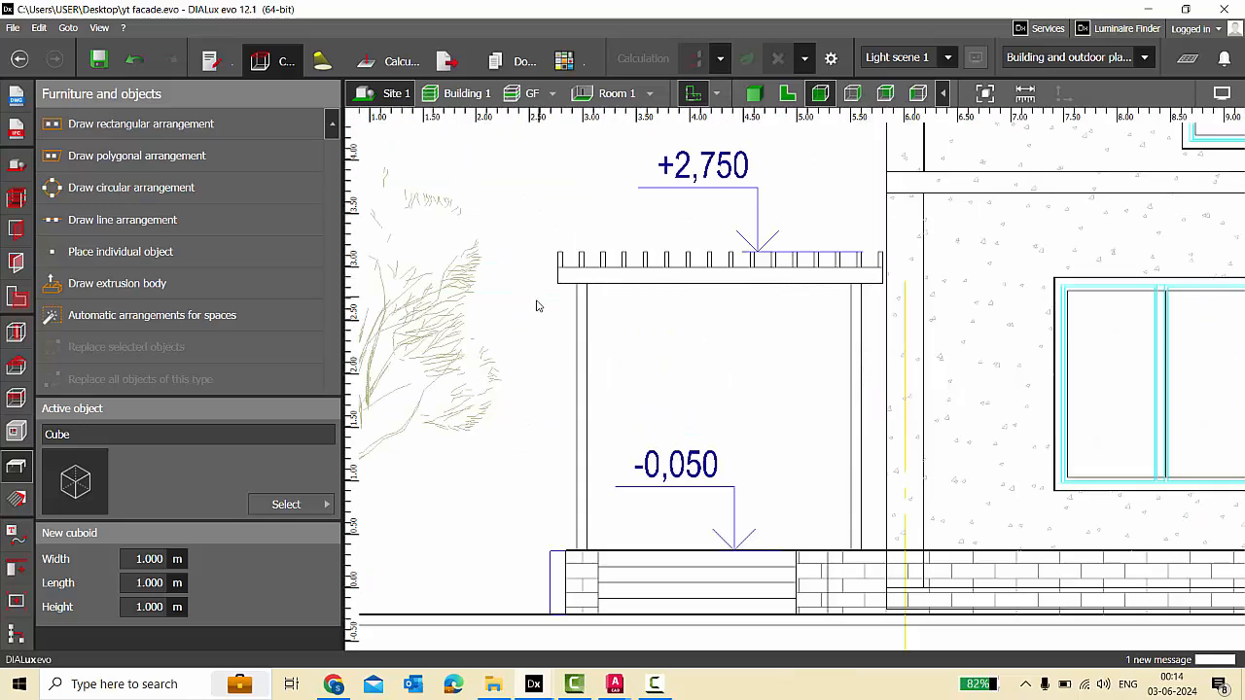
scroll(536, 307, down, 2)
scroll(662, 506, up, 3)
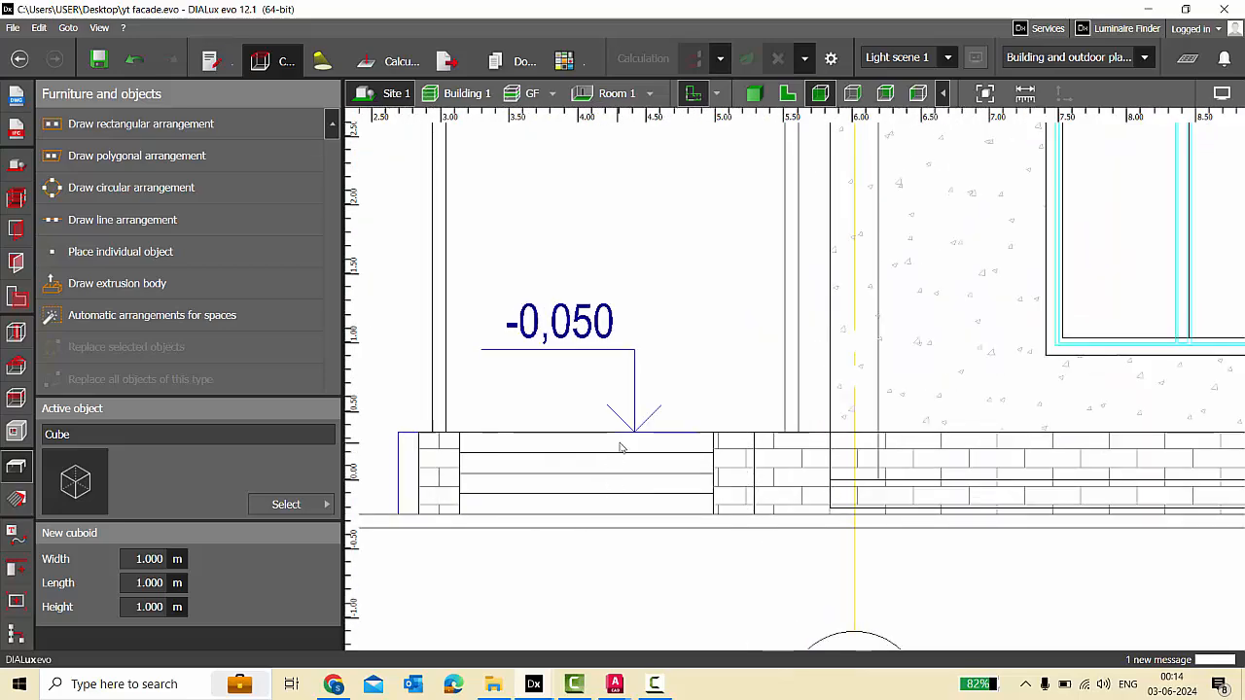
scroll(477, 416, down, 2)
scroll(462, 413, down, 3)
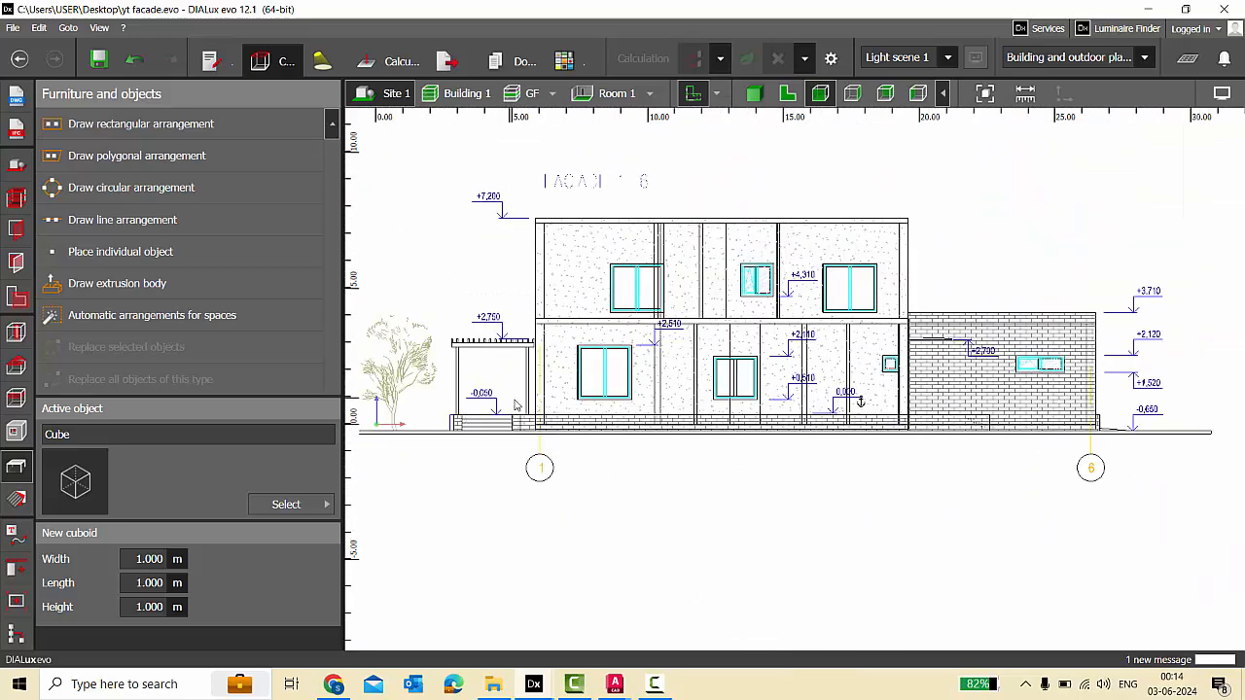
scroll(1099, 452, up, 6)
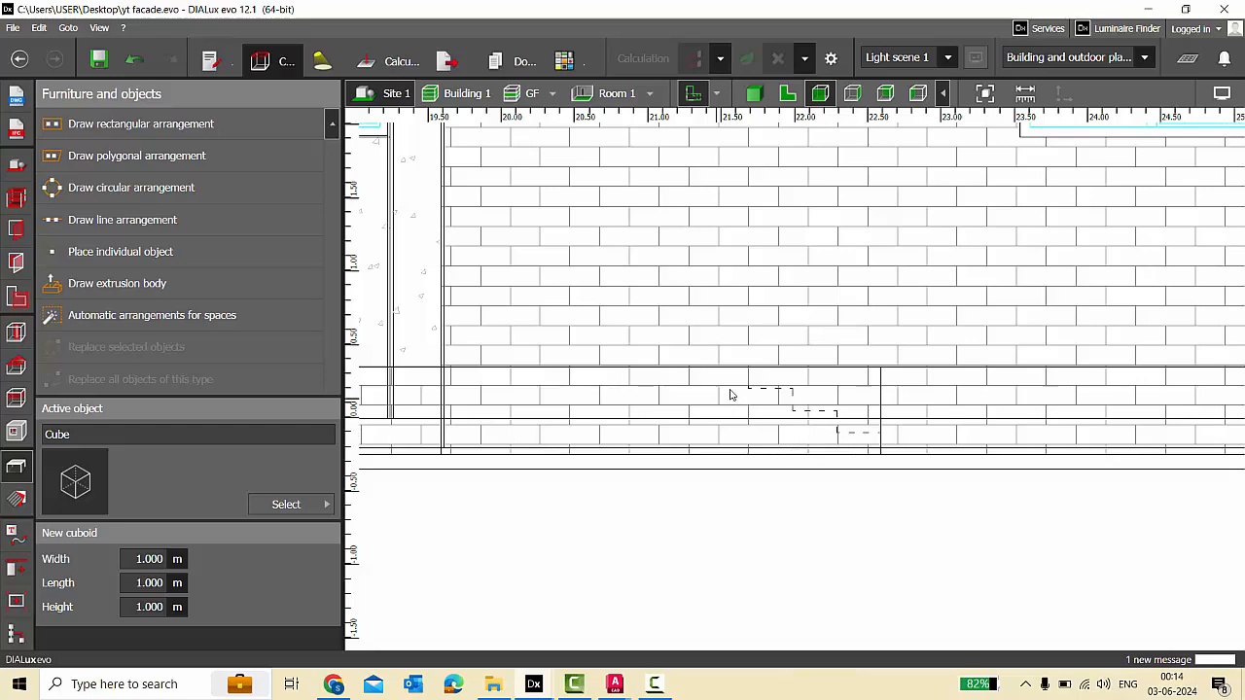
scroll(735, 401, down, 6)
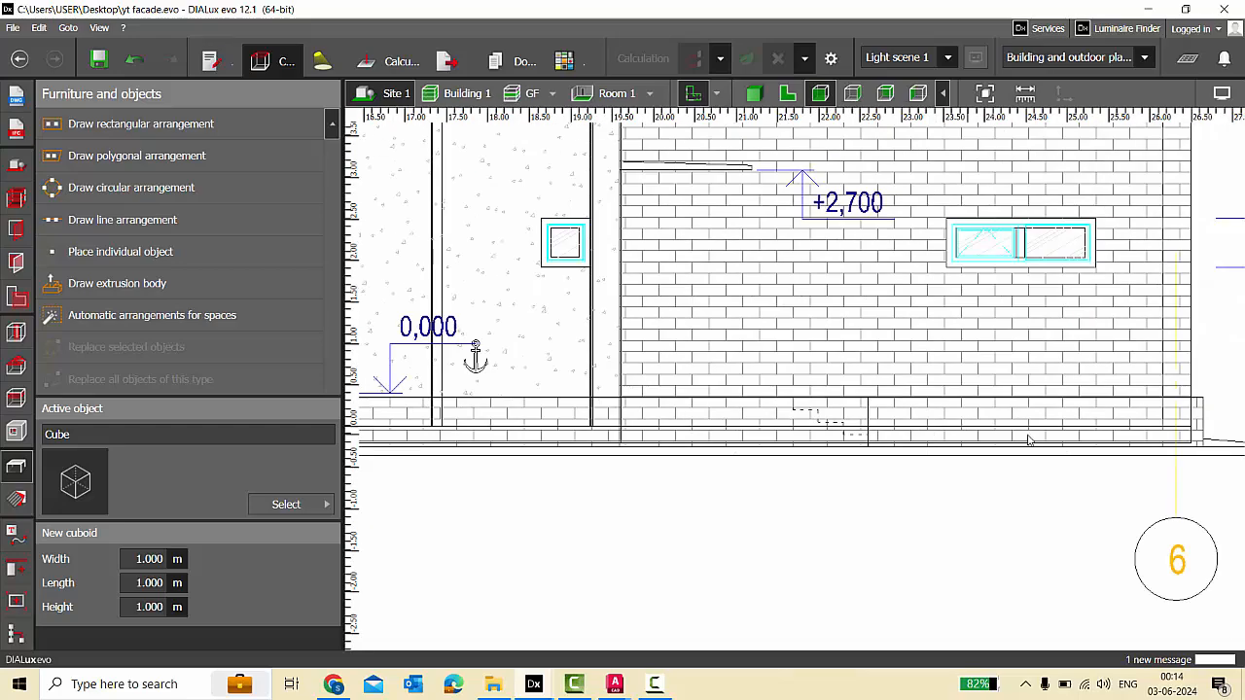
scroll(545, 428, up, 3)
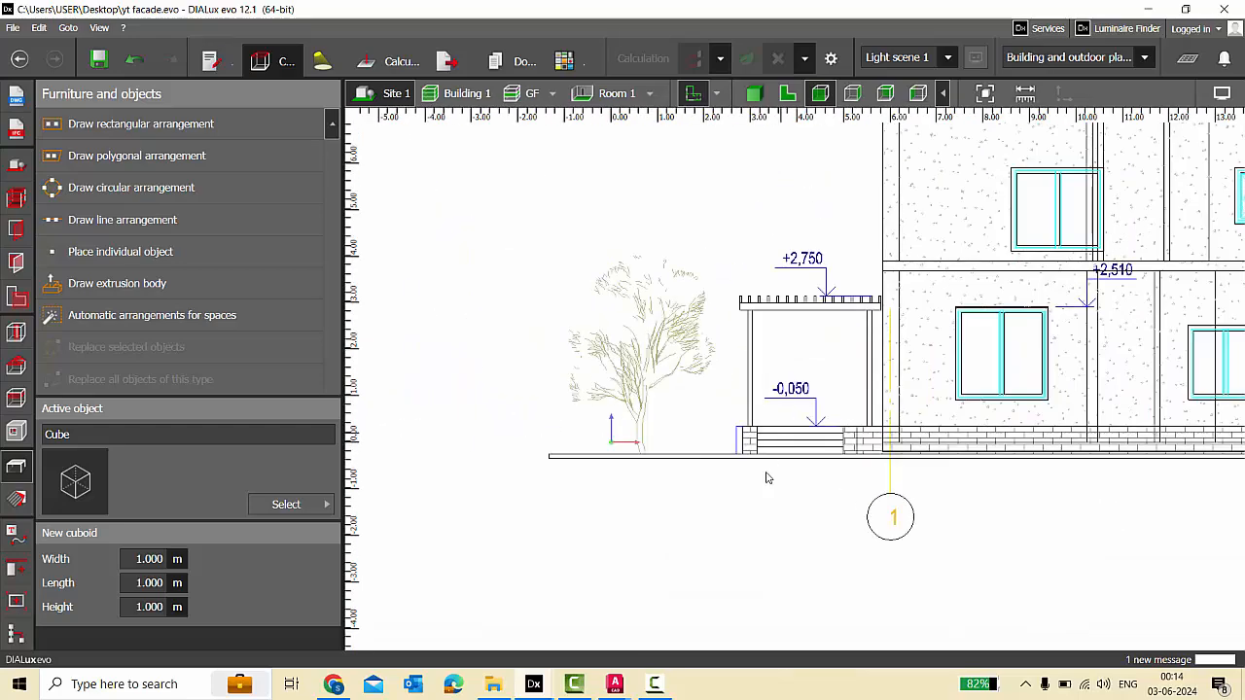
scroll(660, 450, down, 2)
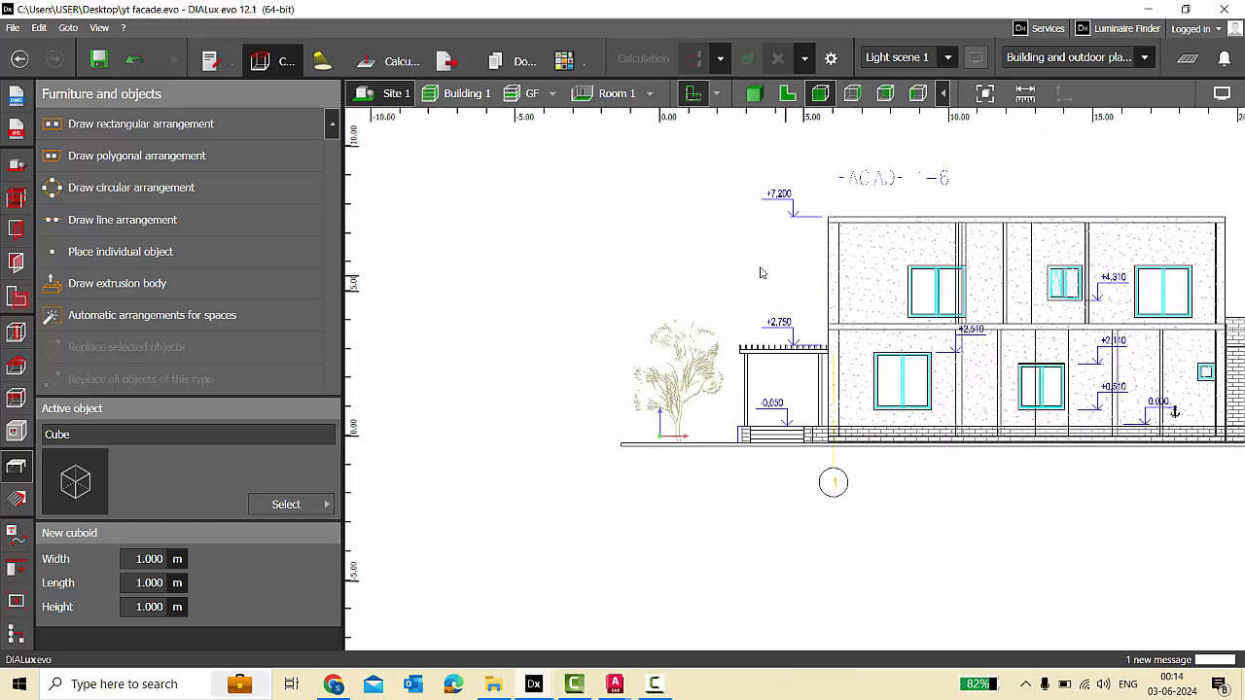
scroll(618, 312, down, 2)
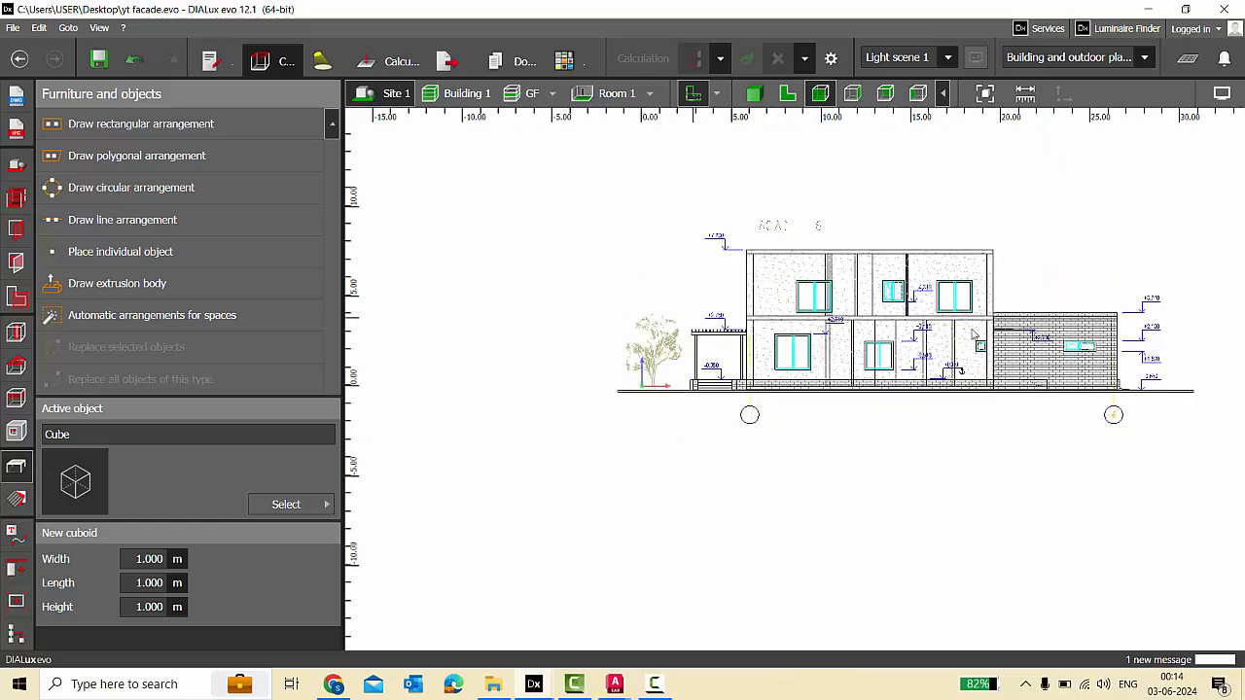
Start an extrusion body and trace the lowest dashed step from the ground line, including its tread and the next 0.150 m riser.
scroll(627, 425, up, 6)
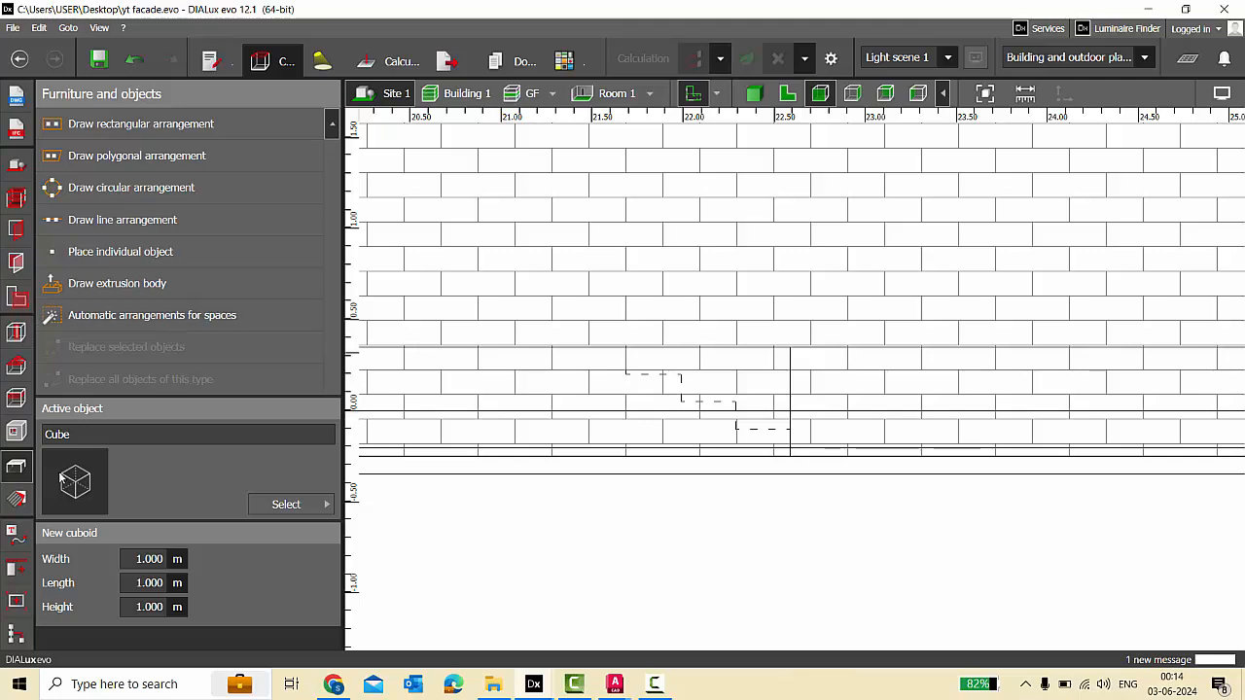
click(111, 284)
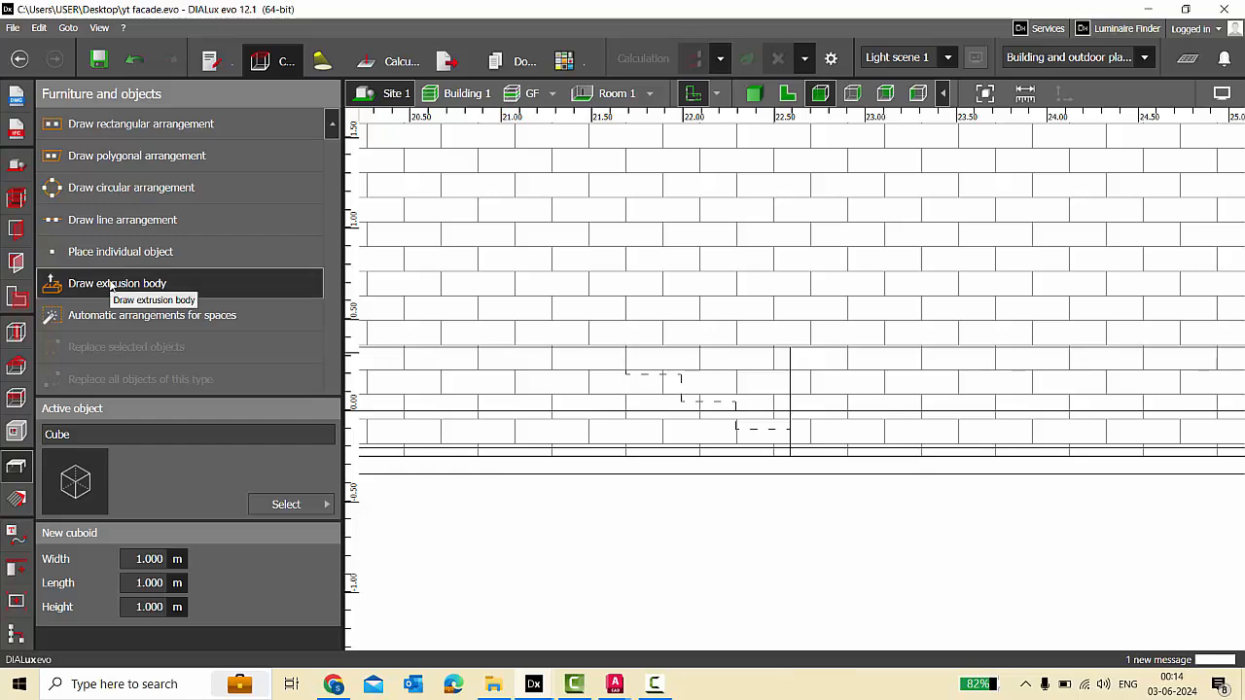
scroll(788, 494, up, 5)
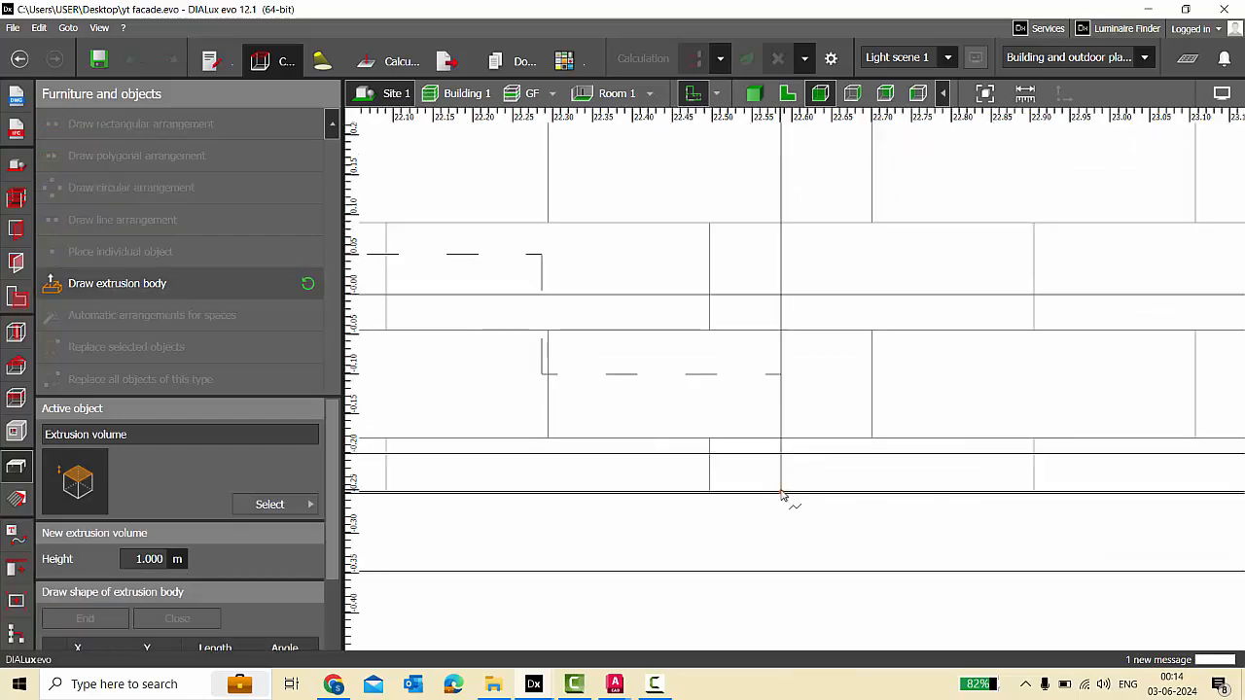
click(781, 494)
click(783, 375)
scroll(603, 379, up, 3)
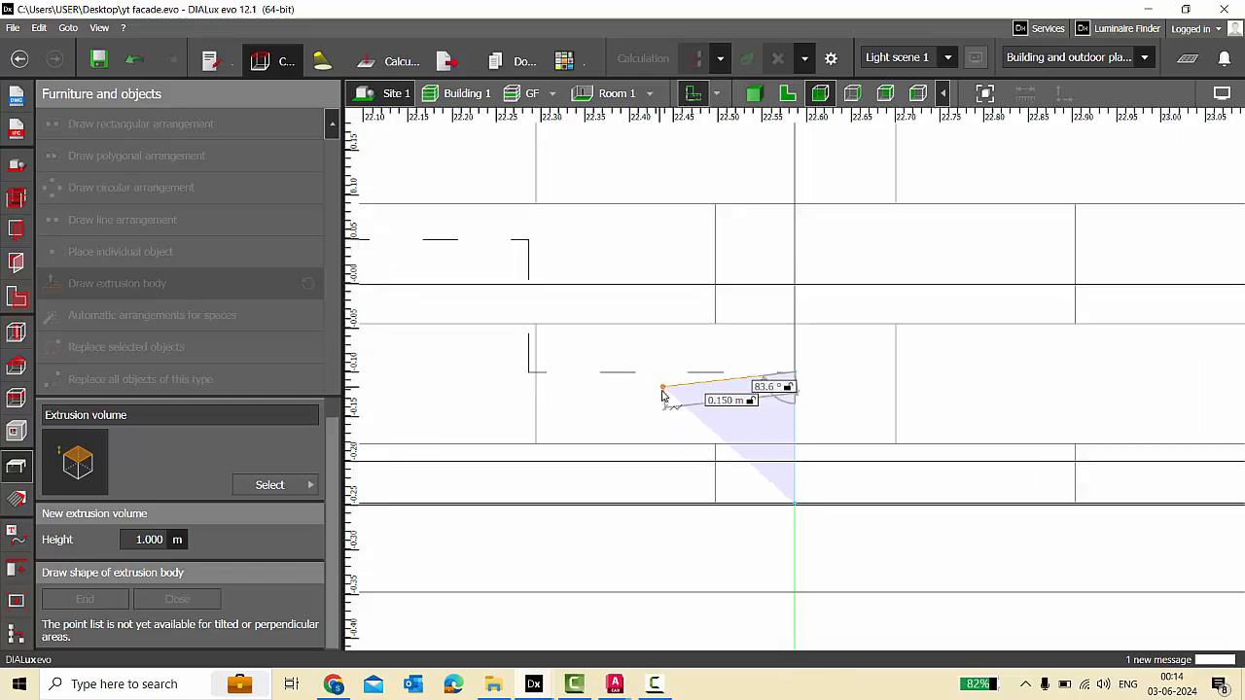
click(732, 385)
scroll(732, 387, down, 2)
click(732, 257)
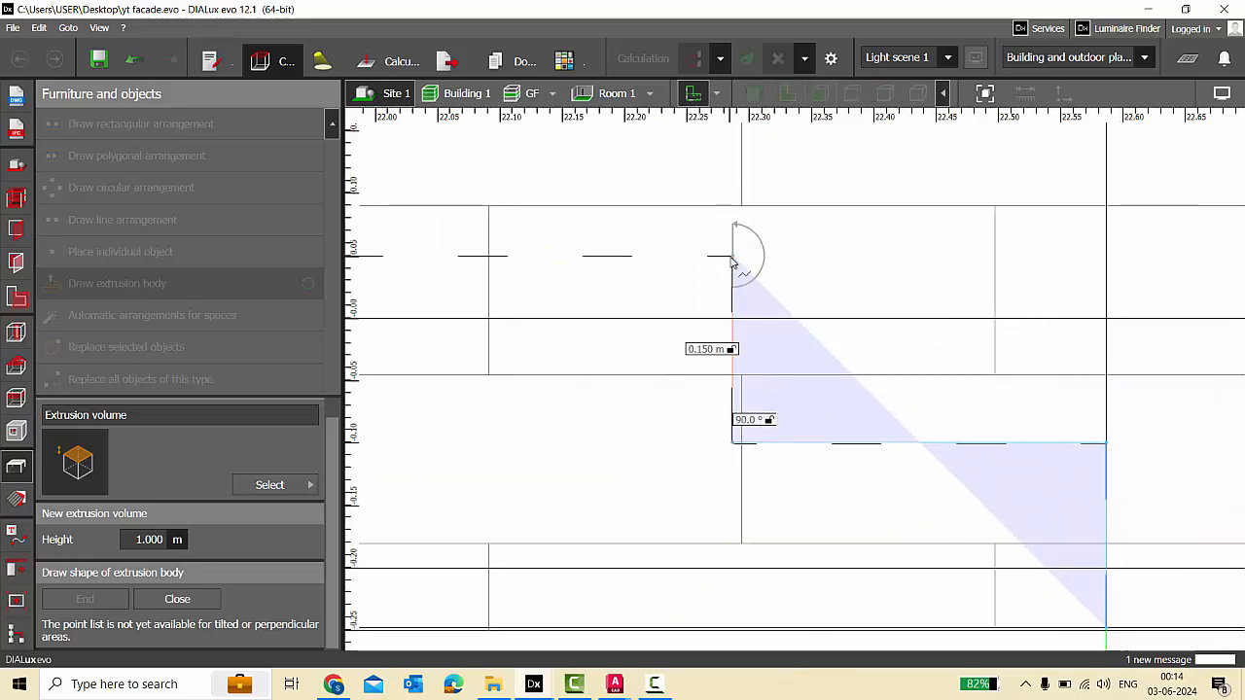
Continue the extrusion outline along the remaining dashed treads and risers up to the landing level.
scroll(732, 258, down, 2)
middle_drag(417, 262, 636, 309)
click(634, 304)
click(633, 147)
scroll(928, 272, down, 4)
click(734, 232)
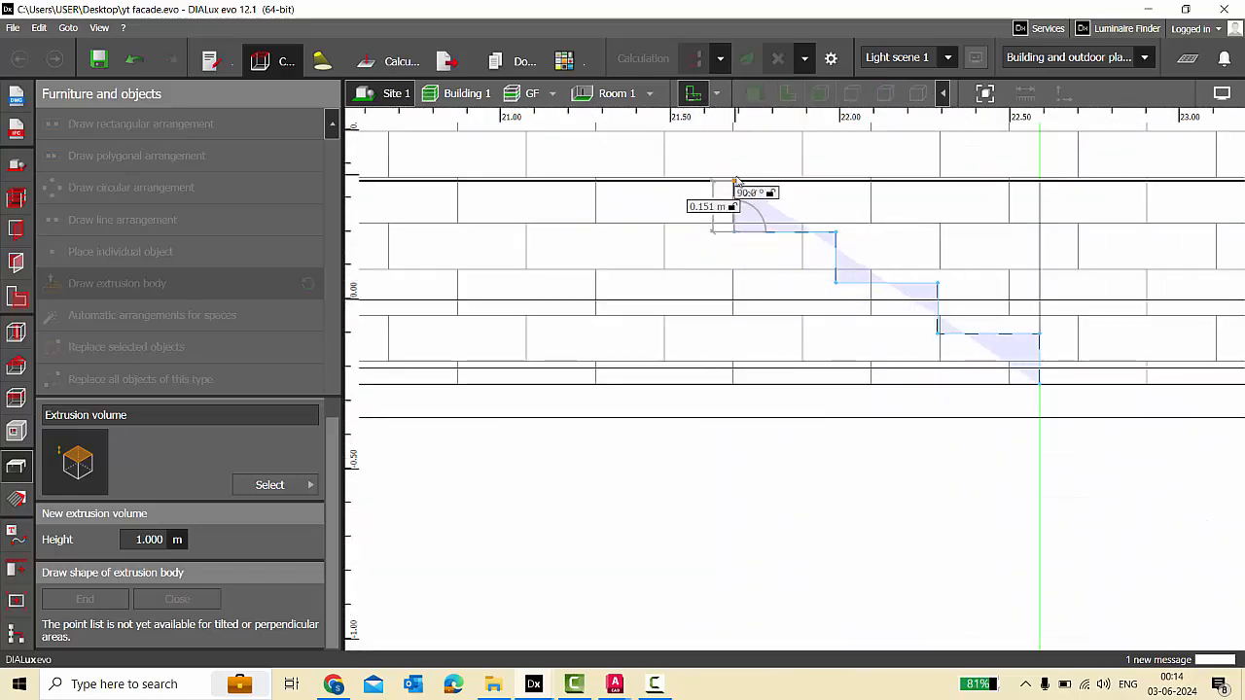
scroll(734, 182, up, 2)
click(734, 183)
Run the outline along the landing to the main block's wall and down to the ground line, and close the polygon.
scroll(926, 182, down, 2)
scroll(905, 202, down, 2)
scroll(835, 228, up, 2)
scroll(768, 230, down, 3)
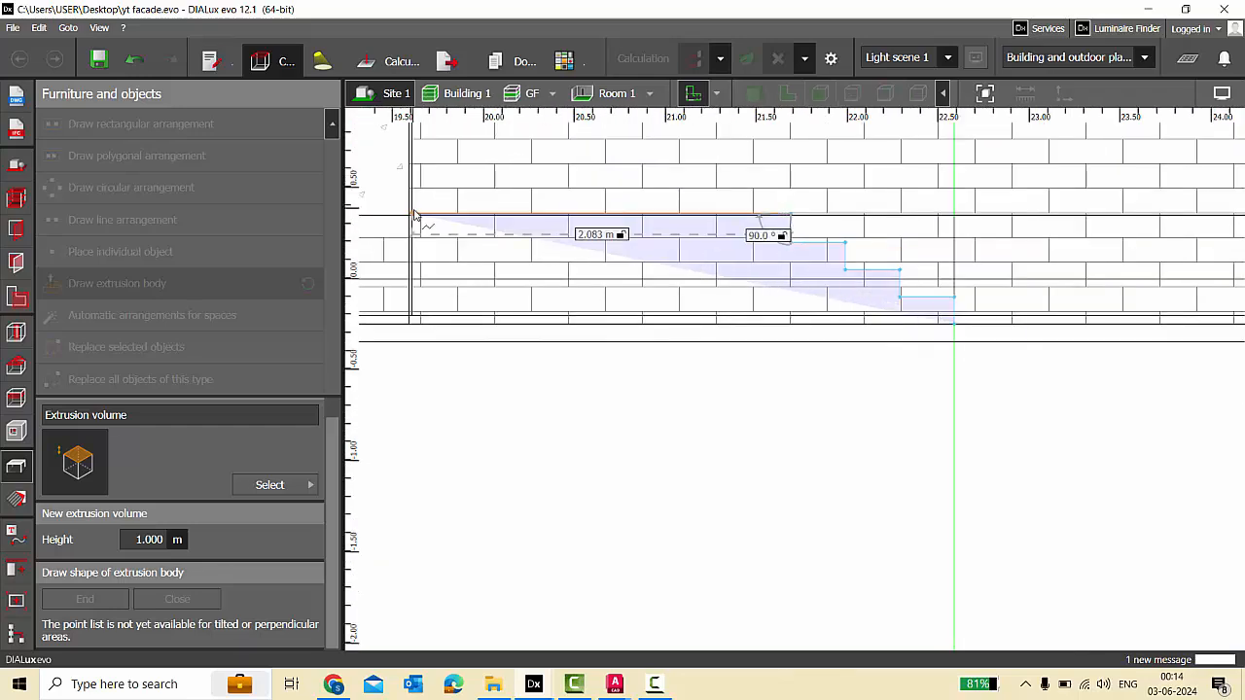
click(416, 215)
scroll(418, 308, up, 2)
click(400, 329)
scroll(401, 330, up, 2)
right_click(543, 347)
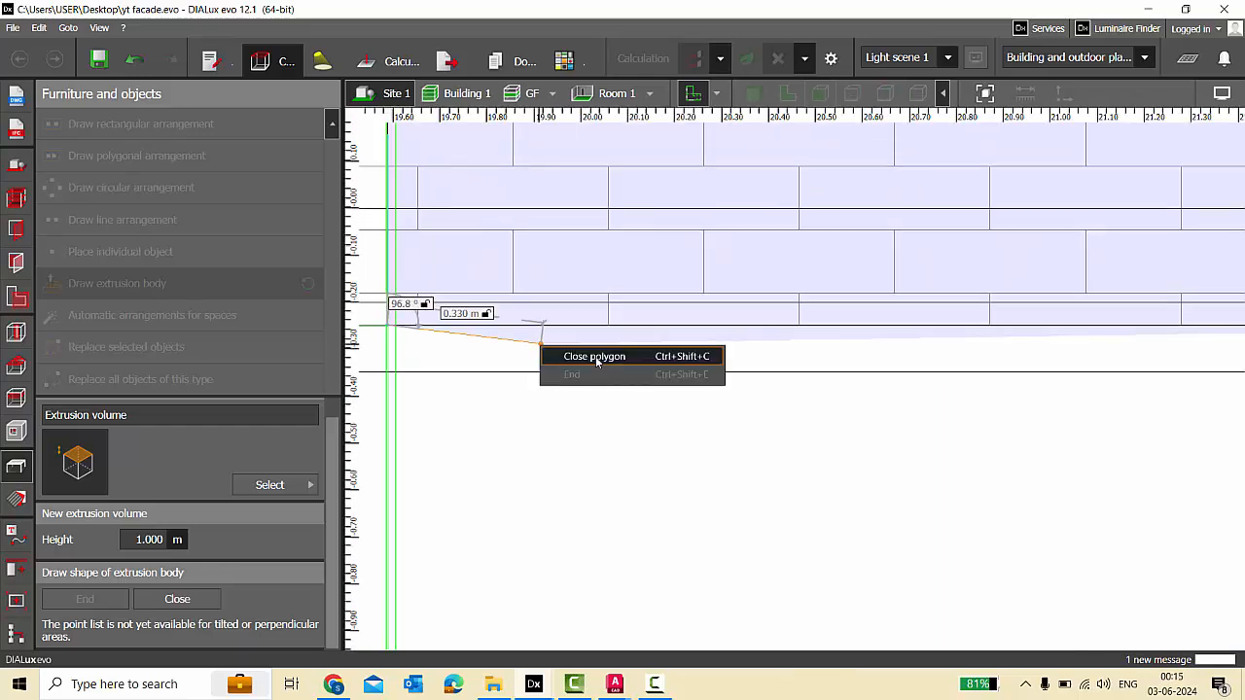
click(586, 353)
In plan view, move the steps body into the recess beside the main block and stretch its depth to about 2.2 m, up to the side block.
click(786, 95)
scroll(815, 442, up, 5)
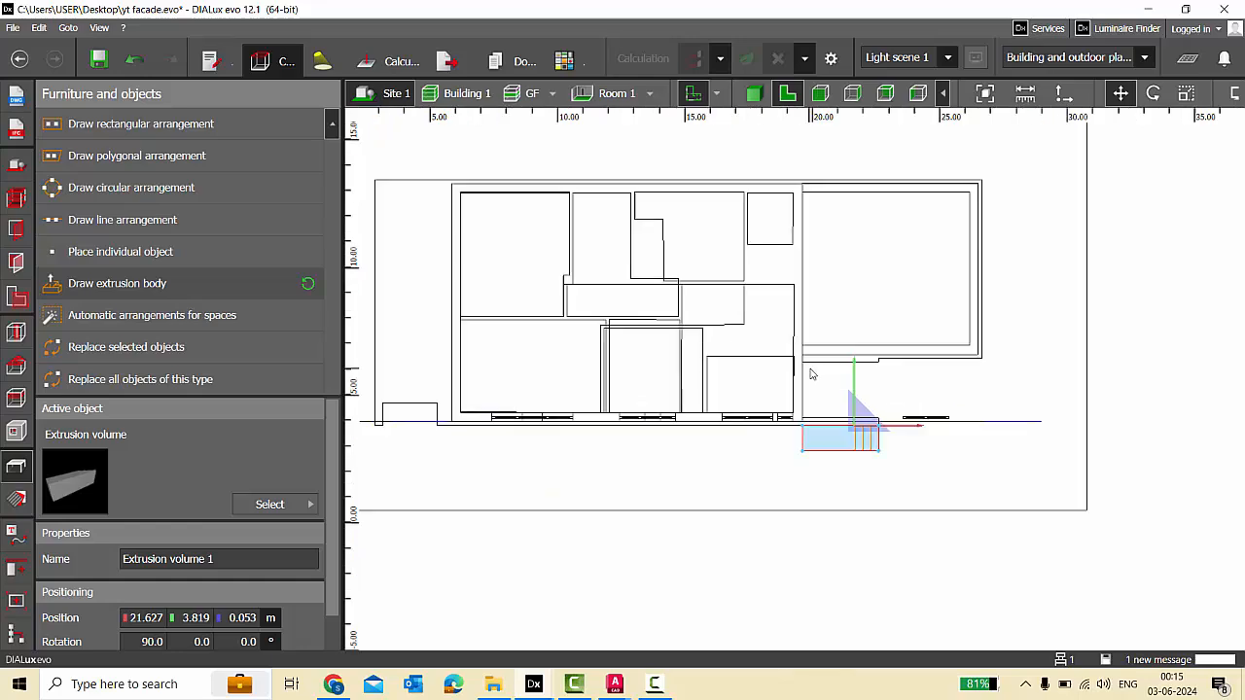
drag(807, 413, 803, 268)
scroll(755, 294, up, 1)
drag(761, 353, 779, 174)
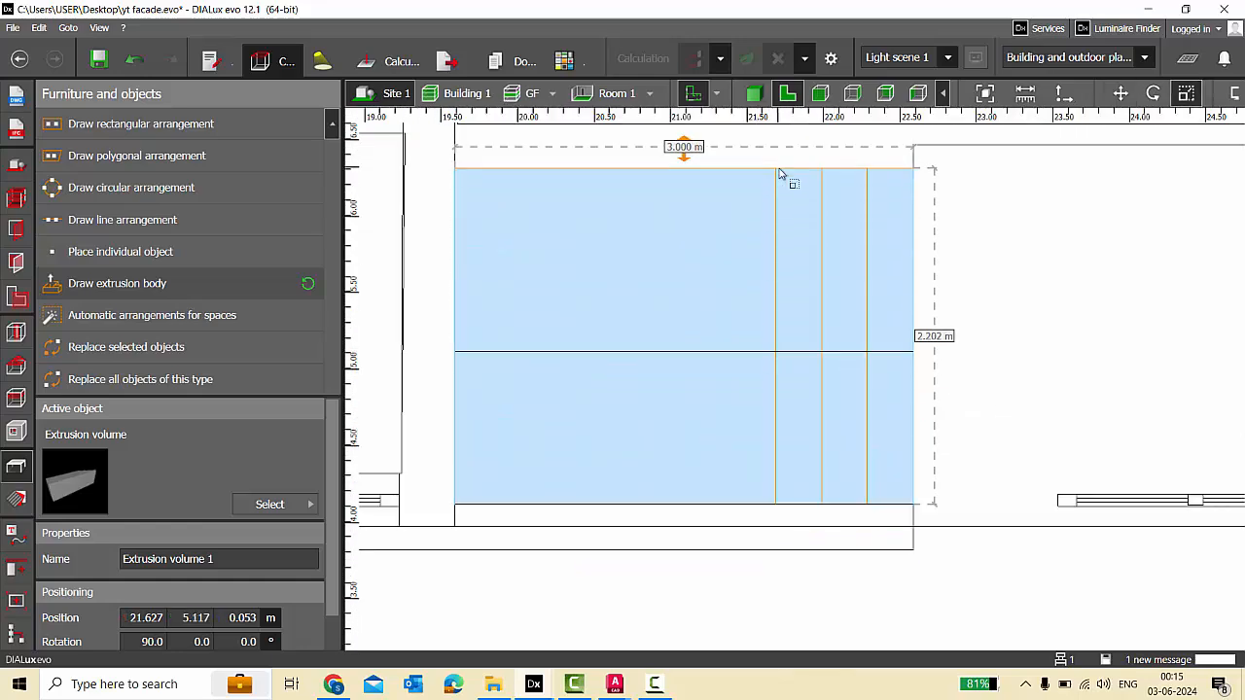
click(667, 137)
Show the entrance steps in 3D with the imported drawings hidden, and open the Materials tool.
click(758, 93)
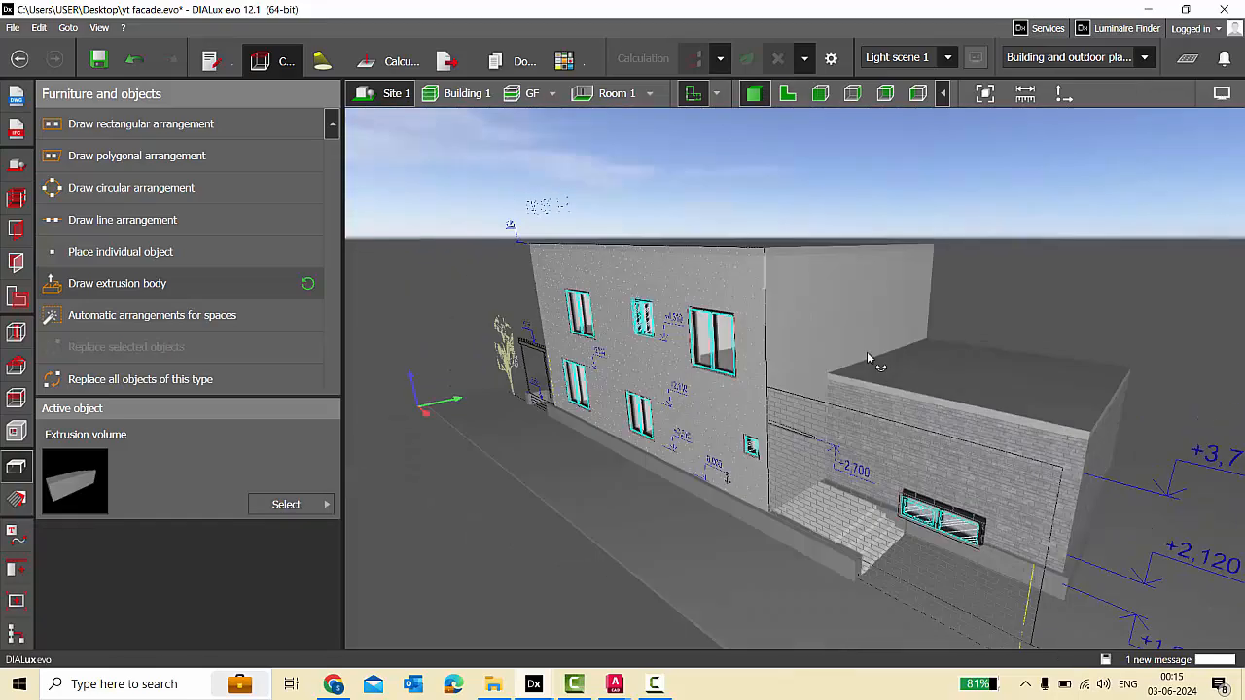
click(699, 98)
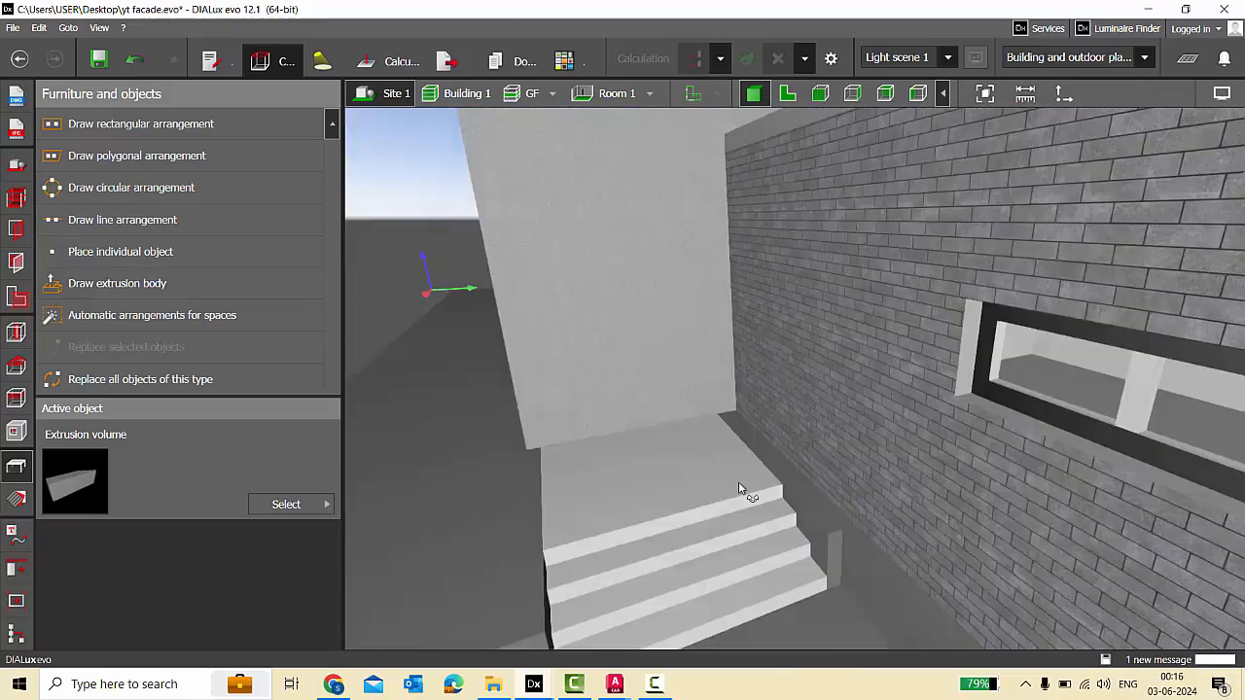
right_drag(742, 484, 809, 477)
click(17, 498)
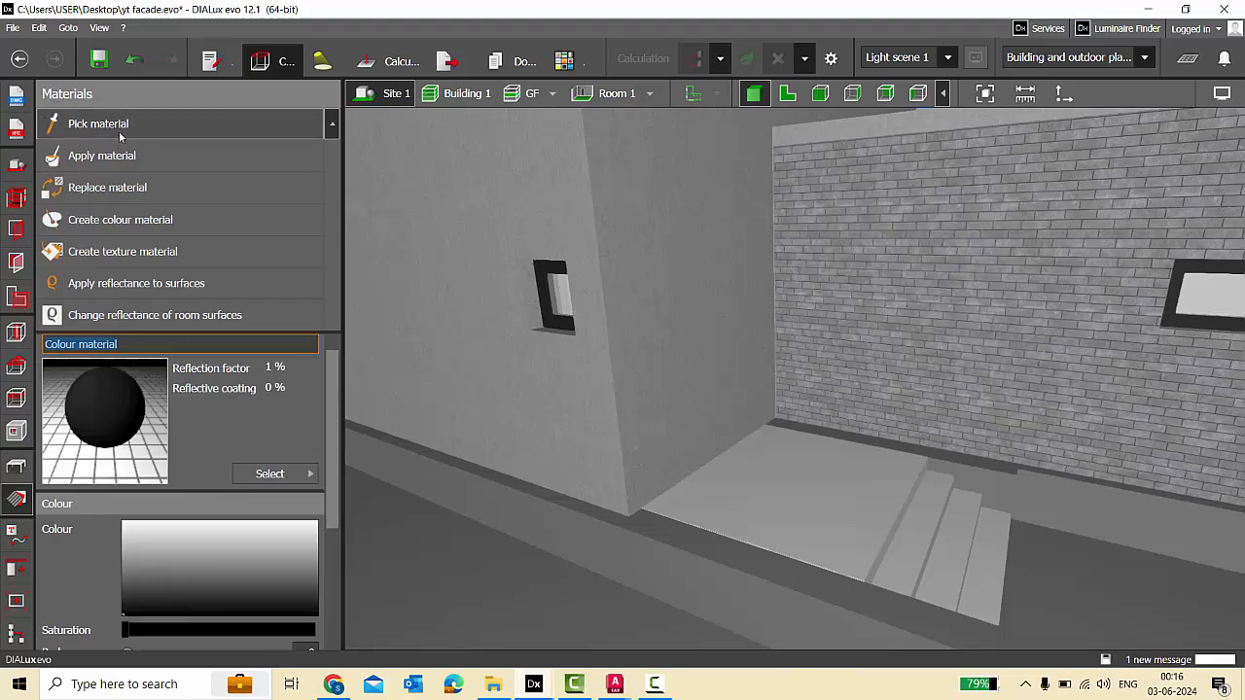
Pick the DefaultFloorMaterial from the model and replace the material of the entrance landing and steps with it.
click(642, 555)
right_drag(642, 555, 859, 577)
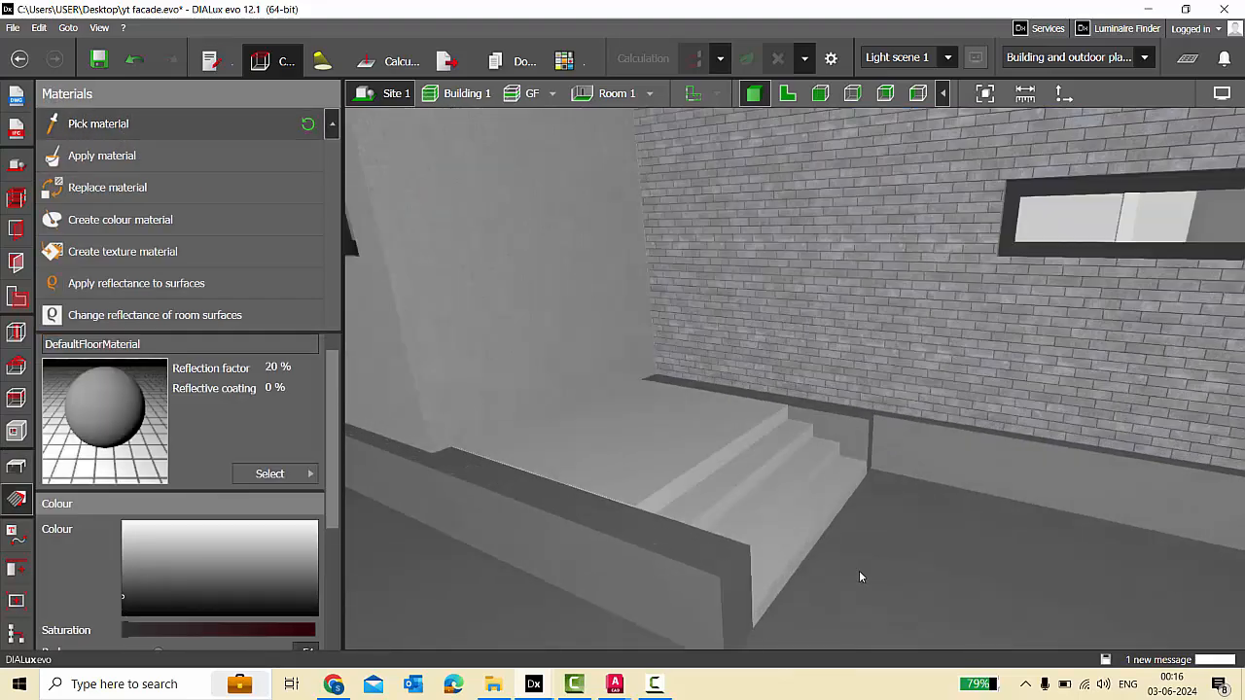
click(107, 191)
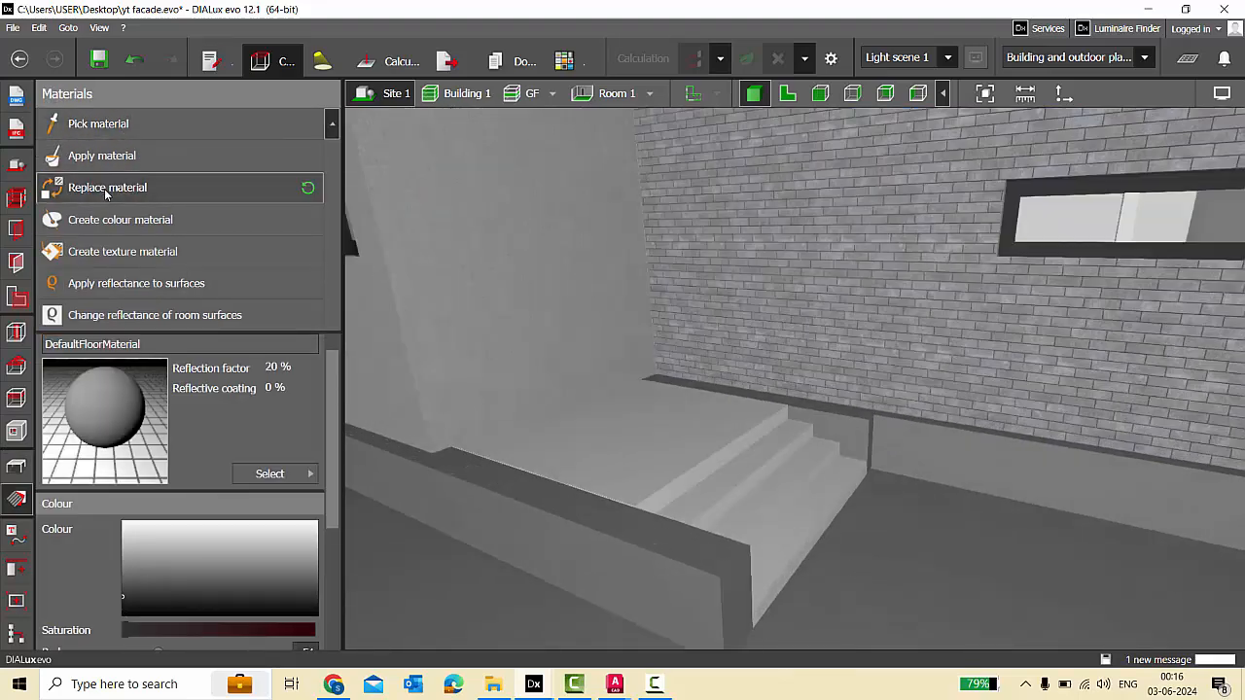
click(673, 448)
scroll(685, 469, down, 3)
right_drag(684, 468, 577, 415)
scroll(577, 415, up, 3)
right_drag(760, 501, 733, 501)
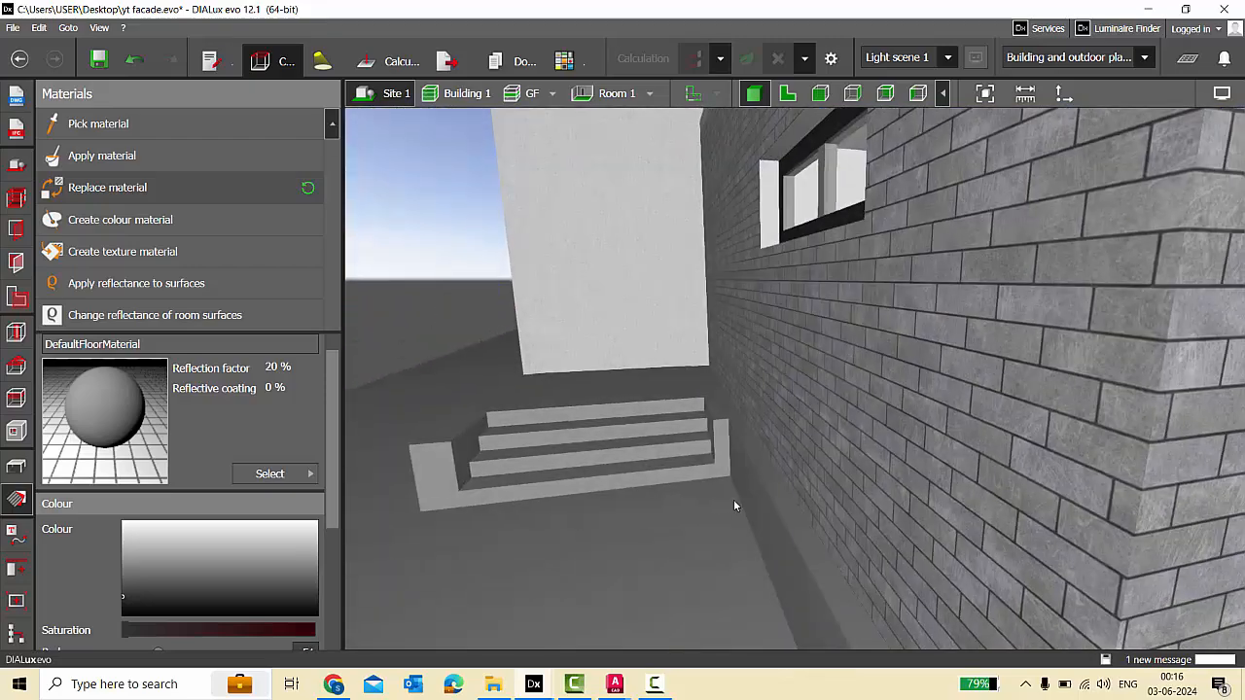
scroll(733, 501, down, 3)
right_drag(669, 317, 681, 393)
Switch to AutoCAD and examine the FACADE 6-1 elevation drawing and the ground-floor plan.
click(16, 467)
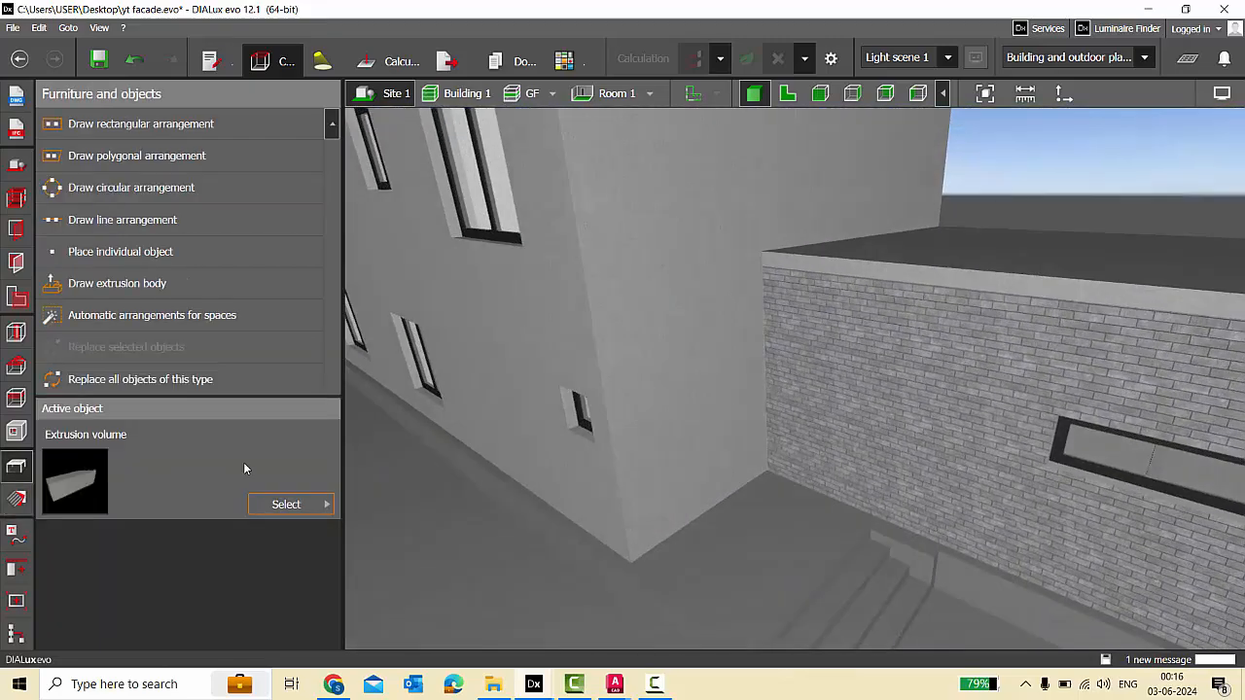
scroll(931, 399, down, 5)
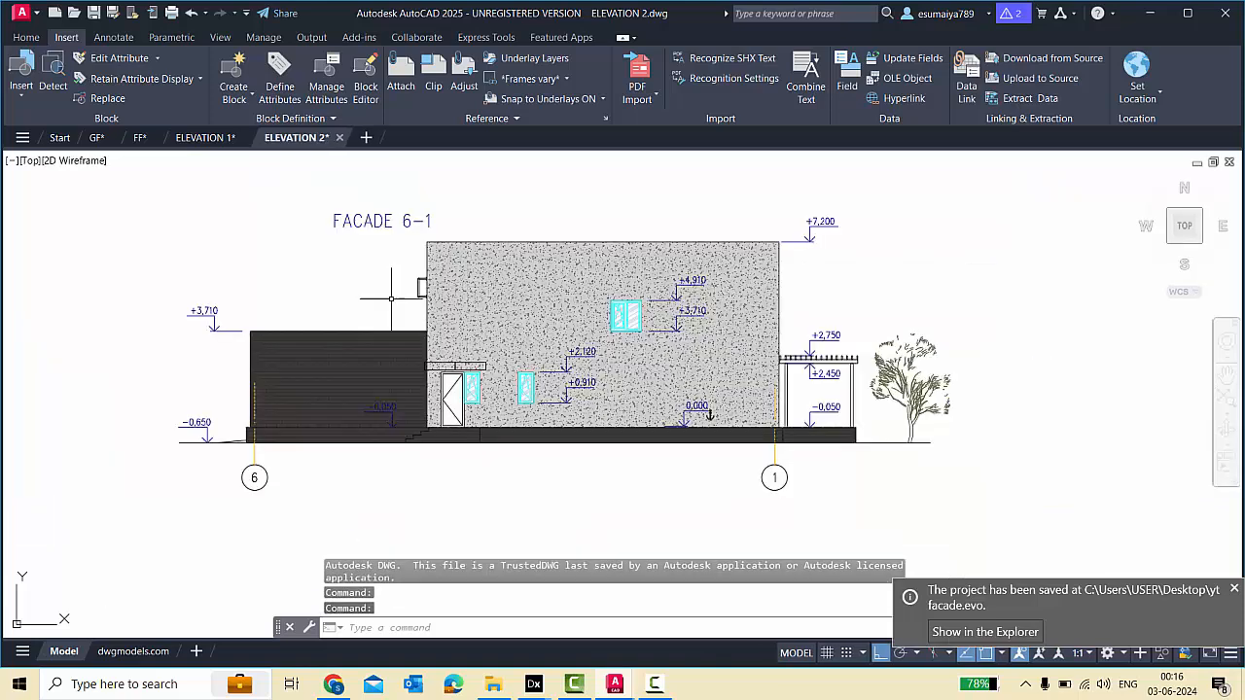
scroll(290, 299, up, 2)
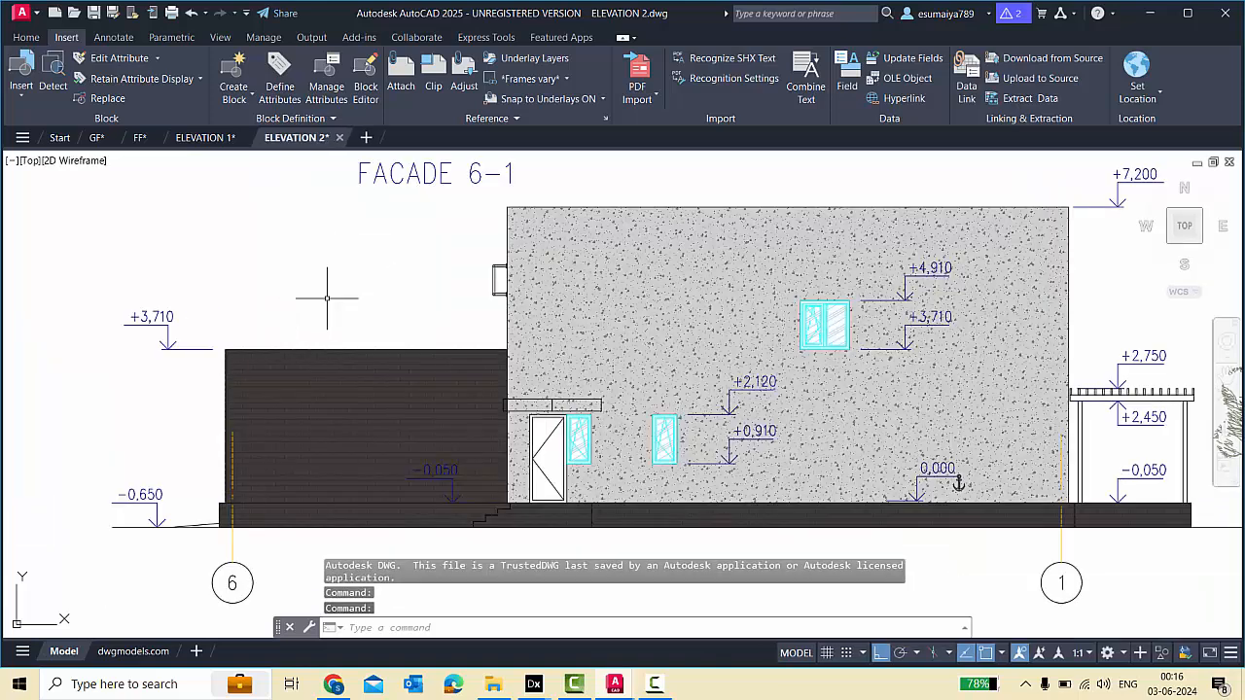
click(98, 137)
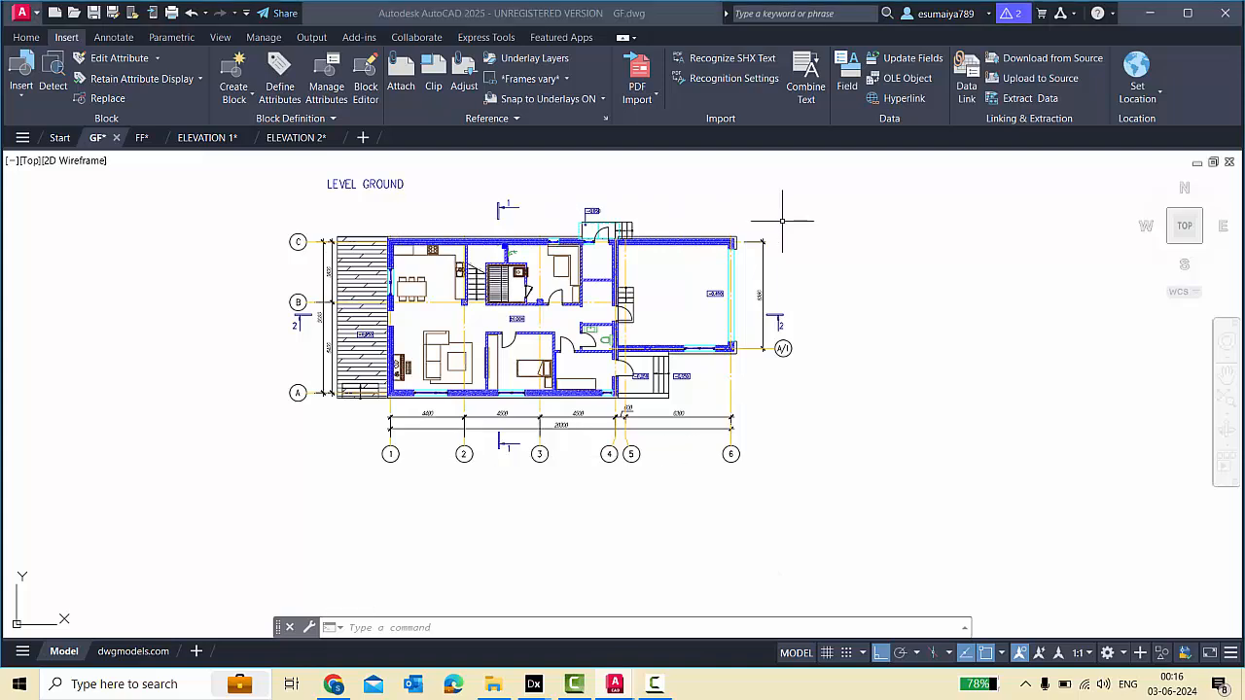
Switch back to the DIALux evo project window and hide the ELEVATION 1 plan in the site's floor plan view.
key(alt+Tab)
click(543, 682)
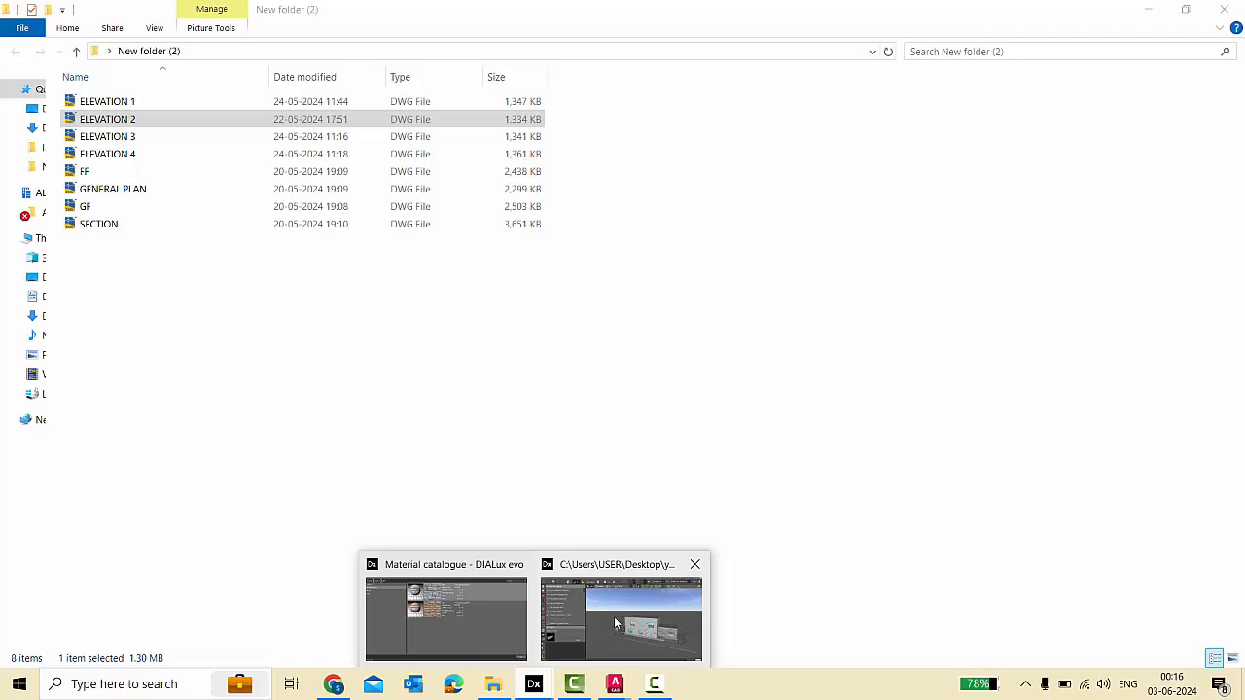
click(614, 624)
click(716, 94)
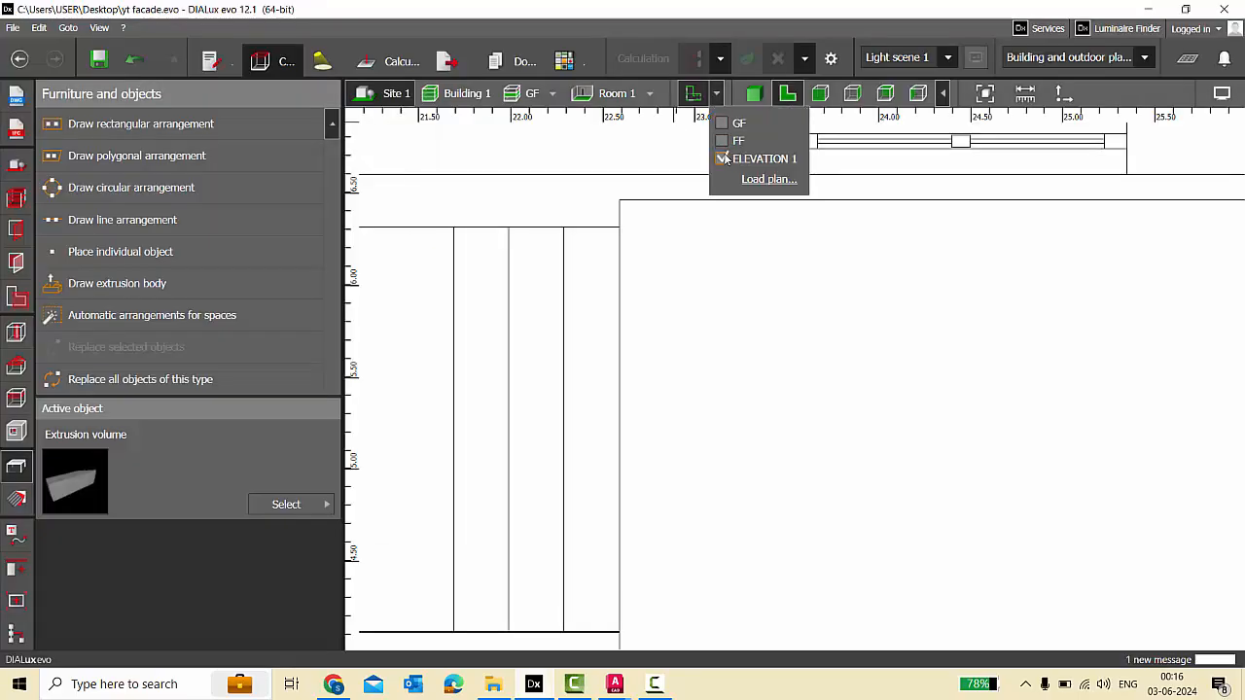
scroll(862, 289, down, 4)
Load the ELEVATION 2 DWG as a plan, keeping its default origin and rotation and using millimetres as the unit.
click(16, 96)
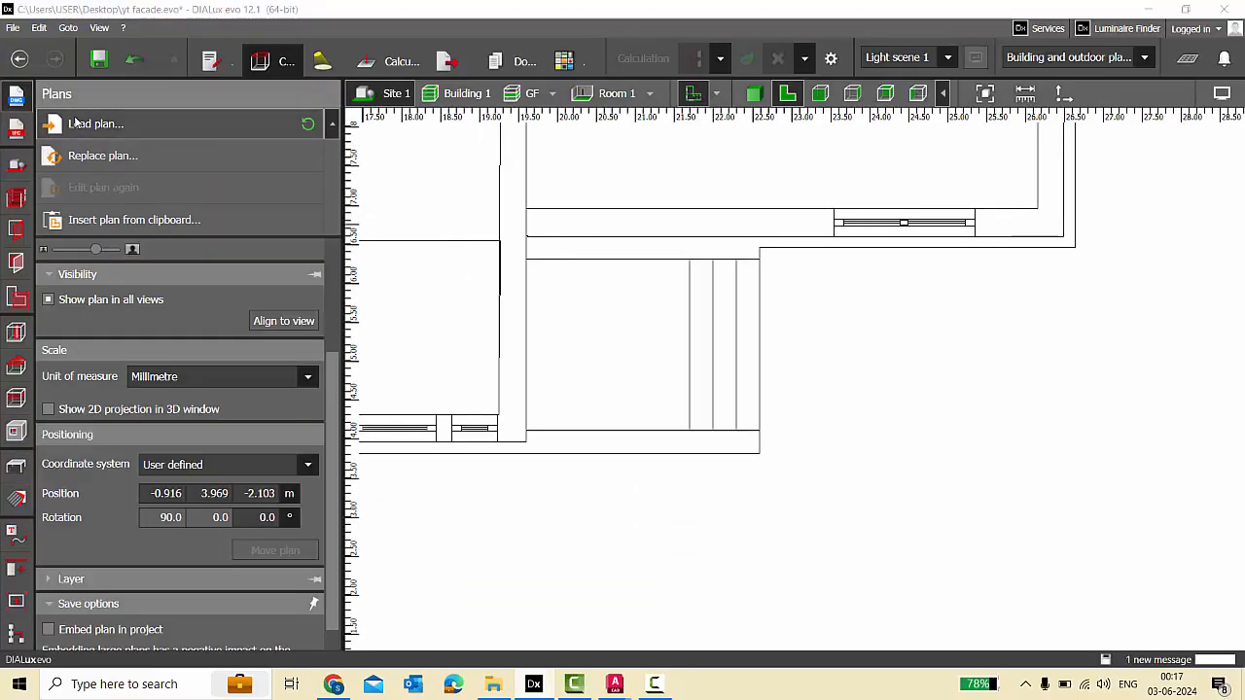
click(95, 124)
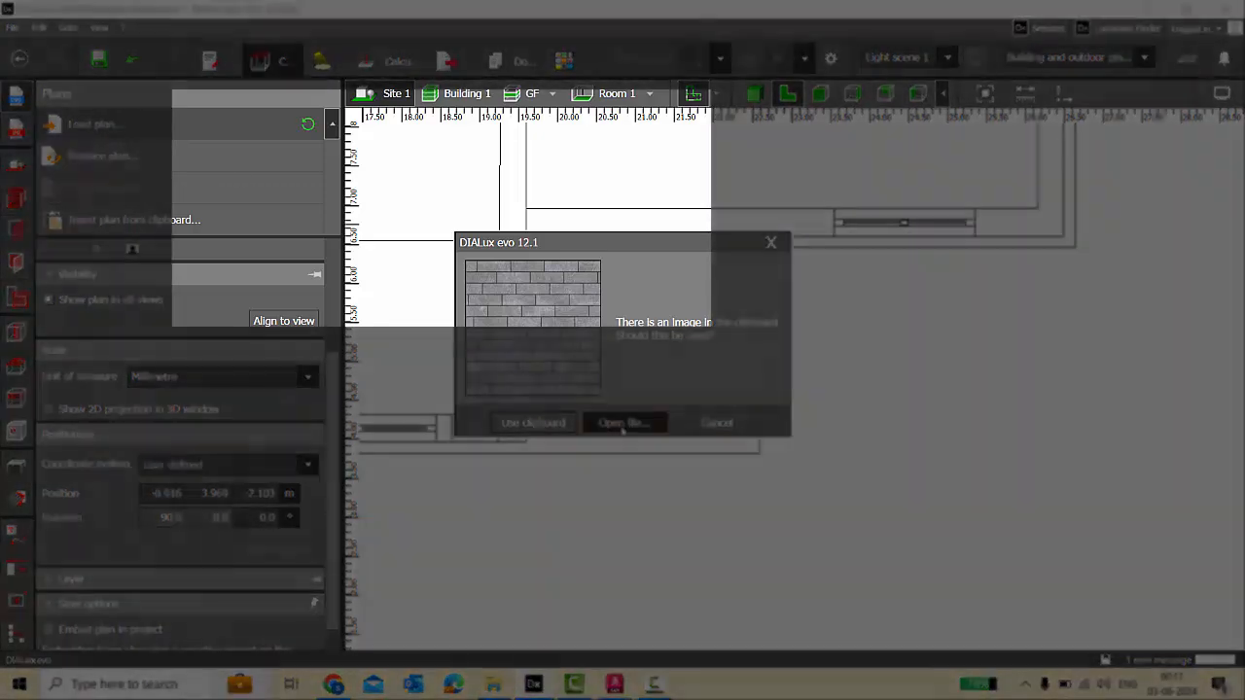
click(623, 422)
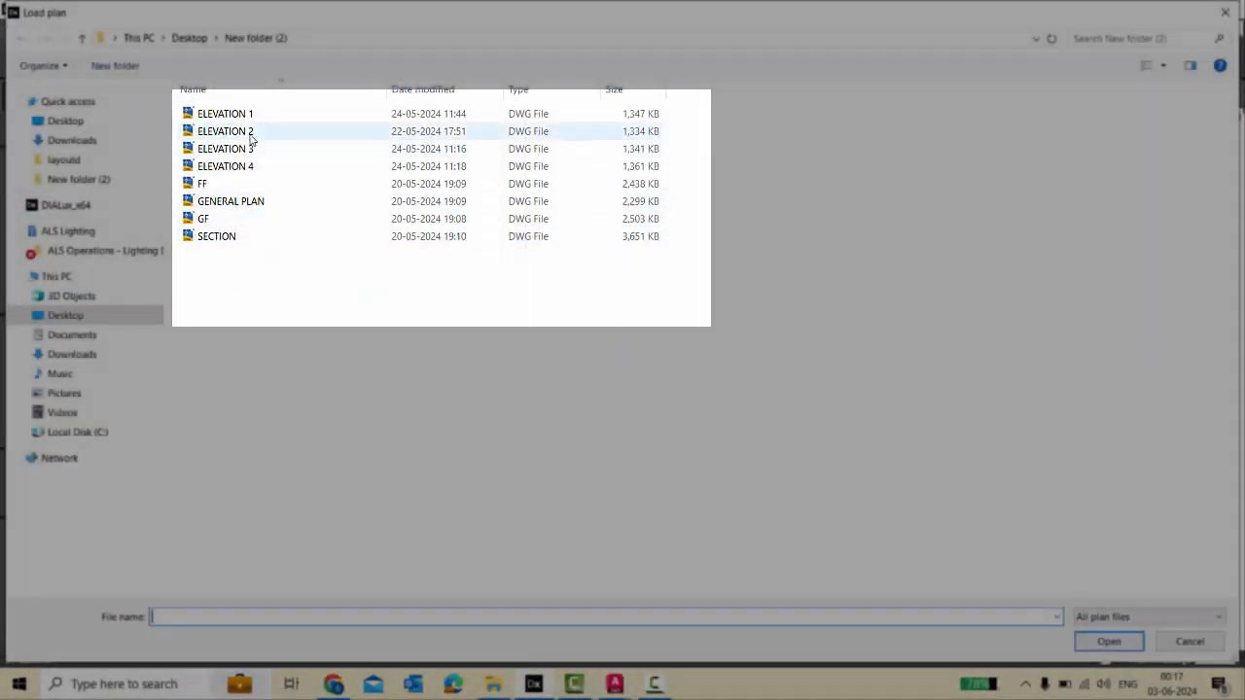
double_click(243, 131)
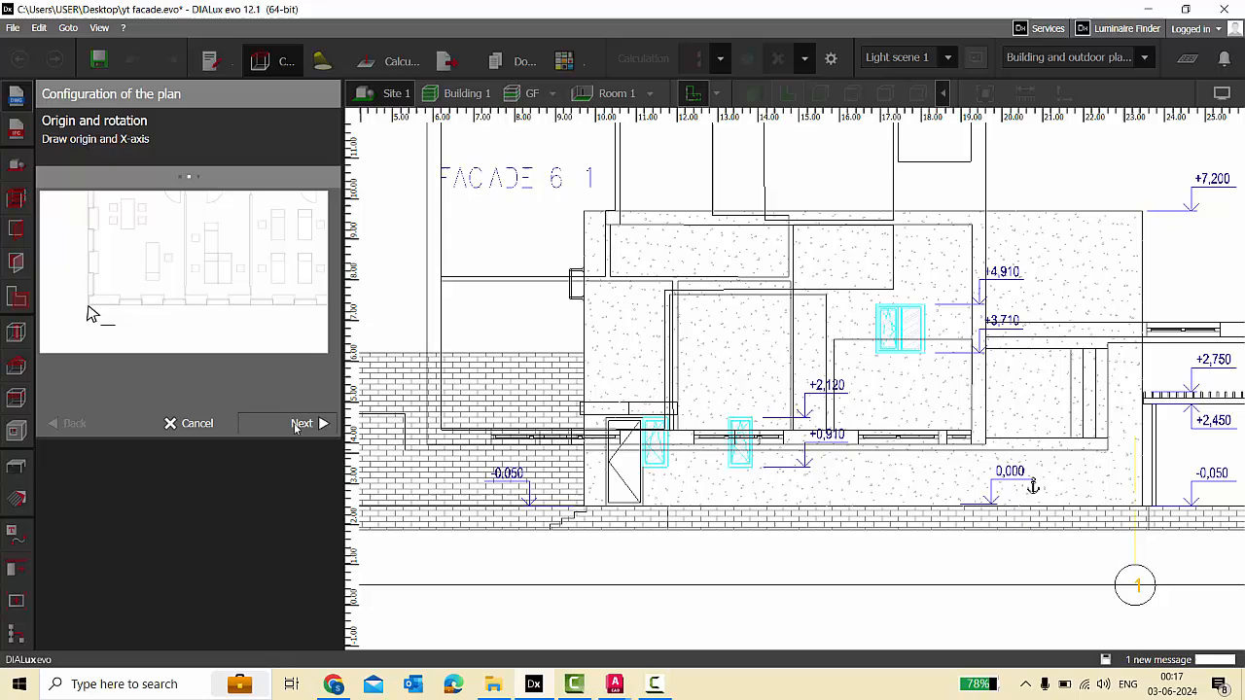
click(296, 426)
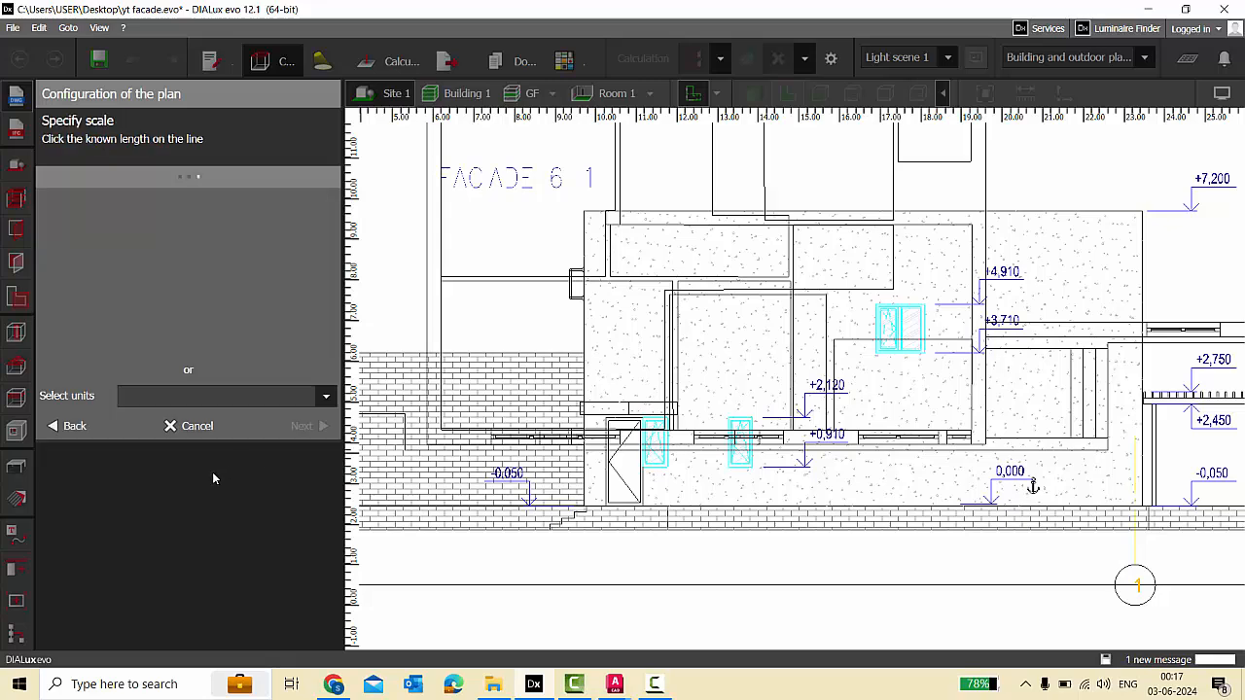
click(161, 397)
click(194, 513)
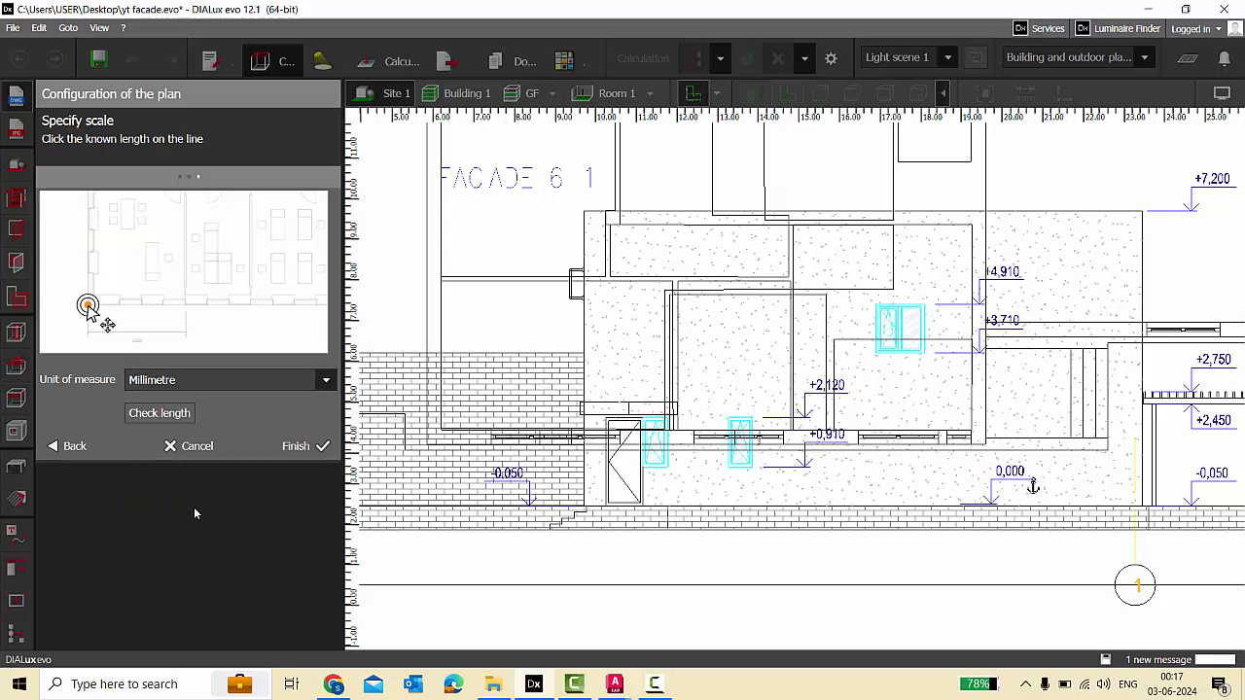
click(297, 445)
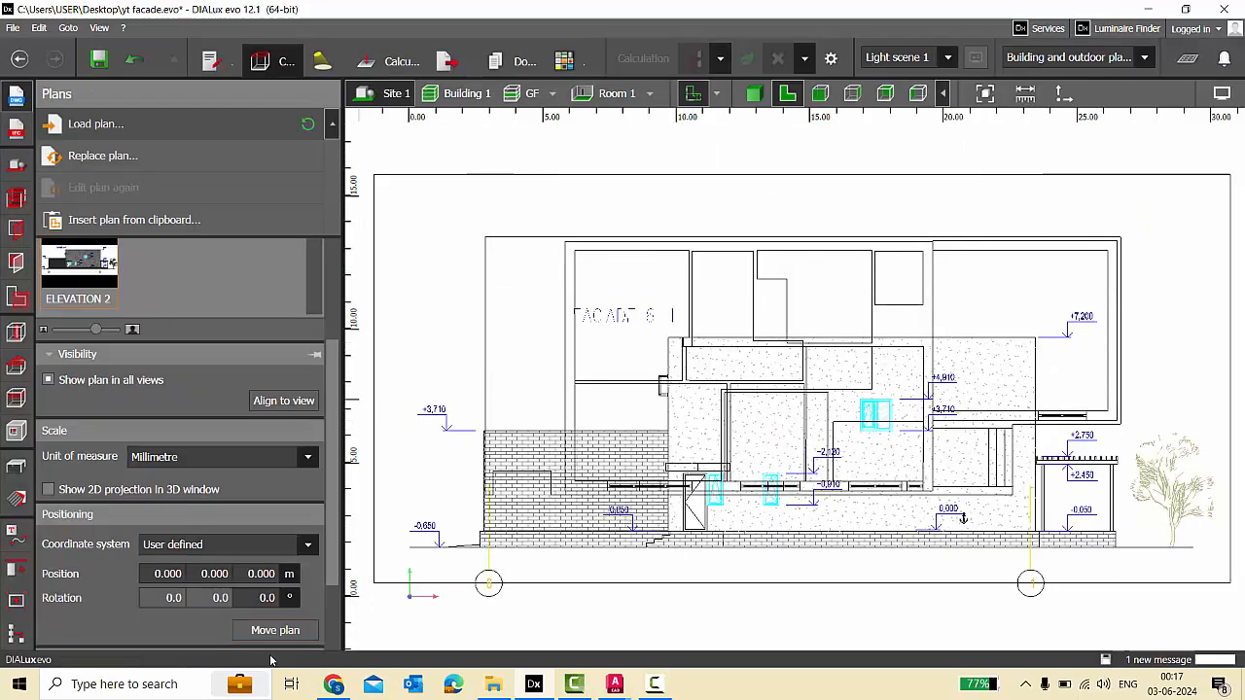
Move the ELEVATION 2 plan horizontally clear of the building outline, to an X position of about 28.750 m.
scroll(660, 340, down, 3)
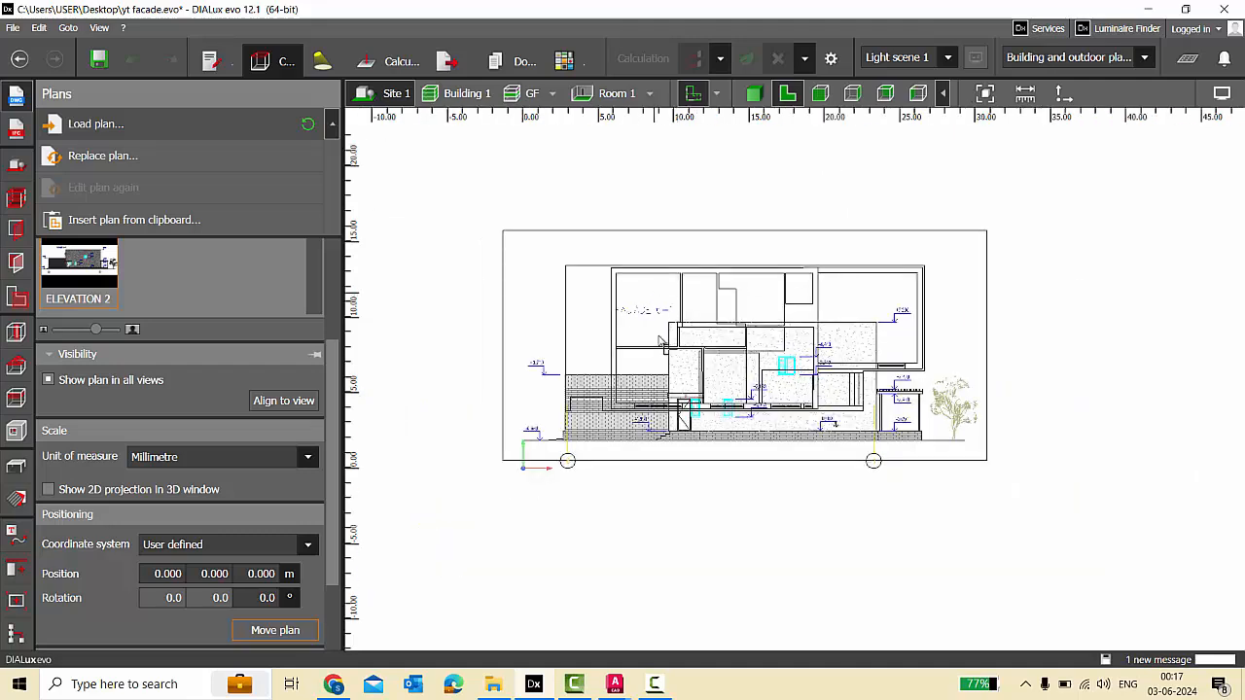
click(1034, 579)
scroll(798, 459, down, 4)
middle_drag(798, 459, 741, 452)
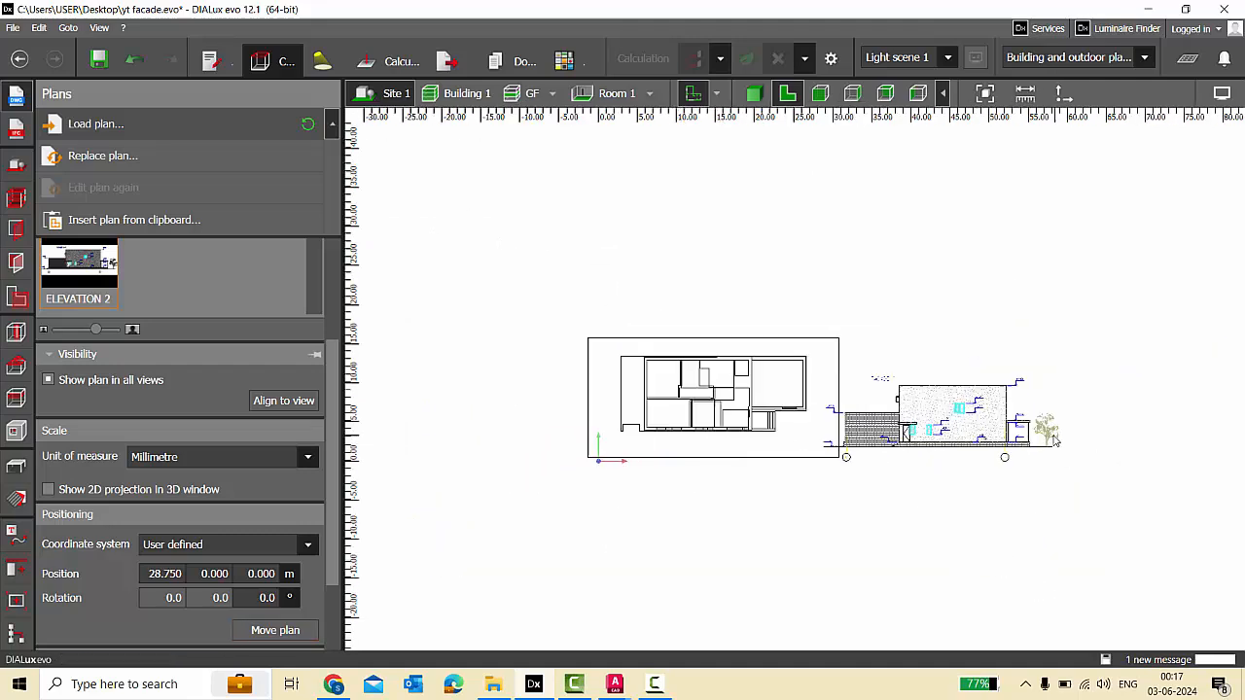
Align the ELEVATION 2 plan to the rear elevation view of the building, whose orientation matches the FACADE 6-1 drawing.
click(821, 94)
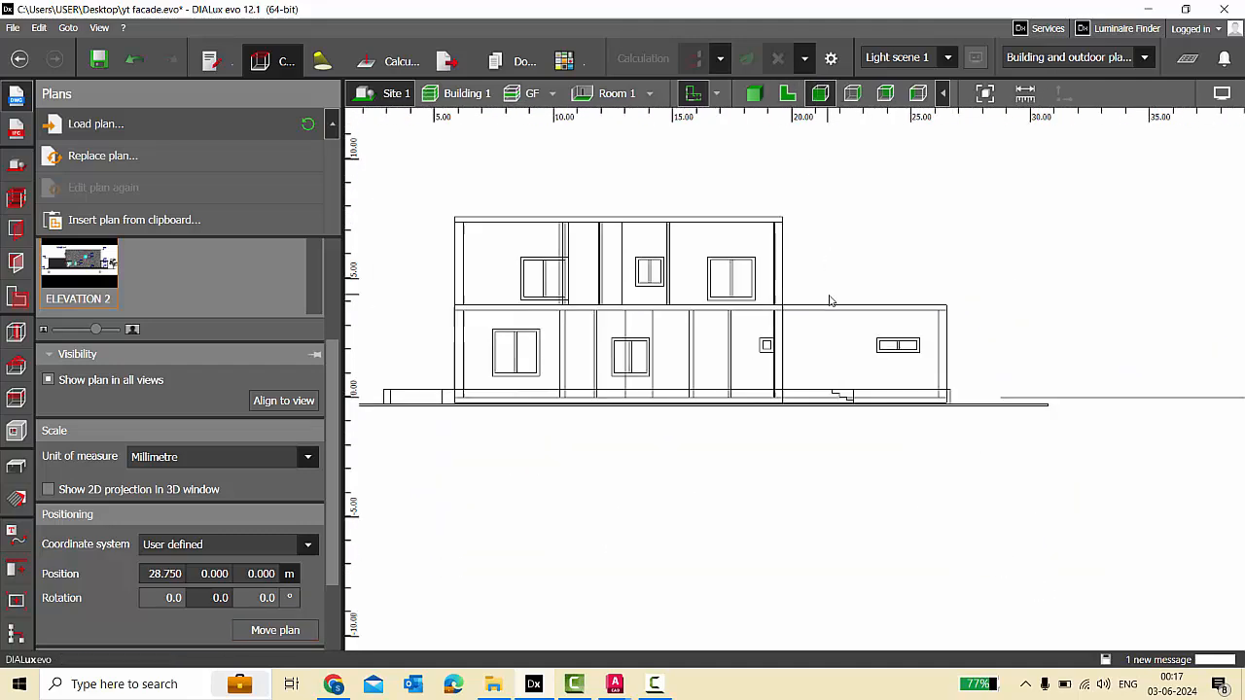
click(852, 92)
click(885, 93)
click(917, 92)
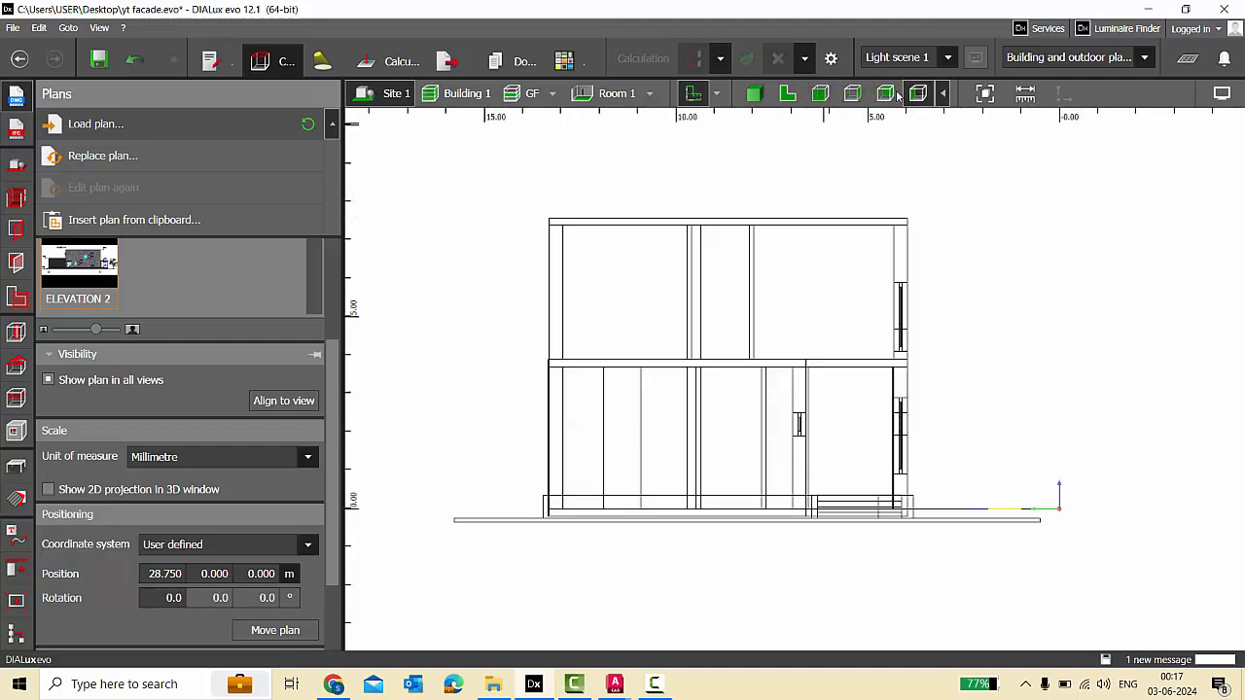
click(886, 93)
scroll(897, 377, up, 1)
scroll(897, 377, up, 1)
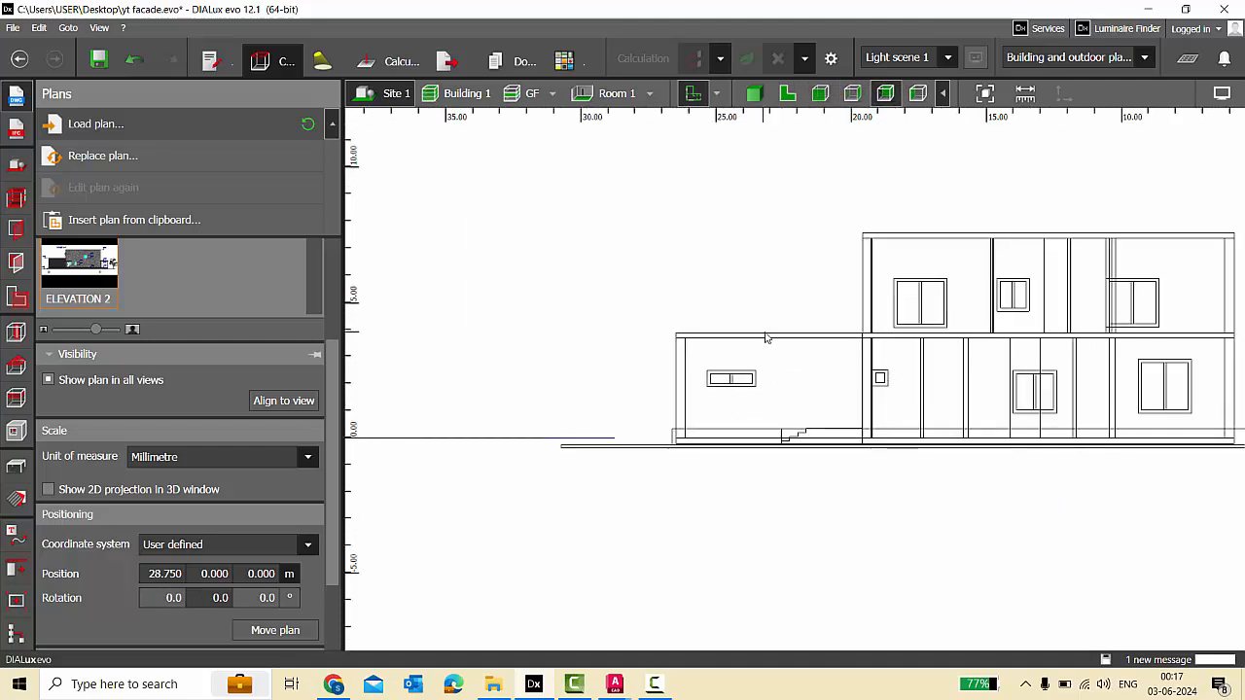
scroll(617, 341, down, 4)
scroll(956, 347, up, 3)
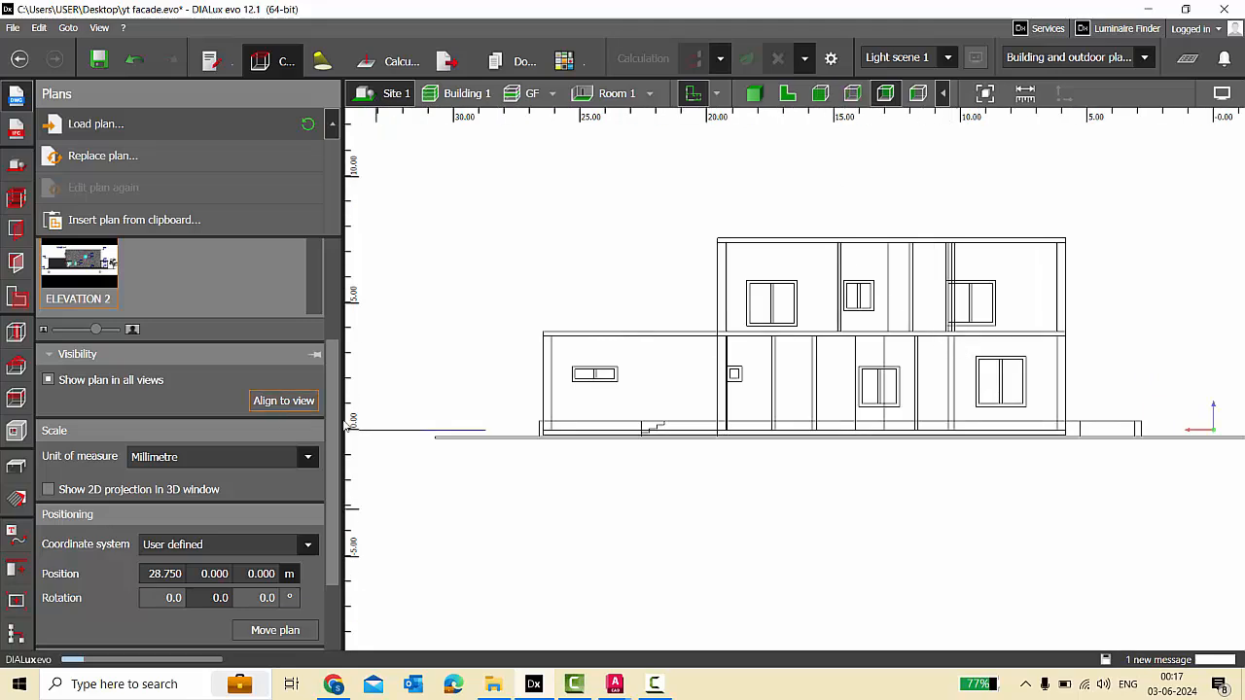
click(284, 401)
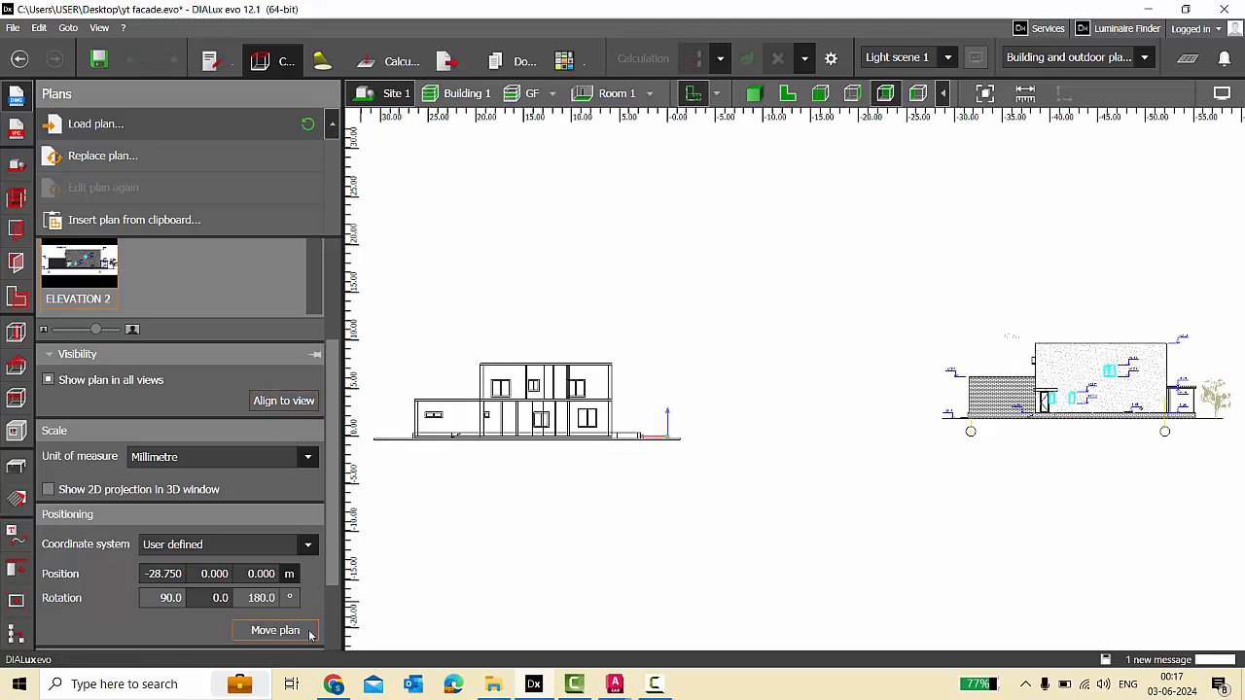
Move the ELEVATION 2 plan from the façade's upper corner at the +7,200 level onto the matching roof corner of the building.
scroll(1070, 289, up, 15)
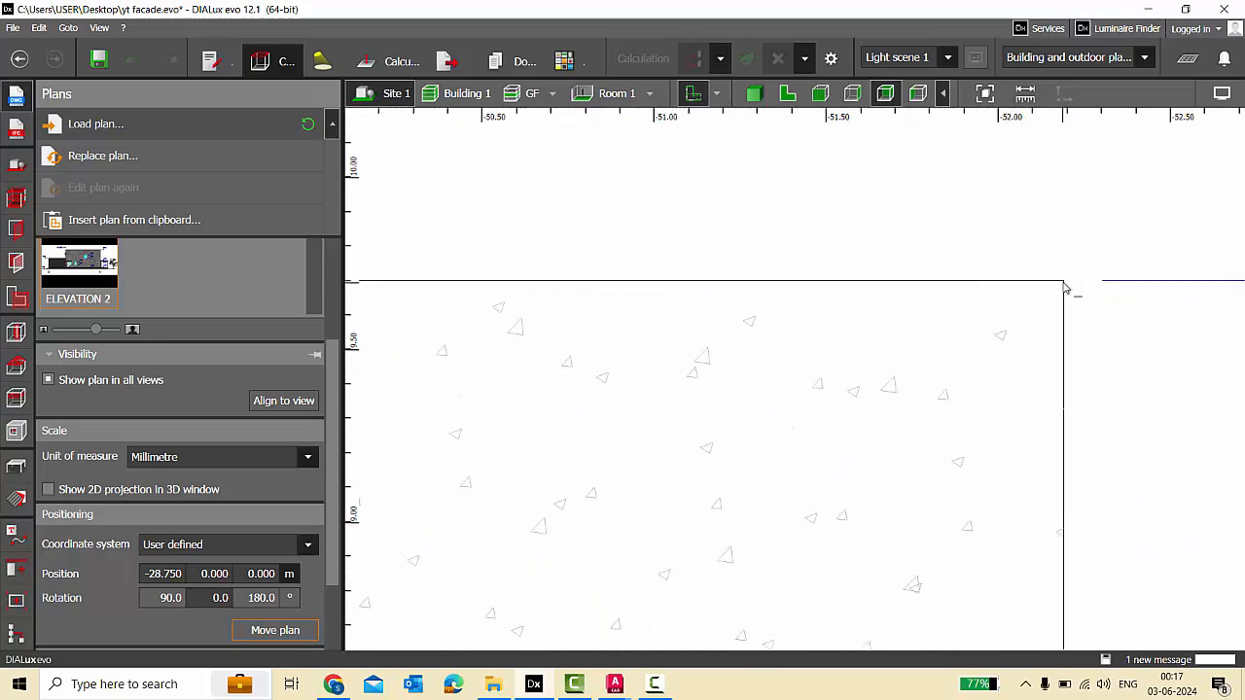
click(1064, 283)
scroll(1106, 238, down, 8)
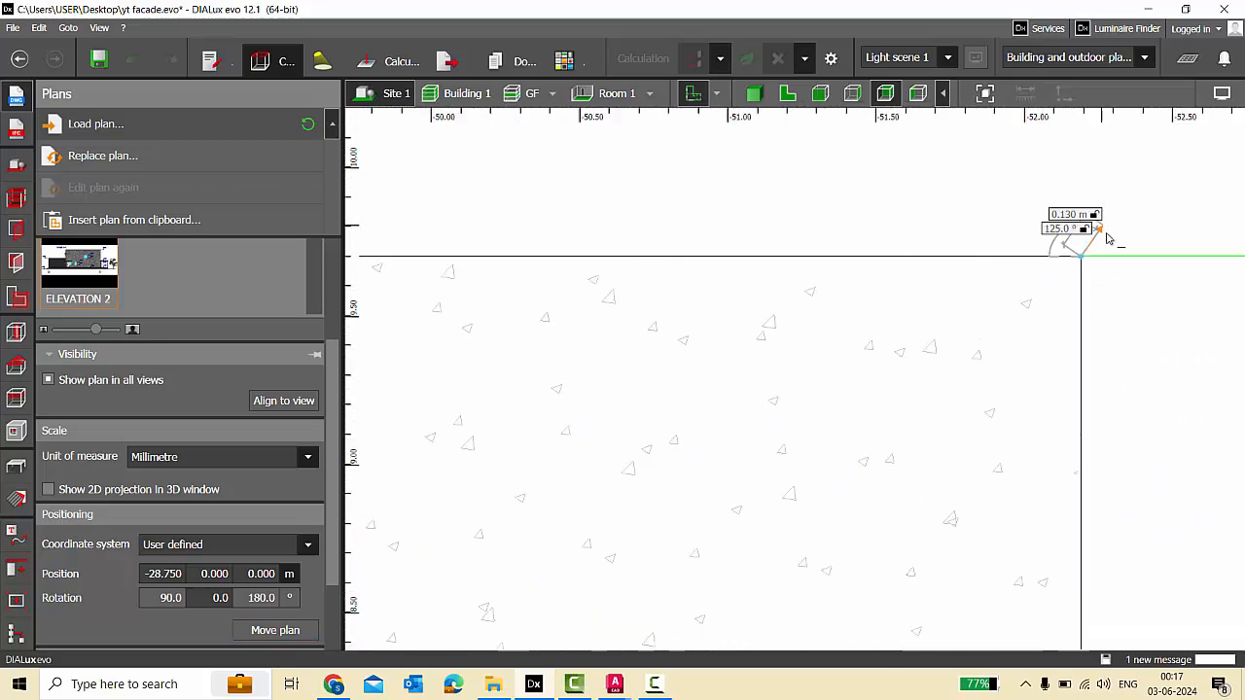
scroll(1119, 331, down, 6)
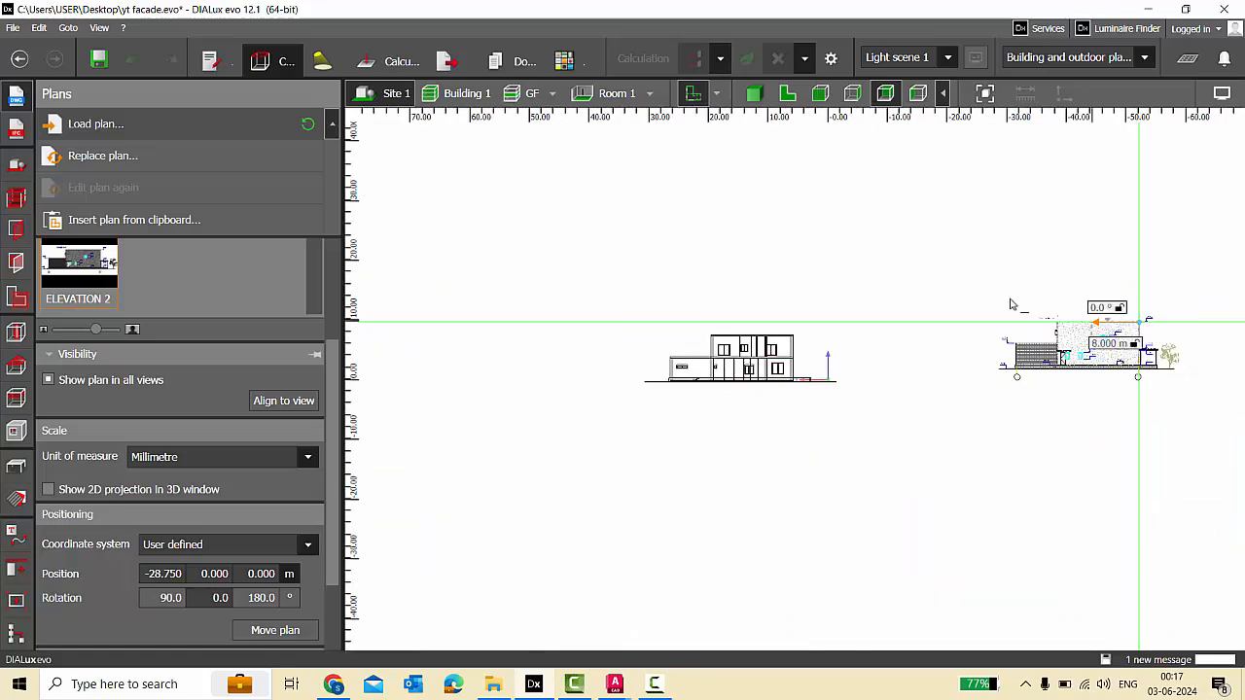
scroll(749, 360, up, 8)
scroll(725, 375, up, 5)
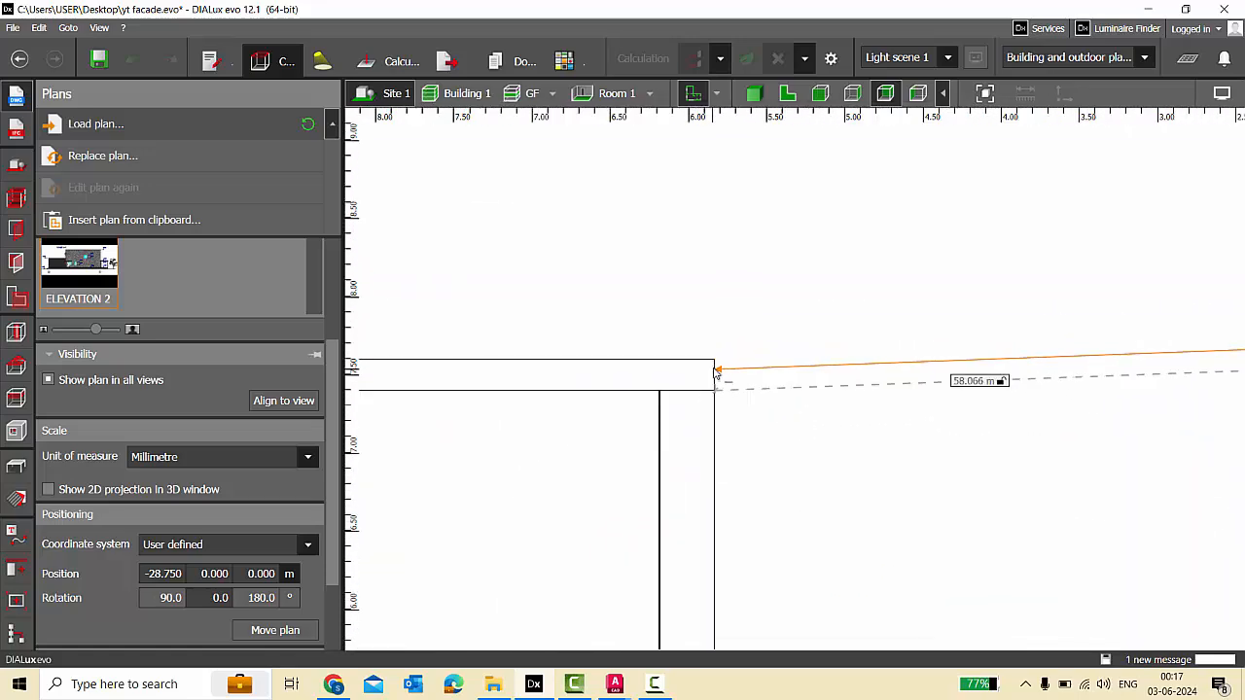
scroll(715, 366, up, 5)
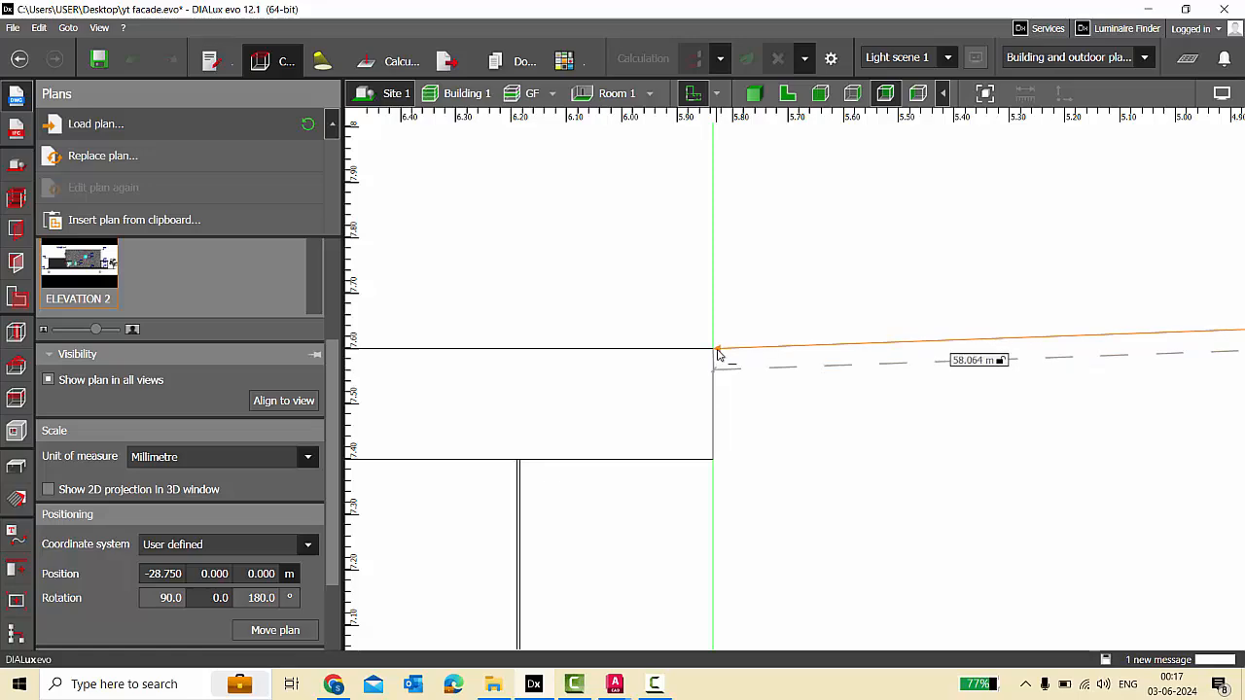
click(840, 364)
scroll(843, 367, down, 10)
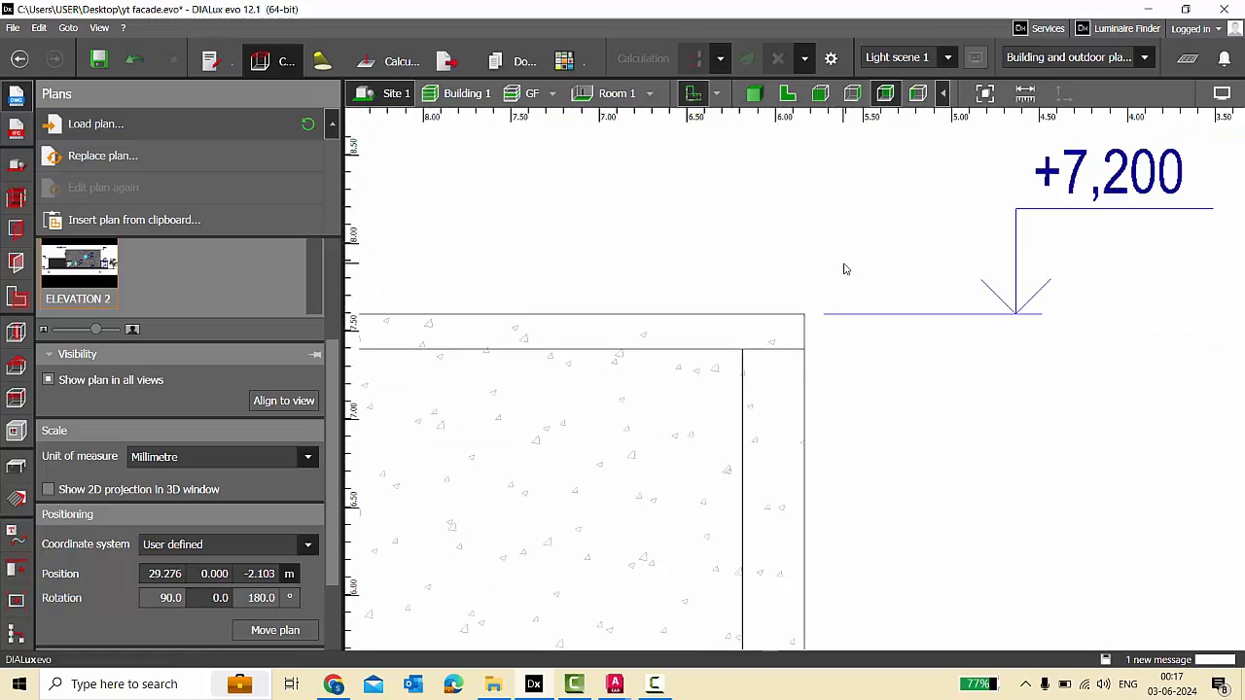
scroll(1004, 312, down, 2)
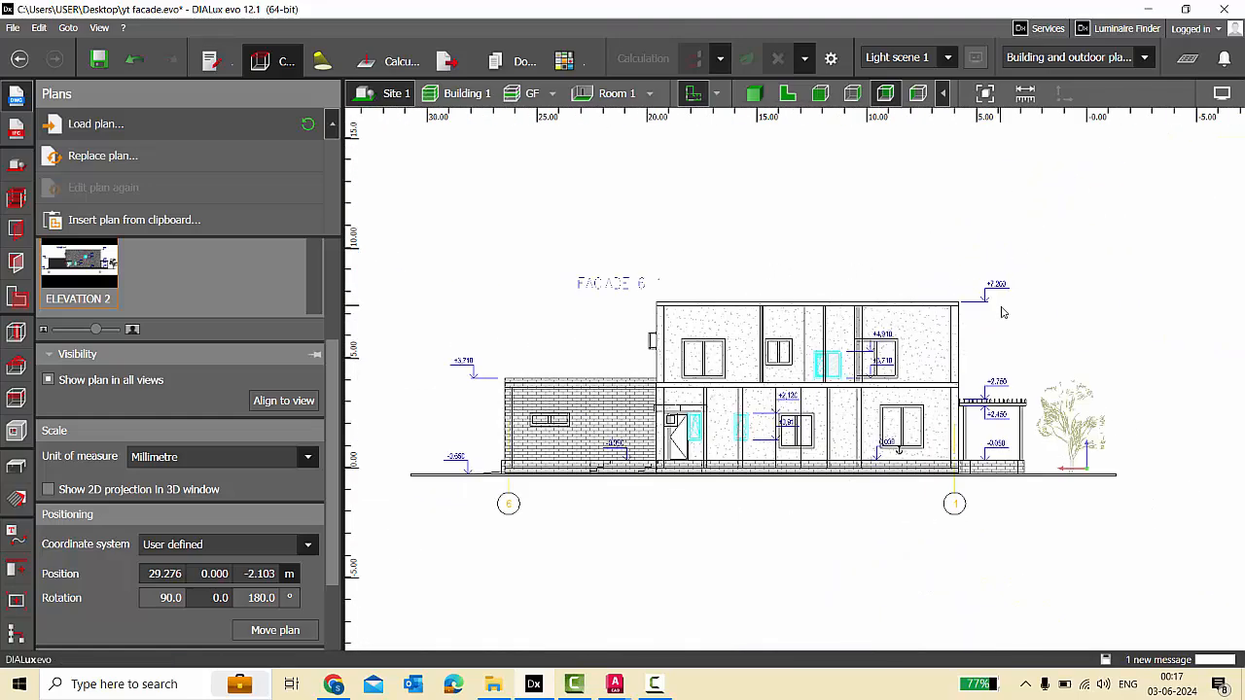
Move the ELEVATION 2 plan in the floor plan view onto the building's rear wall line, at Y 13.469 m, and save the project.
click(788, 93)
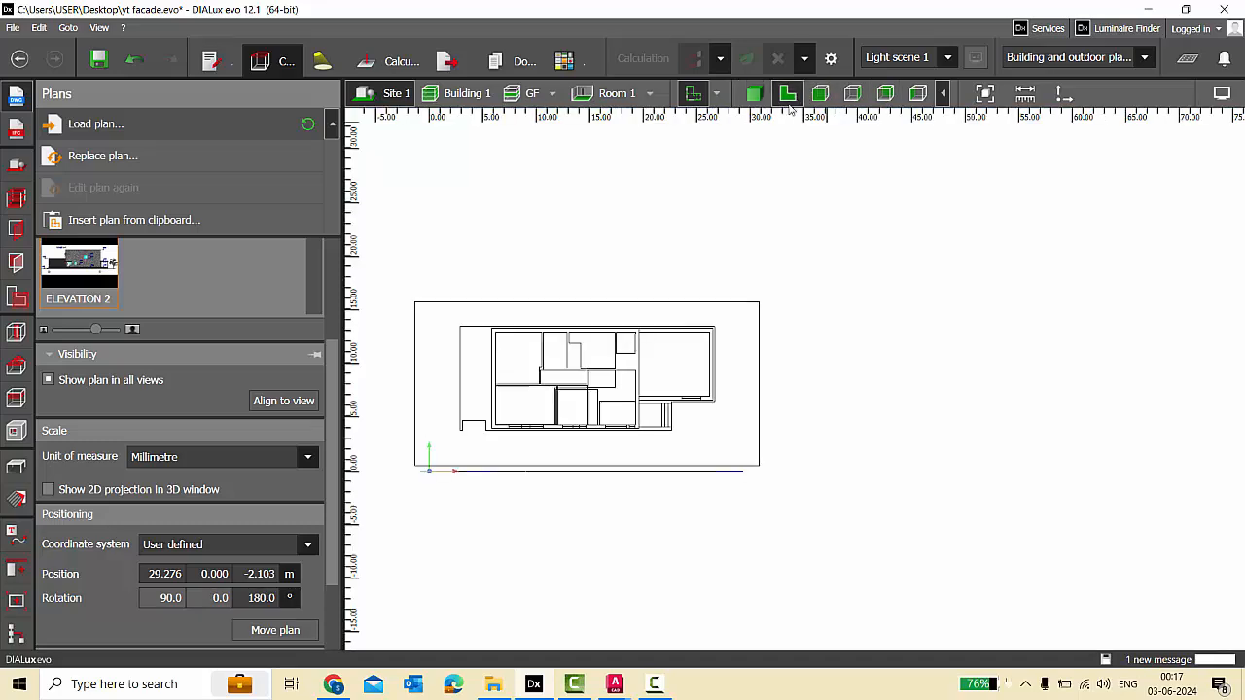
scroll(552, 457, up, 2)
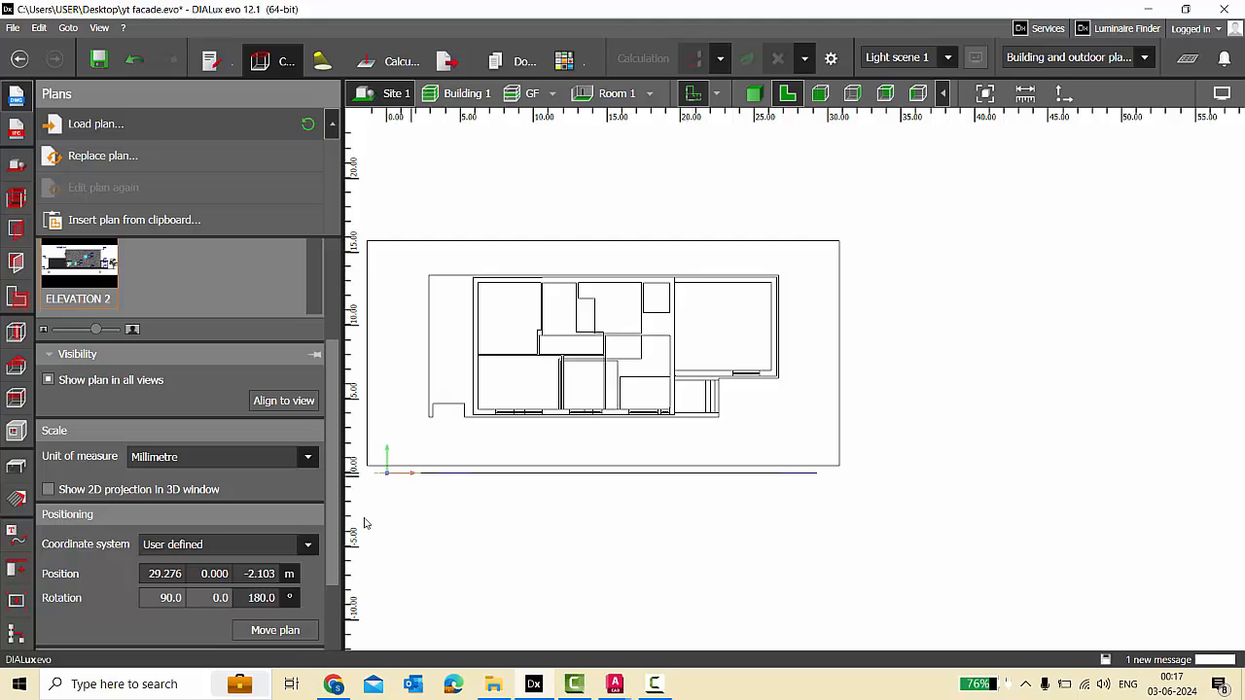
click(307, 627)
scroll(745, 483, up, 2)
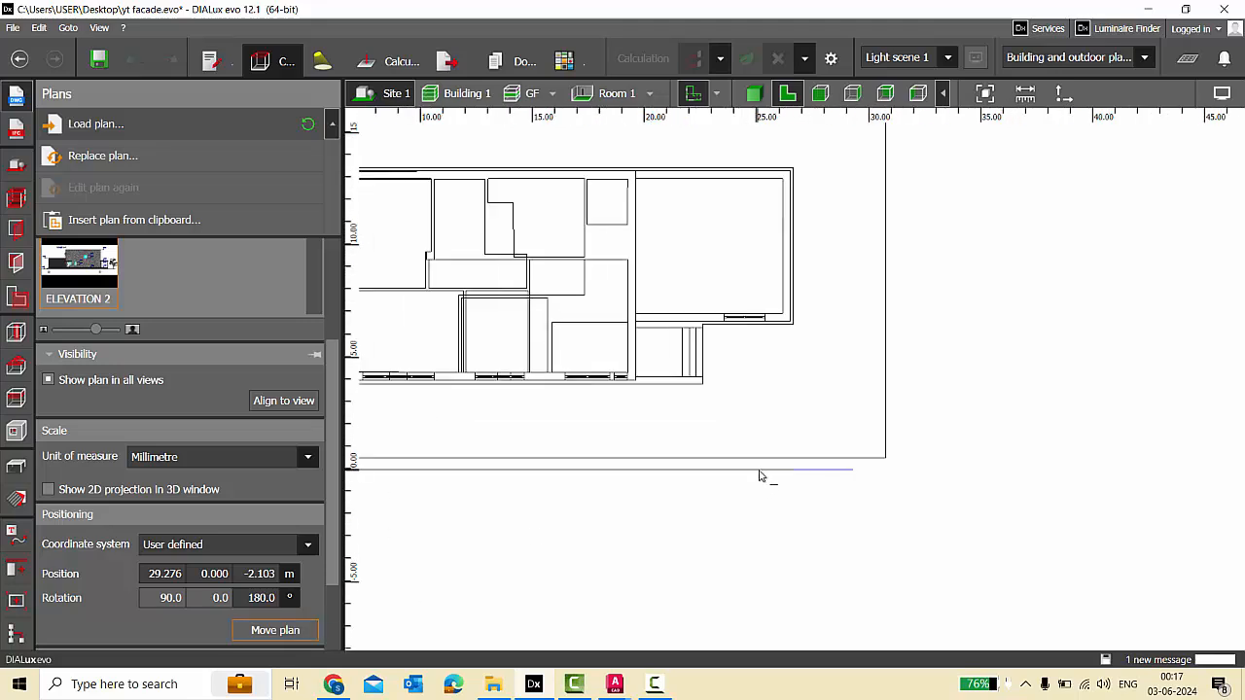
click(769, 184)
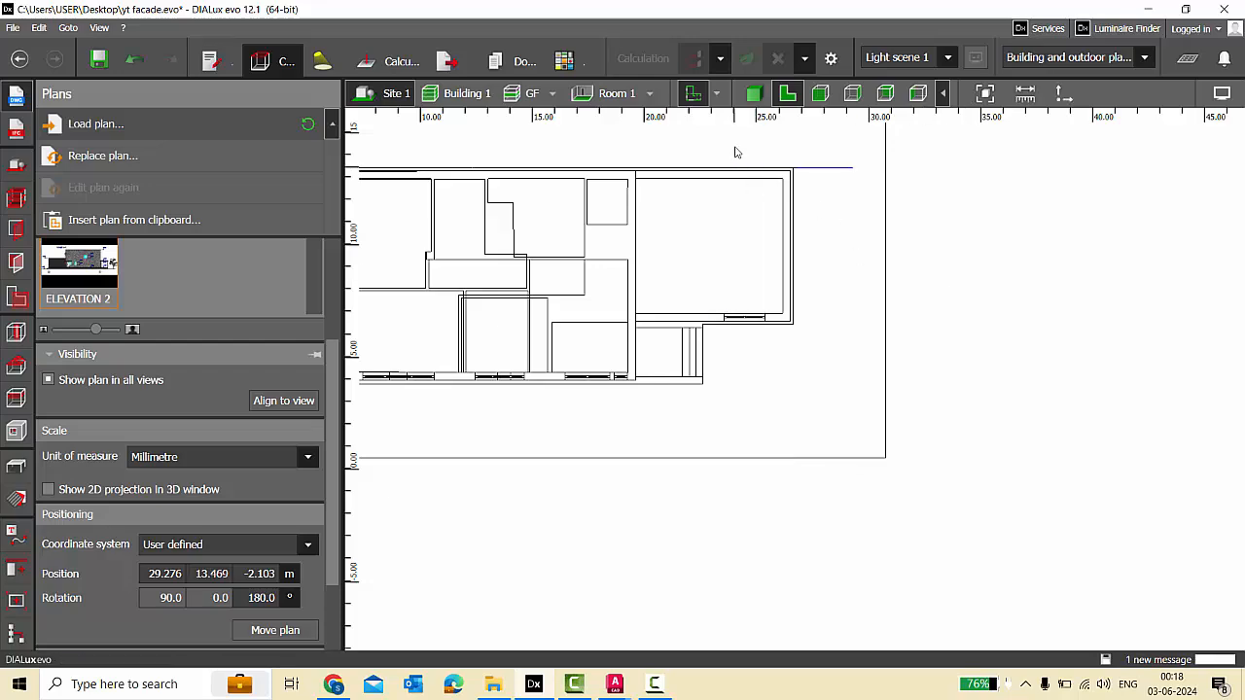
click(754, 93)
key(ctrl+s)
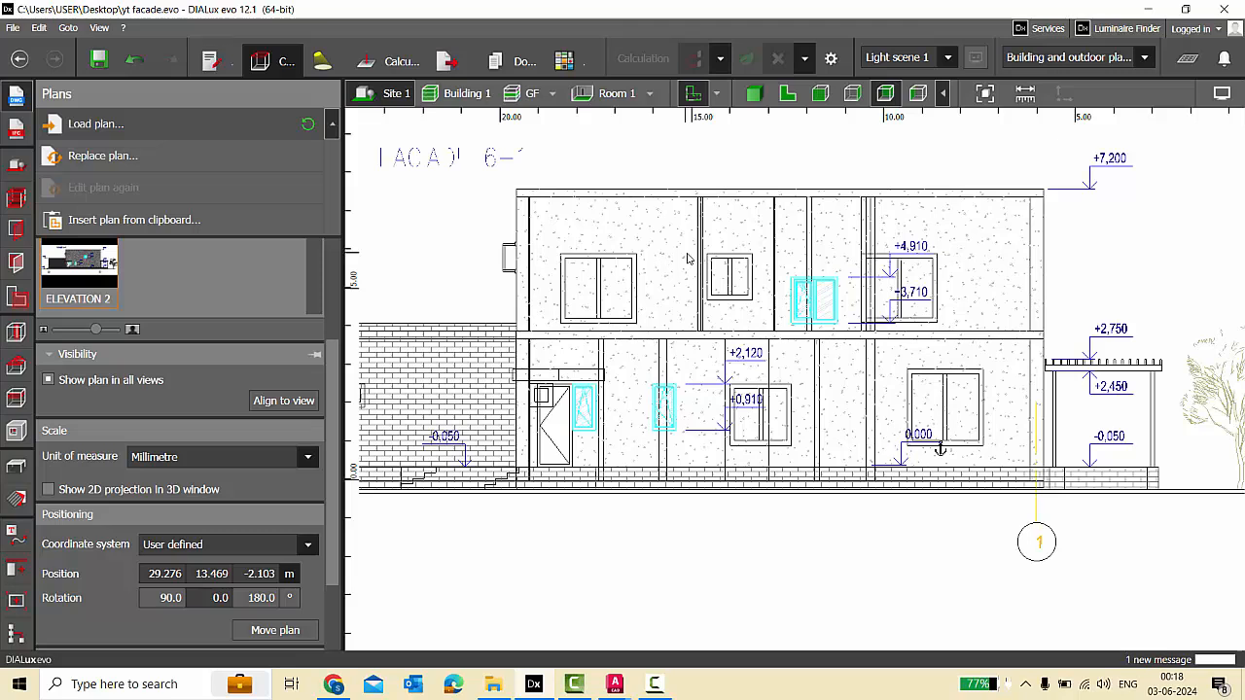
Change the display colour of all layers of the ELEVATION 2 plan to red.
click(717, 93)
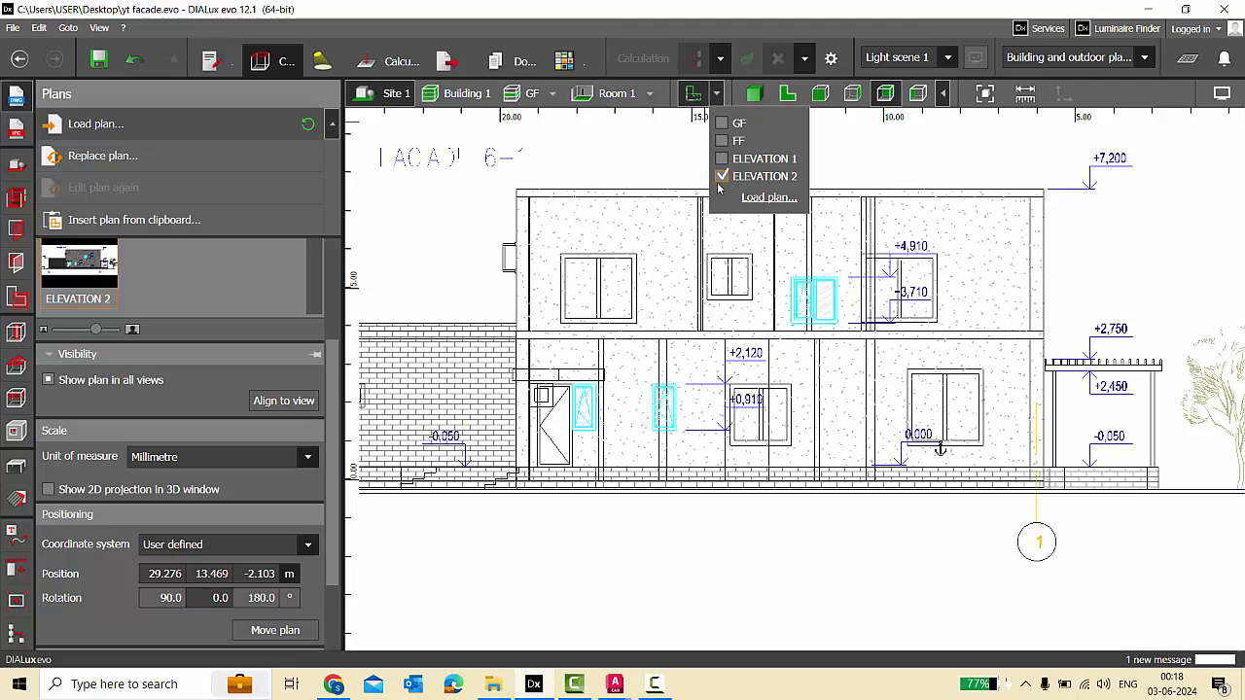
click(626, 162)
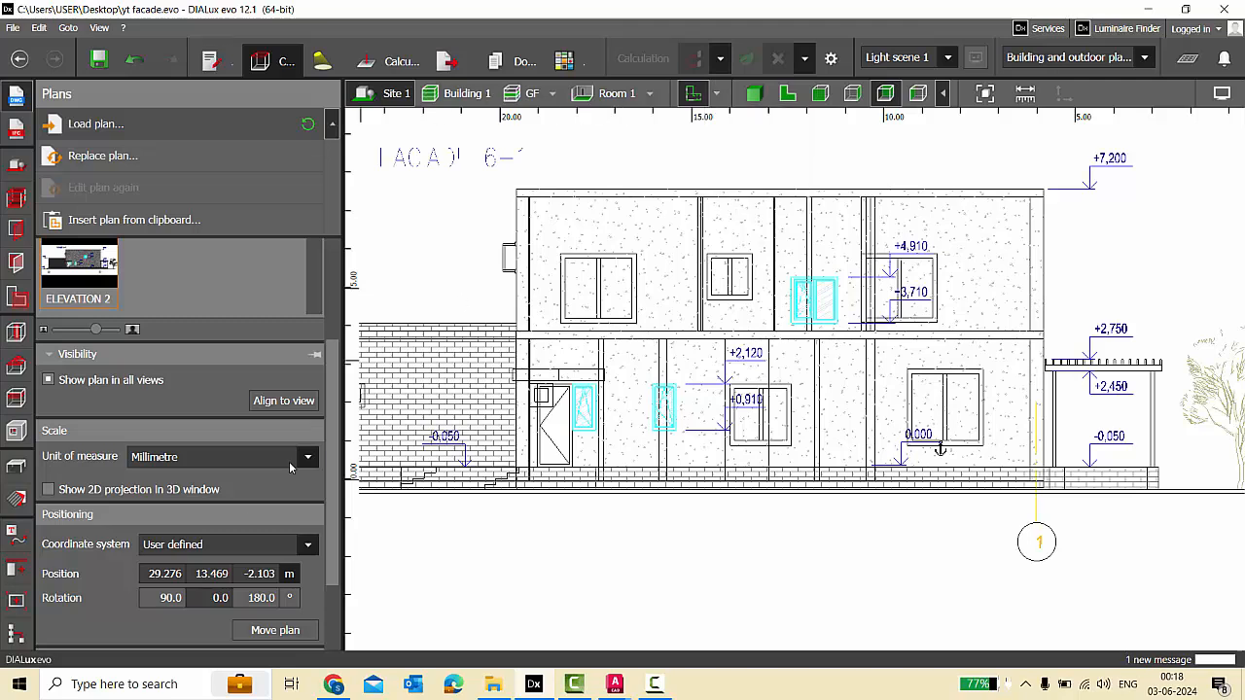
scroll(199, 526, down, 2)
click(202, 495)
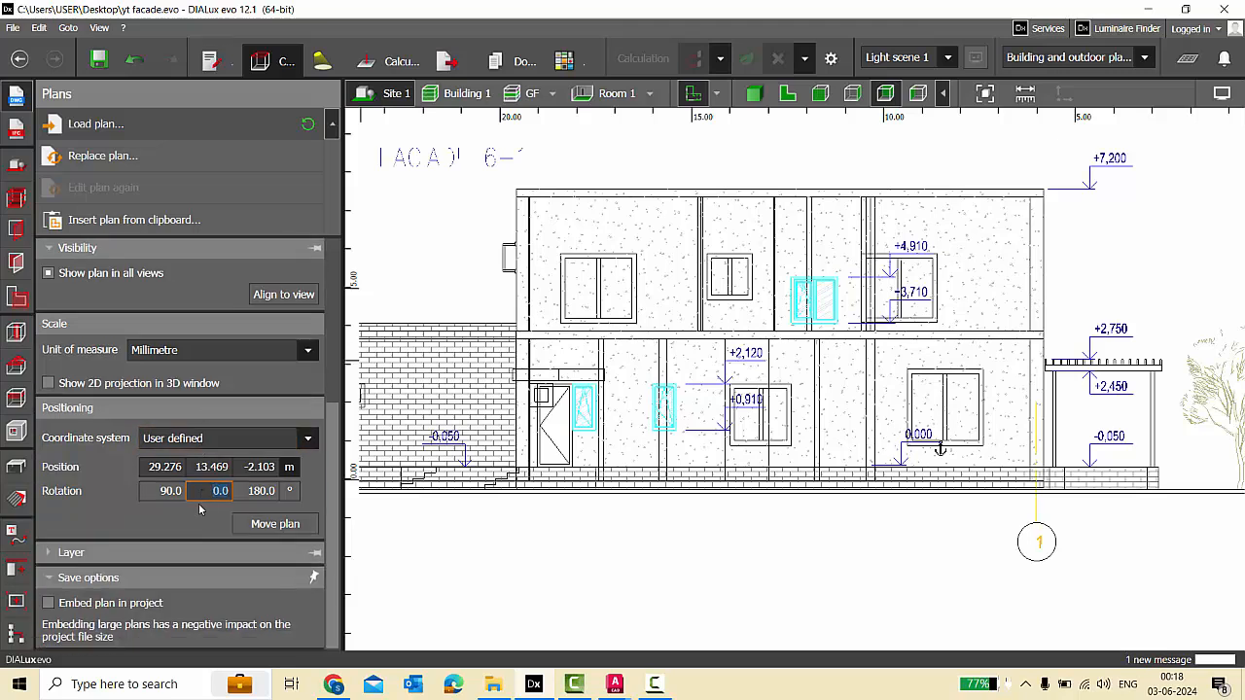
click(140, 551)
scroll(143, 535, down, 5)
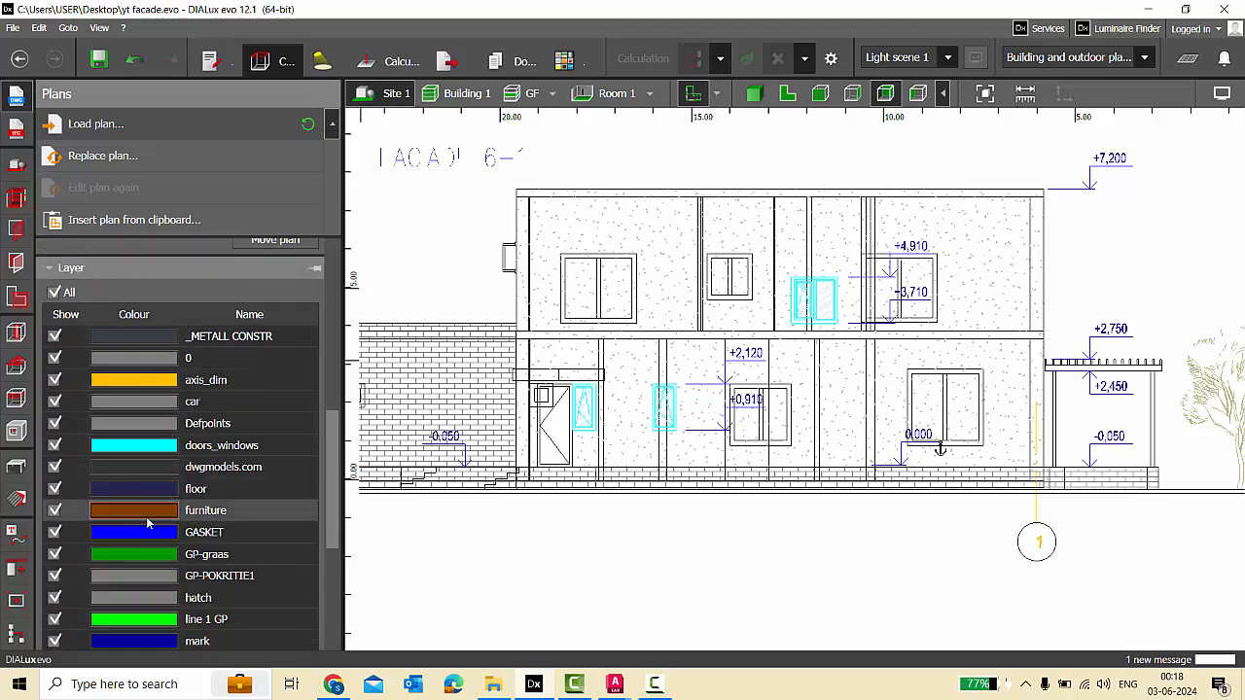
click(146, 516)
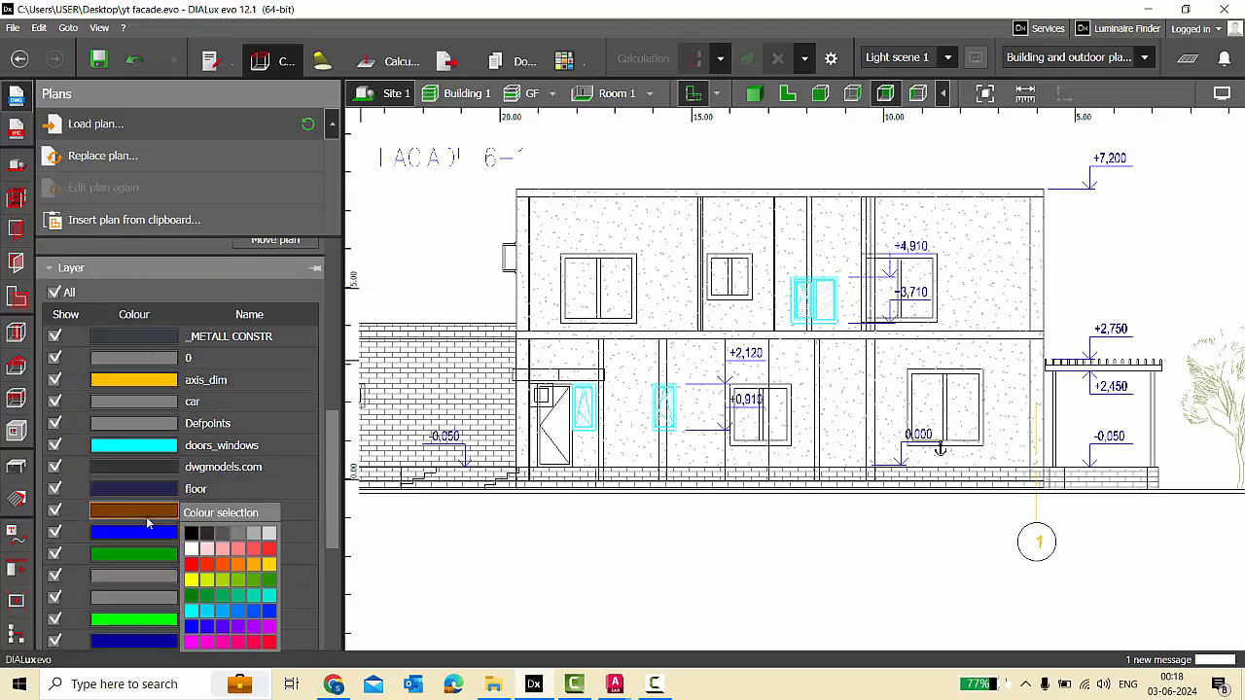
click(270, 643)
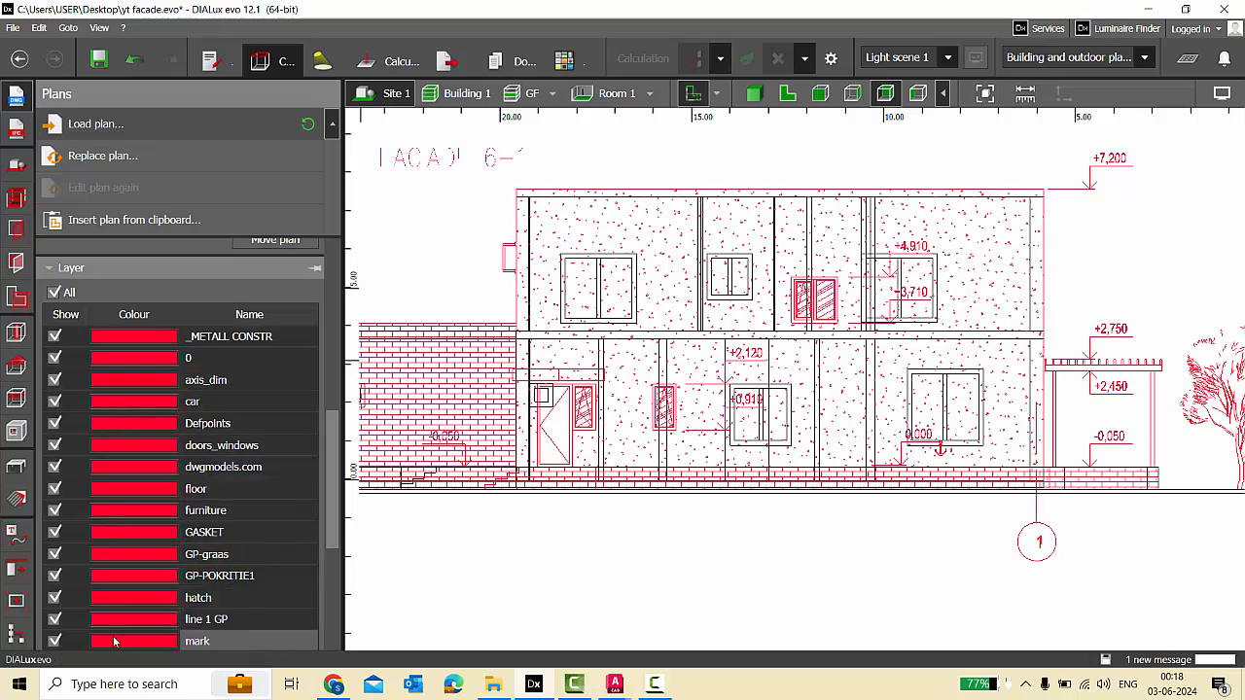
Examine the window and door openings drawn on the rear façade against the building outline.
click(15, 467)
scroll(825, 483, down, 2)
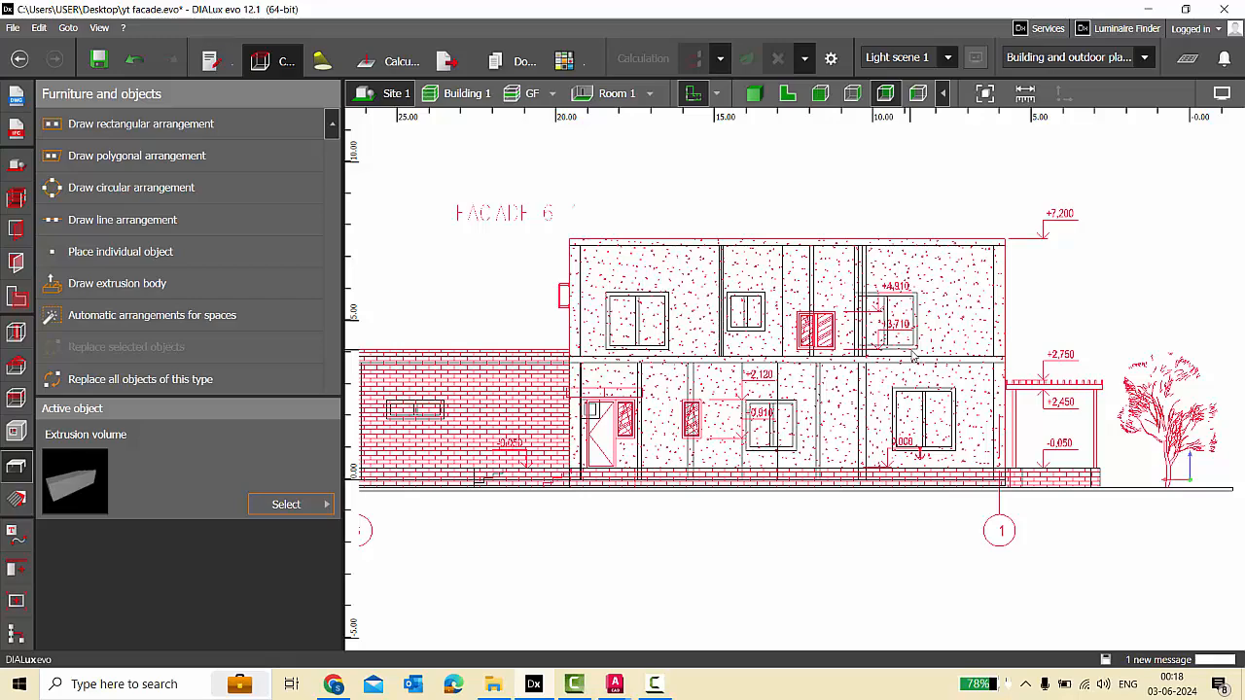
scroll(843, 381, up, 3)
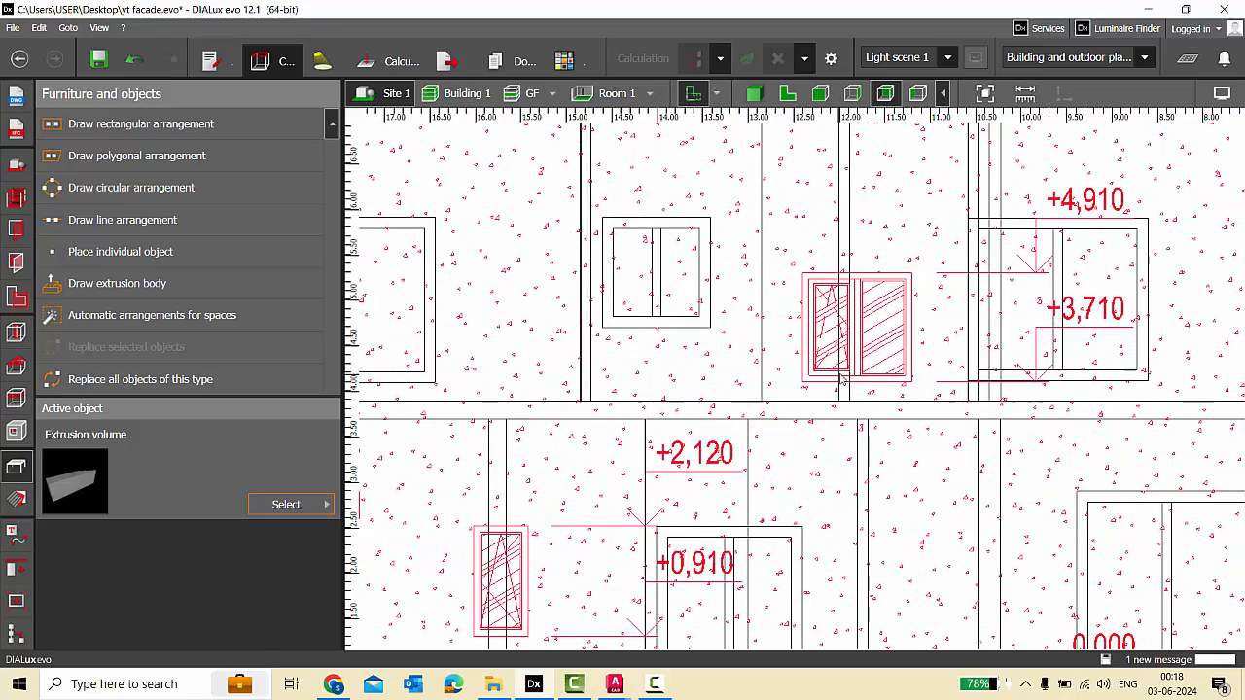
scroll(822, 360, down, 3)
scroll(691, 288, up, 2)
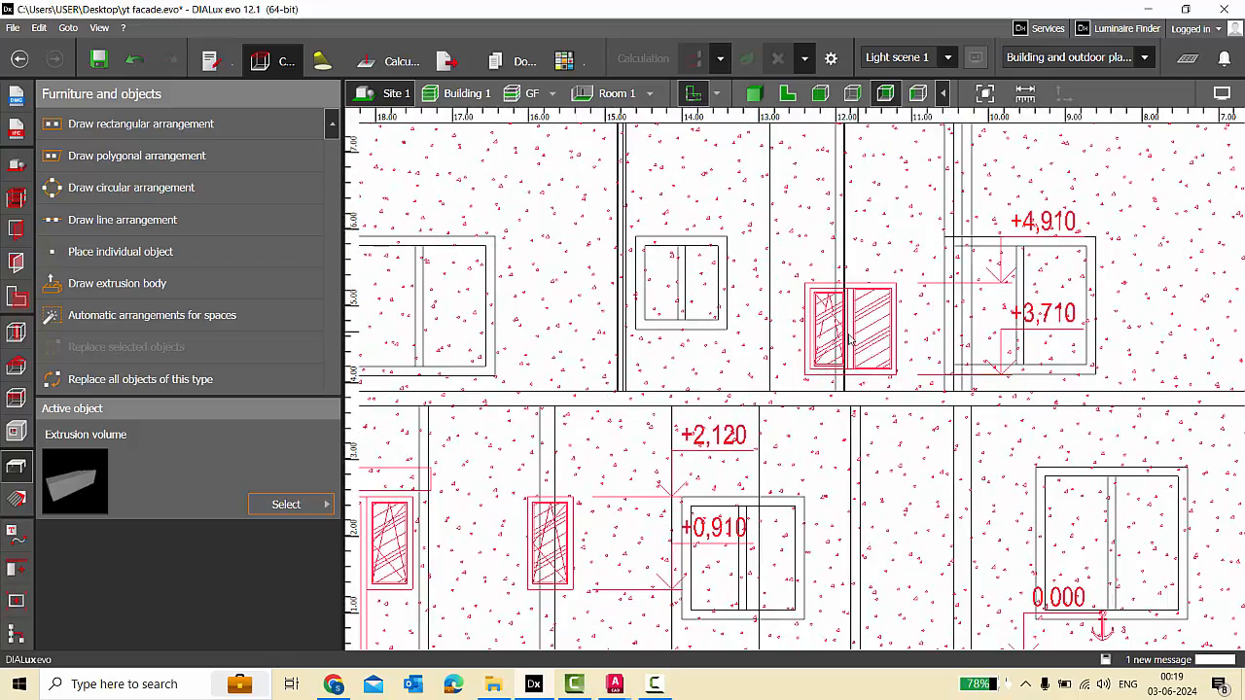
scroll(849, 331, down, 3)
scroll(714, 416, up, 3)
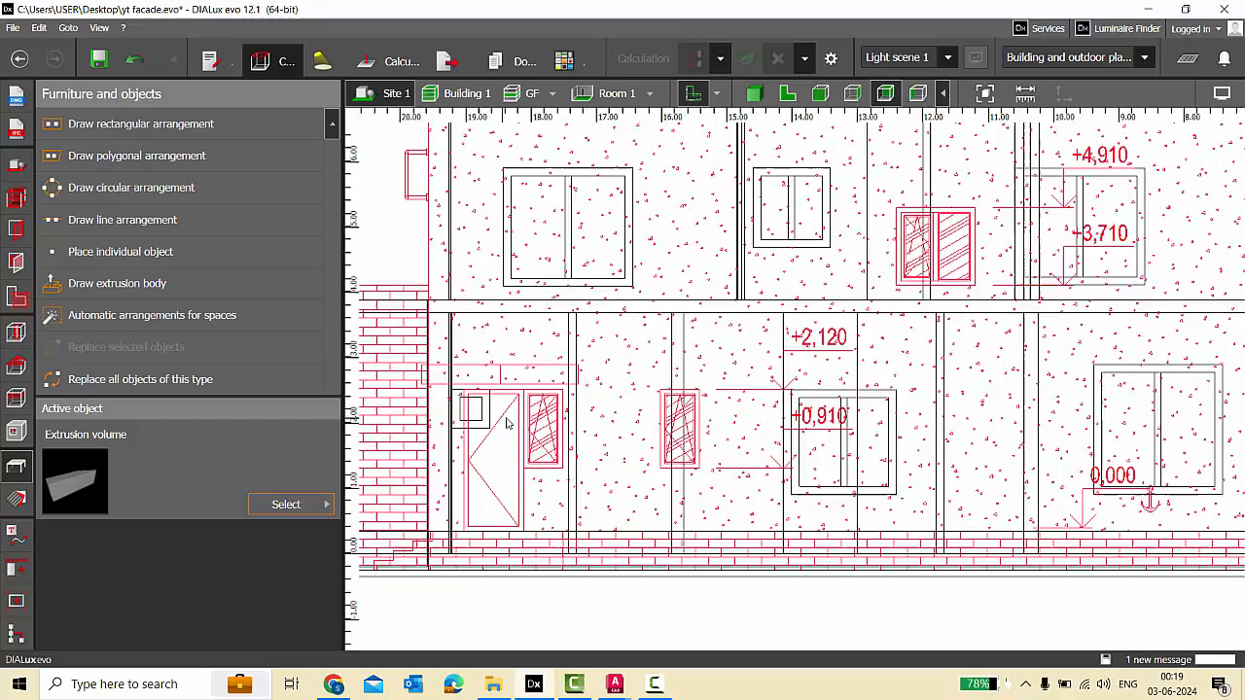
scroll(584, 399, down, 3)
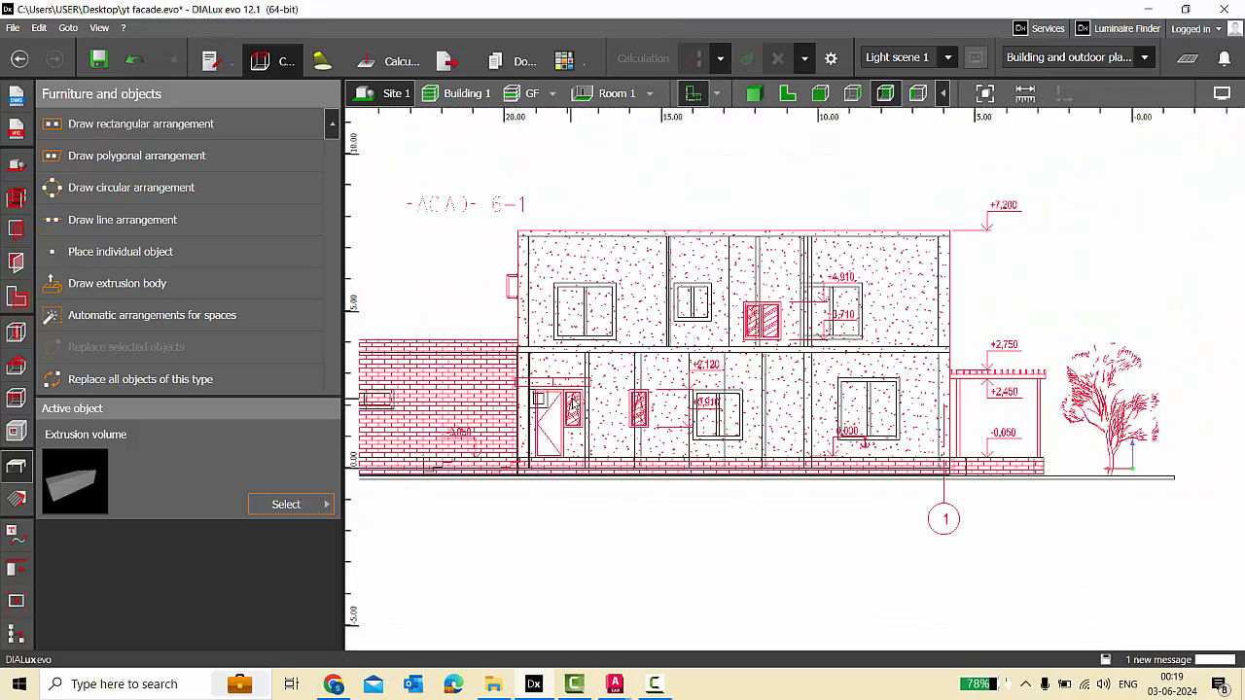
Place a rectangular window with mullion at the upper-floor opening drawn on the rear façade.
click(16, 229)
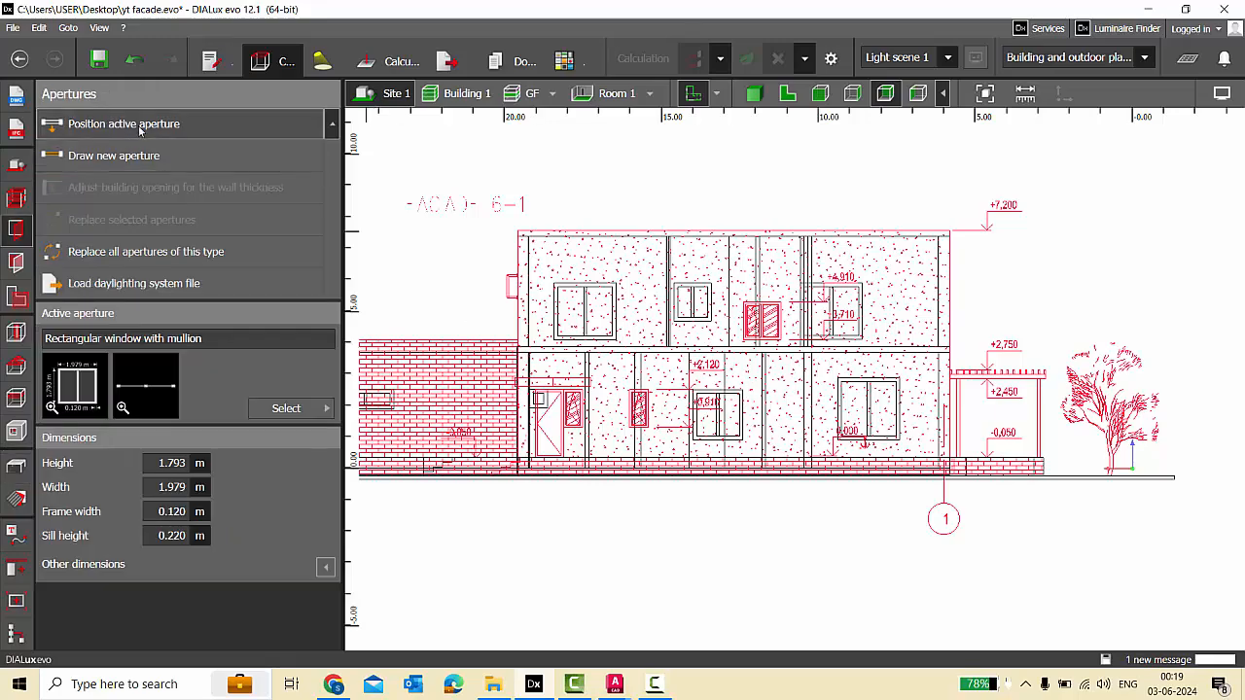
click(138, 126)
scroll(782, 356, up, 5)
click(782, 356)
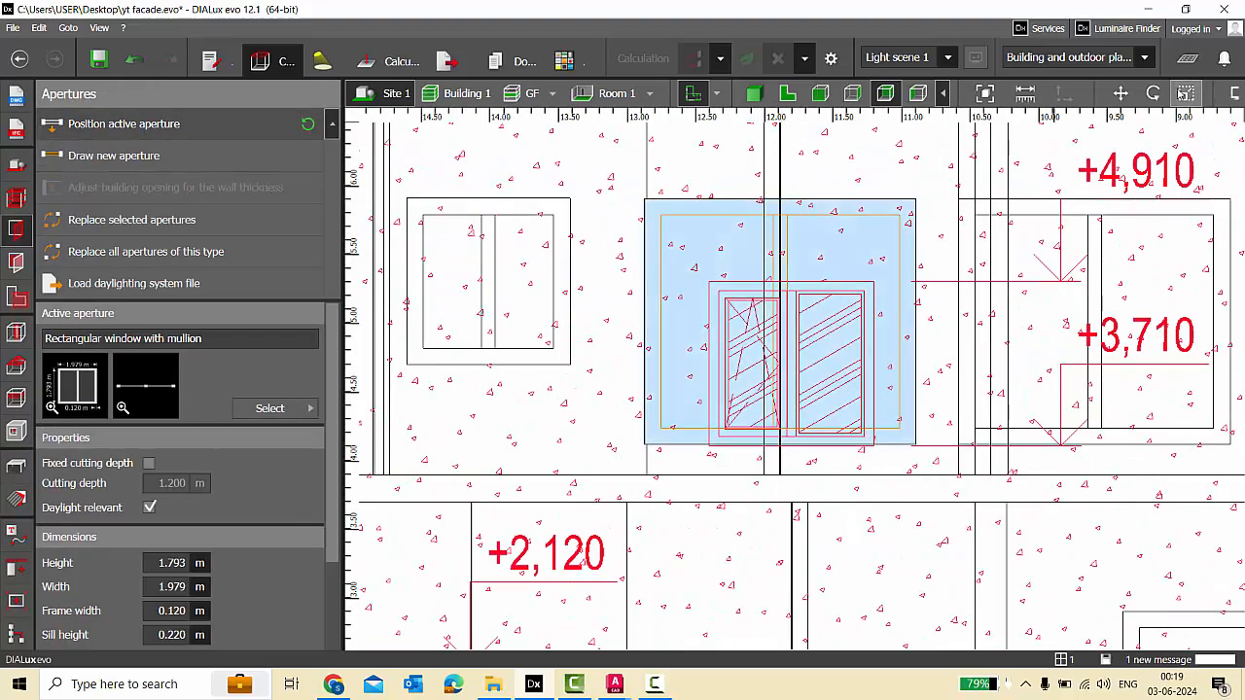
Fit the mullioned window to its drawn upper-floor outline, with a height of 1.206 m and a width of 1.197 m.
drag(790, 199, 791, 281)
scroll(922, 364, up, 3)
drag(910, 381, 837, 380)
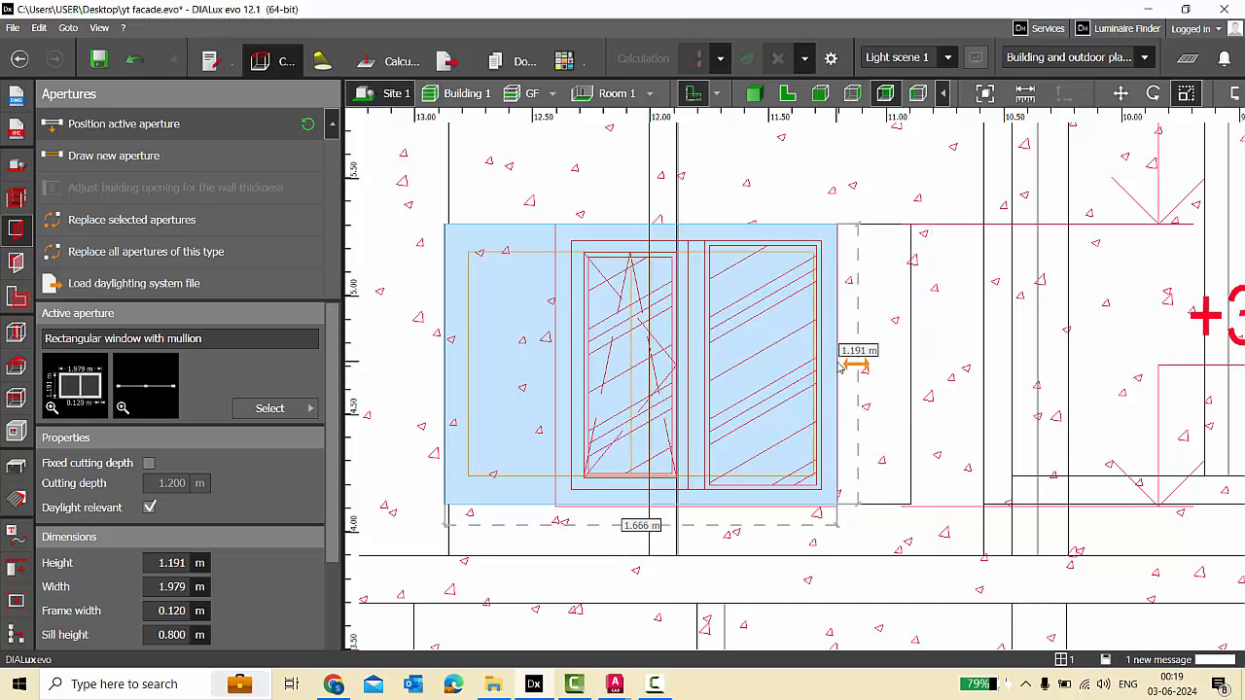
scroll(617, 418, up, 3)
scroll(385, 381, down, 2)
drag(394, 342, 520, 343)
scroll(599, 501, up, 2)
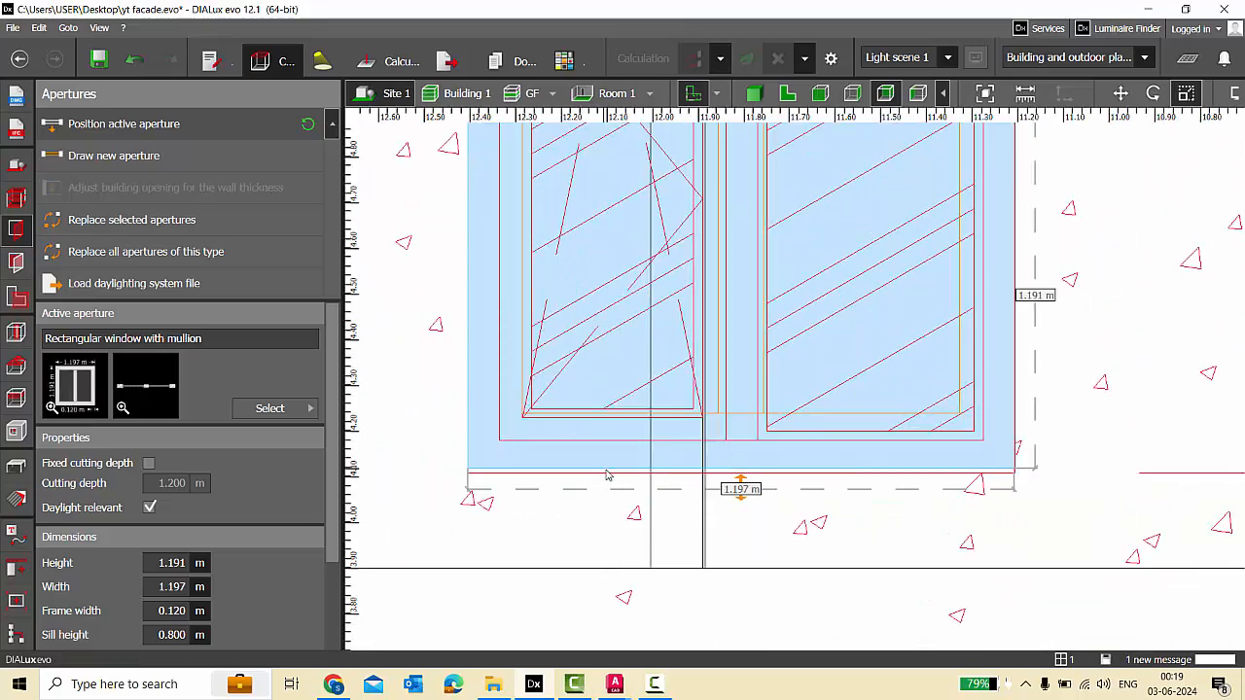
drag(609, 474, 610, 482)
scroll(680, 362, down, 10)
scroll(660, 313, up, 3)
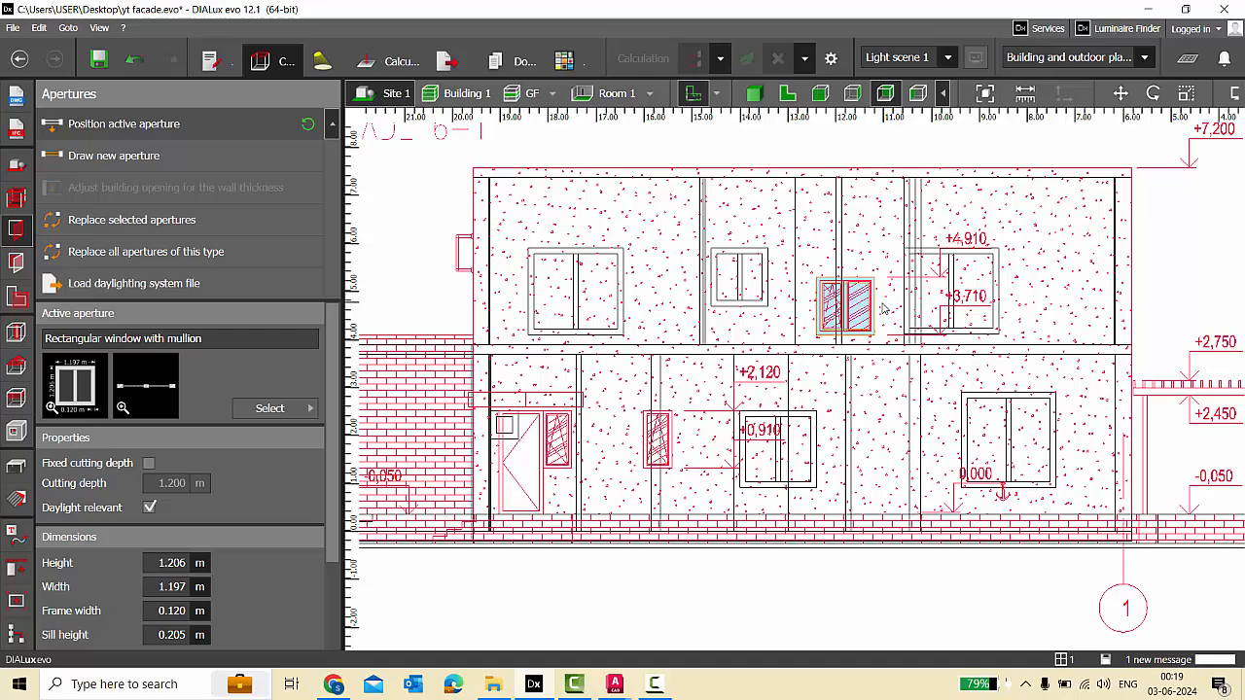
Choose the Window (standard) aperture and place it at the narrow ground-floor opening beside the +2,120 level mark.
scroll(883, 275, down, 2)
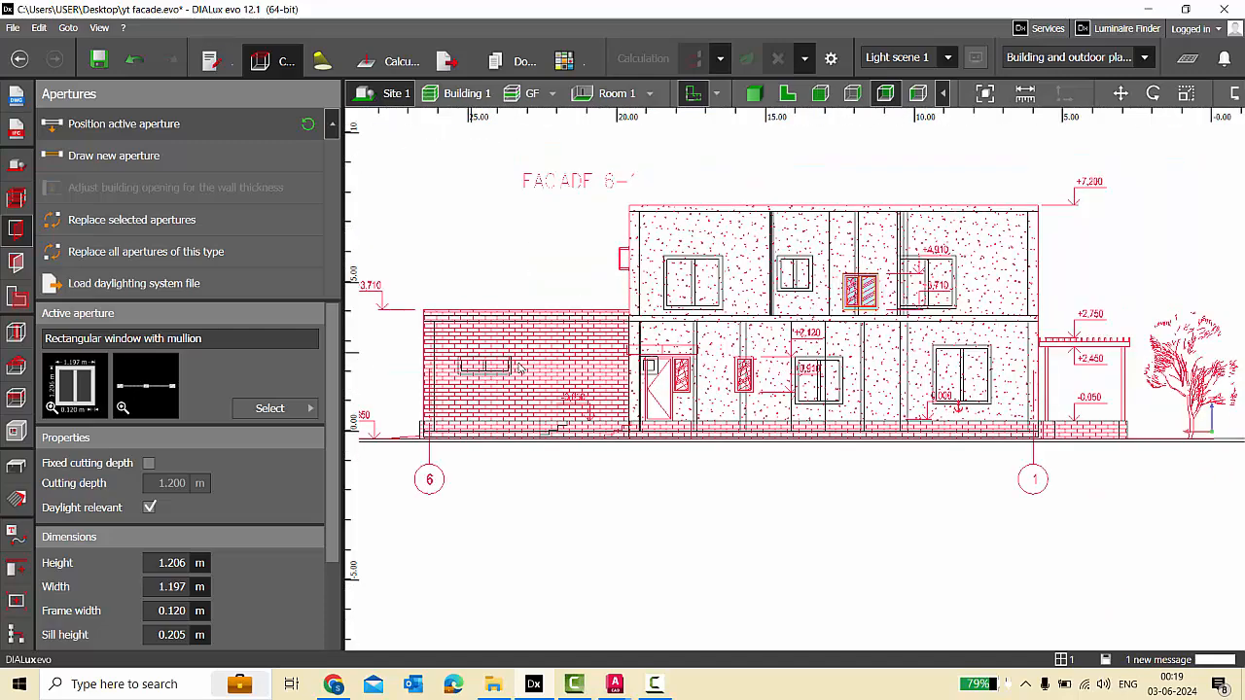
scroll(705, 381, up, 2)
click(292, 407)
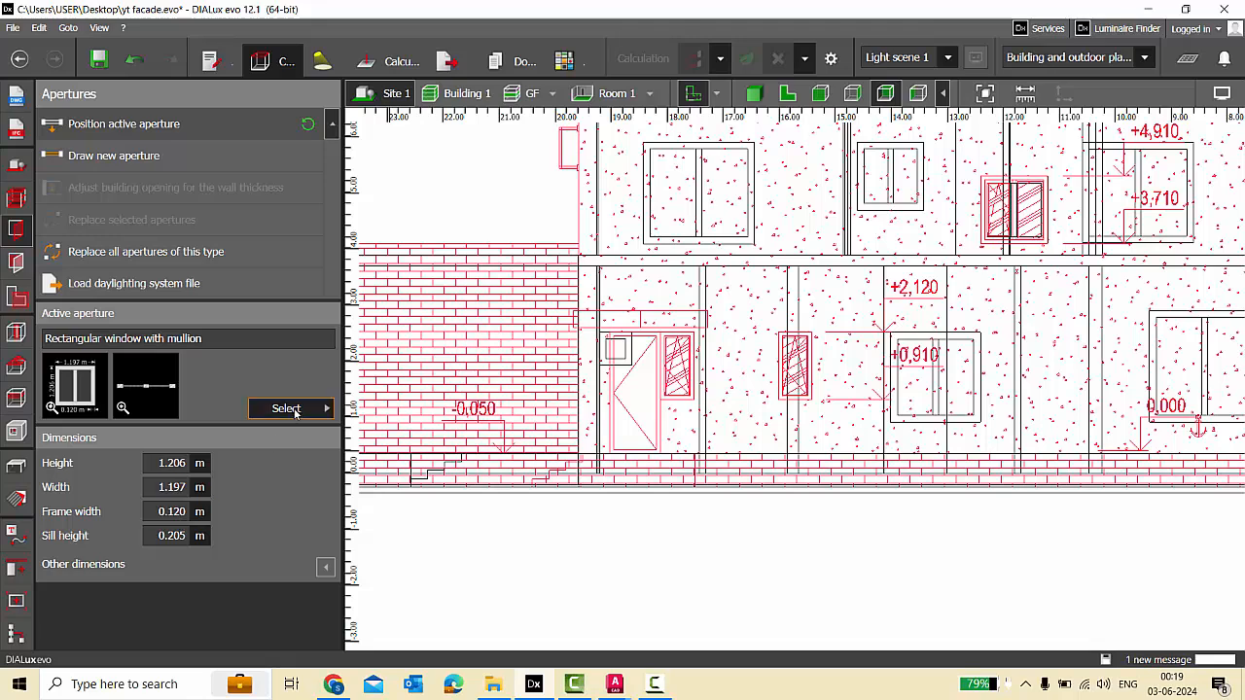
click(625, 204)
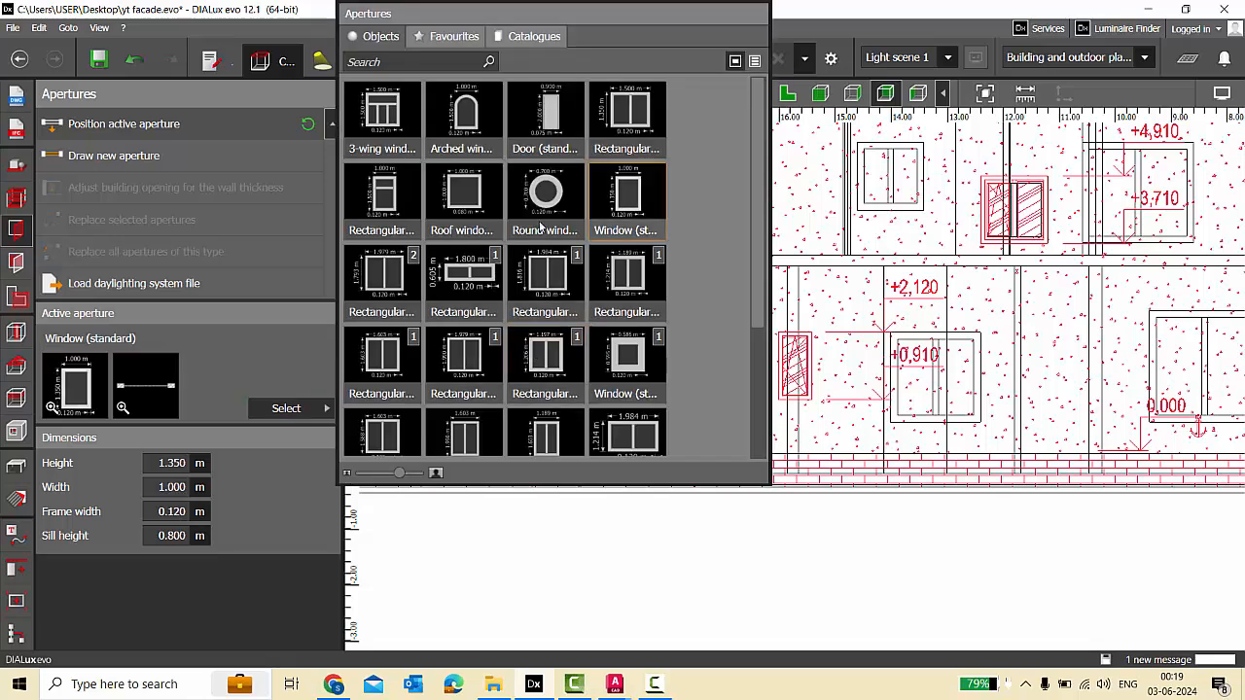
click(122, 127)
scroll(806, 368, up, 3)
click(798, 353)
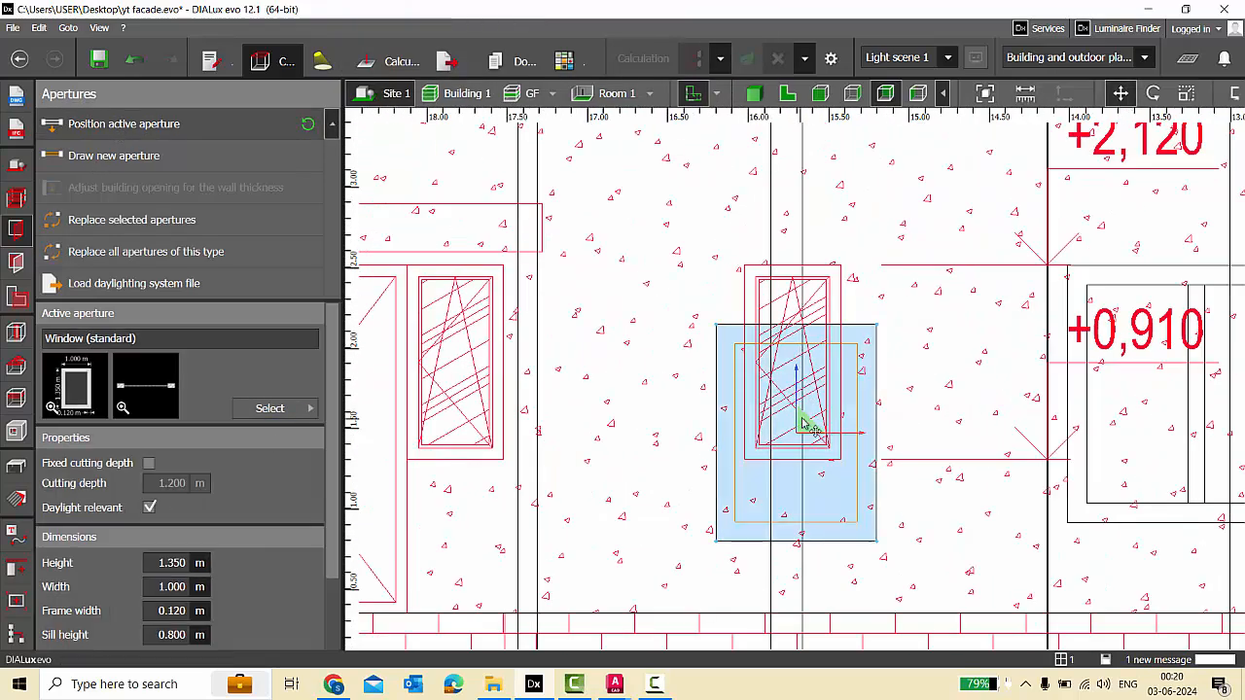
Fit the standard window to its drawn outline, 1.208 m high and 0.597 m wide.
scroll(837, 381, down, 2)
scroll(846, 391, up, 2)
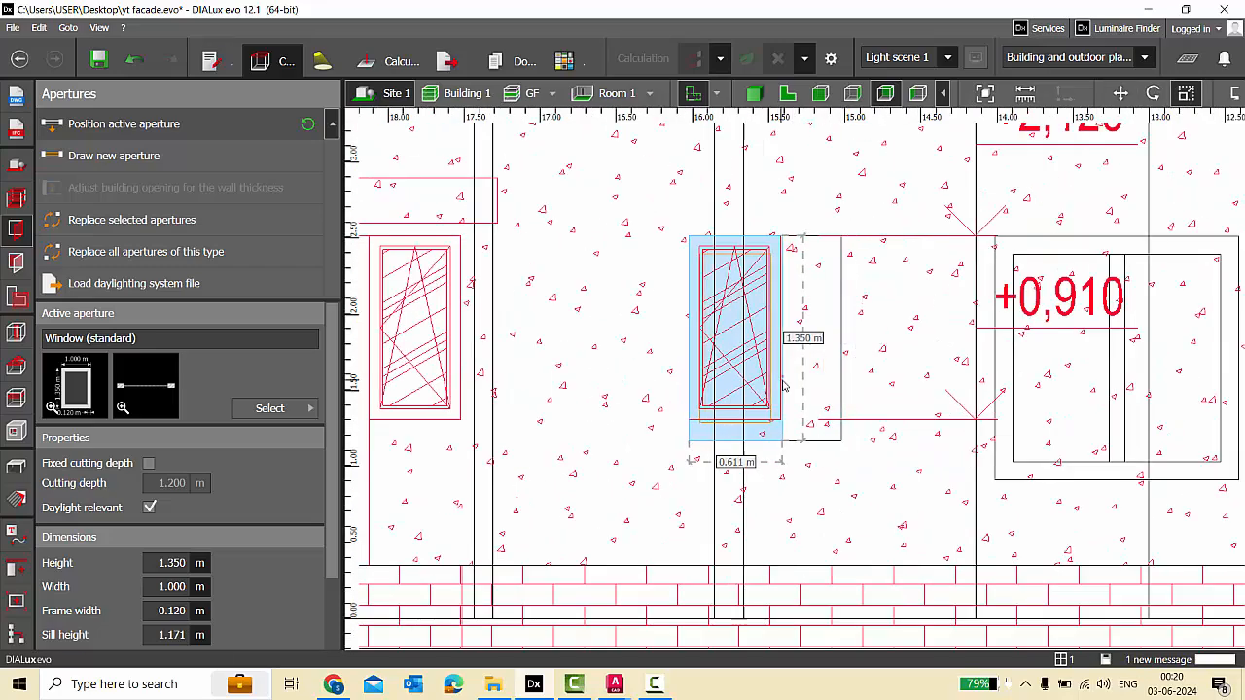
scroll(763, 423, up, 5)
scroll(778, 413, down, 5)
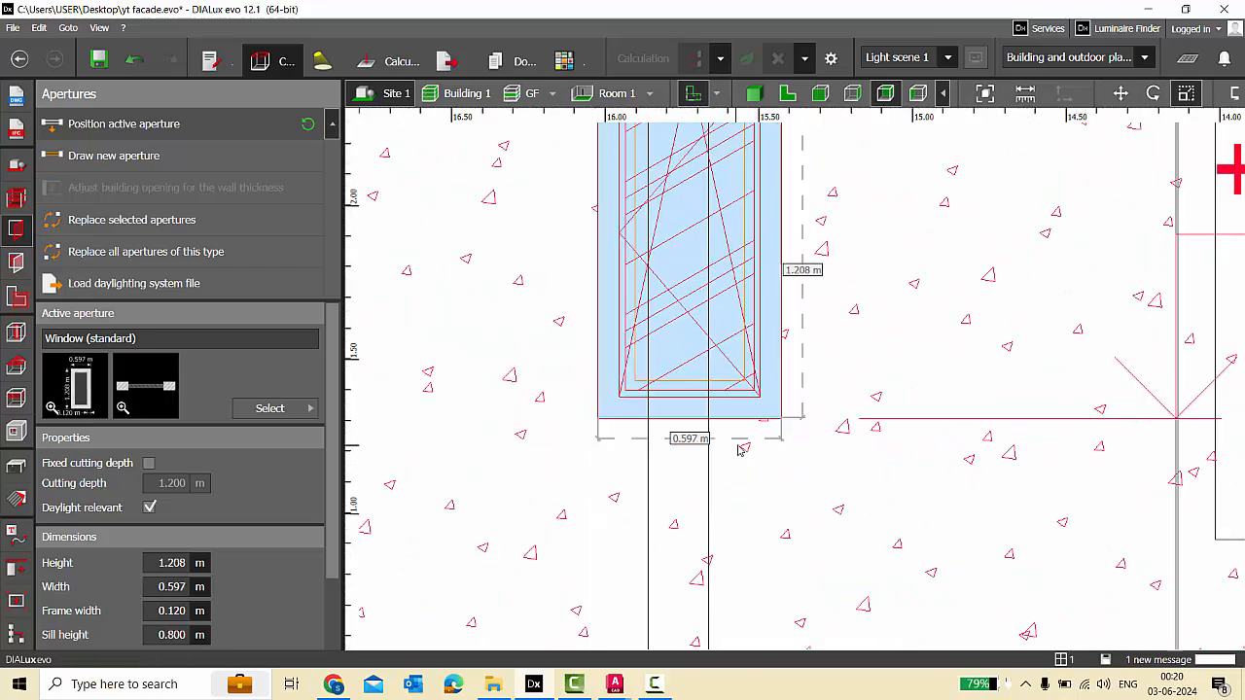
Copy the narrow window onto the matching opening next to the rear door and save the project.
click(776, 408)
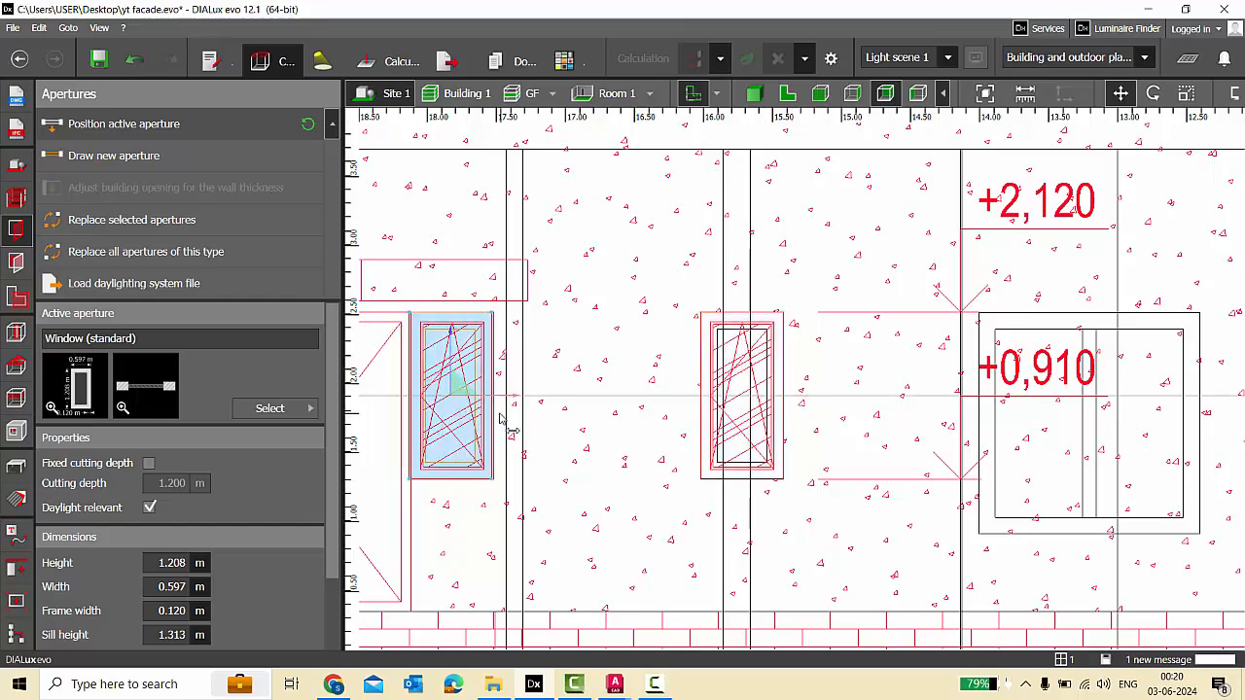
scroll(637, 428, down, 5)
key(ctrl+s)
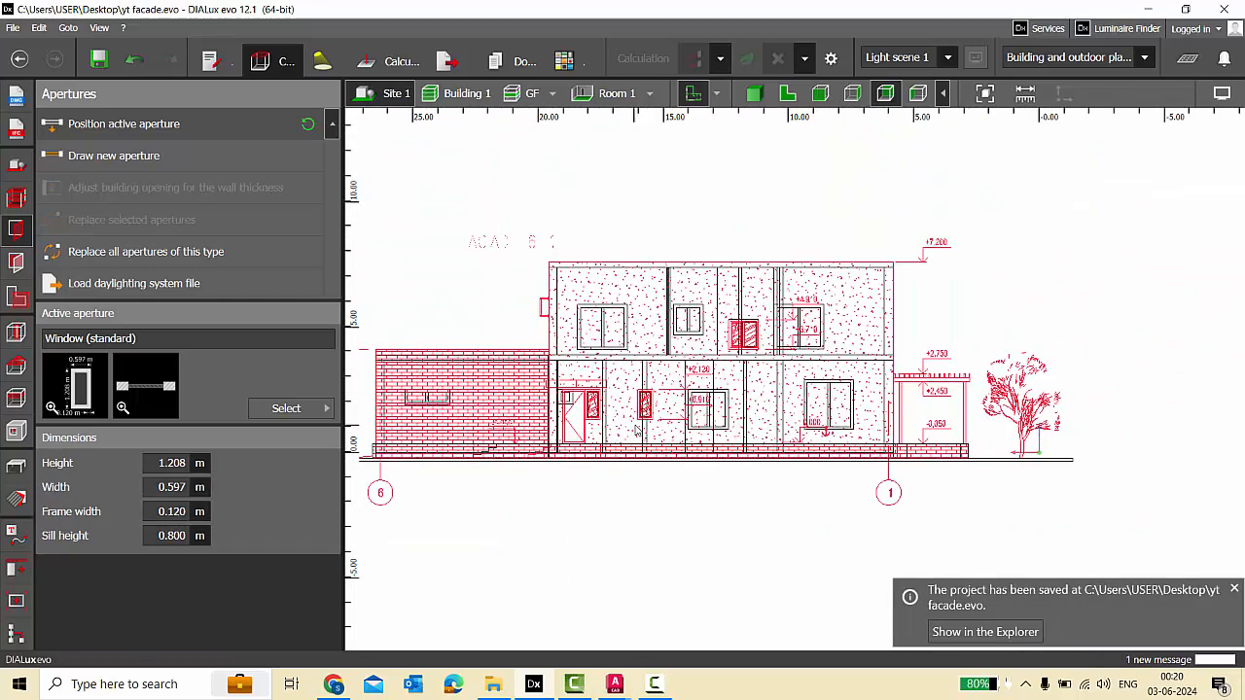
Choose the Door (standard) aperture and place it at the door drawn on the rear façade's ground floor.
scroll(642, 428, up, 4)
scroll(681, 409, down, 3)
scroll(720, 385, up, 5)
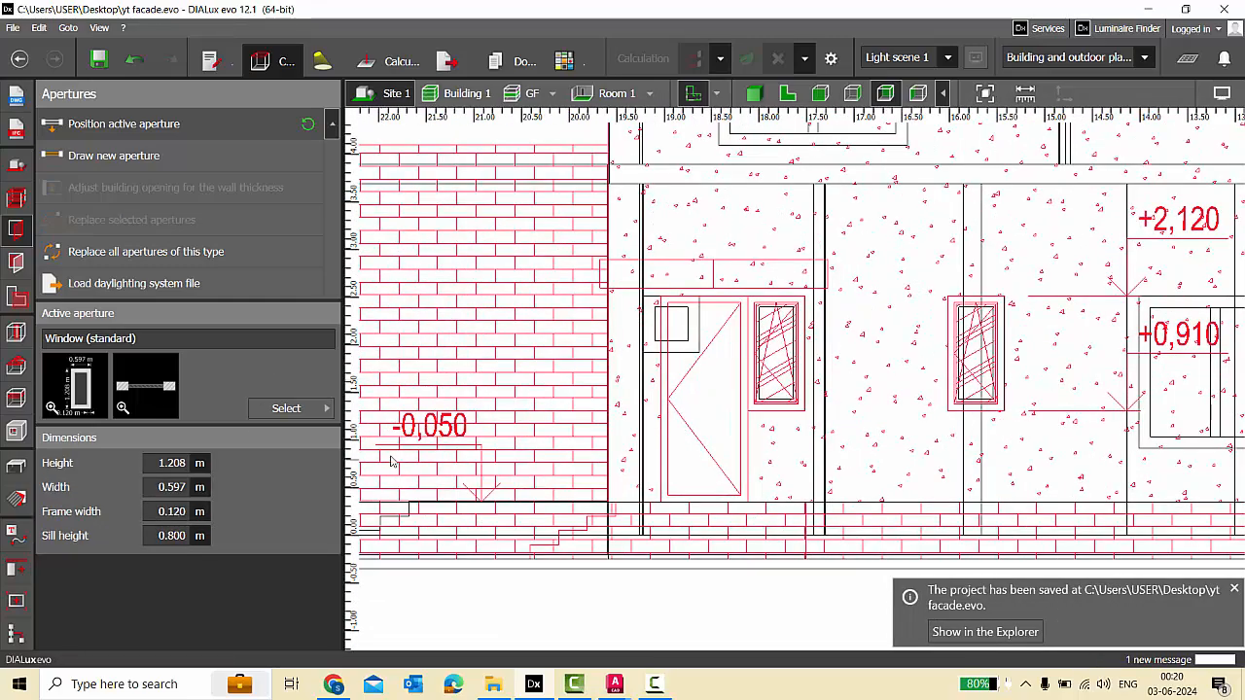
click(286, 408)
click(562, 275)
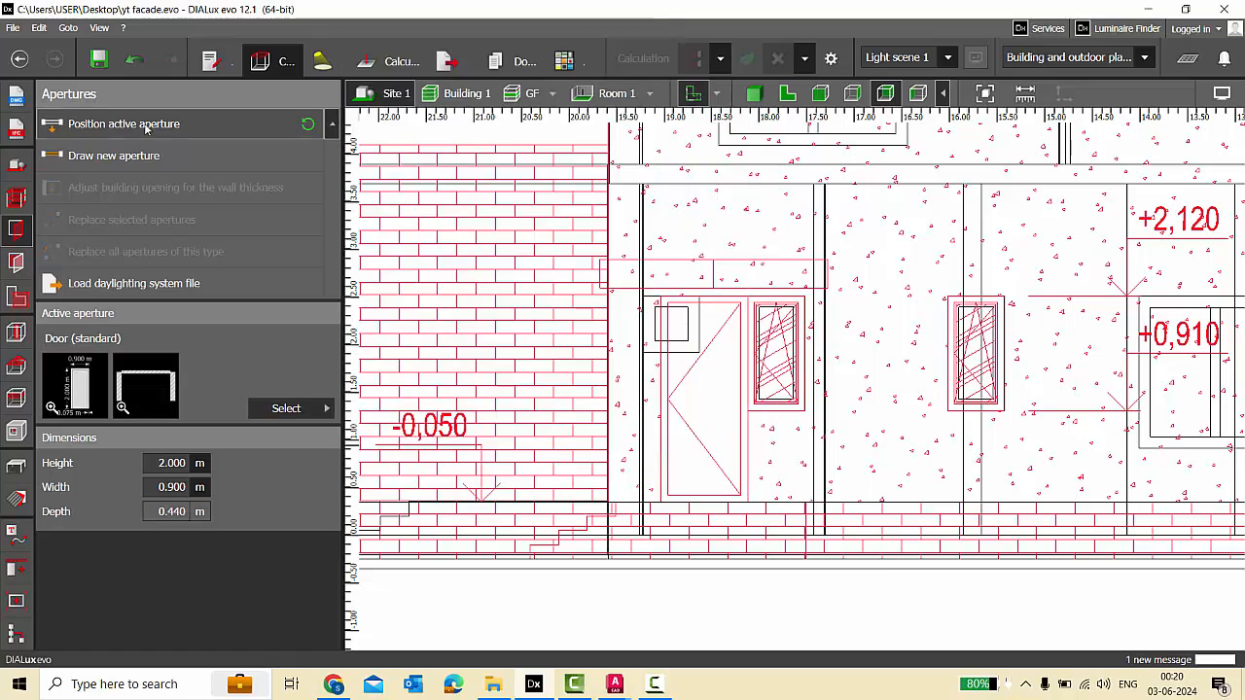
click(677, 402)
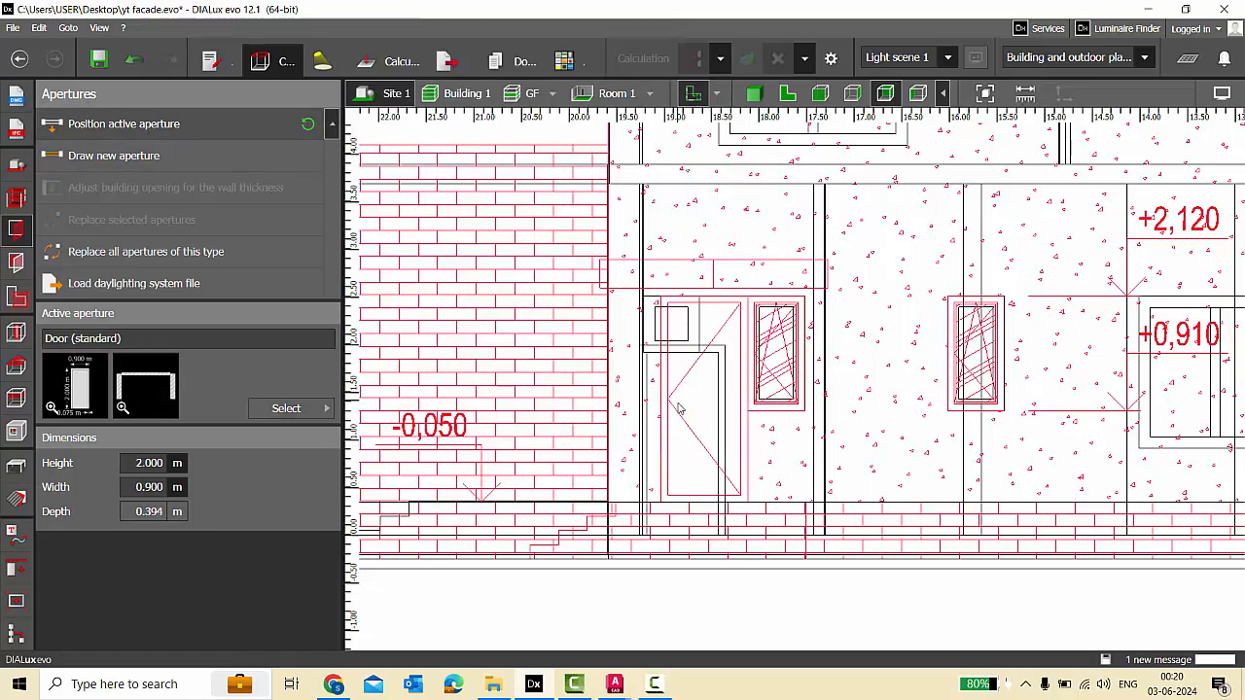
Align the door with its drawn outline and resize it to 2.169 m high and 0.912 m wide.
click(679, 408)
scroll(712, 358, up, 2)
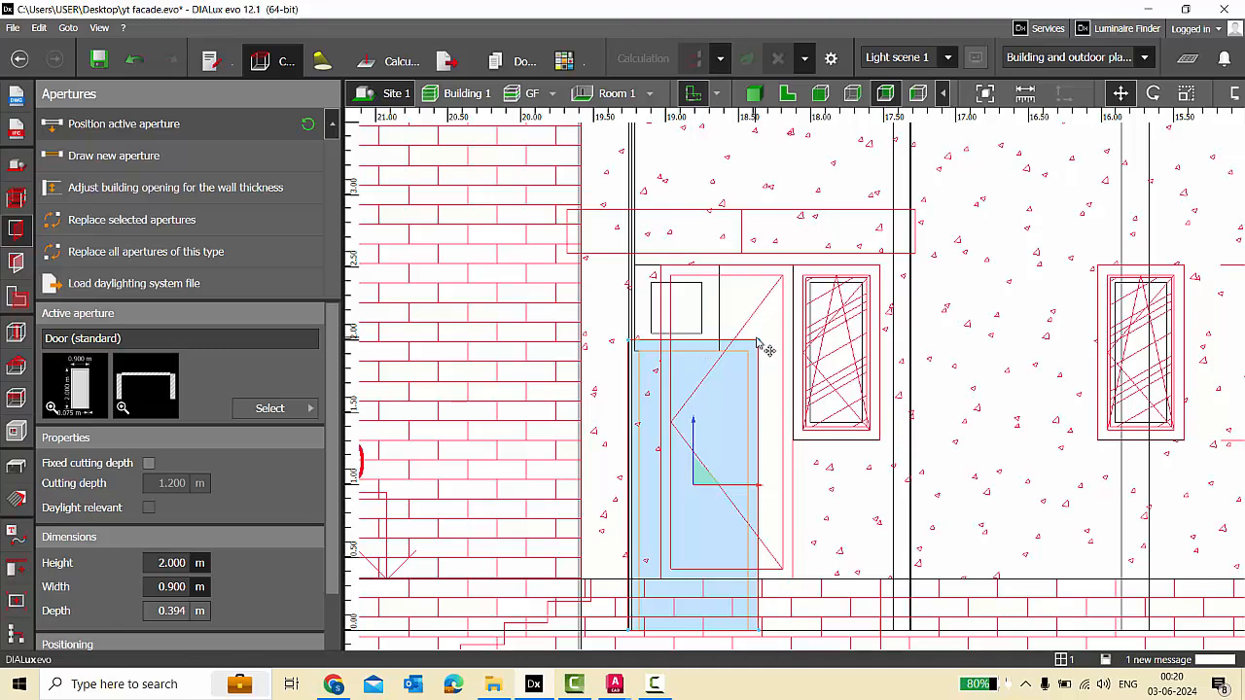
drag(768, 347, 796, 279)
scroll(796, 280, up, 5)
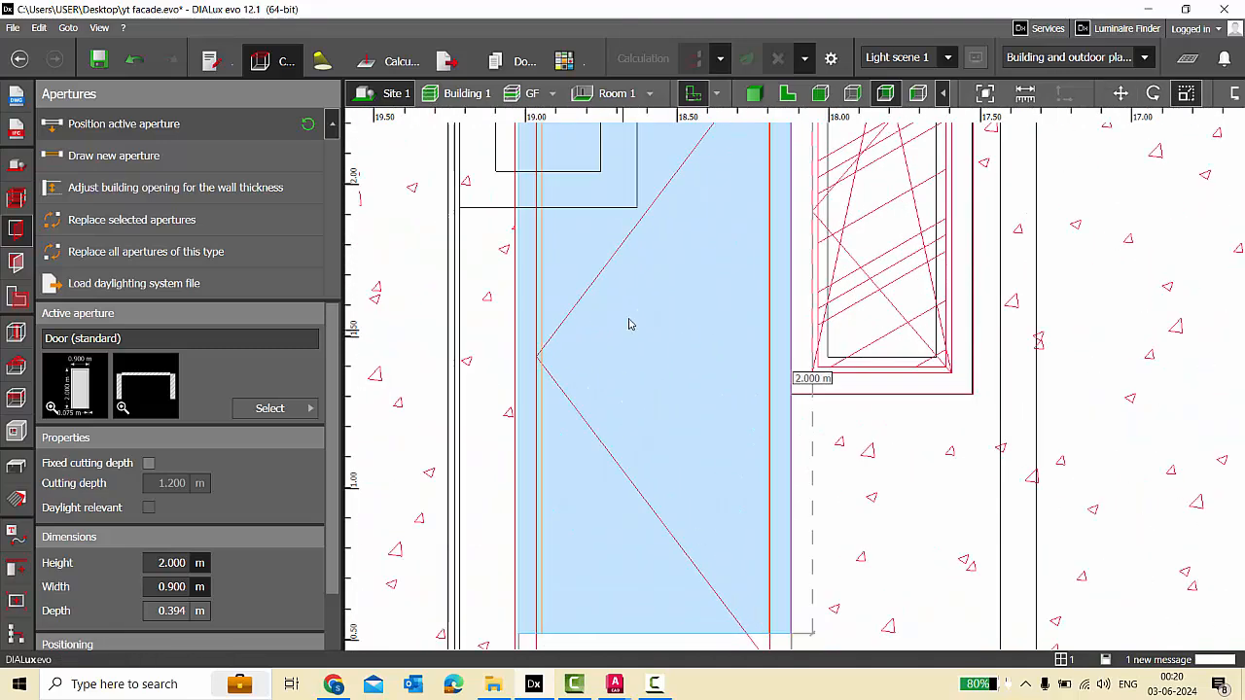
drag(634, 555, 604, 625)
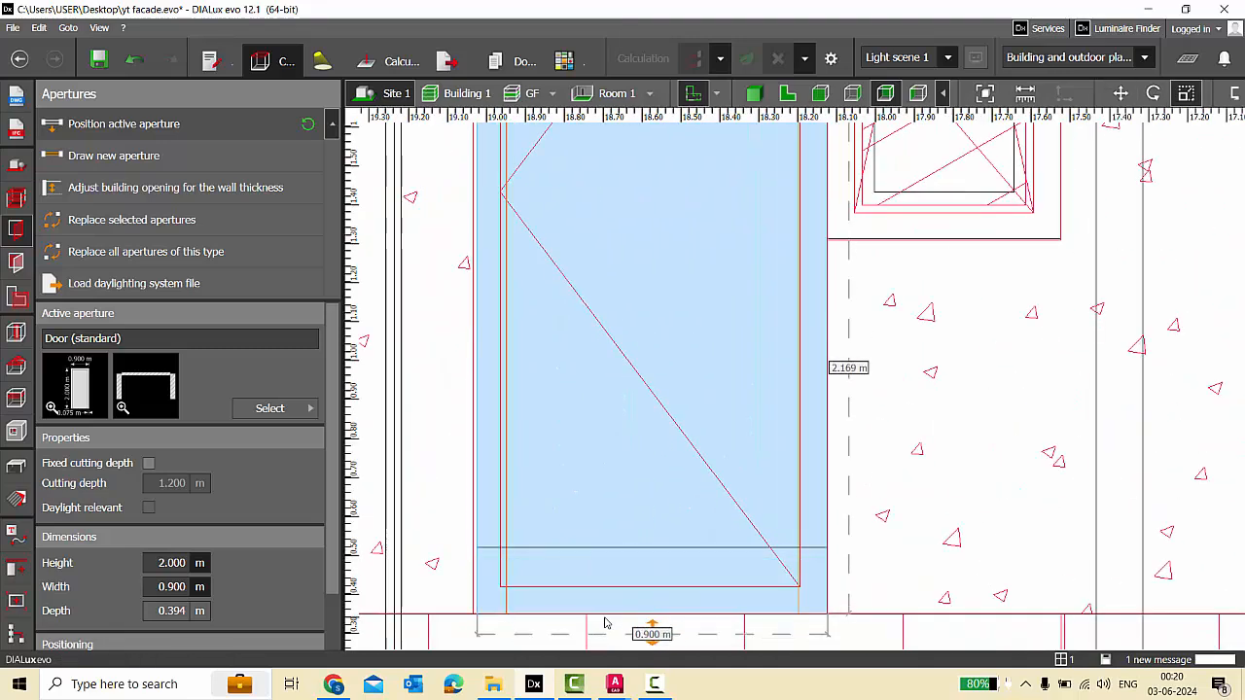
scroll(438, 627, up, 4)
drag(515, 545, 507, 545)
click(444, 530)
Show the building in 3D from the rear façade and hide the DWG plans.
click(754, 94)
scroll(715, 342, down, 4)
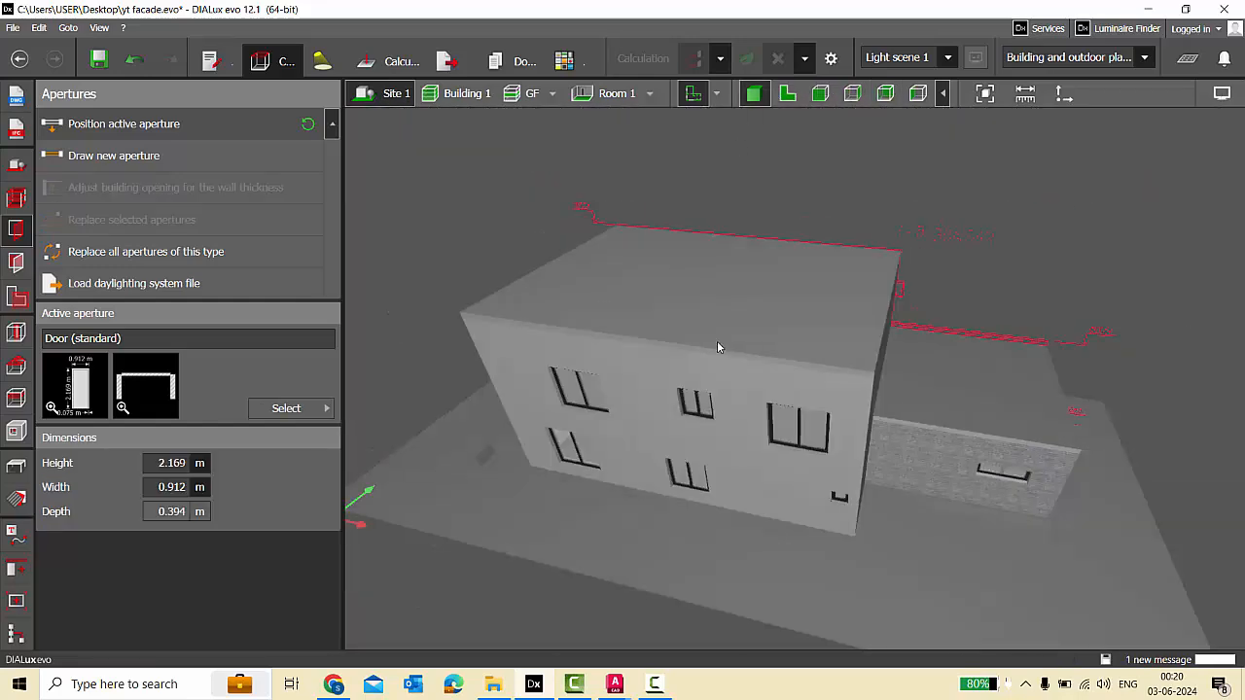
scroll(718, 342, down, 3)
right_drag(940, 422, 686, 408)
scroll(783, 413, up, 4)
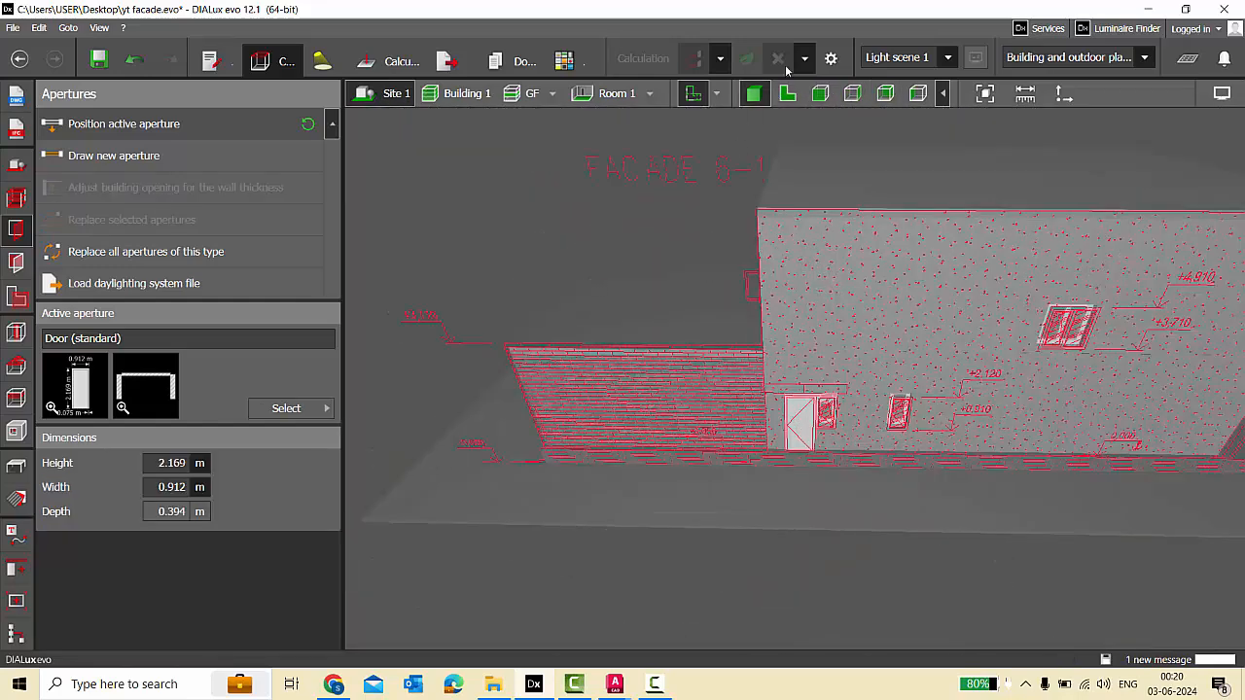
click(691, 98)
scroll(692, 354, up, 4)
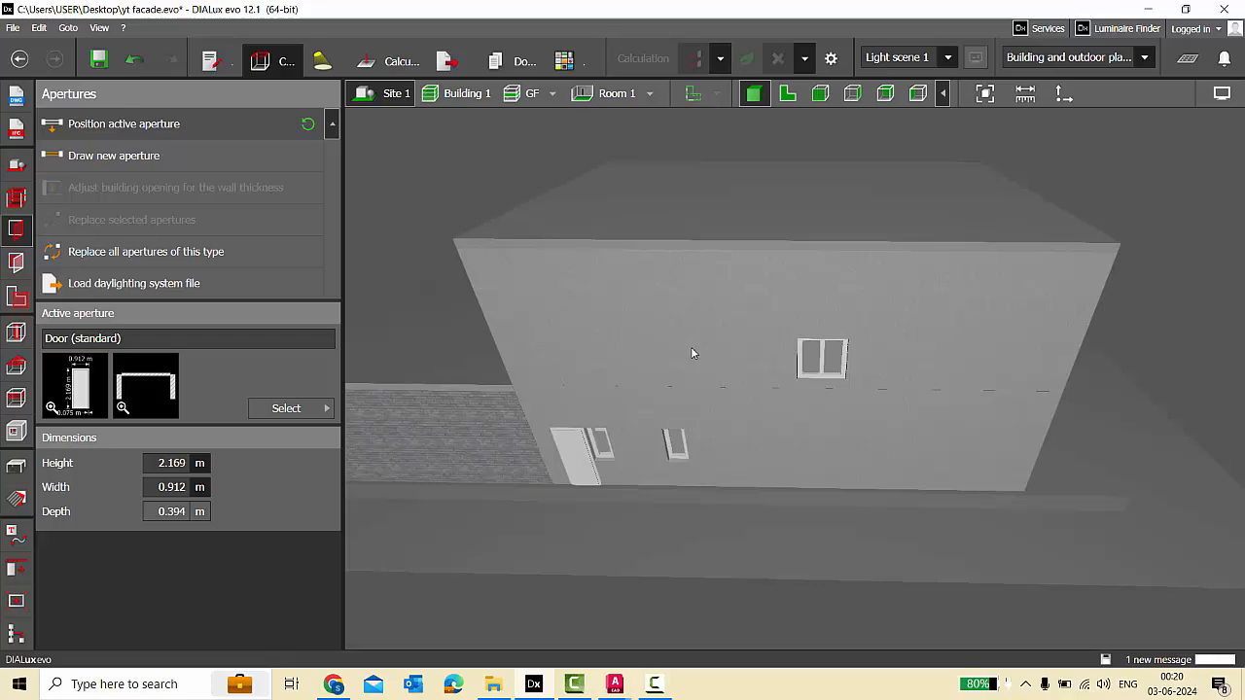
Save the project and pick the black colour material from a window frame on the opposite façade.
click(16, 498)
right_drag(565, 375, 717, 327)
scroll(759, 381, up, 5)
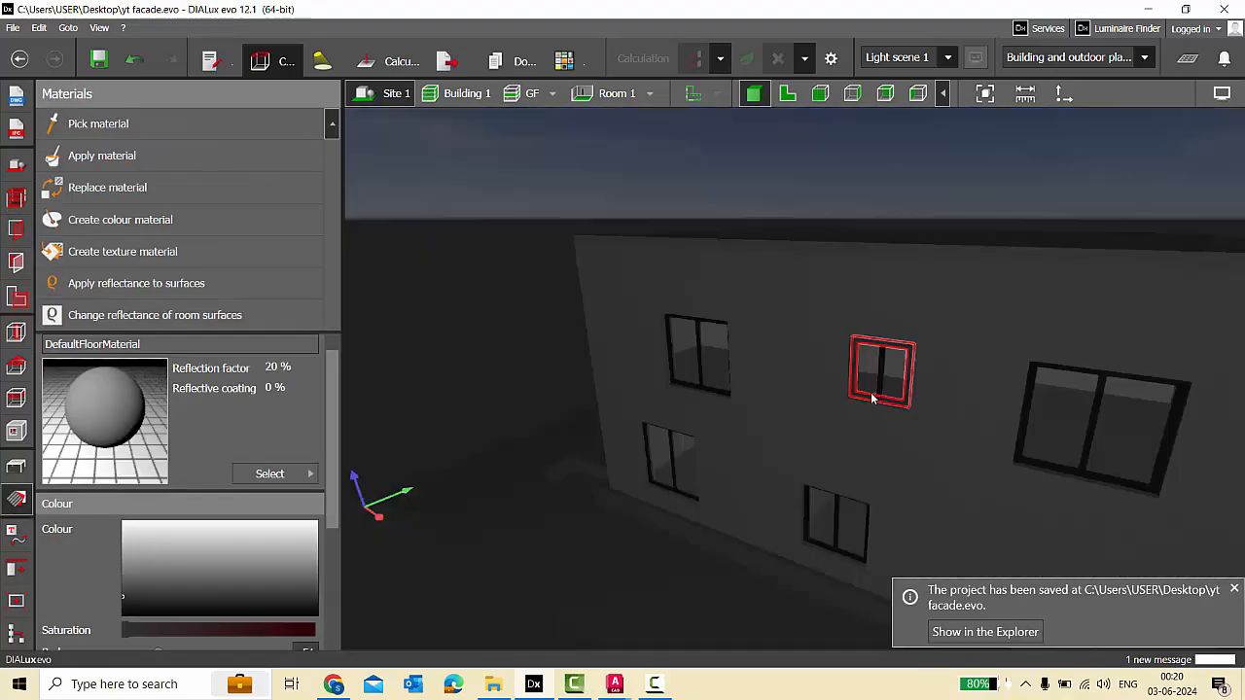
click(861, 395)
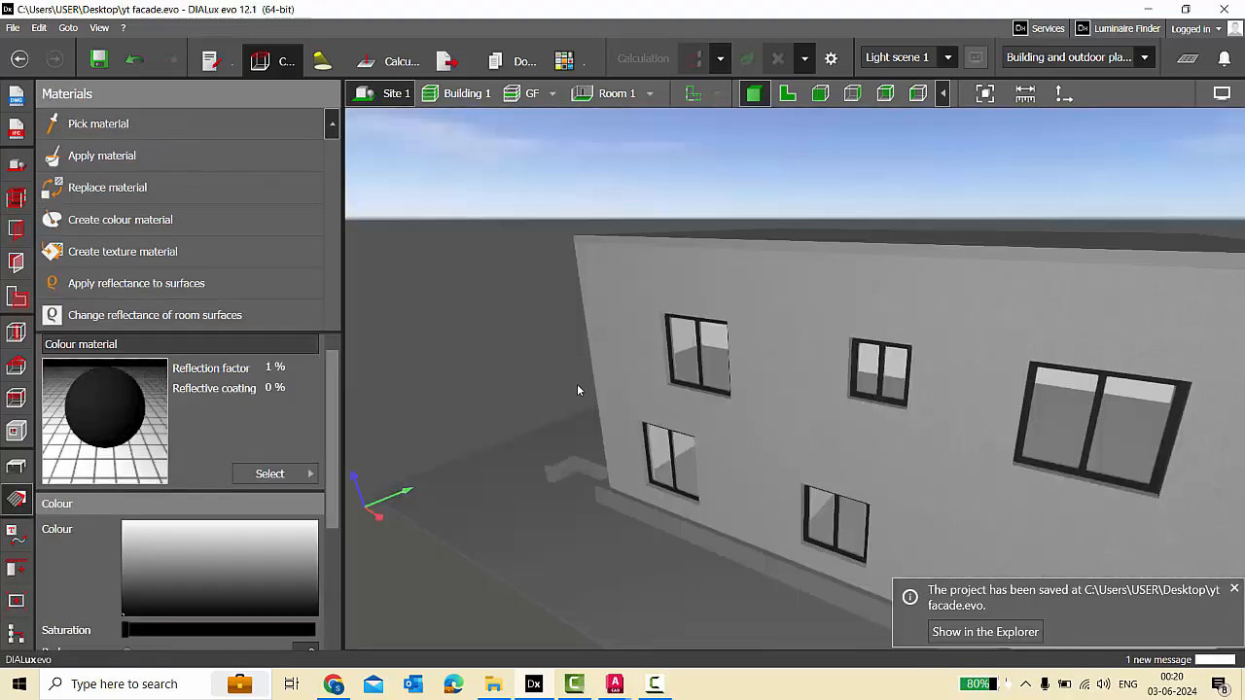
Replace the material of the rear façade's door and window frames with the picked black colour material.
right_drag(576, 383, 803, 358)
scroll(802, 359, up, 6)
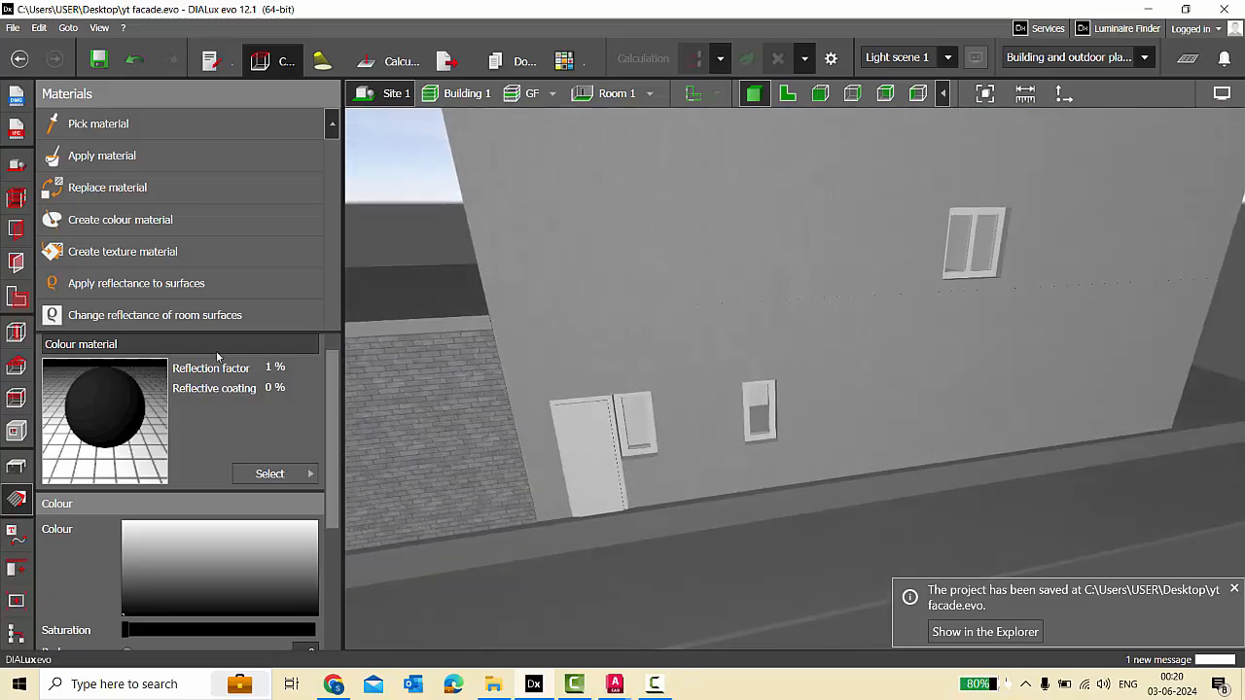
click(107, 187)
click(598, 456)
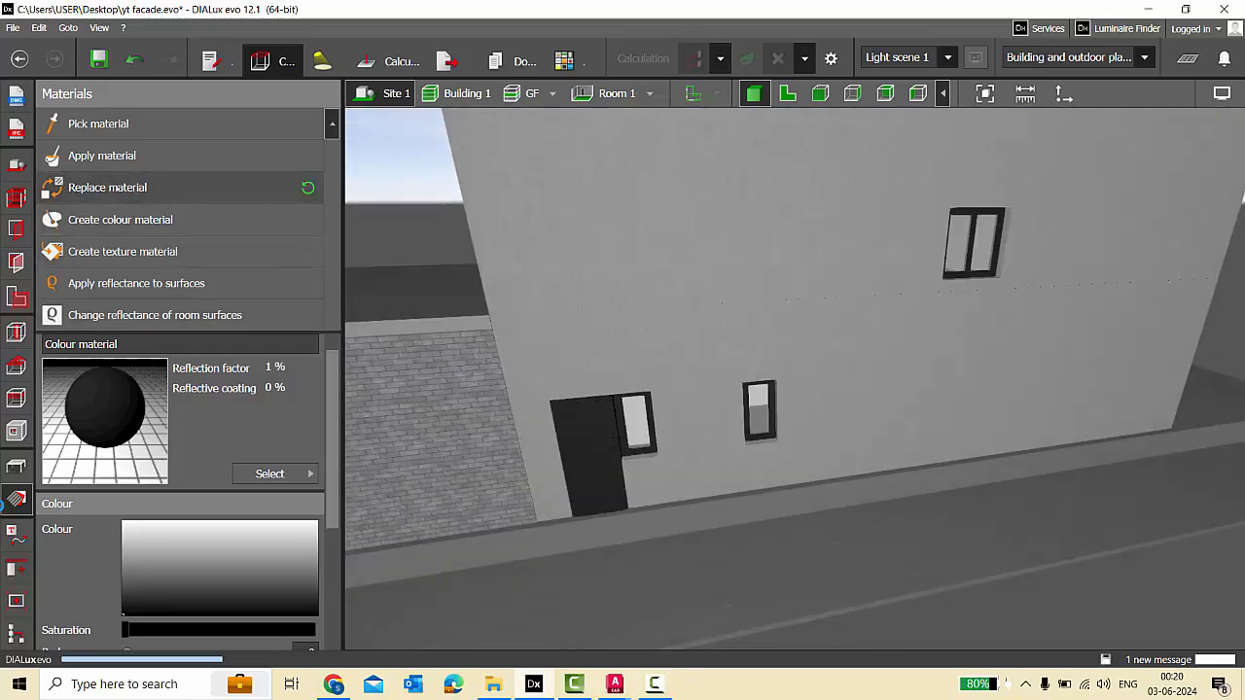
Examine the rear façade's elevation drawing around the pergola, the plinth and the entrance steps for parts still to model.
click(17, 466)
click(885, 93)
scroll(1009, 399, up, 3)
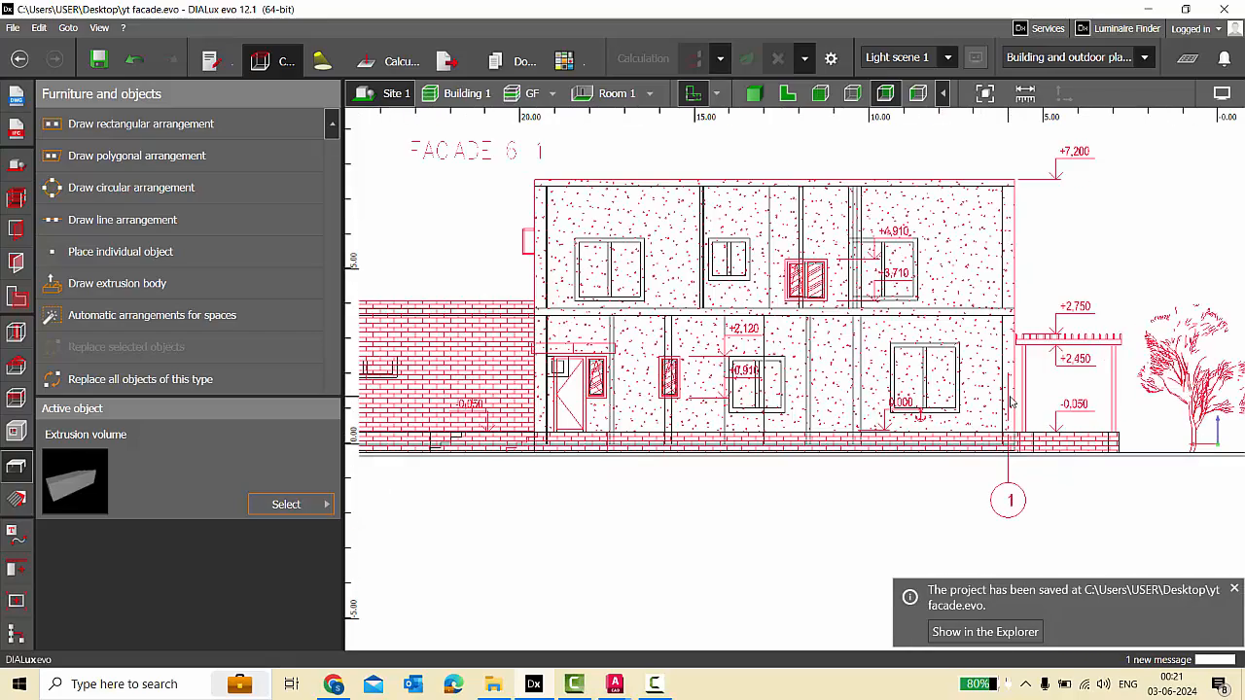
scroll(1088, 426, up, 5)
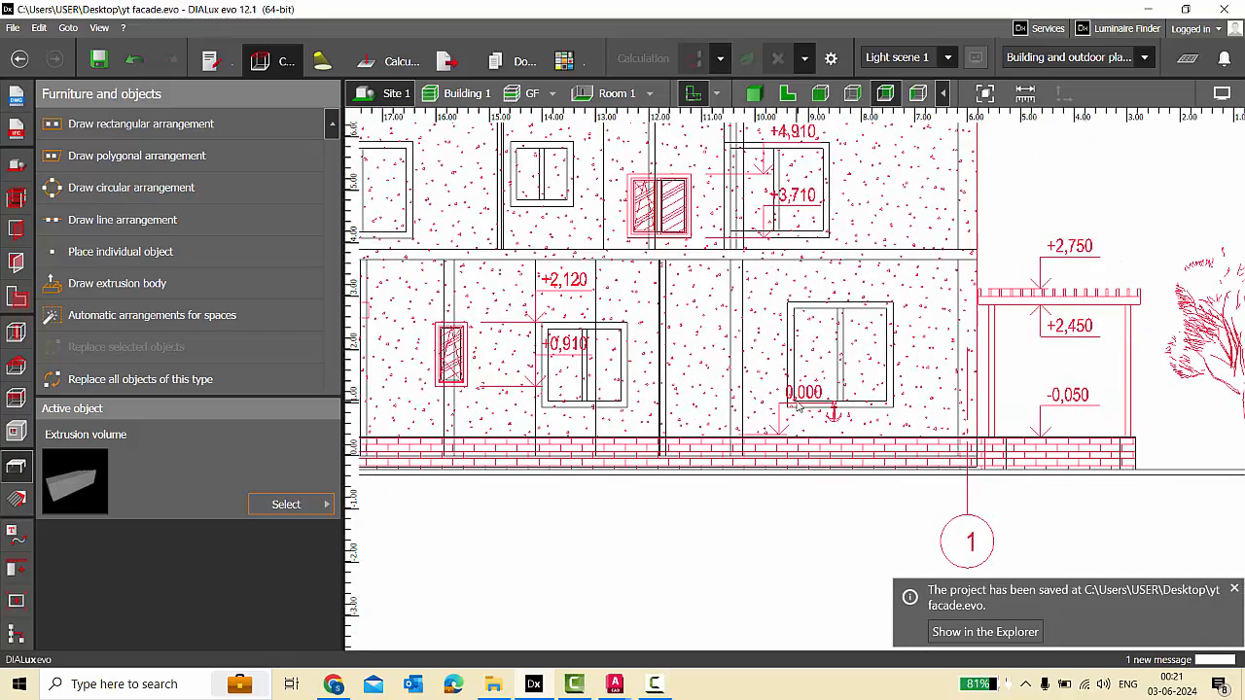
scroll(960, 374, up, 1)
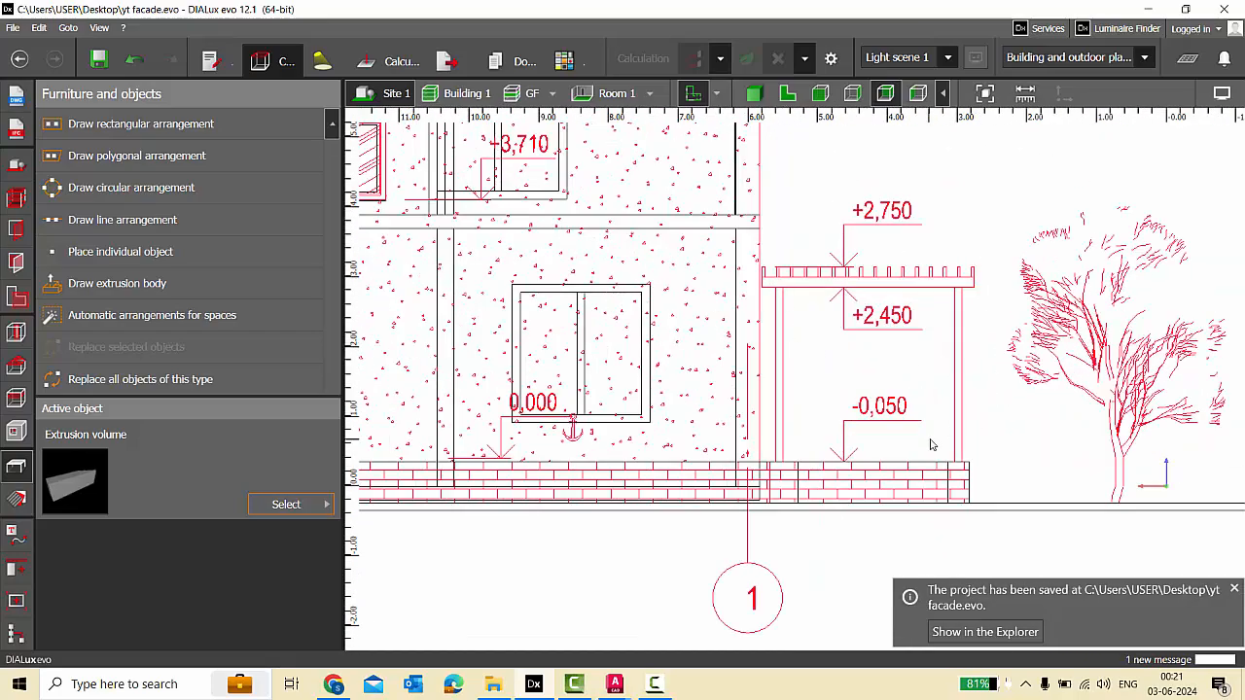
scroll(930, 445, down, 3)
scroll(1003, 385, up, 1)
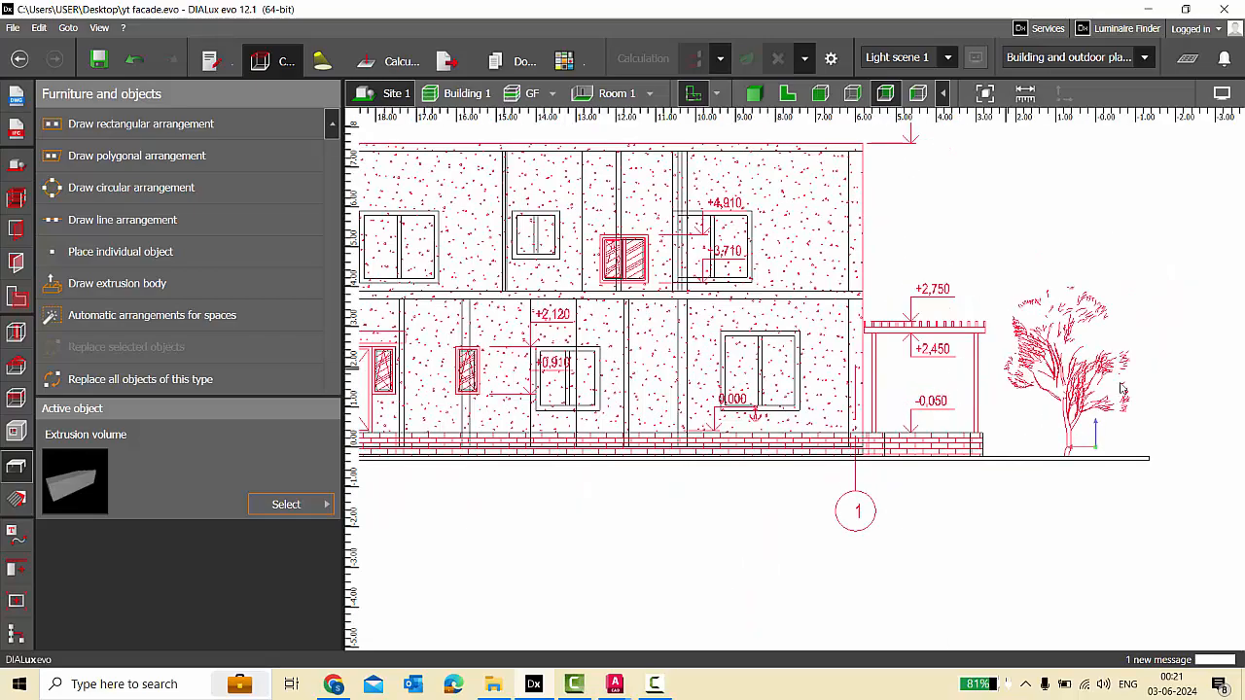
scroll(1121, 389, down, 3)
scroll(707, 480, up, 6)
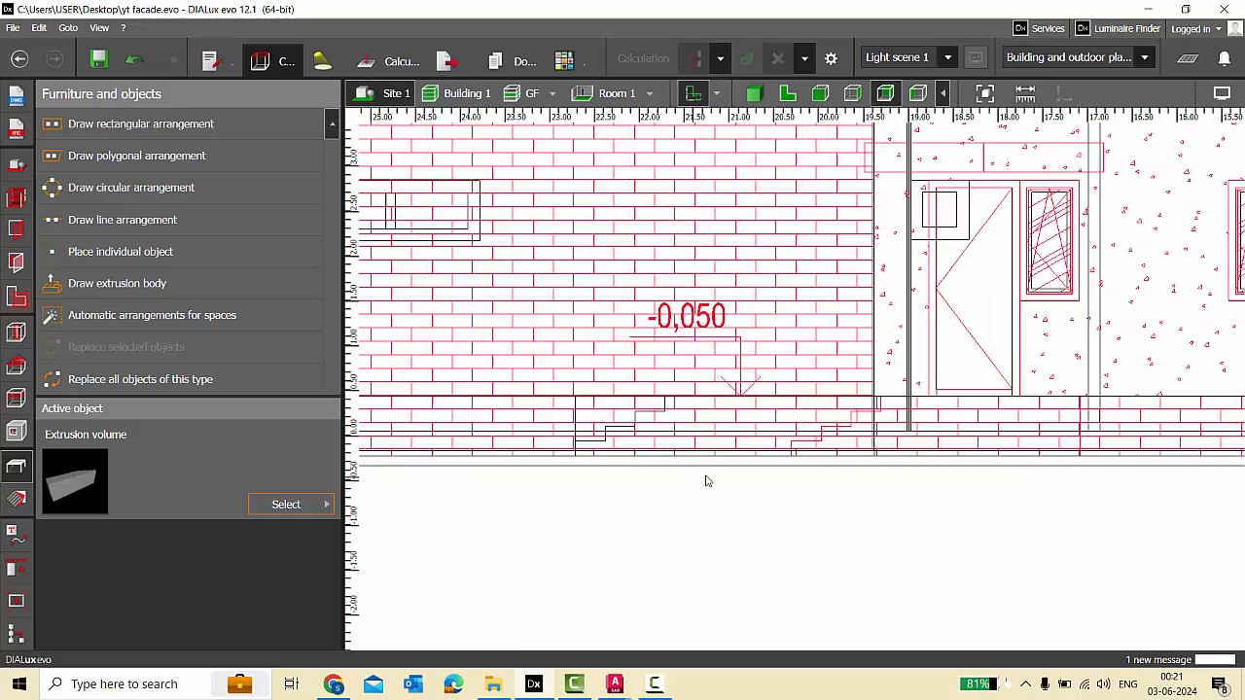
scroll(707, 481, up, 3)
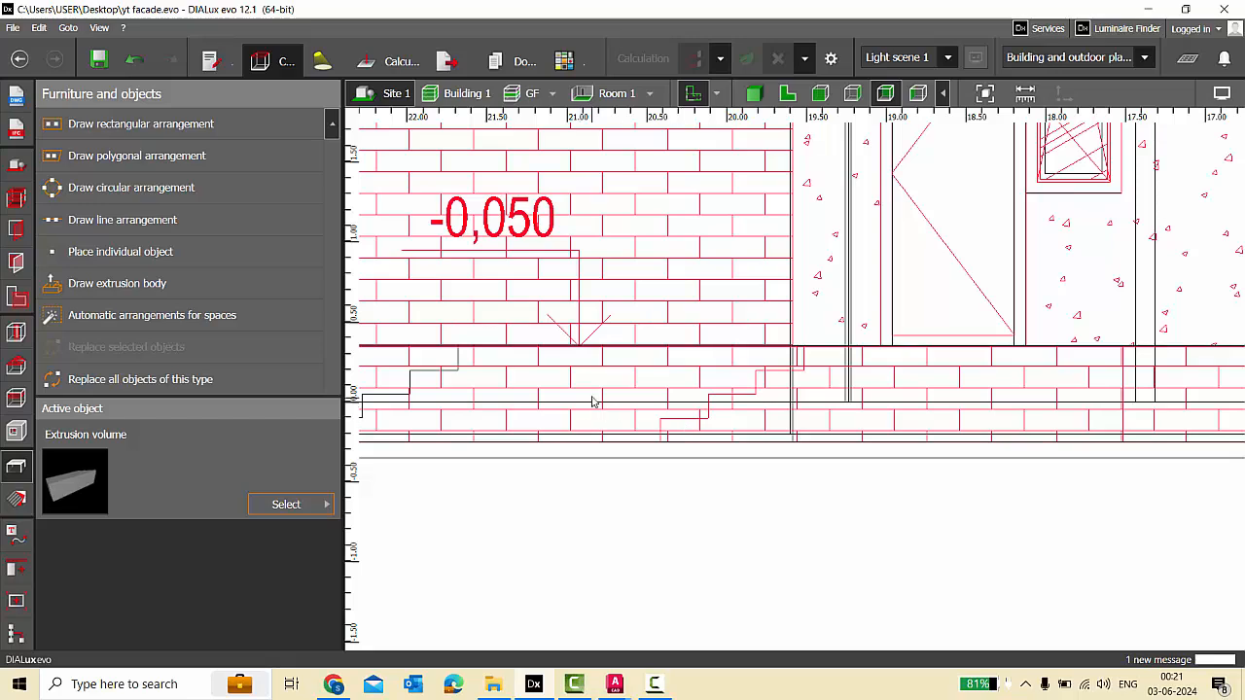
scroll(594, 401, down, 4)
scroll(872, 437, up, 2)
scroll(981, 419, up, 3)
scroll(982, 419, down, 1)
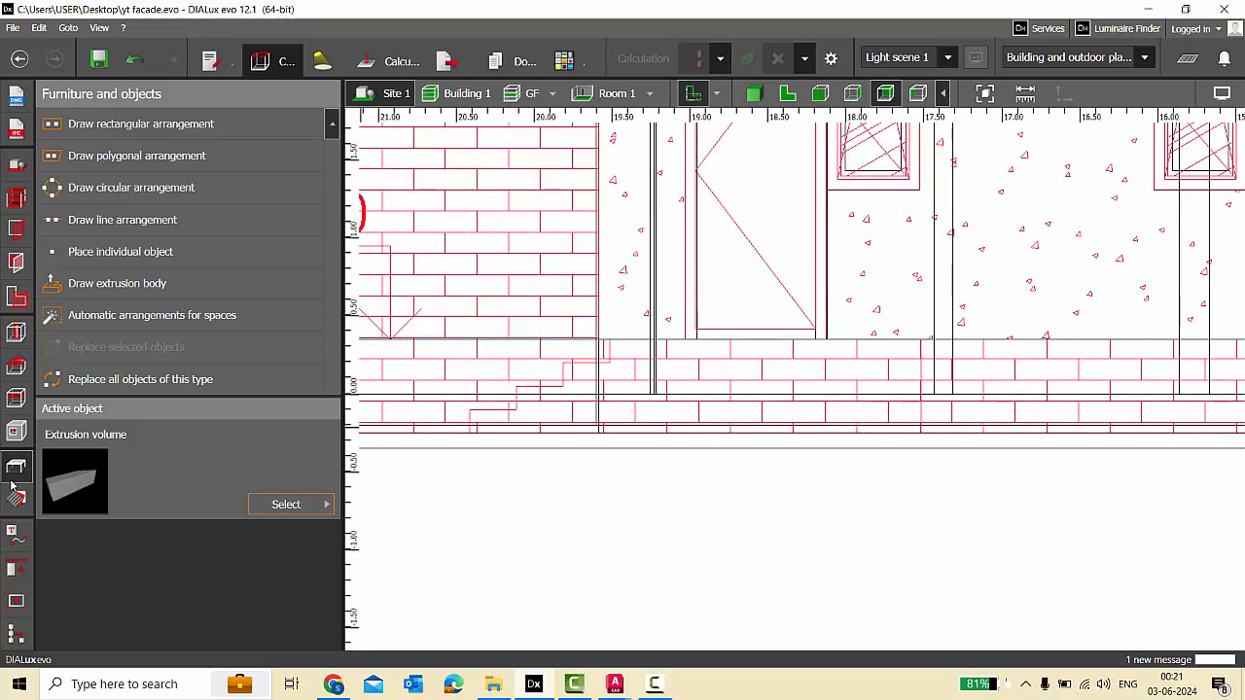
Draw an extrusion body 1.000 m high along the elevation's stepped profile and landing below the rear door, and close its outline.
click(116, 283)
scroll(397, 448, up, 5)
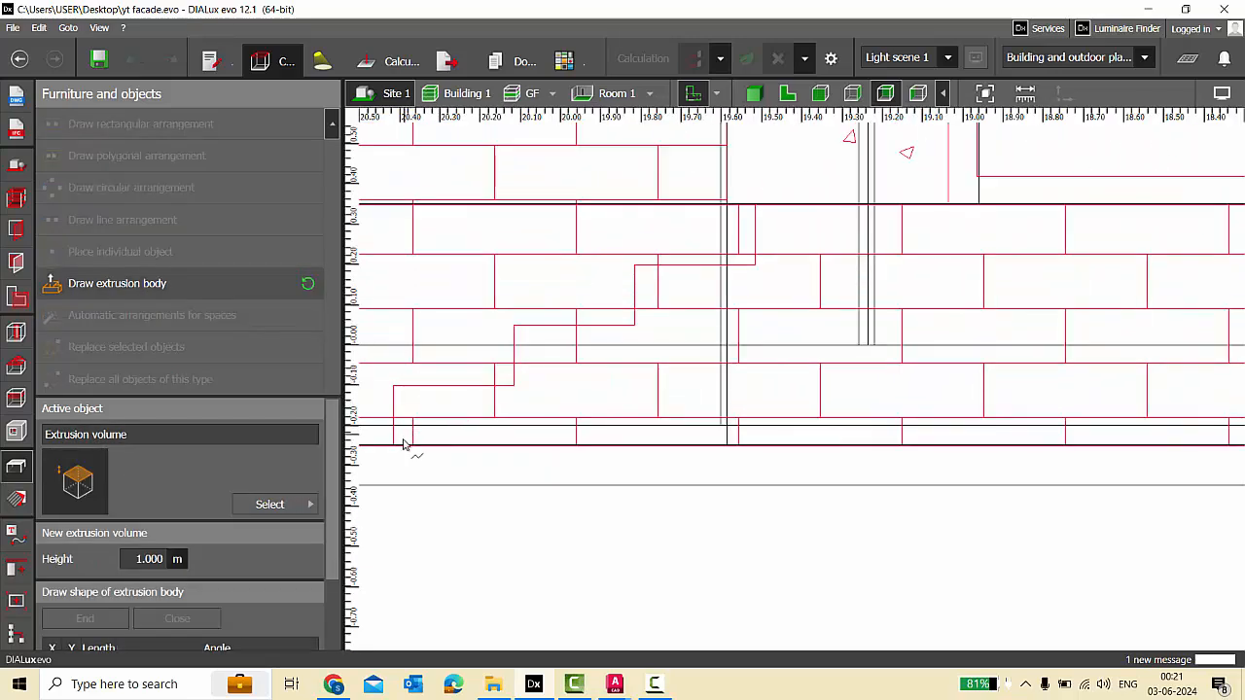
click(393, 445)
click(393, 386)
click(514, 386)
click(513, 325)
click(634, 324)
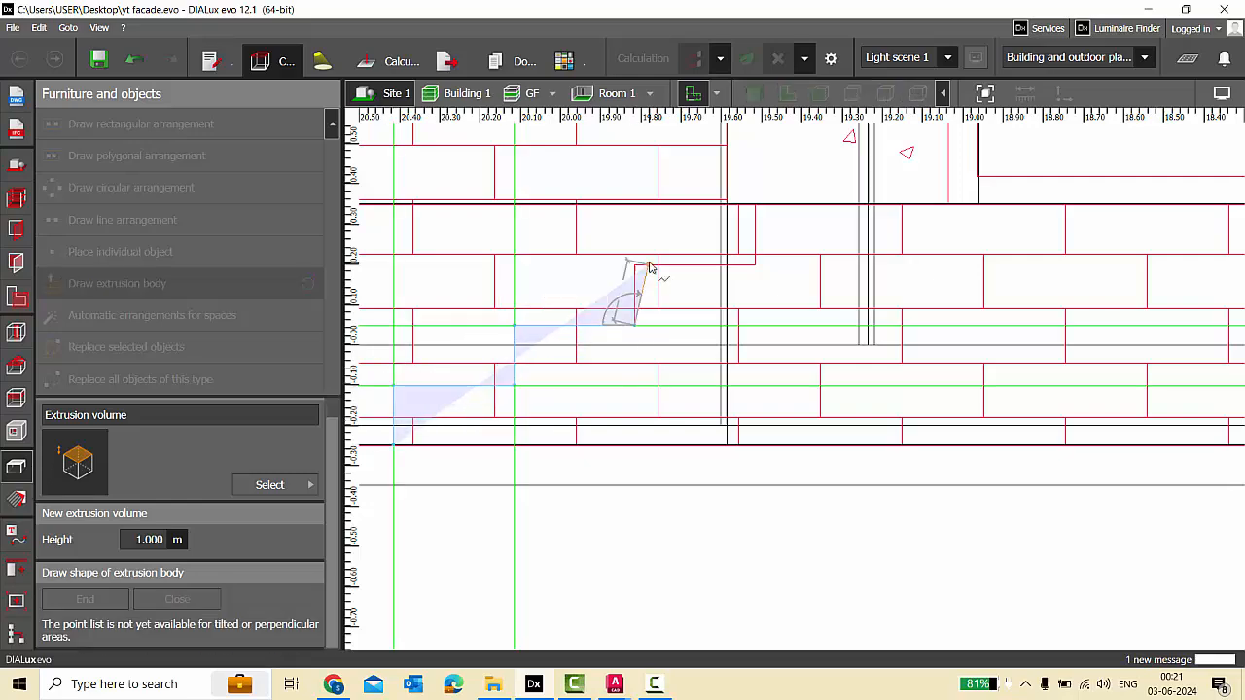
click(634, 265)
click(754, 264)
click(755, 204)
scroll(778, 312, down, 2)
scroll(691, 309, down, 2)
scroll(892, 309, up, 2)
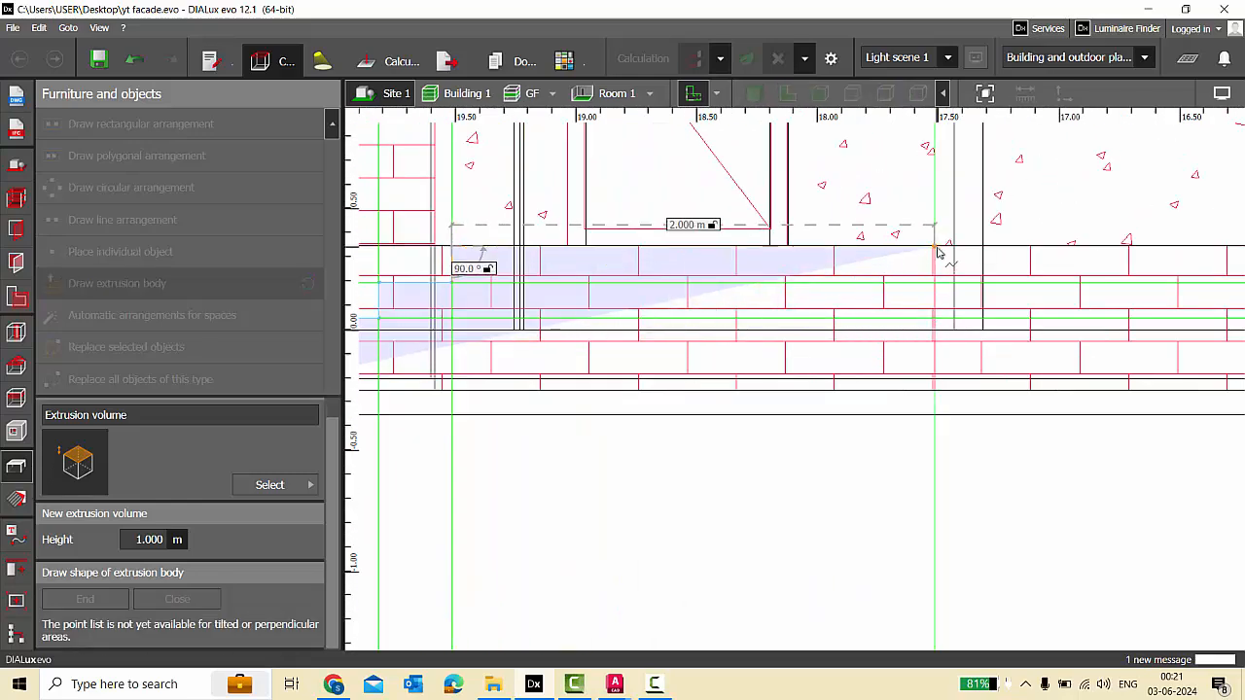
click(935, 246)
right_click(778, 457)
click(820, 476)
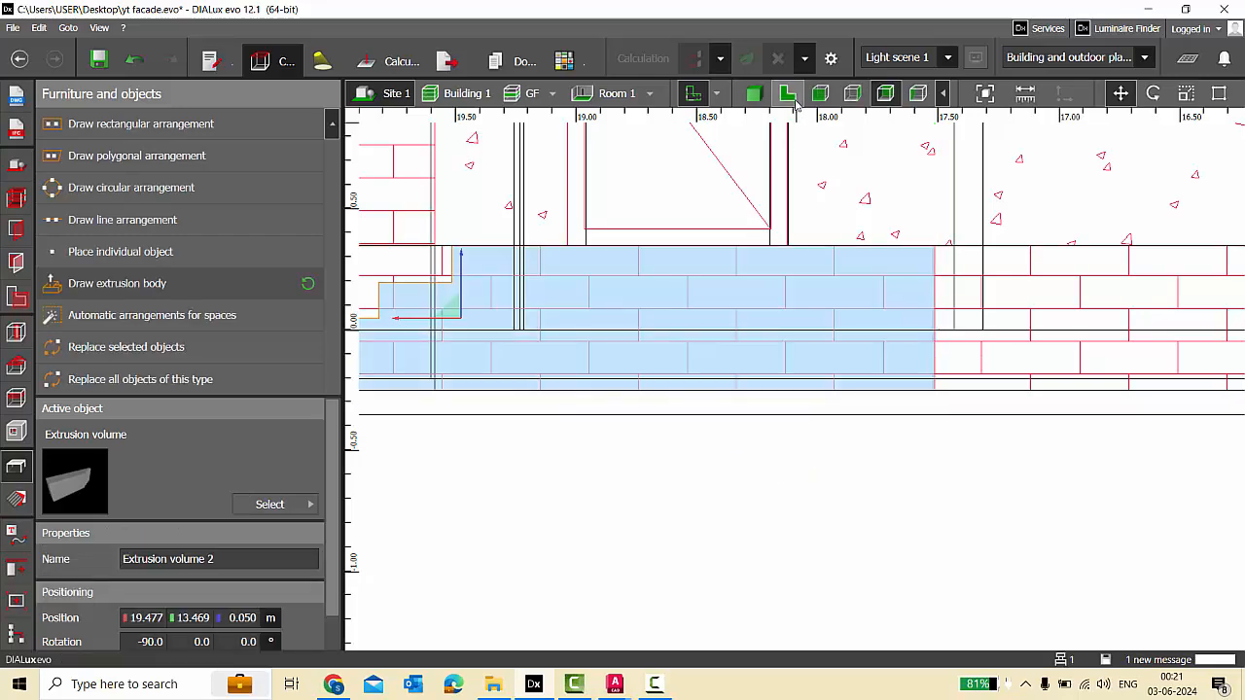
Display the GF plan in plan view and move the entrance steps against the rear wall, to a Y position of 13.319 m.
click(788, 95)
scroll(678, 197, up, 3)
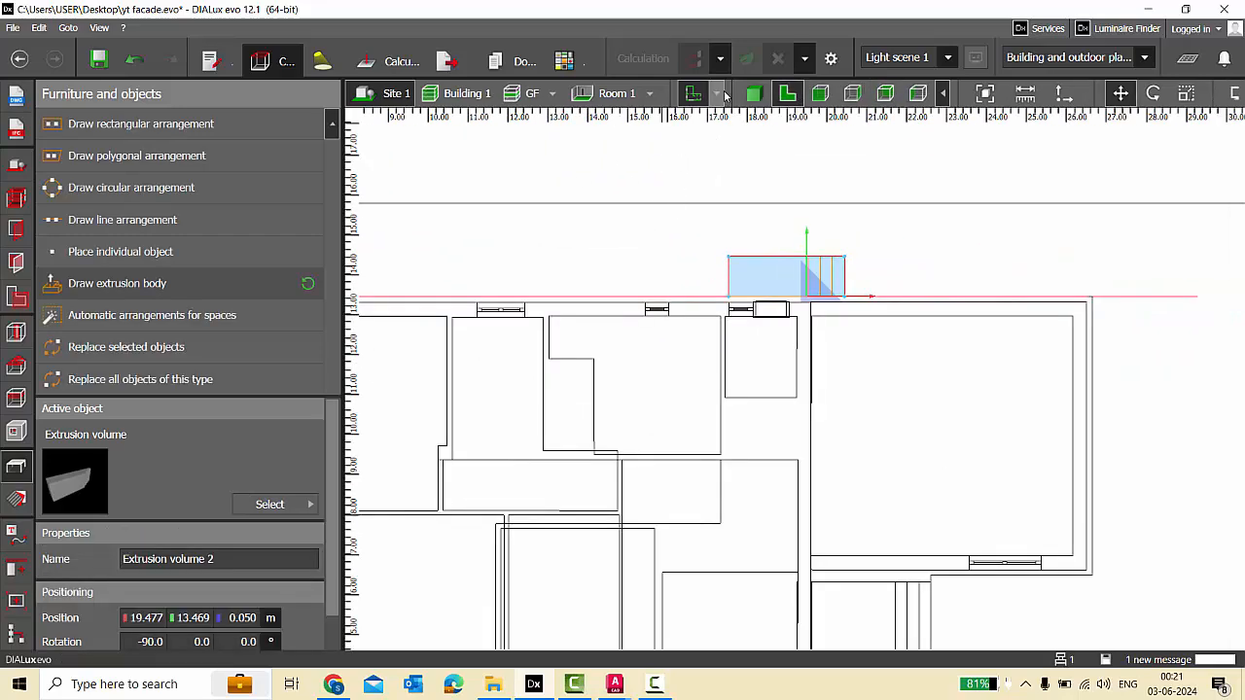
click(723, 93)
click(722, 123)
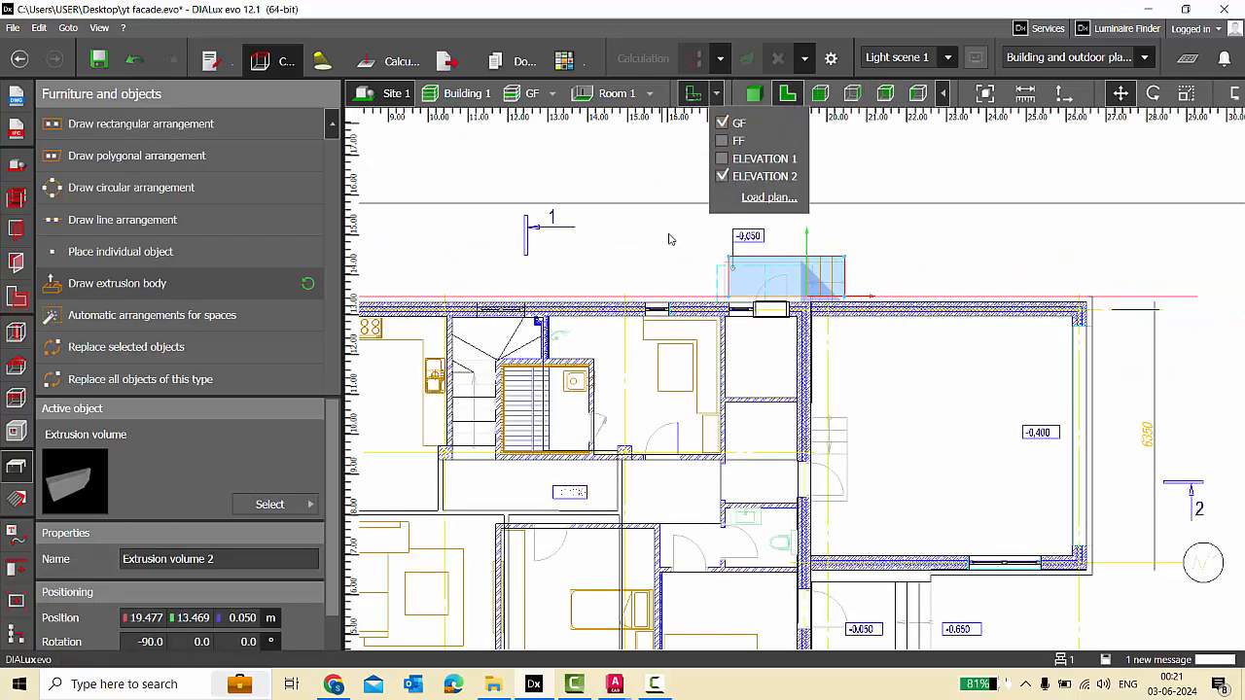
scroll(729, 272, up, 5)
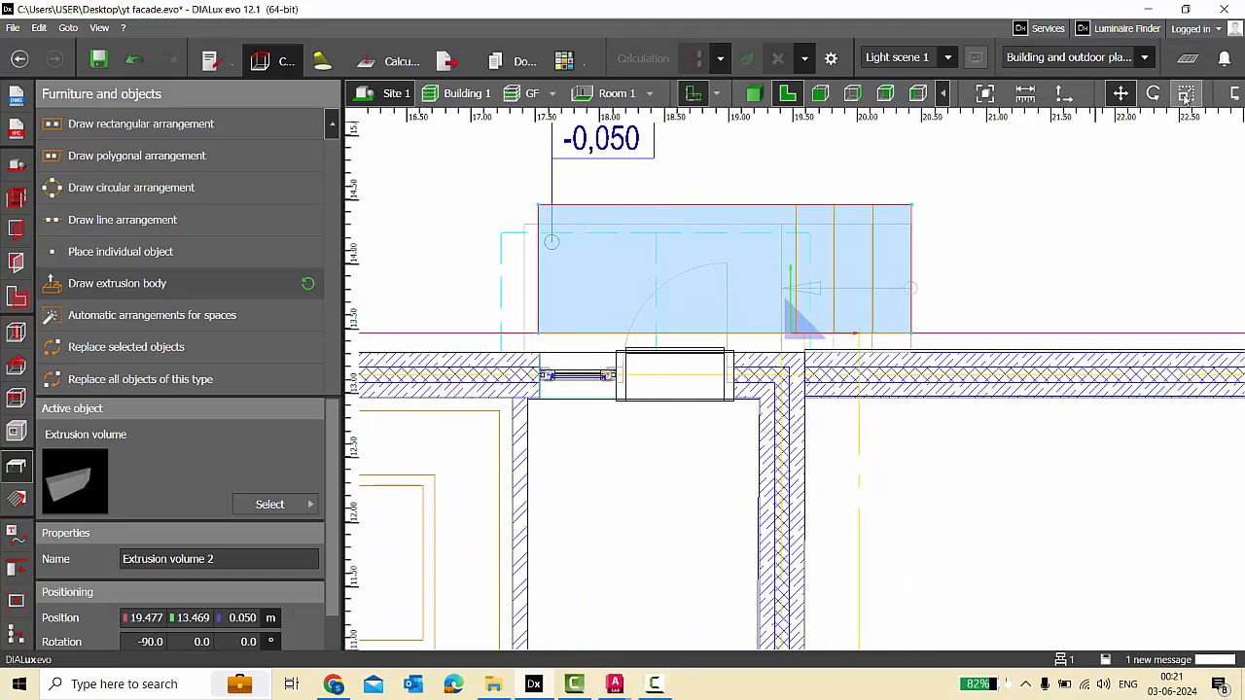
scroll(812, 261, up, 3)
drag(775, 304, 772, 332)
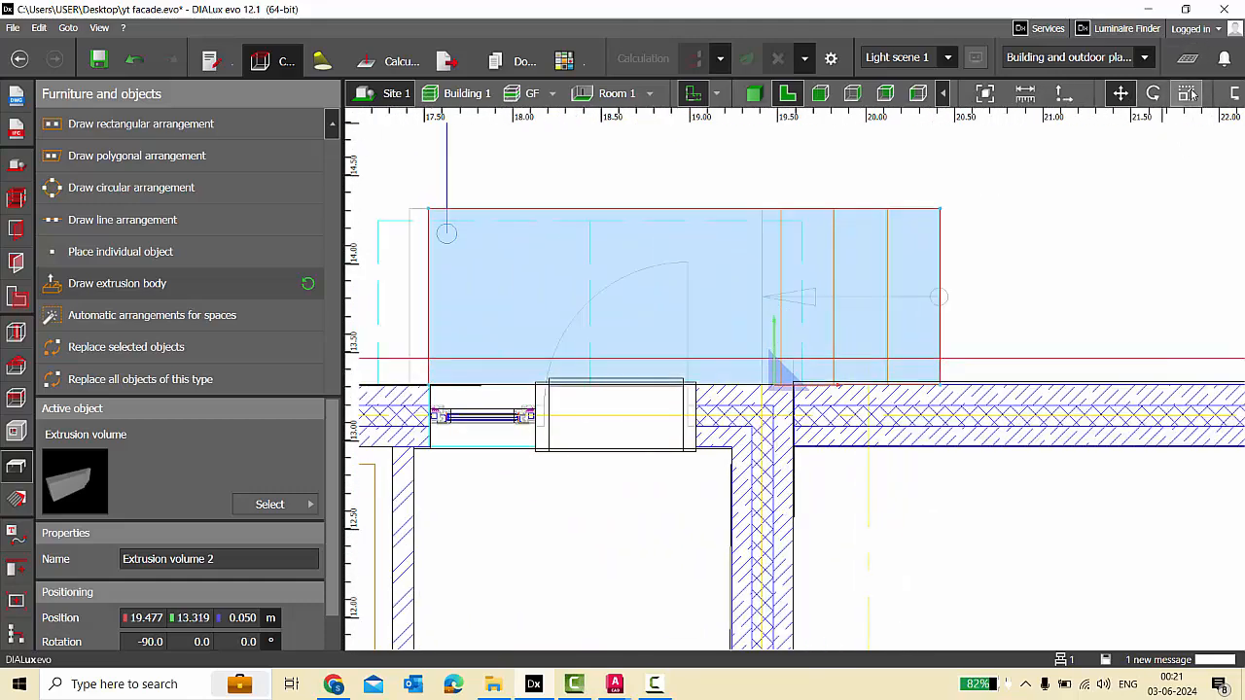
Scale the entrance steps in plan so the landing's end reaches its outline in the GF plan.
click(1186, 93)
scroll(484, 281, up, 1)
drag(417, 253, 400, 253)
click(574, 177)
Show the building in 3D with the DWG plans hidden and view the new entrance steps from the garage side.
click(755, 94)
scroll(749, 238, down, 3)
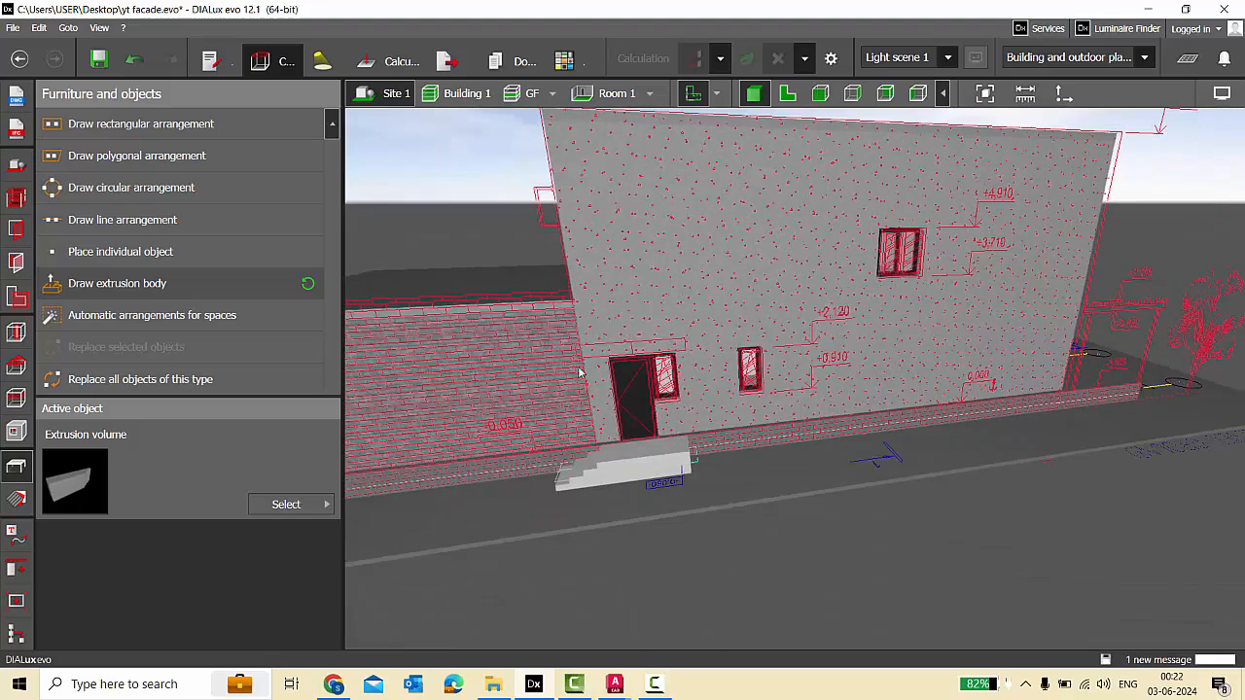
click(688, 96)
scroll(818, 281, down, 3)
right_drag(754, 451, 831, 420)
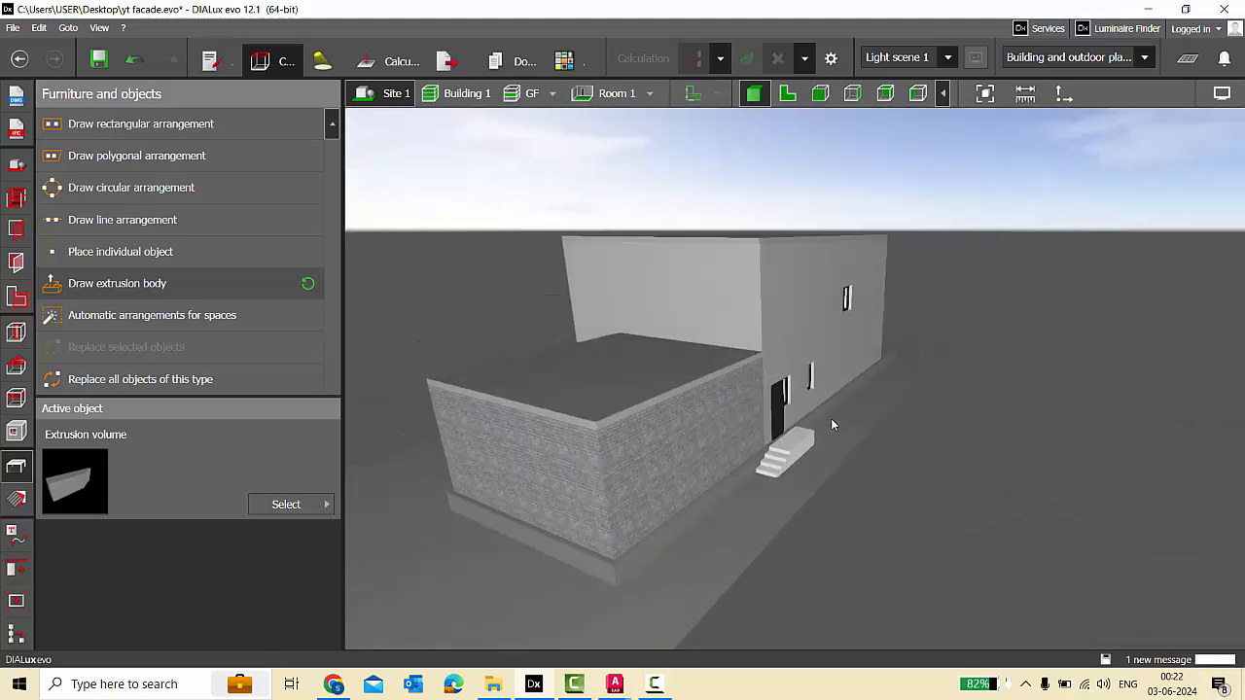
Pick DefaultFloorMaterial from the ground and replace the entrance steps' material with it.
click(16, 499)
click(98, 123)
scroll(712, 514, up, 2)
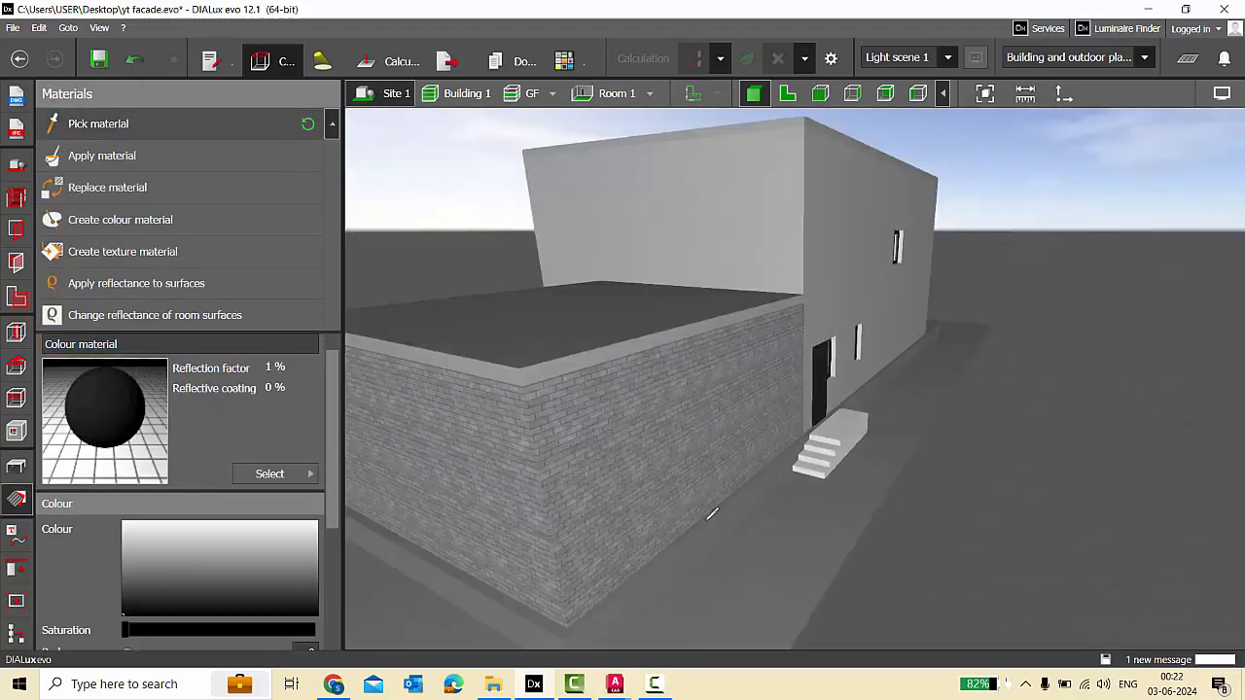
click(710, 525)
click(107, 187)
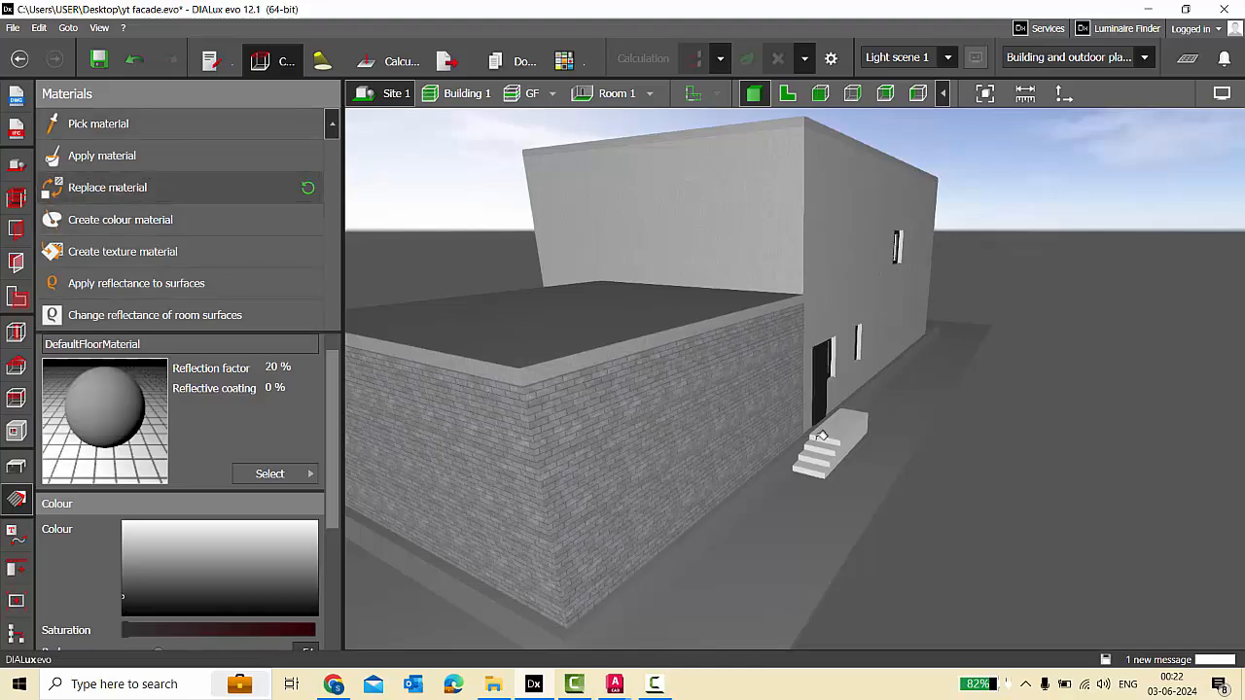
right_drag(835, 480, 694, 167)
Return to the furniture and objects tools and save the project.
click(18, 467)
key(ctrl+s)
scroll(647, 455, down, 3)
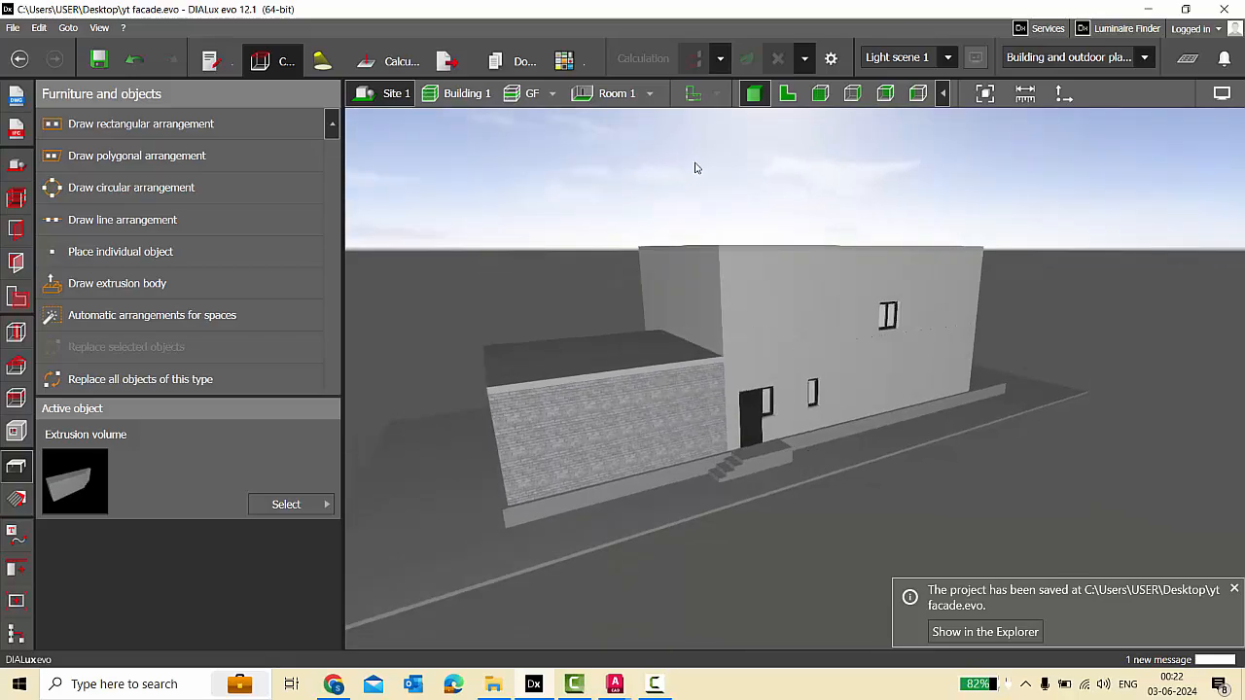
Compare the 3D rear façade with its DWG elevation, and view the building without the plans in 3D and from above.
click(693, 94)
scroll(1007, 392, up, 3)
right_drag(992, 409, 956, 420)
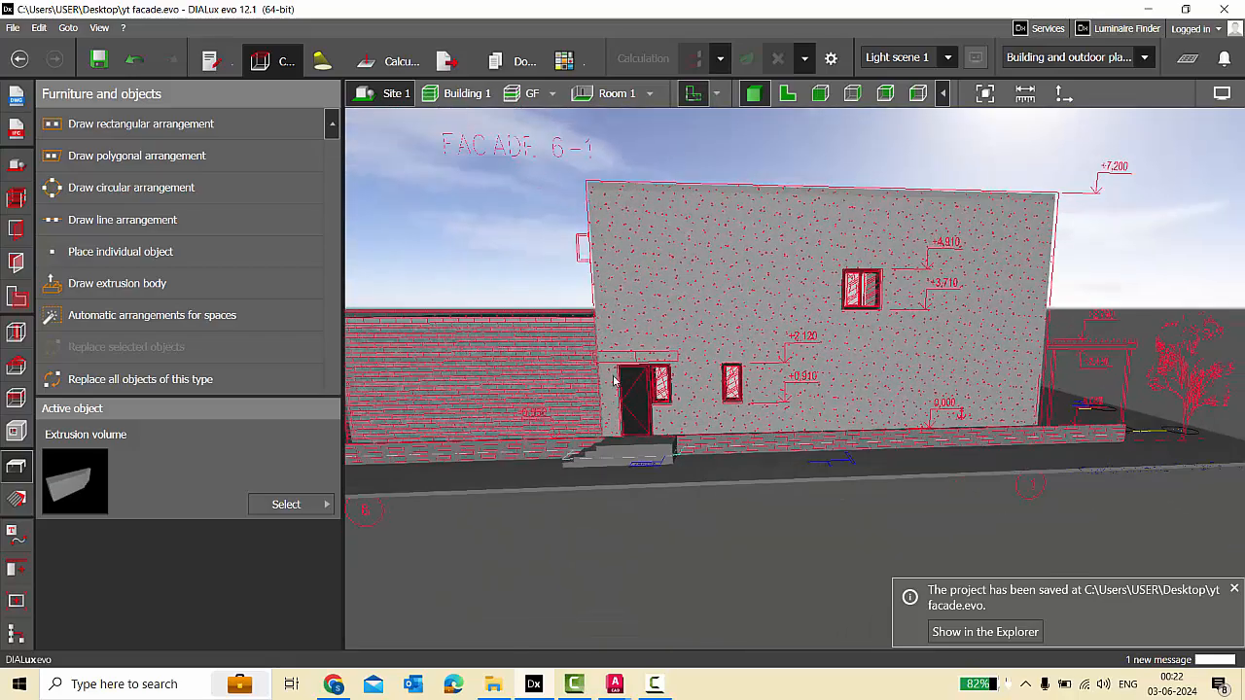
scroll(616, 377, up, 6)
scroll(766, 402, down, 8)
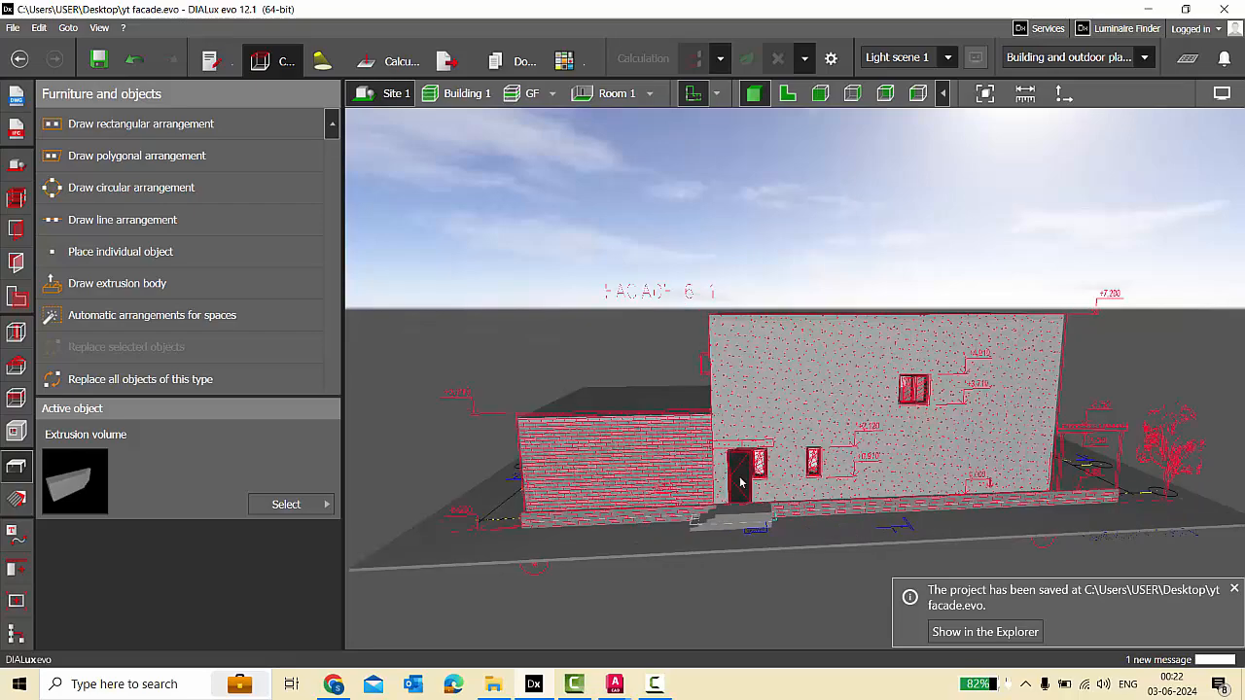
right_drag(741, 482, 914, 458)
click(693, 93)
scroll(823, 430, down, 4)
right_drag(823, 431, 780, 291)
scroll(728, 281, down, 10)
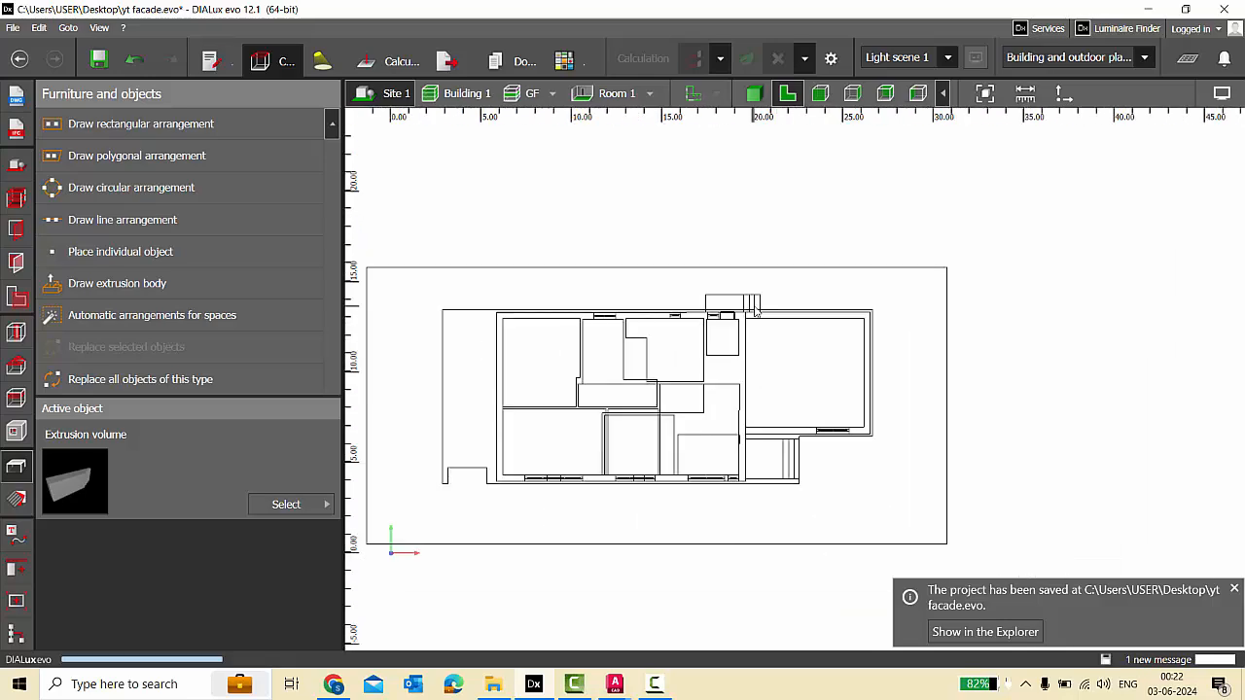
Load the façade A-B plan from file, keeping its default origin and rotation and setting its units to millimetres.
click(14, 97)
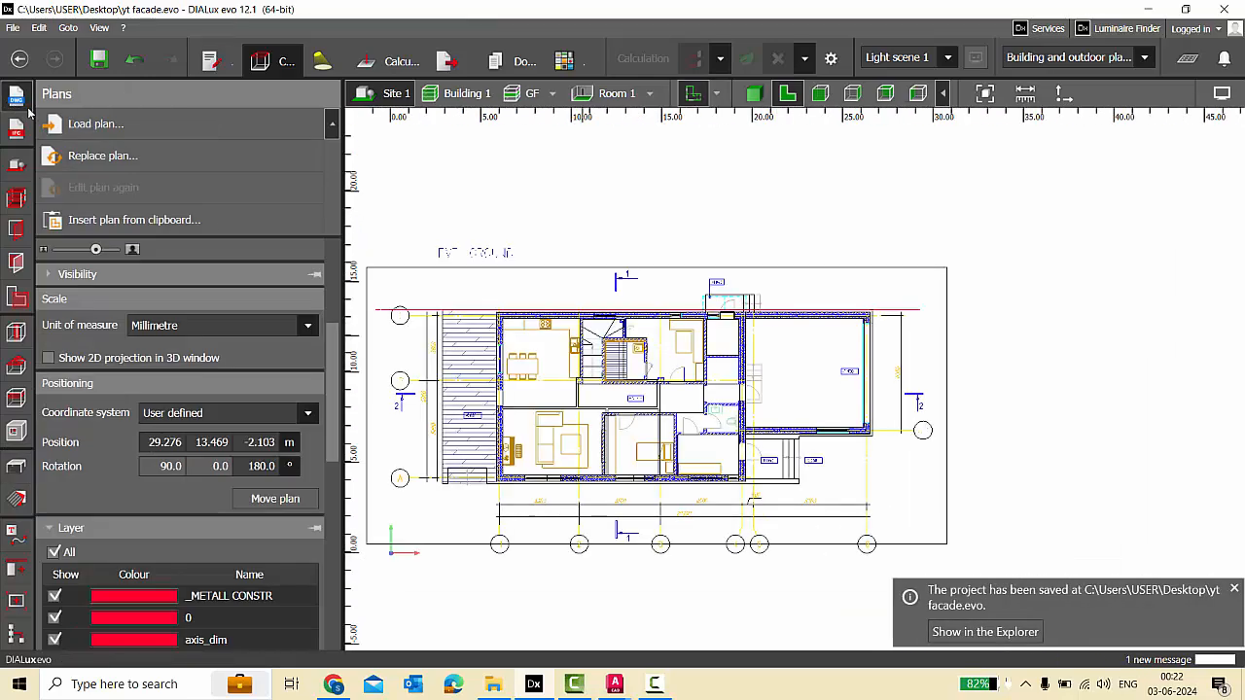
click(107, 124)
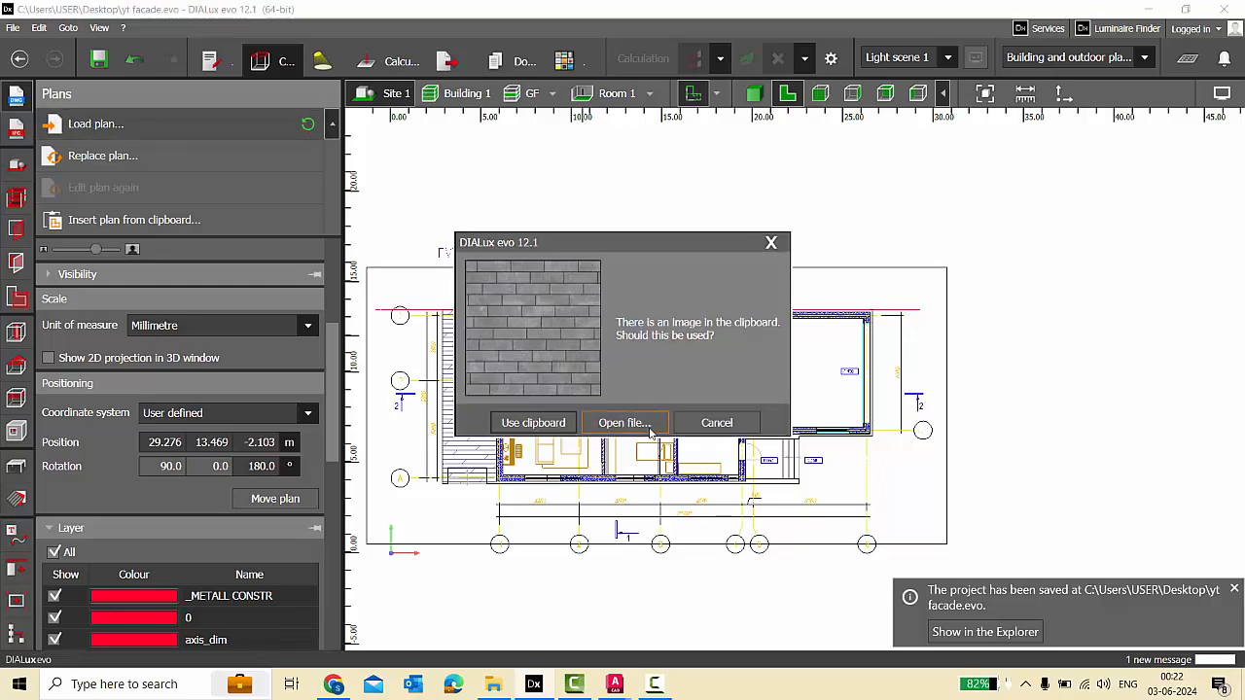
click(624, 422)
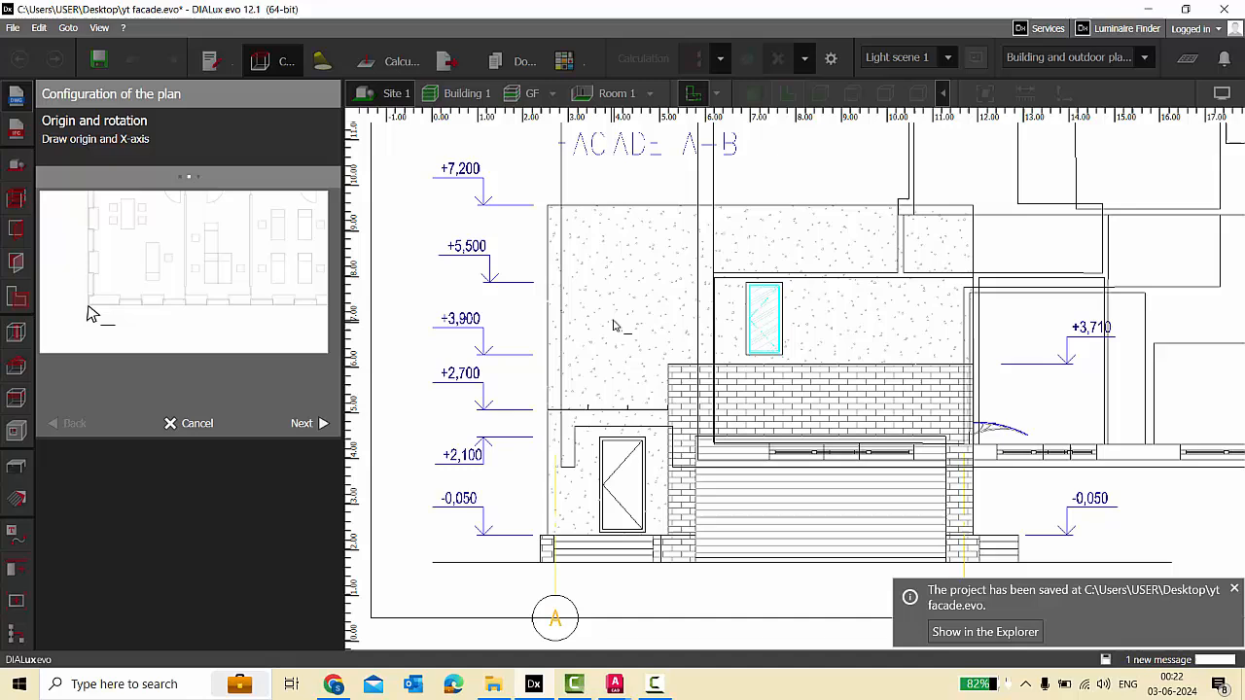
click(308, 425)
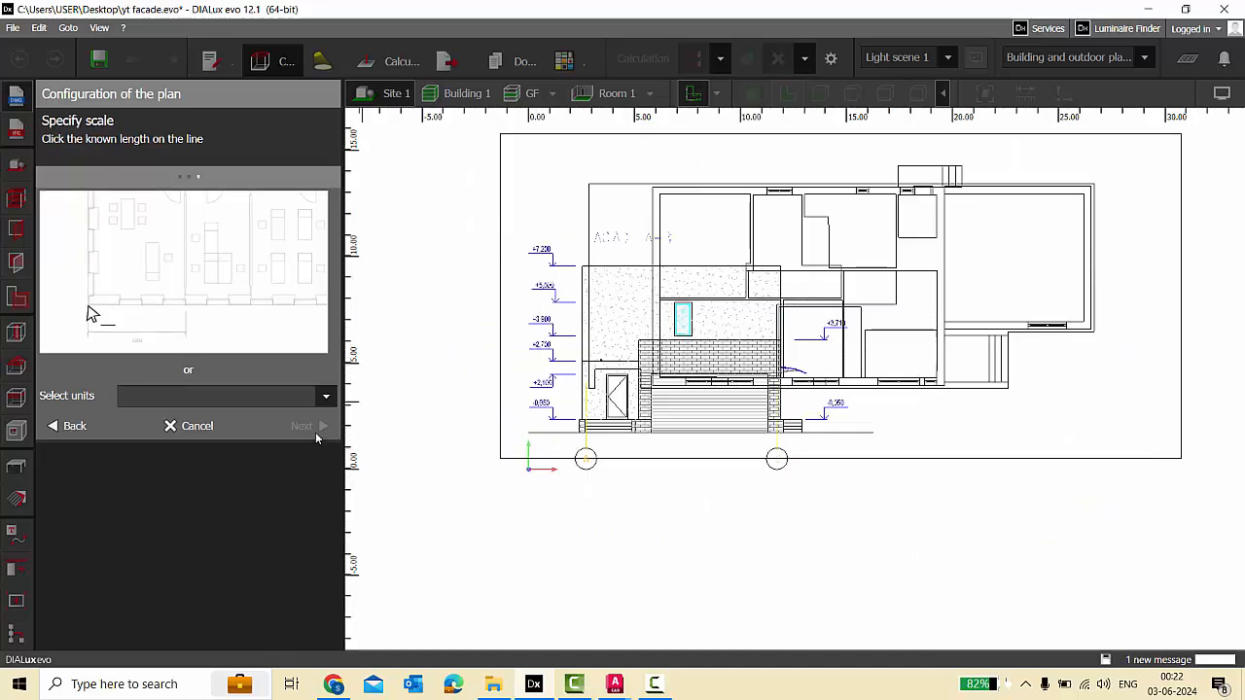
click(208, 396)
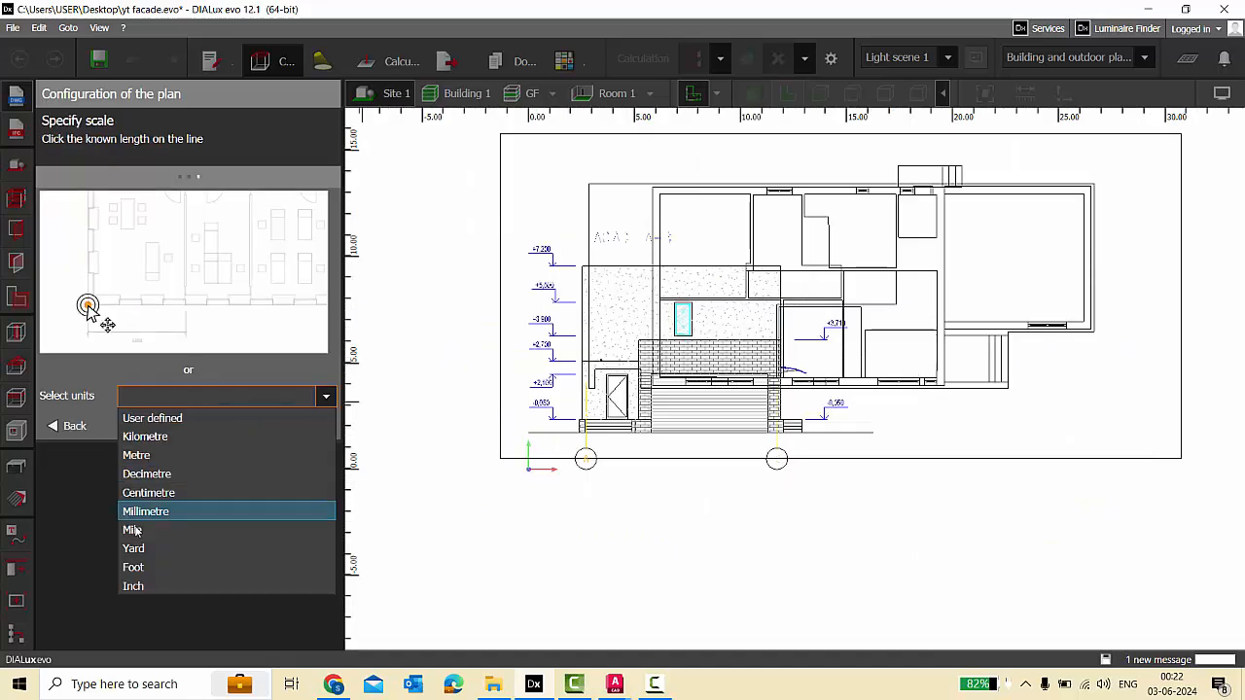
click(148, 517)
click(301, 446)
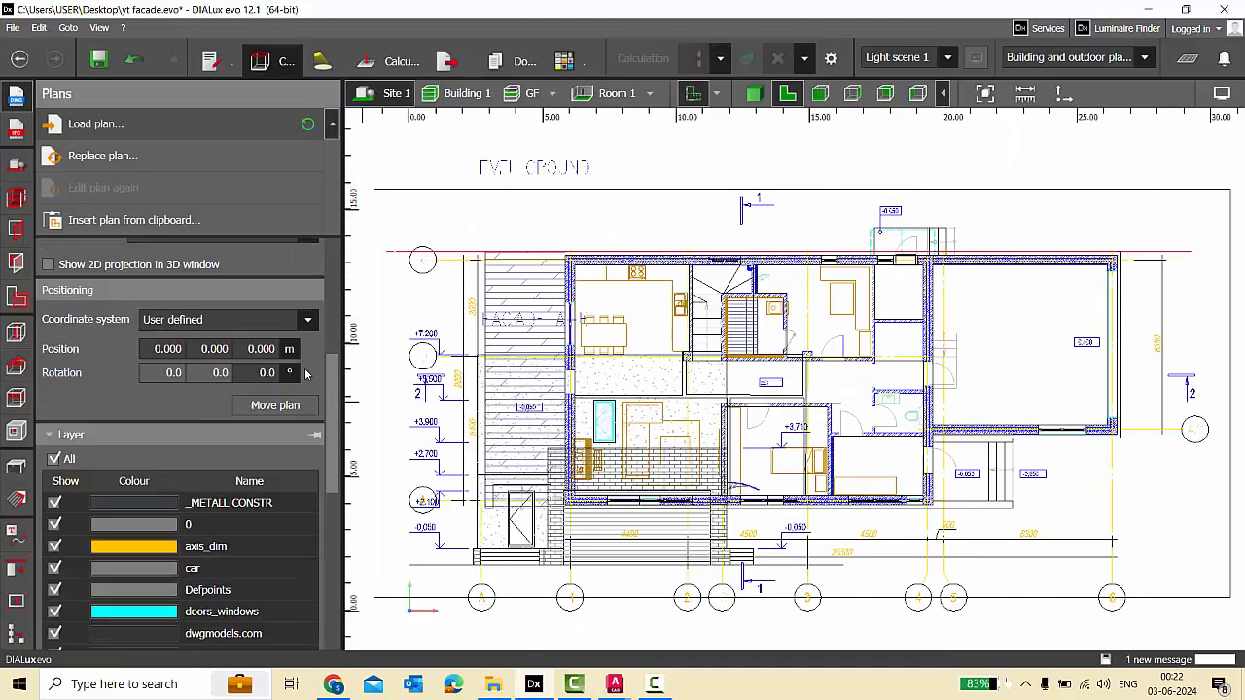
Move the façade A-B plan off the floor plan into the empty area beyond the garage end.
click(273, 268)
scroll(671, 374, down, 2)
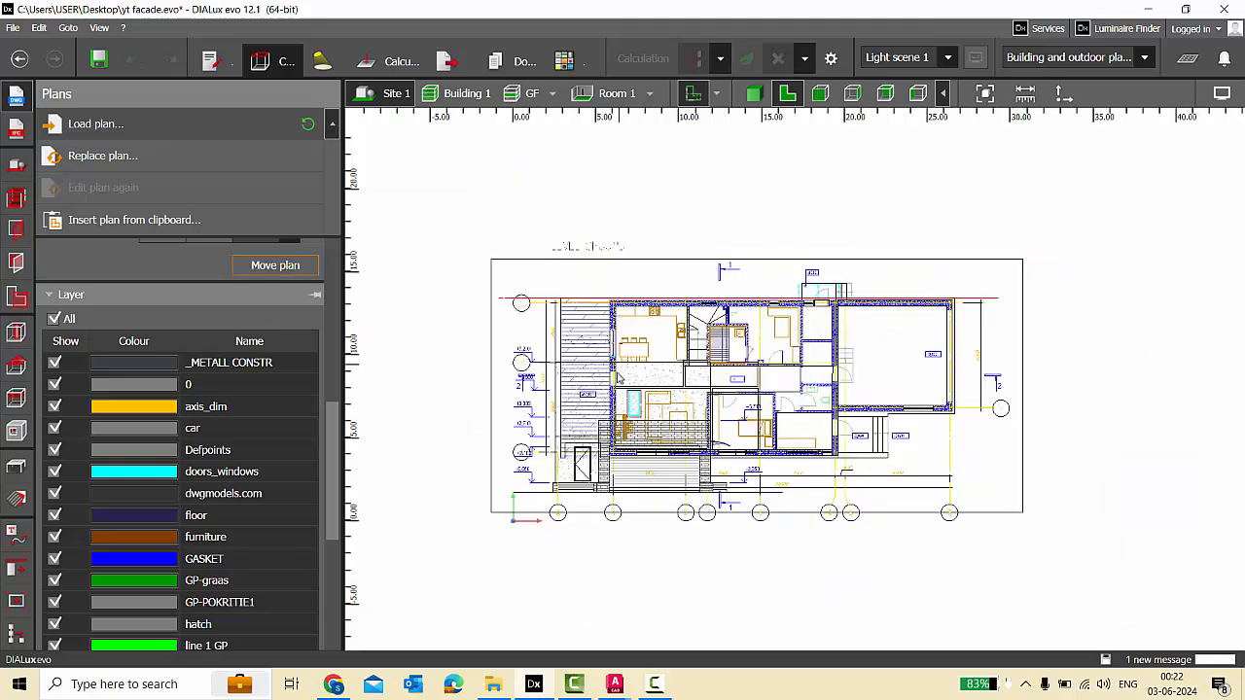
click(688, 553)
click(942, 552)
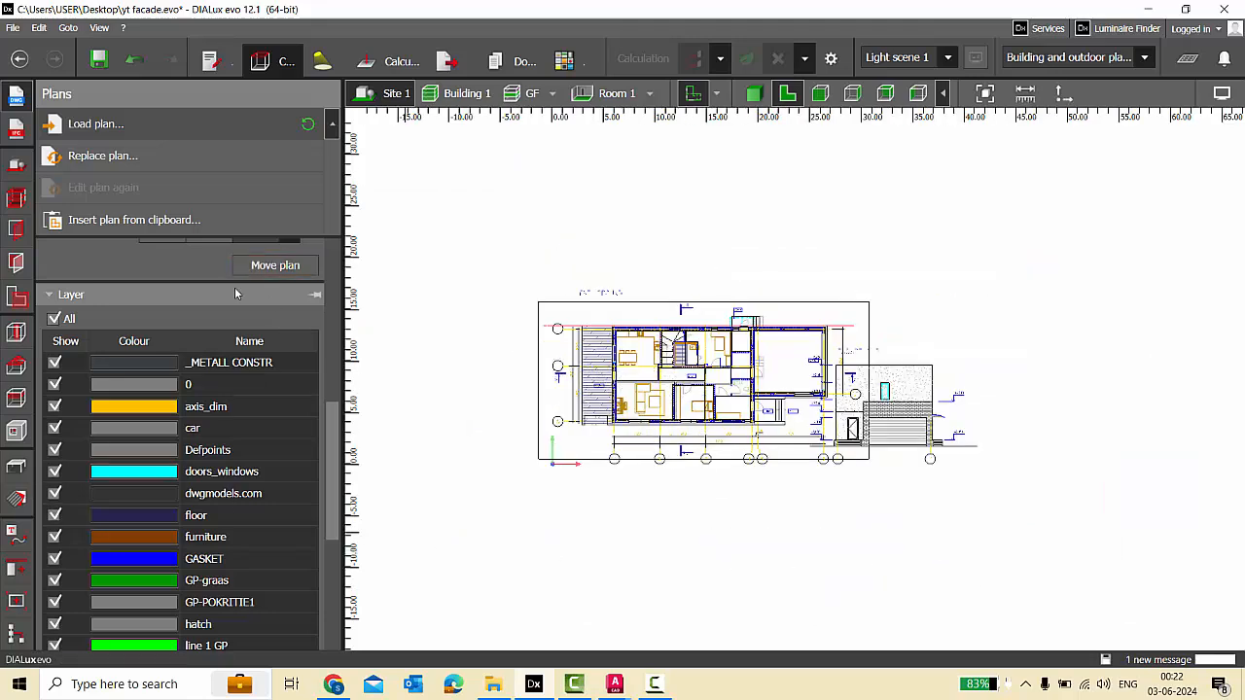
click(917, 563)
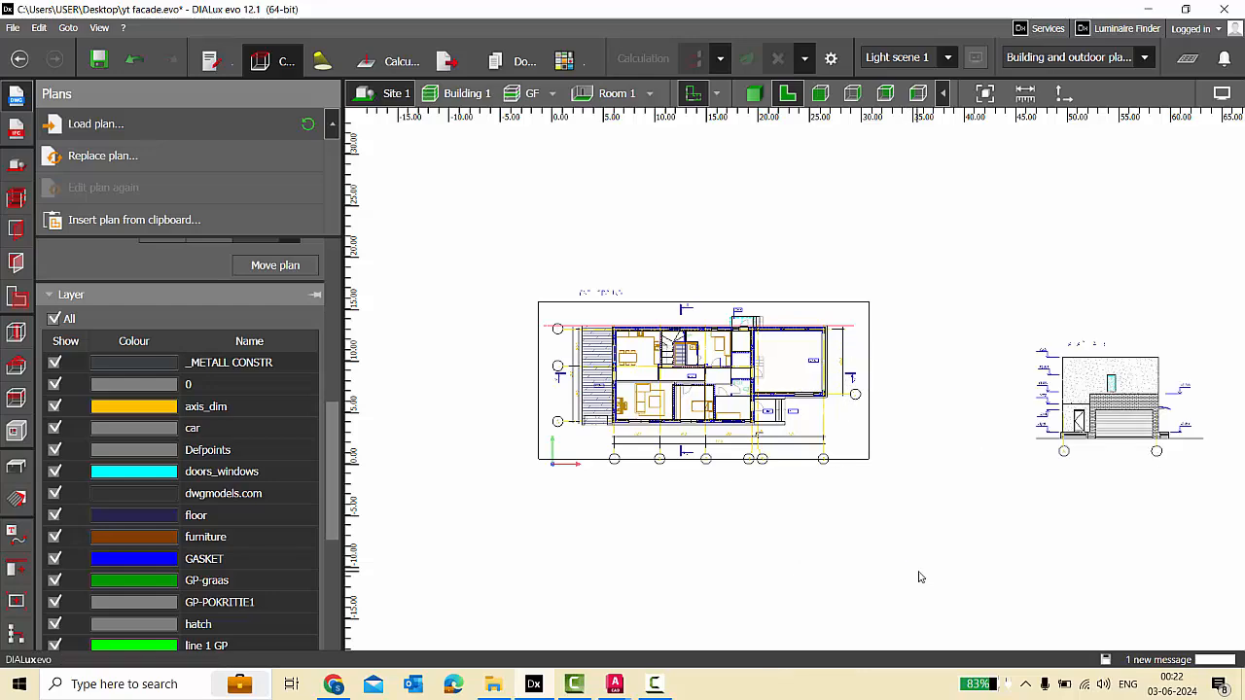
scroll(1069, 486, up, 3)
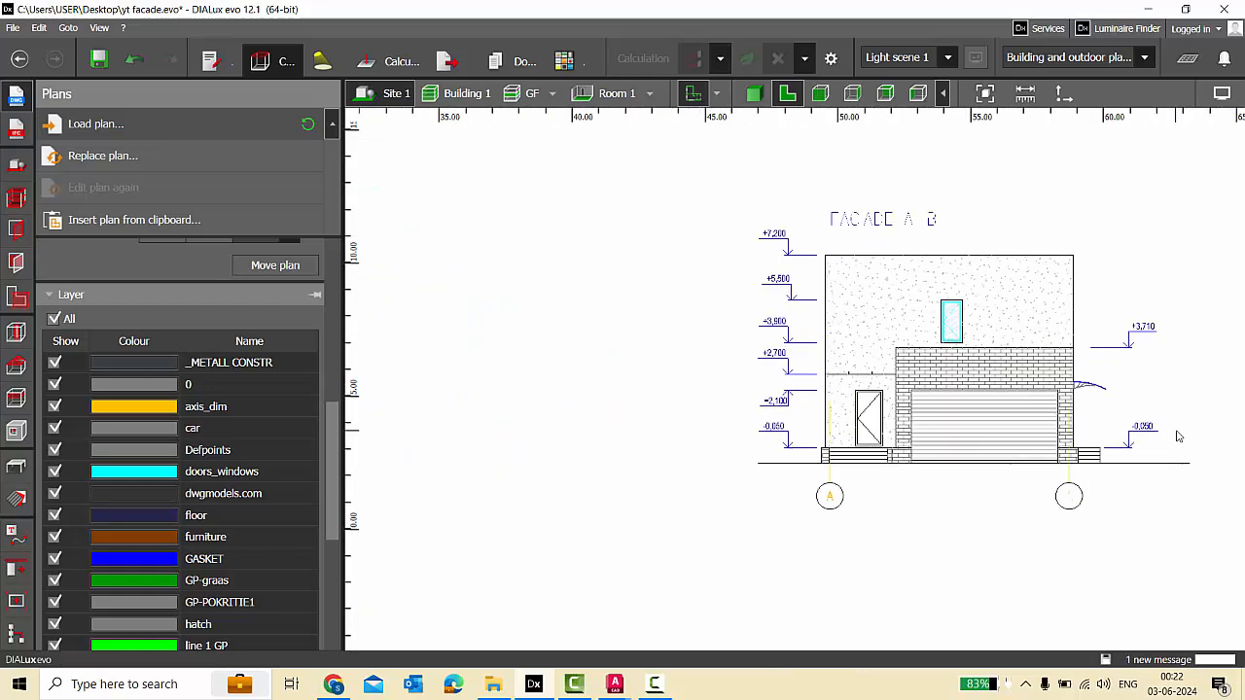
Align the façade A-B plan to the building's garage-end side view.
click(822, 94)
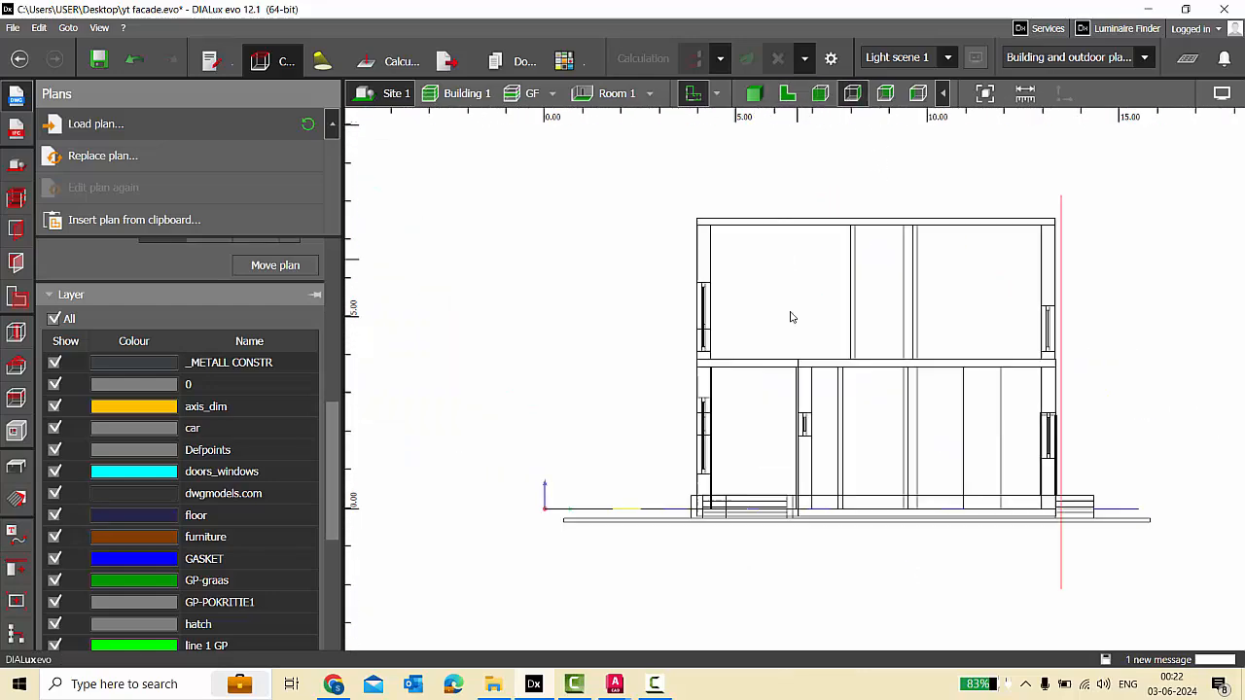
scroll(233, 395, up, 2)
scroll(452, 356, up, 3)
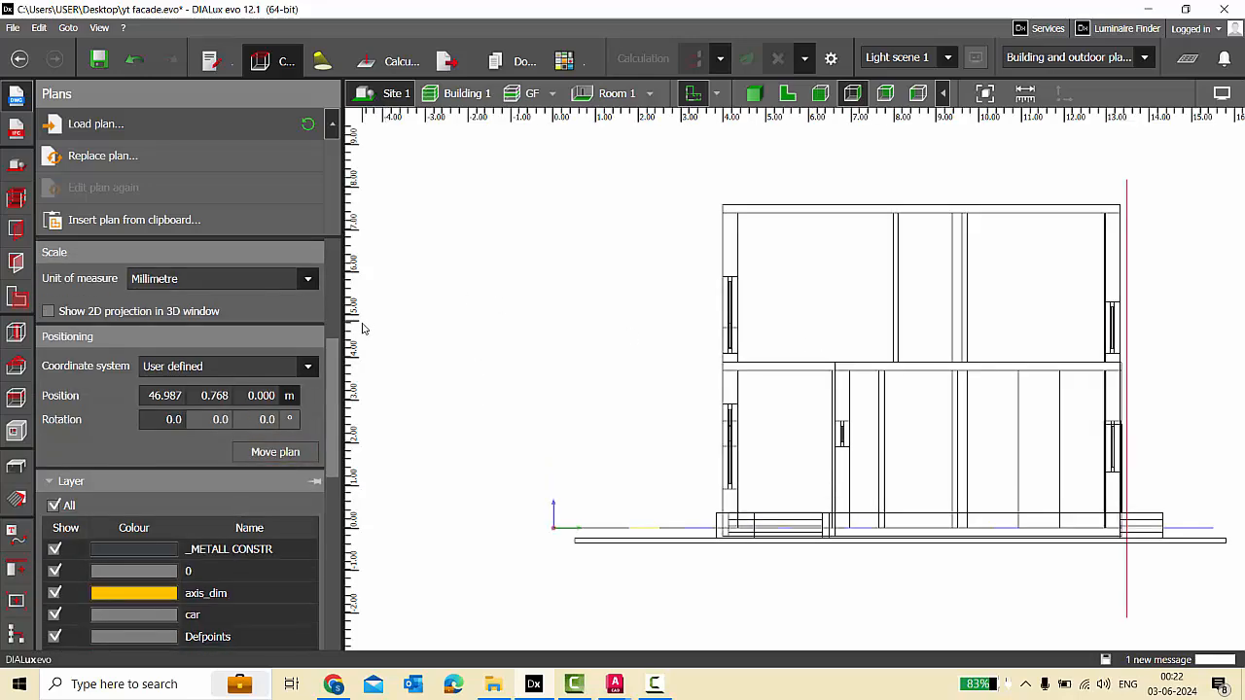
scroll(135, 444, up, 1)
scroll(136, 442, up, 1)
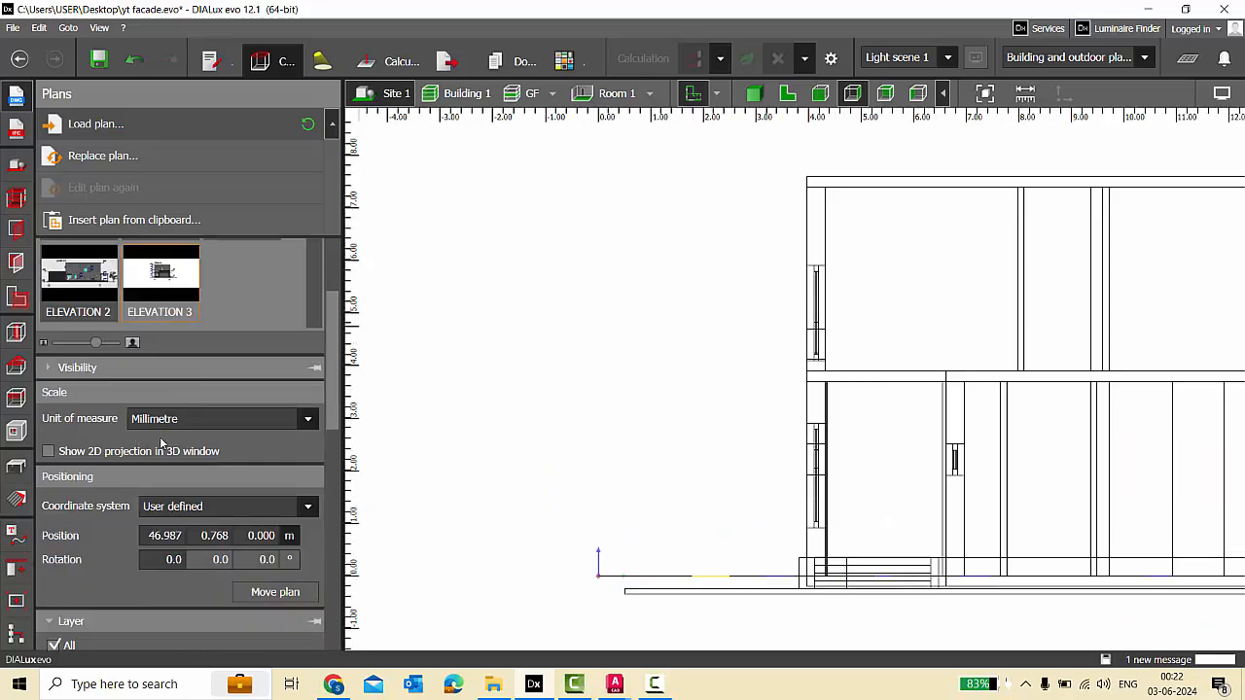
click(137, 368)
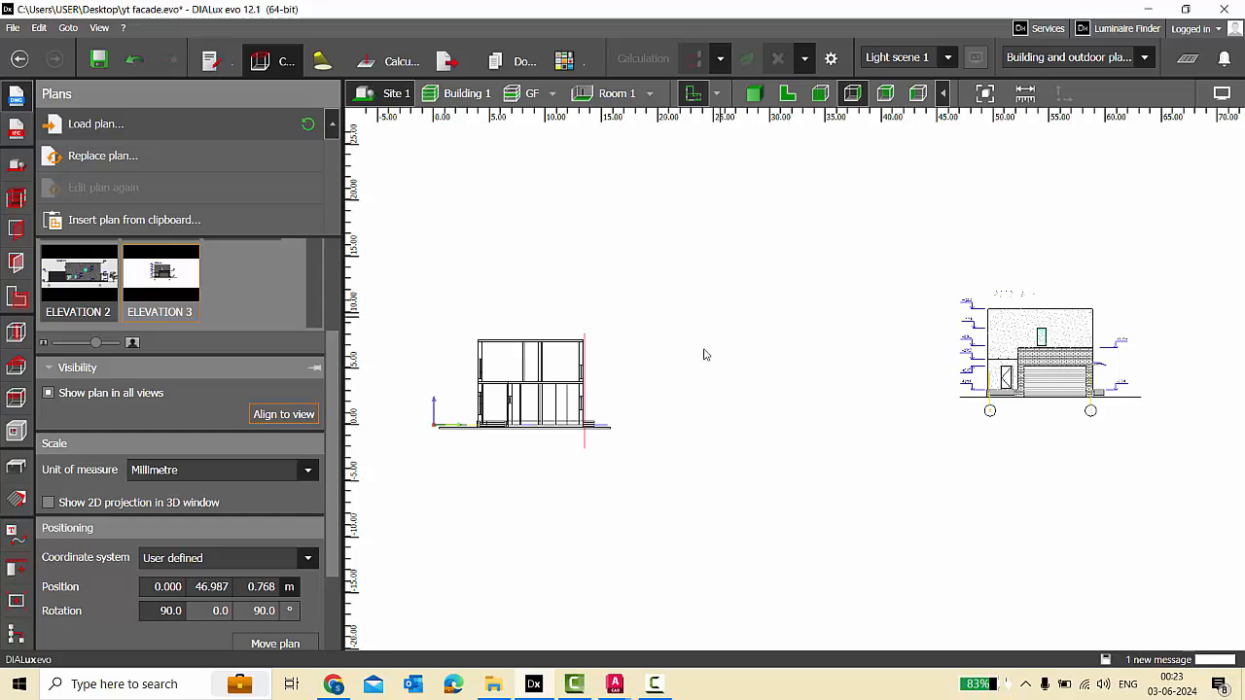
Move the façade A-B plan so its upper roof corner coincides with the building's outer roof corner, and save the project.
scroll(298, 505, down, 3)
click(297, 528)
scroll(1173, 322, up, 6)
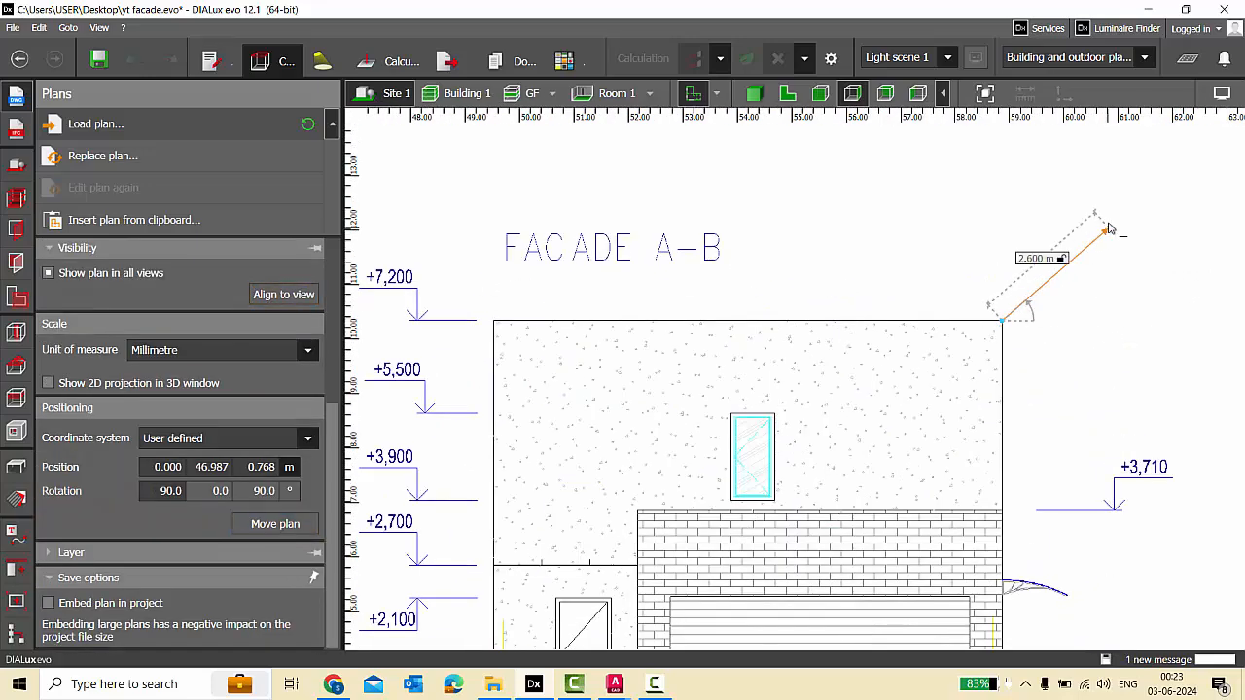
scroll(1110, 231, down, 10)
scroll(886, 336, up, 8)
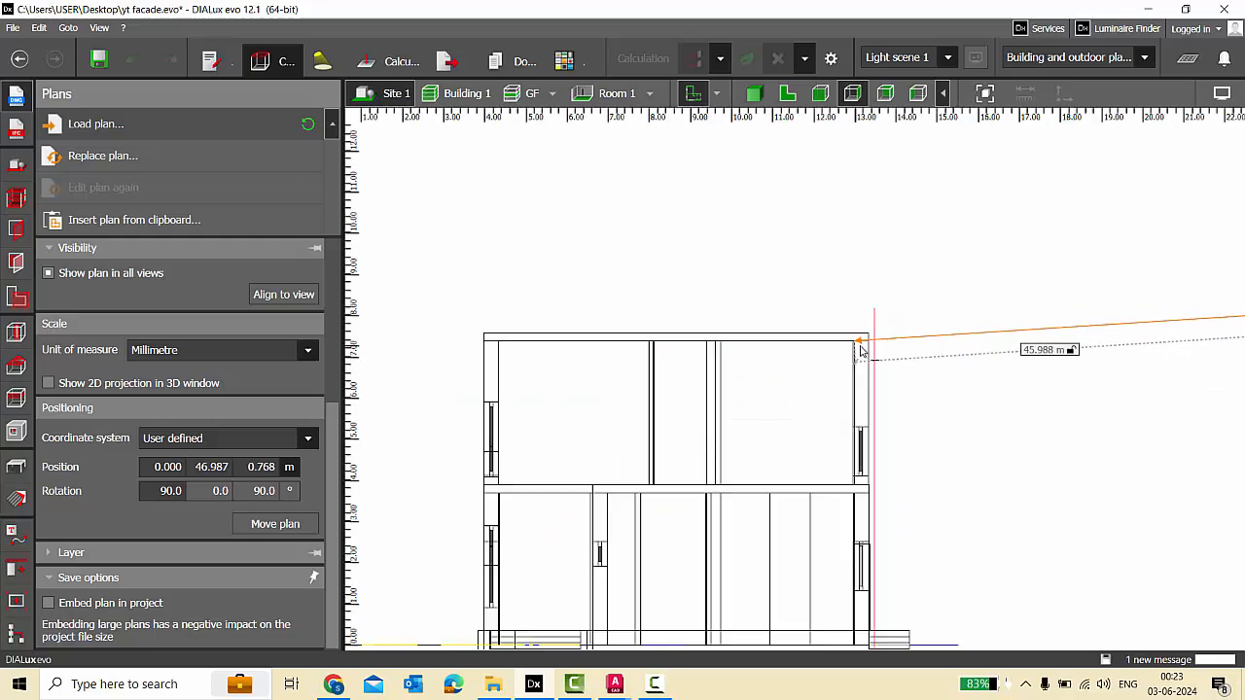
scroll(860, 350, up, 2)
scroll(783, 325, up, 4)
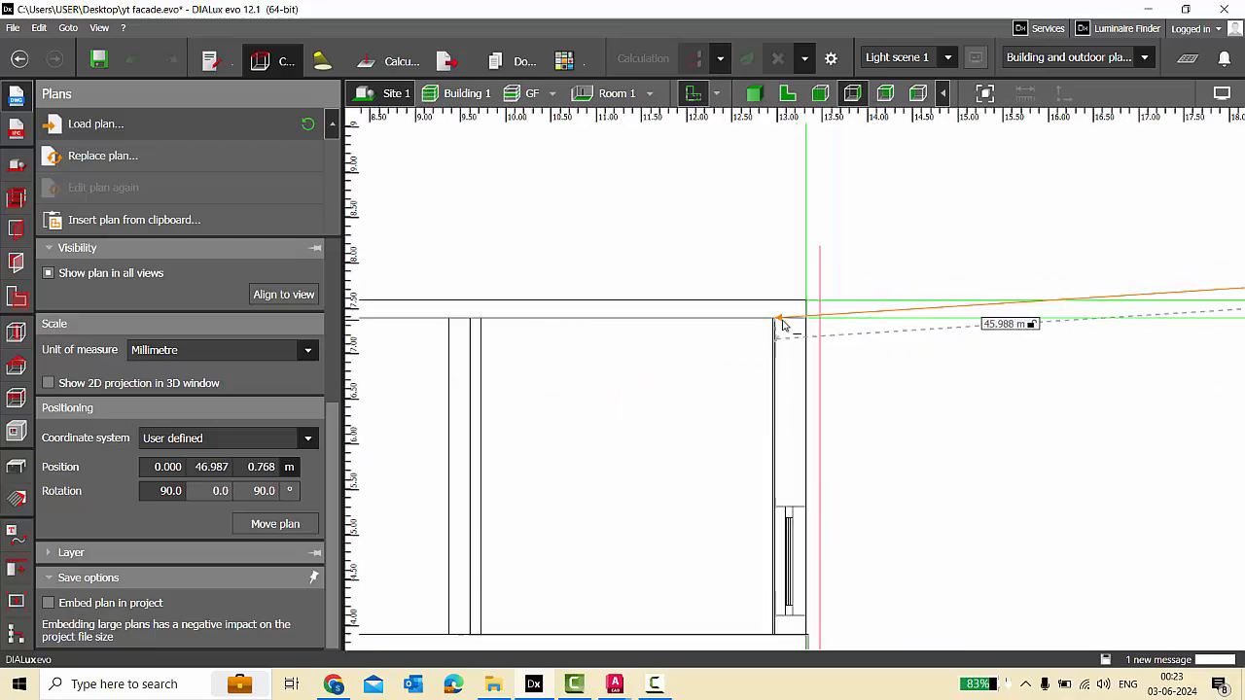
click(782, 324)
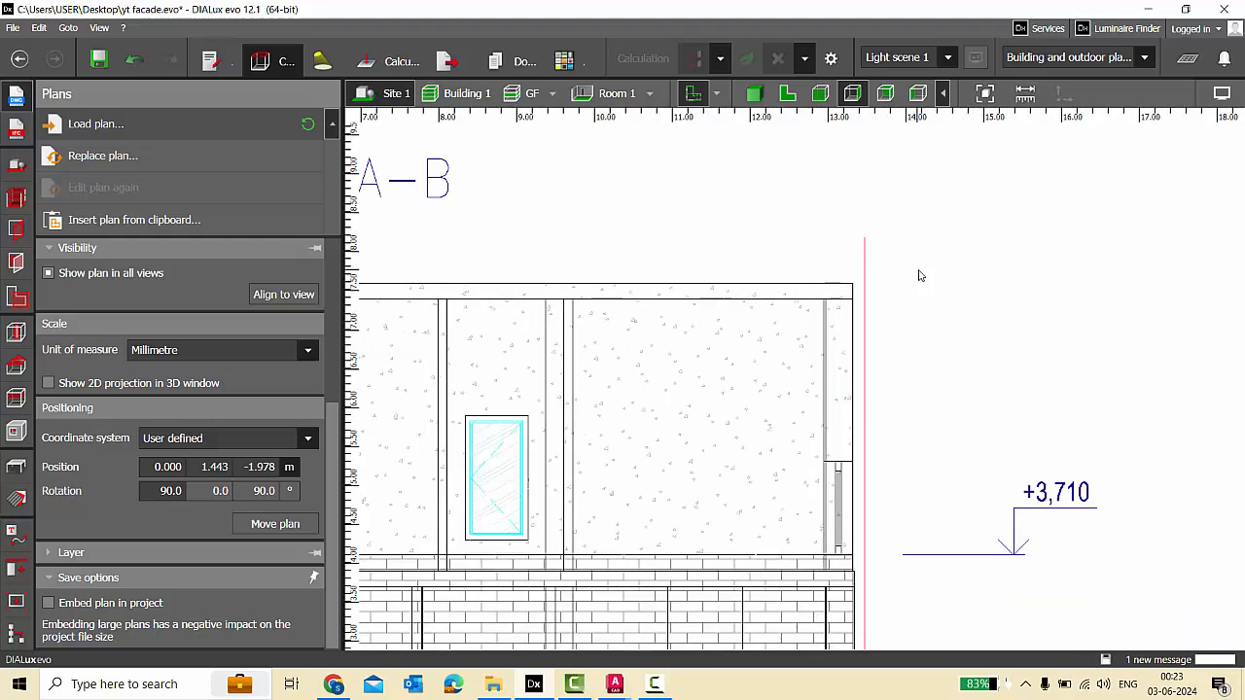
scroll(920, 276, down, 3)
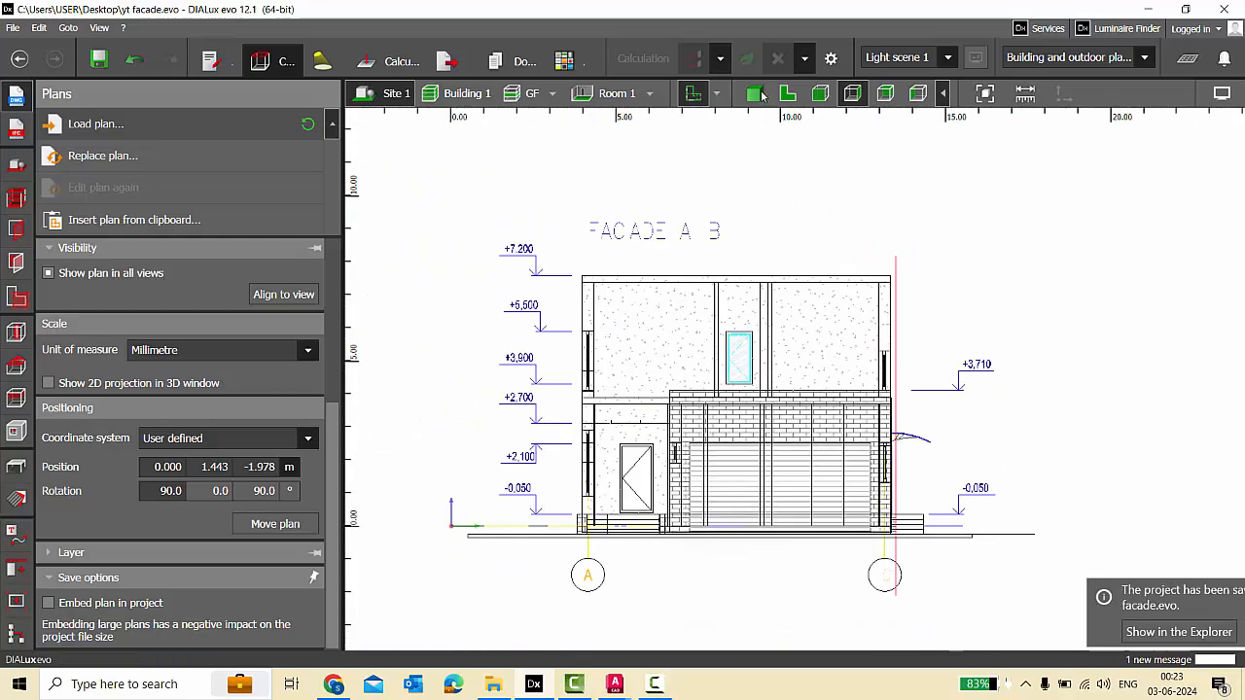
Hide the GF and ELEVATION 2 plans and show the whole building from above.
click(754, 93)
scroll(607, 371, up, 2)
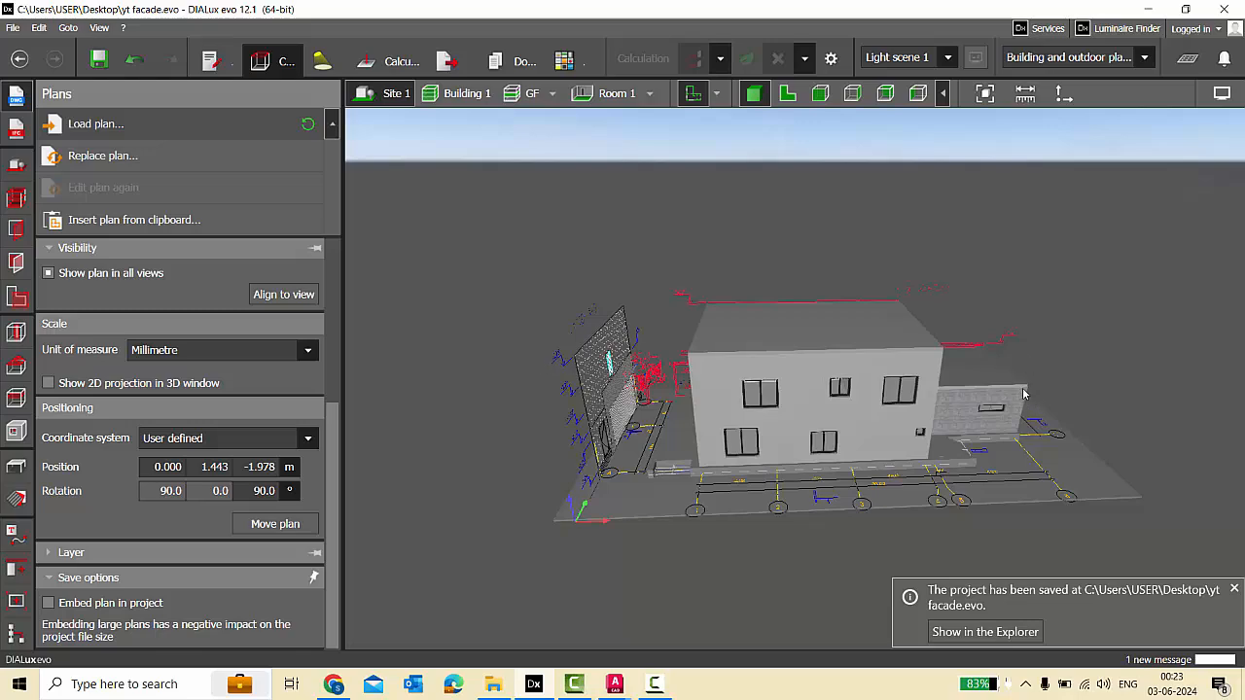
click(787, 94)
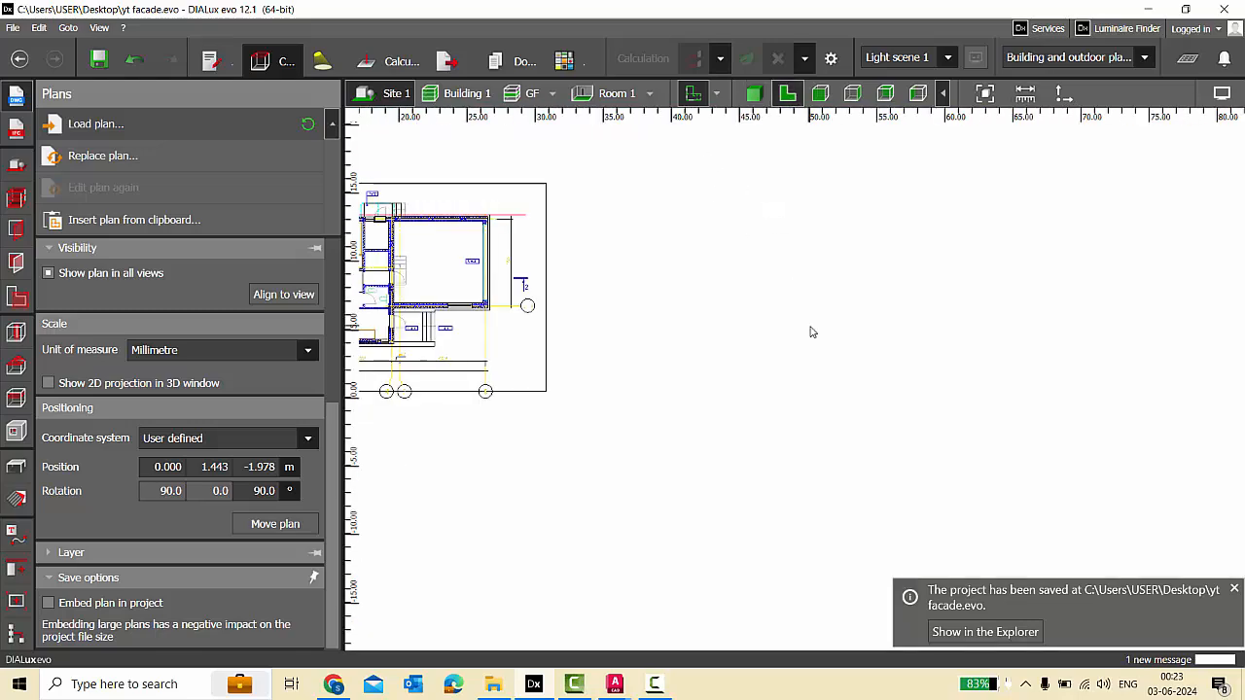
click(715, 95)
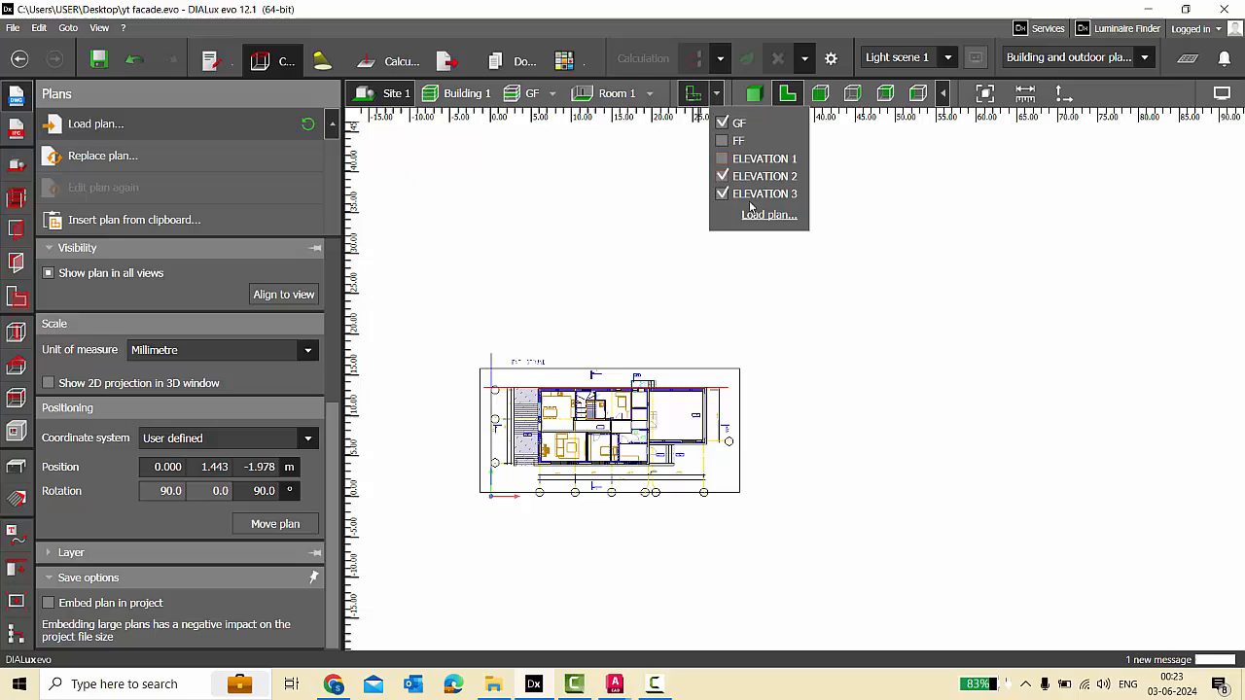
click(720, 124)
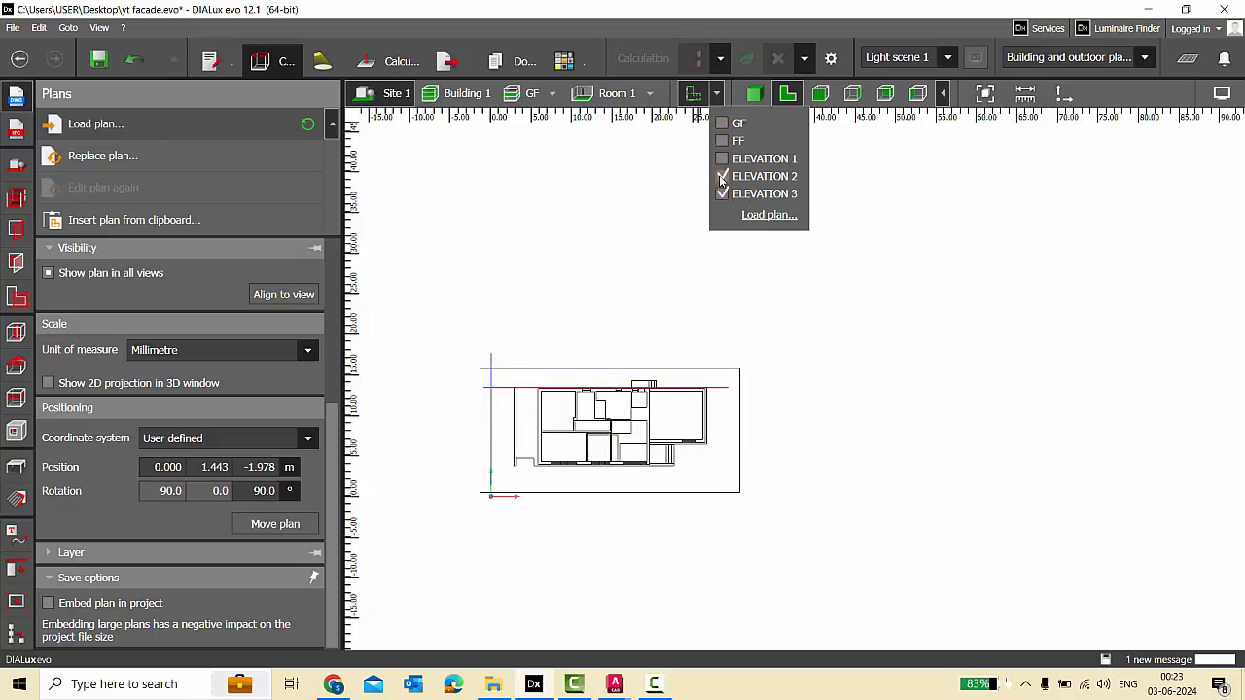
scroll(547, 383, up, 2)
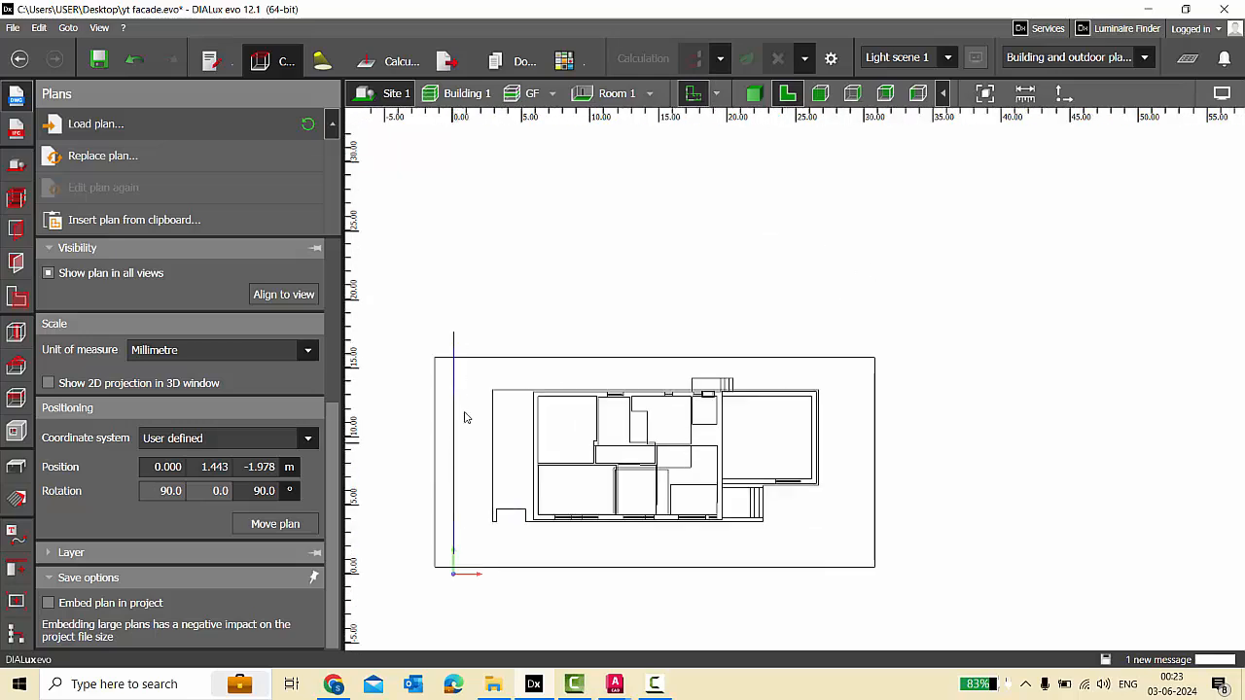
Move the façade A-B plan horizontally onto the outer face of the garage's end wall.
click(285, 523)
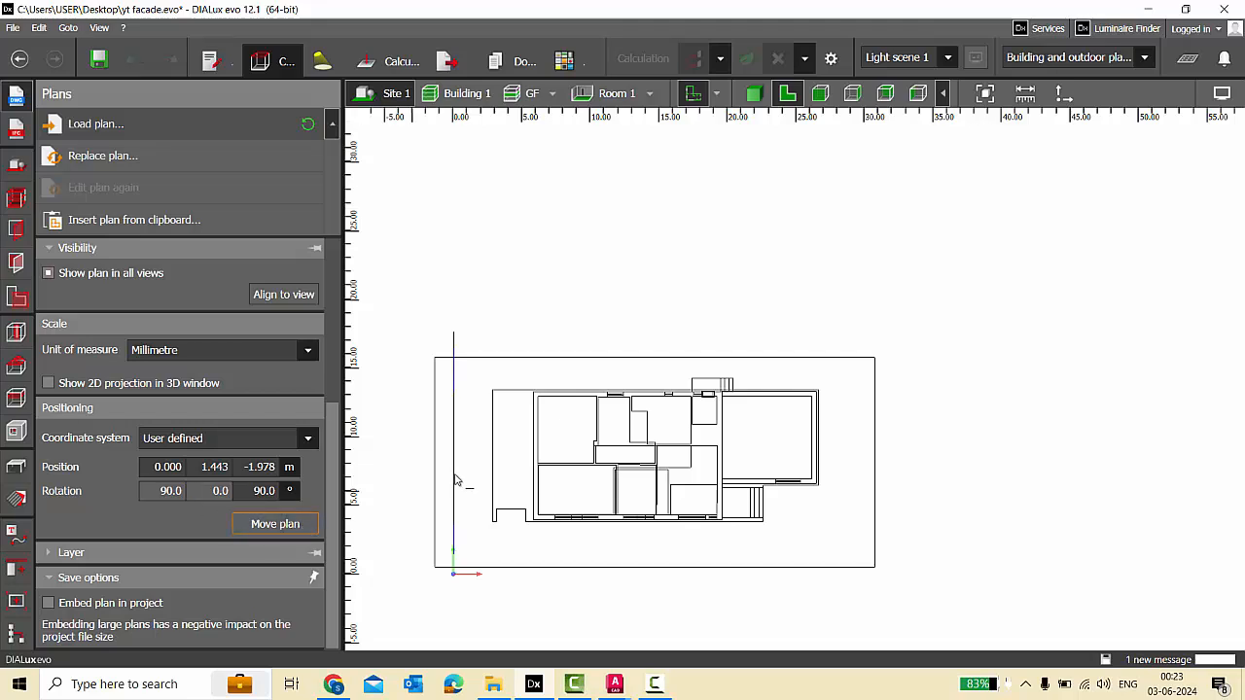
click(455, 465)
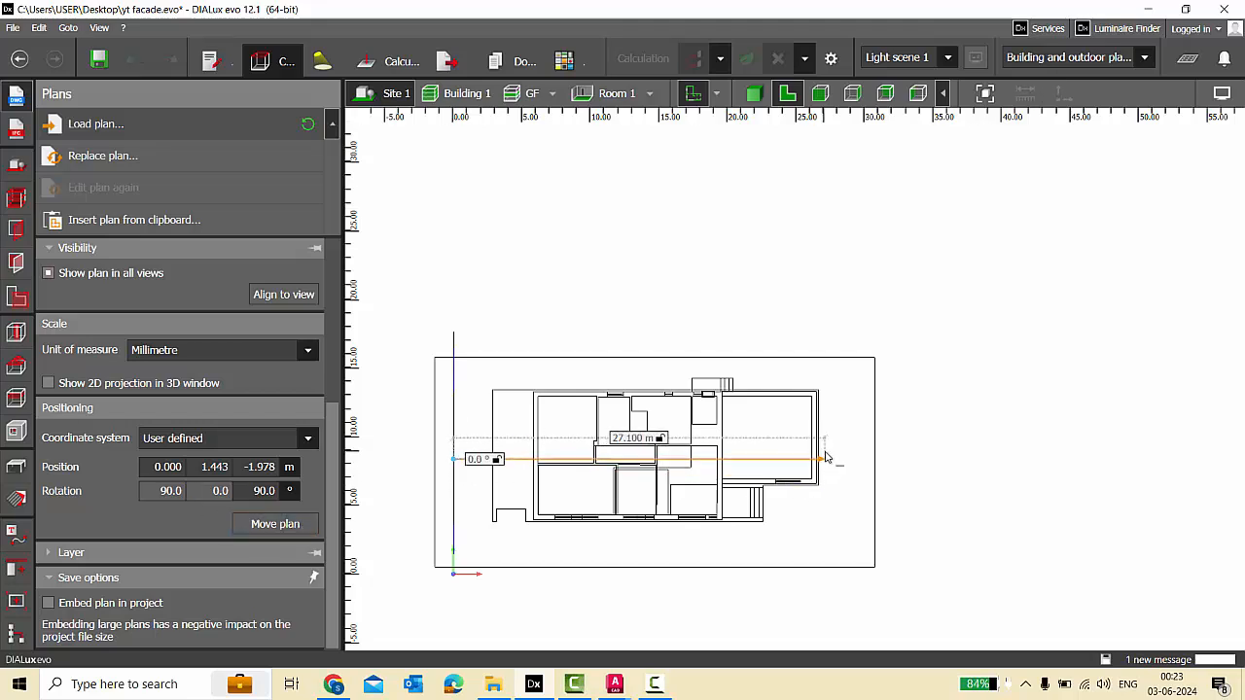
click(863, 491)
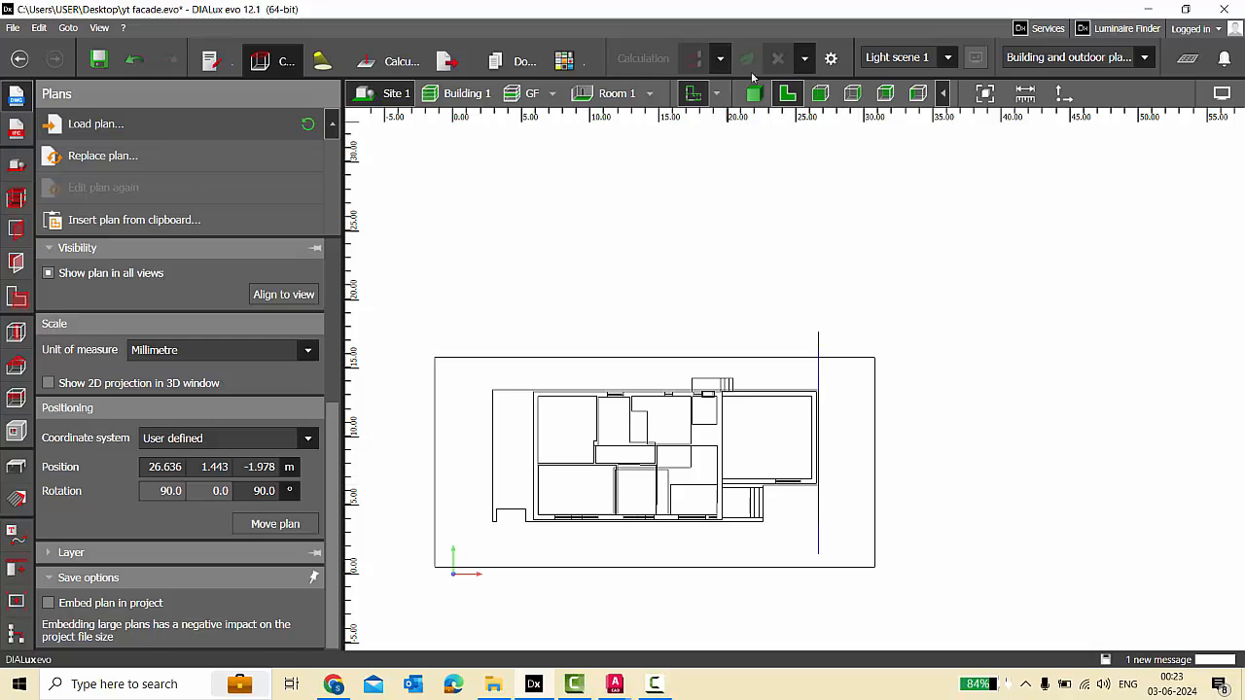
Examine in 3D how the façade A-B plan lines up with the garage and the upper-floor wall.
click(754, 93)
right_drag(889, 369, 817, 368)
scroll(917, 435, up, 3)
scroll(917, 434, down, 2)
mouse_move(898, 409)
right_down()
mouse_move(850, 416)
mouse_move(886, 414)
right_up()
scroll(763, 364, up, 2)
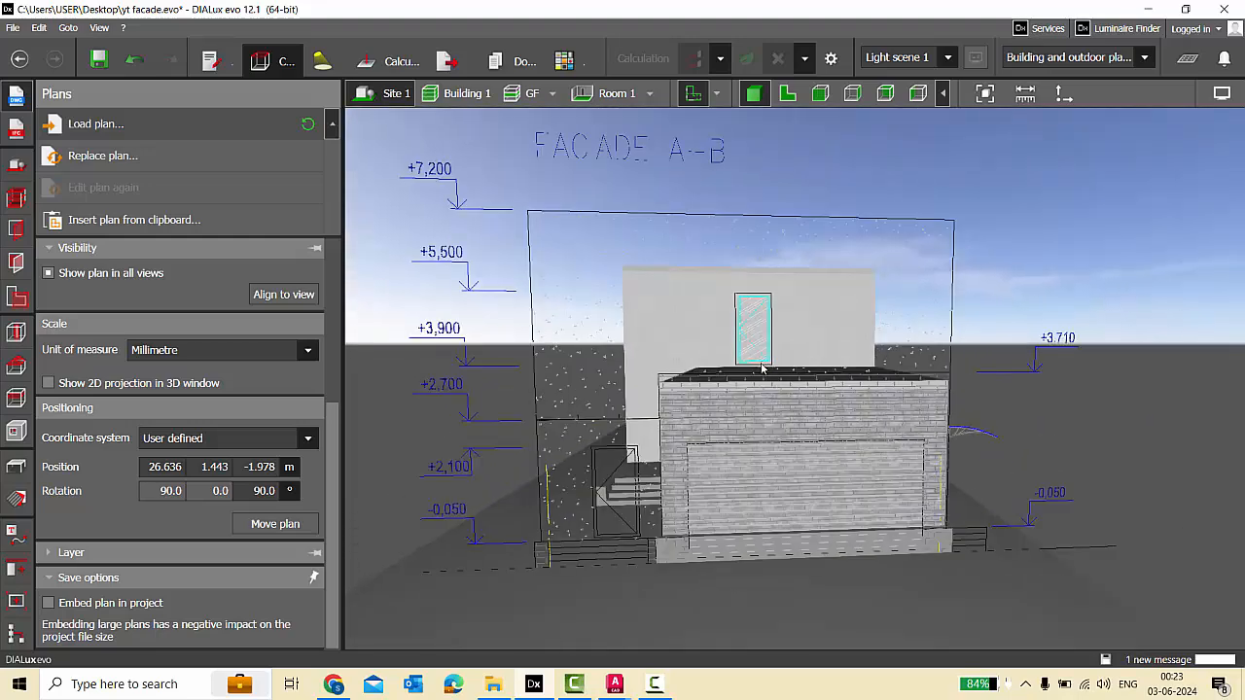
scroll(788, 531, up, 3)
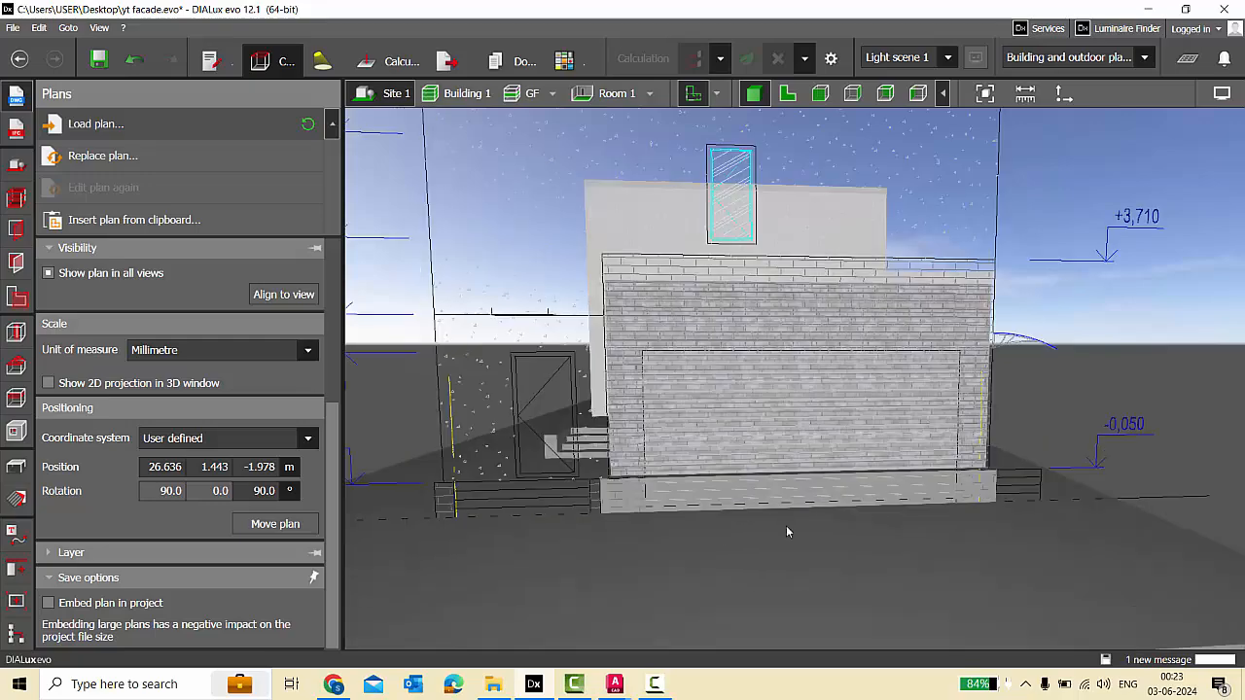
right_drag(957, 528, 961, 486)
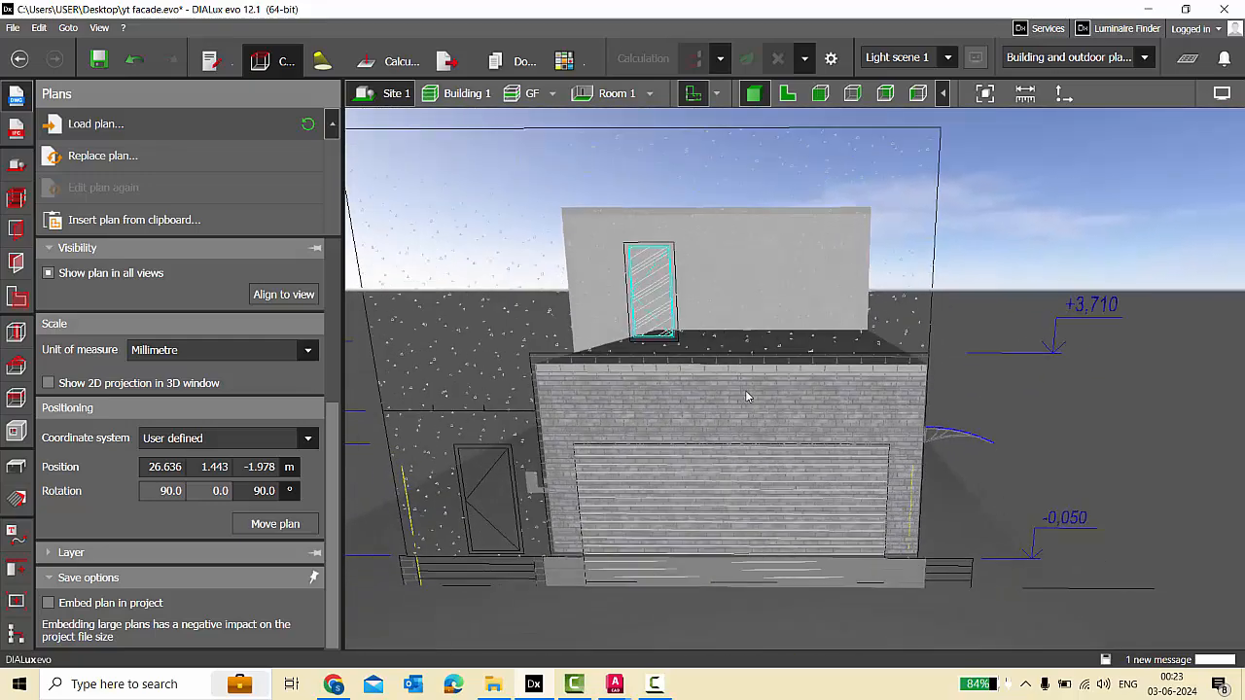
right_drag(747, 395, 904, 368)
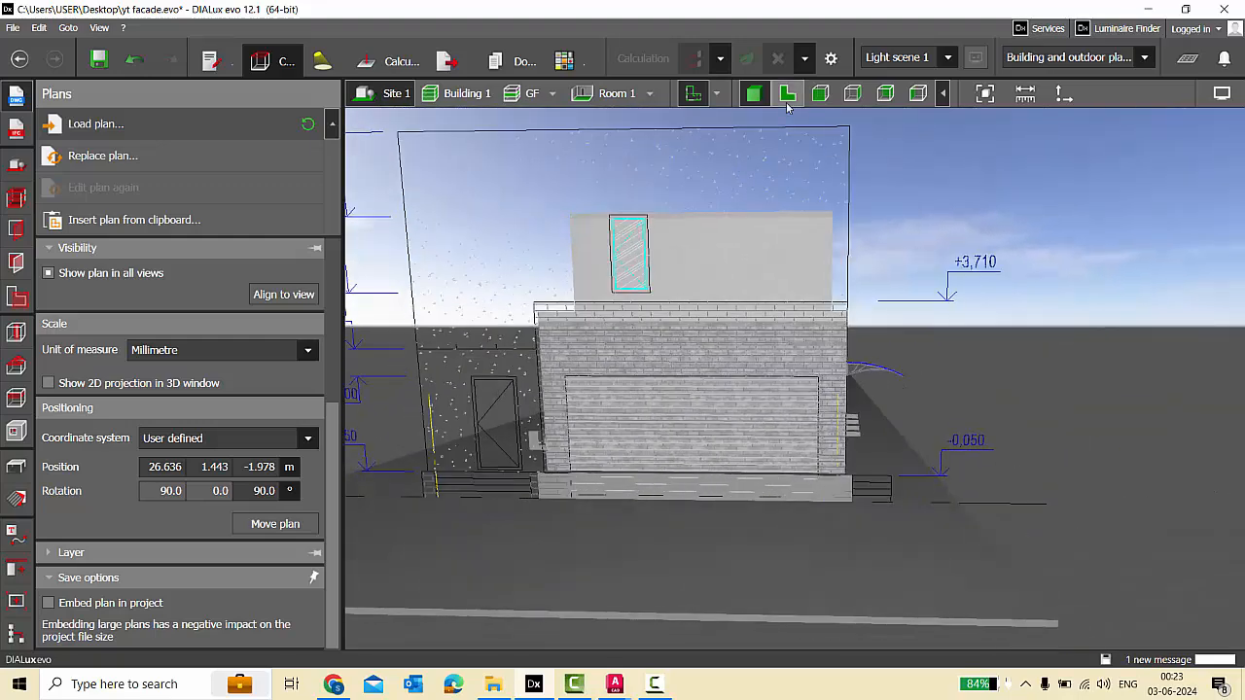
Place a standard door on the façade A-B side elevation, over the door drawn beside the garage.
click(851, 96)
click(853, 96)
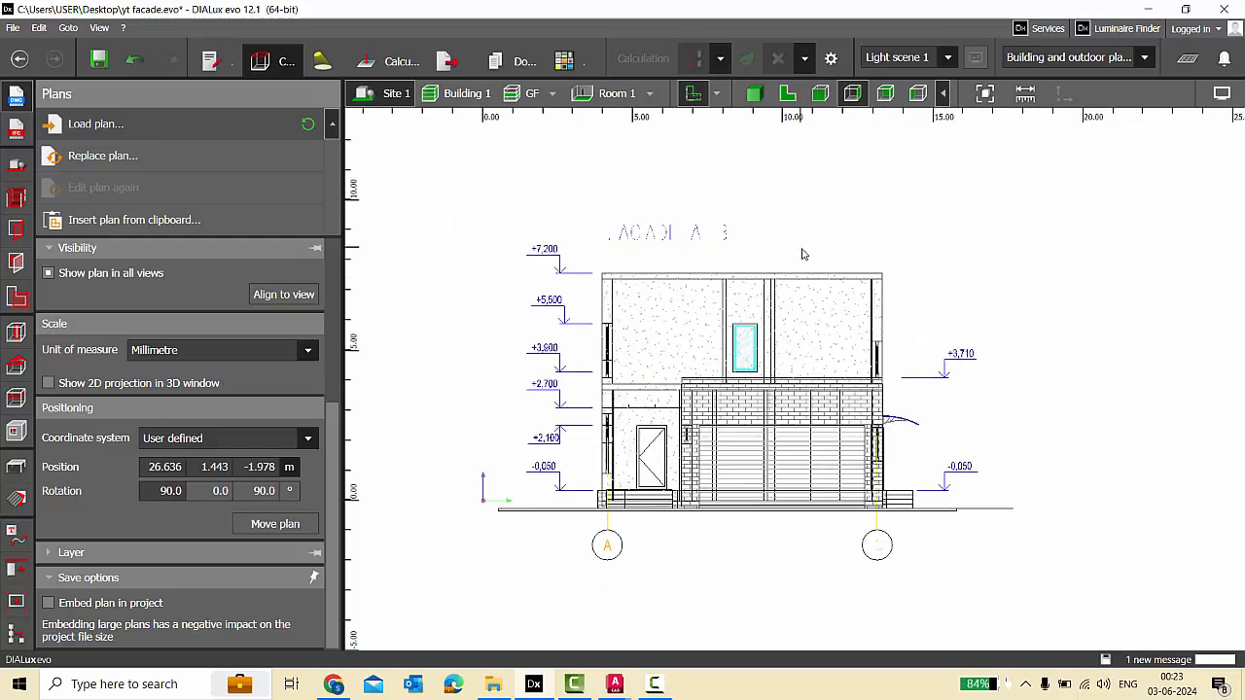
scroll(762, 445, up, 1)
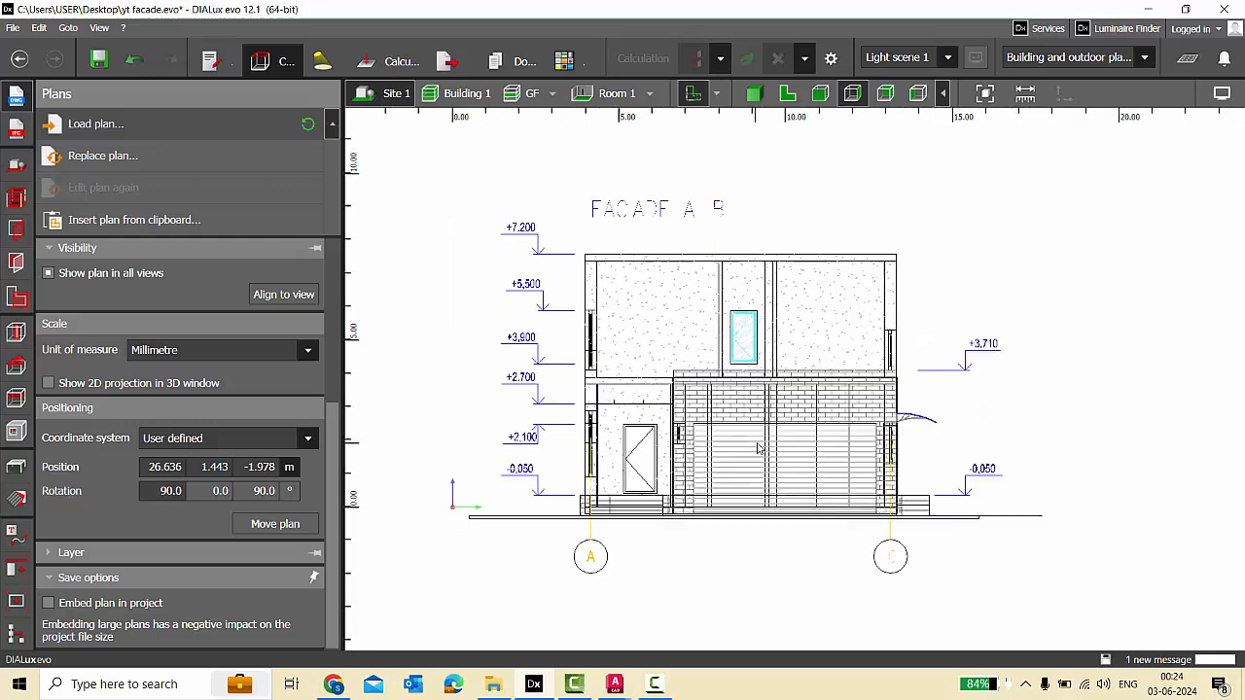
click(10, 231)
scroll(692, 465, up, 2)
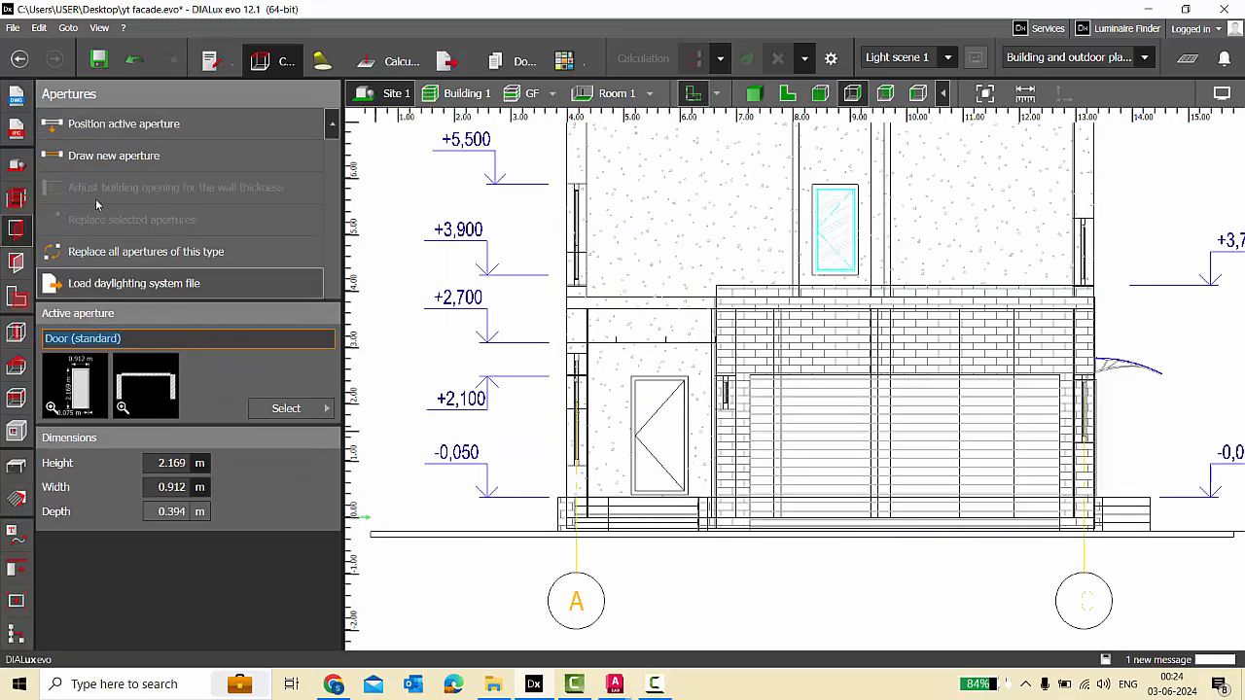
click(123, 124)
scroll(698, 432, up, 3)
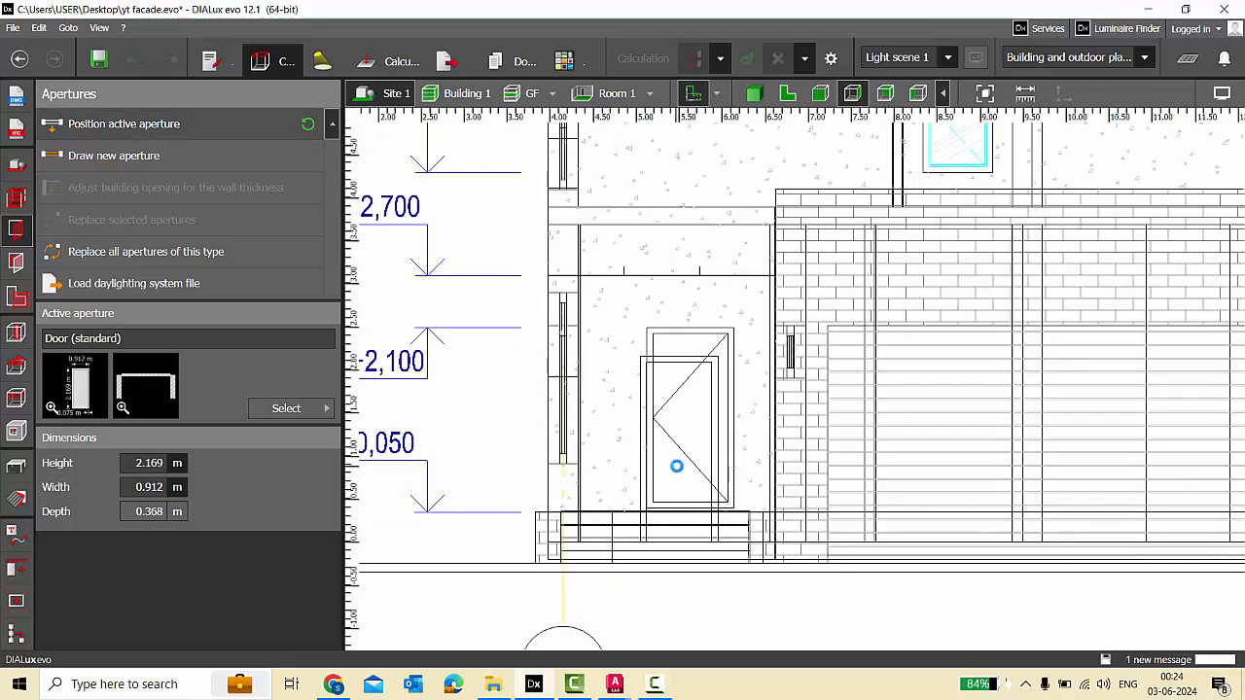
click(693, 470)
scroll(688, 346, up, 2)
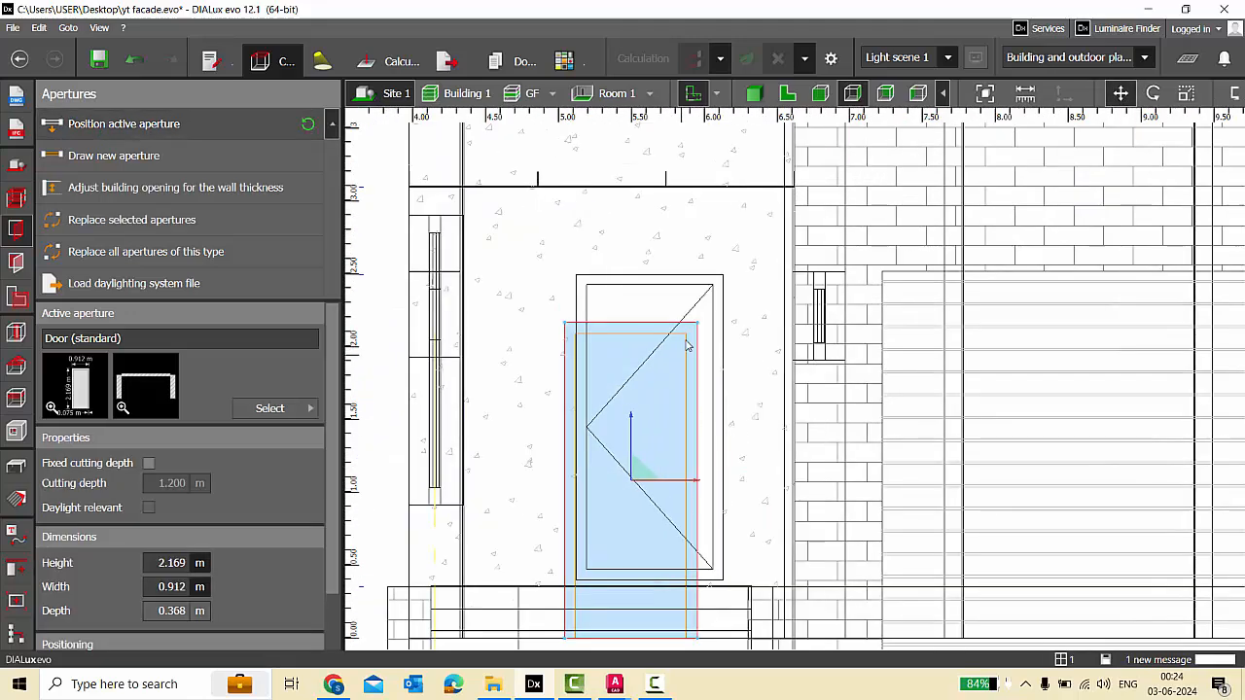
Align the new door with the drawn door's outline and scale it to 1.005 m wide and 2.102 m high.
drag(704, 338, 733, 286)
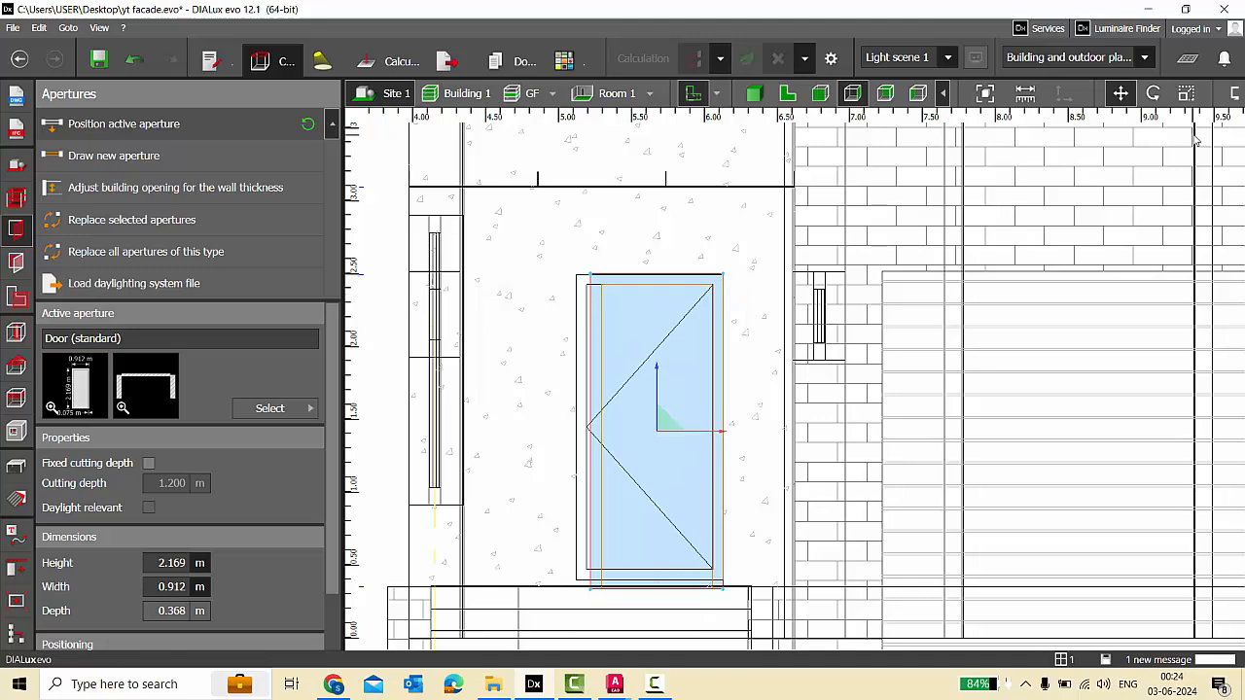
click(1188, 95)
drag(589, 588, 576, 580)
scroll(482, 414, down, 4)
click(681, 462)
scroll(490, 498, down, 3)
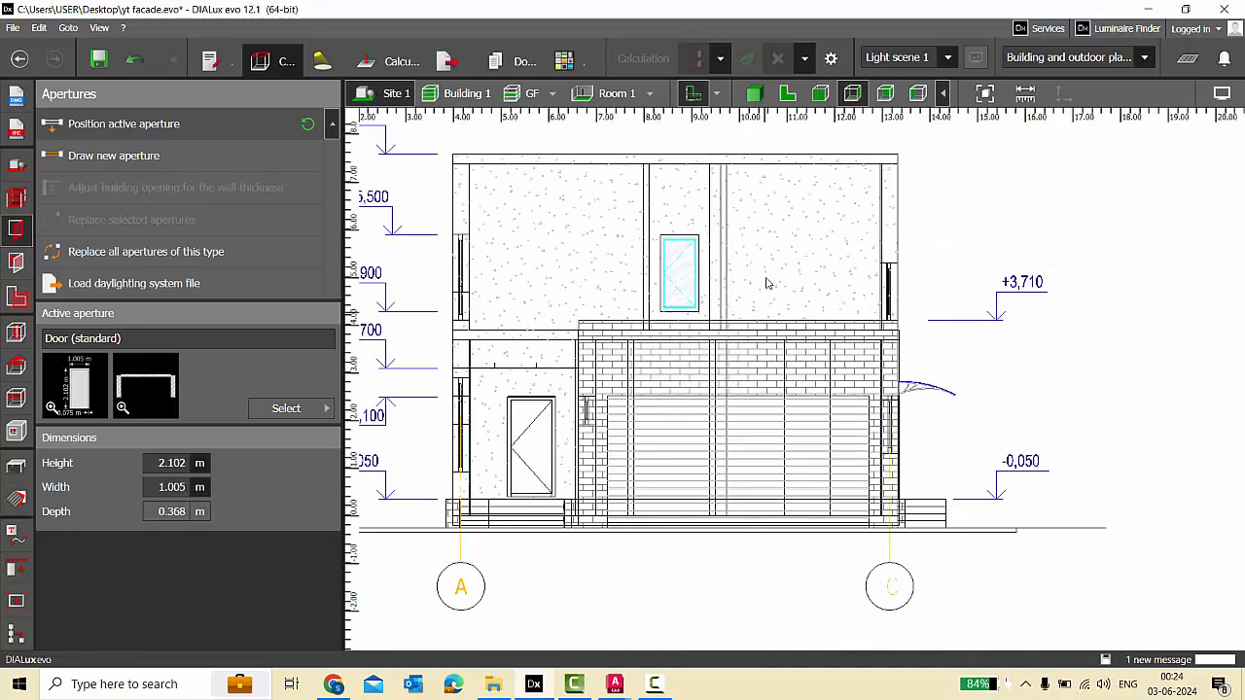
Choose the standard window and place it over the window drawn on the upper floor of façade A-B.
scroll(758, 283, up, 2)
click(285, 407)
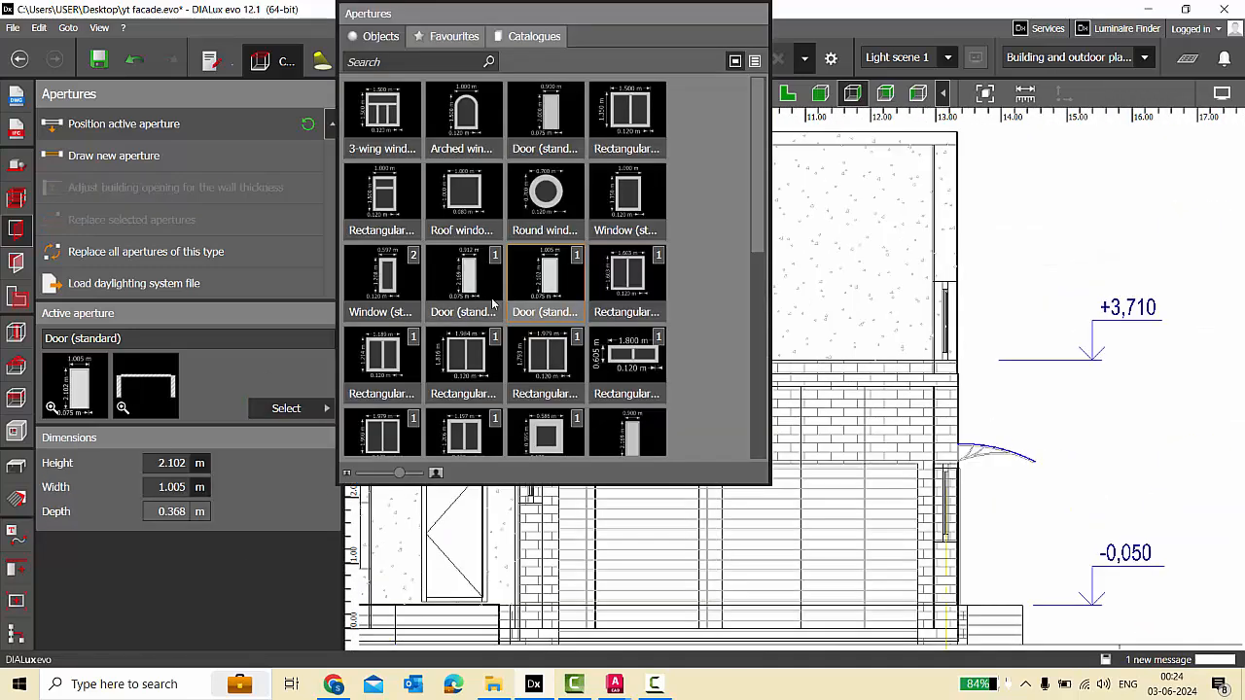
click(628, 200)
click(126, 159)
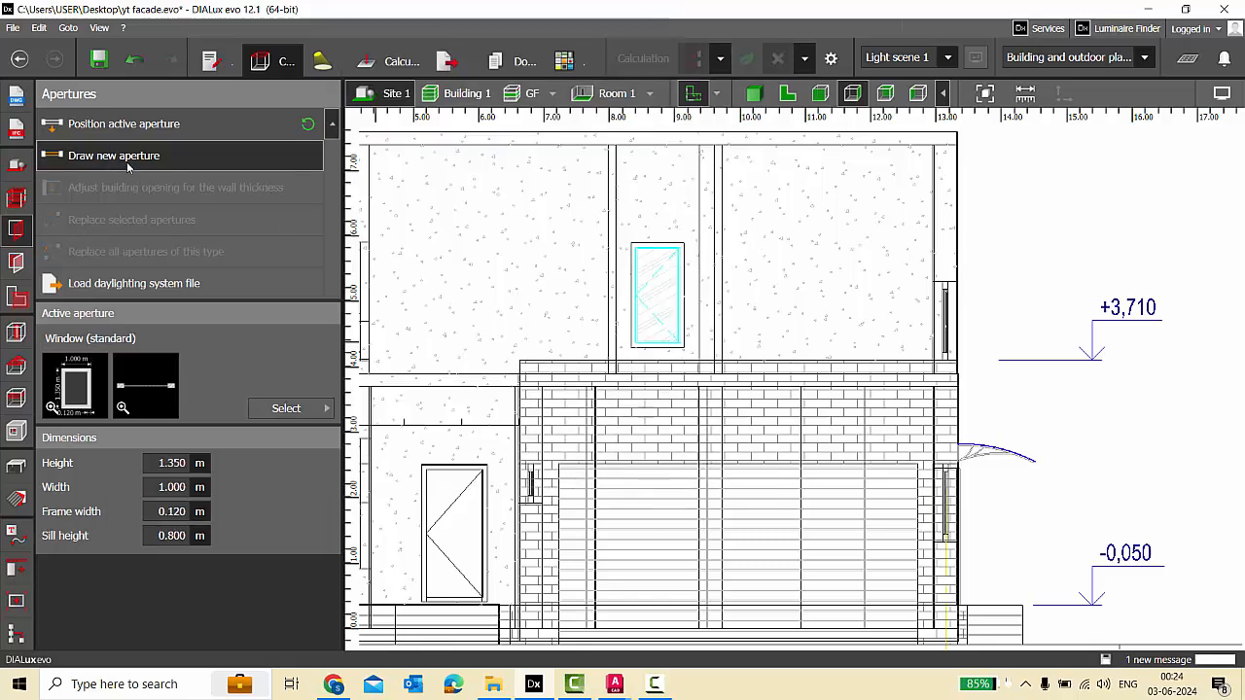
click(142, 131)
scroll(686, 243, up, 2)
click(641, 313)
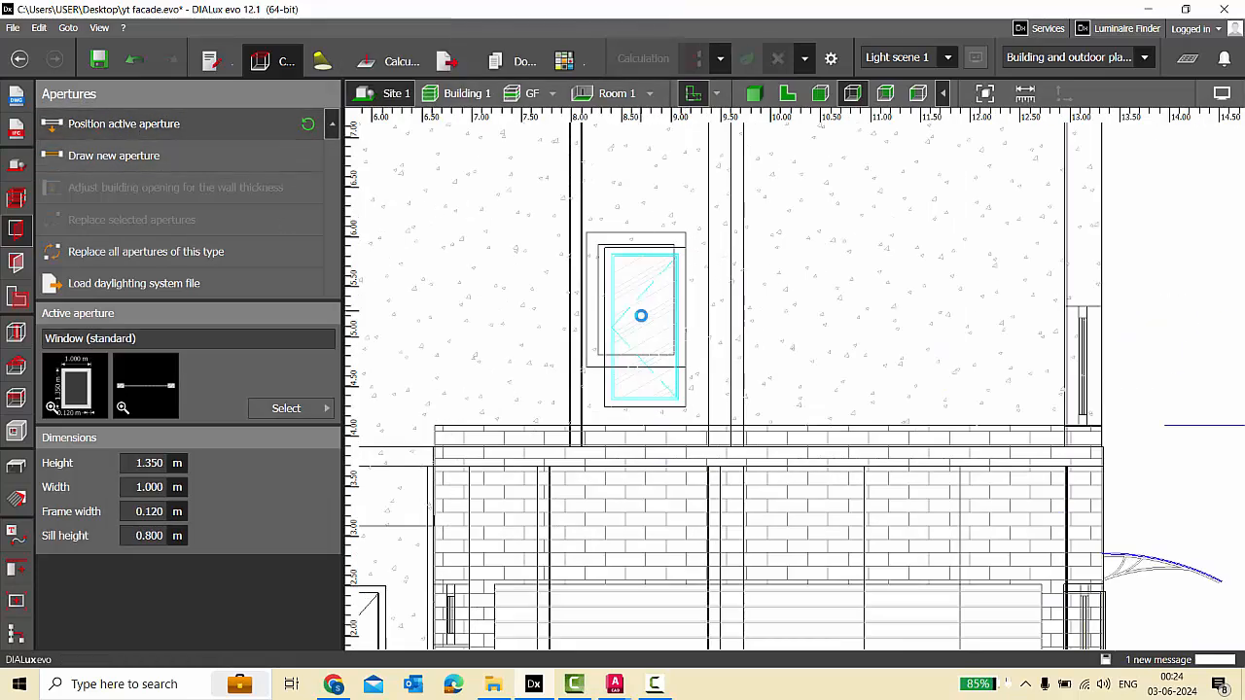
Align the new upper-floor window with the drawn outline and scale it to 0.807 m wide and 1.595 m high.
click(1121, 93)
scroll(706, 240, up, 5)
drag(652, 222, 653, 262)
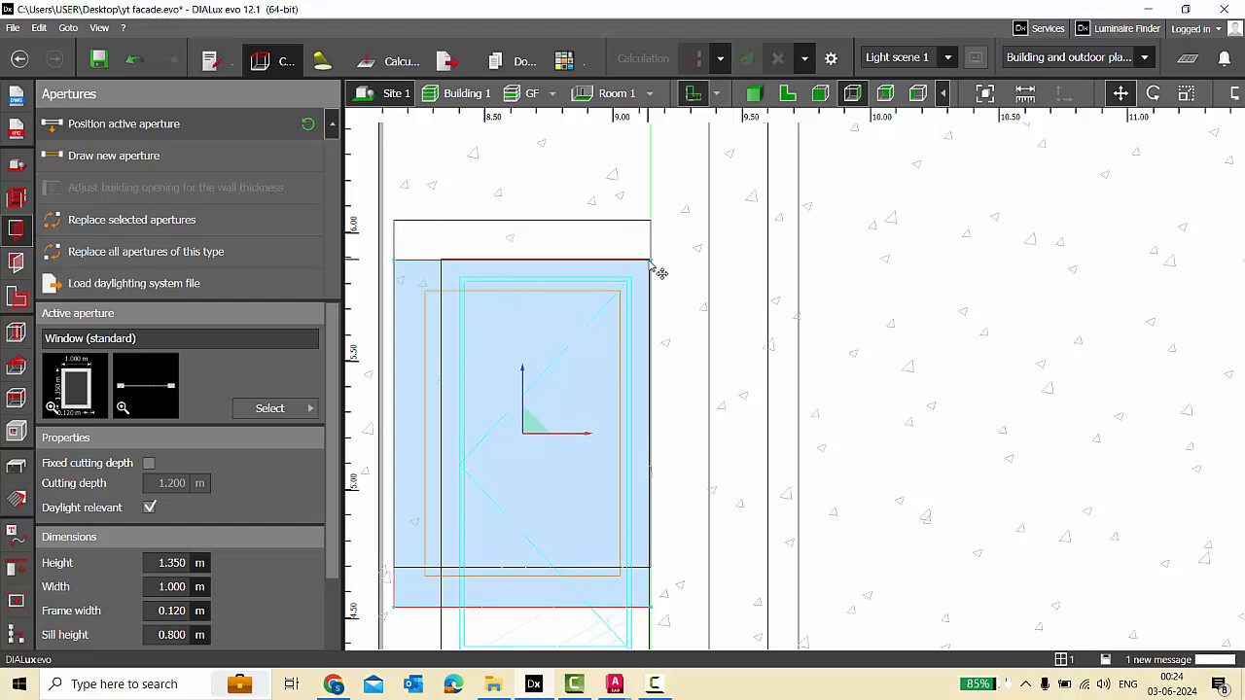
scroll(713, 202, down, 2)
click(1185, 93)
scroll(408, 467, up, 1)
drag(518, 398, 559, 391)
drag(680, 486, 684, 540)
click(753, 430)
scroll(753, 430, down, 2)
scroll(752, 430, down, 1)
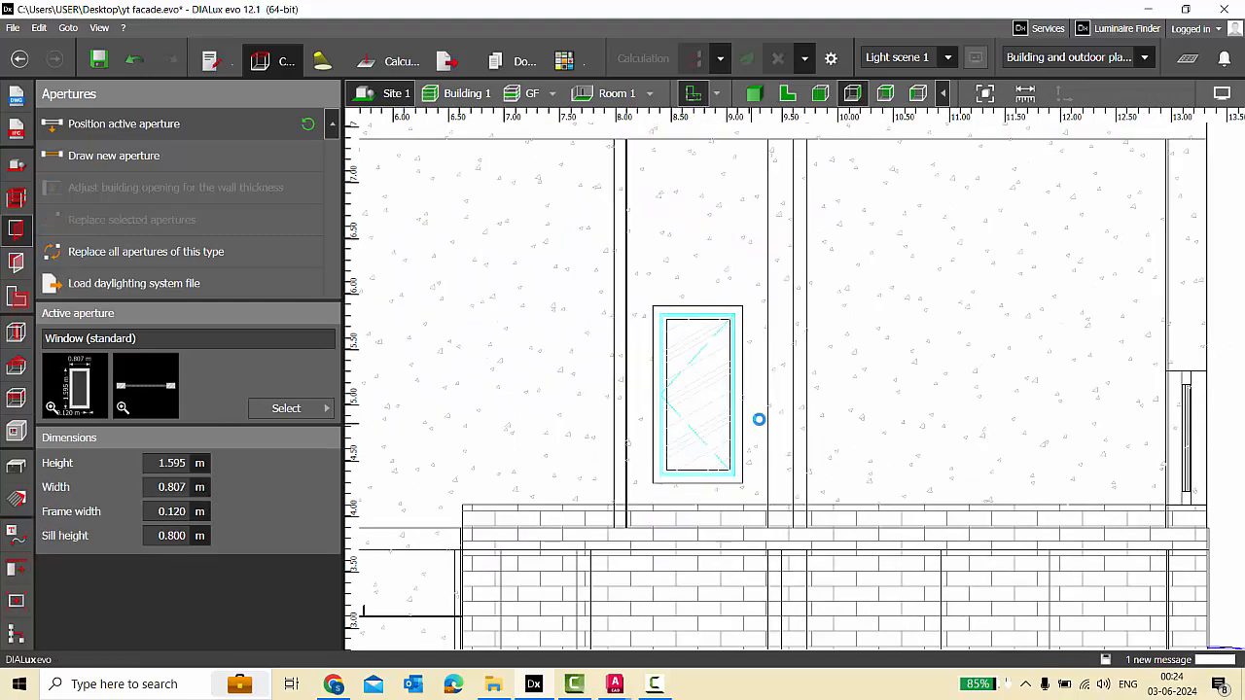
Save the project and show façade A-B with its new door and window in 3D.
scroll(759, 419, down, 6)
key(ctrl+s)
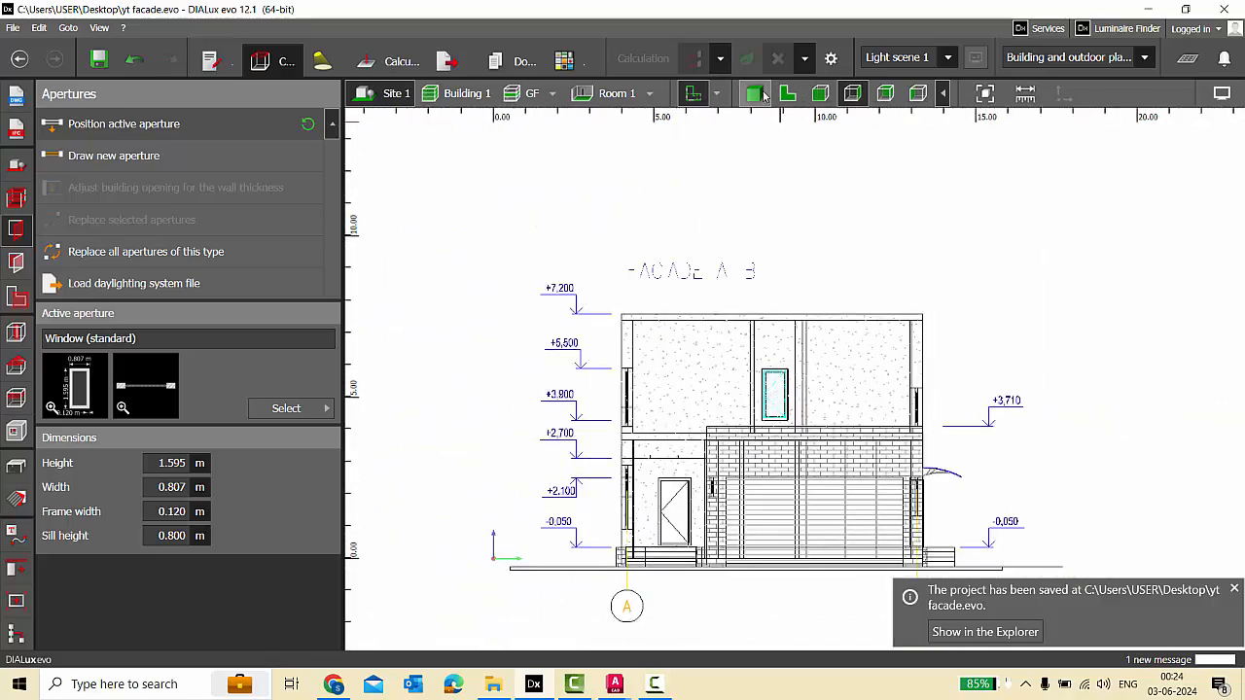
click(762, 95)
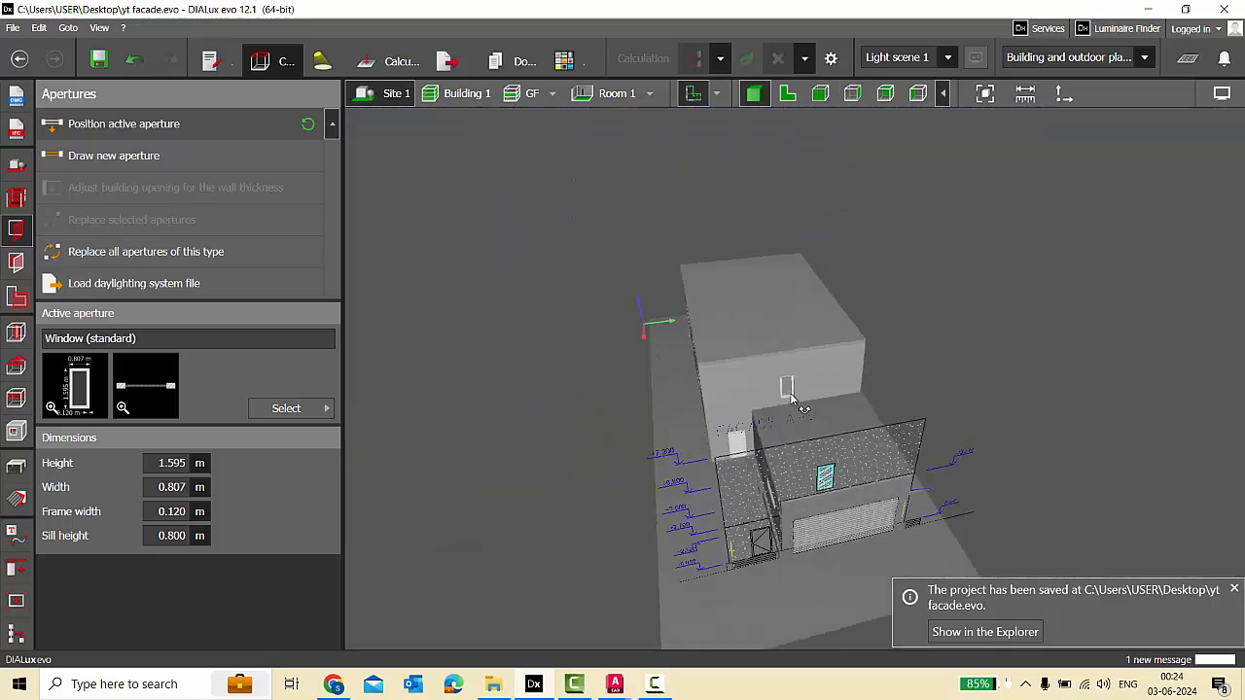
Pick the dark colour material from the frame of an existing window on the long façade.
scroll(901, 423, up, 5)
click(16, 498)
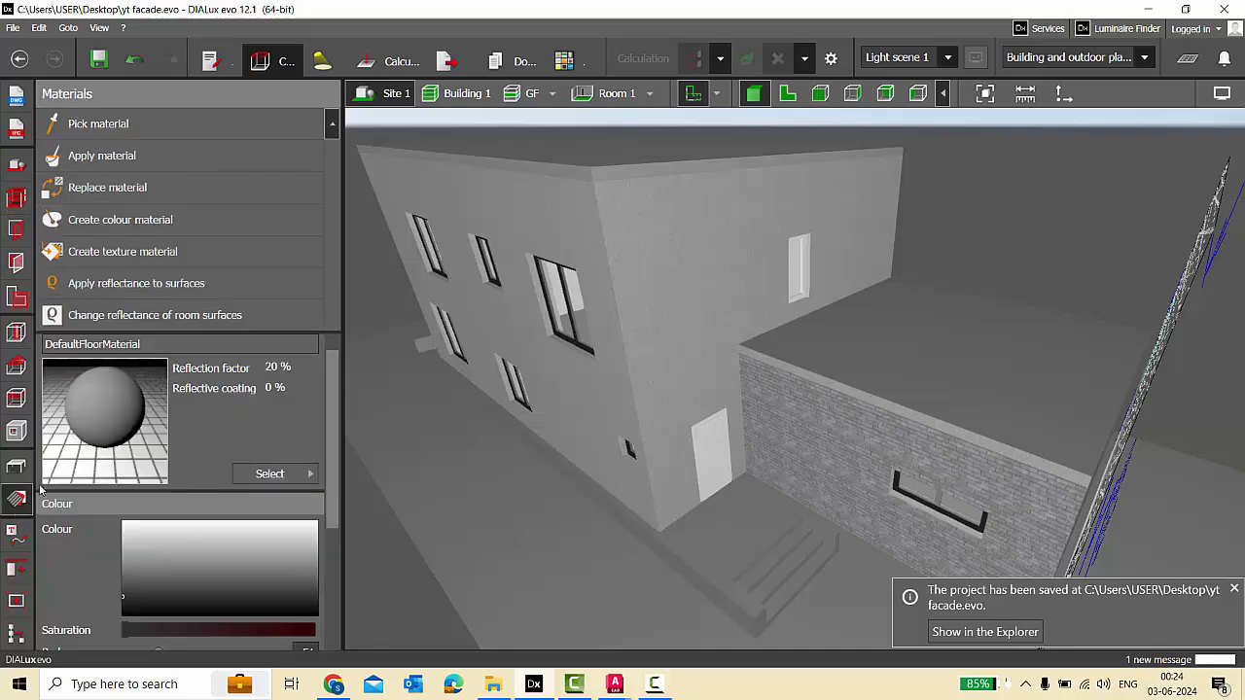
click(231, 212)
scroll(519, 350, up, 8)
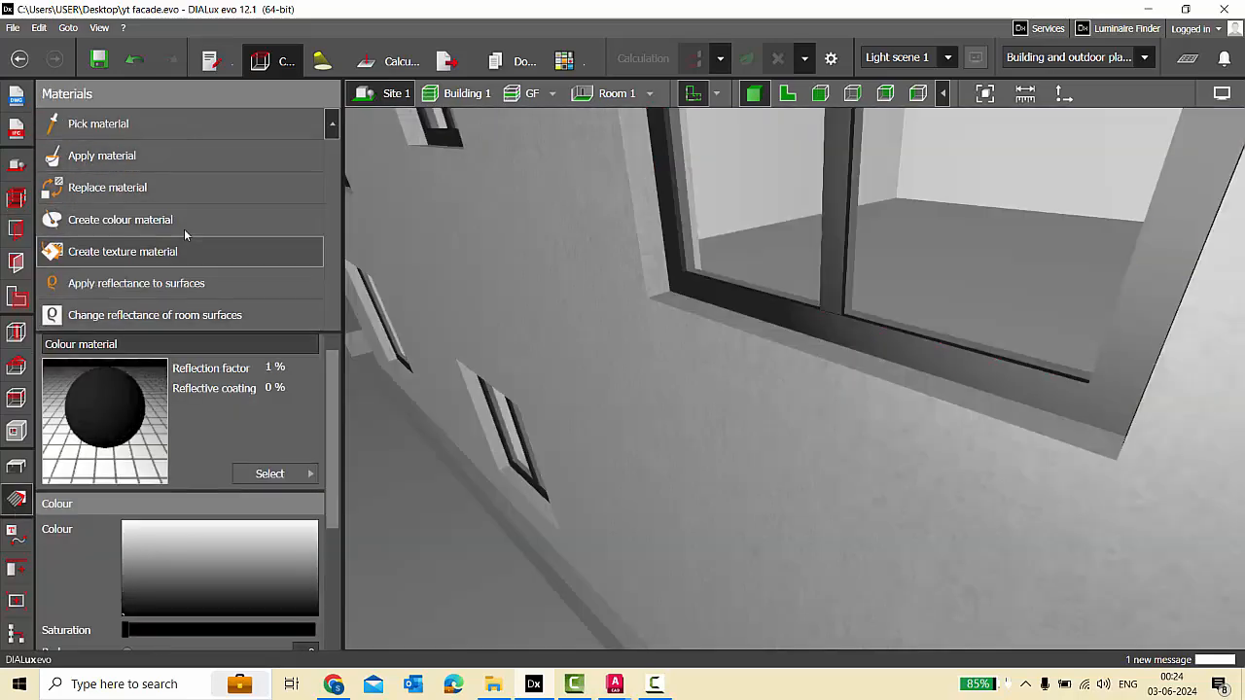
Replace the material of façade A-B's new door and upper-floor window with the picked dark colour, and save the project.
click(107, 186)
scroll(612, 389, down, 5)
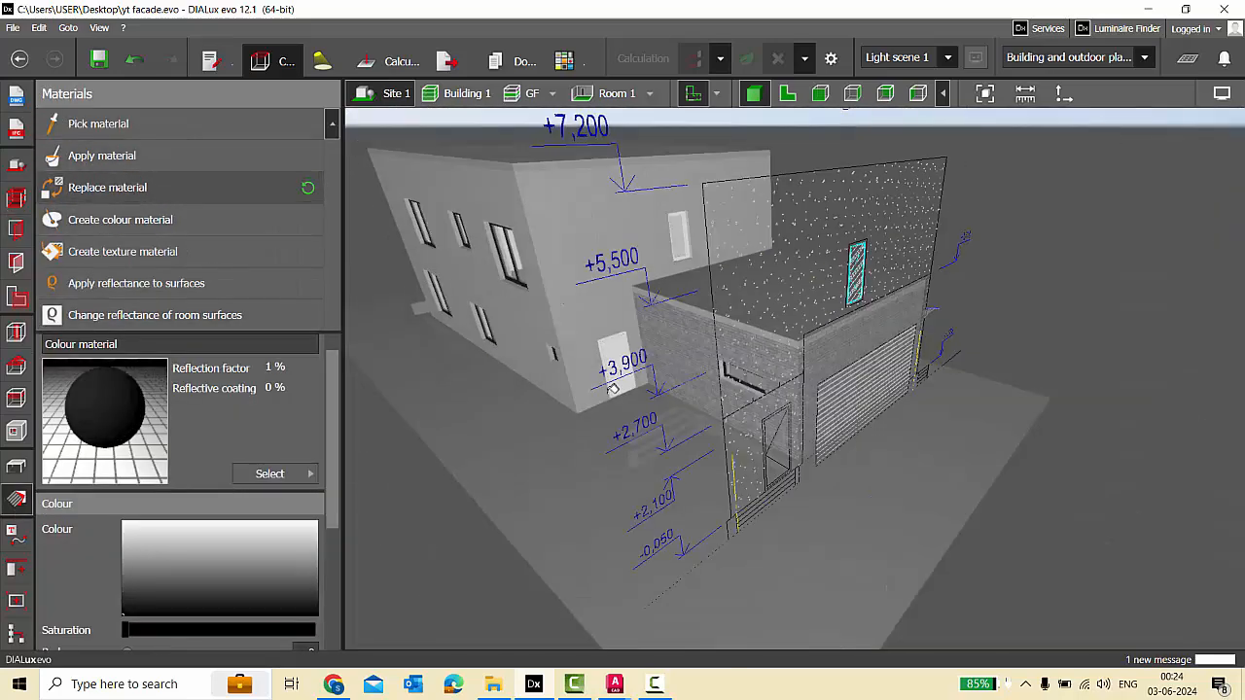
scroll(627, 371, up, 5)
click(626, 371)
scroll(616, 397, down, 4)
scroll(678, 417, up, 4)
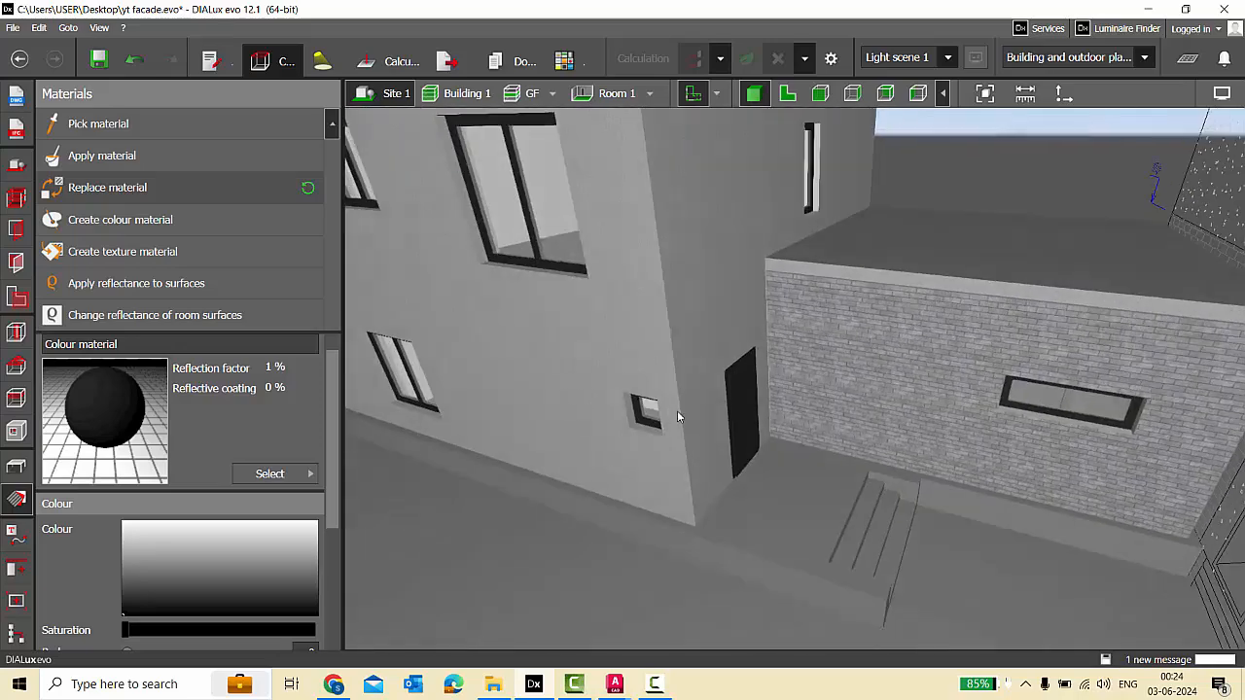
click(10, 459)
scroll(579, 429, down, 5)
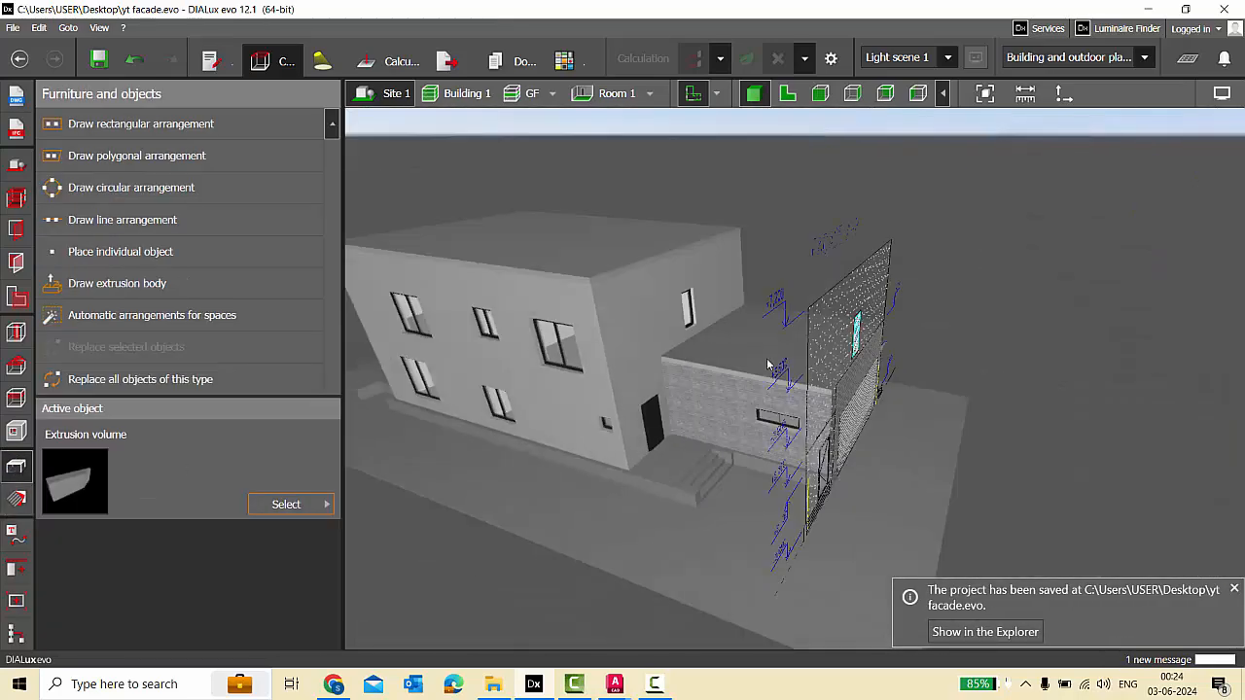
right_drag(769, 360, 879, 346)
scroll(877, 348, up, 3)
Show the first floor (FF) in plan view and hide the ELEVATION 3 plan.
click(788, 93)
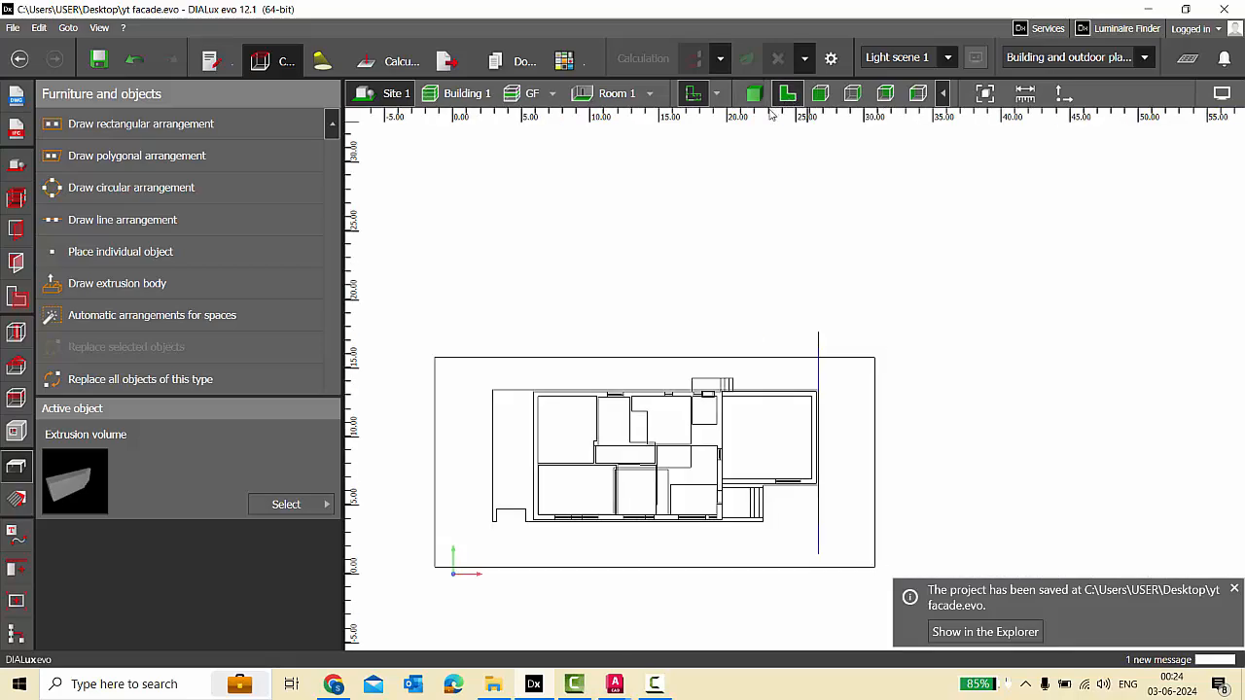
click(551, 93)
click(575, 120)
scroll(506, 268, up, 5)
scroll(506, 280, down, 3)
scroll(1078, 314, up, 3)
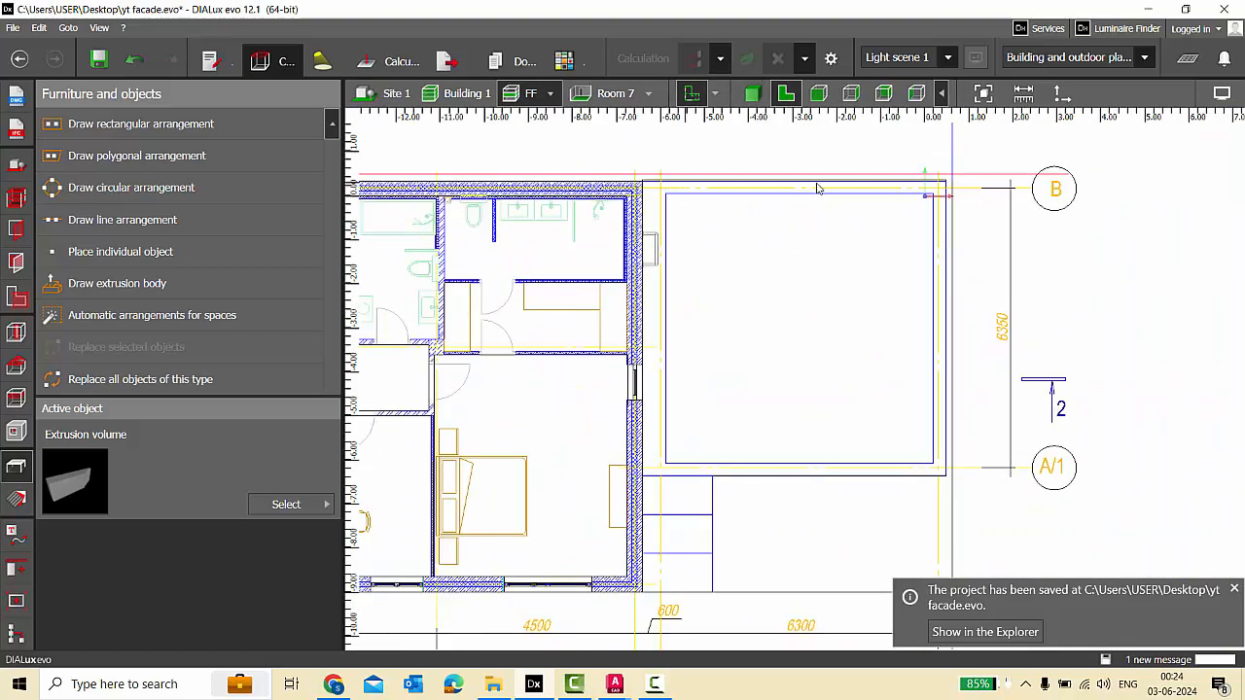
click(717, 92)
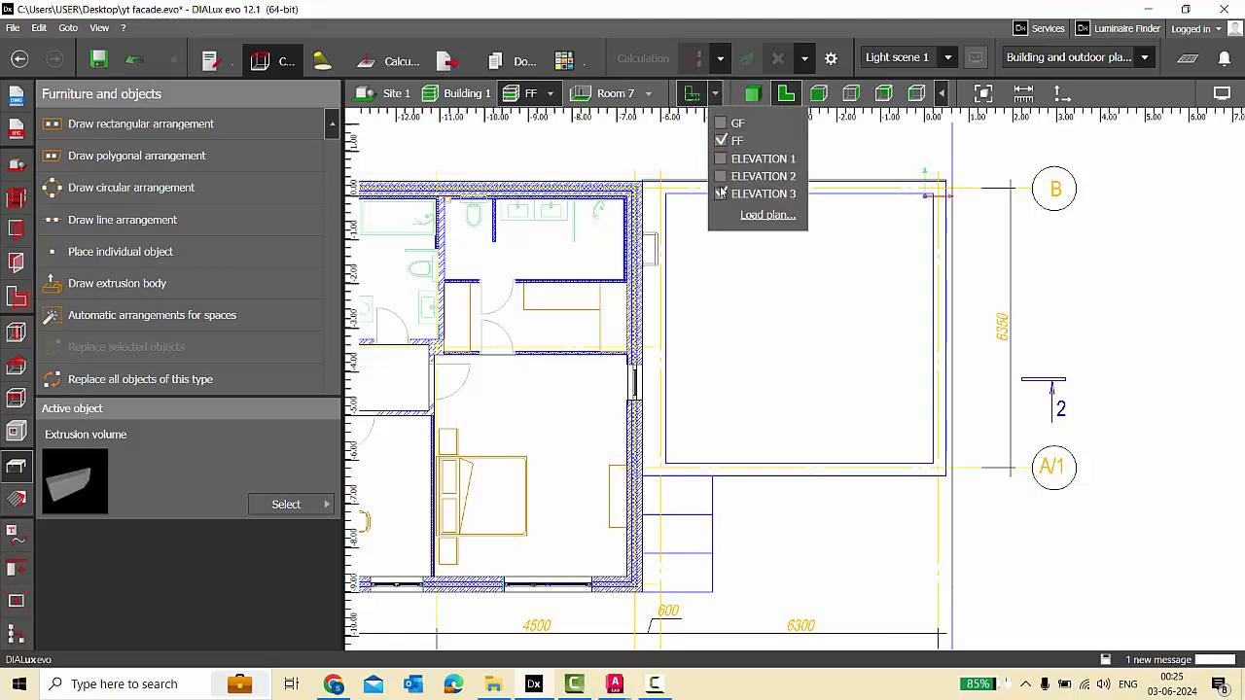
click(719, 194)
click(715, 95)
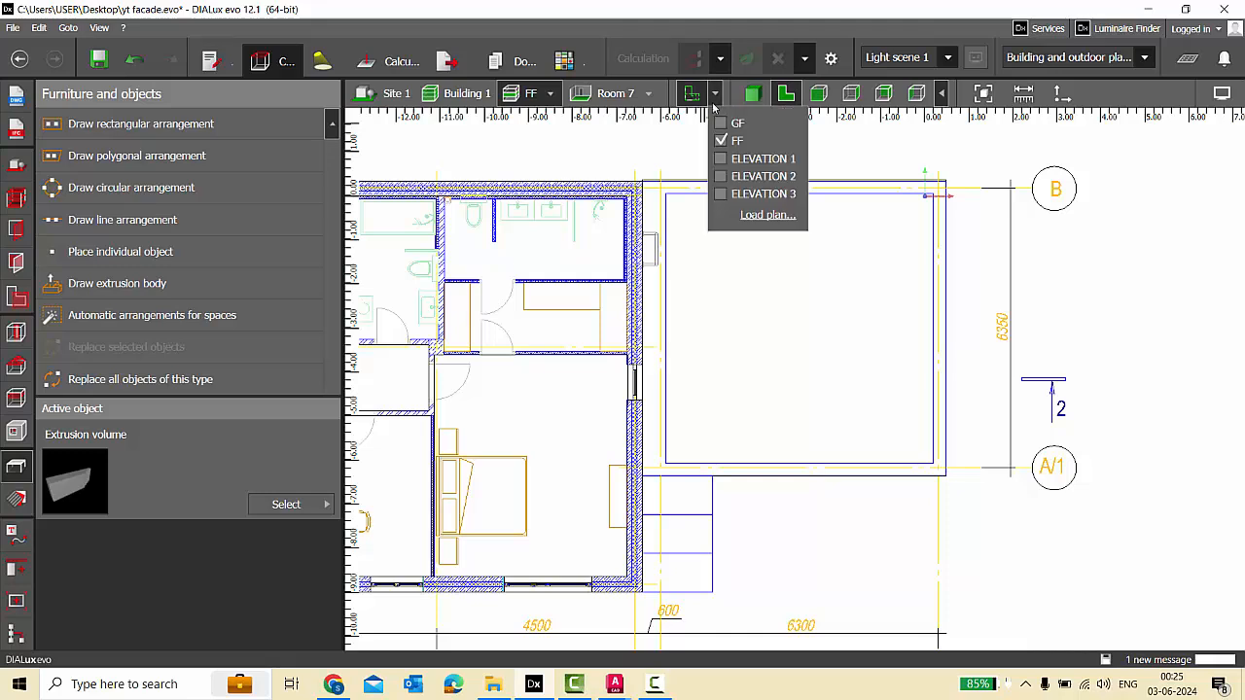
Begin a polygonal rectangular-column element over the garage, tracing the roof's inner edge with sides of 6.090 m and 6.140 m.
click(16, 333)
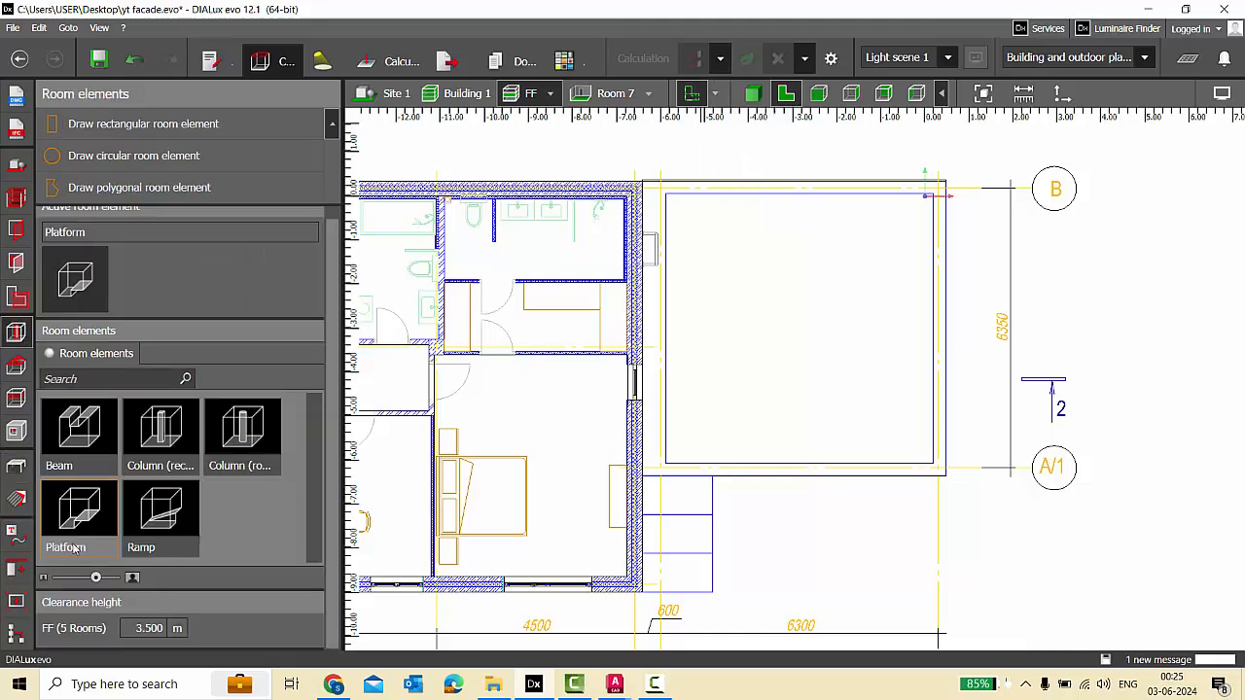
click(161, 447)
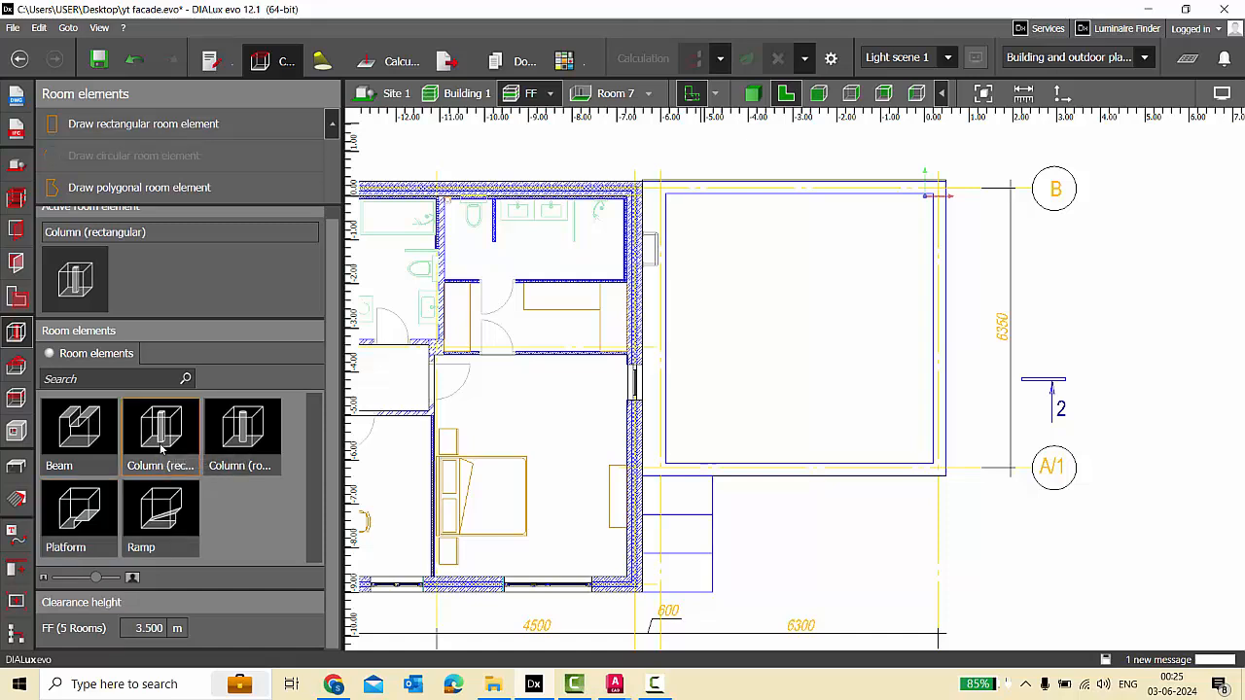
click(126, 195)
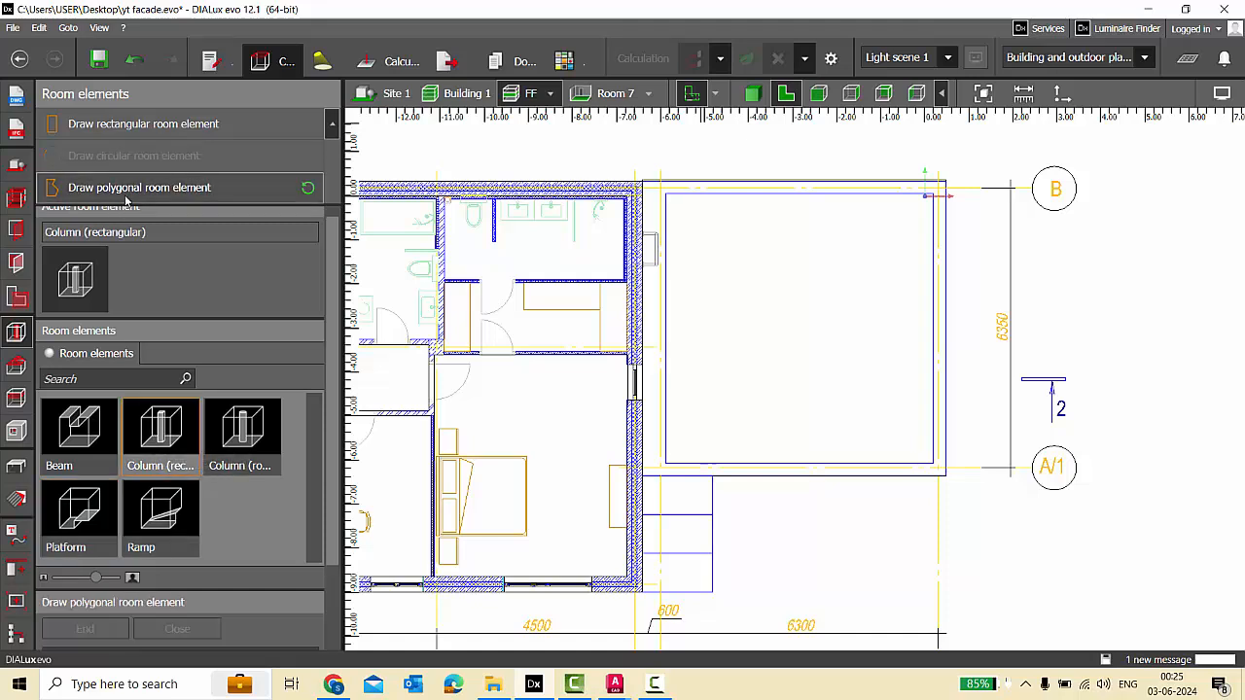
click(666, 194)
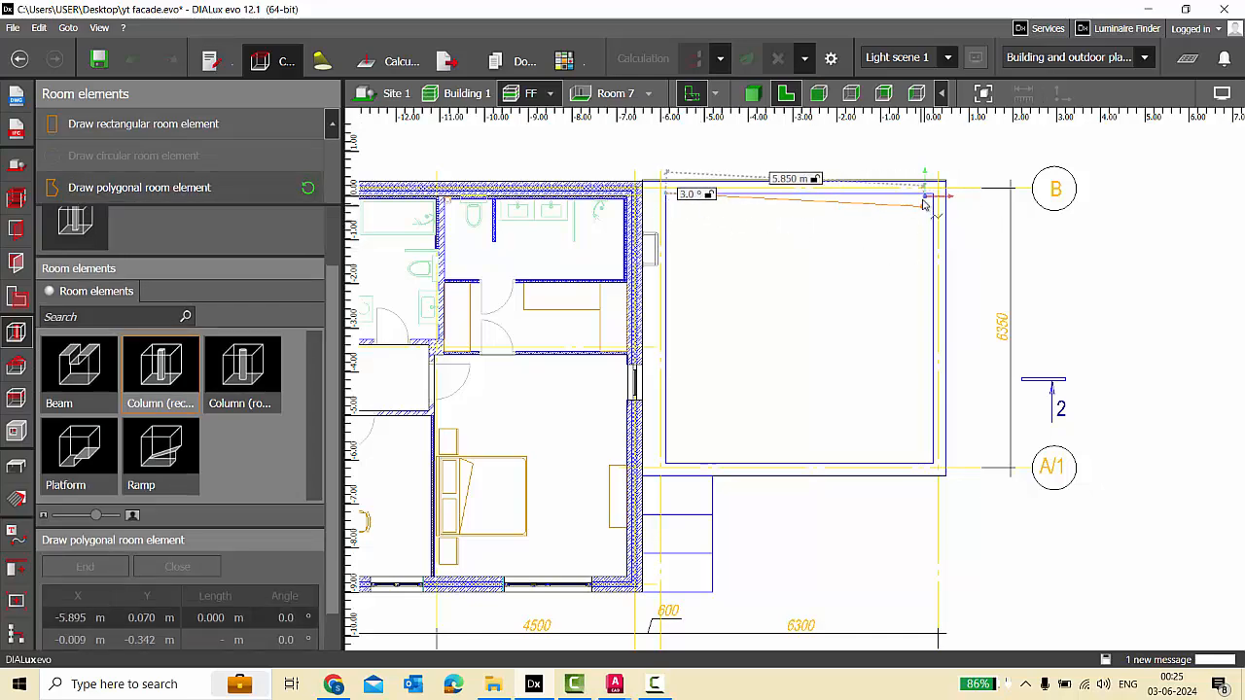
click(934, 194)
click(933, 463)
scroll(646, 471, up, 3)
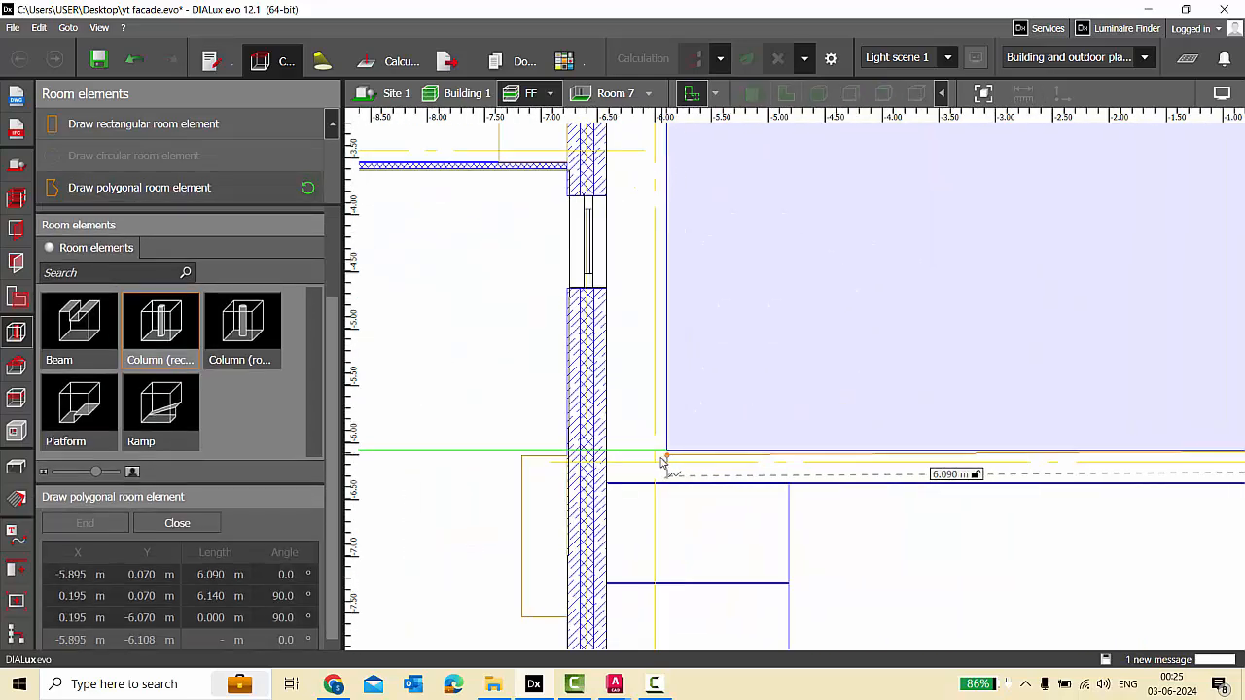
Trace the column outline along the garage roof's outer edge, about 6.900 m by 6.731 m, and close it into a U-shaped parapet.
click(641, 463)
click(608, 486)
scroll(722, 467, down, 3)
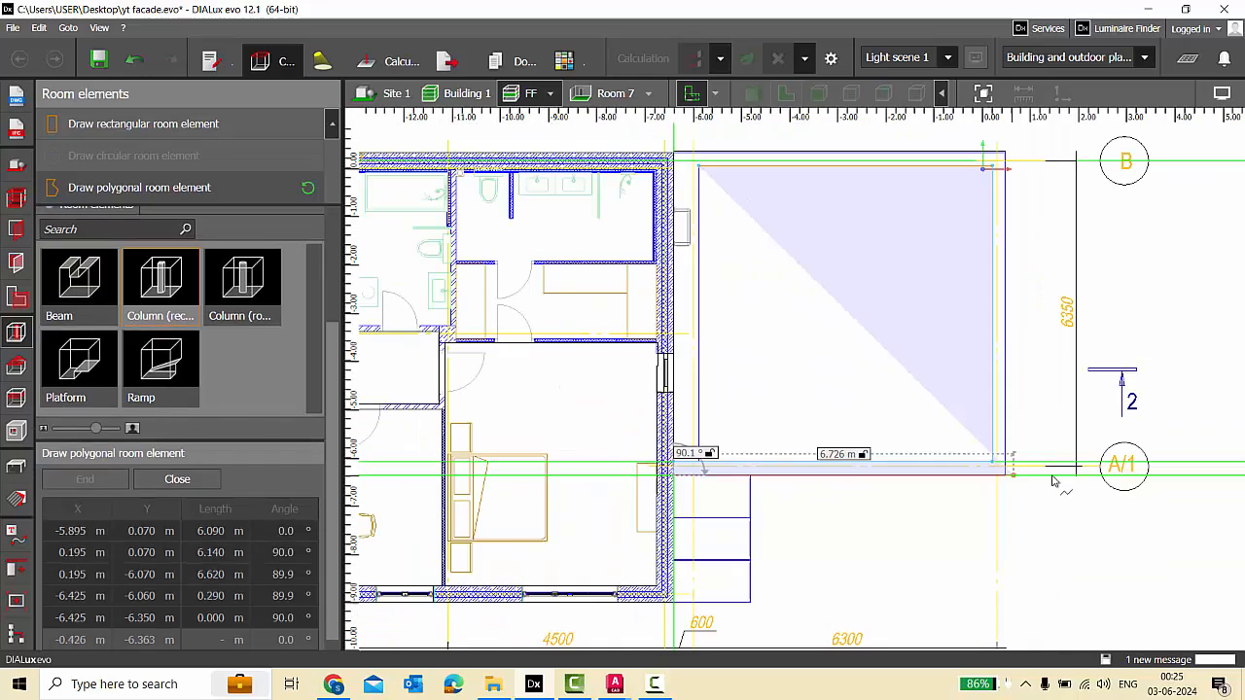
scroll(1054, 477, up, 1)
click(989, 474)
scroll(860, 490, down, 2)
scroll(918, 201, up, 2)
click(948, 270)
scroll(450, 280, up, 4)
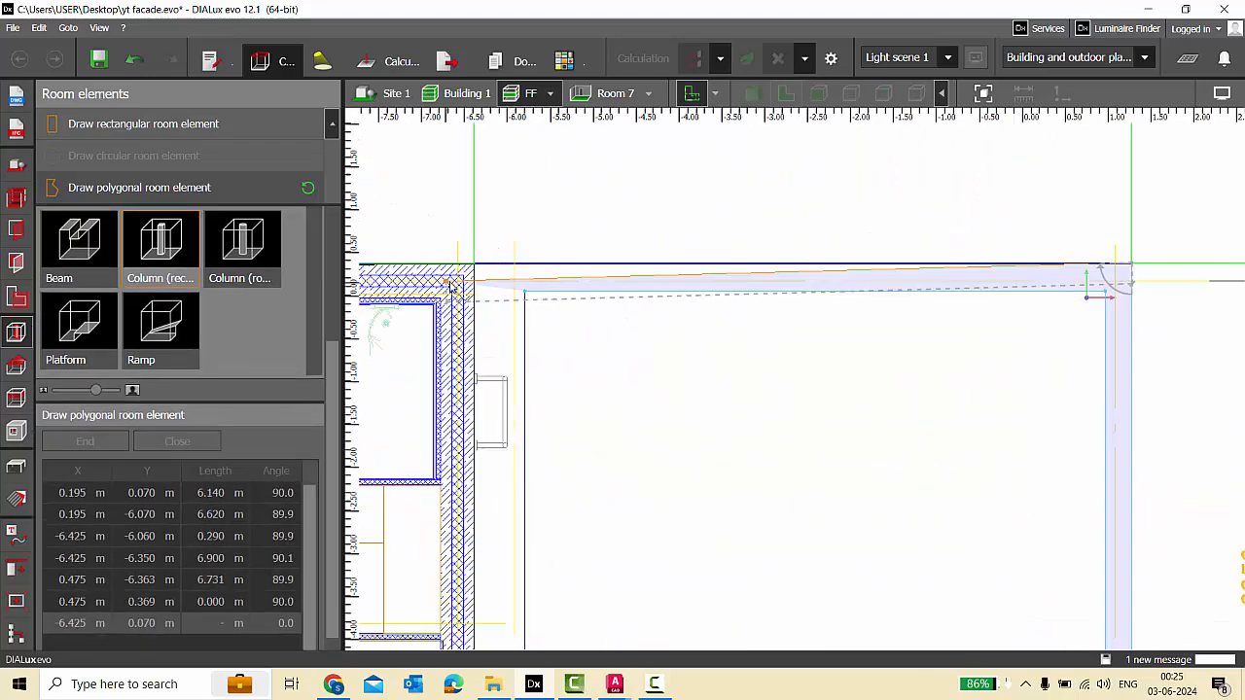
click(477, 265)
scroll(478, 298, up, 5)
click(475, 291)
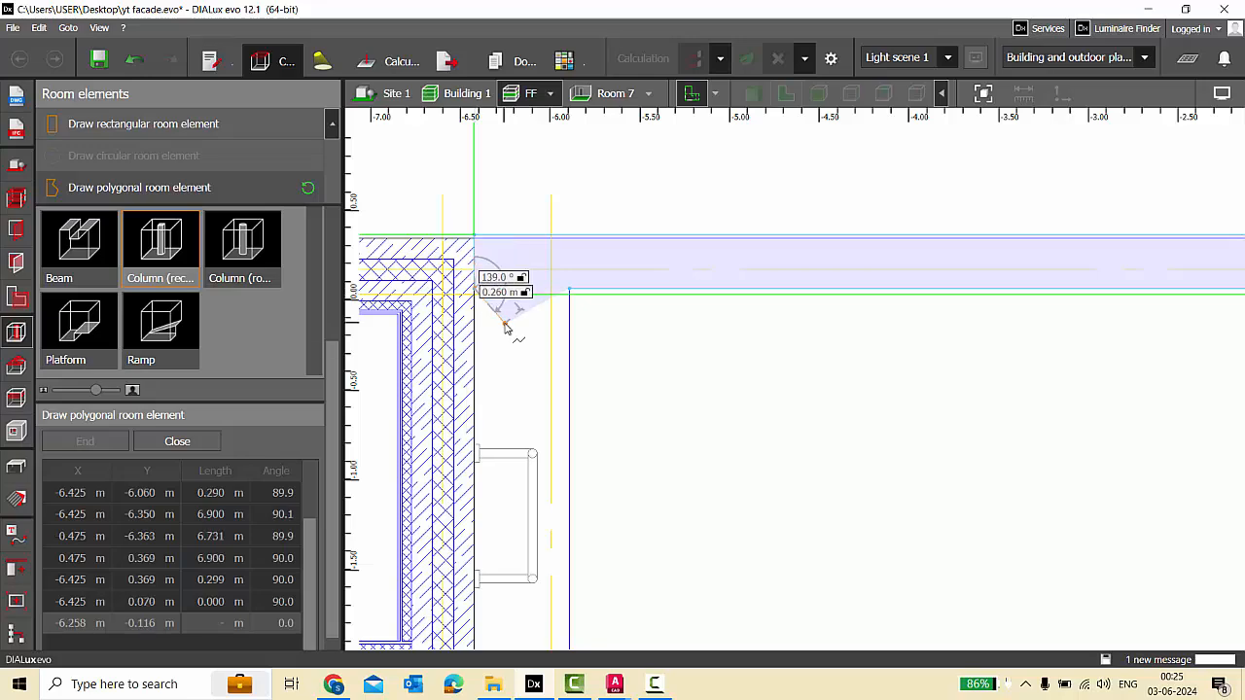
right_click(505, 325)
click(543, 336)
Move the new parapet column up in the site's façade A-B elevation view to a base height of 3.900 m.
scroll(566, 365, down, 2)
click(756, 96)
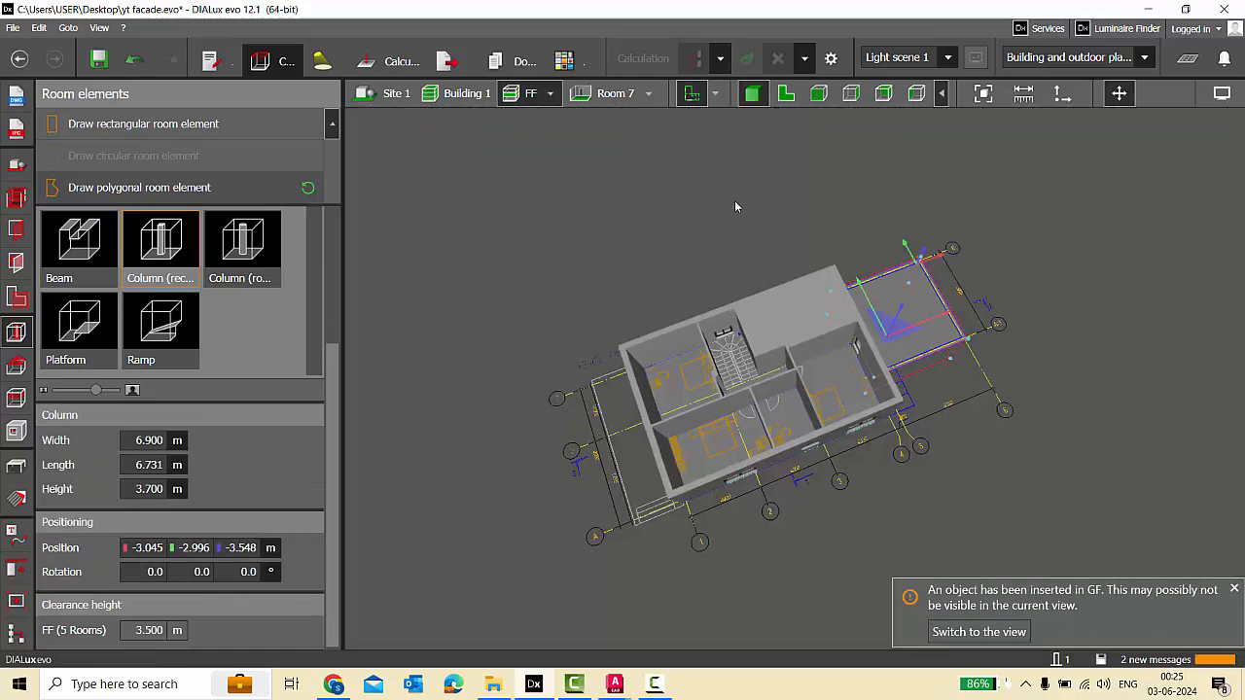
click(395, 94)
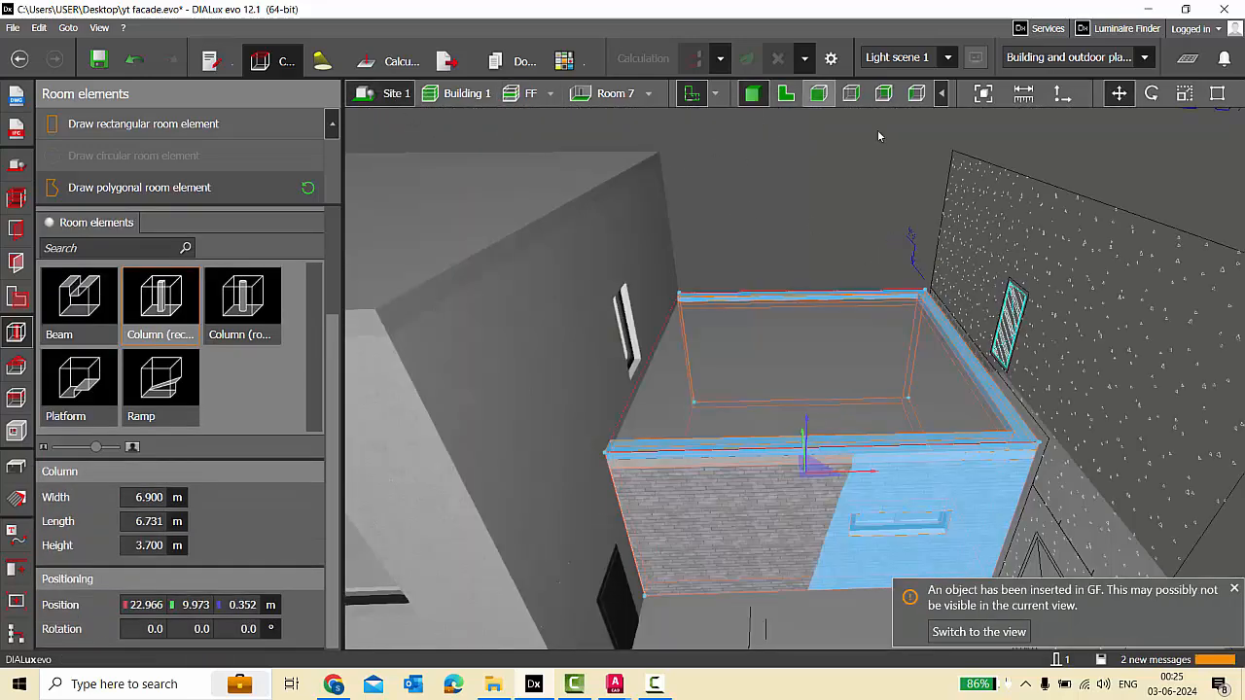
right_drag(879, 137, 806, 223)
scroll(633, 251, up, 3)
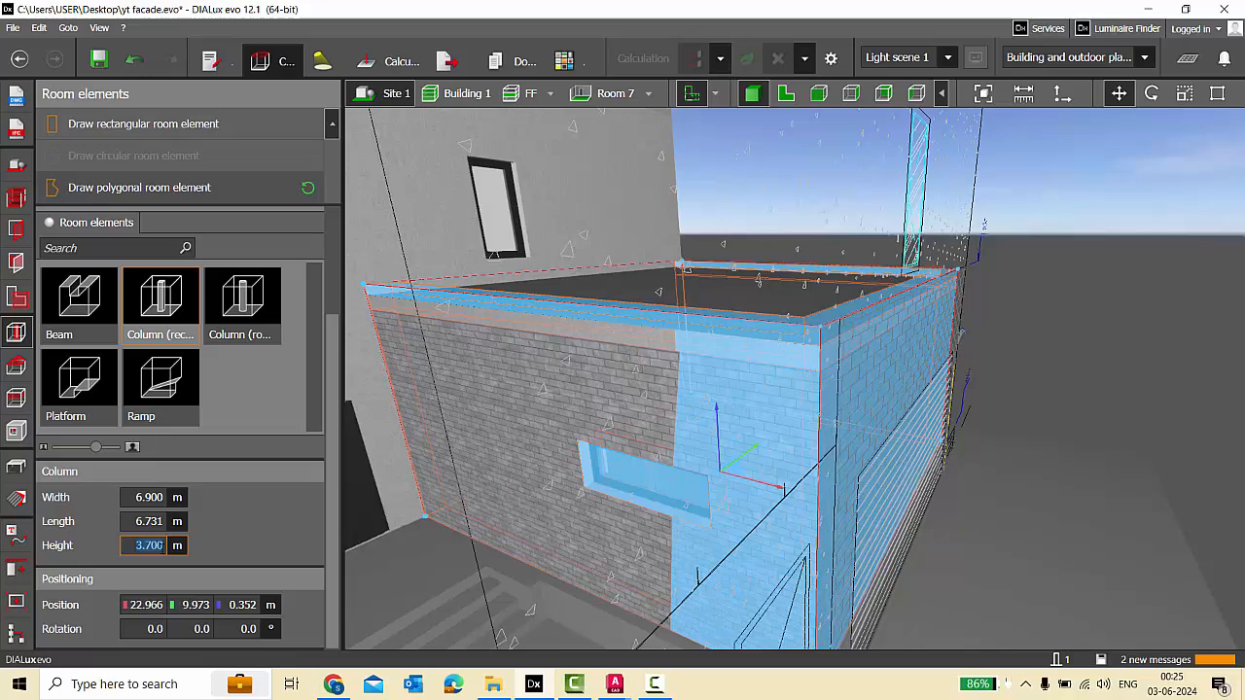
click(851, 94)
scroll(757, 491, up, 3)
drag(761, 513, 764, 234)
scroll(717, 333, down, 3)
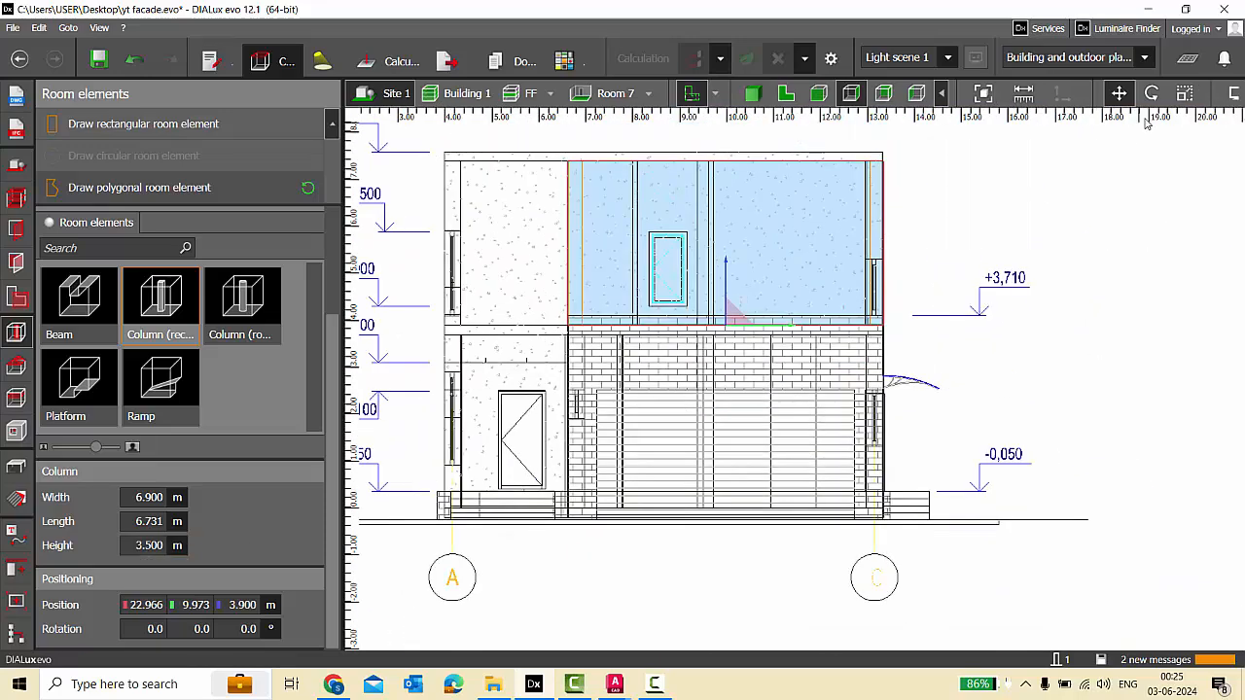
Scale the parapet's height down to 0.211 m to match the drawn top edge, and show it in 3D.
scroll(672, 200, up, 3)
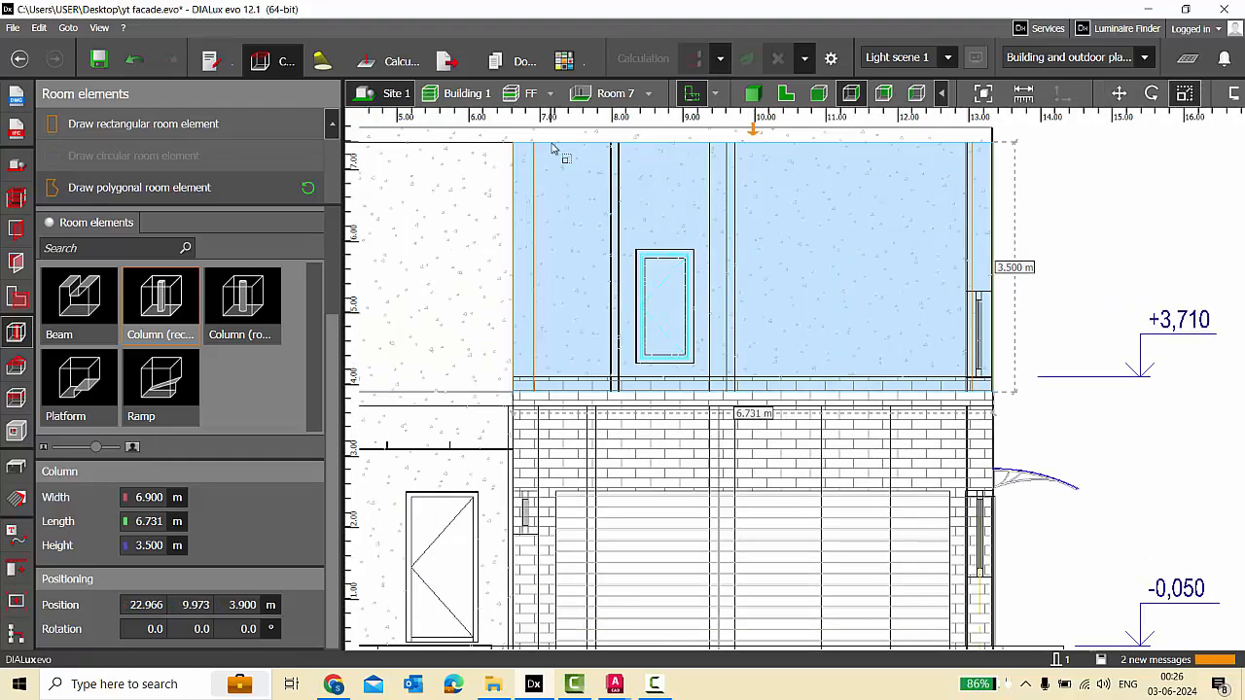
drag(753, 129, 748, 356)
scroll(520, 380, up, 5)
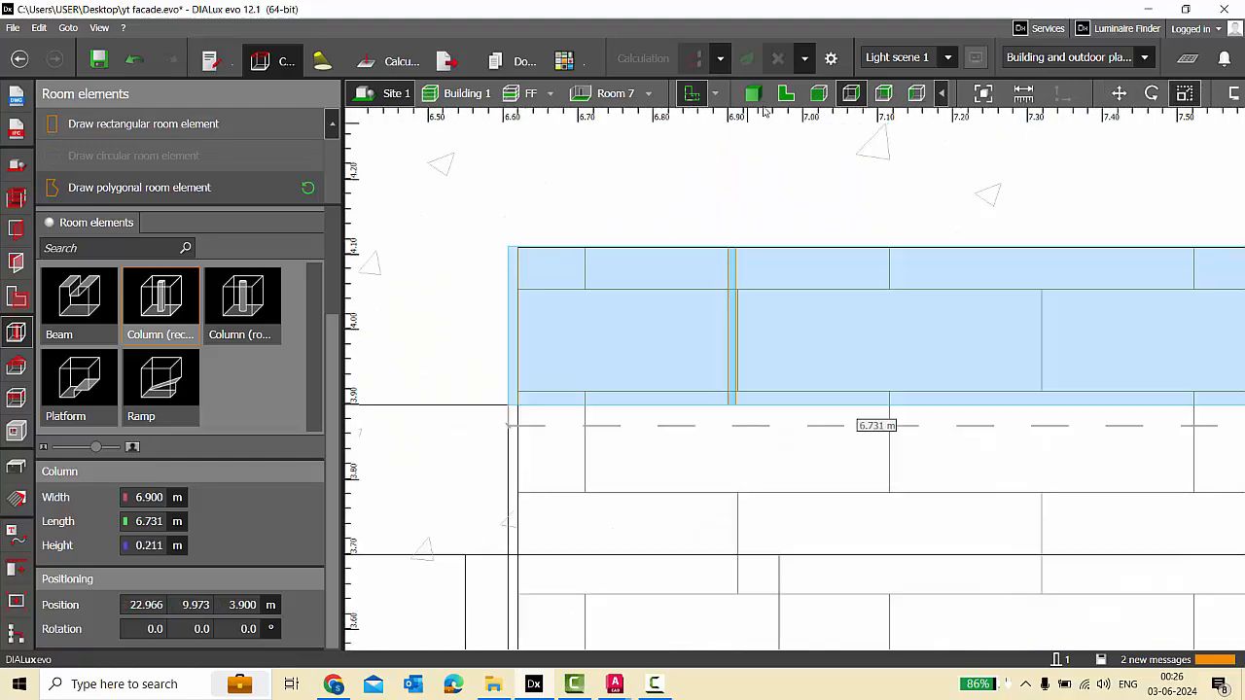
click(752, 93)
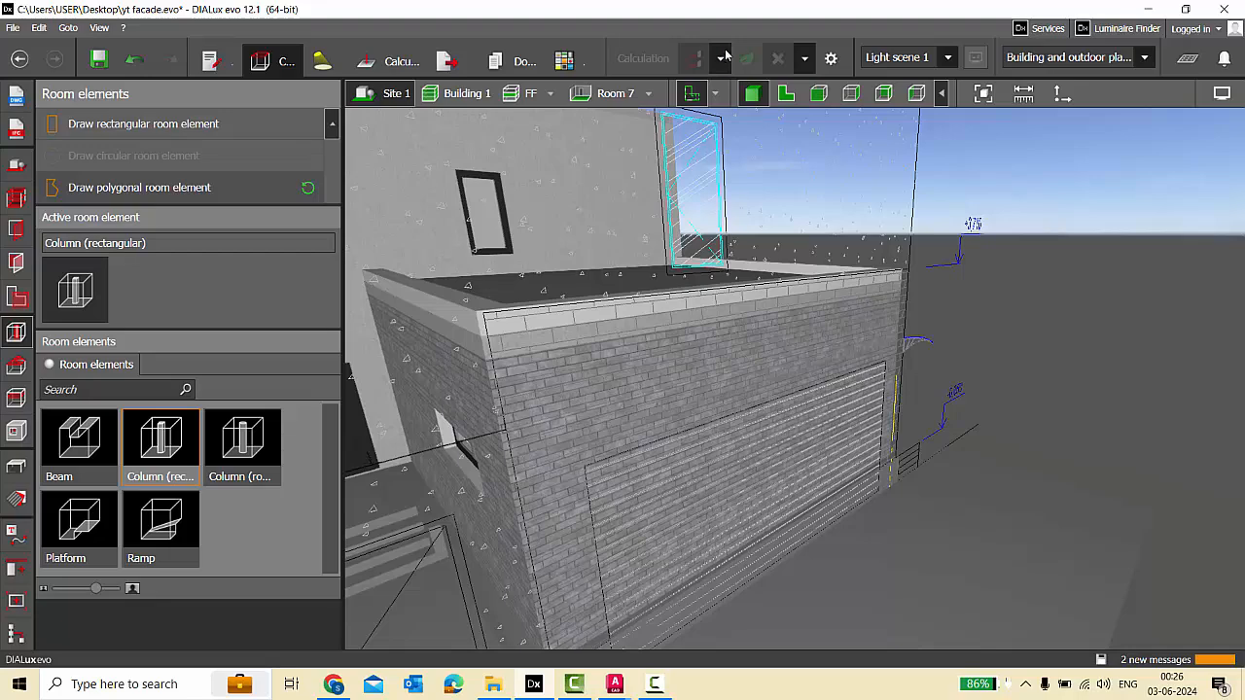
Hide the plans and pick the brick texture material from the garage wall.
click(690, 95)
scroll(686, 319, down, 5)
right_drag(686, 319, 577, 258)
scroll(578, 258, up, 5)
click(18, 501)
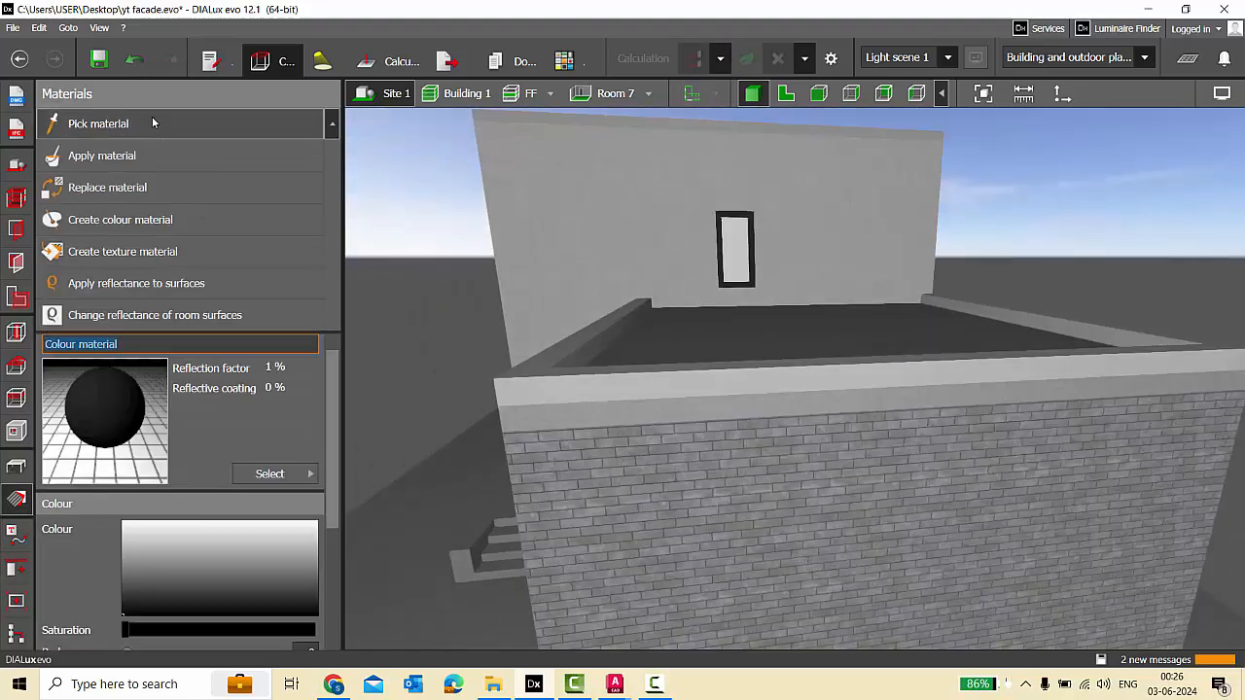
click(581, 507)
scroll(581, 507, down, 5)
right_drag(438, 487, 567, 490)
scroll(710, 428, up, 5)
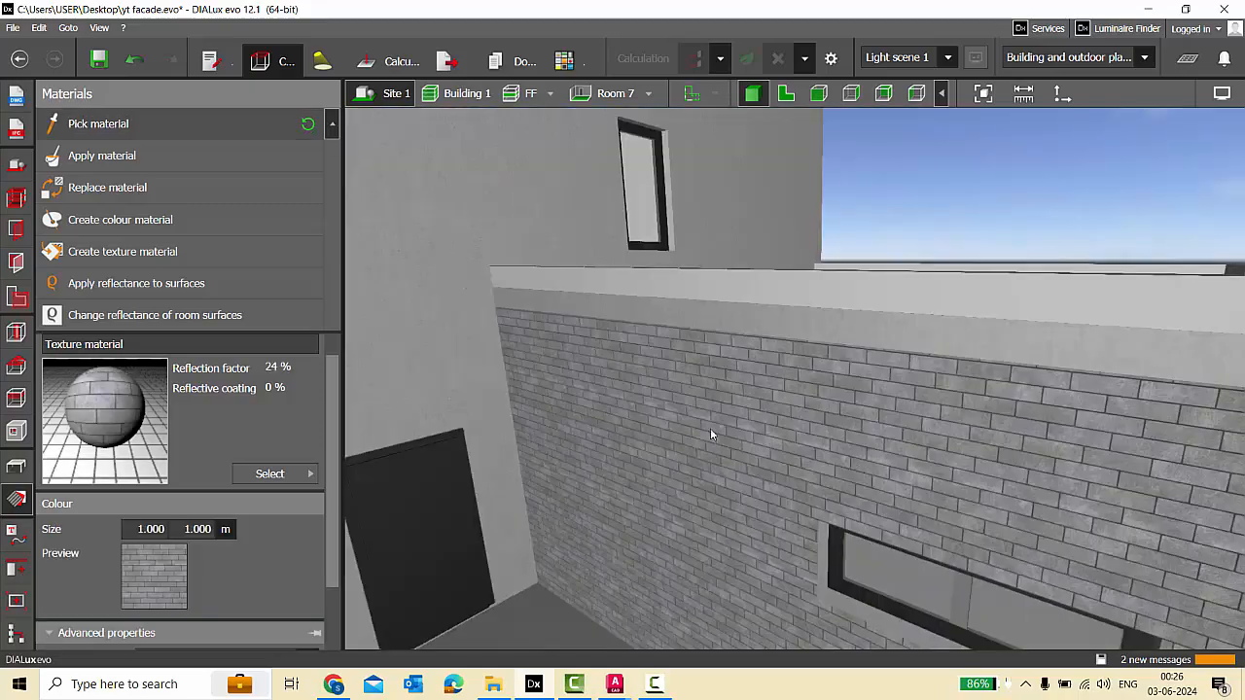
Replace the parapet's material with the picked brick texture and apply it to the plain band below the parapet.
click(146, 191)
click(673, 280)
scroll(622, 336, down, 4)
right_drag(623, 338, 776, 423)
scroll(738, 342, up, 3)
click(116, 158)
click(688, 341)
click(718, 329)
scroll(718, 329, down, 5)
scroll(775, 425, up, 3)
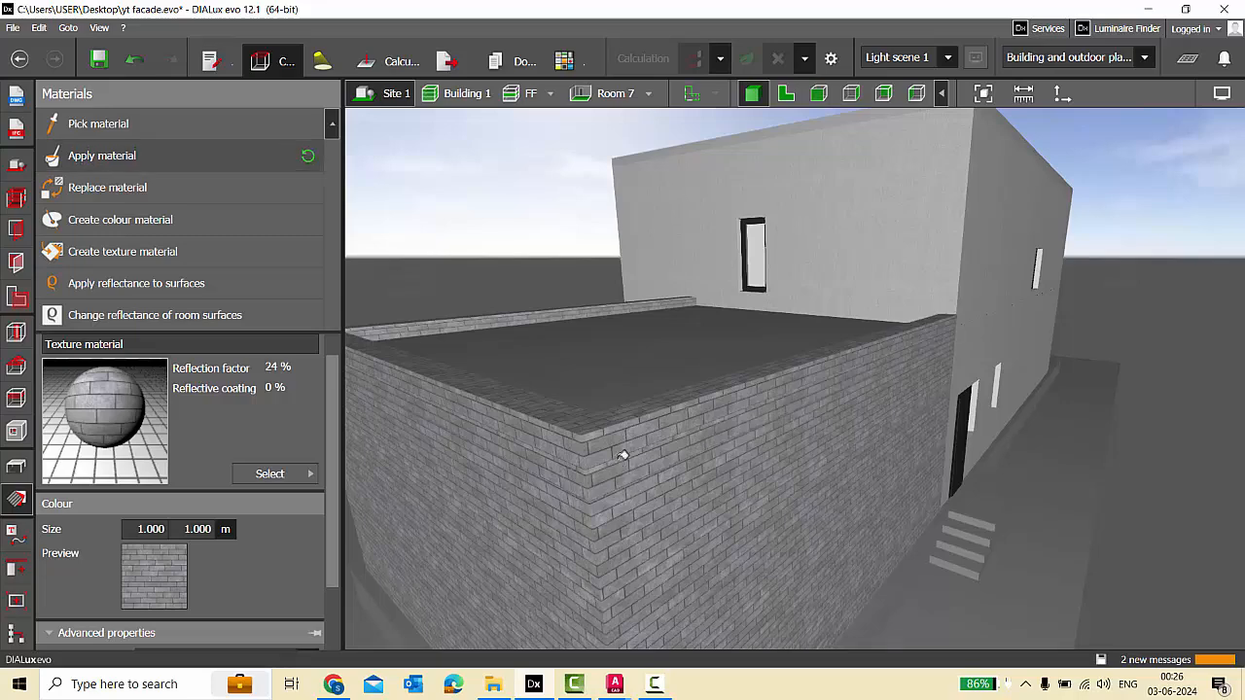
Check the brick-clad garage from the entrance side in 3D and save the project.
right_drag(642, 433, 467, 438)
click(16, 467)
scroll(853, 399, down, 4)
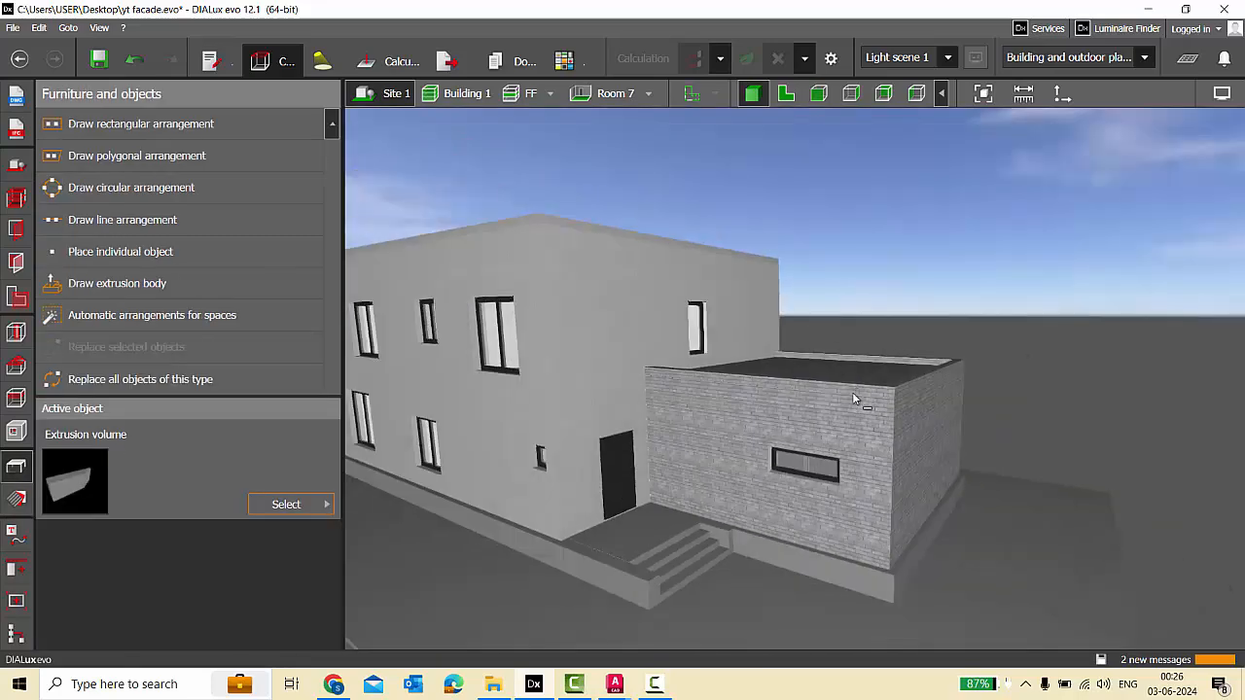
scroll(854, 397, down, 4)
scroll(802, 455, up, 2)
right_drag(803, 455, 717, 146)
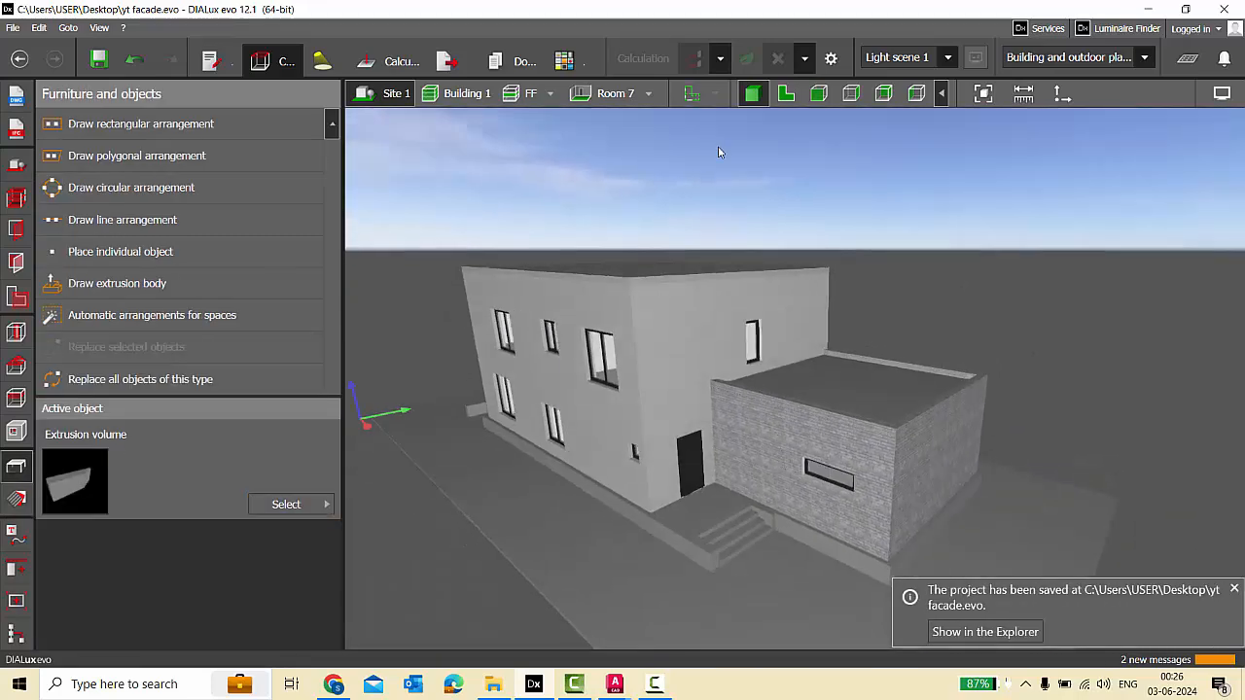
Display the plans again in the site's plan view and save the project.
click(692, 94)
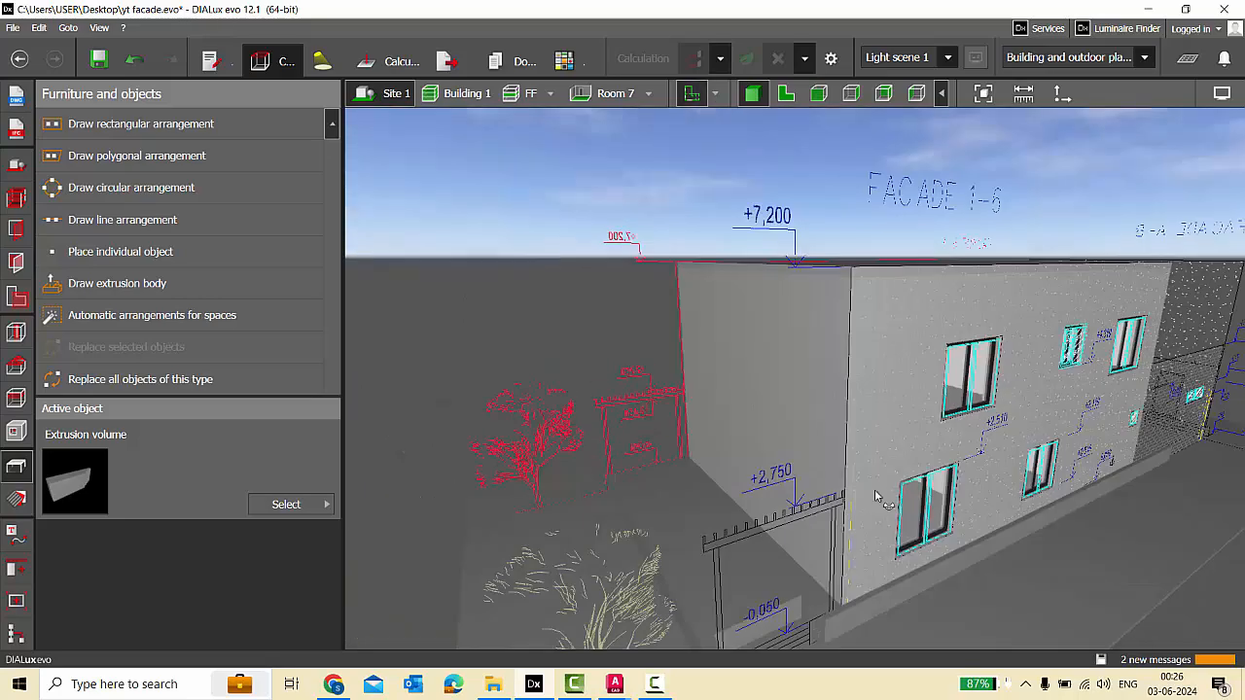
right_drag(878, 495, 950, 484)
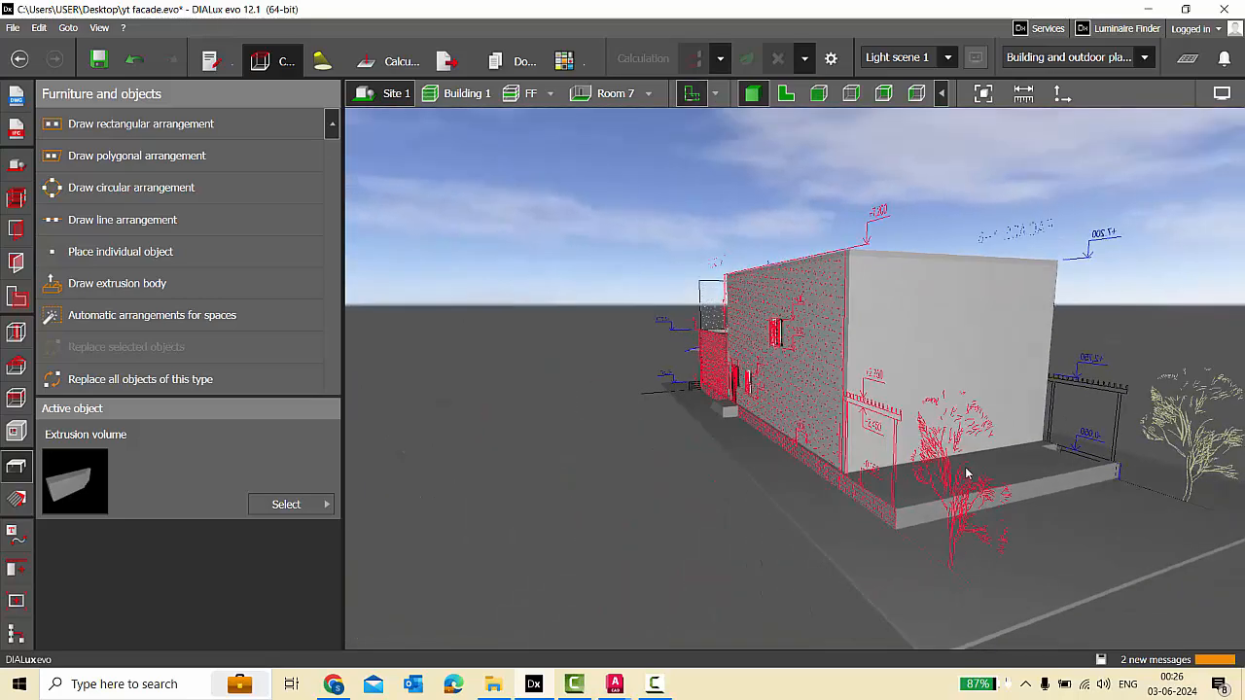
click(786, 94)
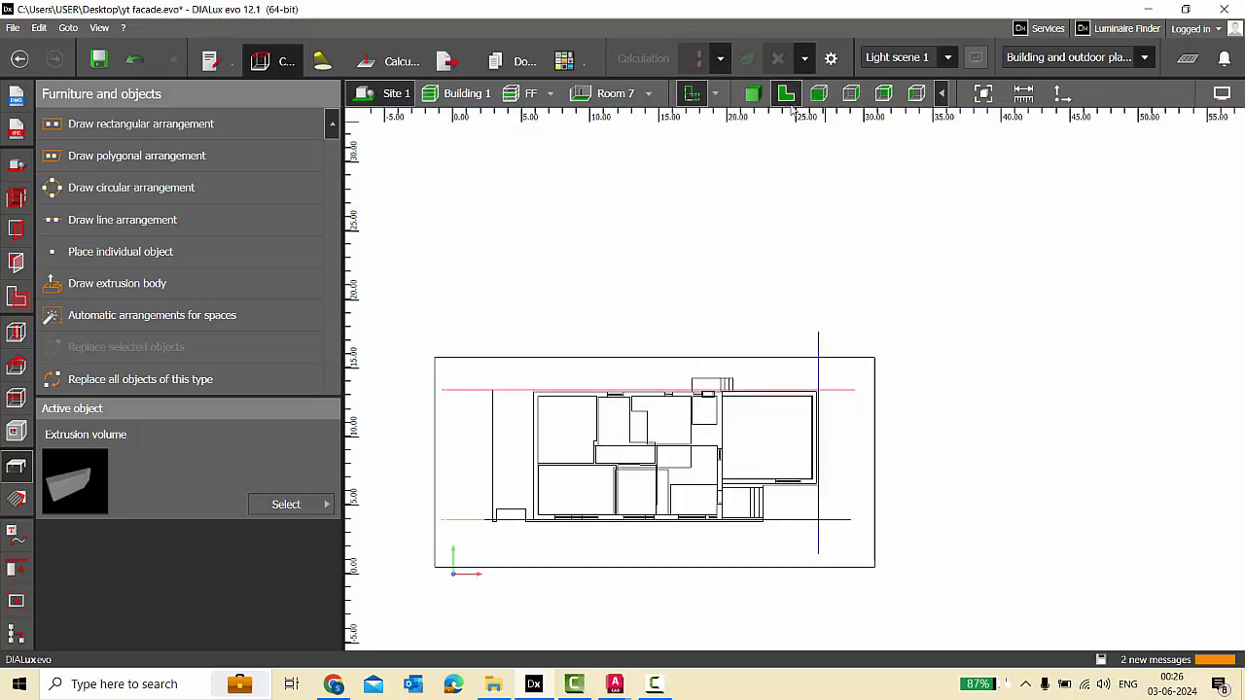
scroll(840, 257, down, 2)
Load the ELEVATION 4 drawing as a new plan.
click(15, 94)
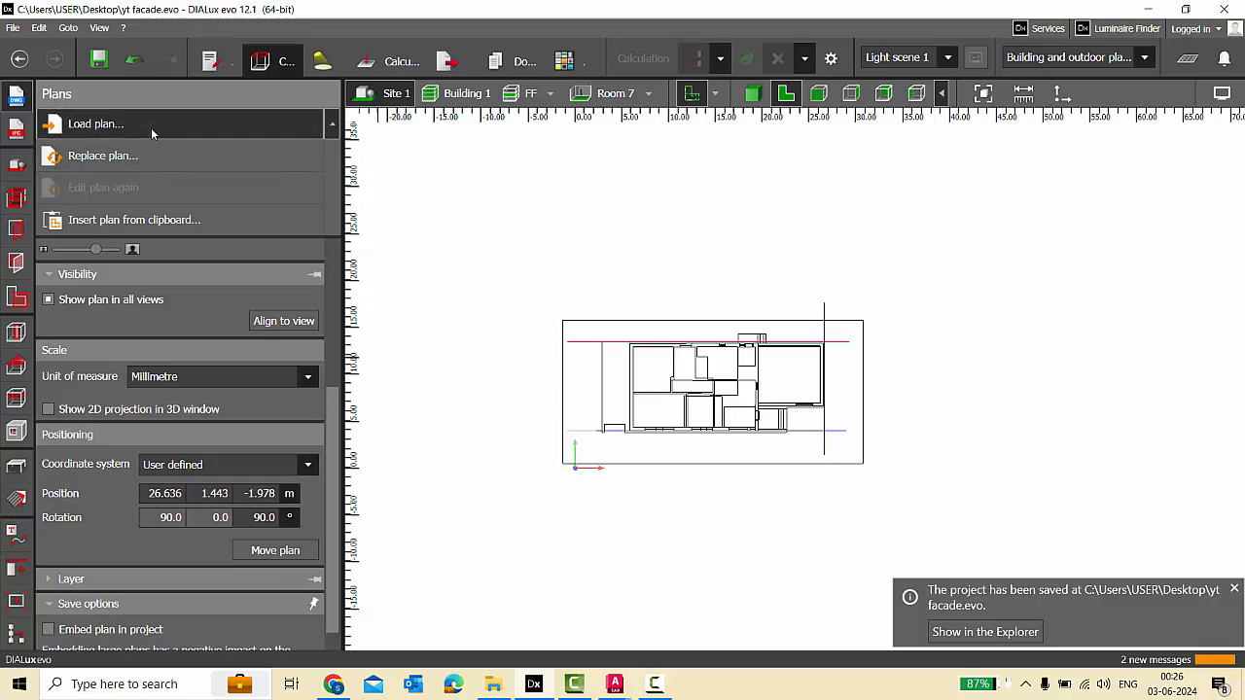
click(155, 127)
click(627, 424)
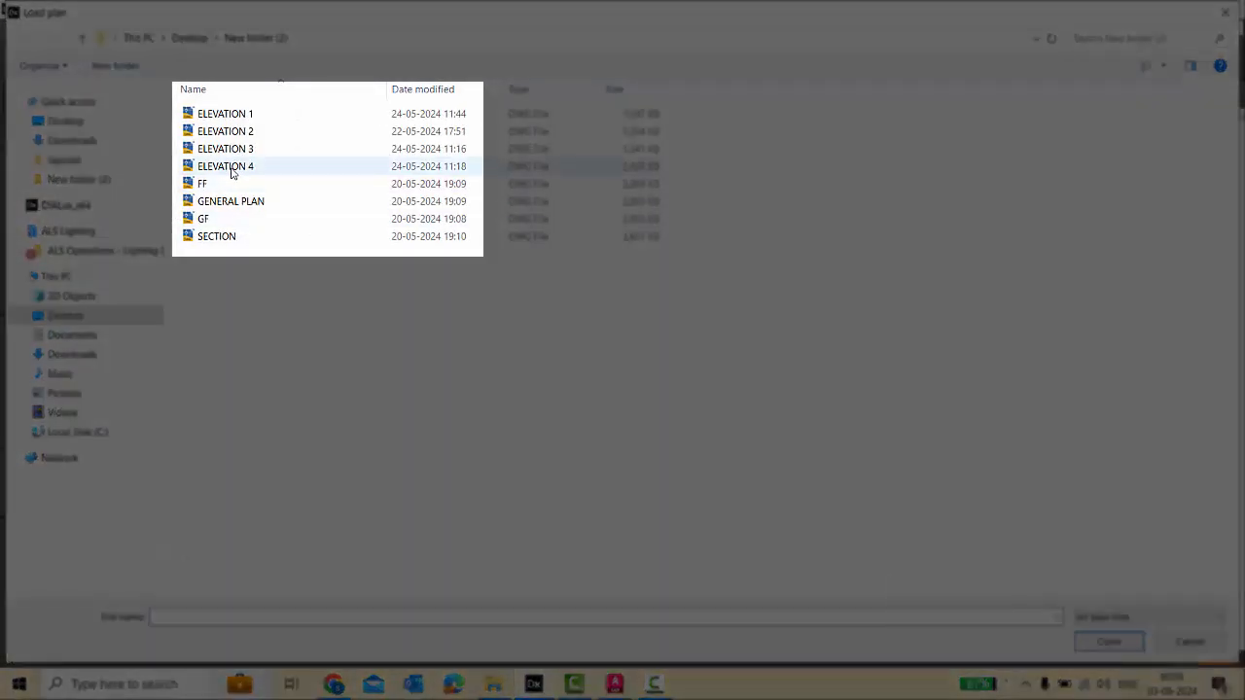
double_click(246, 172)
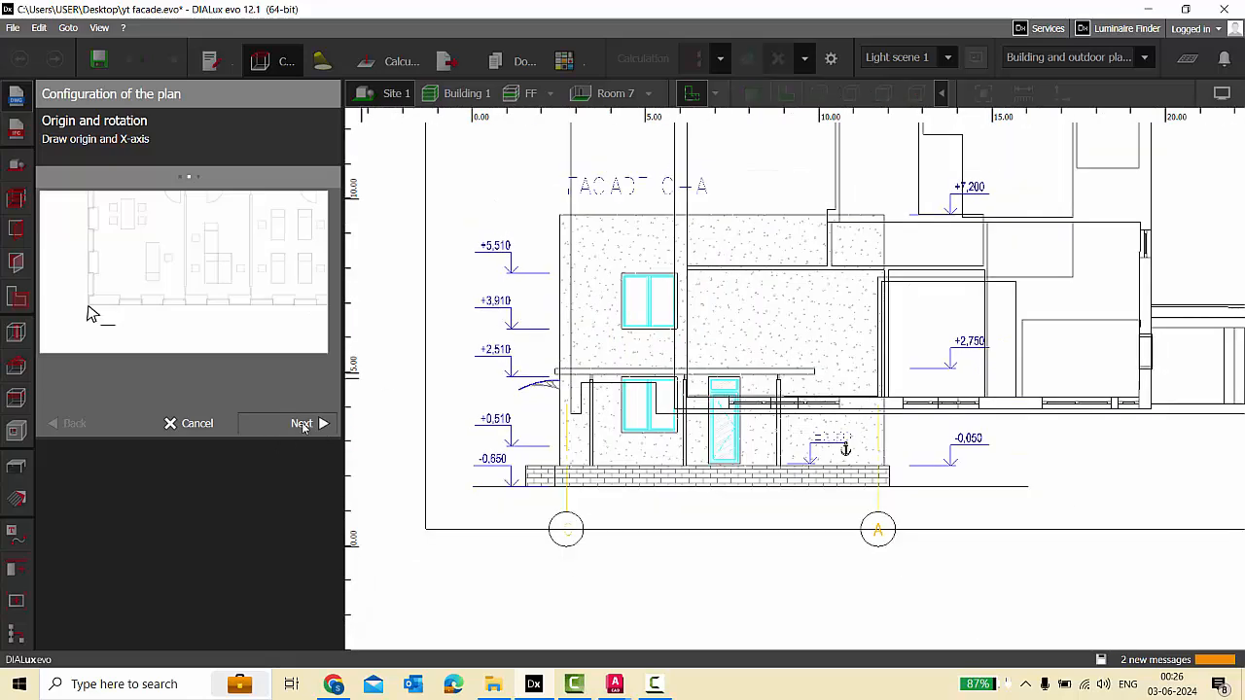
Finish configuring the ELEVATION 4 plan in millimetres and move it 28.300 m along the X axis, clear of the floor plan.
click(303, 425)
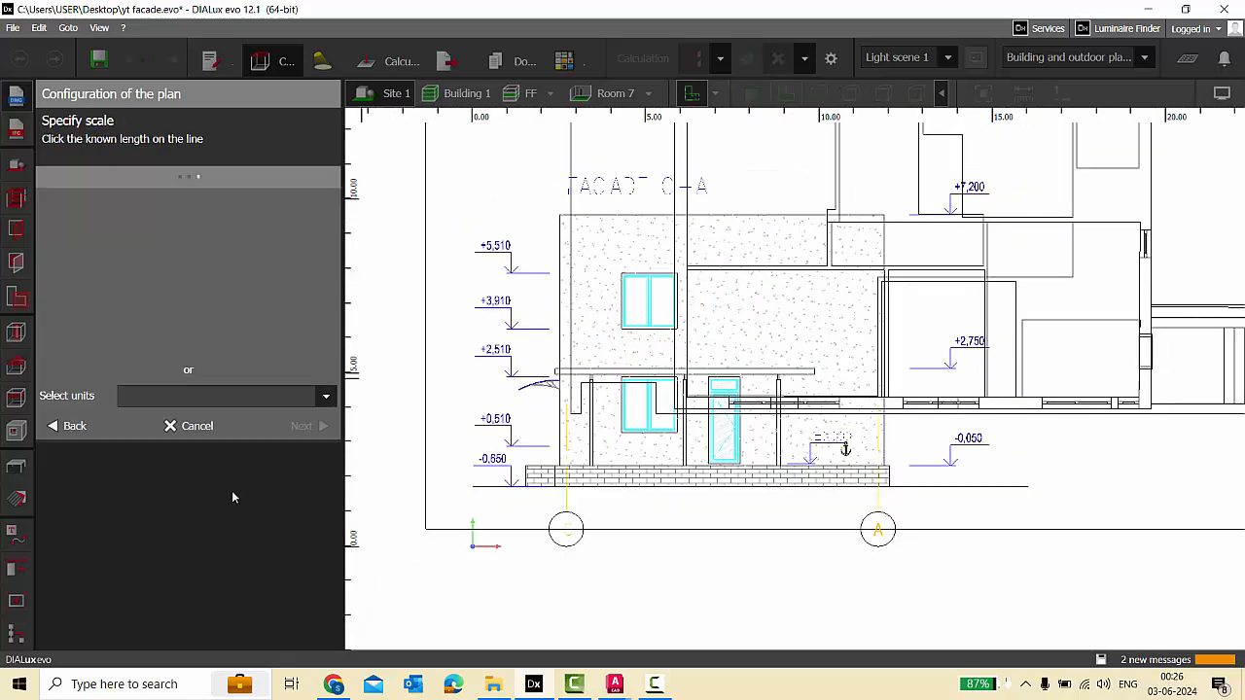
click(194, 394)
click(175, 512)
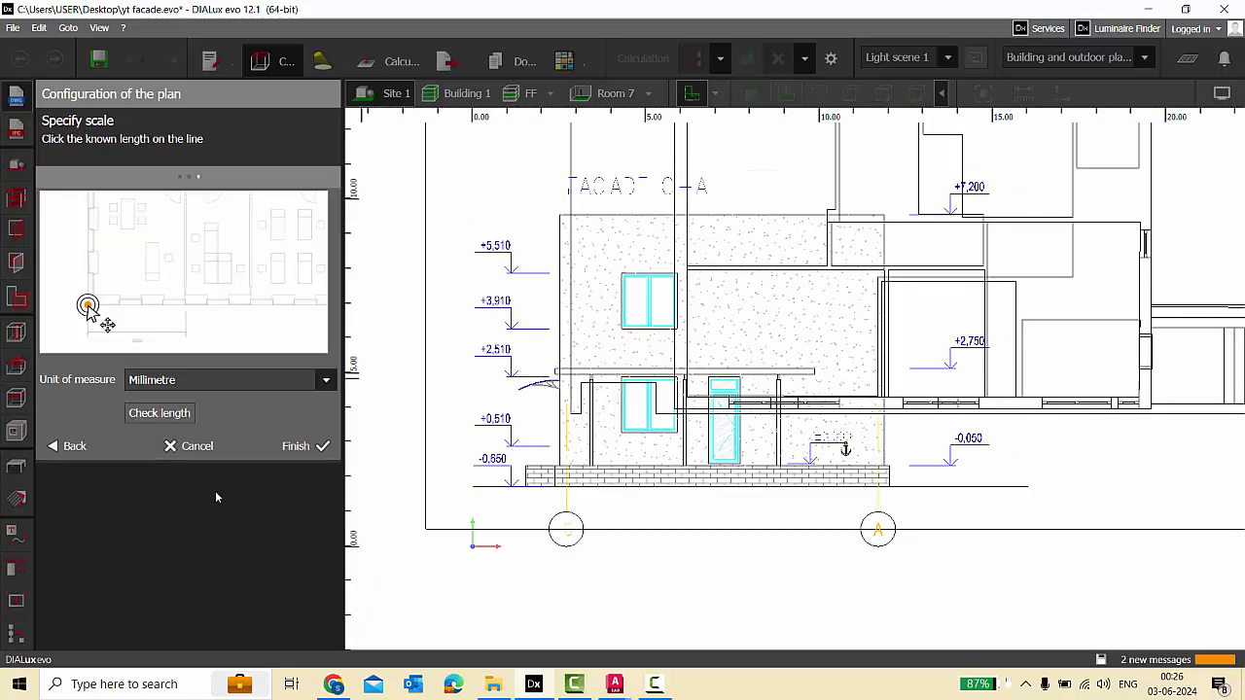
click(296, 445)
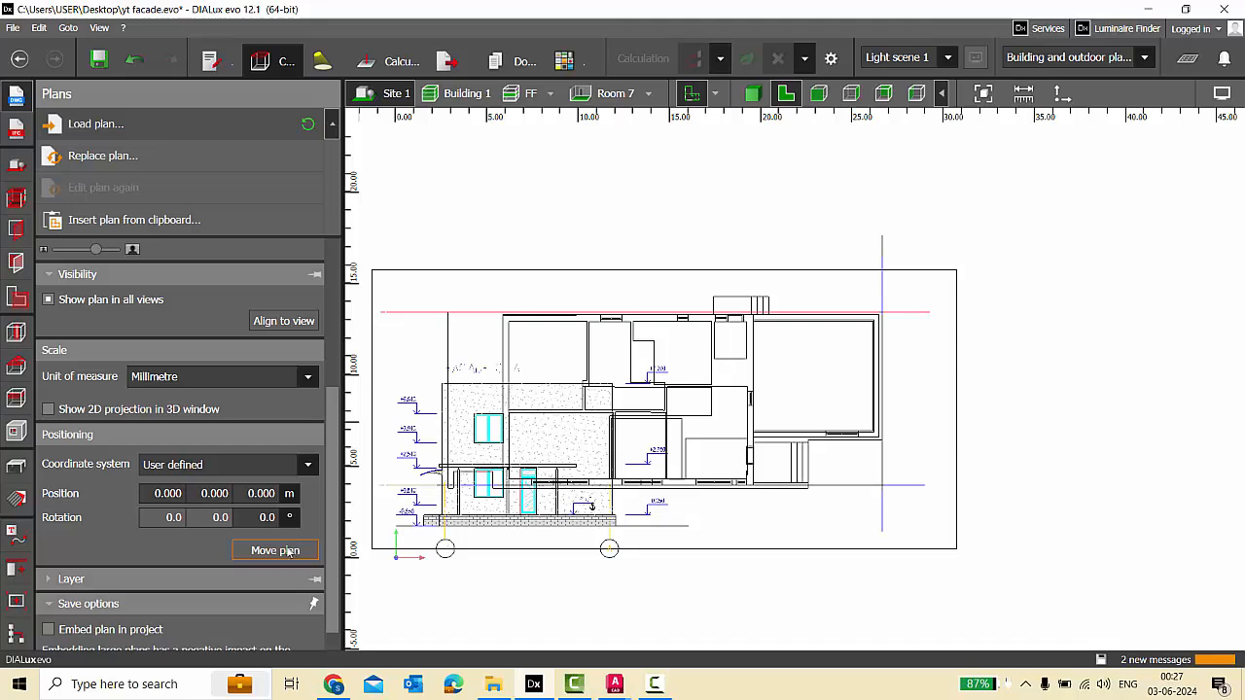
scroll(640, 359, down, 2)
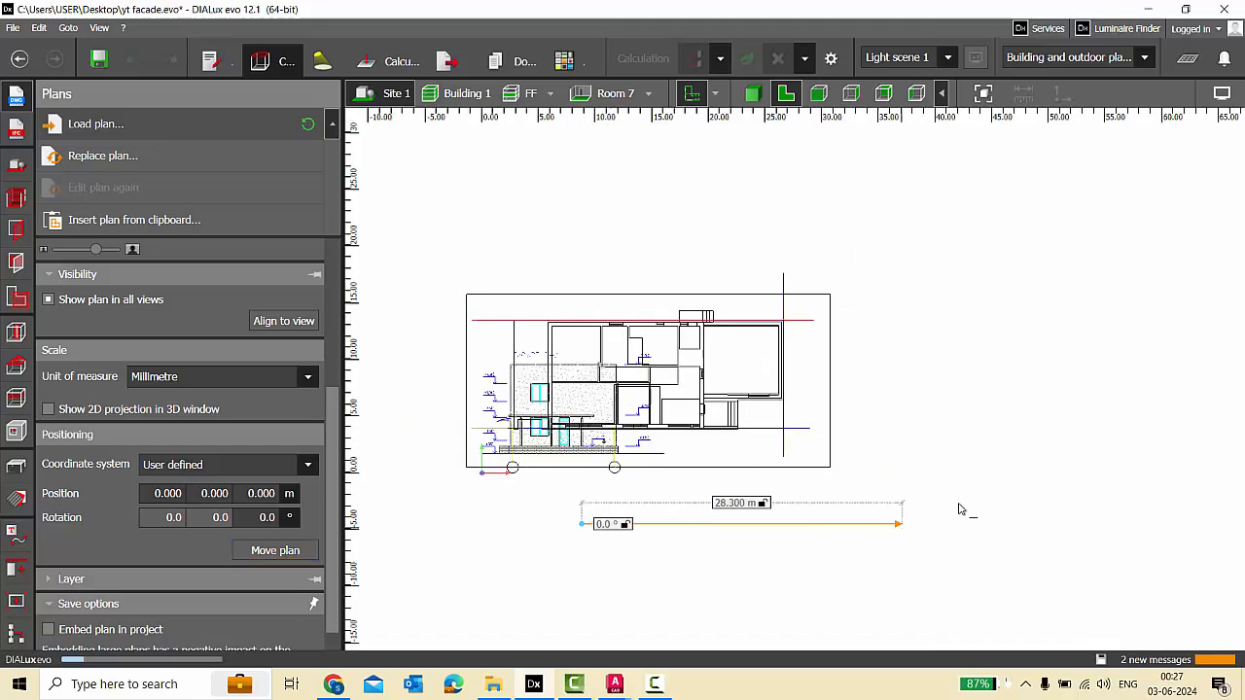
key(Return)
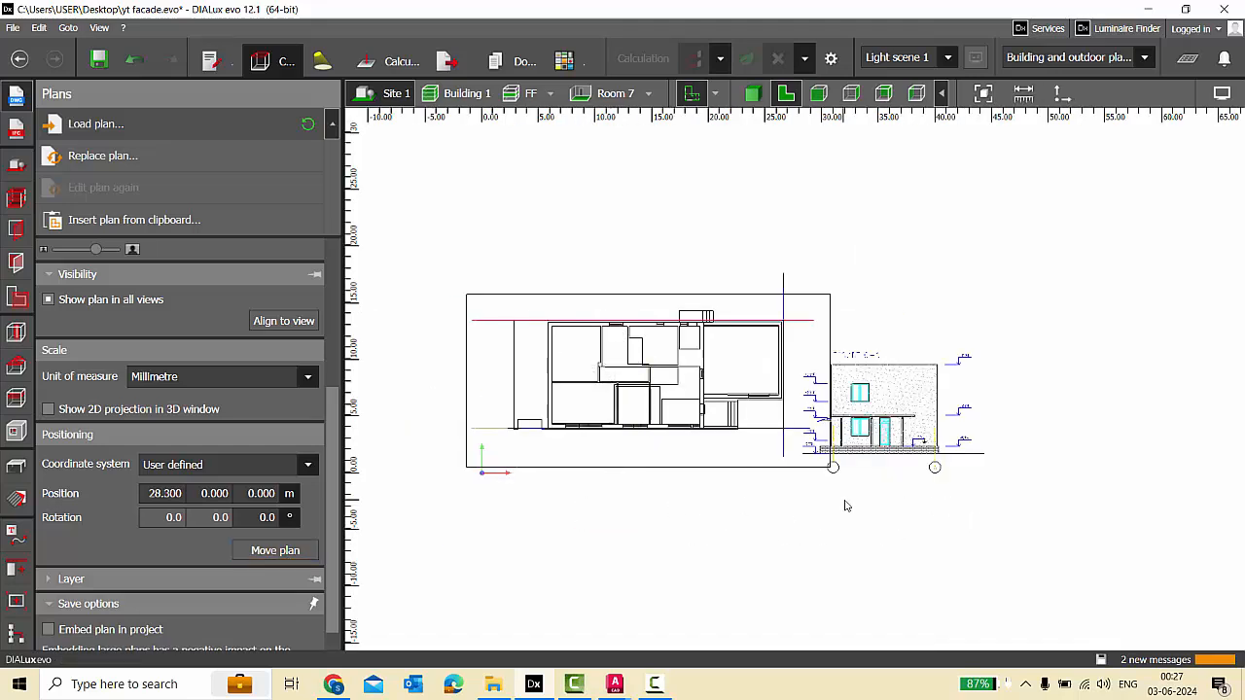
Show the garage-side elevation of the site and leave only the ELEVATION 4 plan displayed, hiding the other elevation plans.
click(852, 94)
click(884, 95)
click(915, 95)
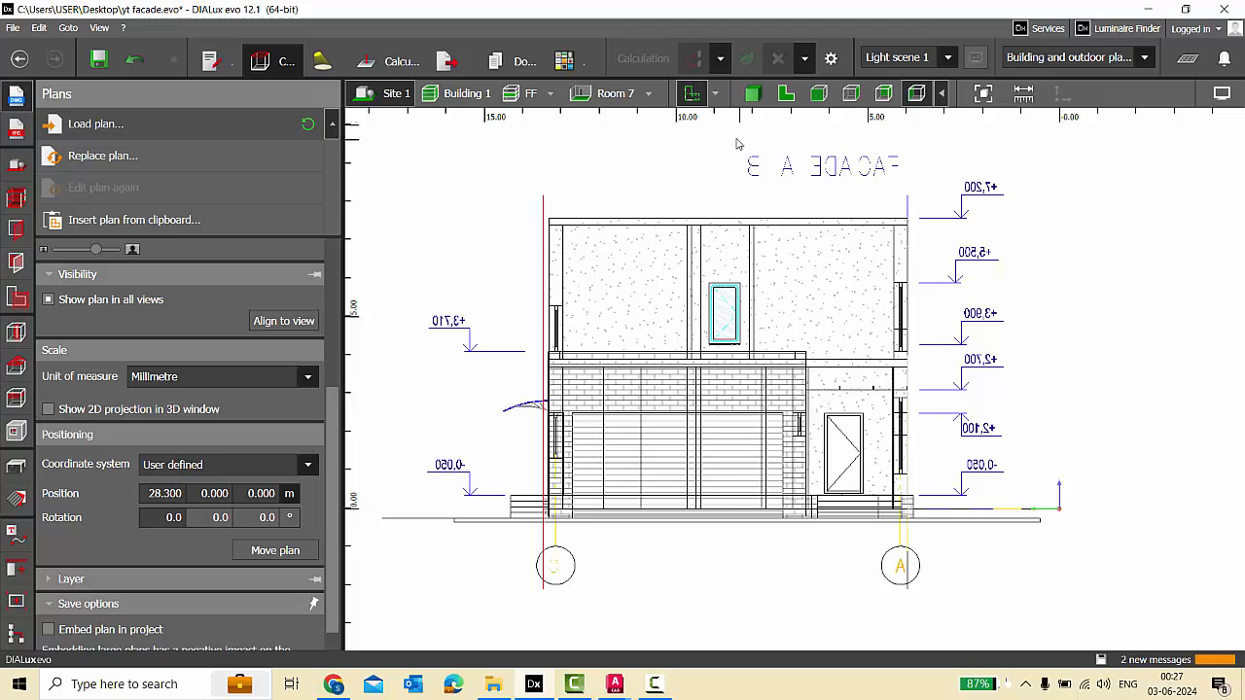
click(716, 95)
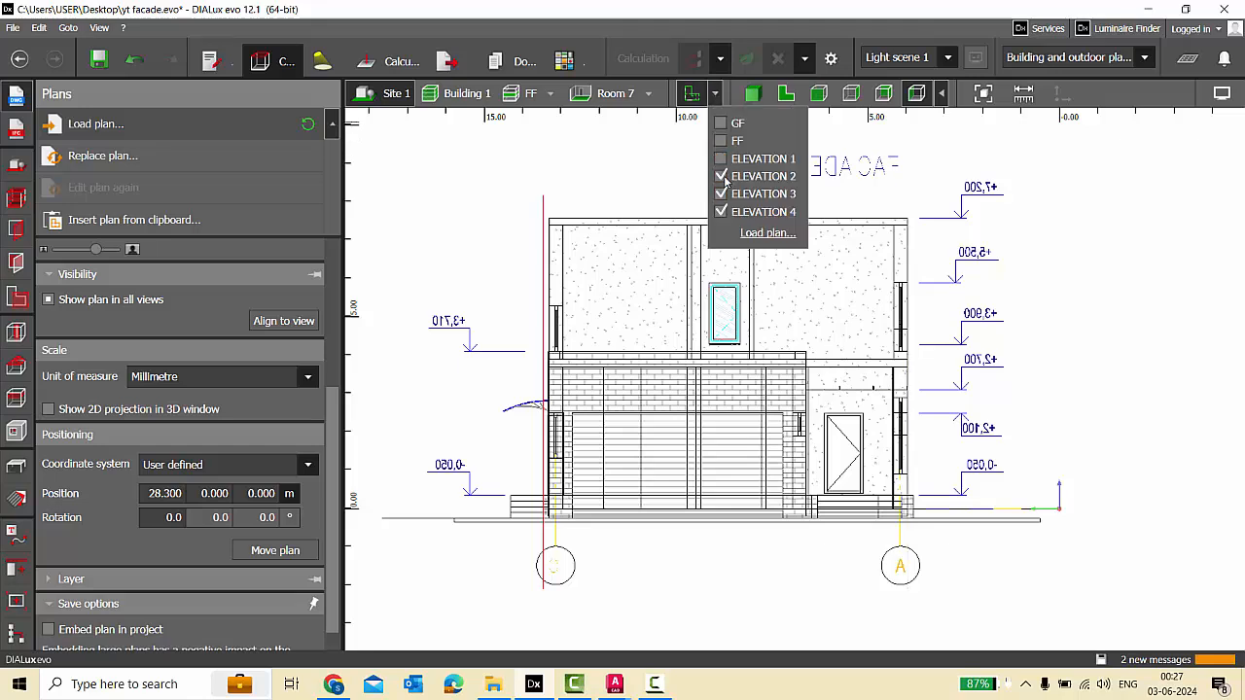
click(720, 194)
click(628, 183)
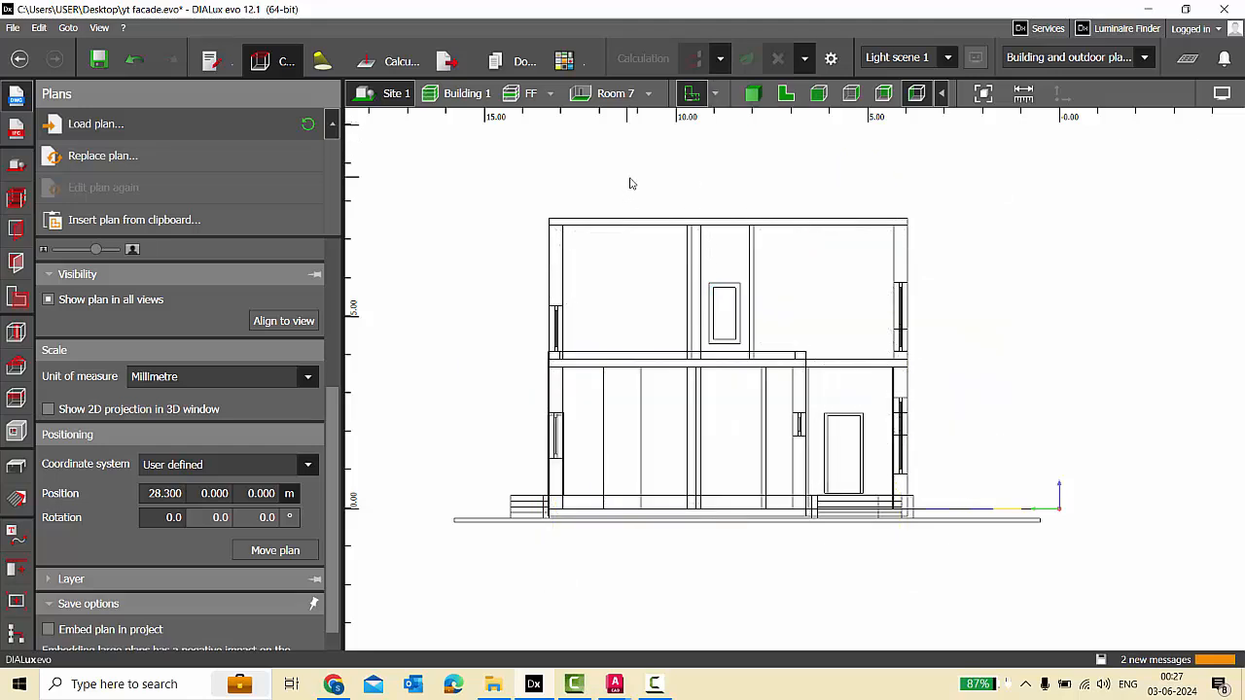
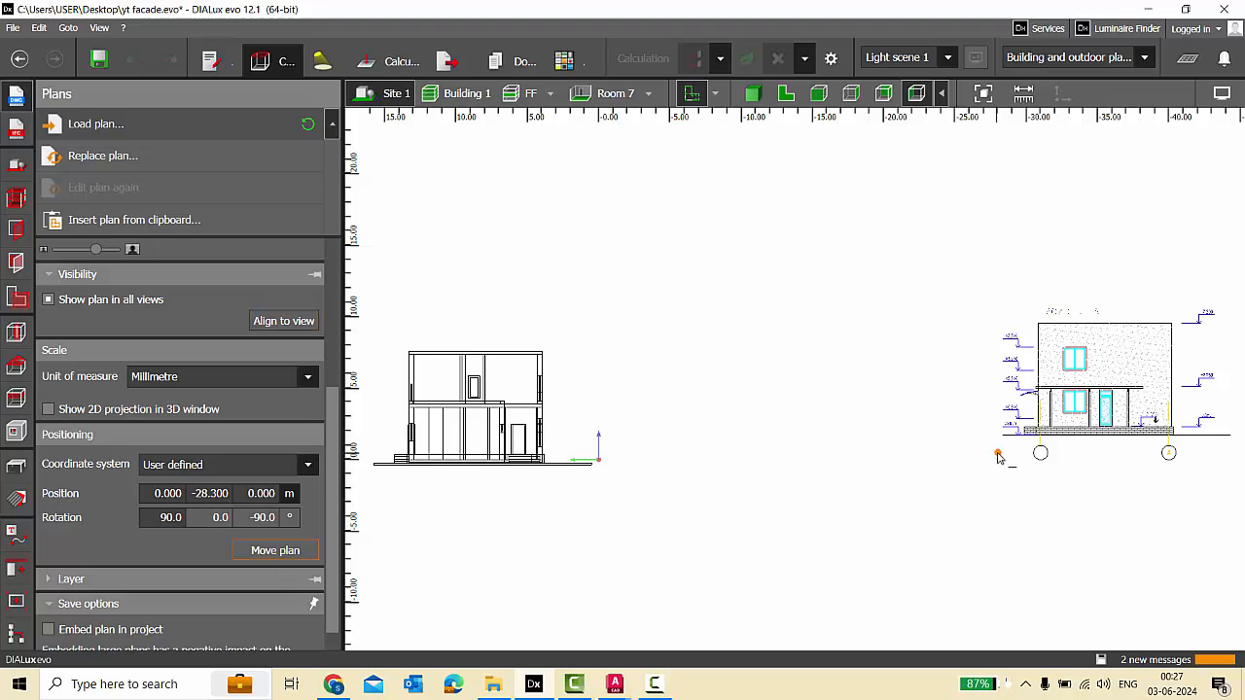
Align the façade C-A drawing to this elevation view and move it so its upper roof corner meets the building's matching roof corner.
scroll(1234, 256, up, 5)
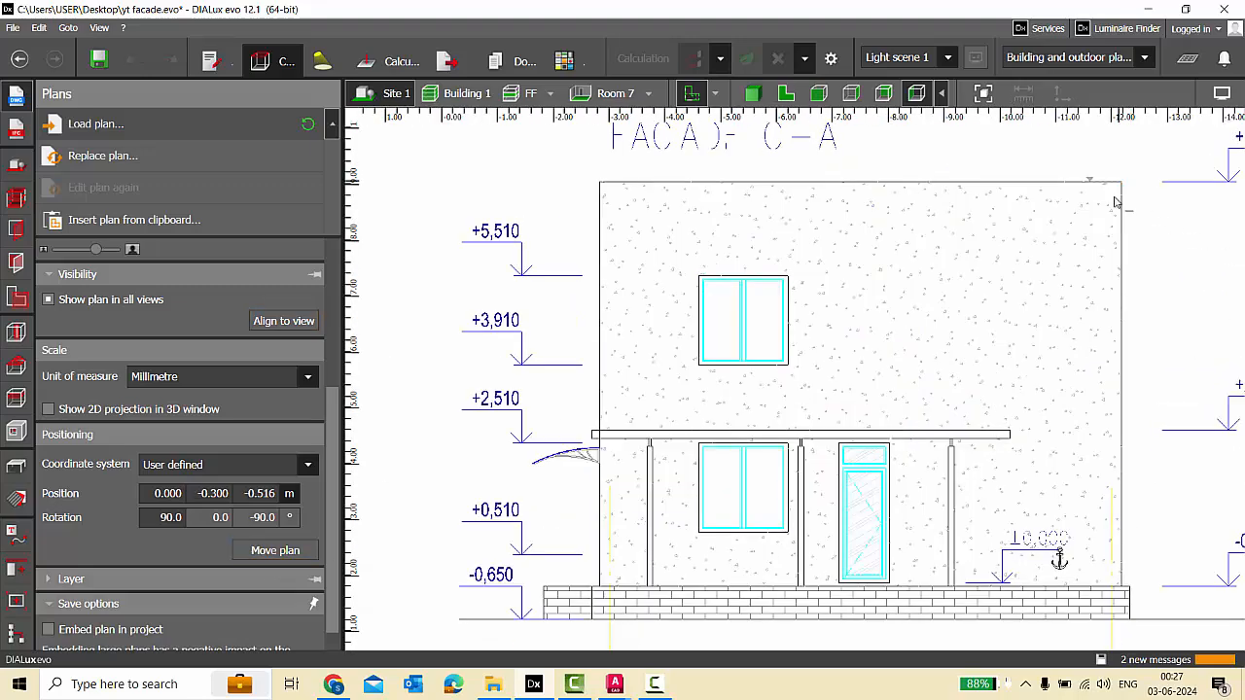
click(1116, 201)
scroll(1115, 202, down, 4)
scroll(744, 235, up, 6)
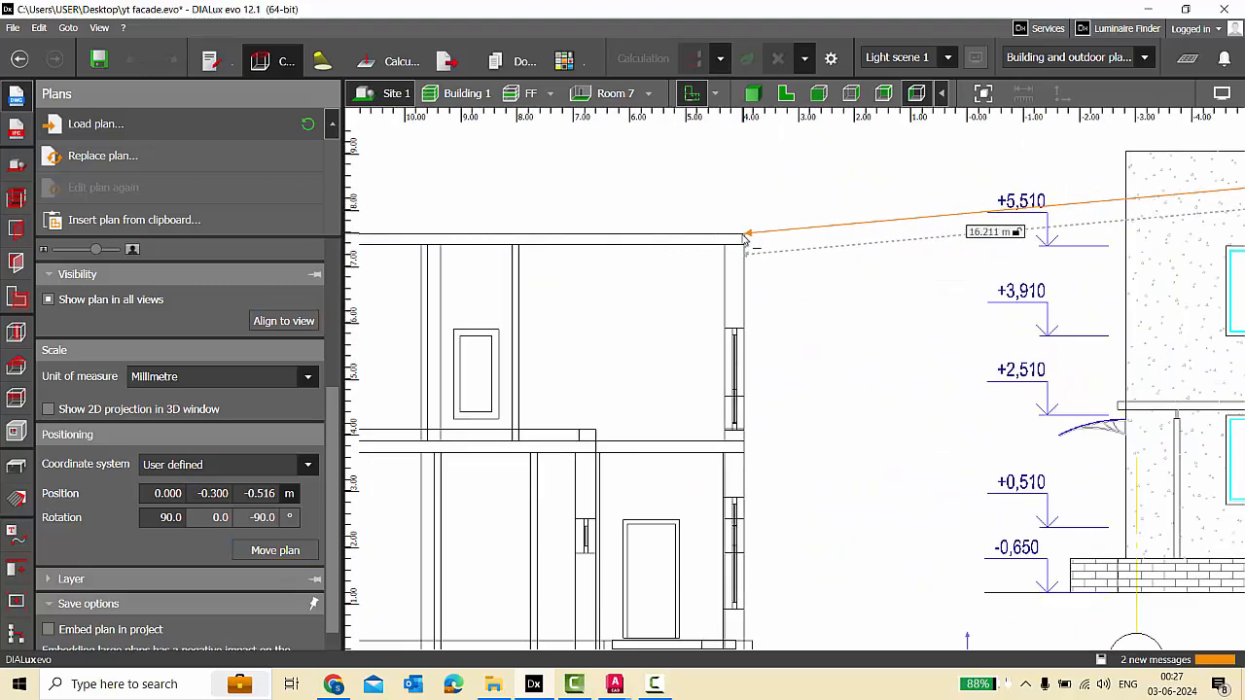
click(859, 255)
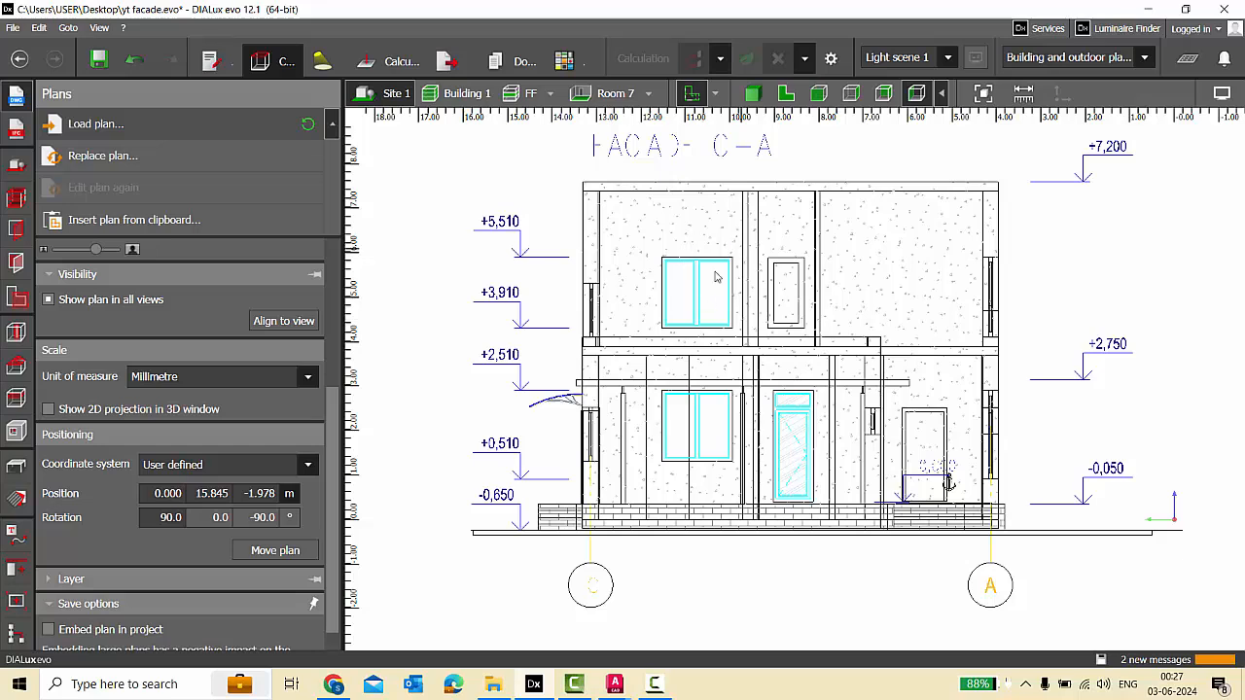
Recolour all layers of the ELEVATION 4 plan green to distinguish the drawing from the model lines.
scroll(222, 547, down, 1)
click(117, 551)
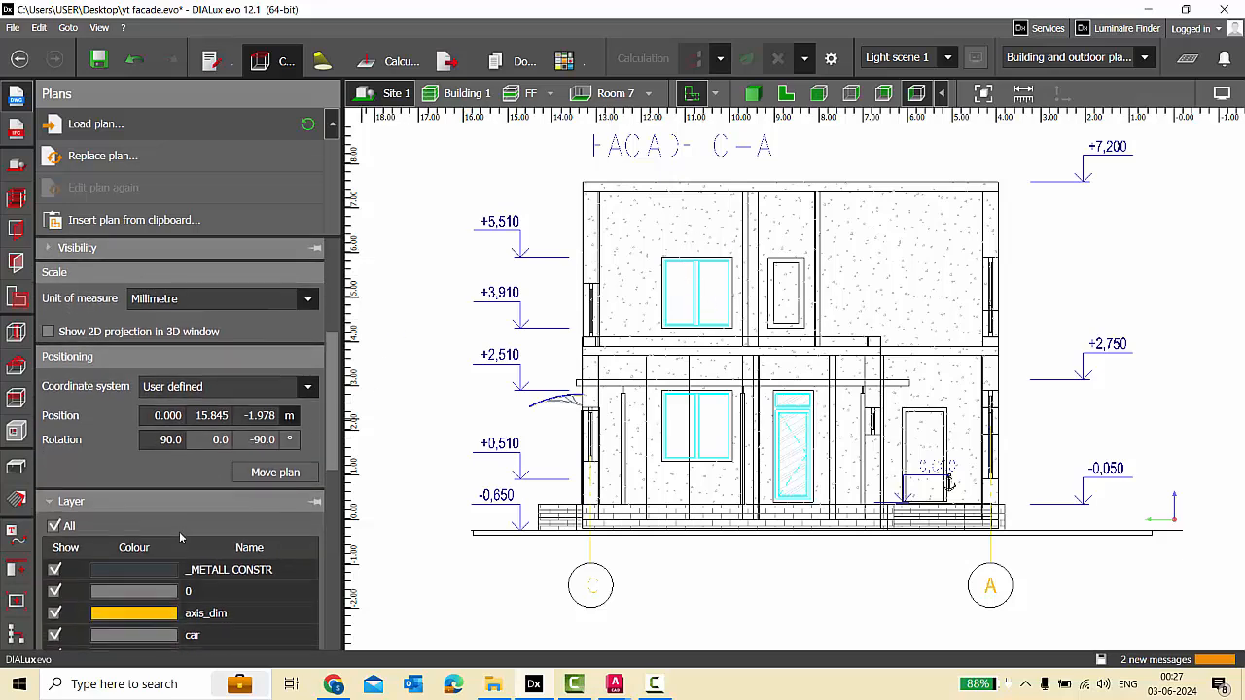
scroll(146, 515, down, 5)
click(117, 508)
click(149, 392)
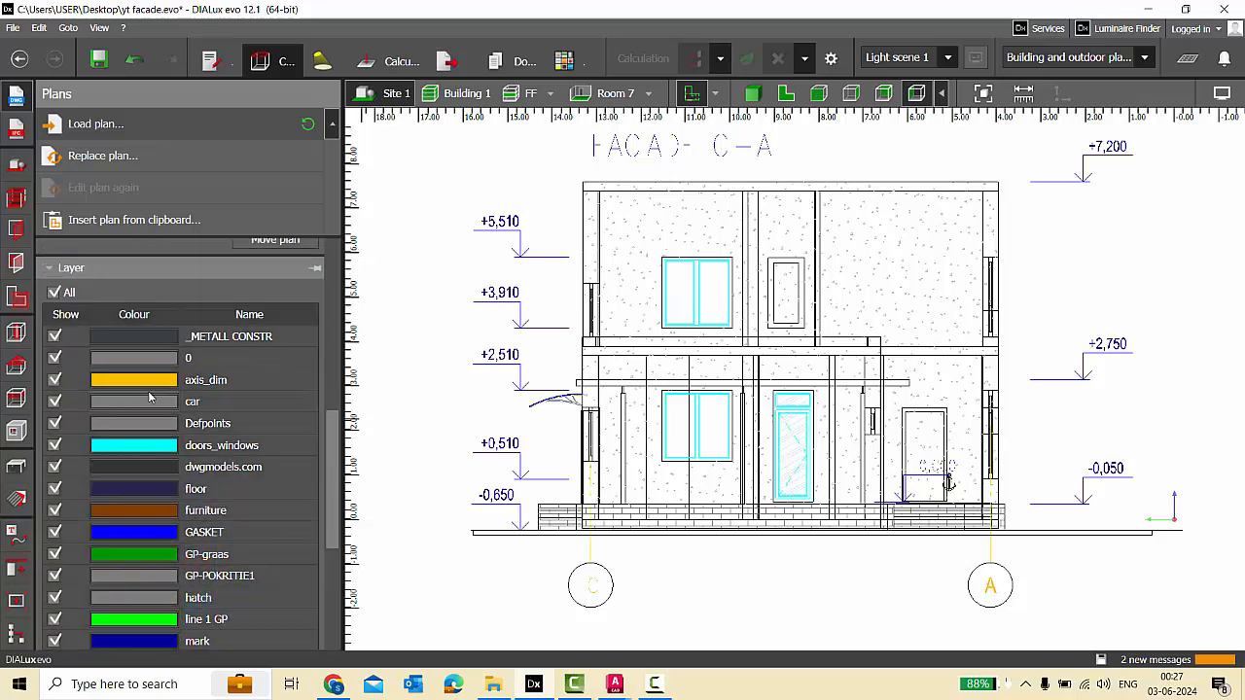
click(151, 423)
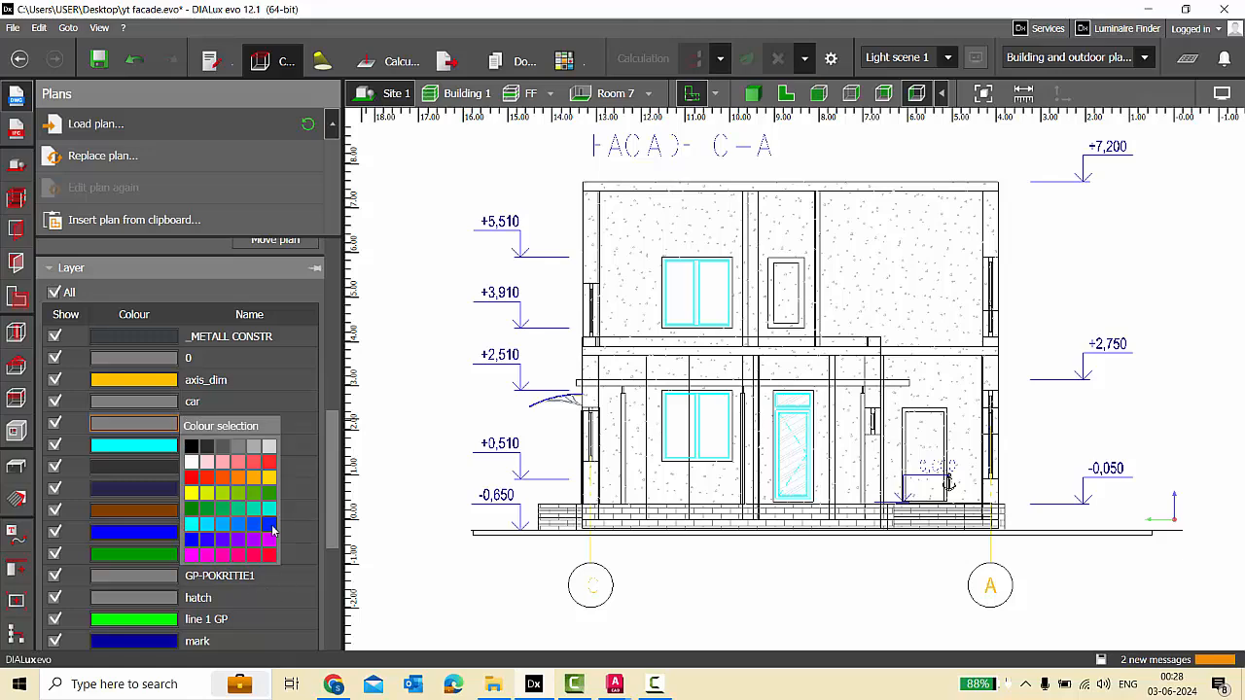
click(269, 494)
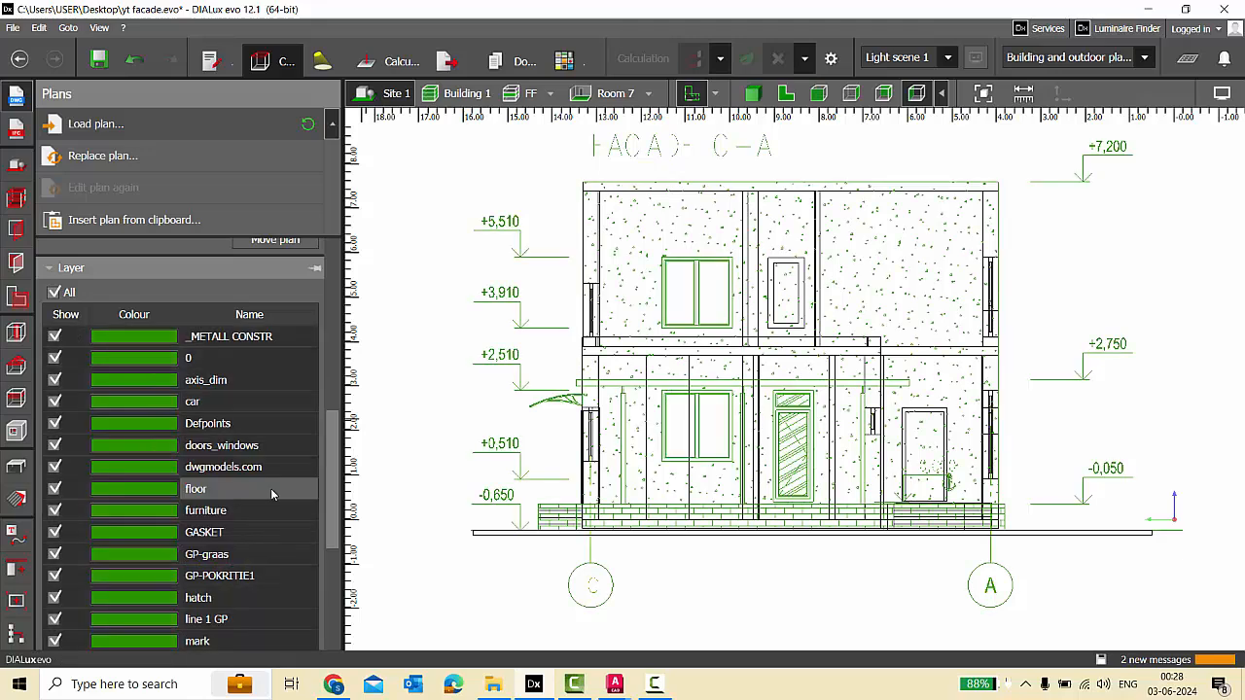
Place a rectangular window with mullion on the drawn upper-floor window and resize it to about 1.597 m high and 1.596 m wide.
click(16, 467)
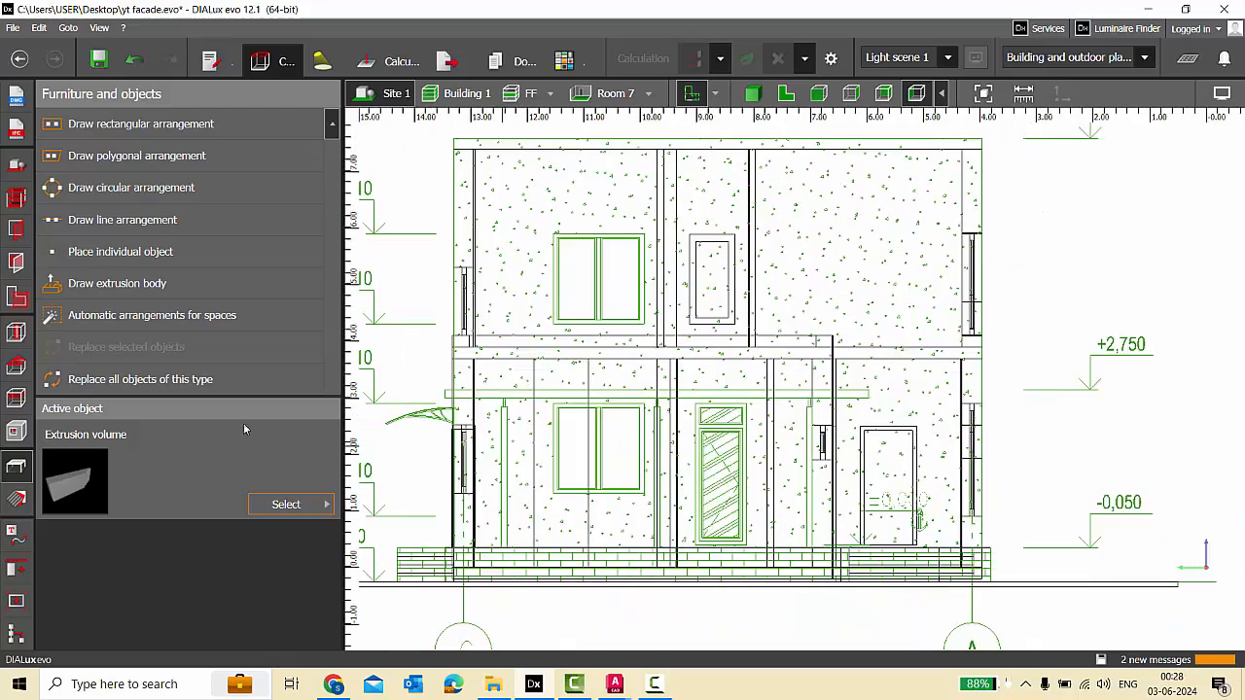
click(14, 229)
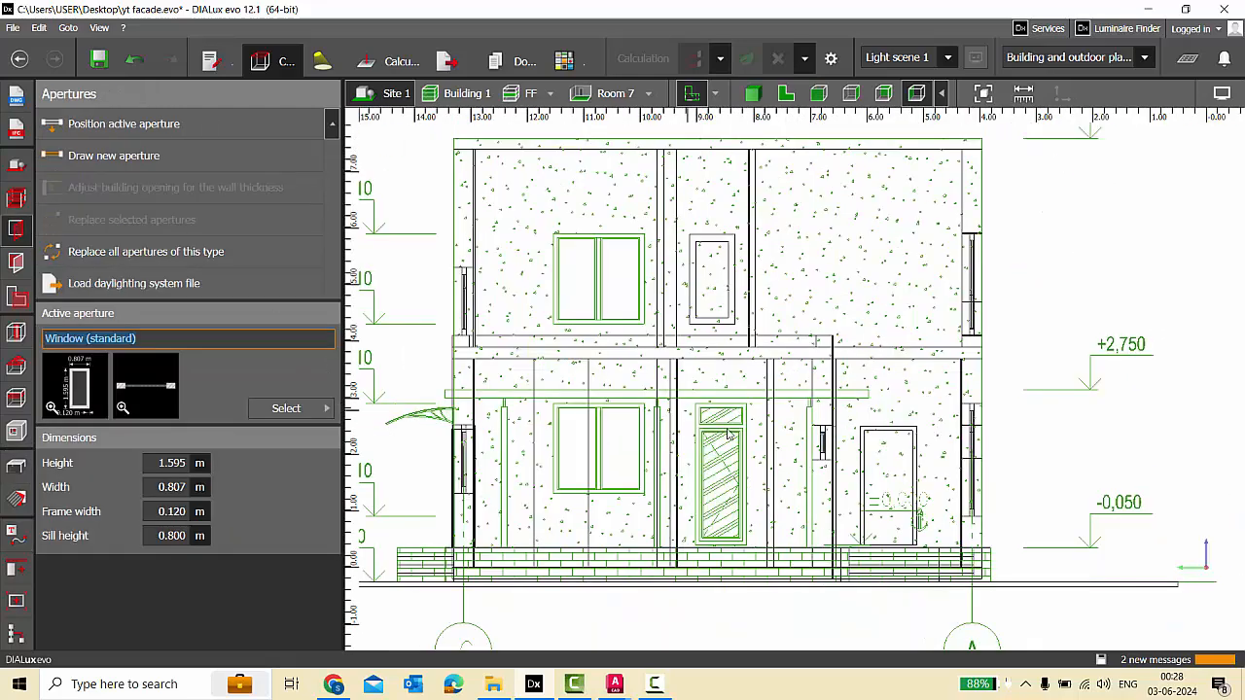
scroll(491, 407, up, 1)
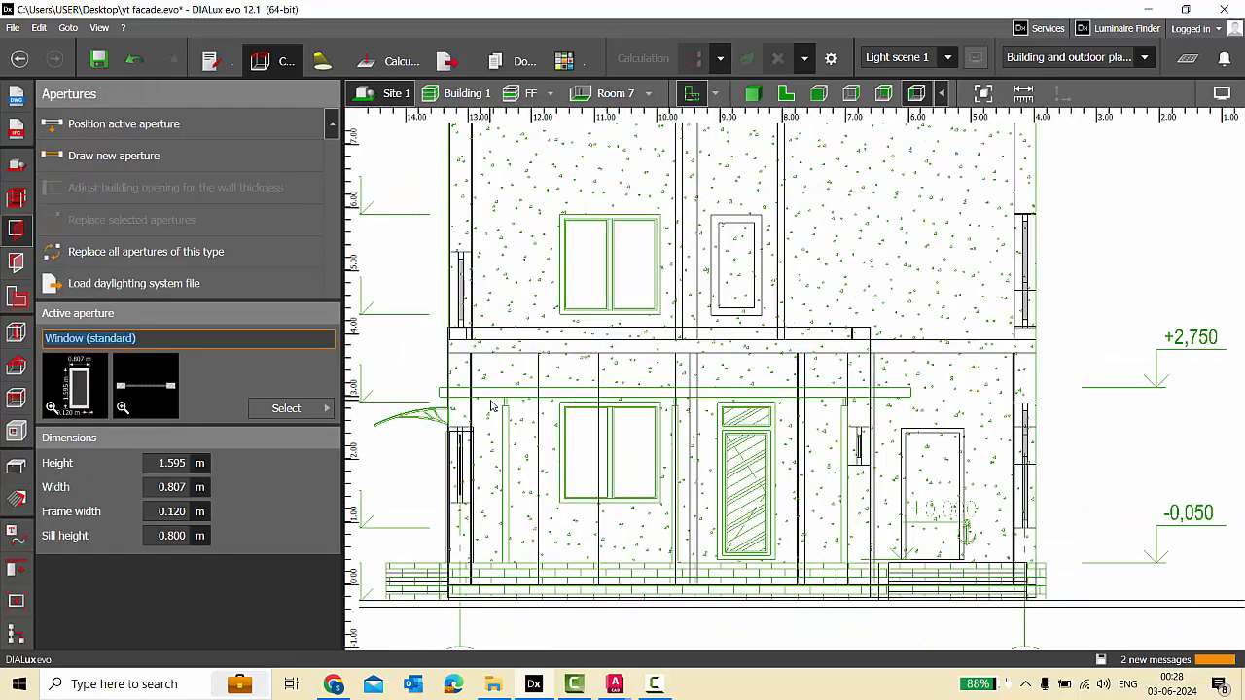
click(324, 409)
click(627, 116)
click(107, 135)
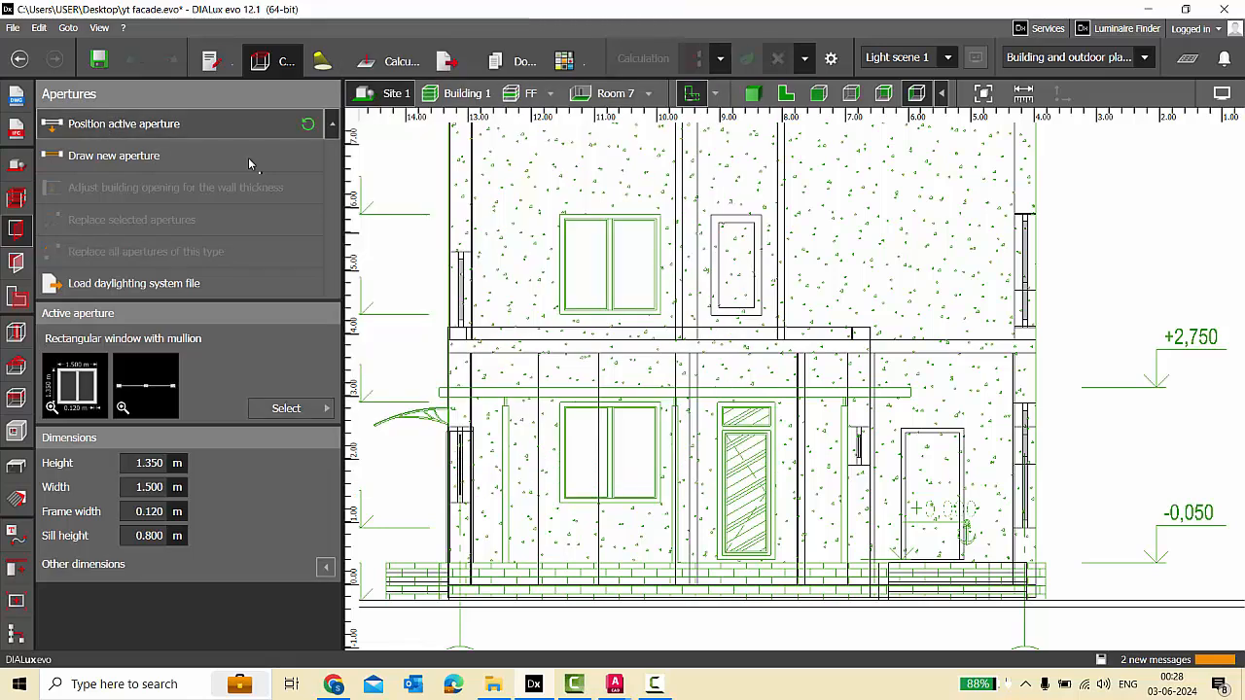
scroll(601, 233, up, 4)
click(610, 269)
scroll(628, 163, up, 8)
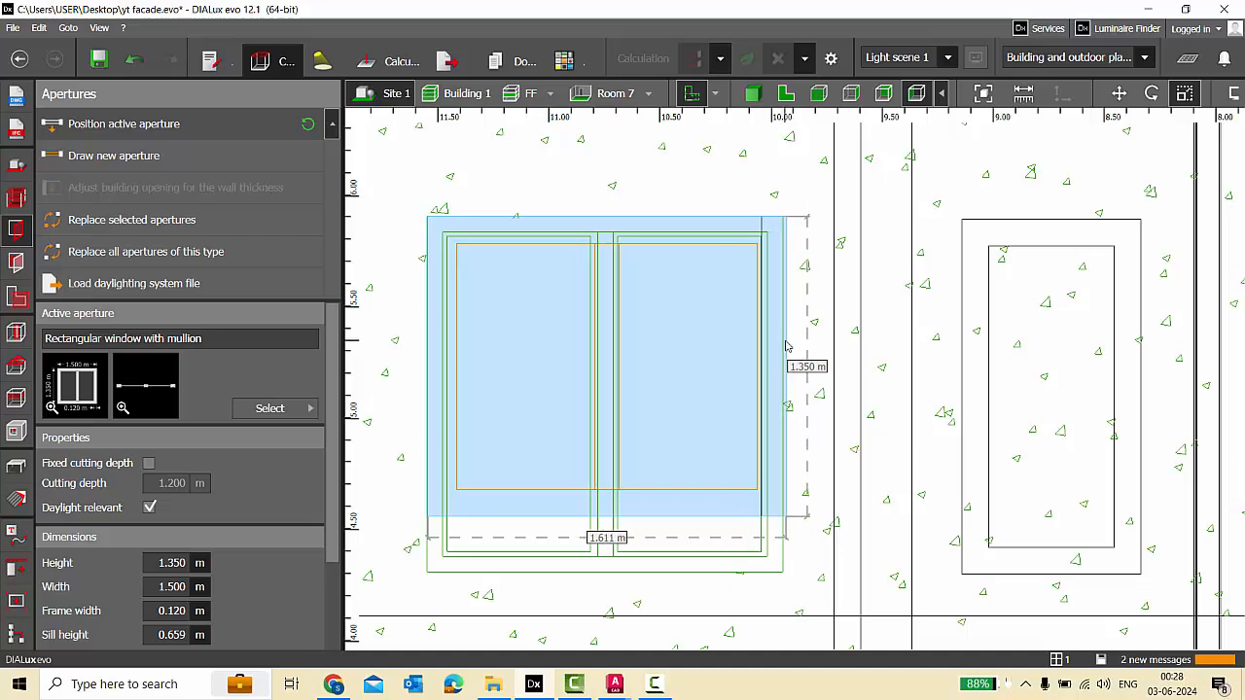
scroll(778, 350, down, 4)
Position the same mullioned window on the drawn ground-floor window with a sill height of 1.315 m and save the project.
scroll(695, 436, down, 8)
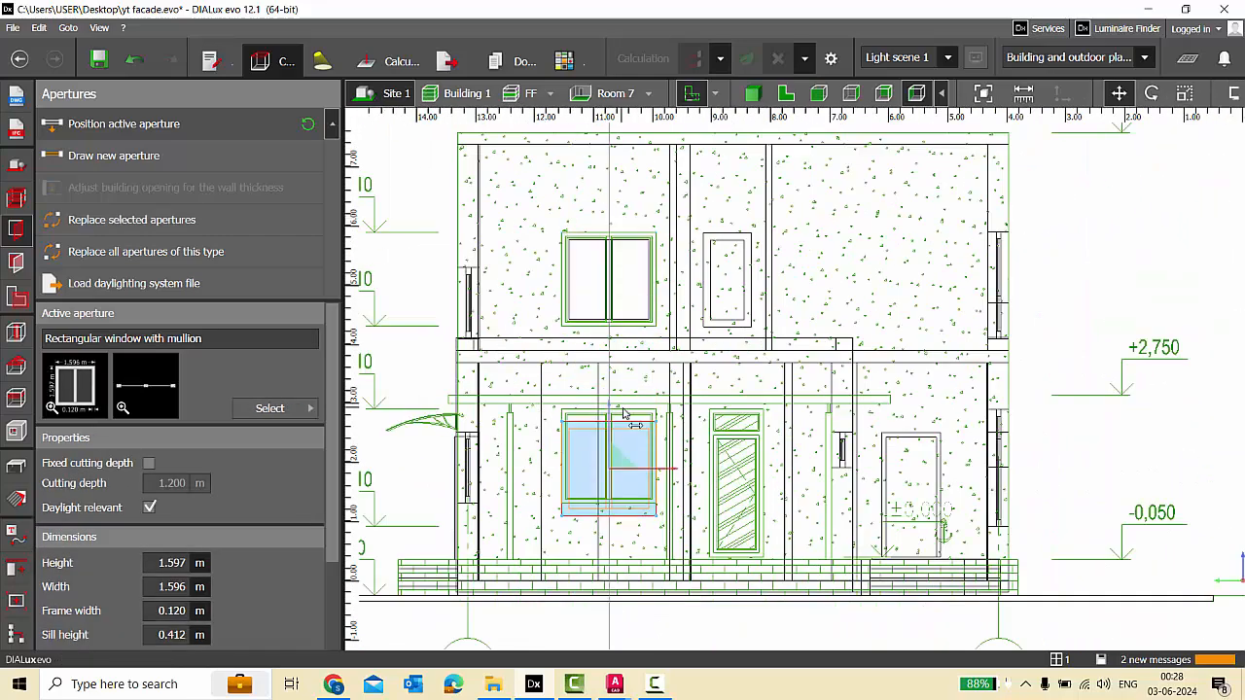
scroll(617, 486, up, 8)
scroll(589, 346, down, 8)
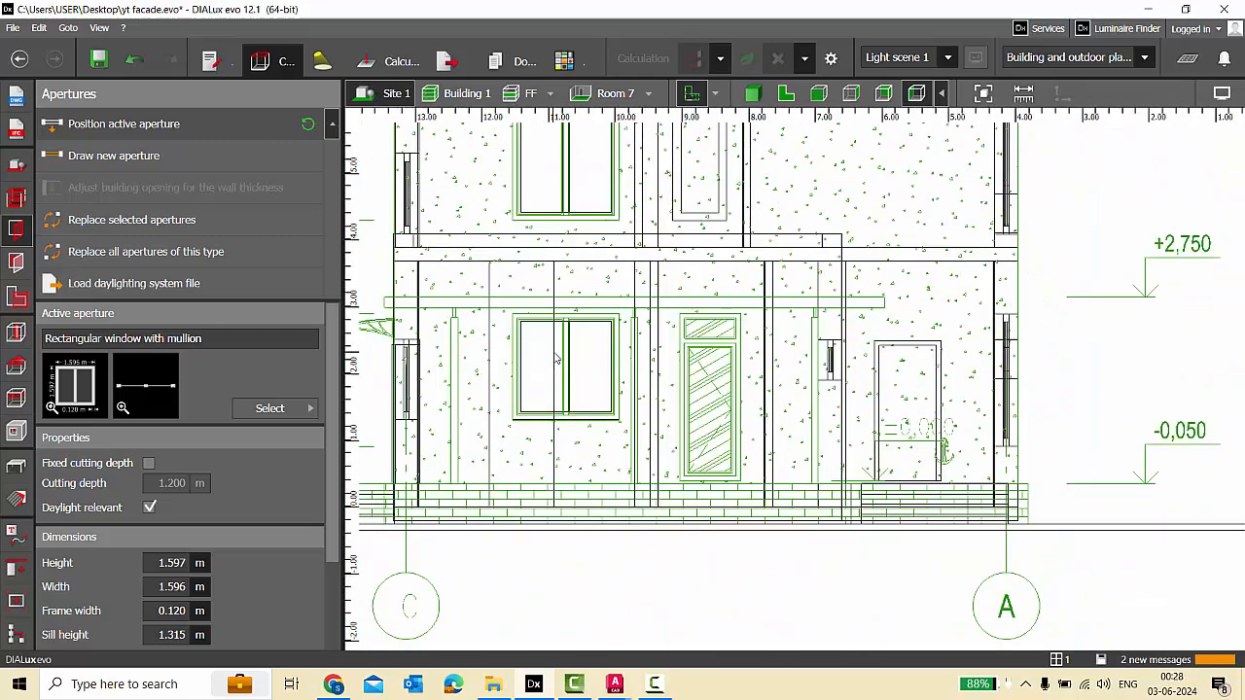
key(ctrl+s)
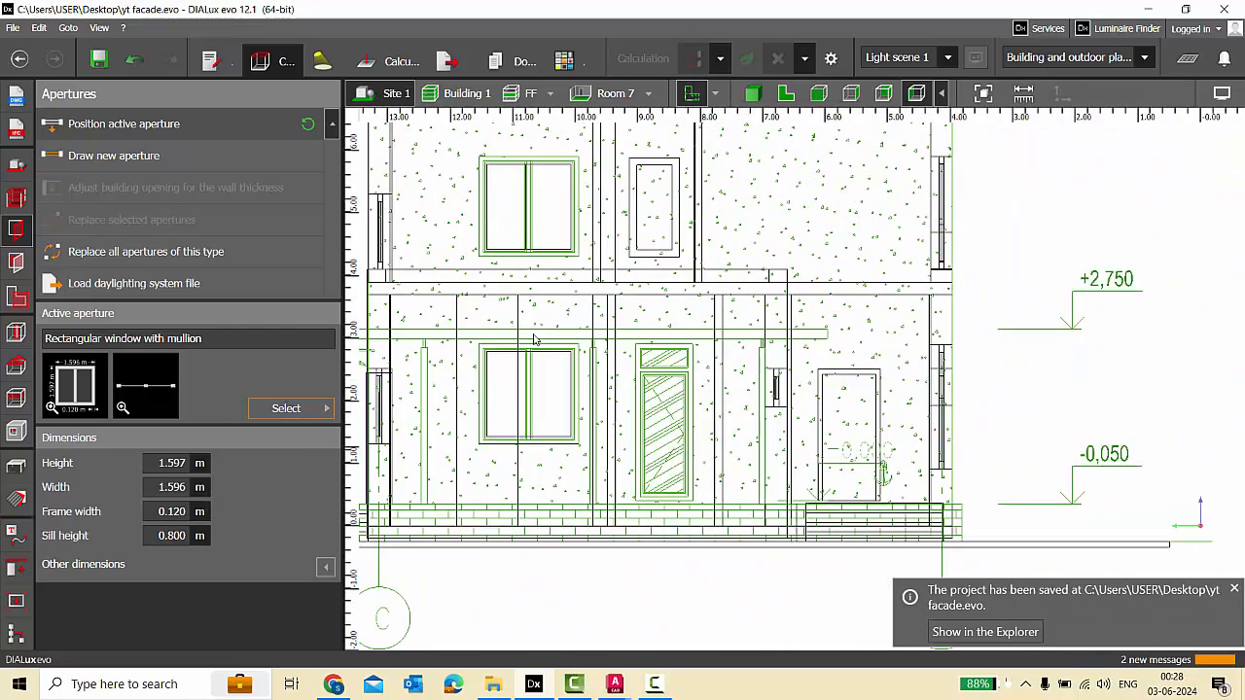
Place a standard door on the drawn glazed door and move it so its lower corner meets the drawing's door corner.
click(286, 407)
click(547, 128)
scroll(641, 474, up, 5)
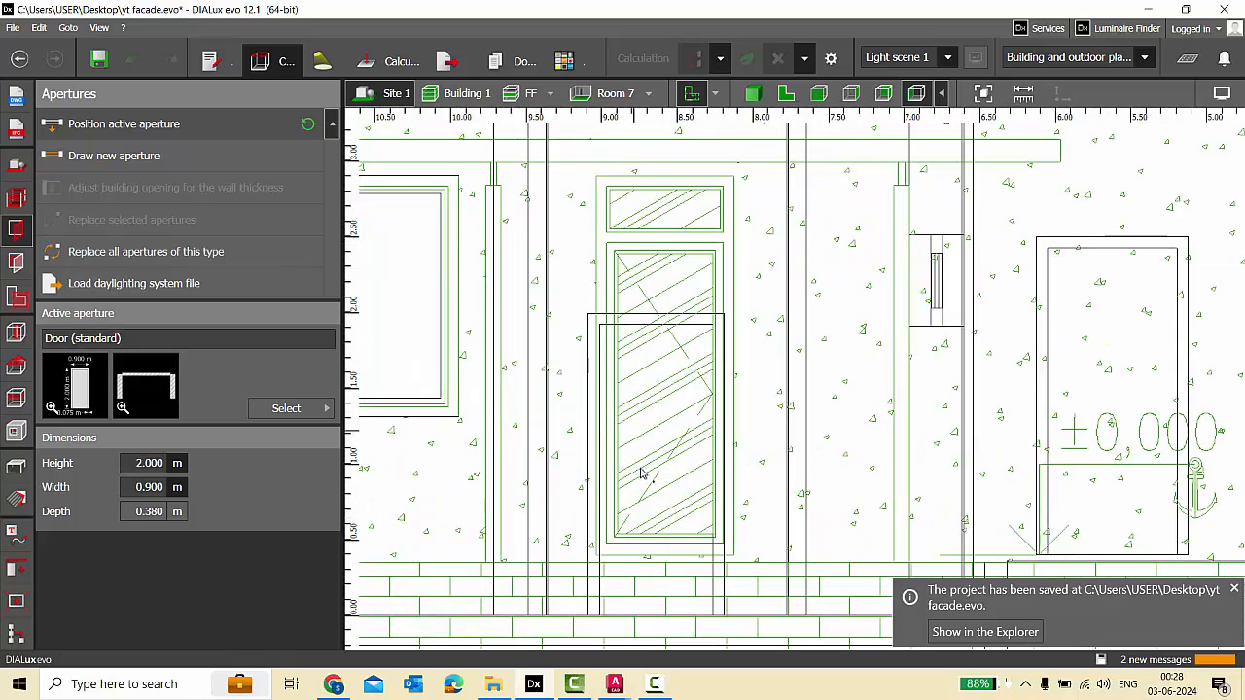
click(641, 474)
mouse_move(724, 313)
mouse_down()
mouse_move(726, 243)
mouse_move(735, 253)
mouse_up()
scroll(645, 313, up, 3)
scroll(632, 369, down, 4)
scroll(663, 526, up, 8)
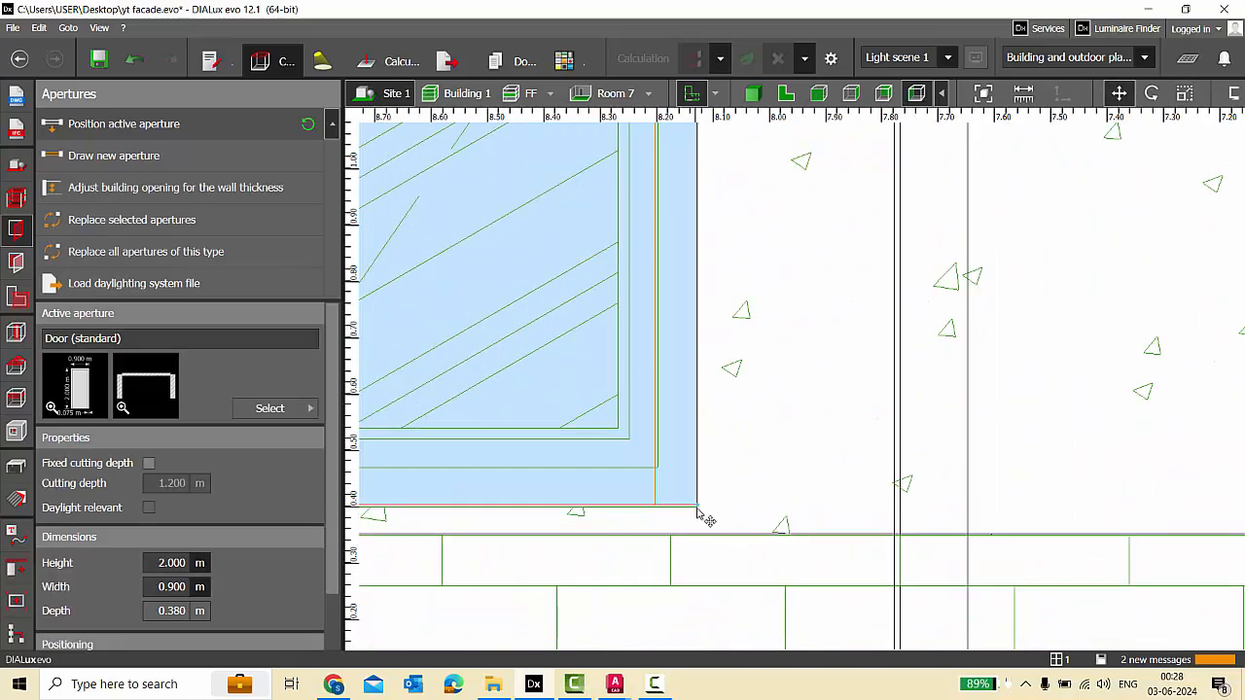
Resize the door to the drawn outline below the transom, about 0.911 m wide and 2.102 m high.
scroll(856, 486, down, 3)
click(1183, 95)
scroll(449, 370, down, 4)
scroll(461, 272, up, 6)
drag(463, 271, 458, 271)
scroll(573, 363, down, 6)
scroll(593, 214, up, 4)
drag(574, 209, 571, 177)
scroll(629, 357, down, 5)
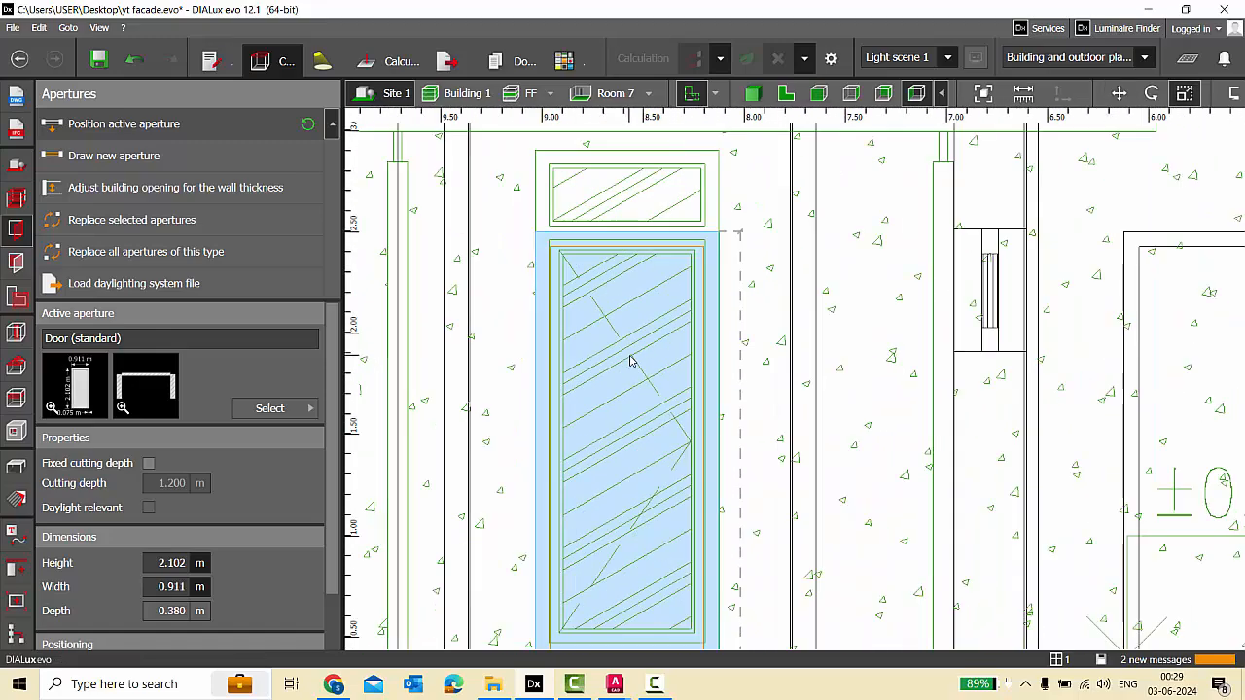
Place a standard window over the glazed door and move it to the upper corner of the drawn transom.
scroll(626, 214, up, 3)
click(627, 214)
click(633, 205)
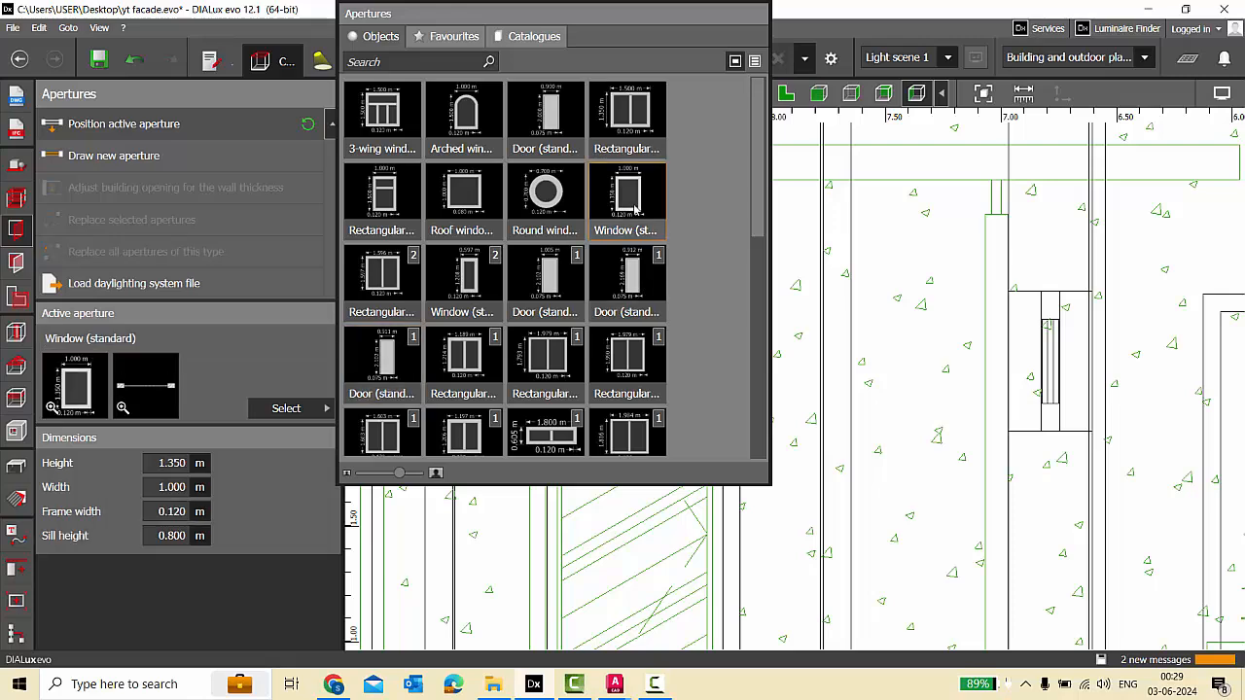
scroll(615, 219, up, 2)
click(620, 239)
scroll(622, 240, down, 4)
click(631, 316)
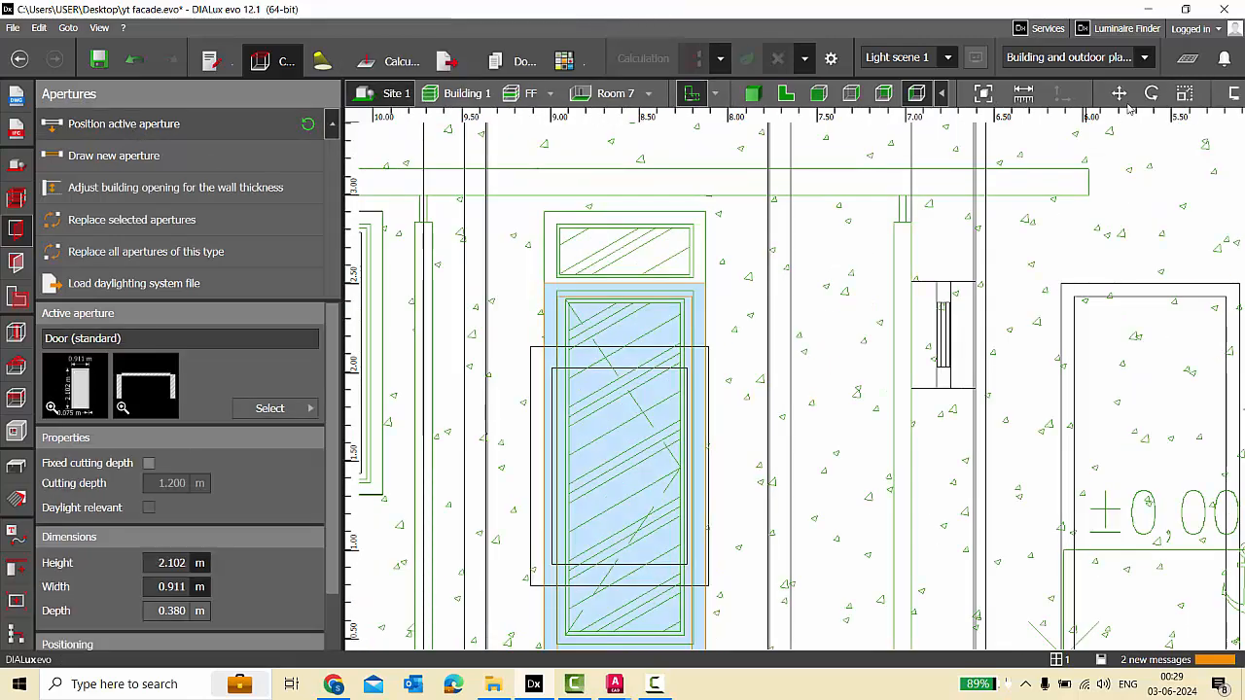
click(551, 389)
drag(615, 464, 644, 328)
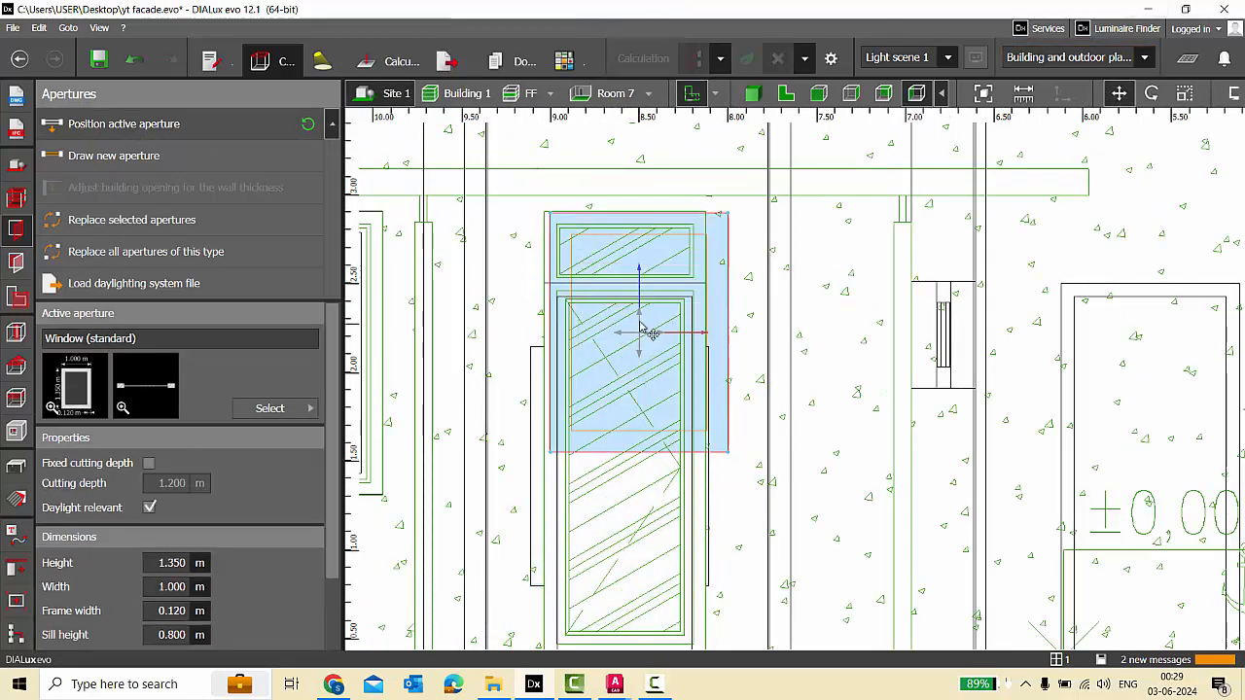
Resize the window above the door to the drawn transom, about 0.909 m wide and 0.404 m high.
scroll(737, 325, up, 2)
drag(740, 319, 718, 320)
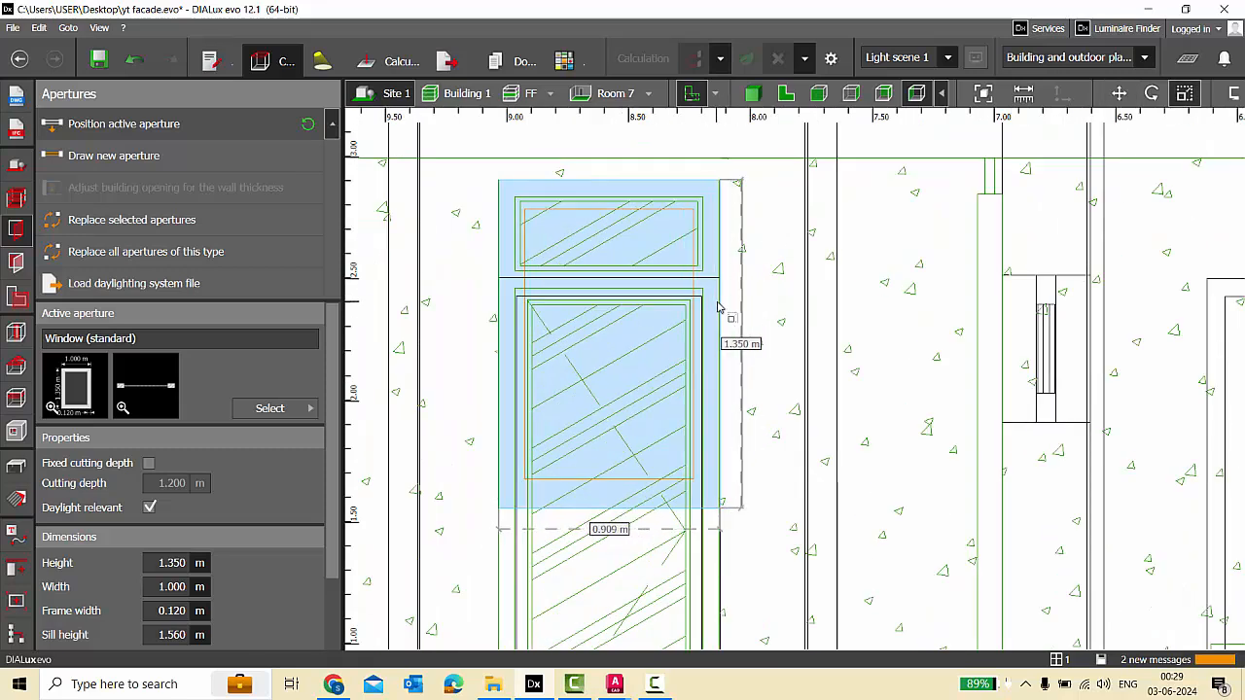
drag(718, 507, 720, 279)
click(752, 338)
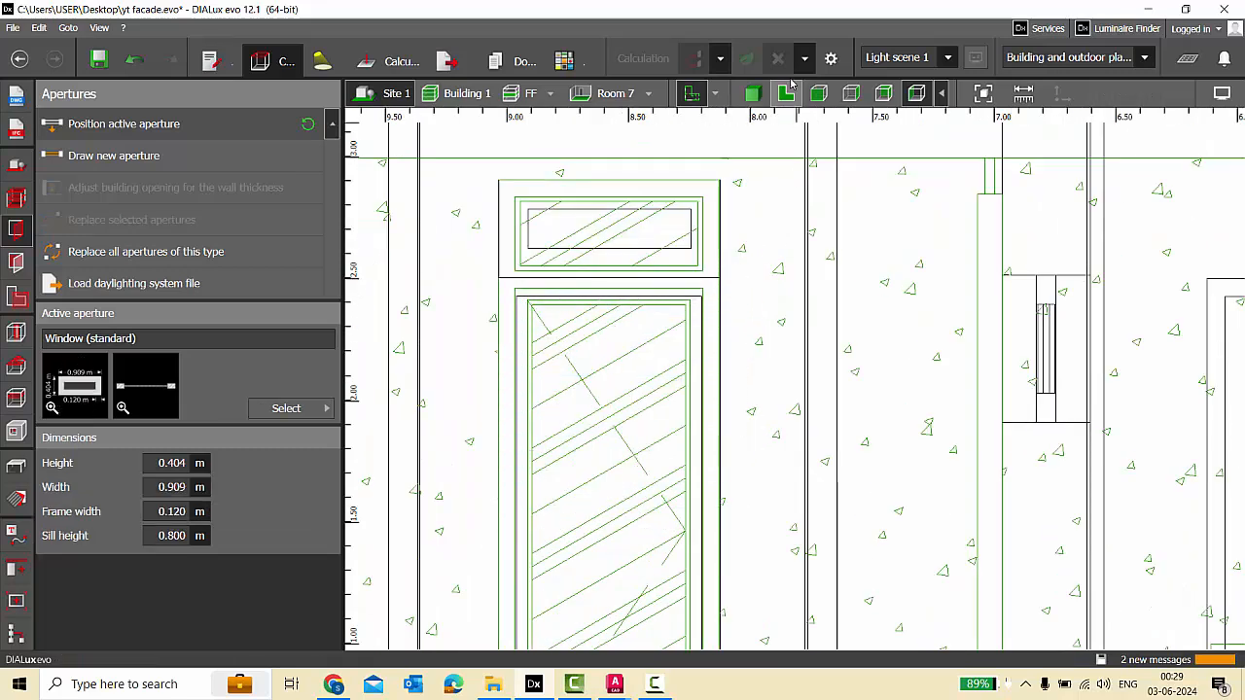
Check the new windows and door in 3D and return to the façade C-A elevation view.
click(752, 94)
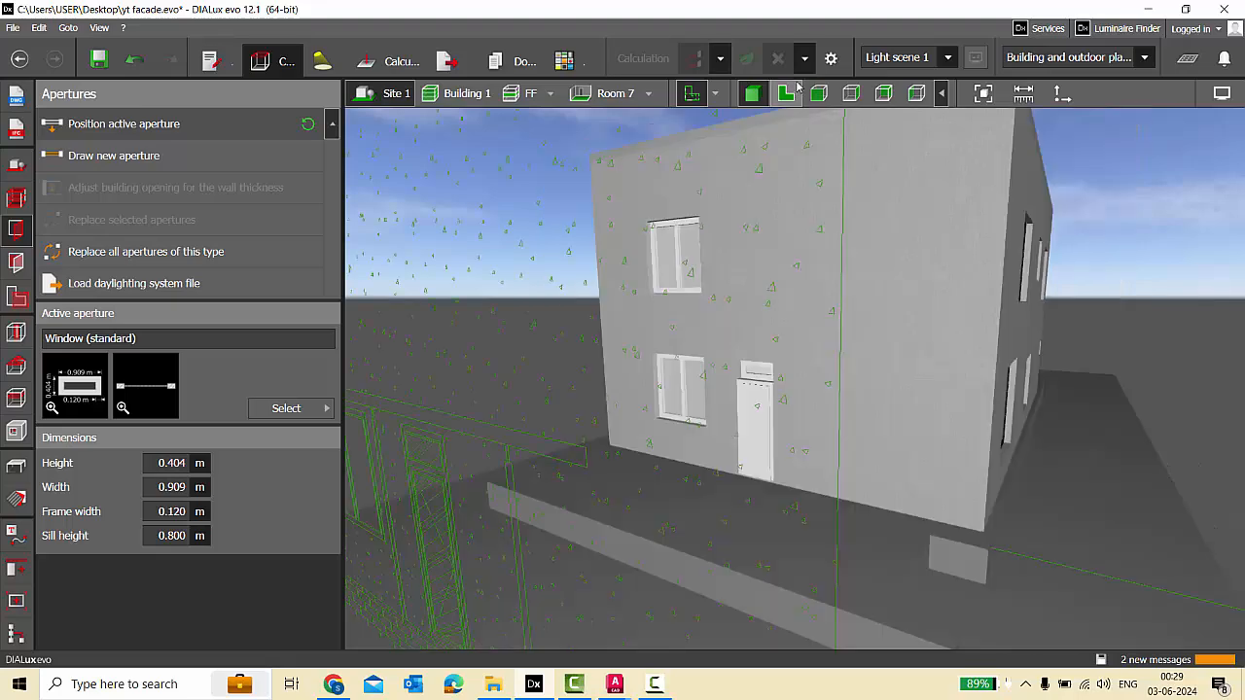
click(819, 93)
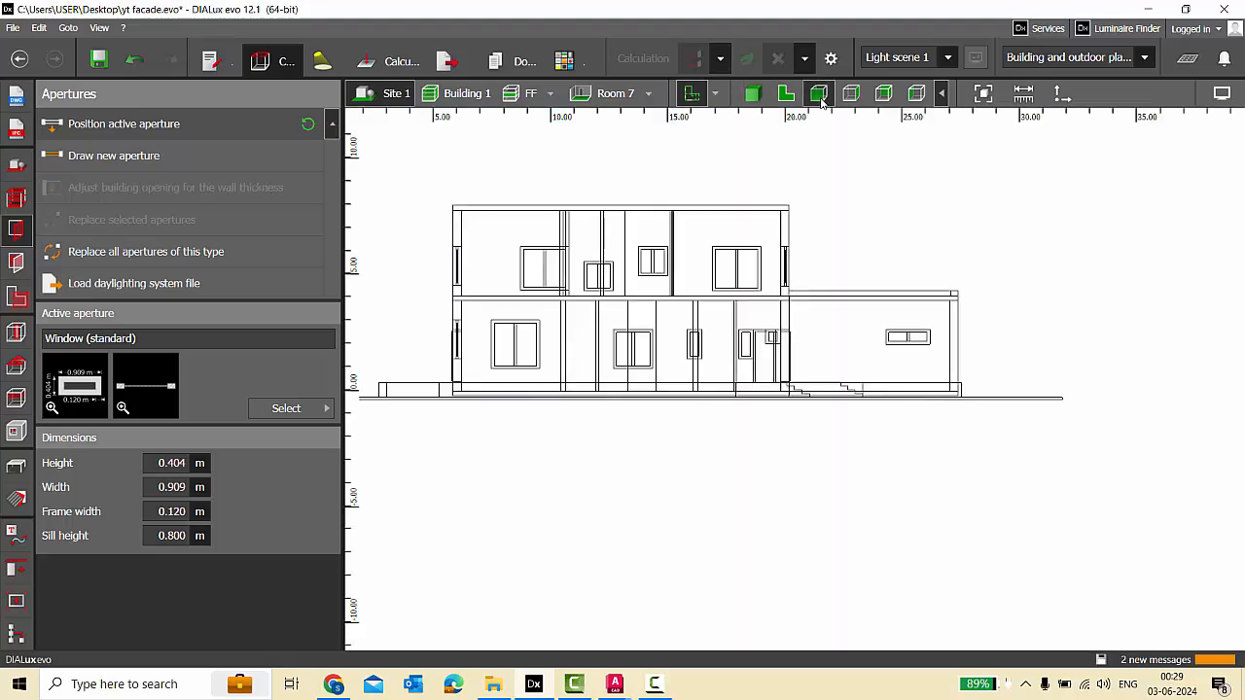
click(917, 95)
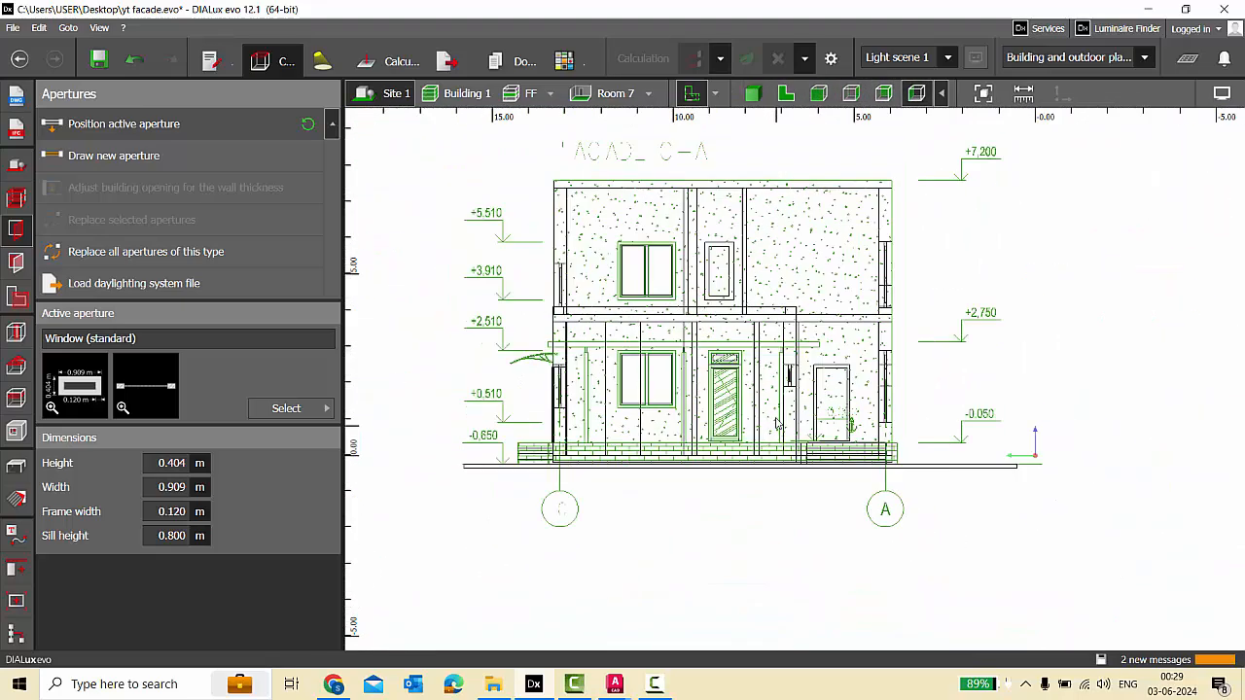
Return to the 3D view with furniture and objects editing active and save the project.
scroll(888, 429, up, 1)
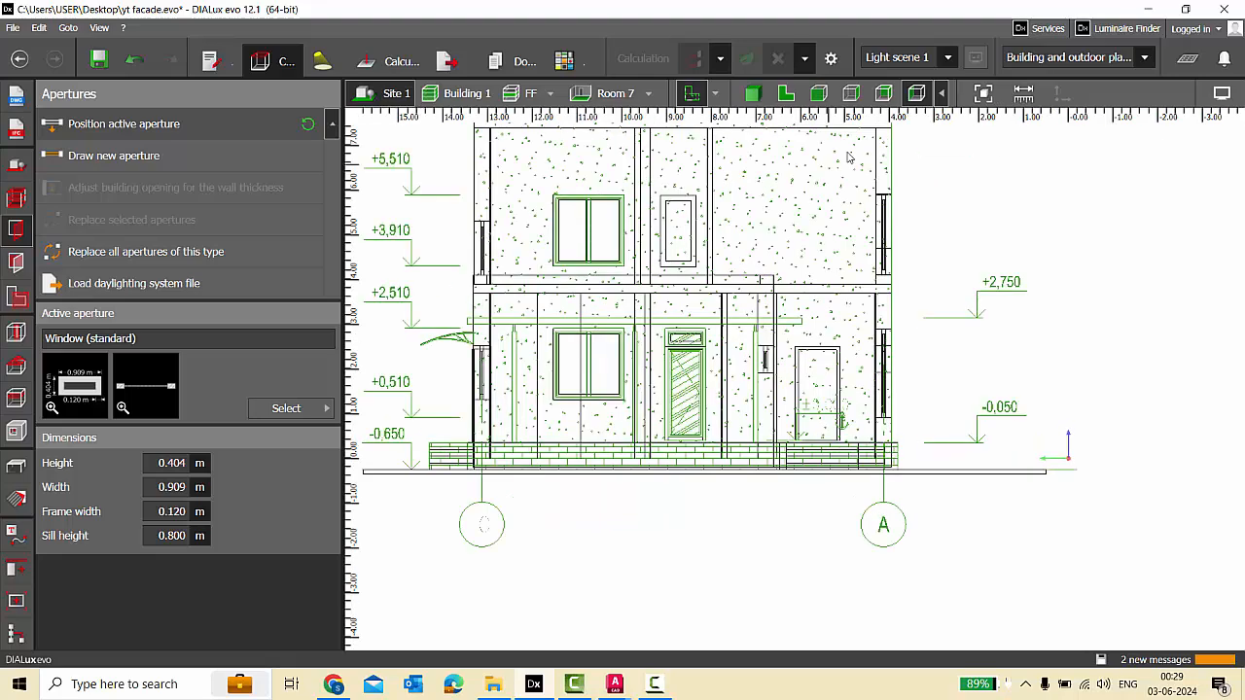
click(759, 93)
click(16, 499)
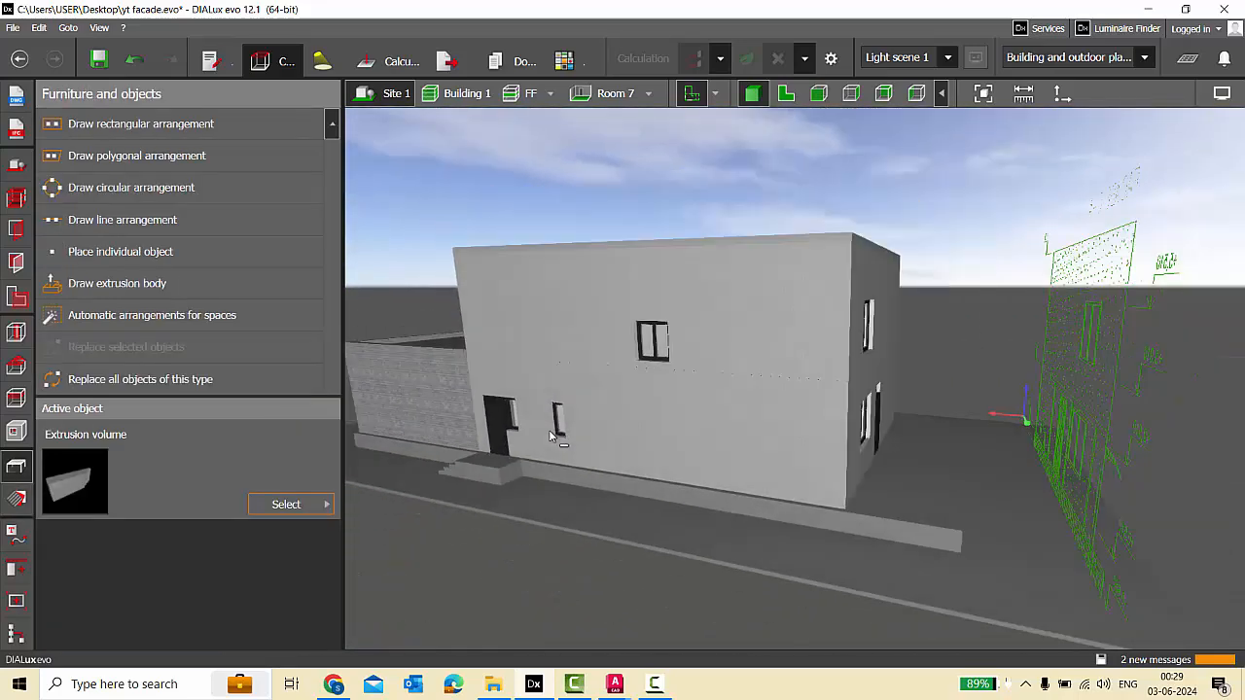
key(ctrl+s)
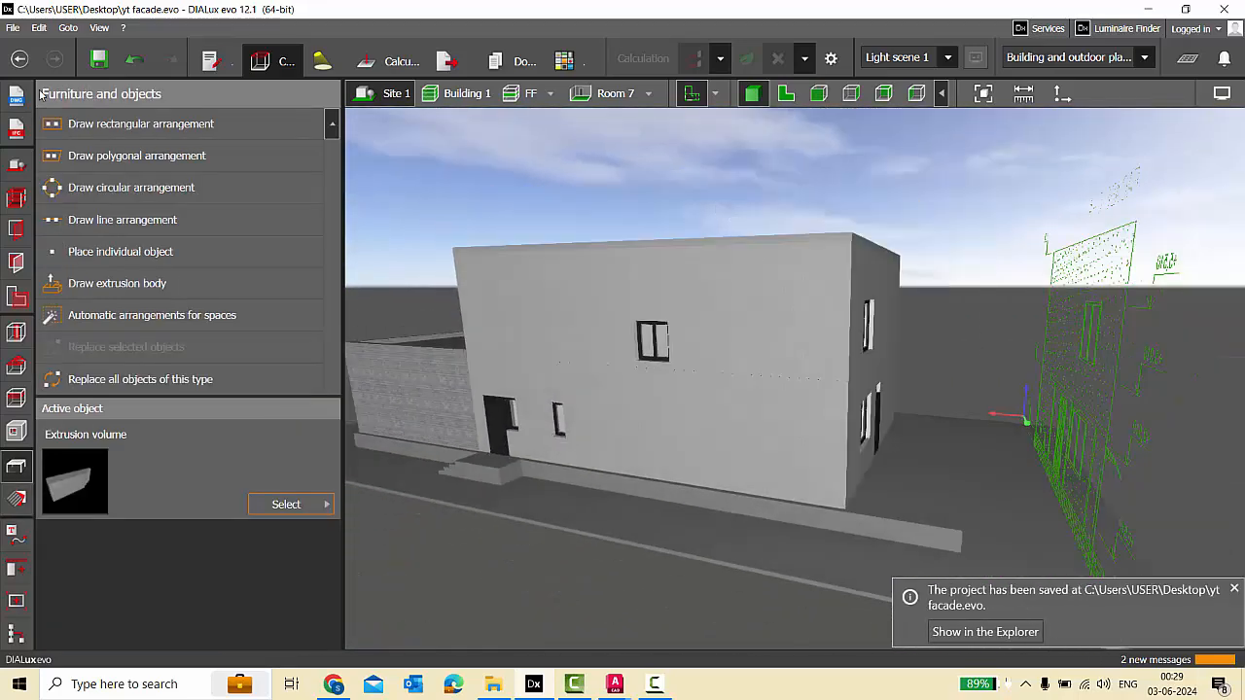
Show the ELEVATION 1, ELEVATION 2 and ELEVATION 3 plans together with ELEVATION 4 in the 3D view.
click(716, 93)
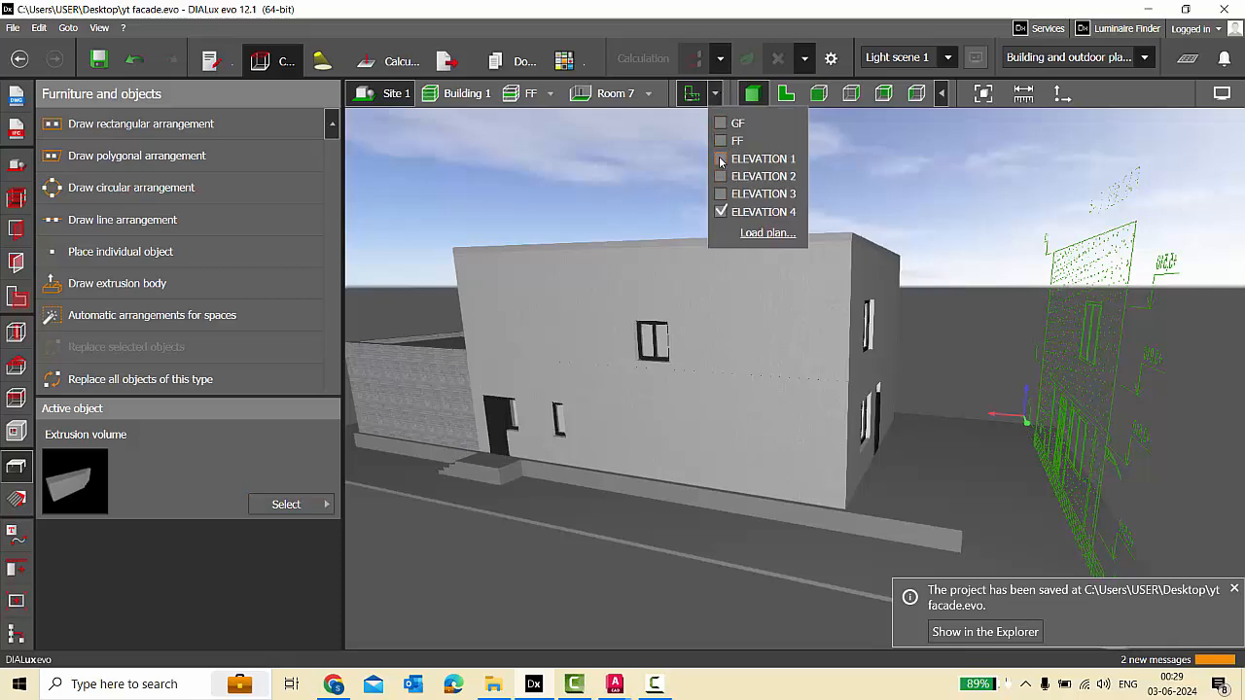
click(721, 158)
click(720, 176)
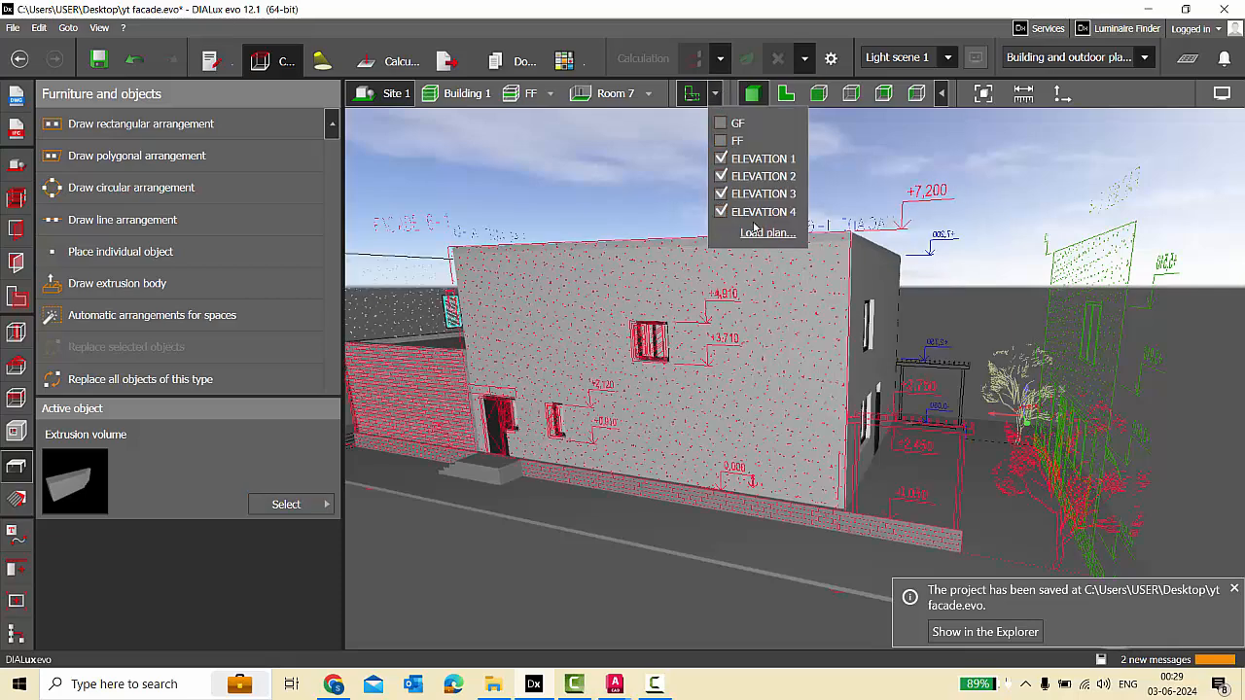
right_drag(875, 311, 675, 405)
scroll(669, 368, up, 5)
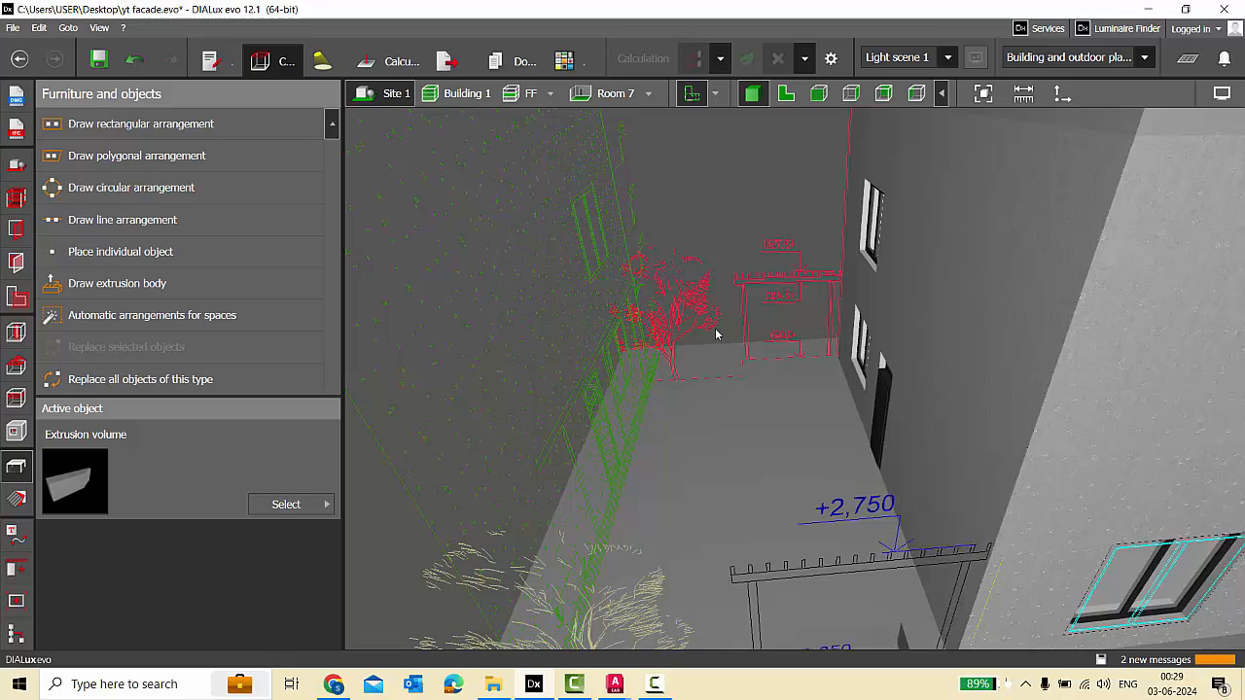
Move the ELEVATION 4 plan to an X position of about 2.836 m, aligned with the terrace's outer edge, and check it in 3D.
click(15, 93)
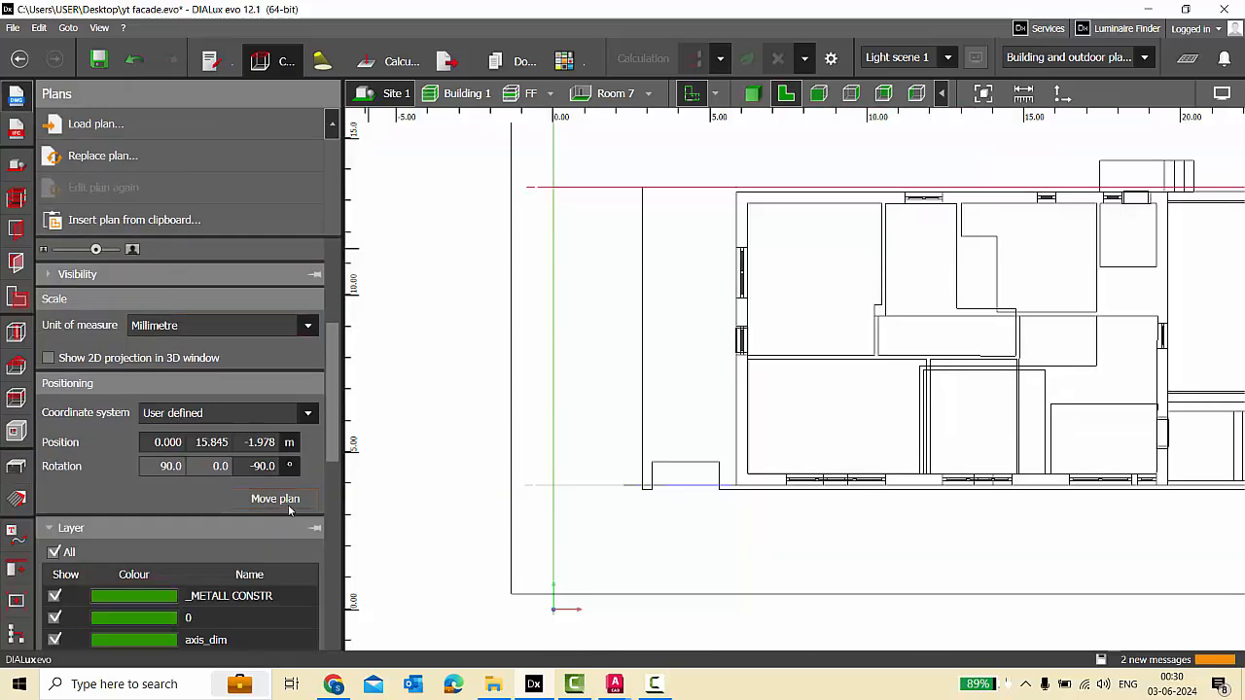
scroll(645, 284, up, 2)
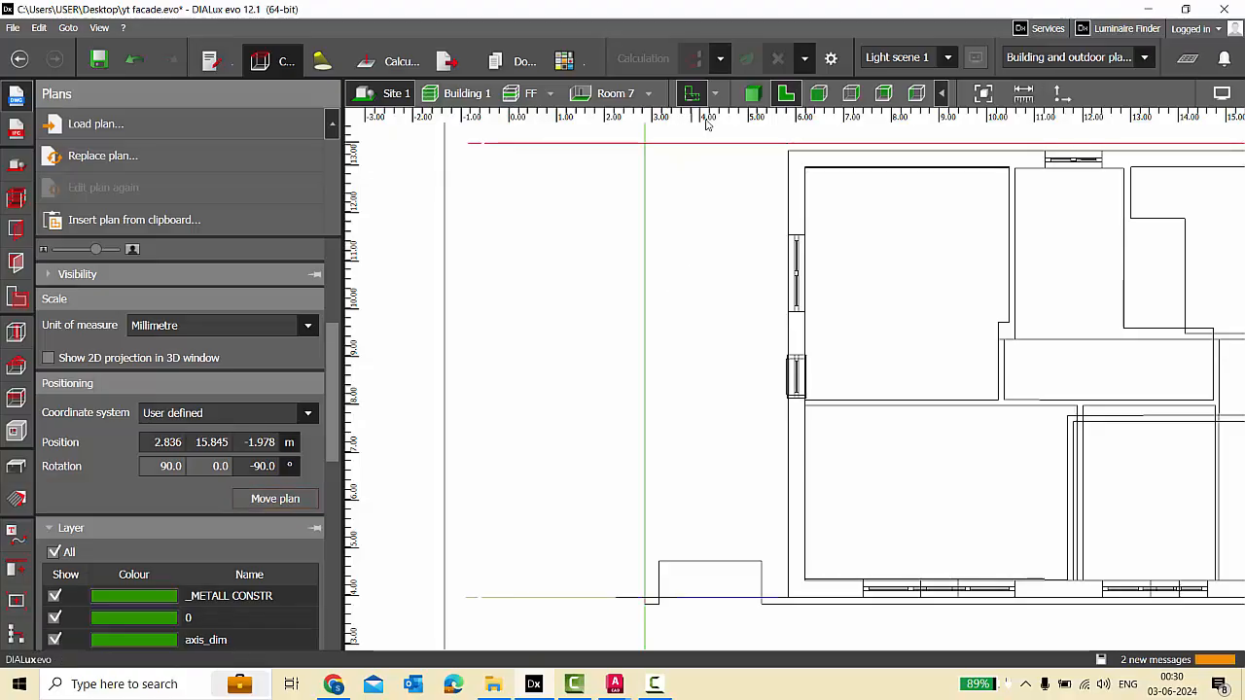
click(749, 97)
right_drag(773, 250, 717, 234)
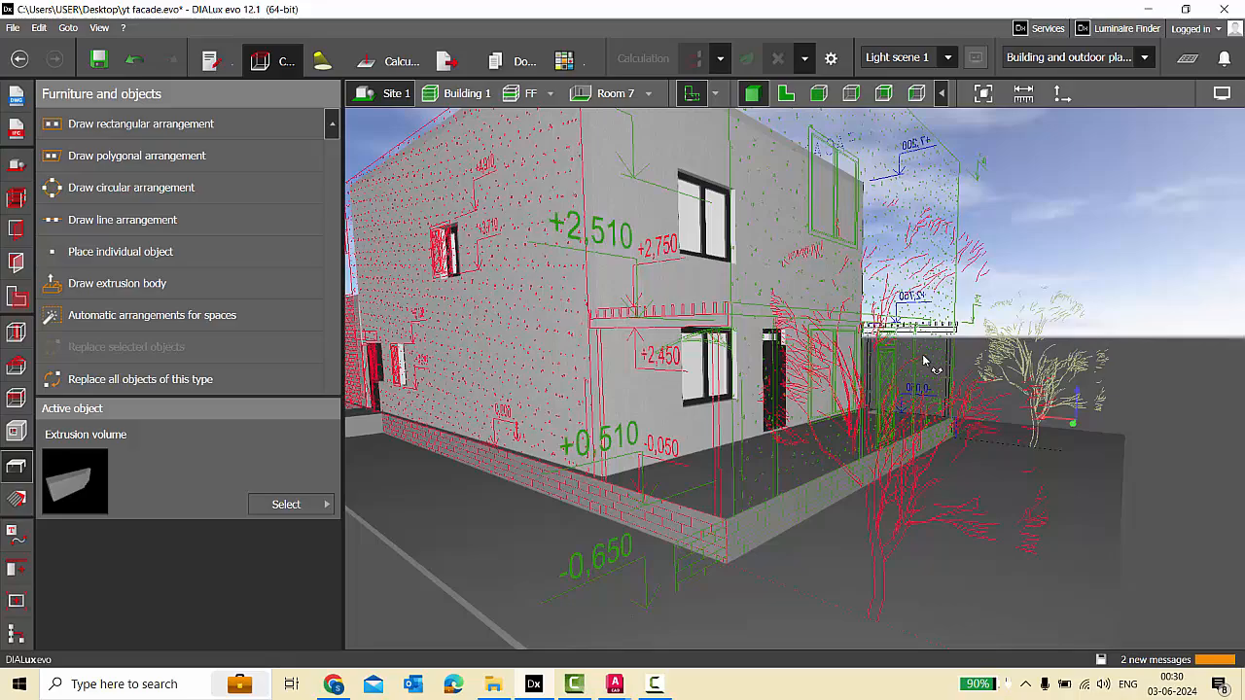
right_drag(929, 364, 751, 389)
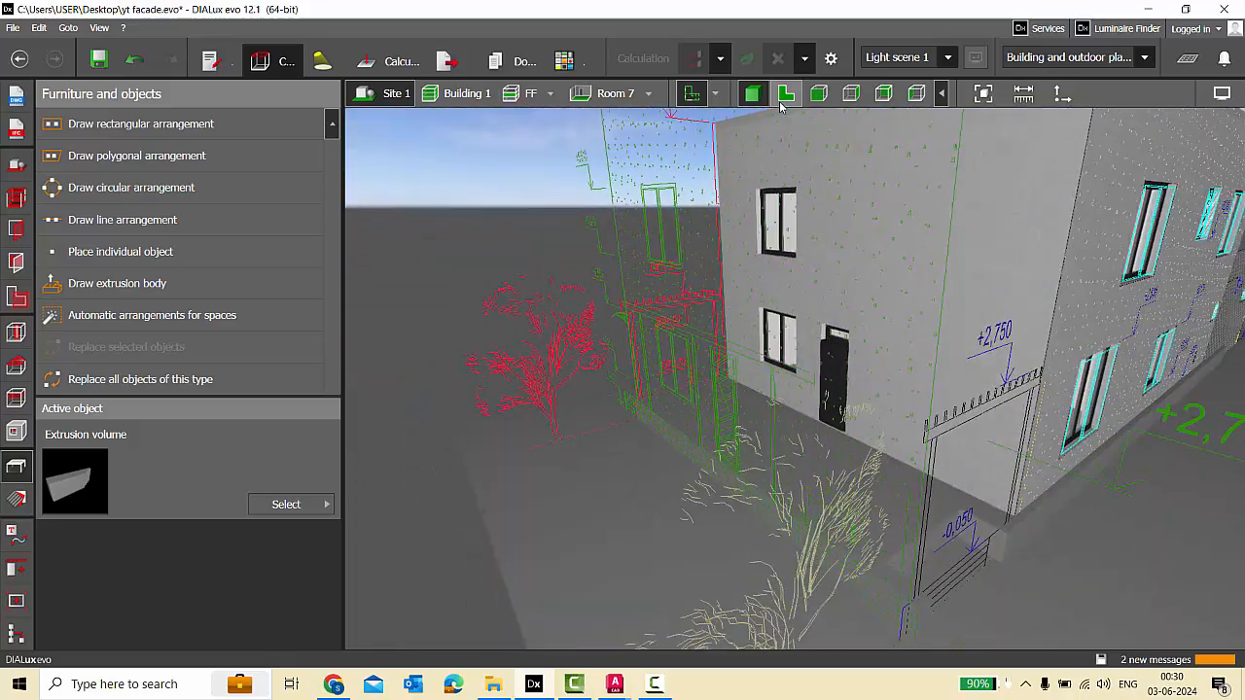
right_drag(671, 363, 766, 346)
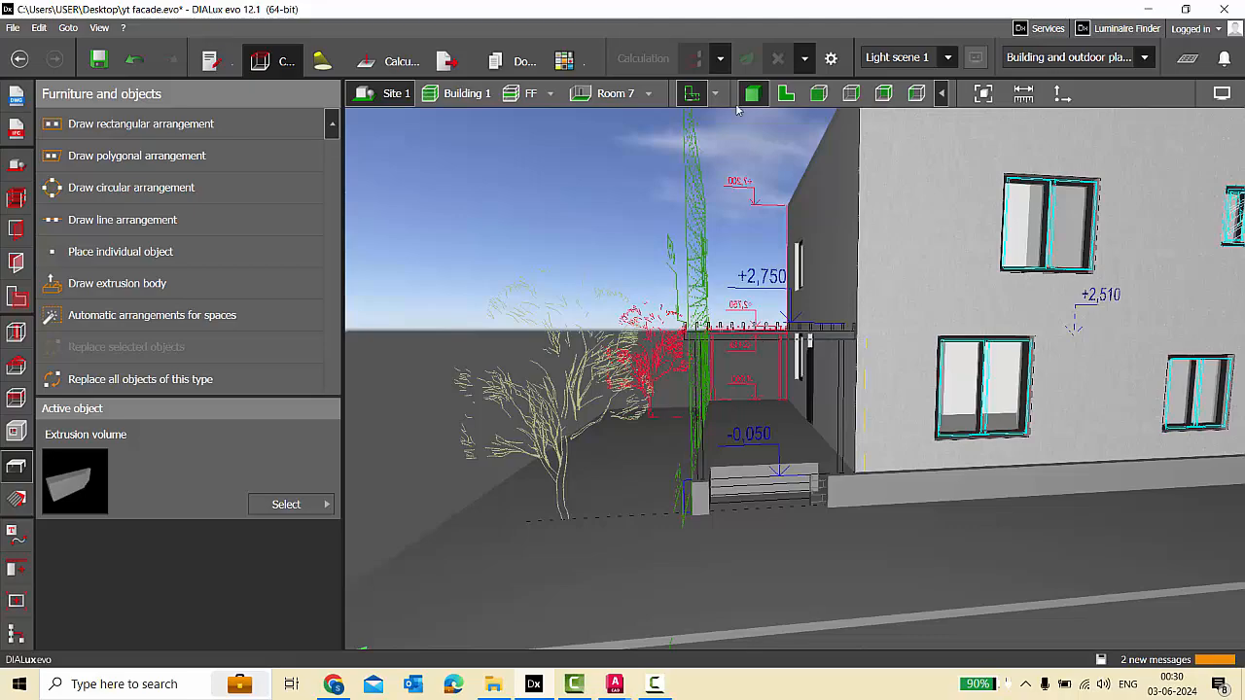
Place a cube on the pergola's outer post in the front elevation and narrow it to the drawn width, about 0.097 m.
click(822, 97)
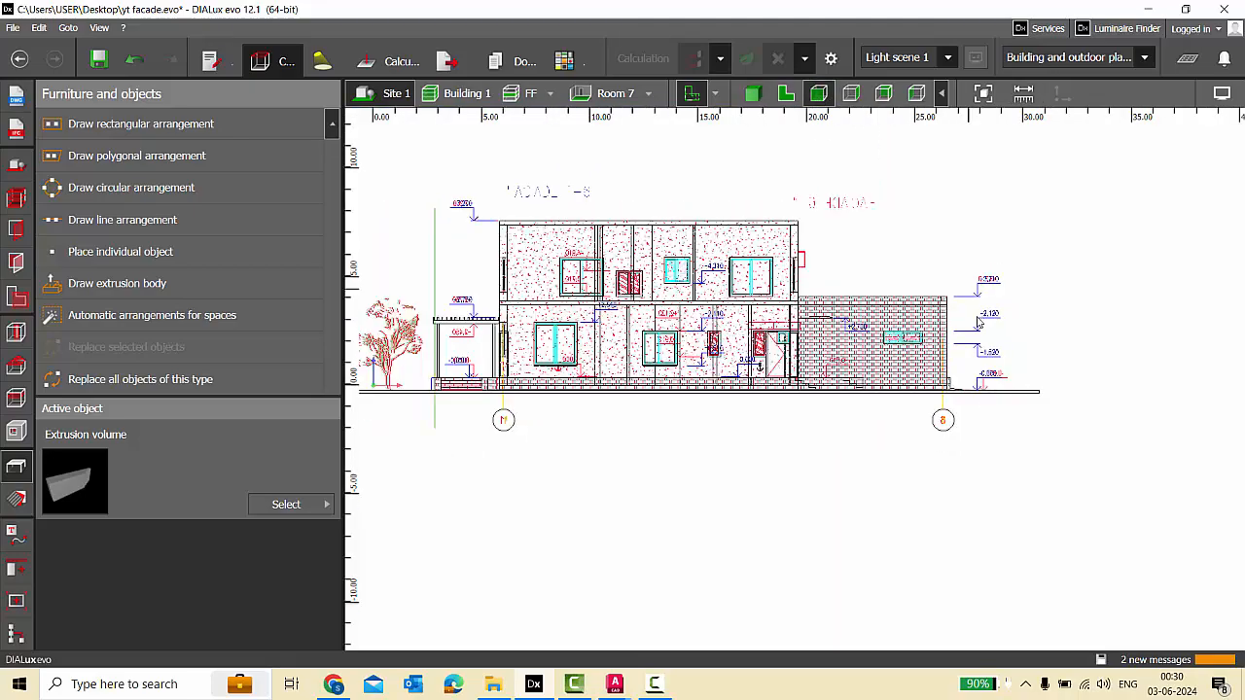
scroll(696, 337, up, 5)
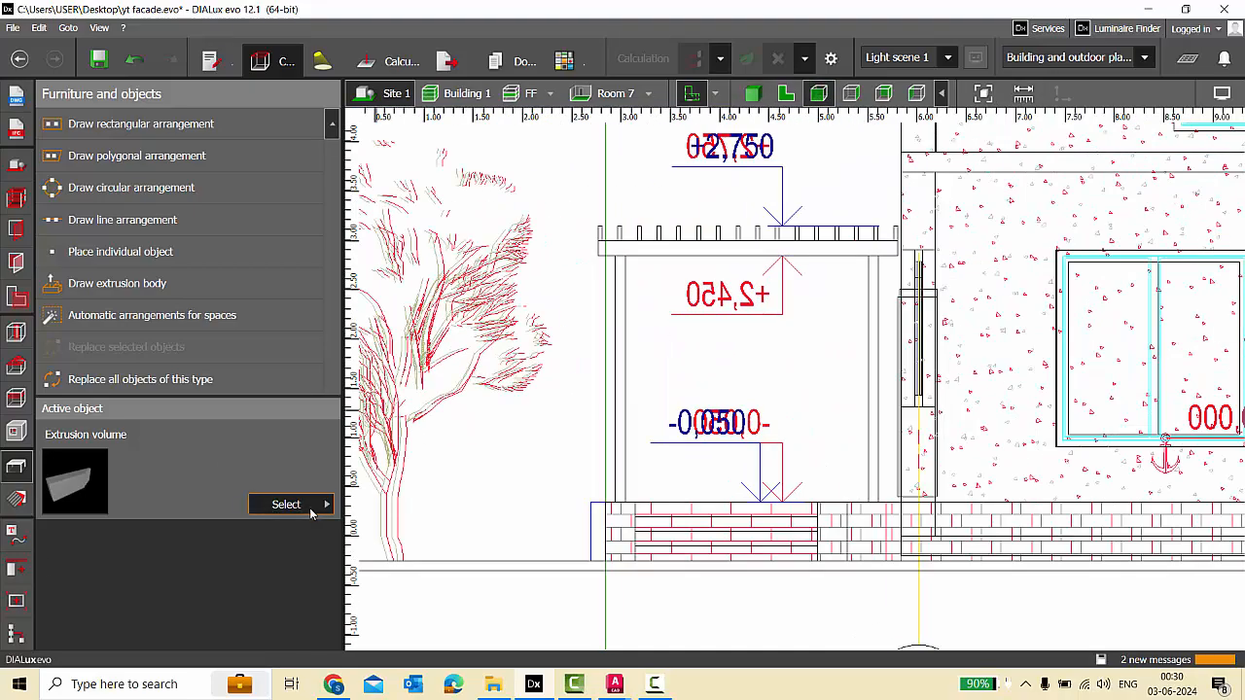
click(384, 292)
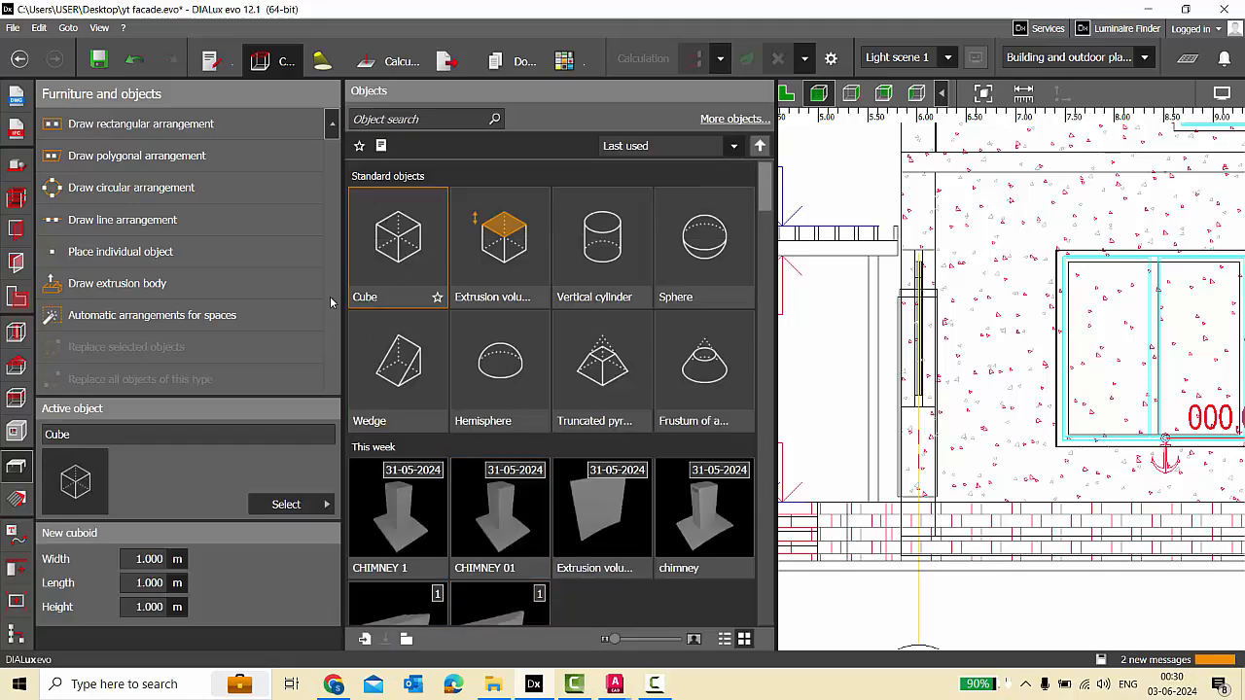
click(117, 252)
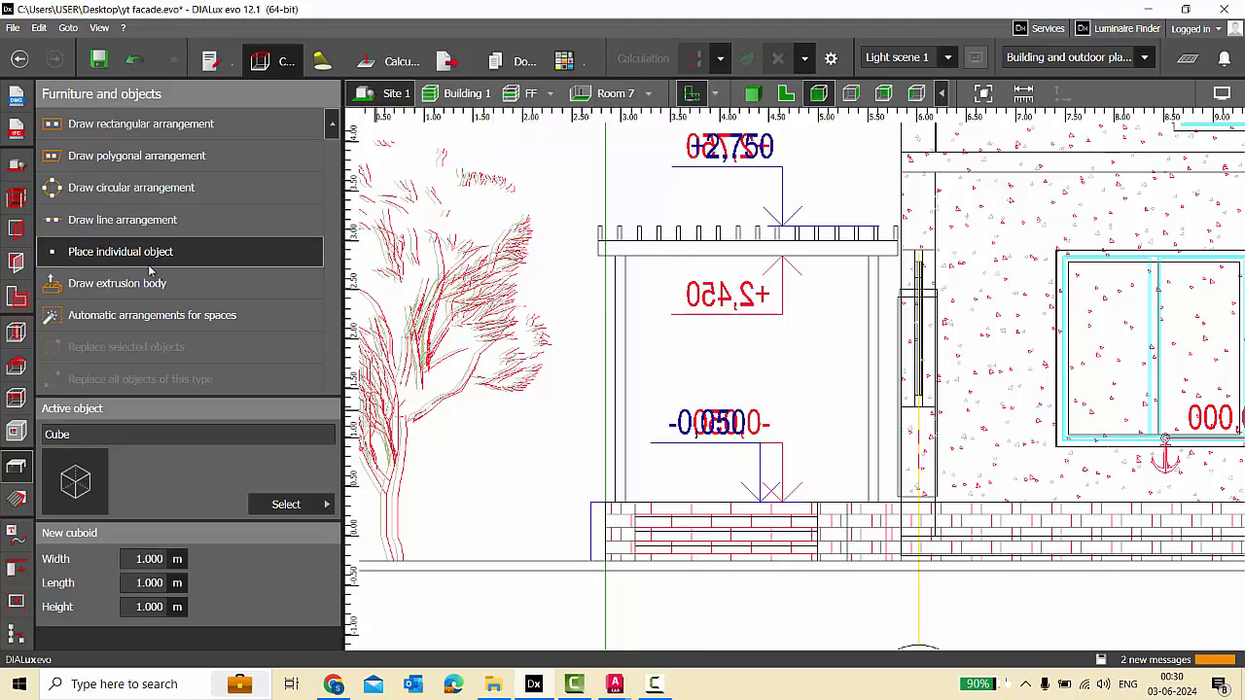
click(588, 439)
drag(588, 410, 615, 405)
scroll(615, 405, up, 1)
key(s)
drag(699, 418, 533, 401)
scroll(516, 317, up, 5)
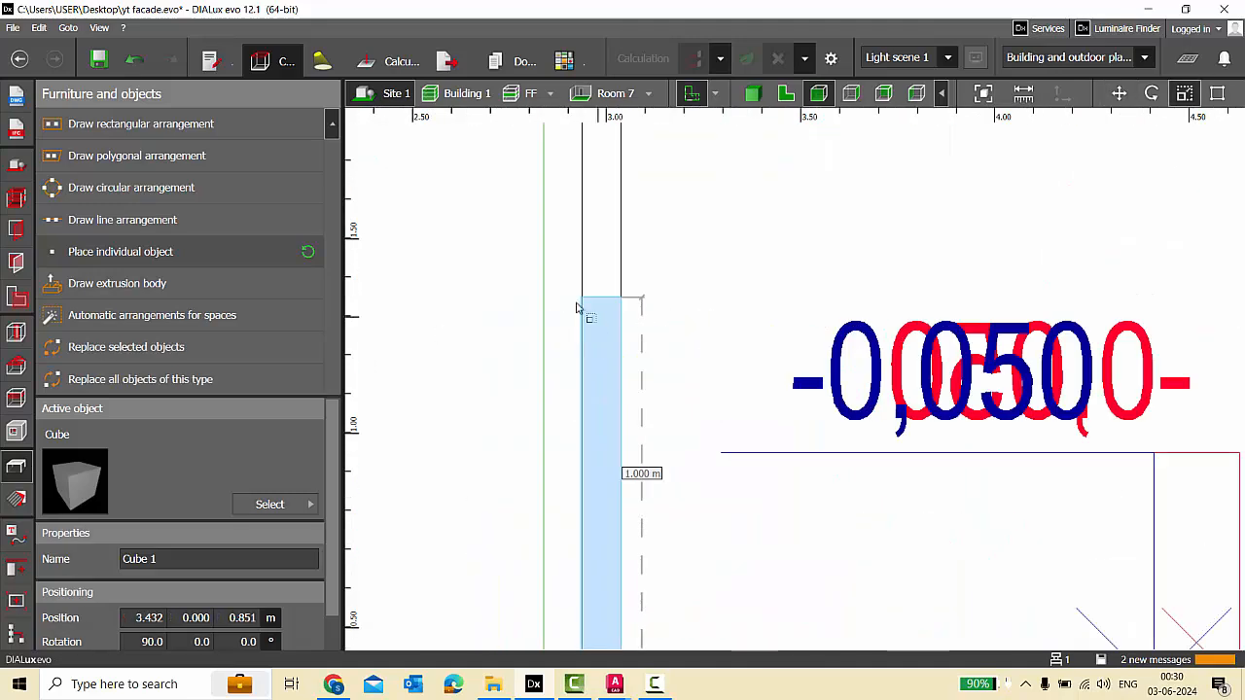
Stretch the post cube up to the underside of the drawn pergola beam, about 2.500 m high.
scroll(587, 477, down, 7)
drag(589, 441, 586, 281)
scroll(586, 281, up, 6)
drag(540, 330, 541, 332)
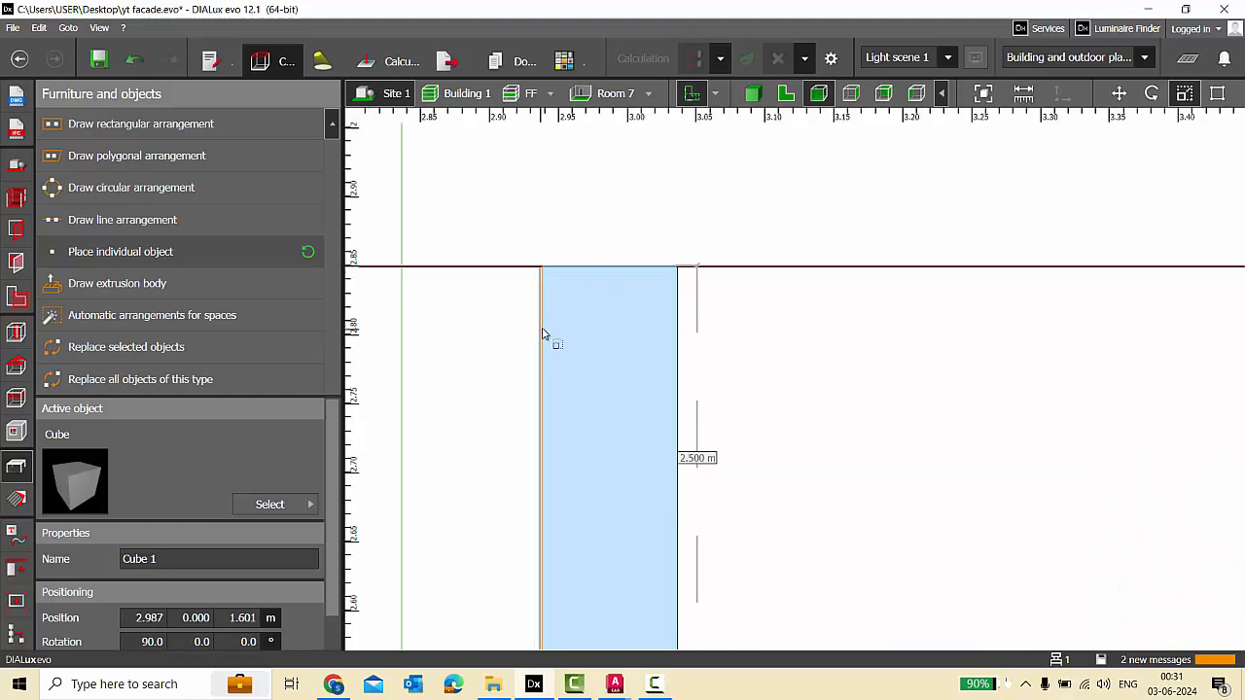
Copy the post cube and move the copy onto the second drawn post beside the house wall.
scroll(487, 194, down, 6)
key(ctrl+c)
key(ctrl+v)
drag(519, 411, 915, 413)
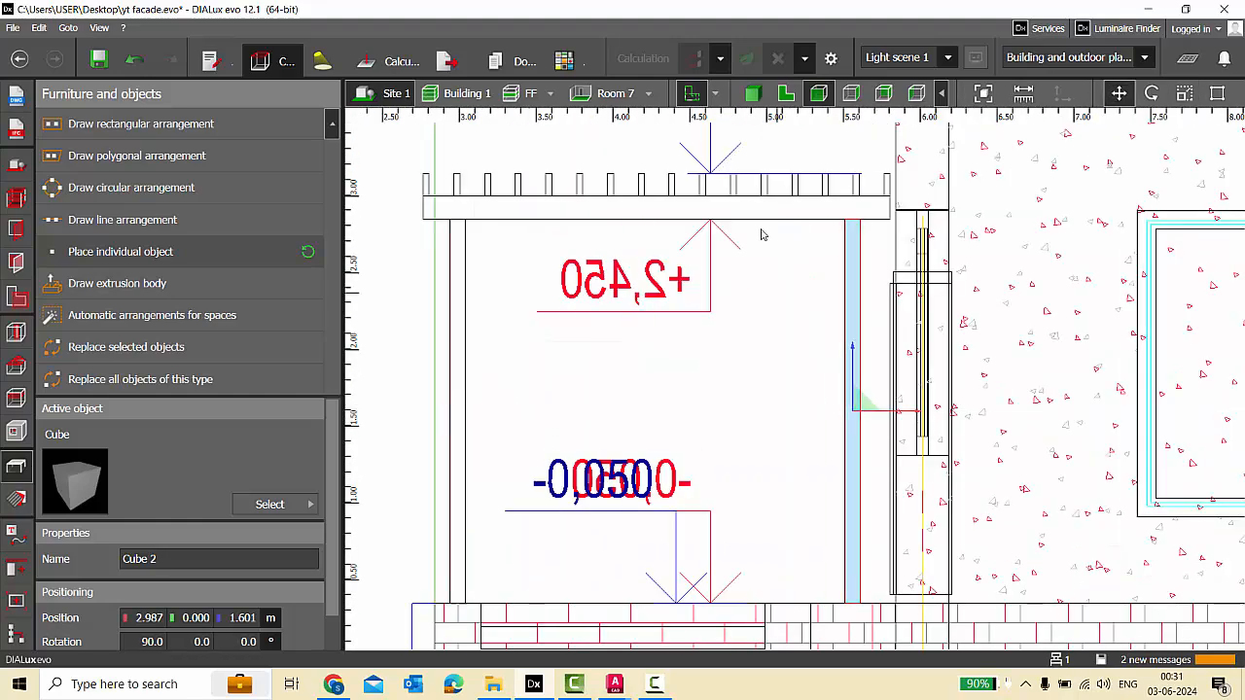
Select both pergola posts and set their depth to 0.1 m.
click(752, 93)
right_drag(781, 309, 740, 408)
scroll(681, 467, up, 4)
ctrl+click(597, 543)
right_drag(597, 544, 815, 420)
scroll(206, 637, down, 1)
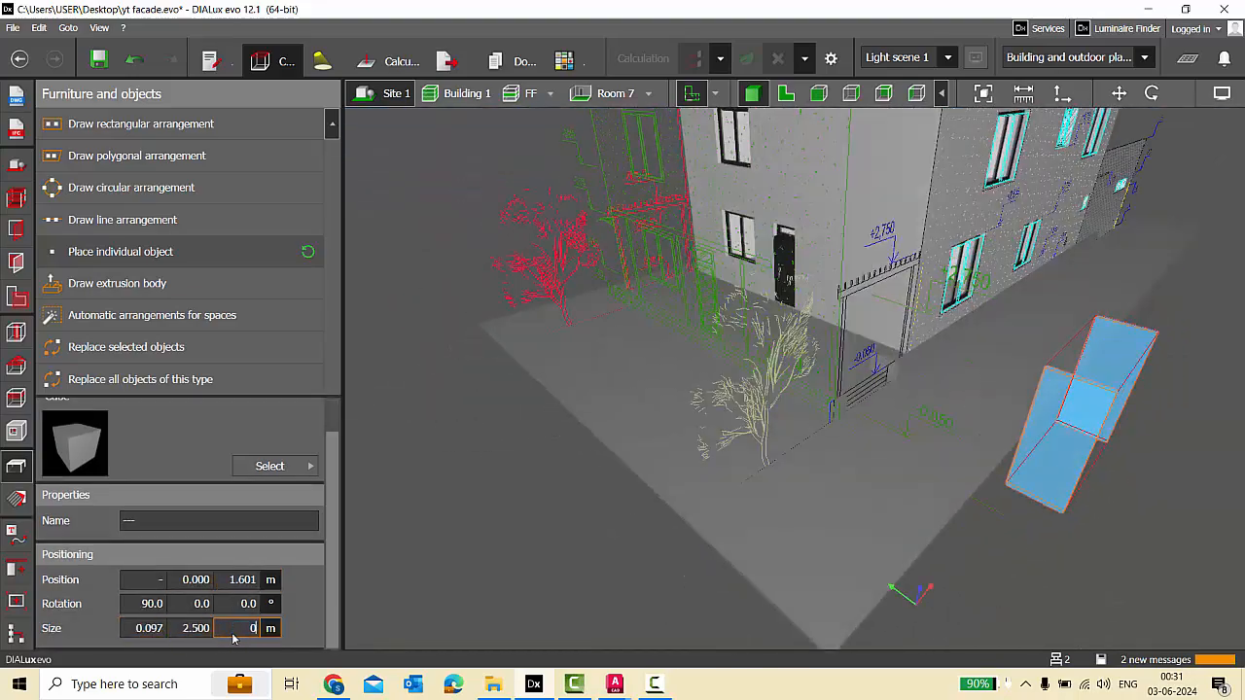
click(233, 632)
text(0.1)
Move both posts along the façade onto the post drawn on ELEVATION 4, at a Y position of about 7.070 m.
click(1119, 94)
scroll(781, 334, up, 3)
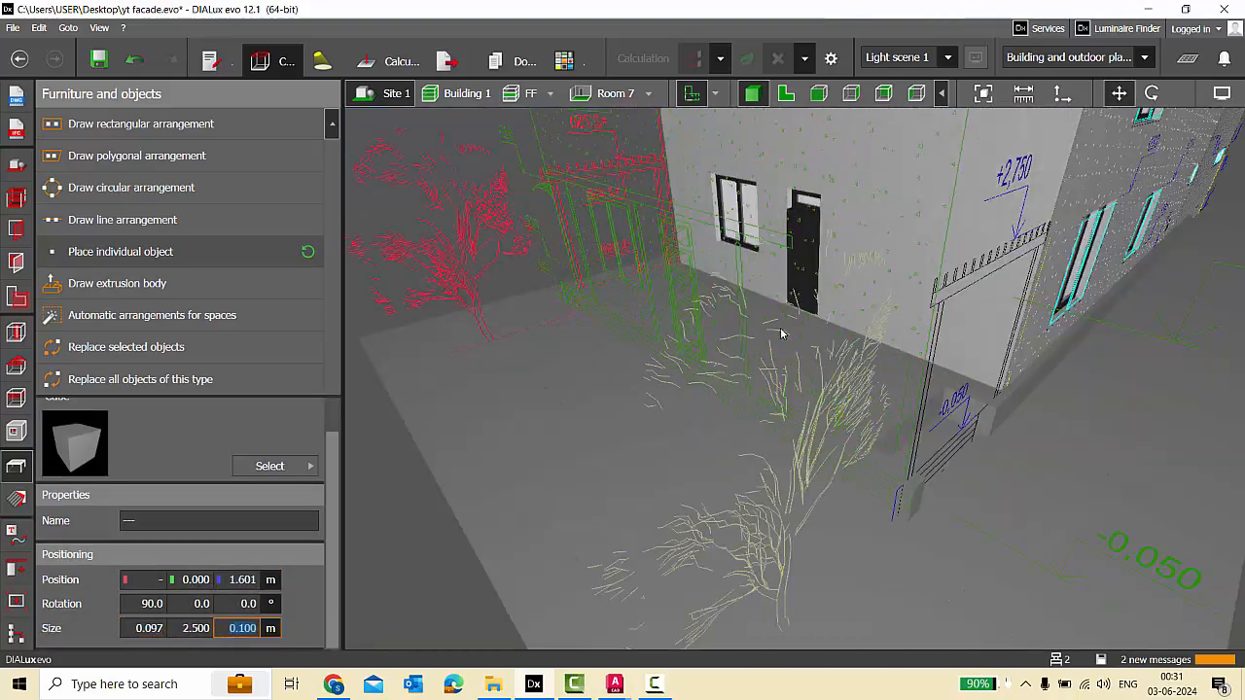
right_drag(781, 334, 844, 225)
scroll(842, 246, up, 2)
scroll(876, 414, up, 2)
scroll(876, 415, down, 4)
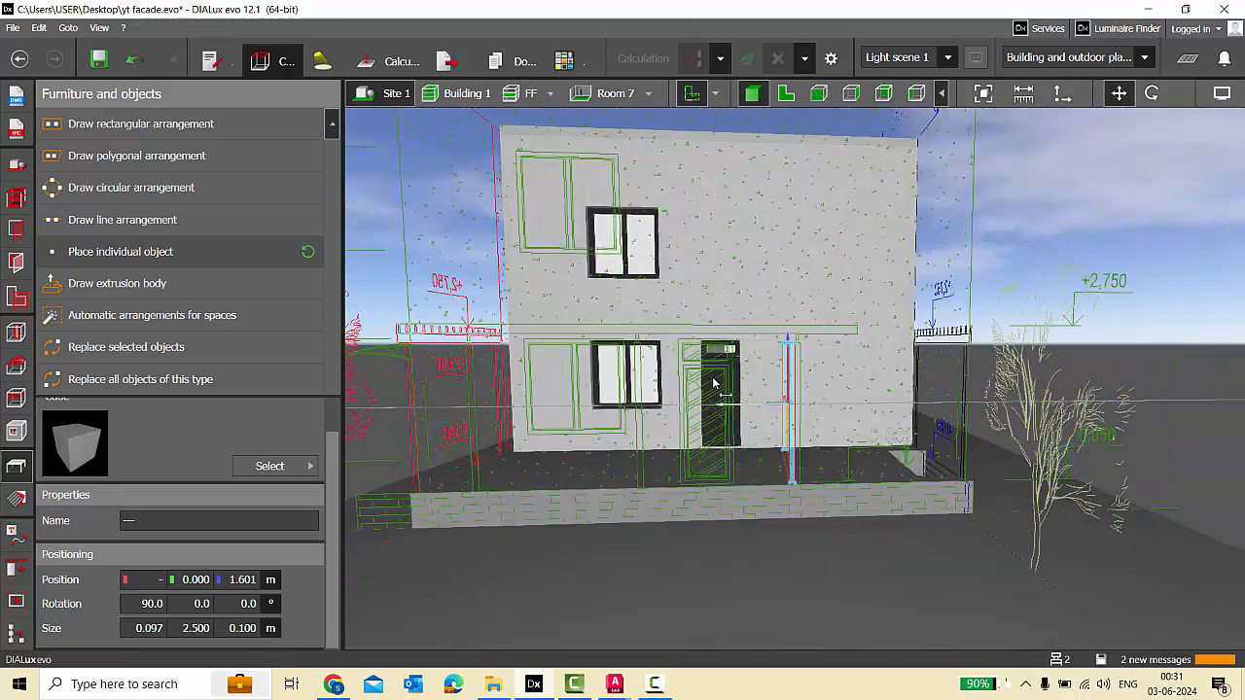
click(849, 95)
scroll(694, 422, up, 5)
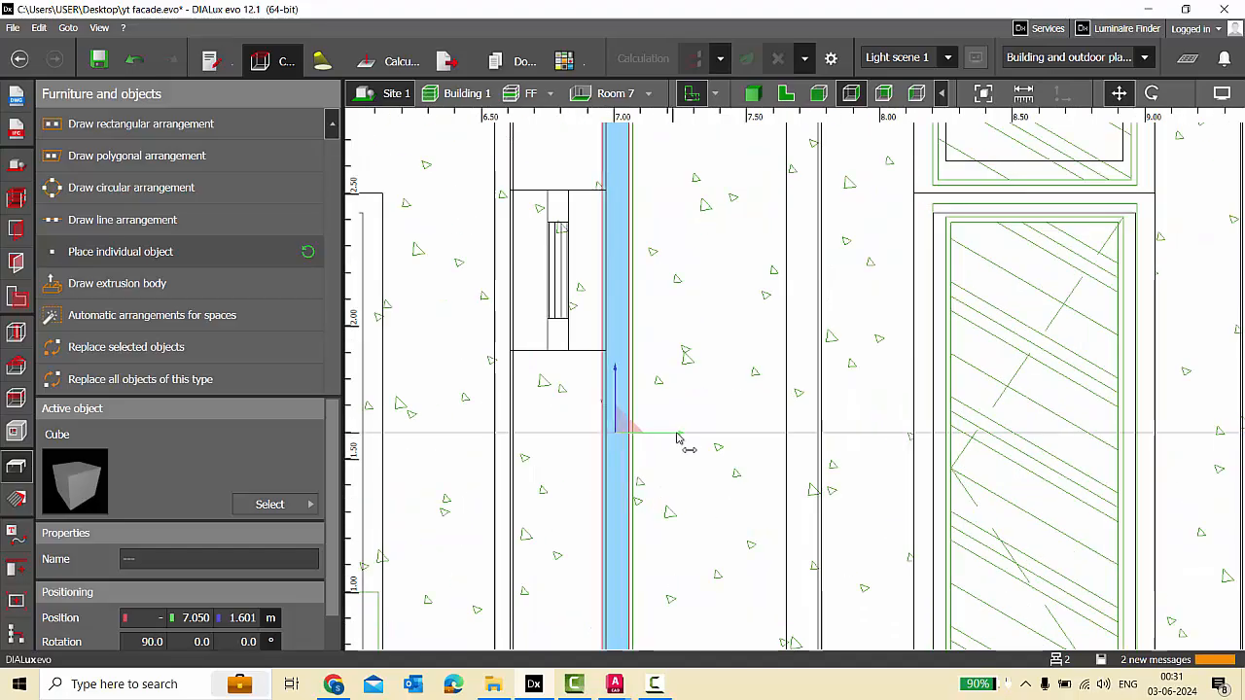
scroll(545, 333, down, 3)
Examine in 3D how the two posts and the narrow stub above them fit the drawn pergola.
click(753, 94)
right_drag(834, 301, 875, 301)
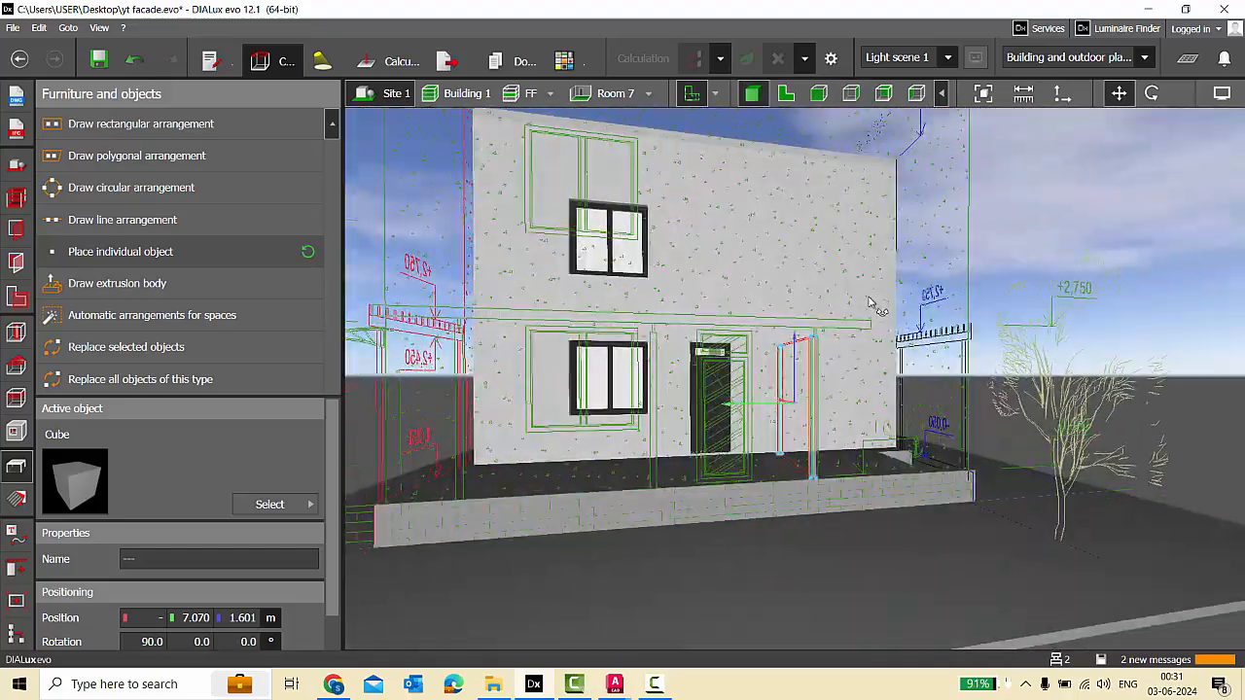
scroll(541, 367, up, 3)
scroll(541, 368, down, 3)
right_drag(1099, 336, 914, 284)
scroll(808, 289, up, 2)
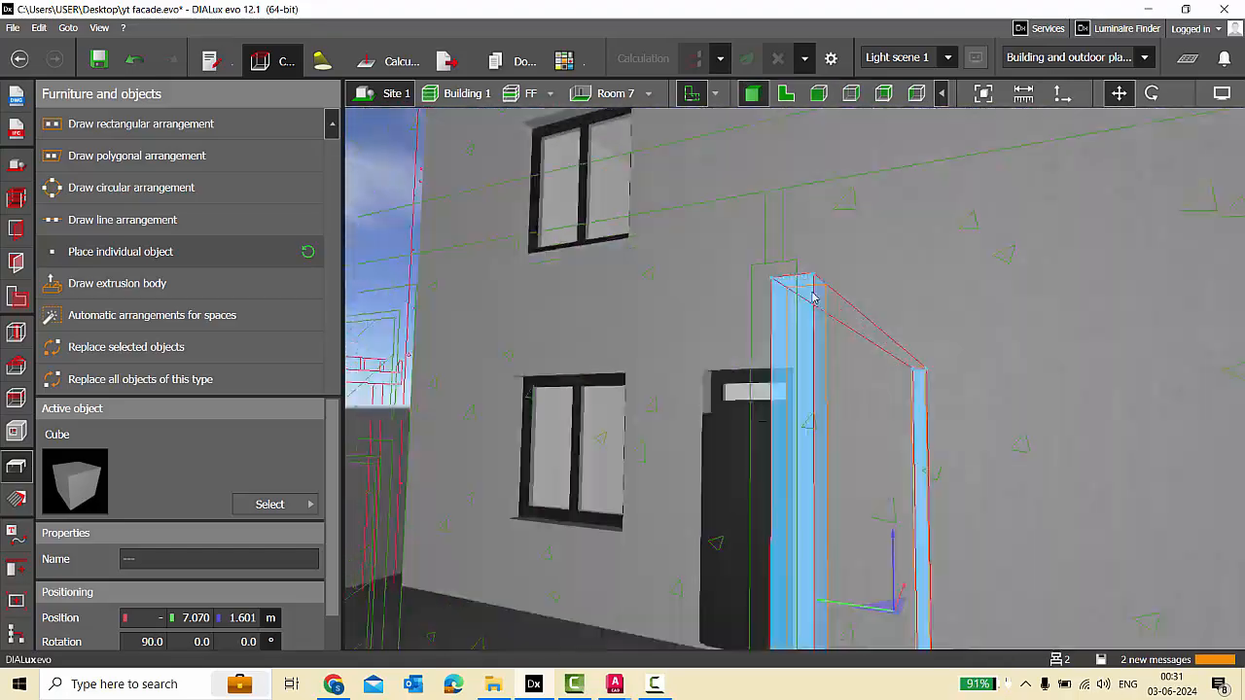
scroll(842, 274, down, 1)
scroll(842, 273, up, 1)
right_drag(813, 258, 868, 249)
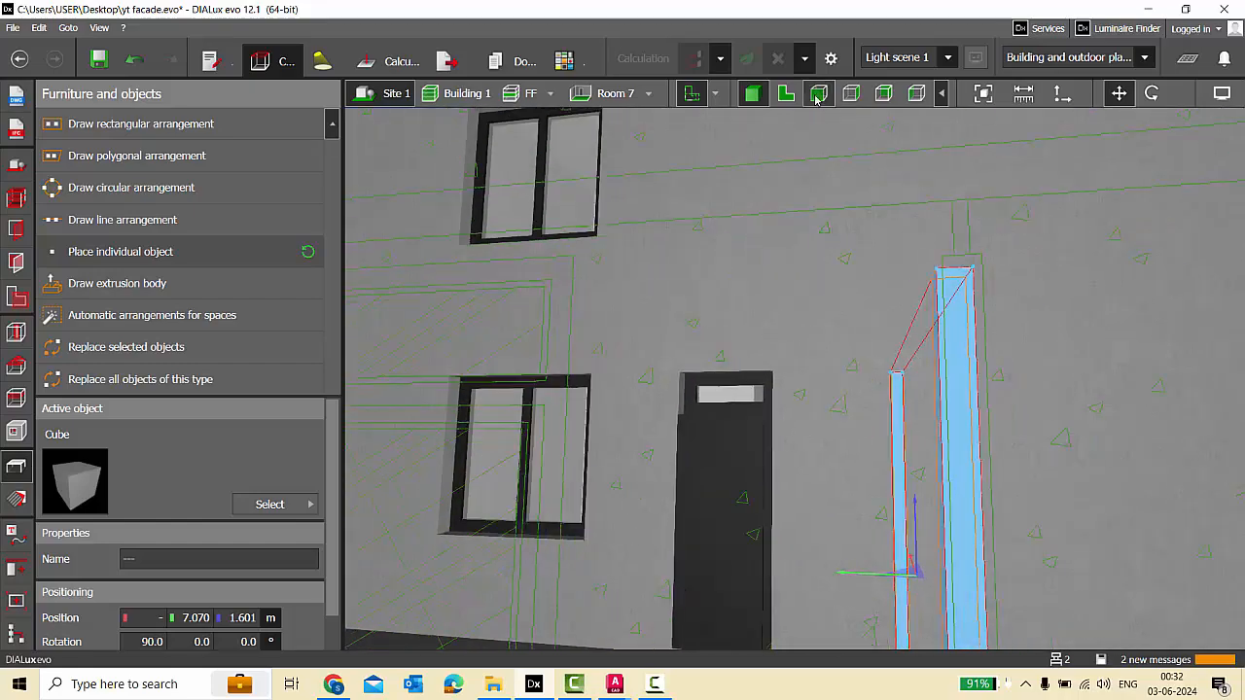
Place a new cube in the façade C-A elevation and move its edge onto the narrow stub drawn above the post.
click(819, 94)
click(851, 94)
scroll(576, 316, up, 4)
scroll(609, 230, up, 2)
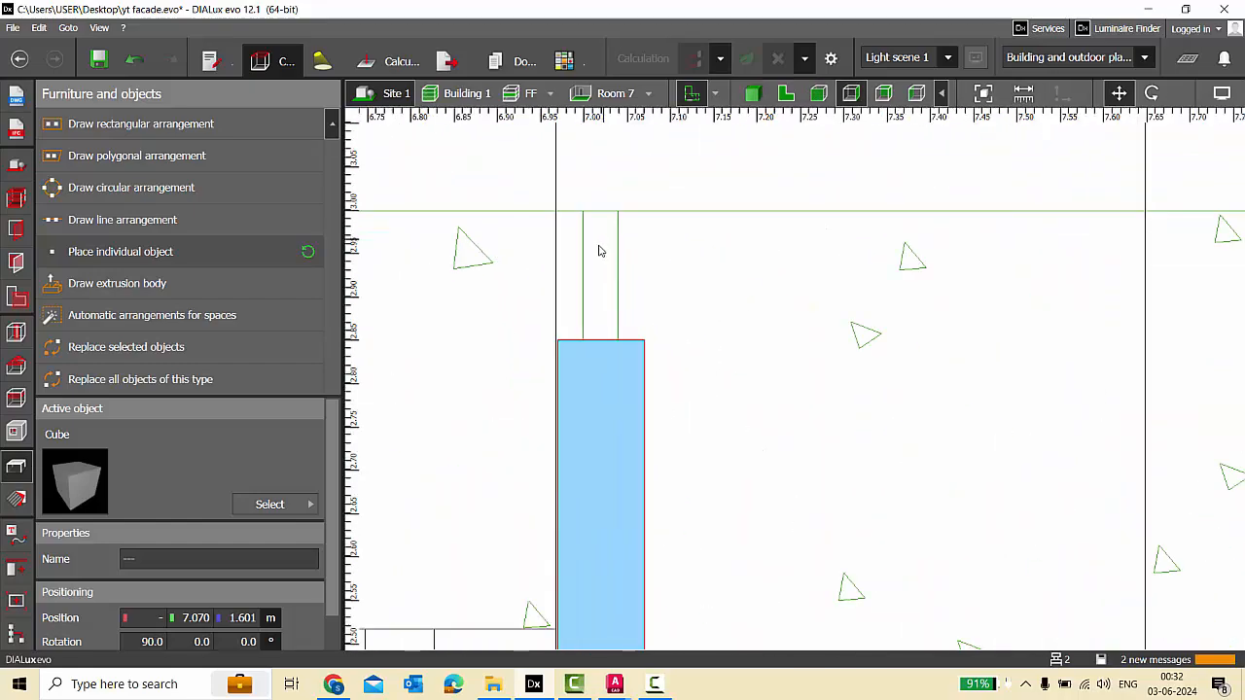
scroll(600, 245, down, 1)
click(612, 327)
click(120, 260)
click(708, 294)
drag(728, 289, 876, 280)
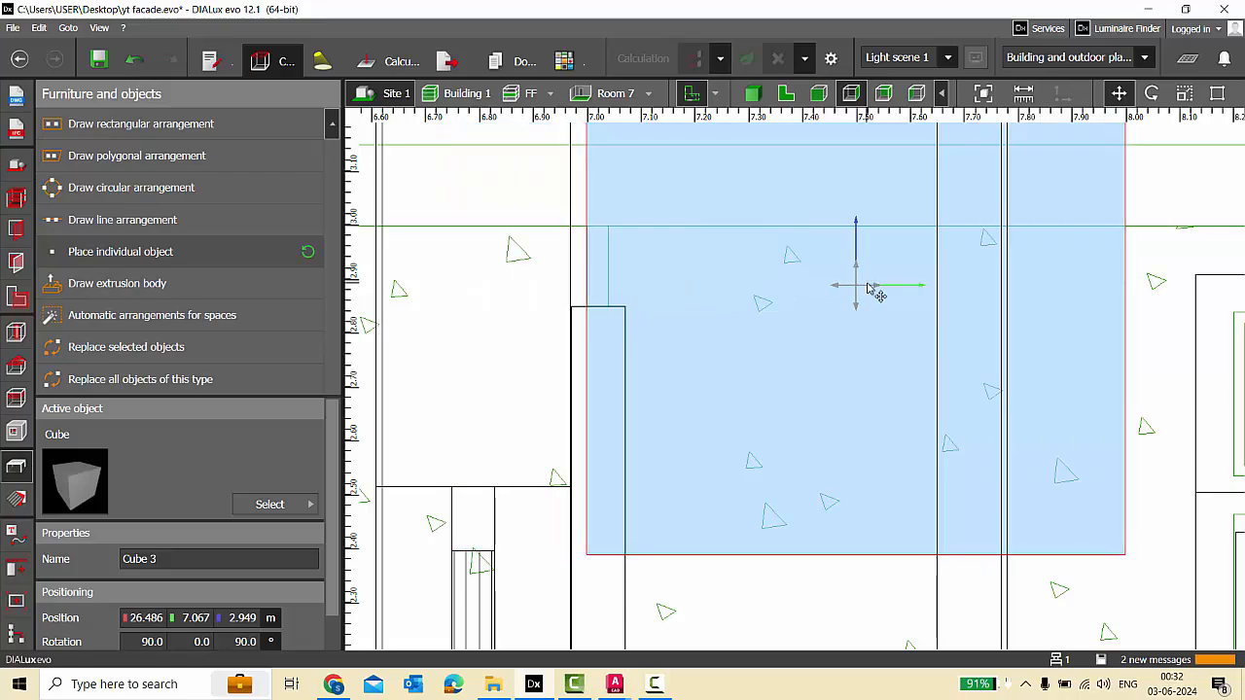
Resize the new cube to the drawn stub between post and beam, about 0.042 m wide and 0.151 m high.
click(1185, 94)
drag(1128, 255, 611, 269)
scroll(611, 268, down, 1)
middle_drag(611, 269, 635, 405)
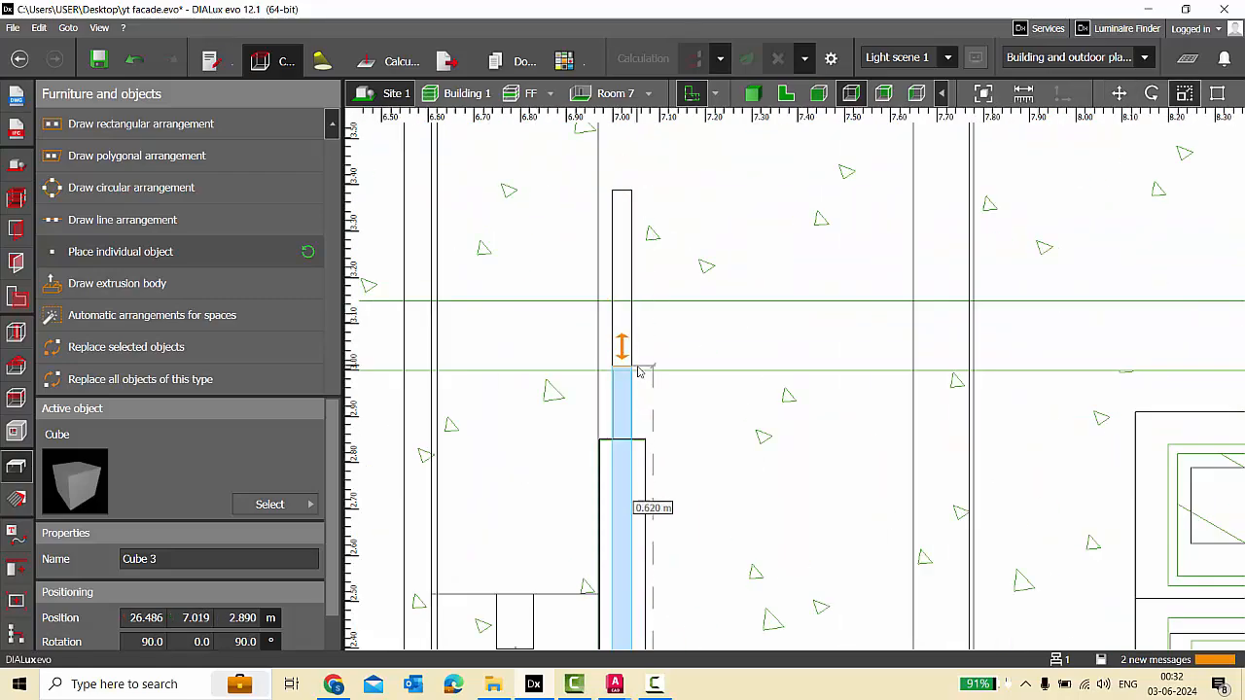
drag(638, 368, 637, 371)
scroll(637, 372, down, 3)
scroll(626, 452, up, 3)
drag(625, 203, 625, 203)
Move the stub cube in plan onto the post beside the house, at an X position of about 5.530 m.
click(753, 93)
scroll(792, 314, down, 3)
right_drag(792, 314, 817, 428)
click(1118, 94)
right_drag(1002, 311, 817, 350)
click(786, 93)
scroll(681, 384, down, 2)
drag(1136, 387, 664, 374)
scroll(747, 387, up, 10)
scroll(859, 374, up, 2)
scroll(241, 601, down, 2)
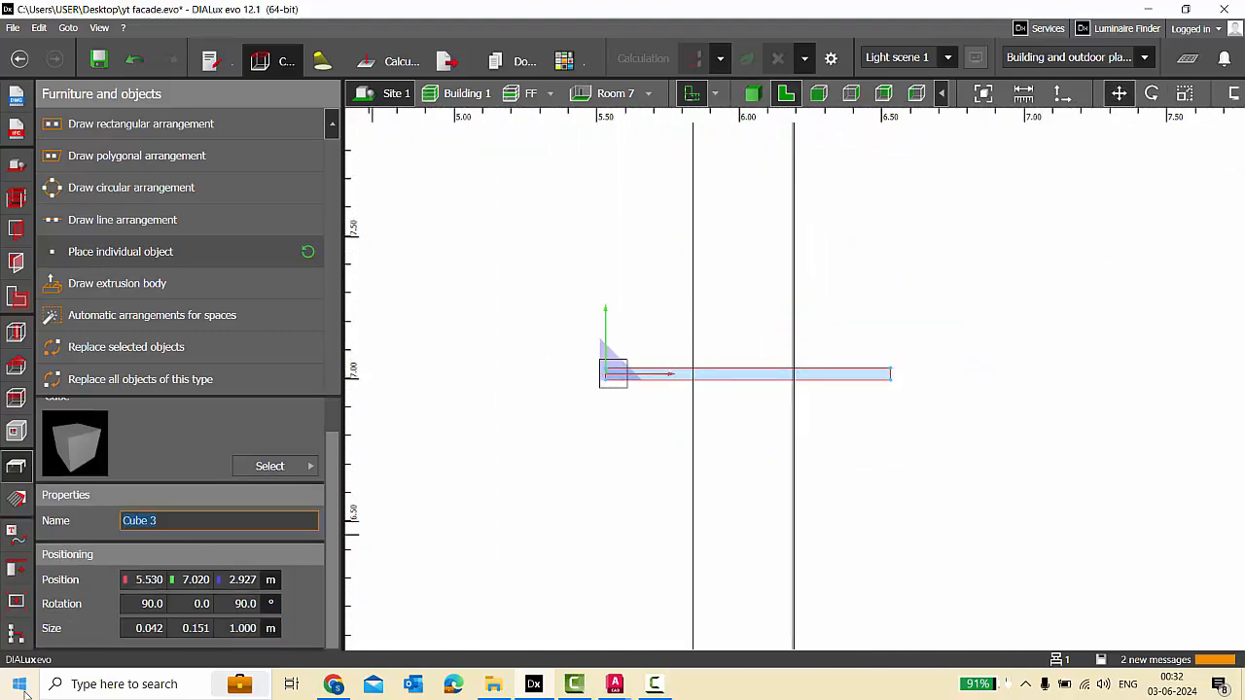
Set the stub cube's depth to 0.05 m and centre it on the post.
scroll(601, 391, up, 4)
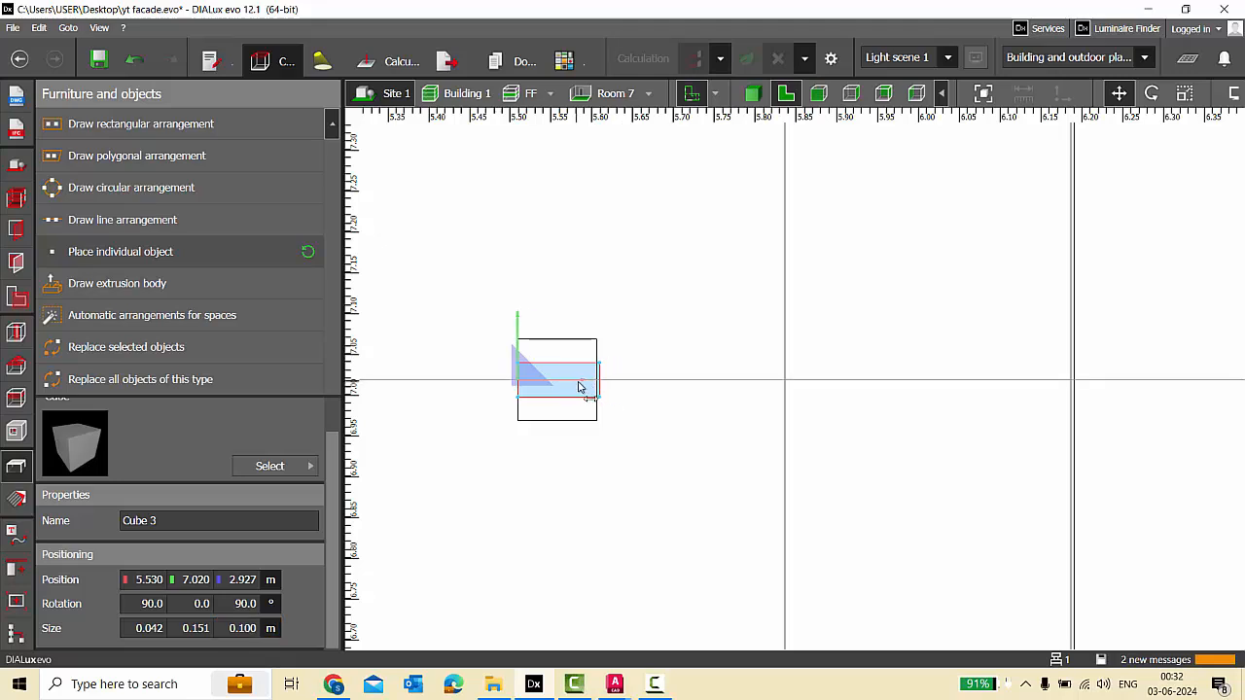
scroll(580, 387, up, 4)
text(0.05)
key(Return)
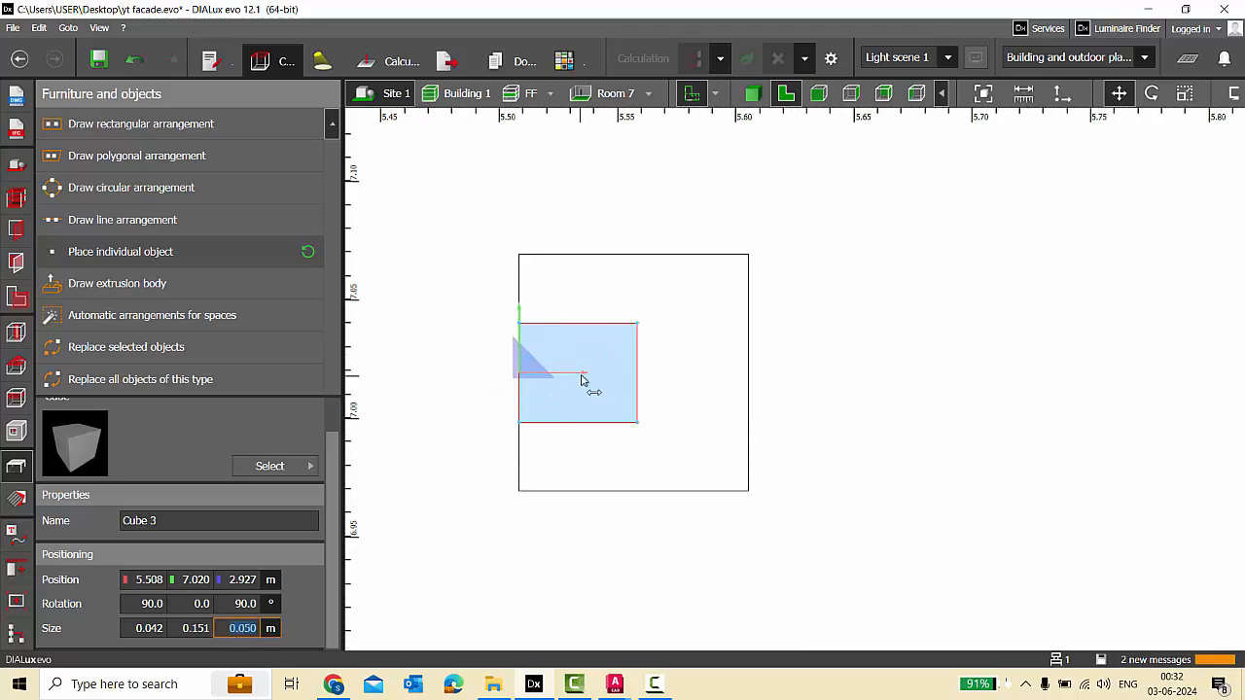
drag(581, 380, 636, 380)
Copy the stub cube onto the outer post, at an X position of about 2.961 m.
scroll(1008, 357, down, 9)
ctrl+drag(1031, 358, 649, 343)
scroll(638, 357, up, 6)
Inspect both posts with their stubs against the façade C-A plan in 3D.
click(753, 93)
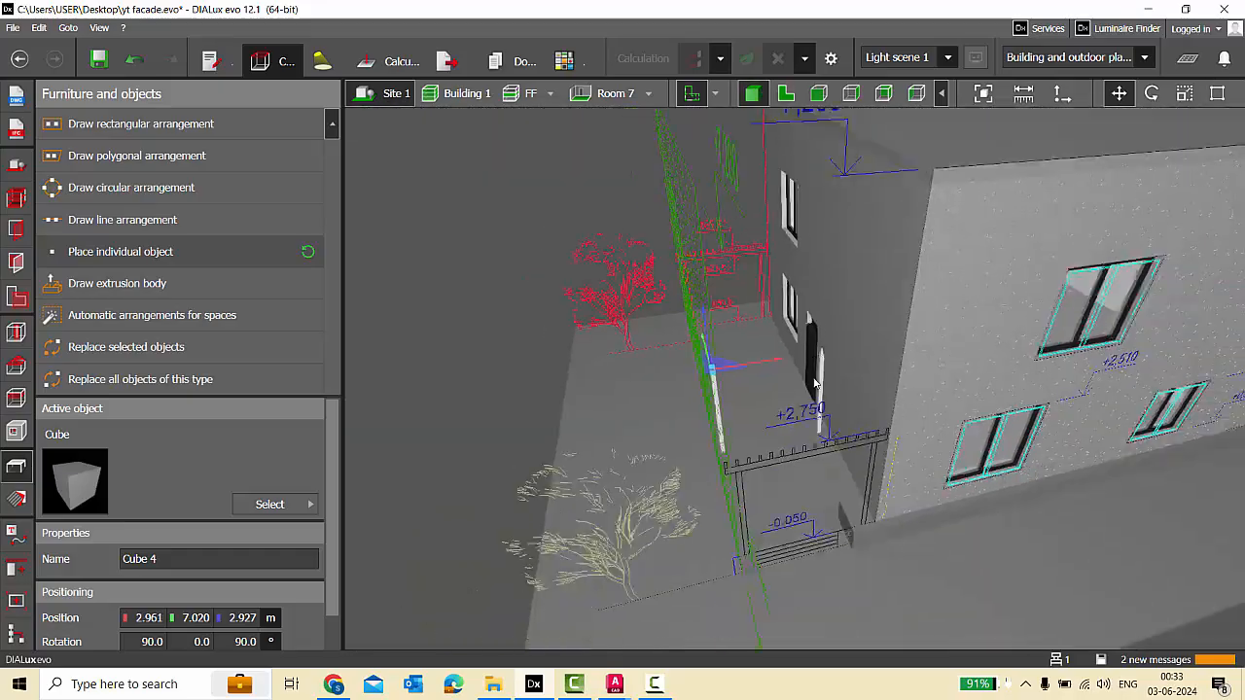
click(834, 478)
right_drag(719, 389, 776, 473)
scroll(853, 477, down, 3)
scroll(853, 478, up, 2)
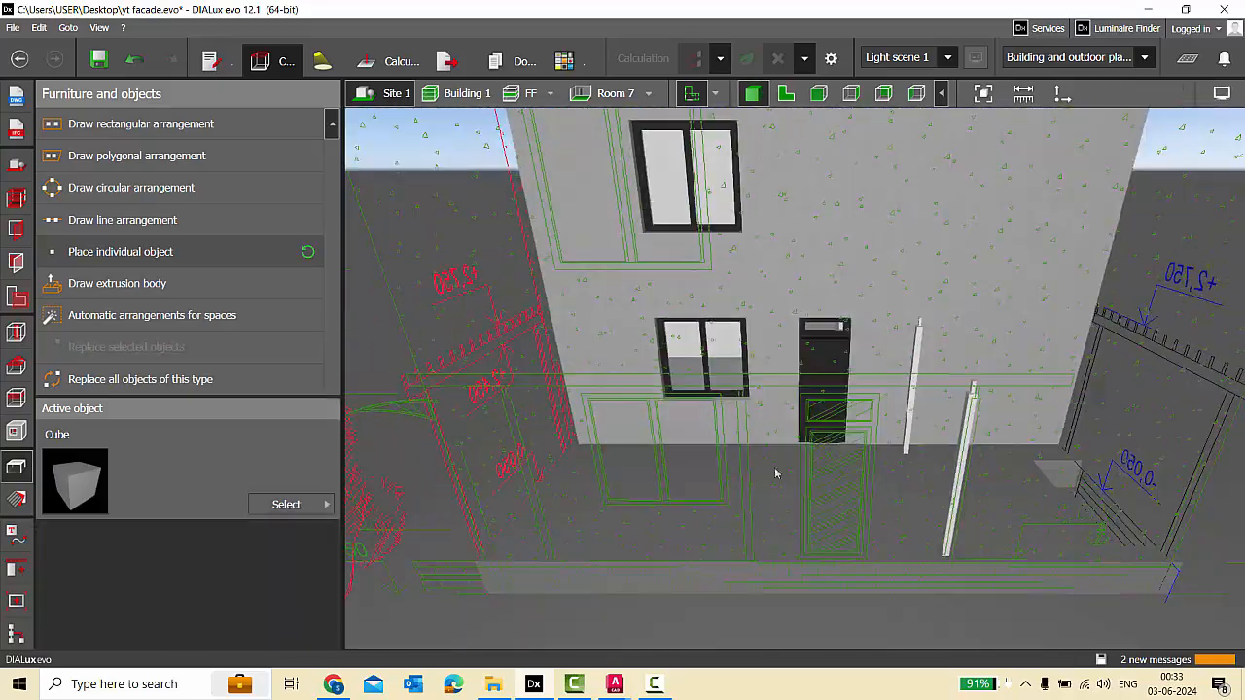
scroll(781, 353, up, 3)
scroll(781, 353, down, 3)
right_drag(781, 353, 806, 481)
Copy both posts together with their stubs along façade C-A onto the plan's middle post position, at about 9.6 m.
click(786, 94)
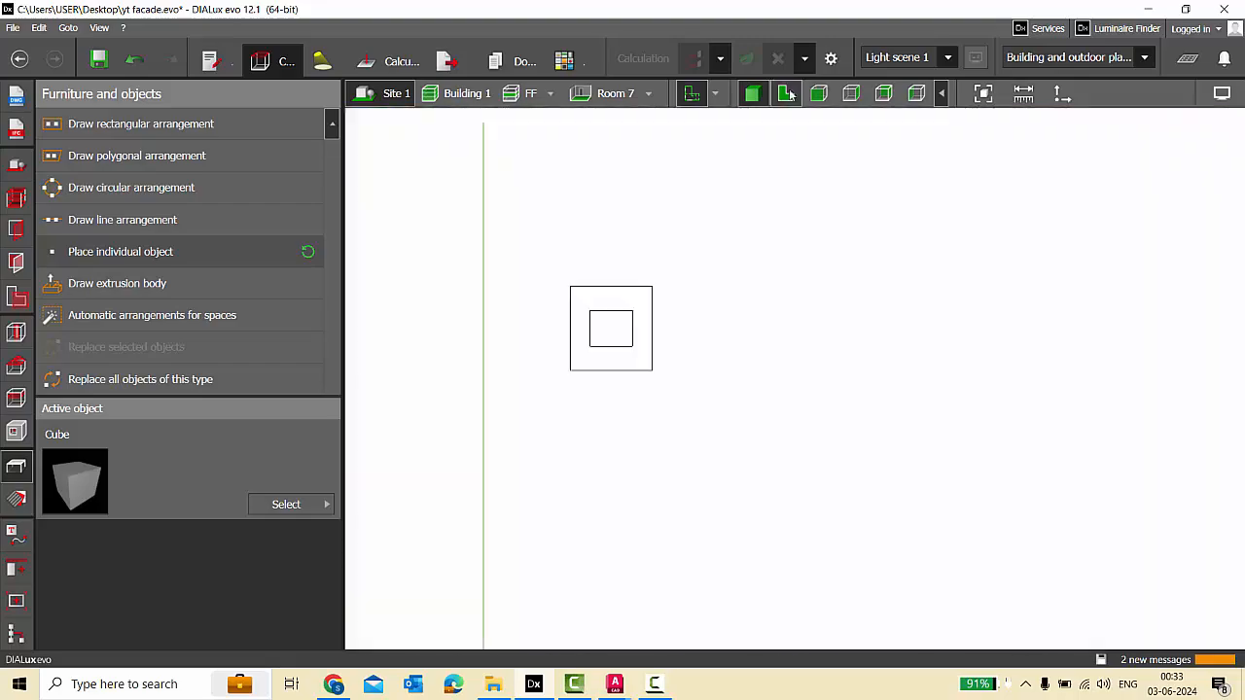
scroll(526, 386, down, 8)
drag(494, 356, 801, 422)
click(752, 93)
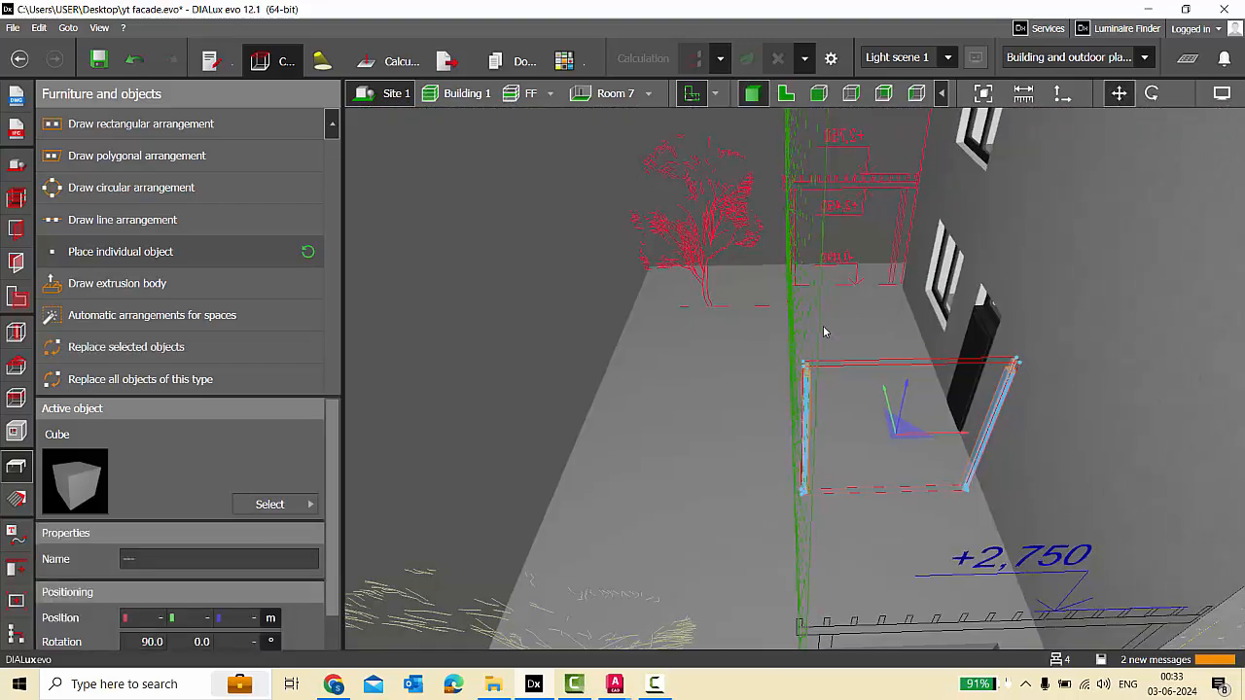
drag(794, 400, 596, 420)
scroll(600, 425, up, 2)
right_drag(600, 425, 720, 434)
scroll(720, 434, down, 5)
click(818, 93)
scroll(694, 251, down, 3)
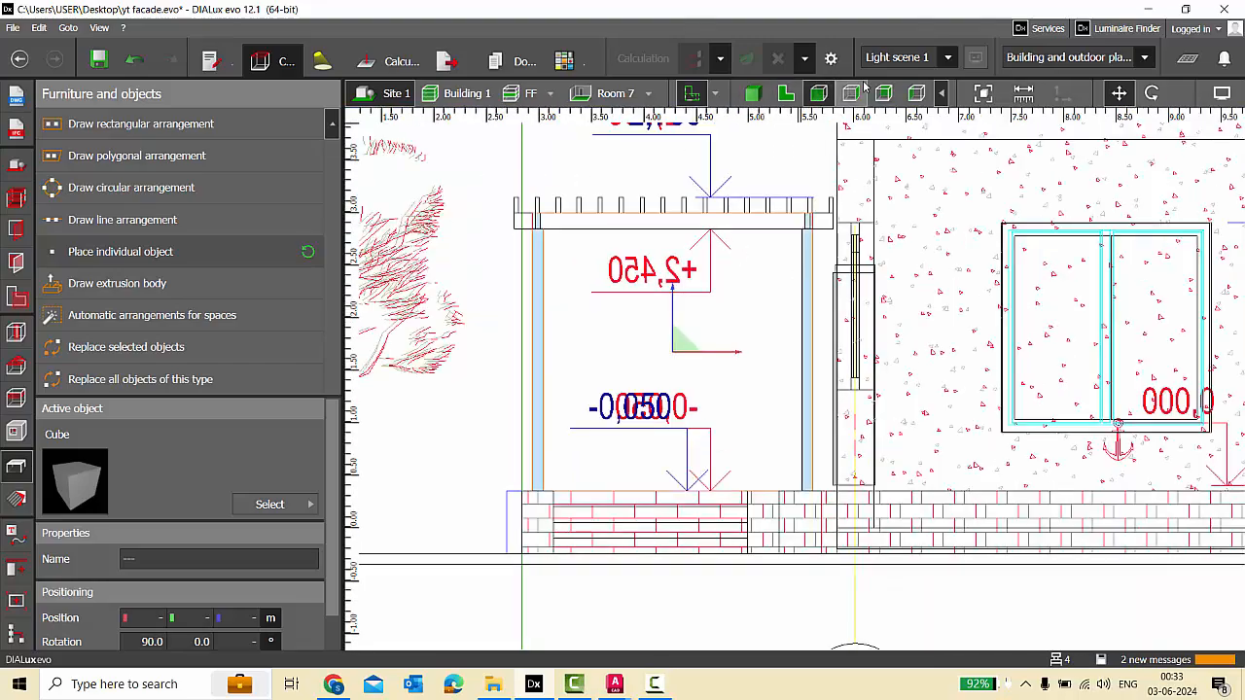
click(851, 93)
scroll(859, 370, up, 8)
drag(820, 470, 799, 466)
click(753, 93)
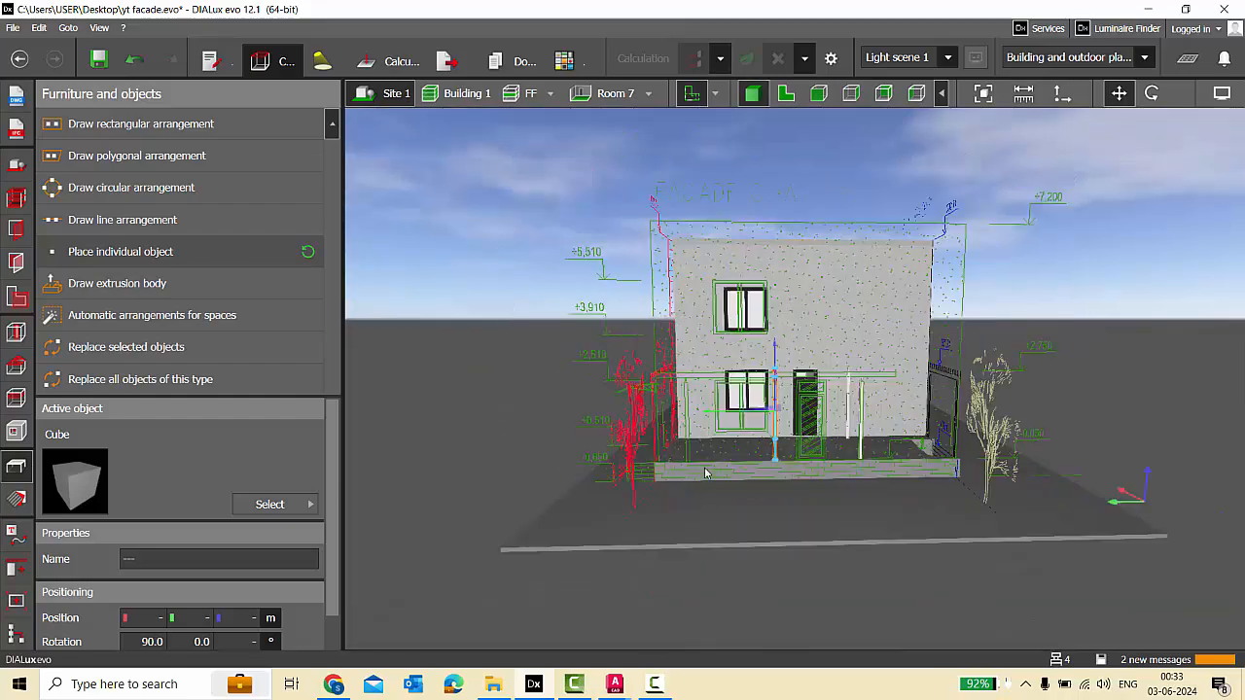
Copy the pair of posts with stubs again onto the plan's last post position, at about 12.4 m.
scroll(707, 471, up, 5)
ctrl+drag(844, 369, 615, 365)
click(851, 93)
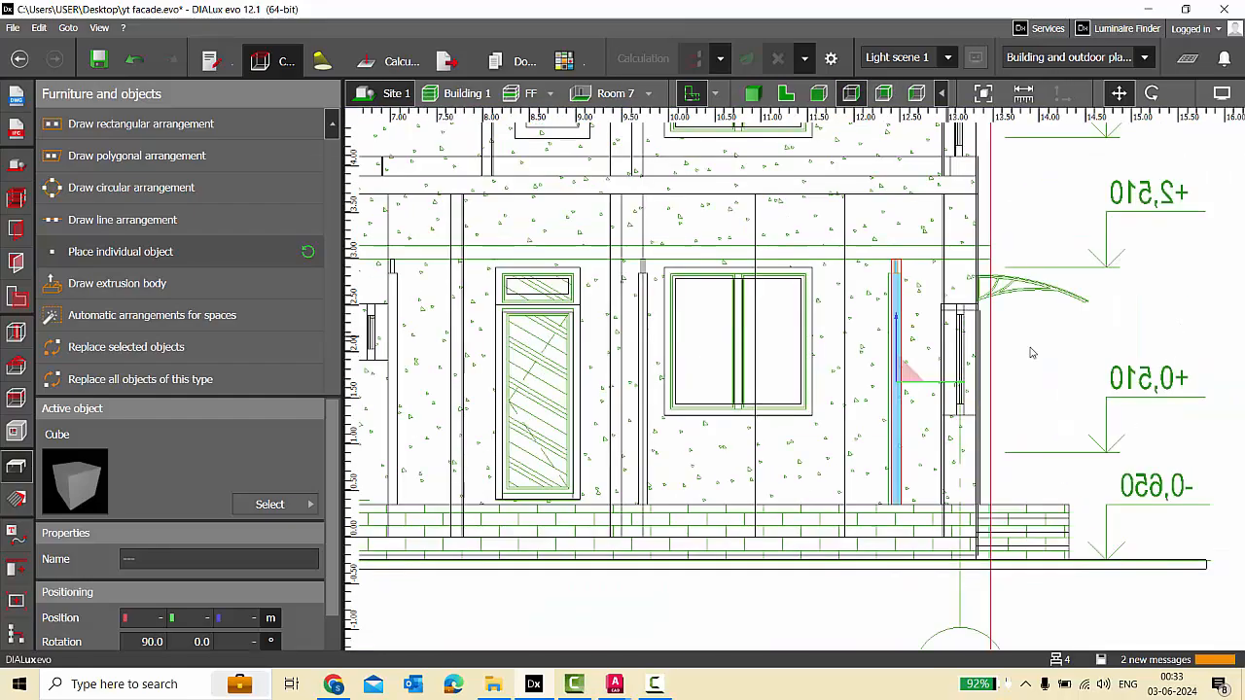
scroll(806, 491, up, 6)
scroll(827, 456, down, 3)
click(827, 457)
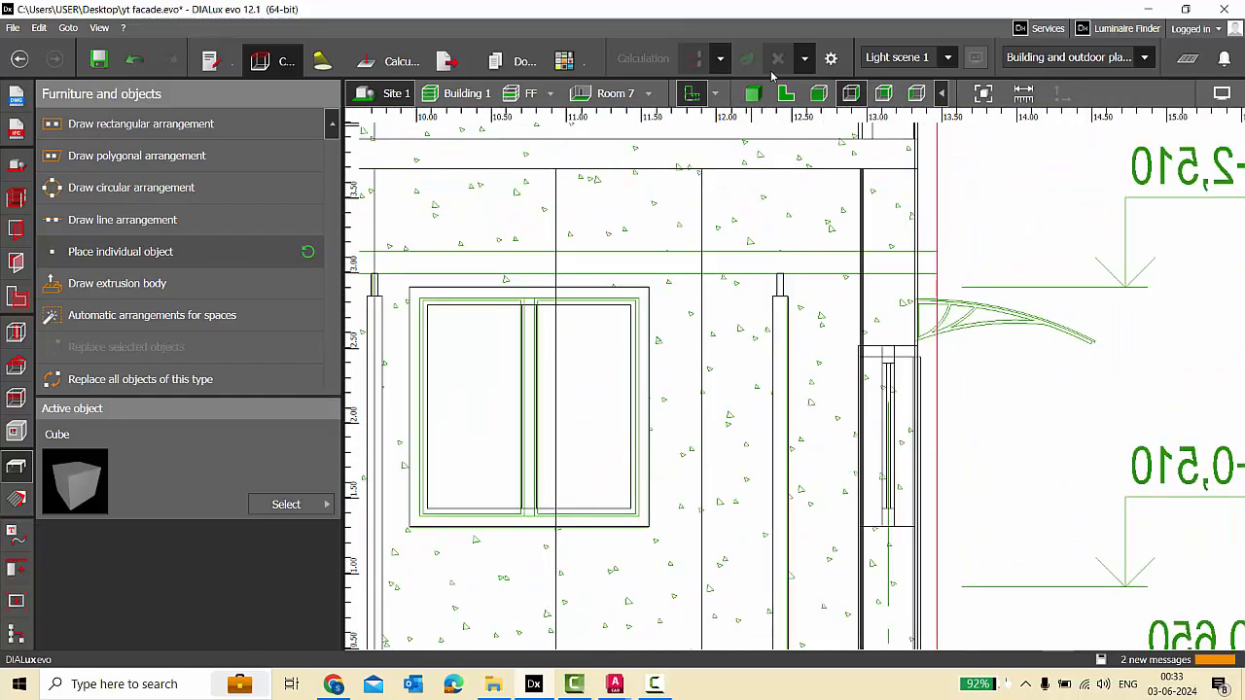
Choose the Honey oak texture from the indoor furniture materials and apply it to all pergola posts and stubs.
click(753, 93)
right_drag(778, 390, 788, 419)
click(17, 498)
click(294, 474)
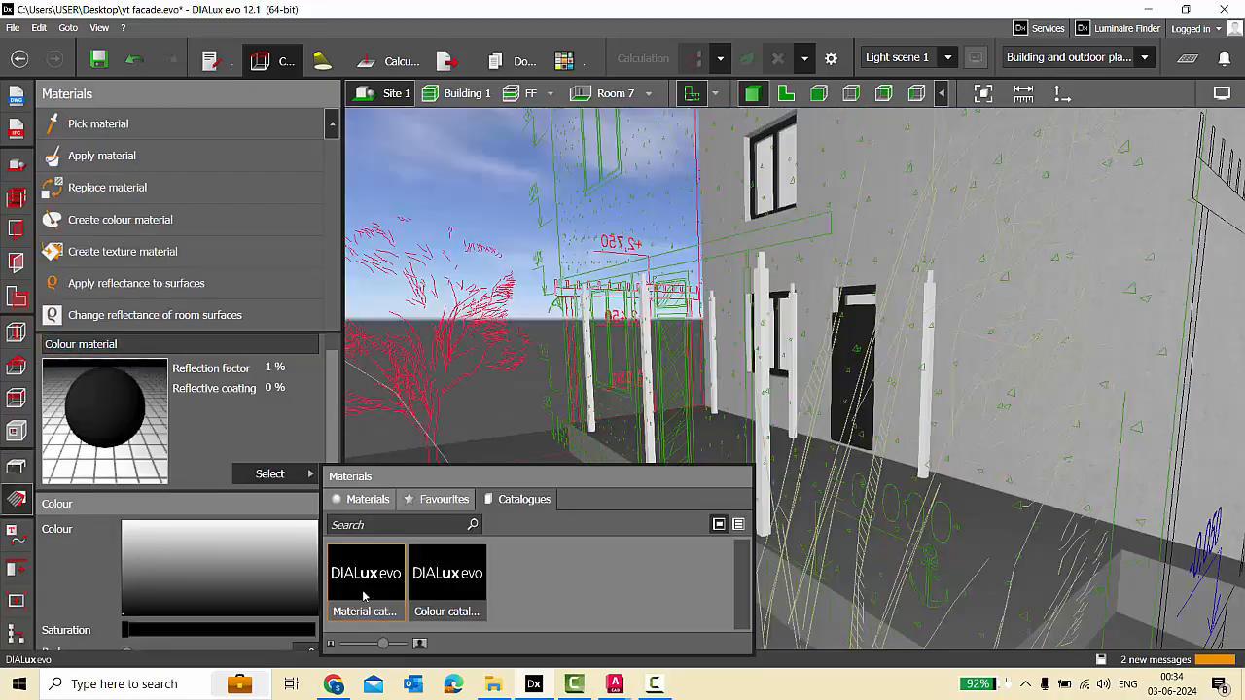
click(356, 564)
click(87, 146)
click(94, 193)
click(116, 263)
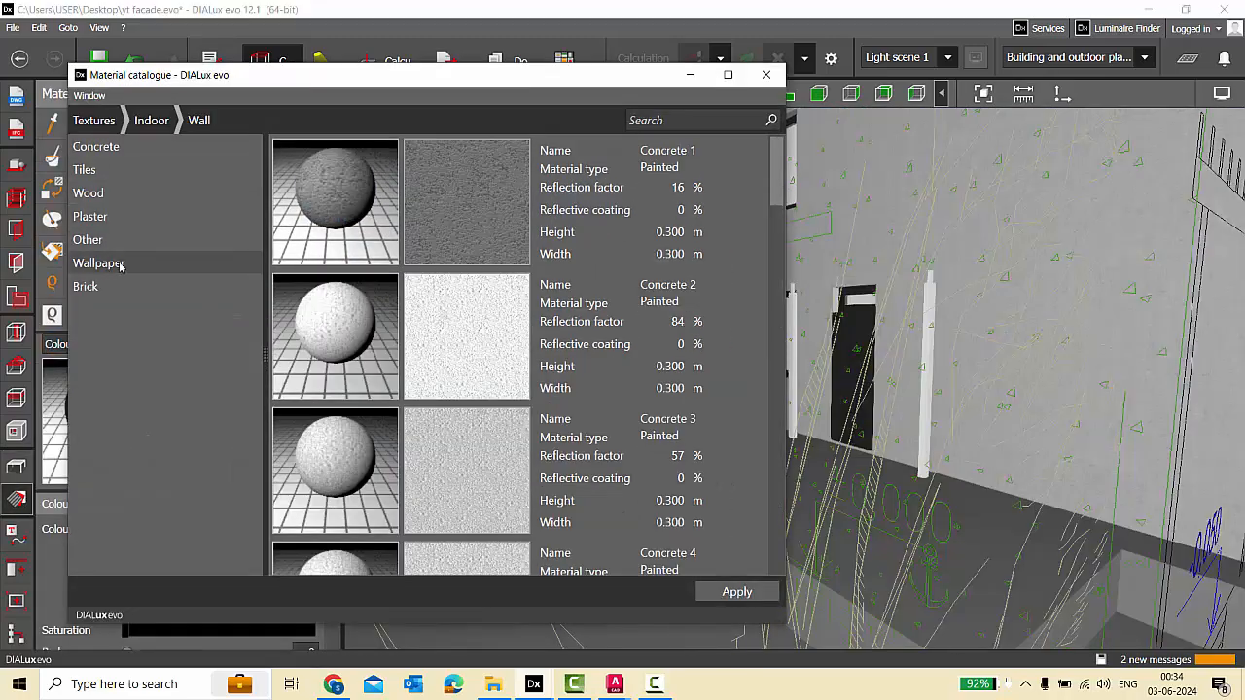
click(110, 193)
click(150, 121)
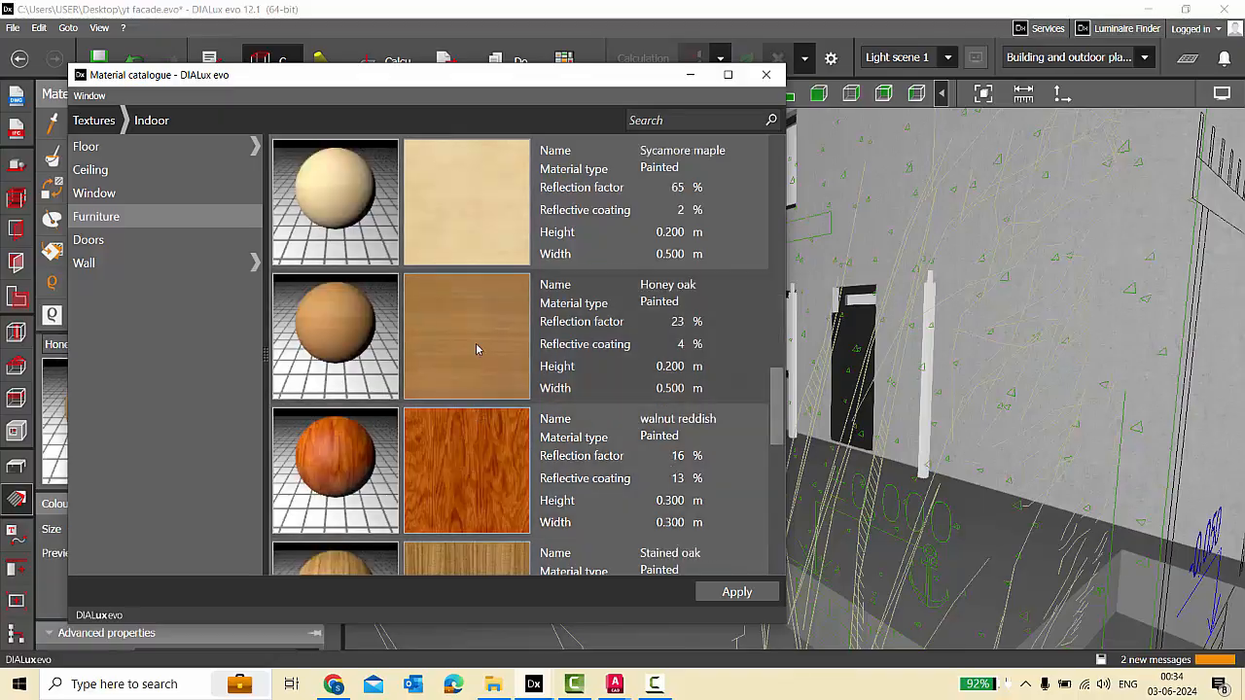
double_click(476, 347)
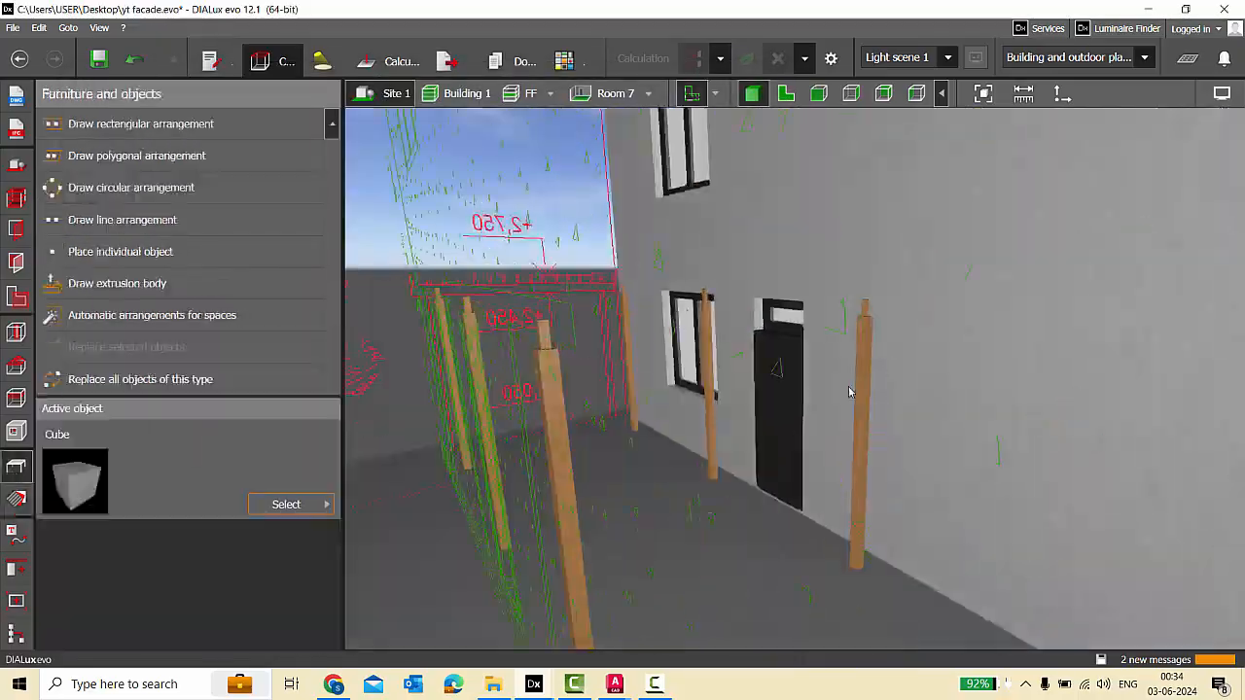
right_drag(852, 392, 951, 412)
Place a cube as a crossbeam over the beam outline in the side elevation, about 3.045 m long and 0.153 m high.
click(819, 93)
scroll(714, 384, down, 2)
scroll(635, 285, up, 3)
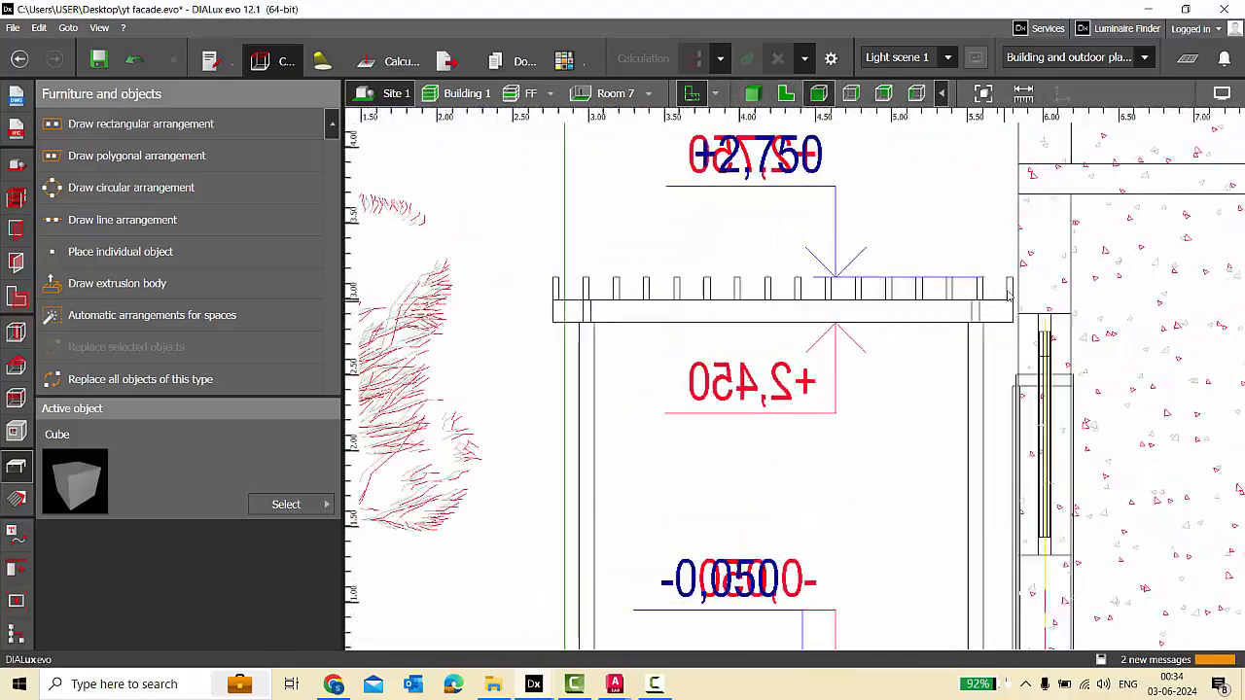
click(670, 375)
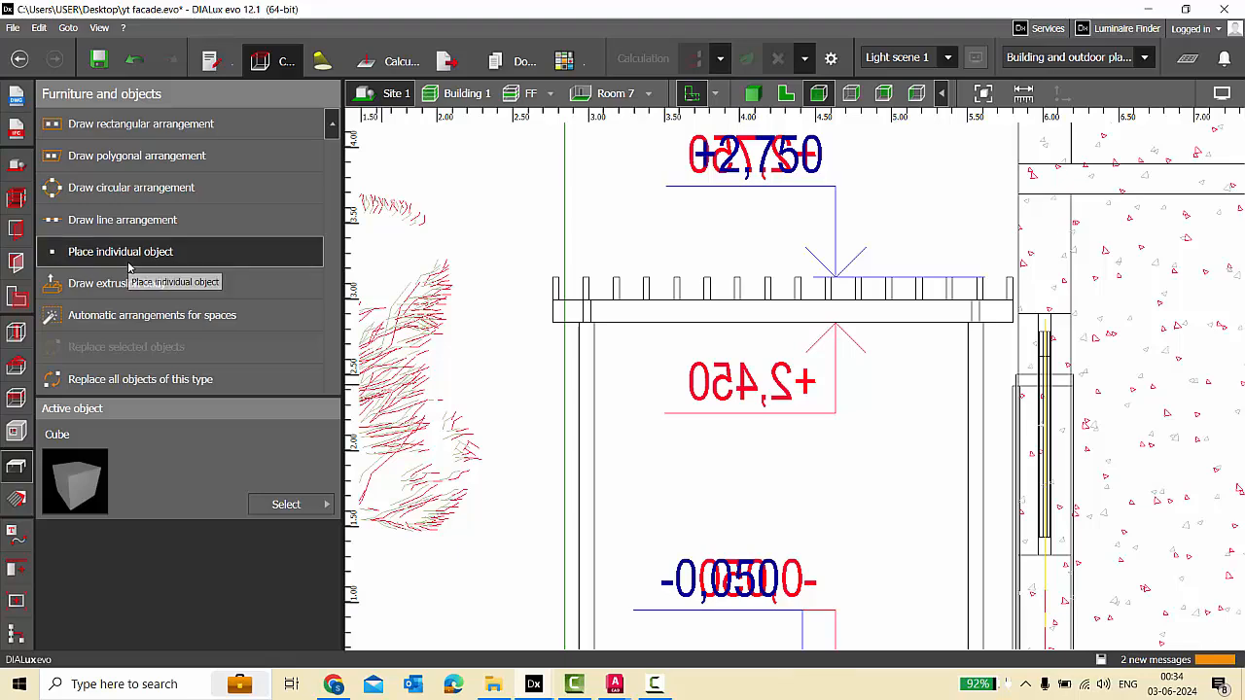
click(120, 251)
drag(707, 333, 1014, 327)
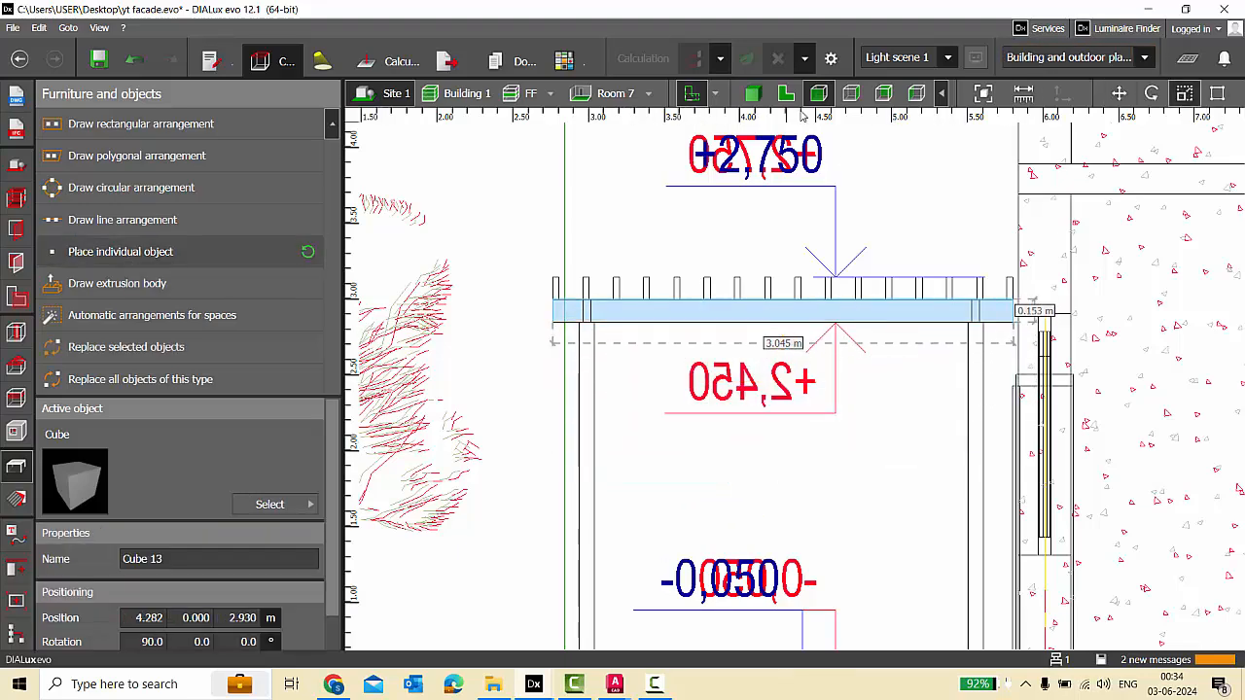
Set the crossbeam's depth to 0.100 m and move it in plan onto the first pair of posts, at Y about 7.077 m.
click(786, 93)
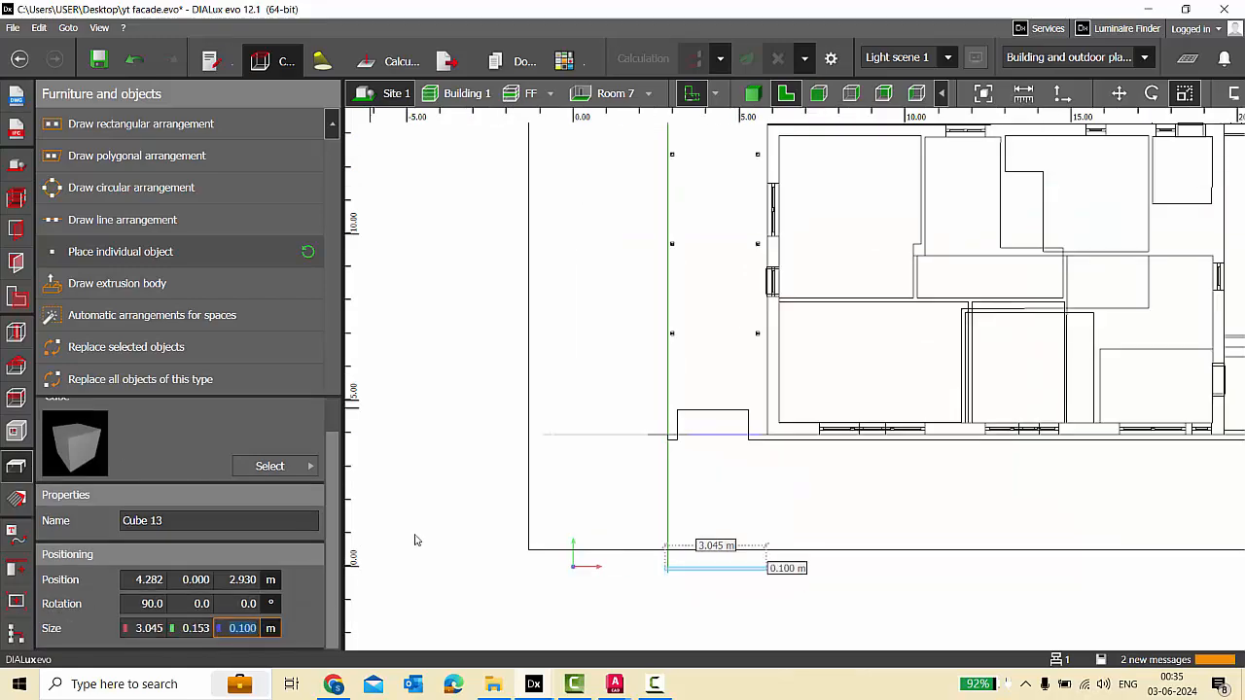
scroll(706, 325, up, 5)
drag(716, 532, 739, 288)
scroll(745, 306, up, 2)
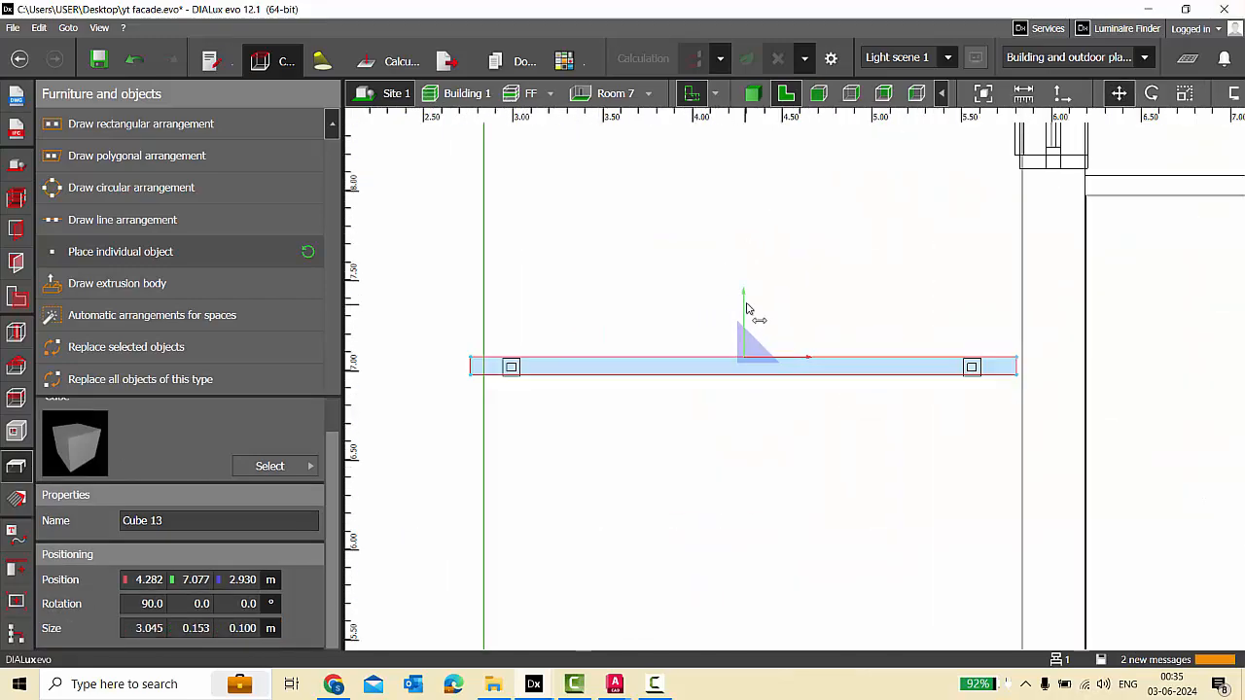
Copy the crossbeam onto the middle pair of posts, aligning it in plan at Y about 9.8 m.
click(751, 93)
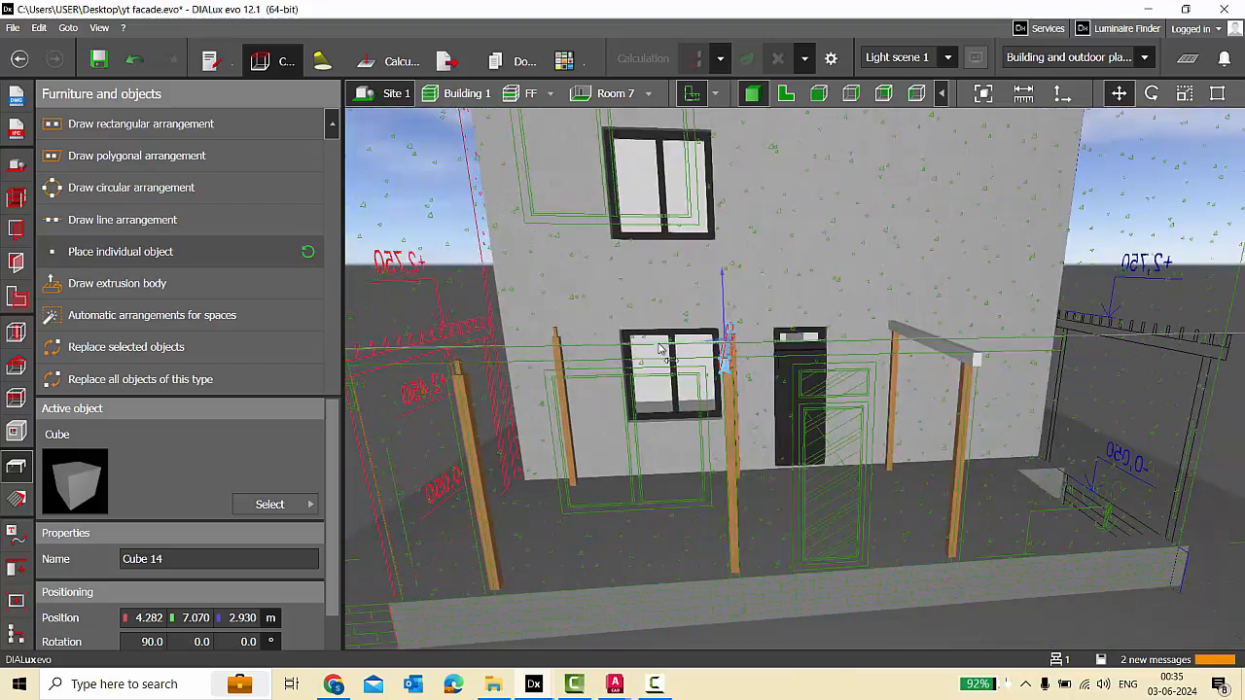
drag(658, 344, 660, 345)
click(786, 93)
scroll(706, 378, down, 6)
scroll(717, 209, up, 5)
drag(704, 254, 704, 262)
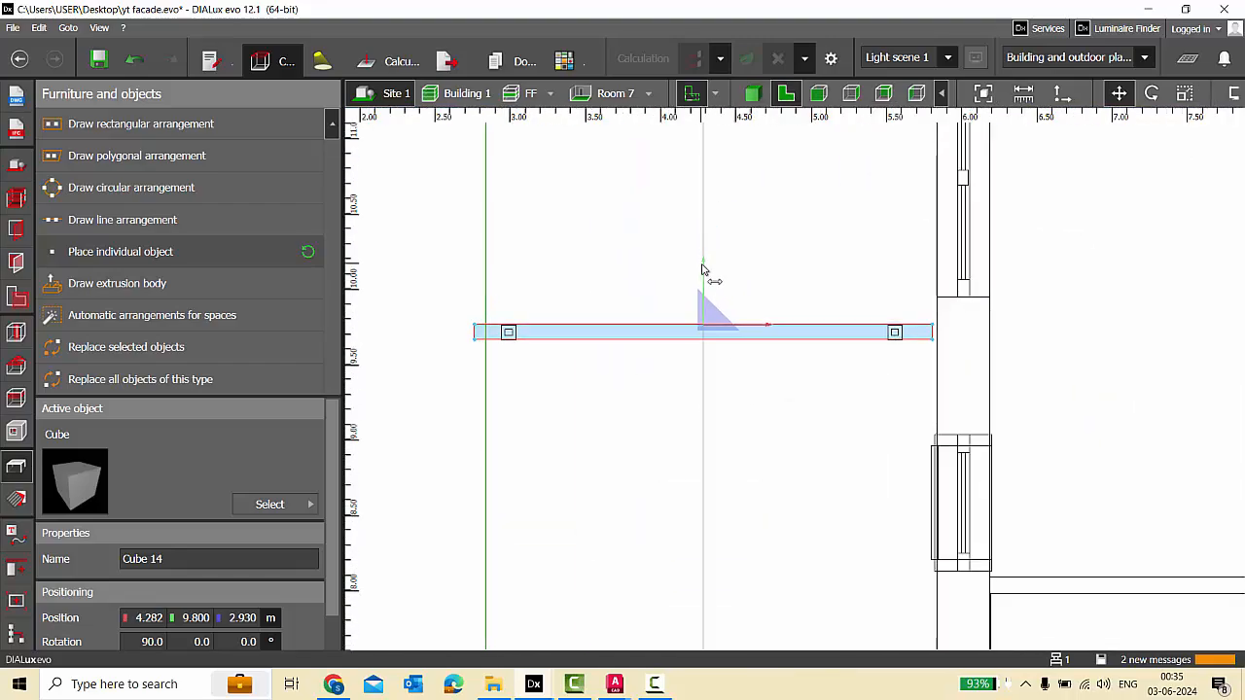
Copy the crossbeam in plan onto the last pair of posts, at Y about 12.478 m.
scroll(702, 270, down, 5)
middle_drag(703, 270, 689, 452)
key(ctrl+c)
key(ctrl+v)
scroll(720, 396, up, 1)
drag(714, 233, 714, 232)
scroll(698, 233, down, 3)
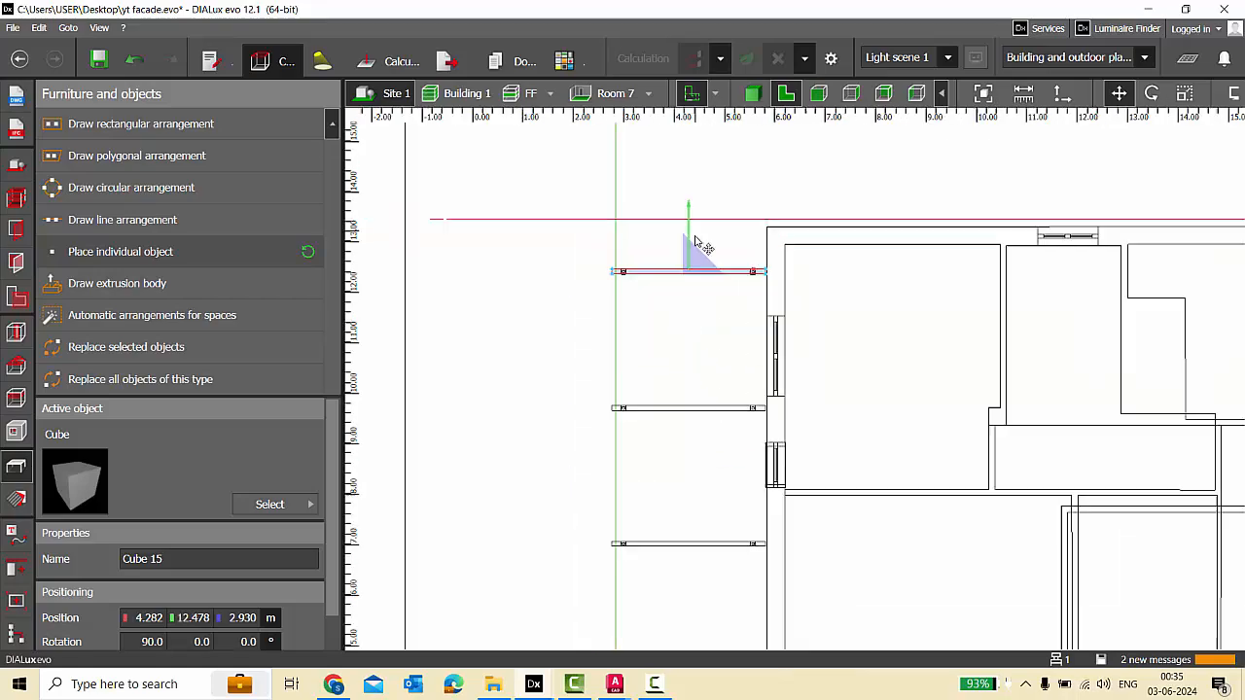
Duplicate the middle crossbeam and rotate the copy by -90° in plan so that it runs along the façade.
click(753, 93)
click(1019, 288)
scroll(895, 330, up, 4)
right_drag(885, 282, 883, 355)
click(803, 367)
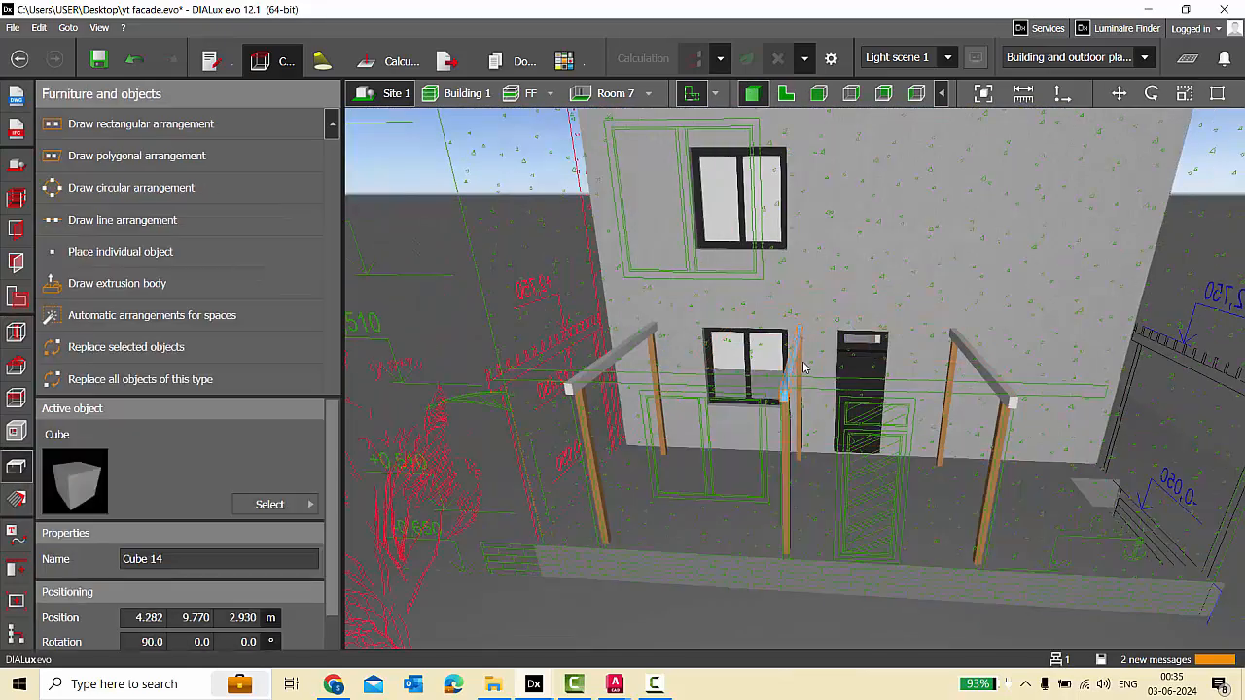
click(786, 94)
click(1152, 94)
scroll(696, 357, up, 1)
drag(683, 393, 621, 387)
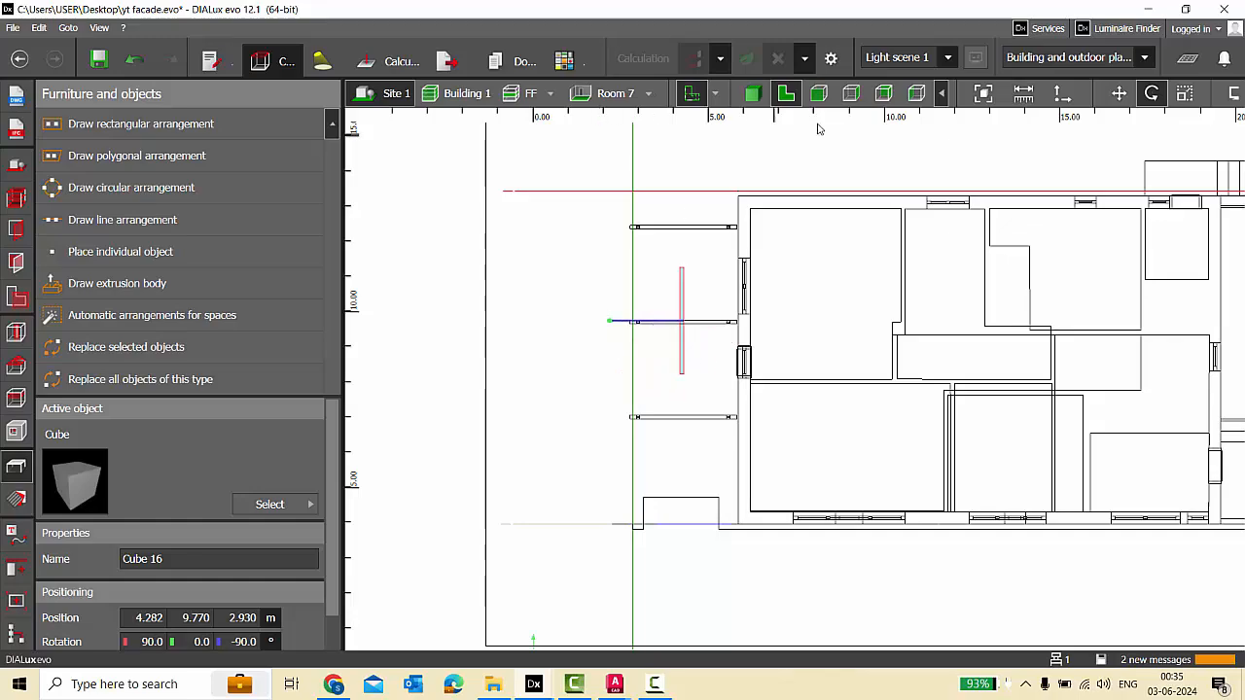
Move the rotated beam to the longitudinal beam's outline in façade C-A, at Y about 7.487 m and Z about 3.075 m.
click(851, 93)
scroll(879, 310, down, 4)
click(1119, 94)
scroll(645, 299, up, 1)
middle_drag(646, 300, 868, 277)
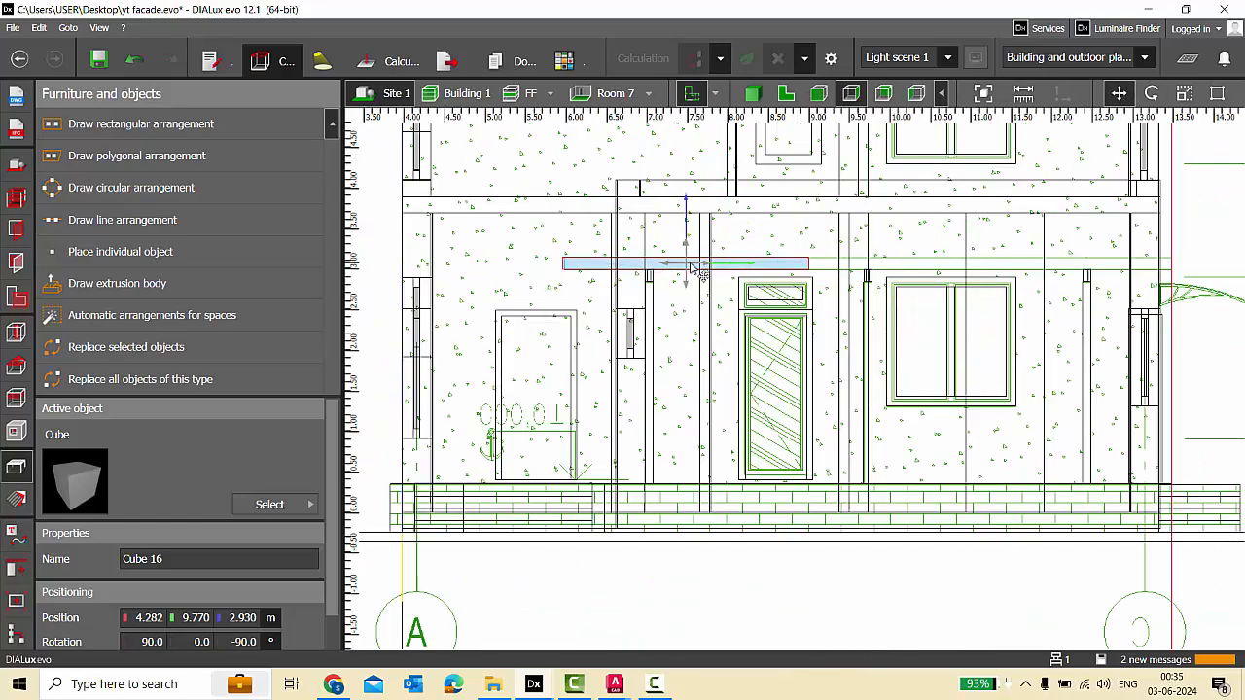
drag(691, 264, 691, 263)
scroll(590, 268, up, 8)
drag(1038, 247, 1035, 251)
scroll(603, 310, down, 9)
Stretch the longitudinal beam to the full length of its outline in façade C-A, ending at about 13.45 m.
scroll(983, 299, up, 3)
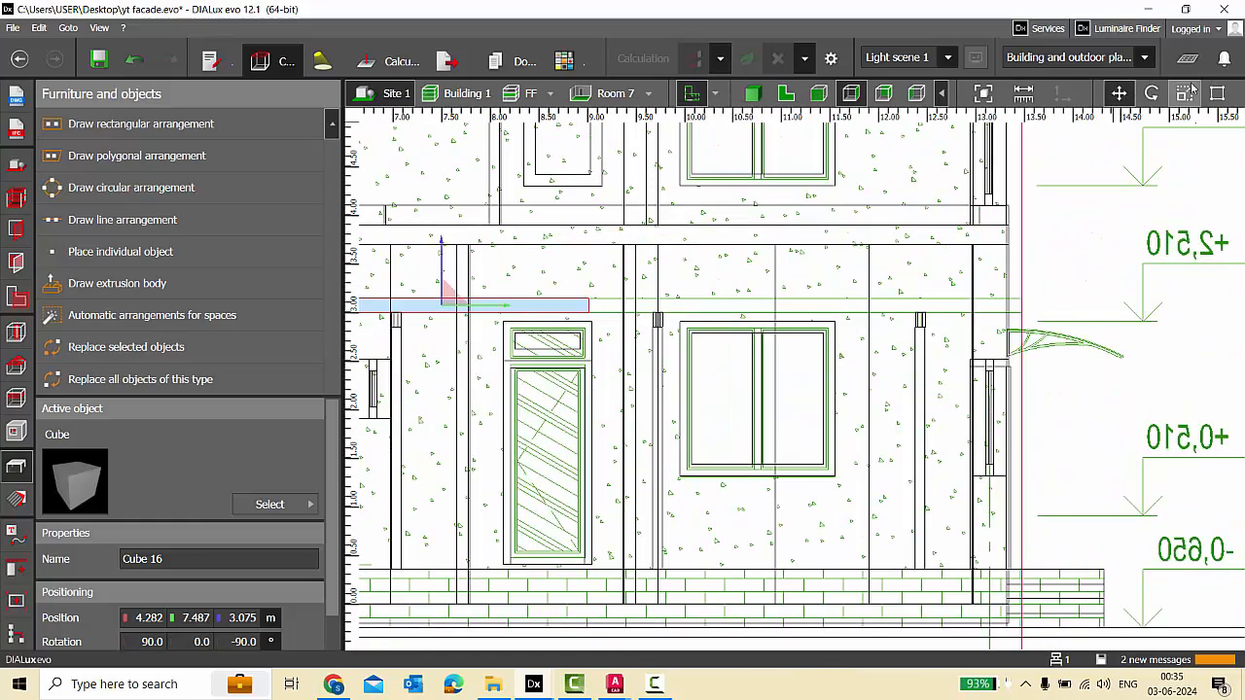
scroll(1029, 309, up, 6)
click(1011, 253)
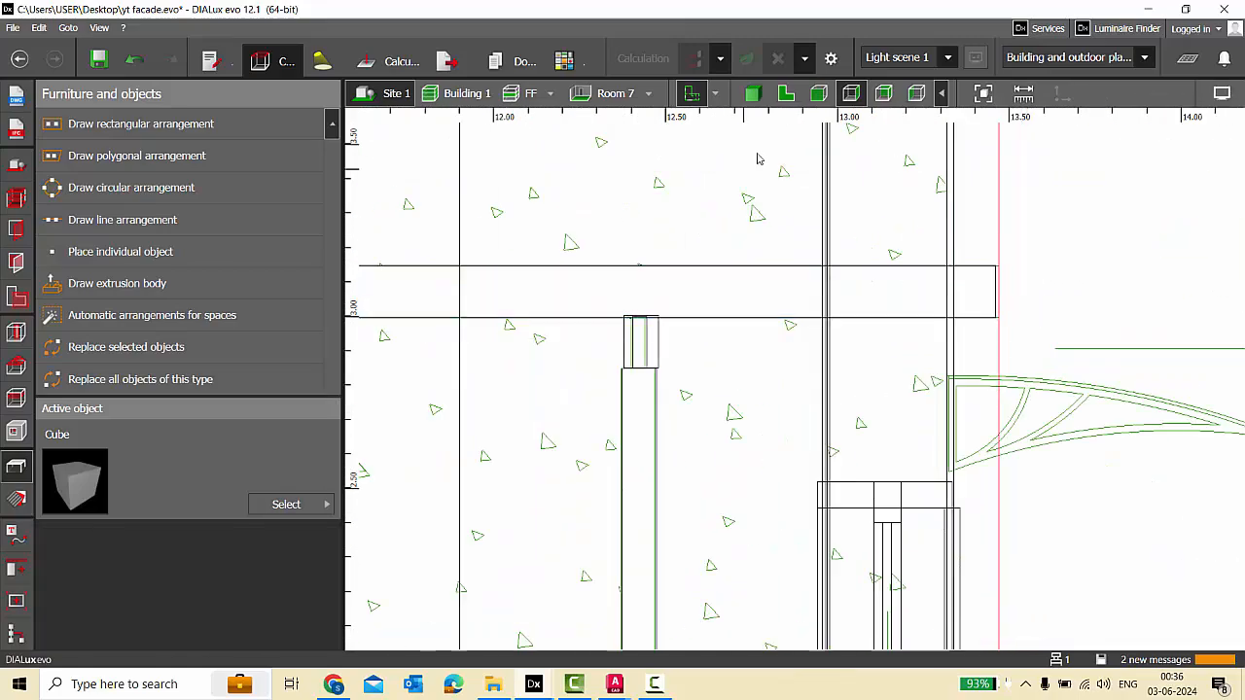
Position the longitudinal beams on the crossbeams in 3D, one over the outer posts and a copy over the posts beside the house.
click(754, 94)
right_drag(826, 320, 748, 381)
click(748, 383)
scroll(762, 350, up, 3)
drag(762, 350, 920, 305)
click(904, 370)
scroll(856, 379, down, 4)
right_drag(836, 408, 747, 379)
scroll(747, 378, up, 3)
Replace the material of the pergola's crossbeams and longitudinal beams with Honey oak.
click(16, 499)
click(64, 187)
click(717, 268)
right_drag(681, 336, 826, 389)
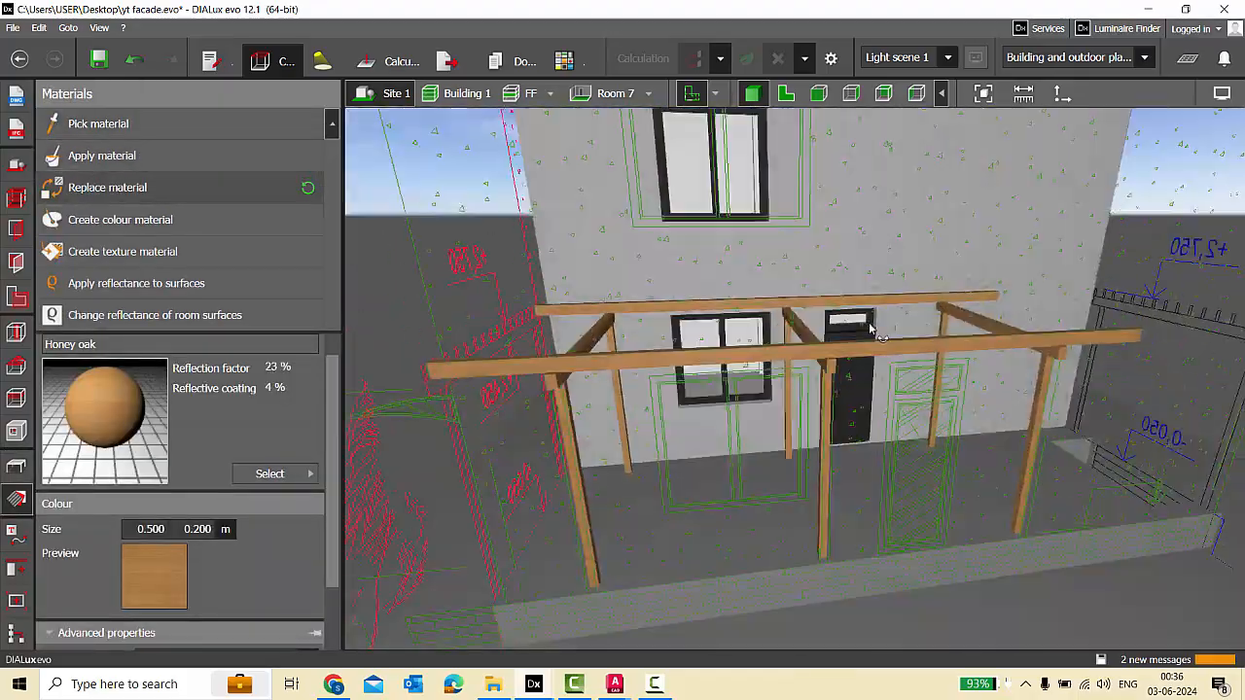
Place a cube about 0.039 m wide as the first outer roof slat, fitted to its outline in the side elevation.
click(16, 467)
scroll(685, 380, down, 5)
right_drag(686, 380, 603, 379)
scroll(681, 370, up, 5)
right_drag(837, 375, 542, 336)
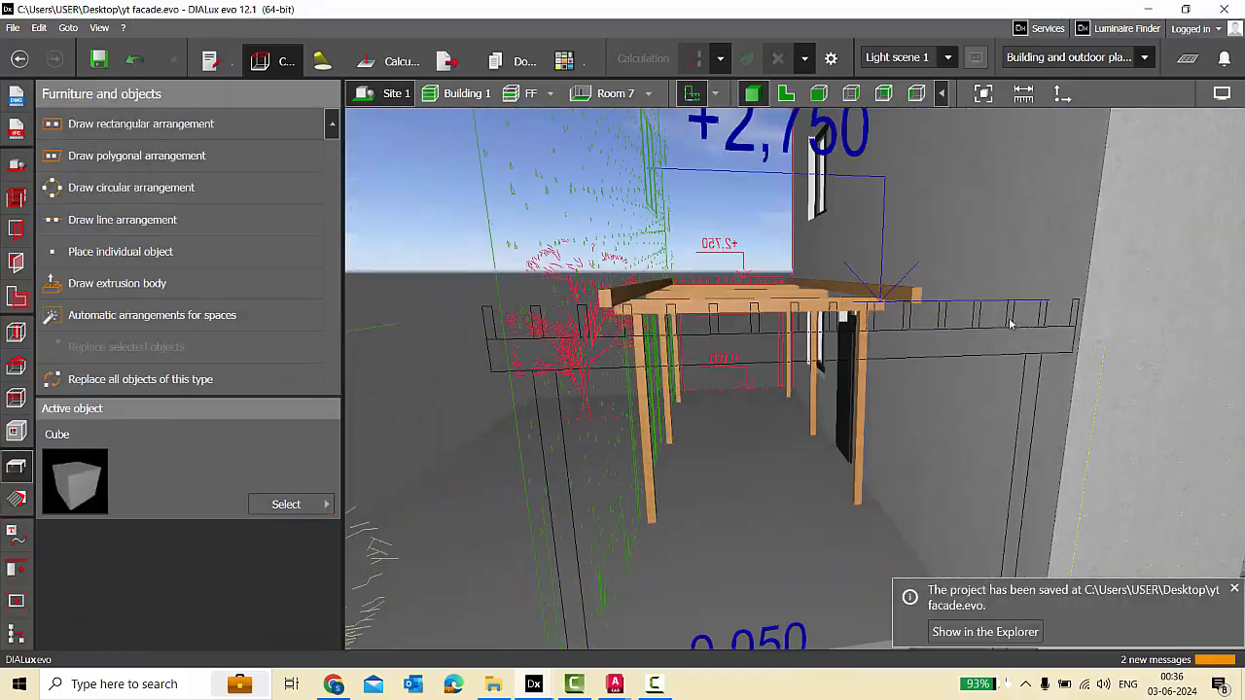
click(819, 95)
scroll(584, 301, up, 5)
click(121, 251)
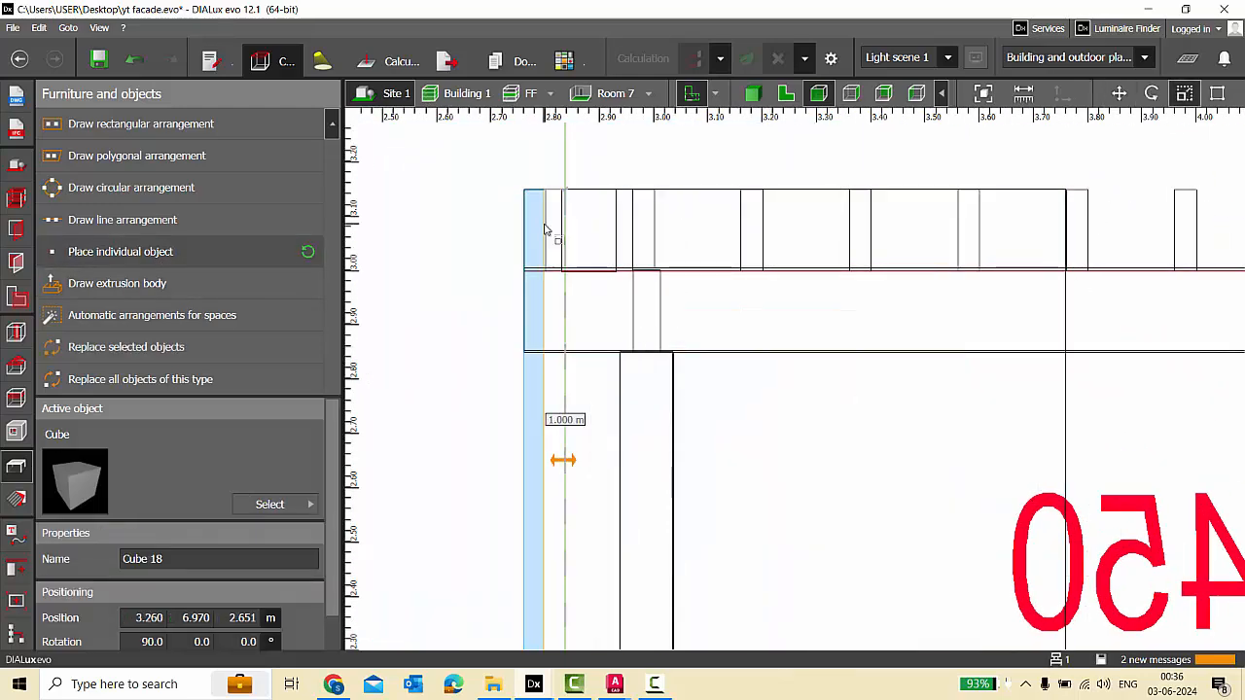
scroll(553, 528, down, 2)
scroll(570, 181, down, 5)
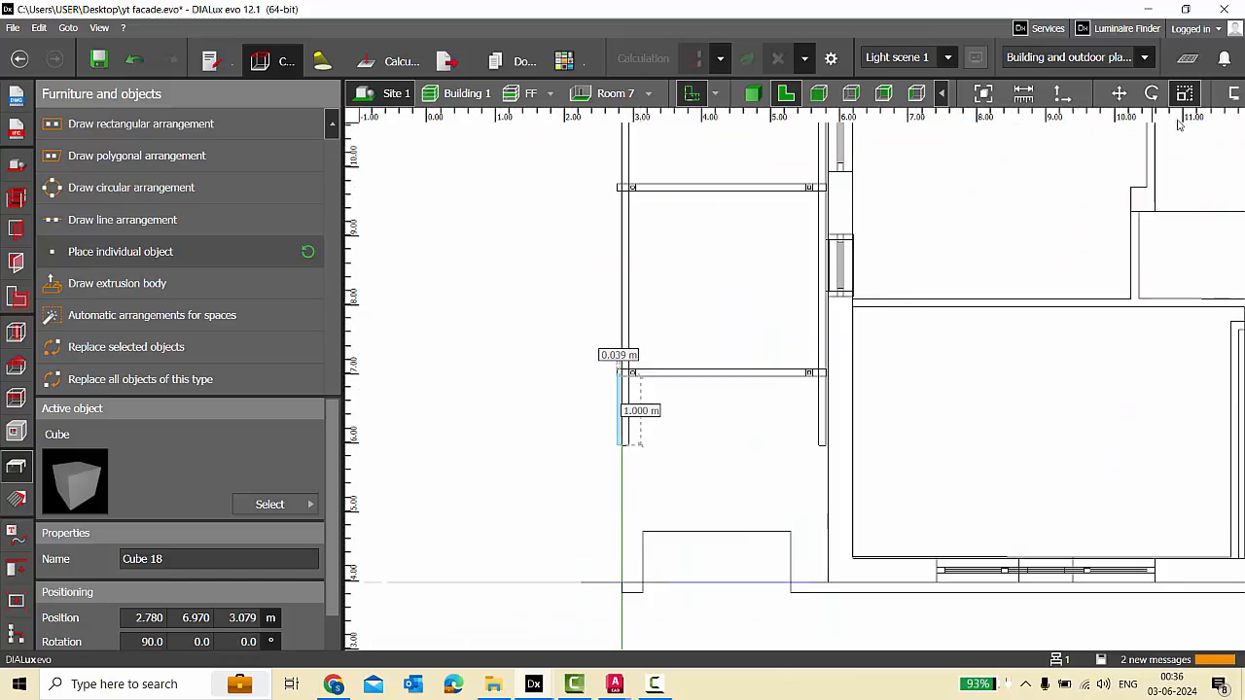
Extend the slat in plan to the full length of the longitudinal beams, ending at Y about 13.469 m.
scroll(692, 266, up, 3)
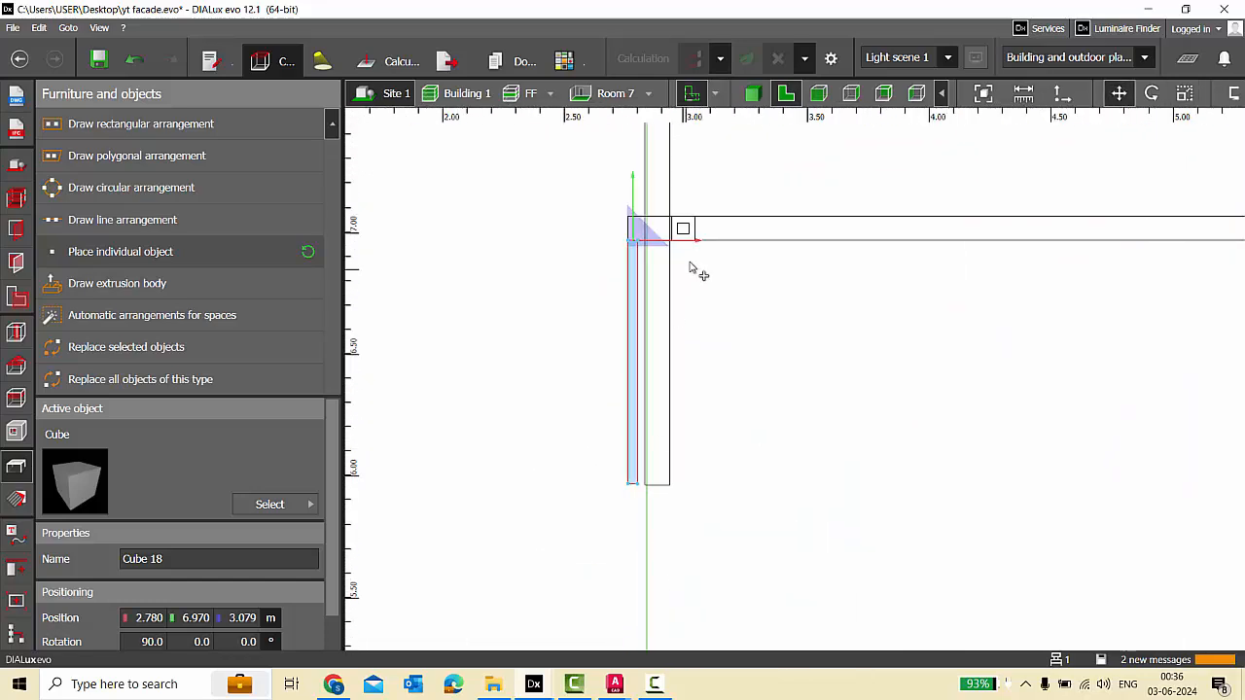
scroll(731, 369, down, 2)
scroll(651, 501, down, 2)
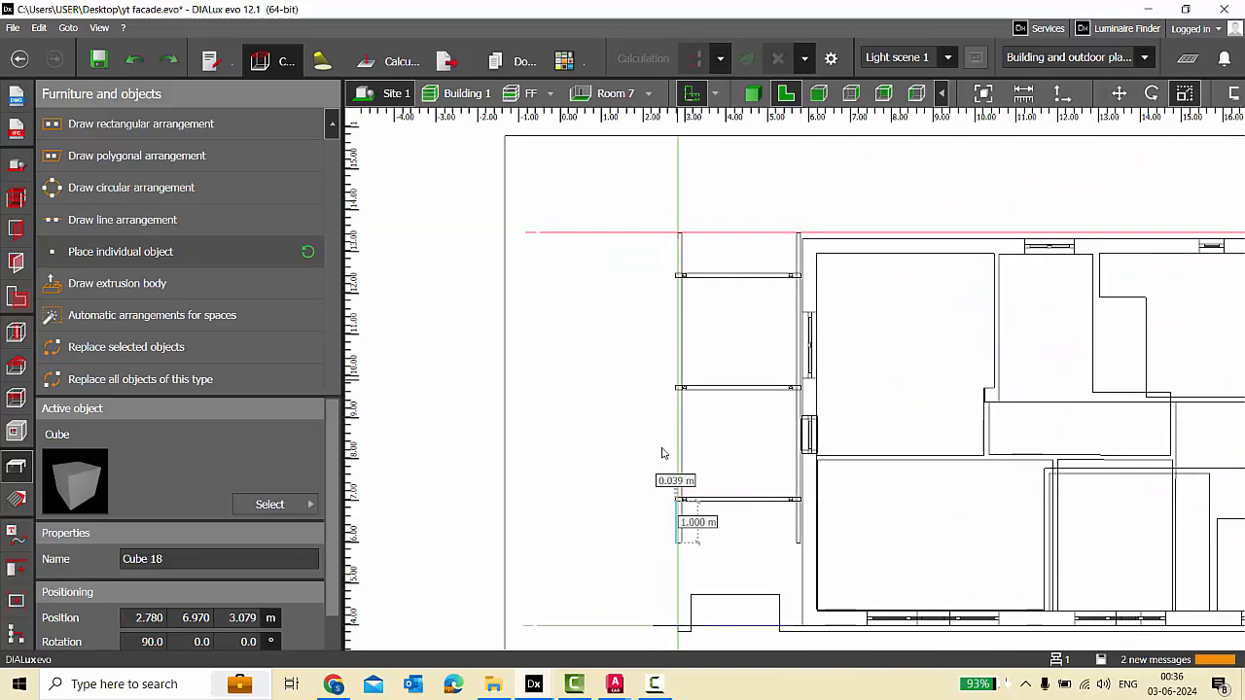
drag(685, 132, 685, 130)
scroll(671, 244, down, 1)
click(1120, 94)
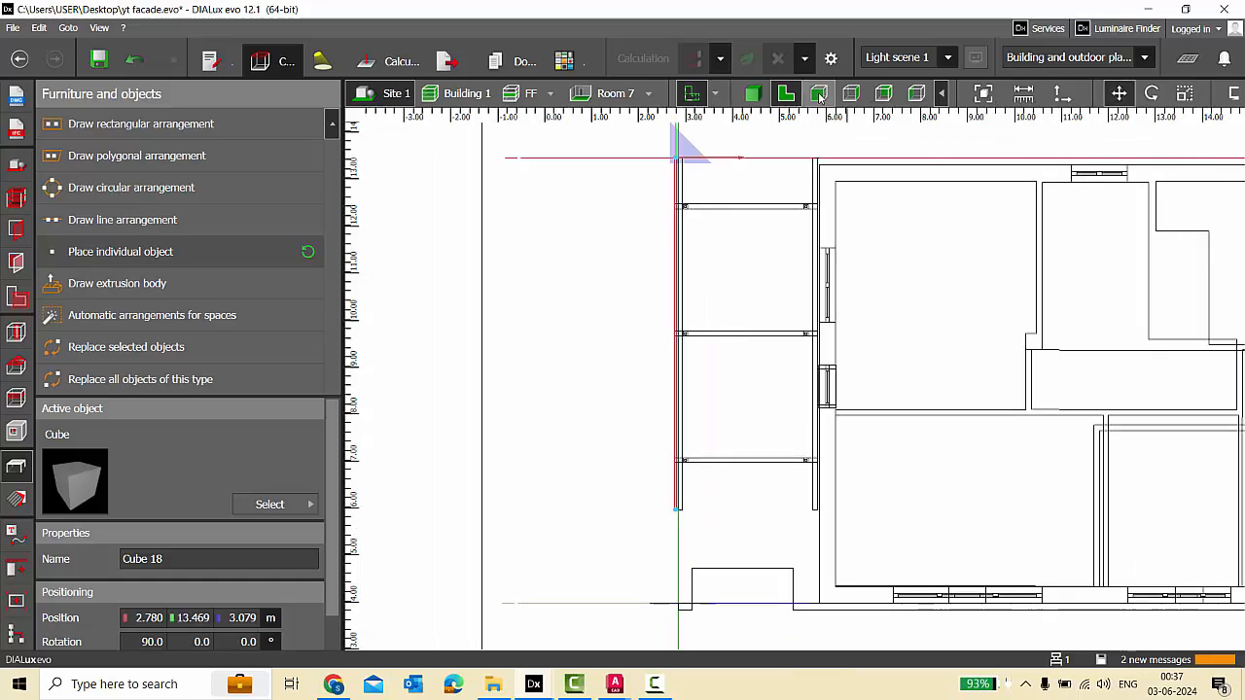
Copy the slat onto the next three slat outlines in the side elevation and select all four slats together.
click(819, 94)
ctrl+drag(564, 256, 710, 262)
ctrl+click(488, 237)
scroll(496, 255, down, 2)
scroll(583, 282, up, 2)
ctrl+click(563, 260)
ctrl+click(471, 264)
Copy the group of four slats three times along the side elevation's slat outlines up to the pergola's house end.
scroll(411, 319, down, 3)
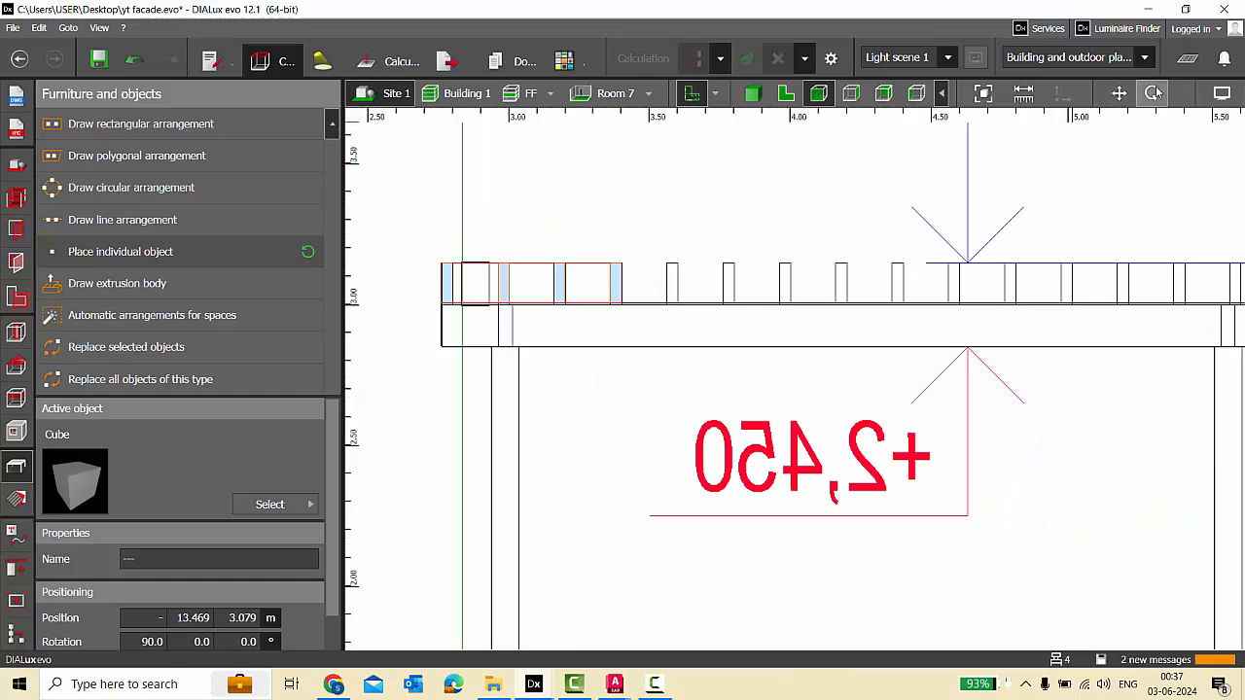
ctrl+drag(598, 295, 813, 297)
scroll(822, 297, down, 3)
scroll(1031, 317, up, 3)
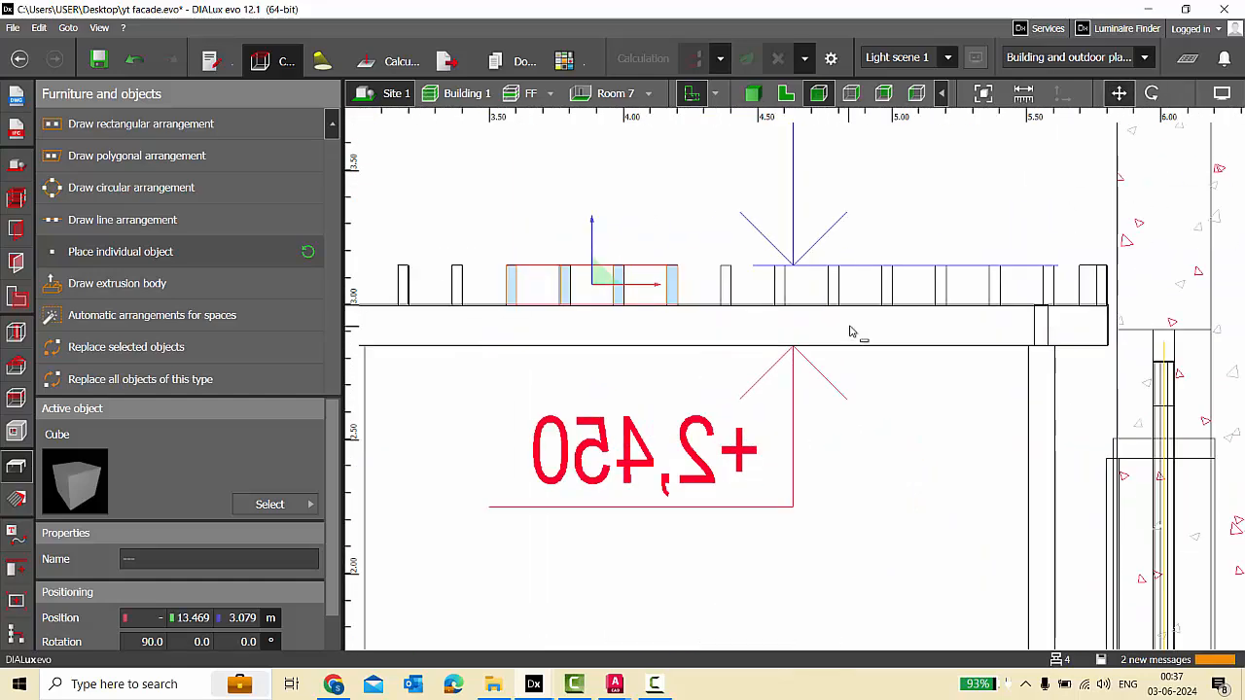
ctrl+drag(649, 293, 865, 301)
scroll(861, 302, down, 3)
scroll(778, 297, up, 3)
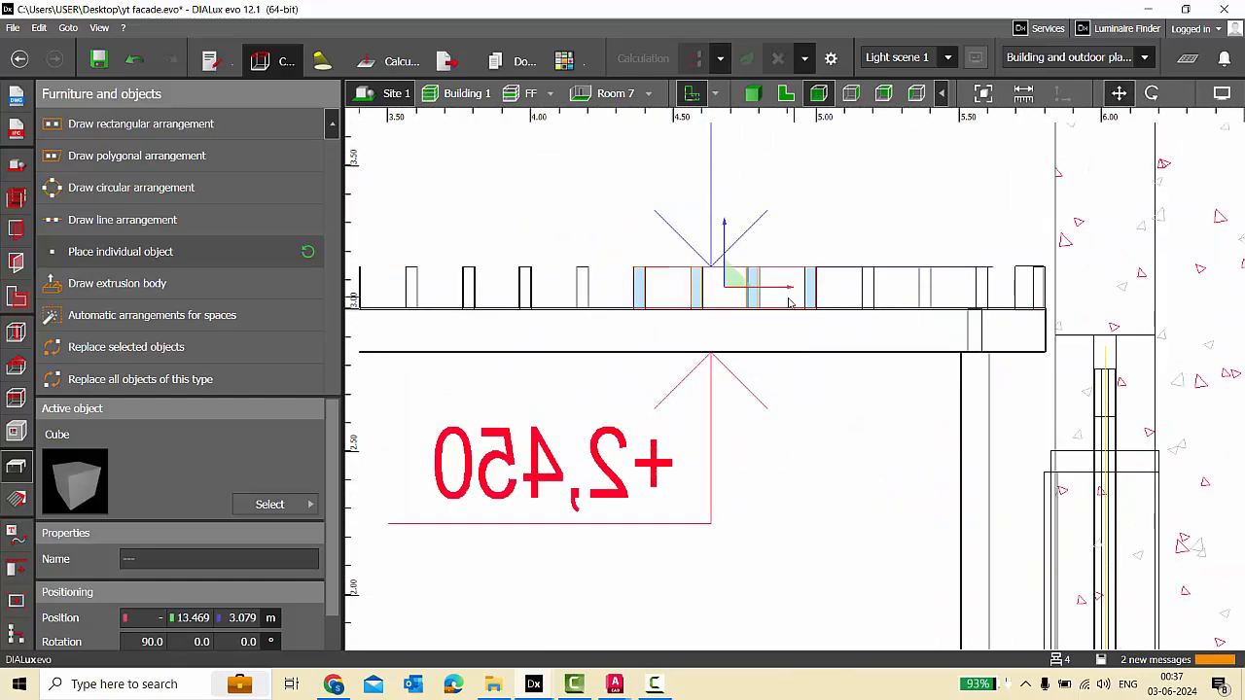
ctrl+drag(776, 293, 1018, 292)
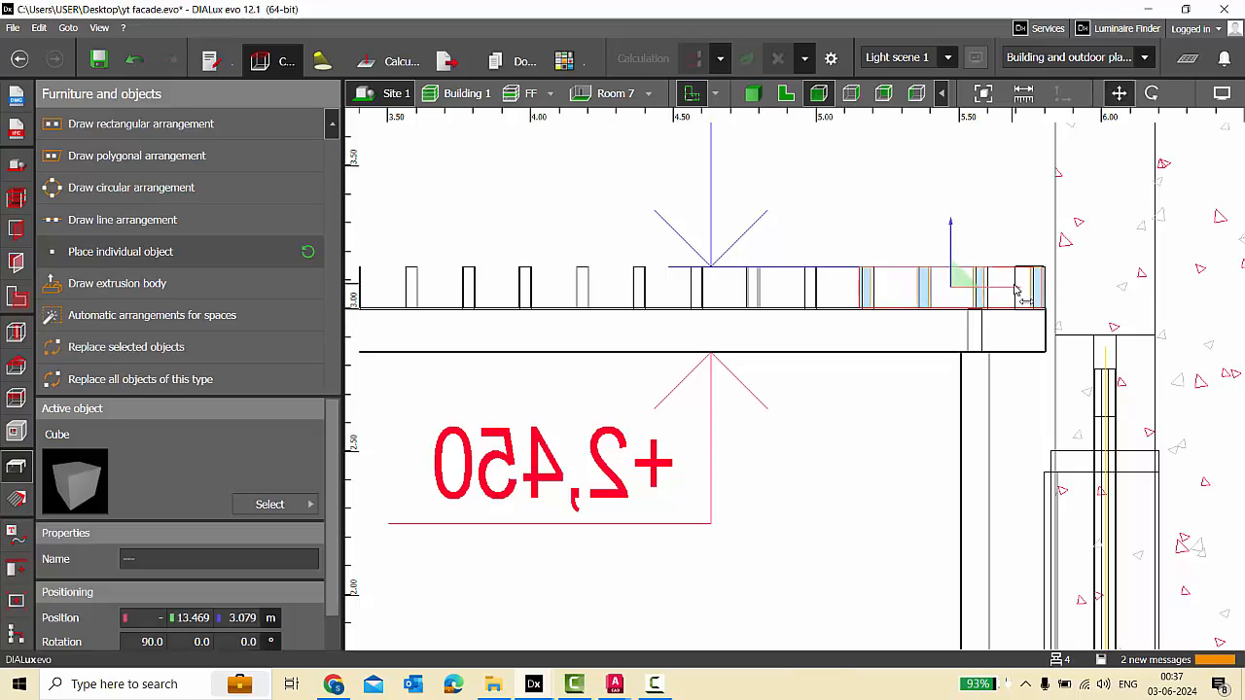
click(747, 226)
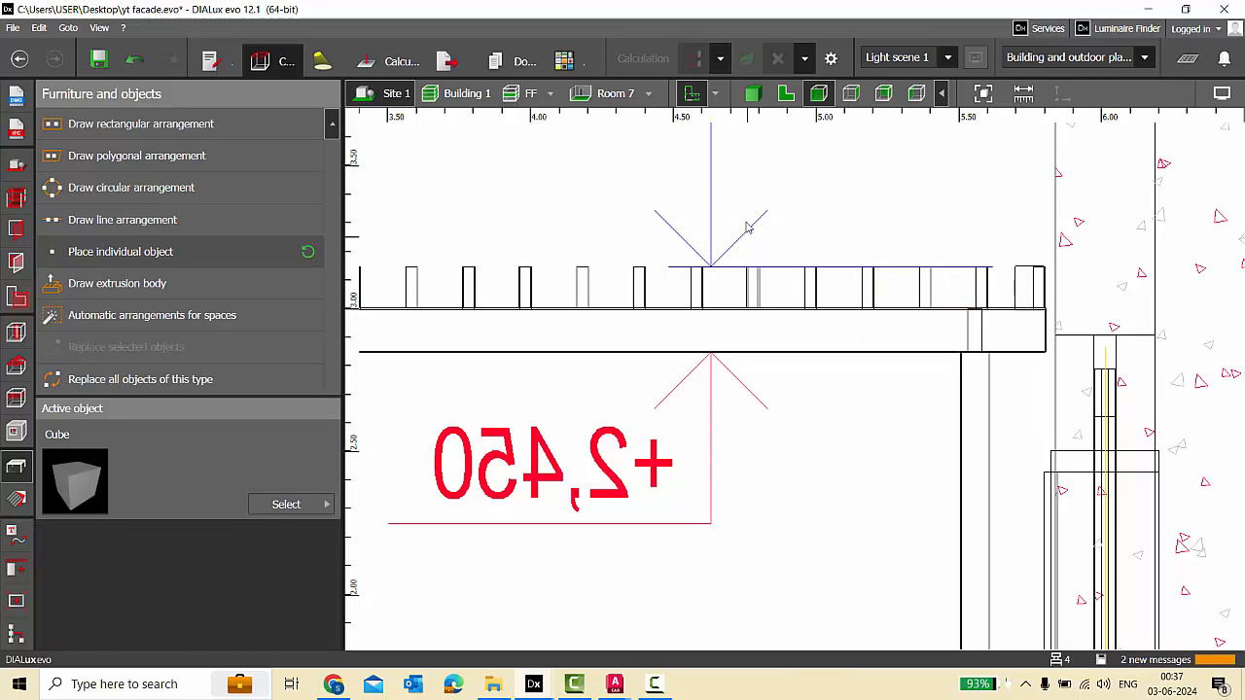
Replace the roof slats' material with Honey oak to match the pergola's posts and beams.
click(752, 93)
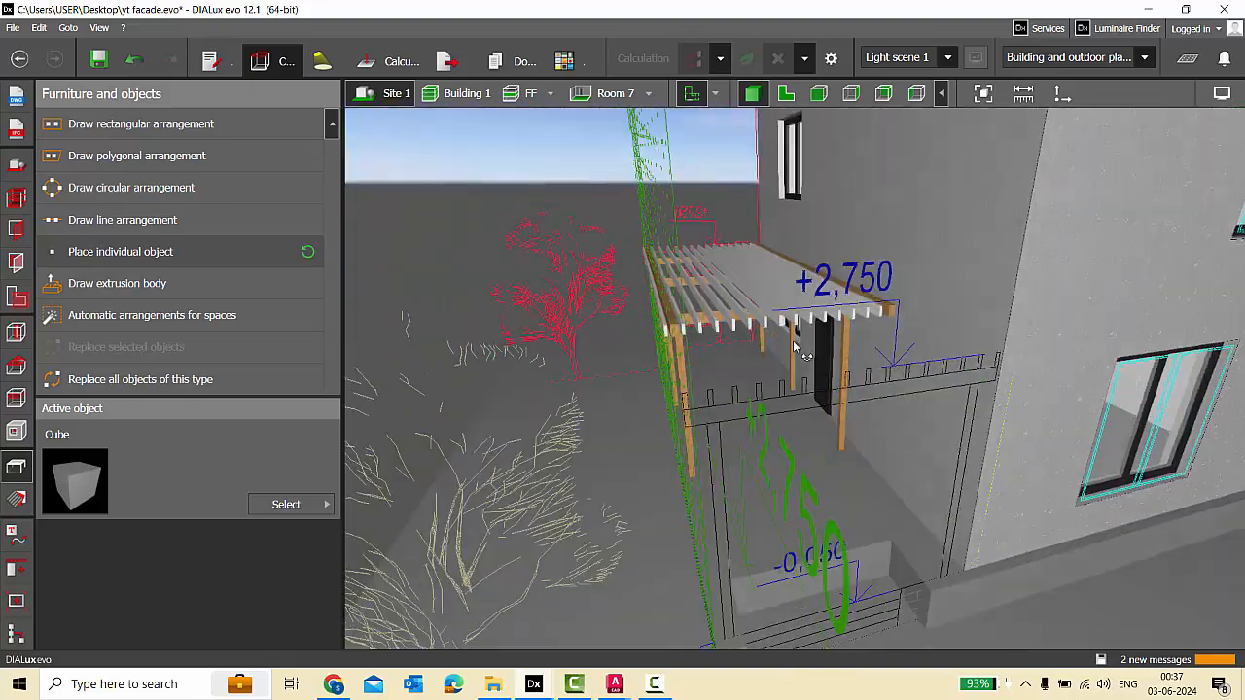
drag(794, 347, 697, 131)
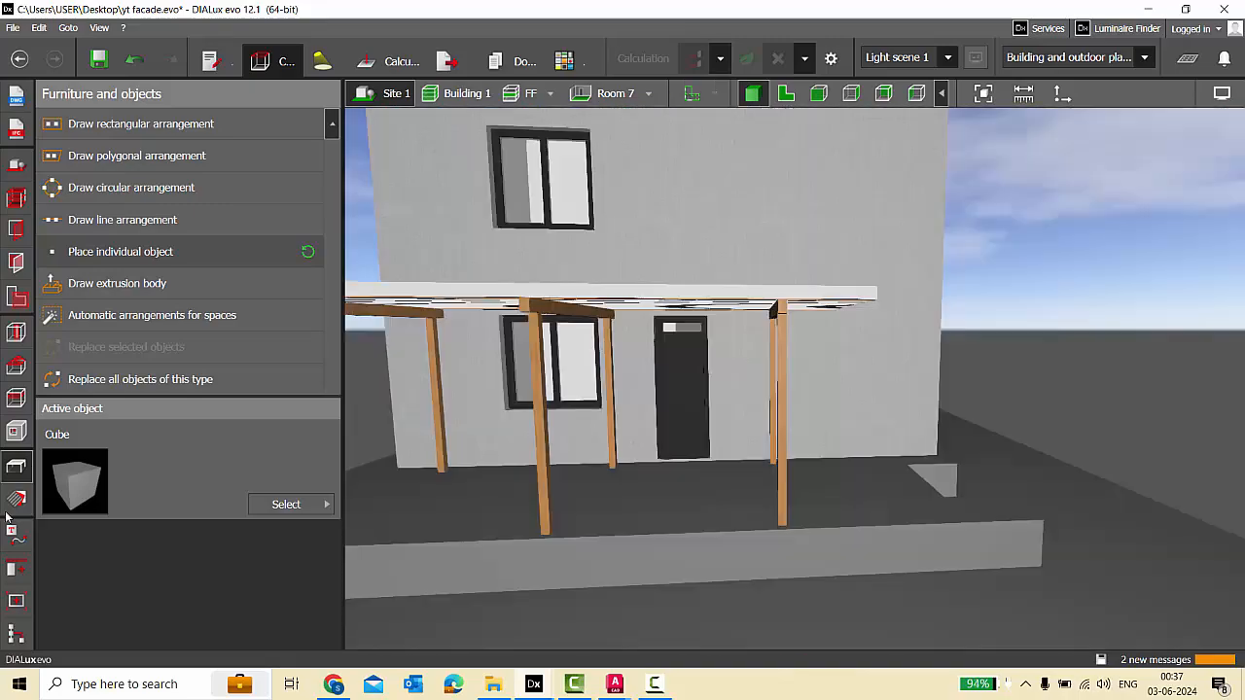
click(16, 498)
drag(570, 361, 545, 331)
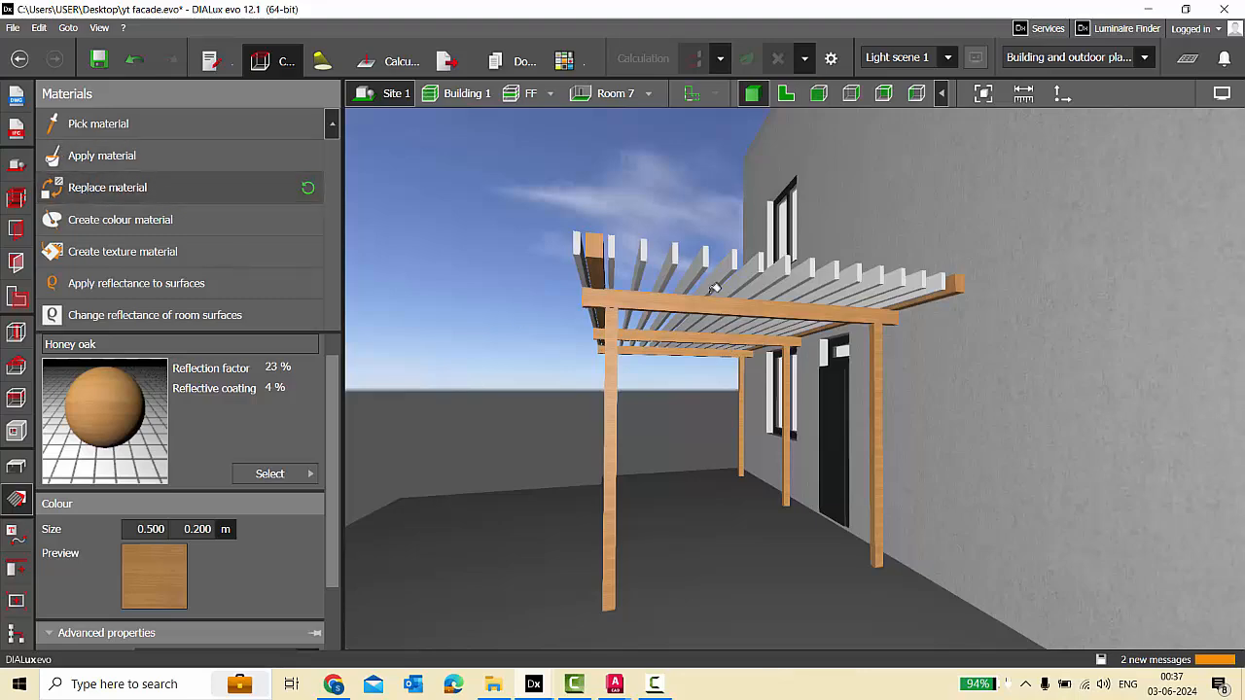
click(699, 262)
scroll(723, 389, down, 3)
right_drag(723, 389, 801, 415)
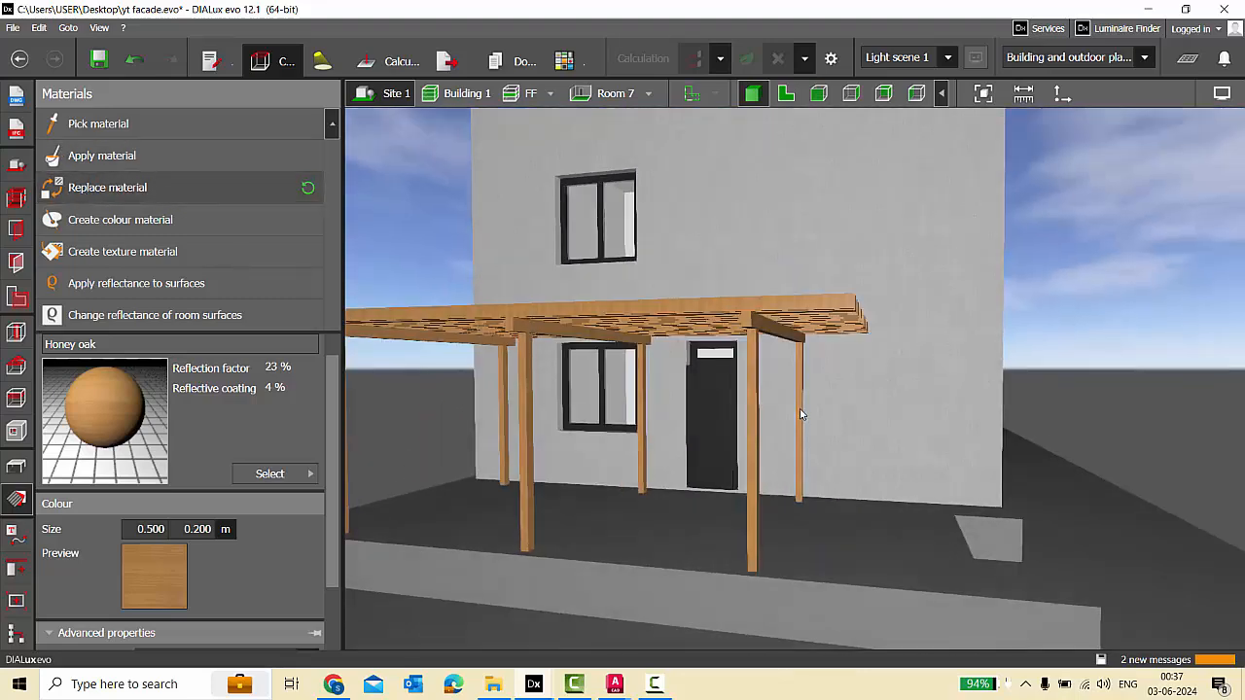
Check the platform beneath the pergola in 3D and save the project.
scroll(801, 414, down, 3)
click(16, 465)
scroll(817, 461, up, 3)
click(747, 472)
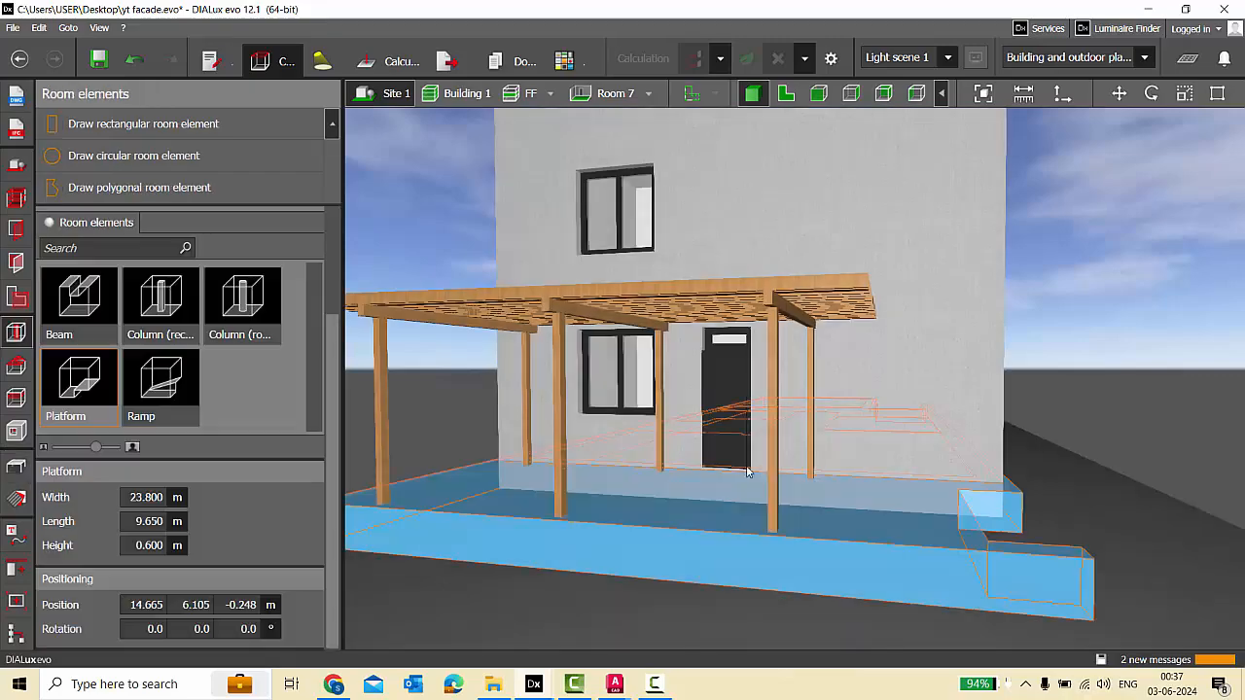
click(782, 452)
scroll(780, 454, down, 3)
right_drag(776, 453, 688, 440)
key(ctrl+s)
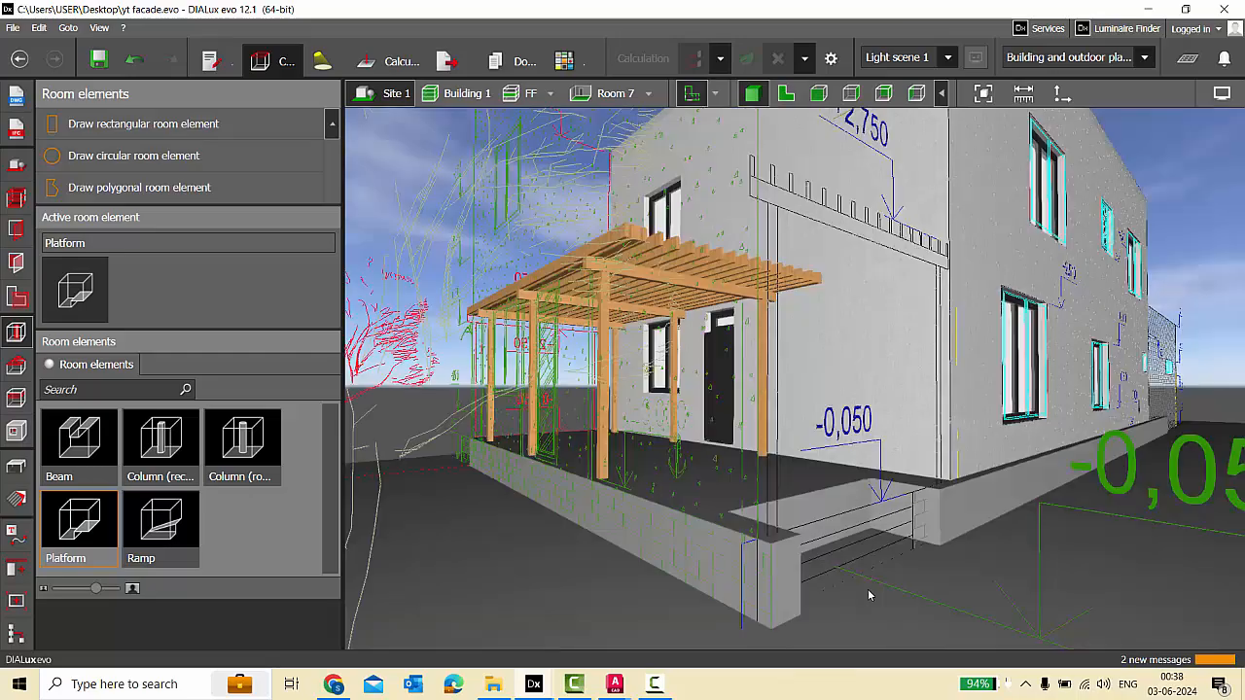
Hide the ELEVATION 1 and ELEVATION 4 plans, keeping only ELEVATION 2 displayed.
right_drag(781, 518, 1111, 567)
scroll(1112, 567, up, 2)
scroll(869, 526, down, 4)
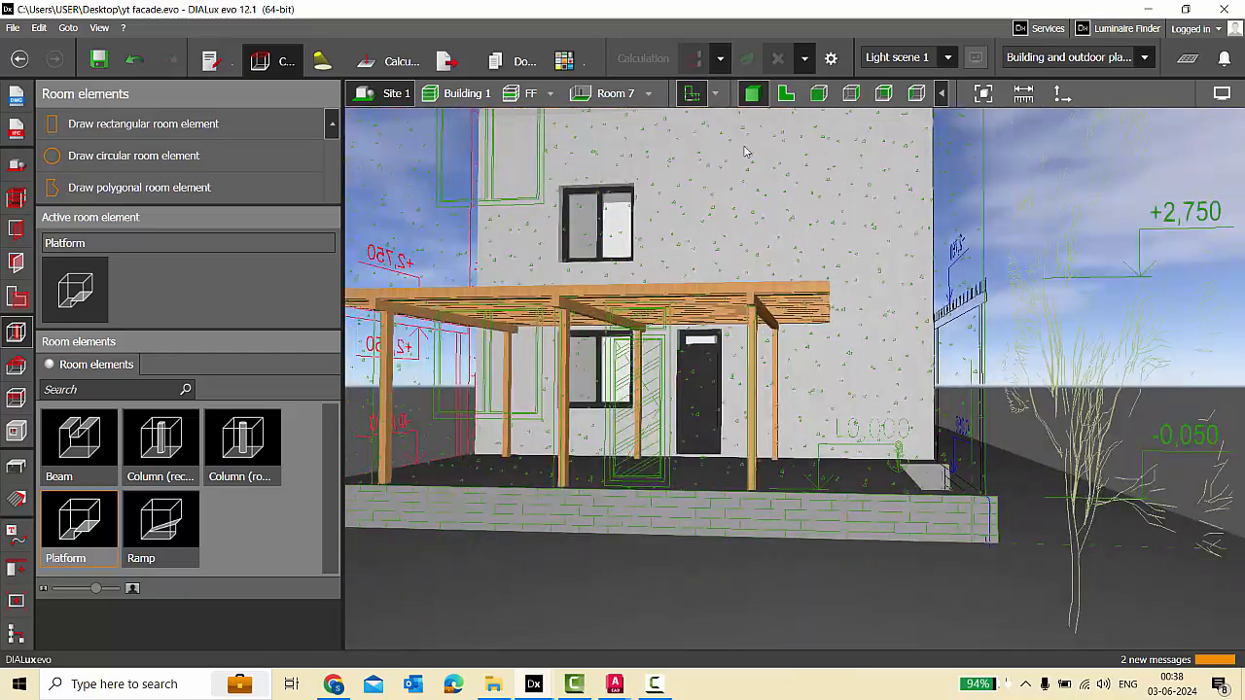
click(714, 94)
click(720, 158)
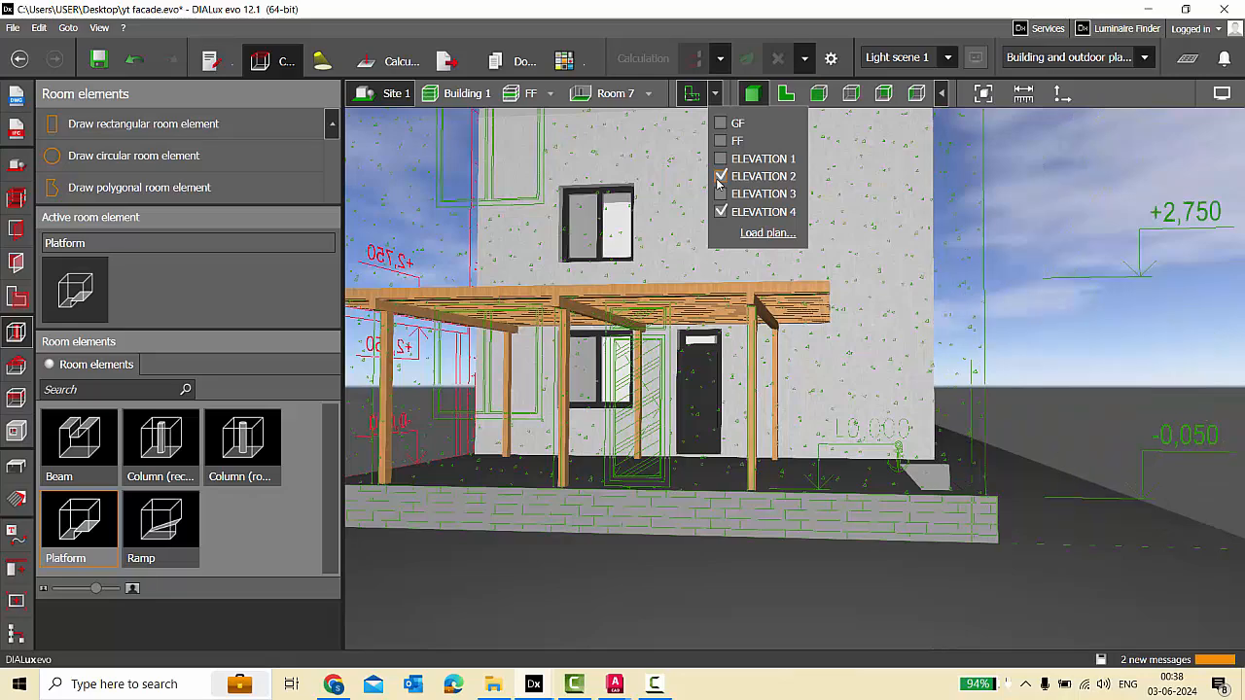
click(1099, 286)
Start an extrusion body in the elevation view aligned with ELEVATION 2, at the ground line where the platform's stairs begin.
click(782, 95)
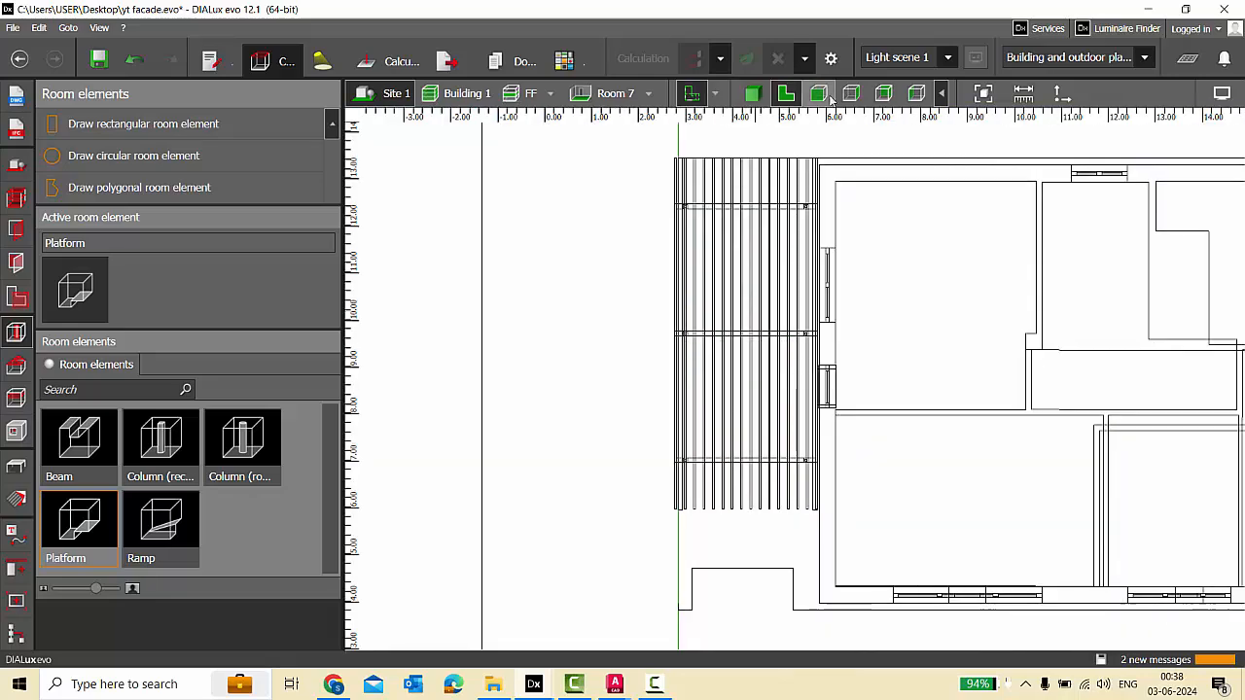
click(822, 97)
scroll(785, 282, down, 7)
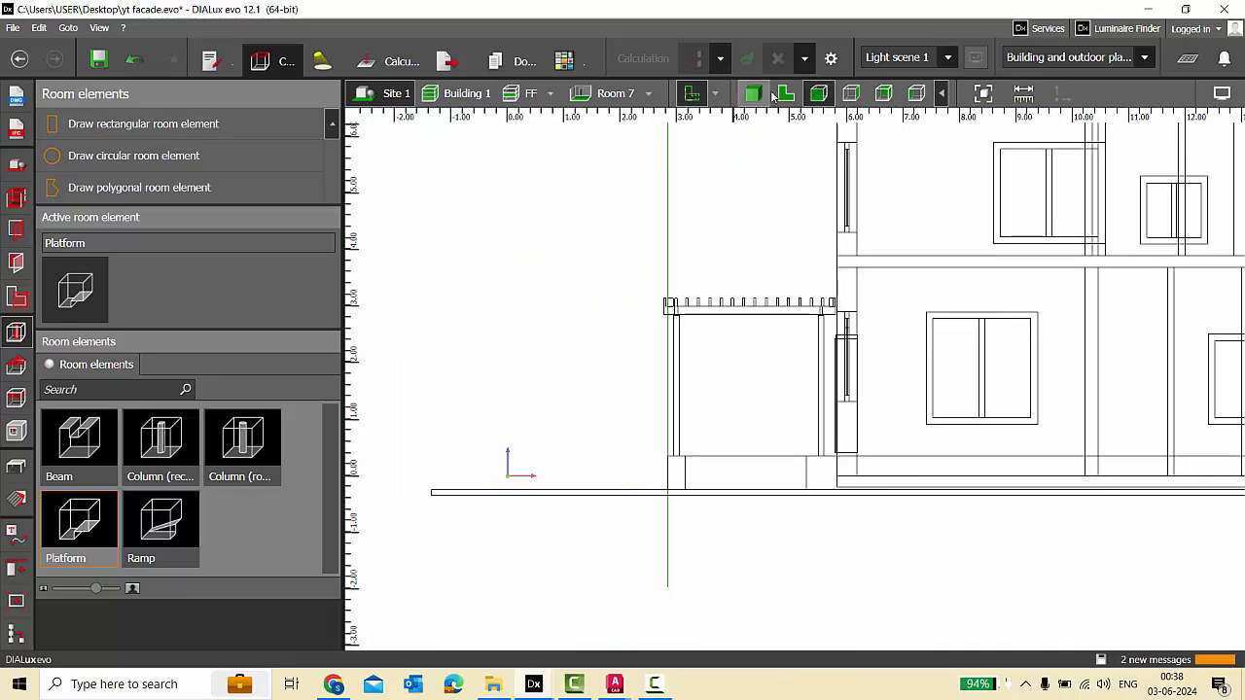
click(883, 93)
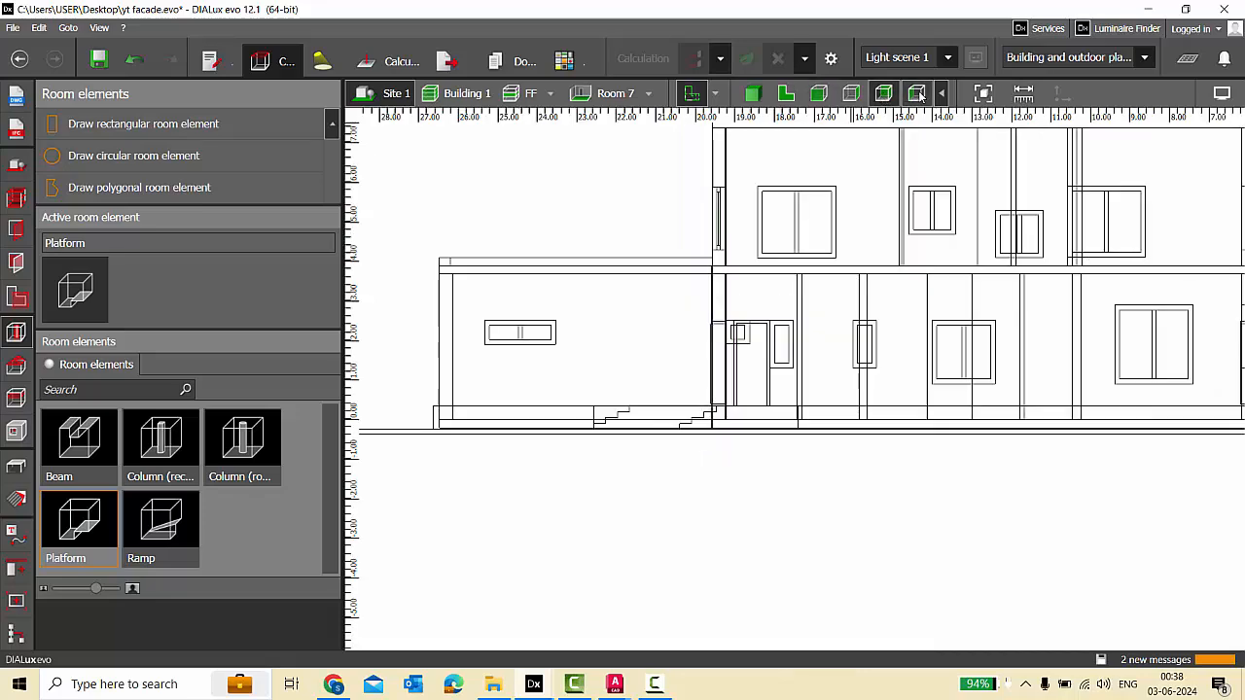
click(918, 95)
scroll(800, 418, up, 6)
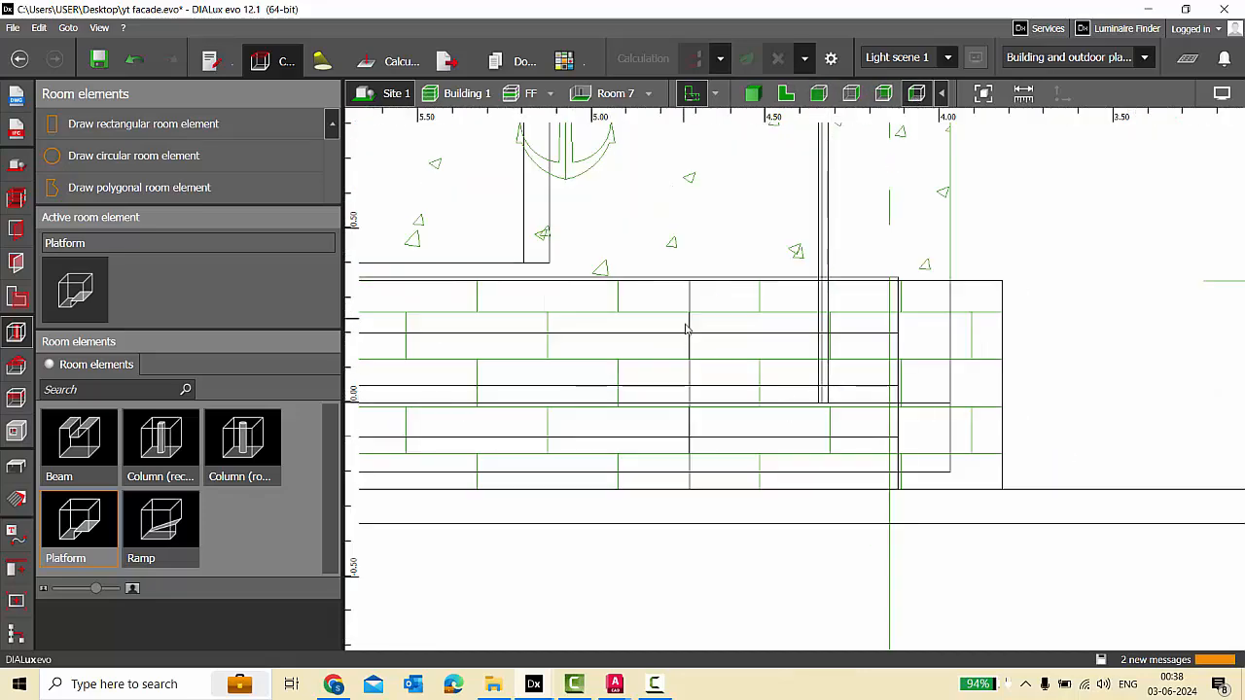
click(18, 464)
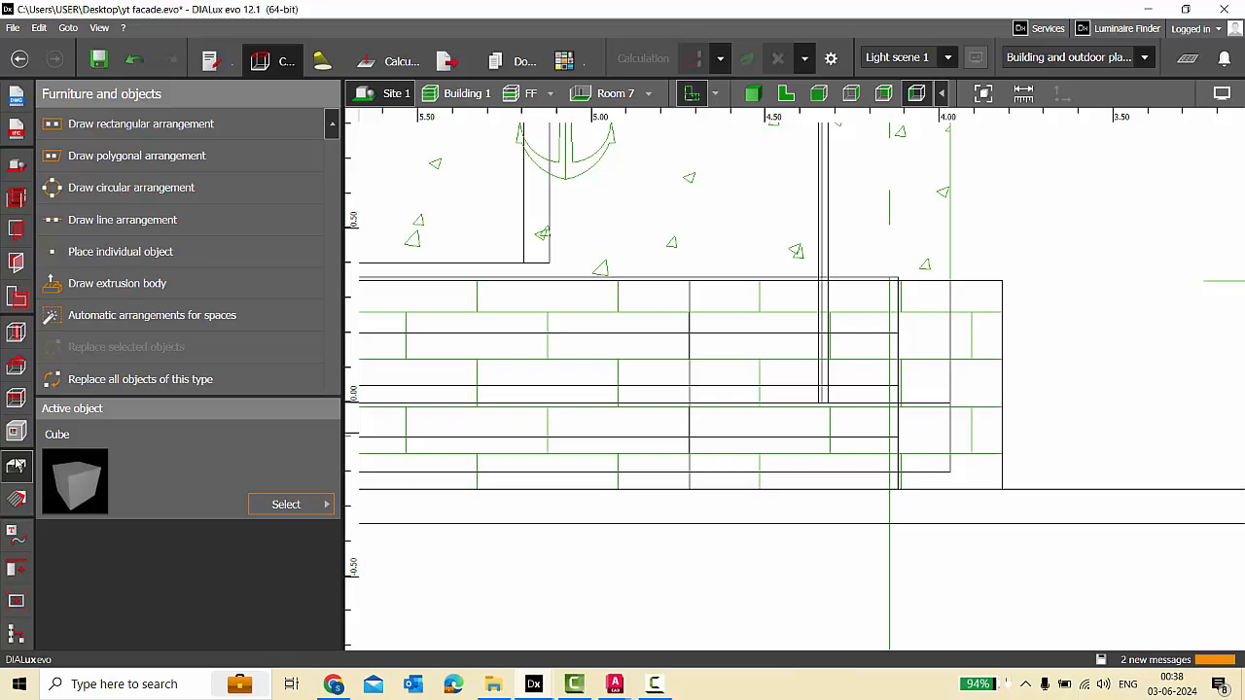
click(116, 283)
scroll(937, 453, up, 3)
scroll(890, 501, up, 2)
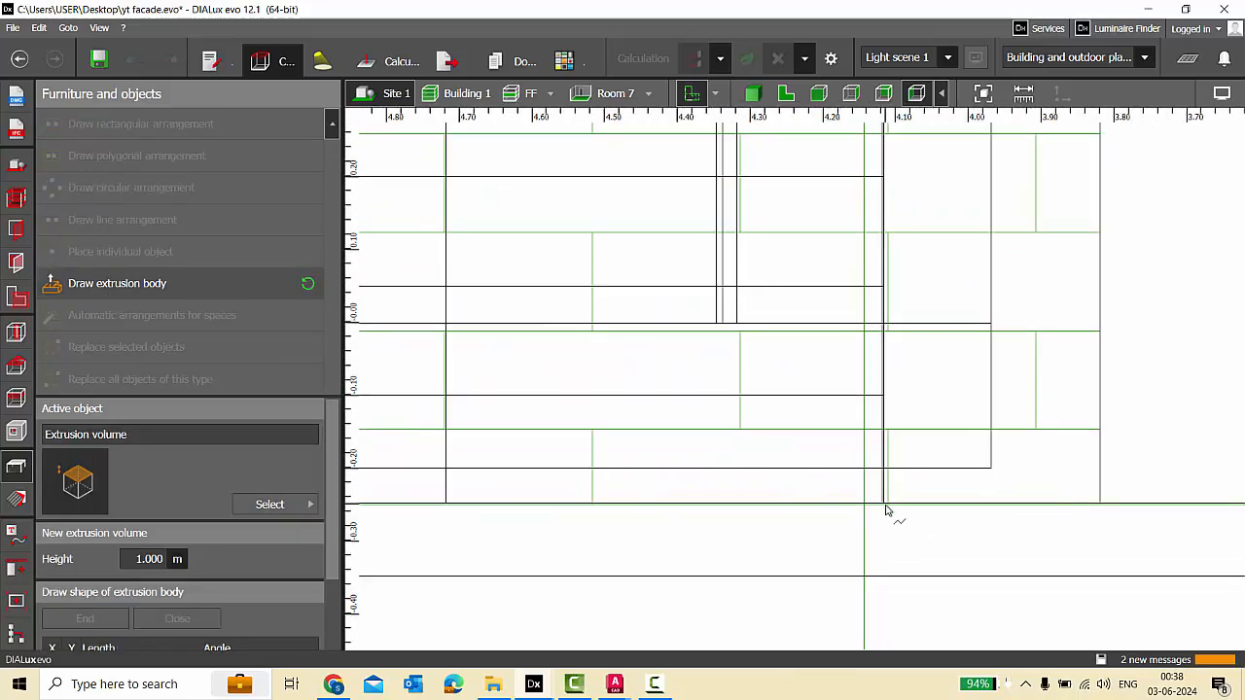
click(886, 505)
click(741, 430)
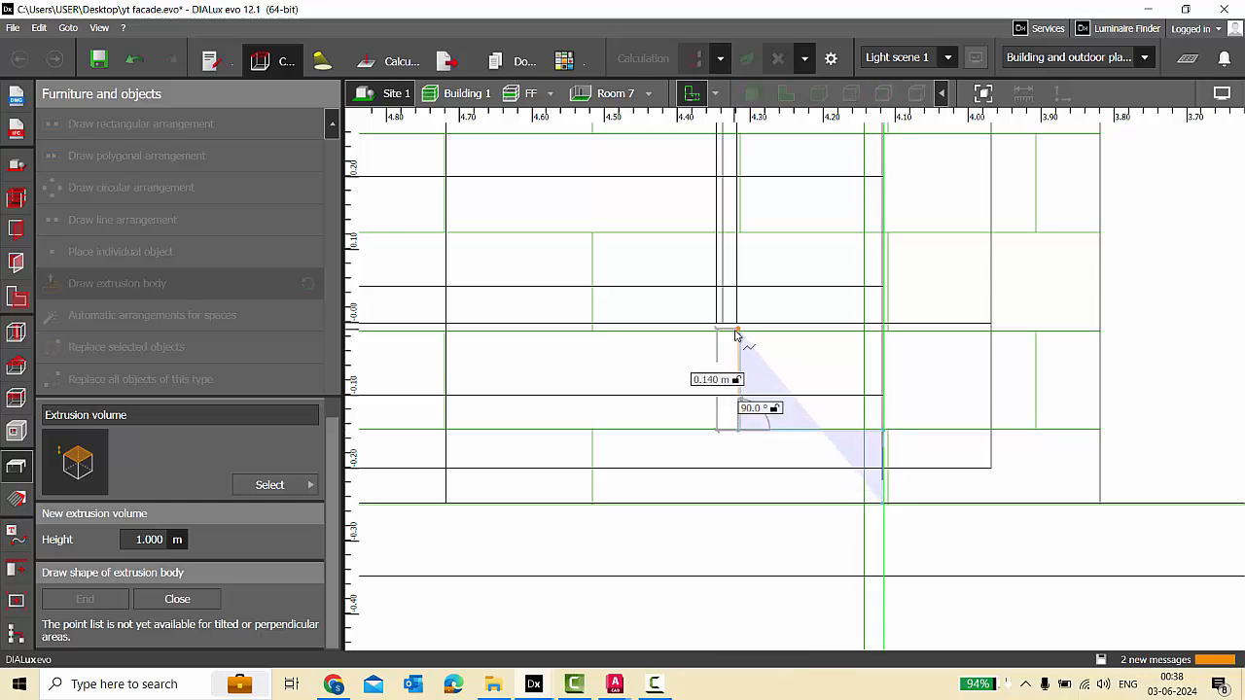
click(738, 329)
scroll(596, 355, up, 1)
click(596, 351)
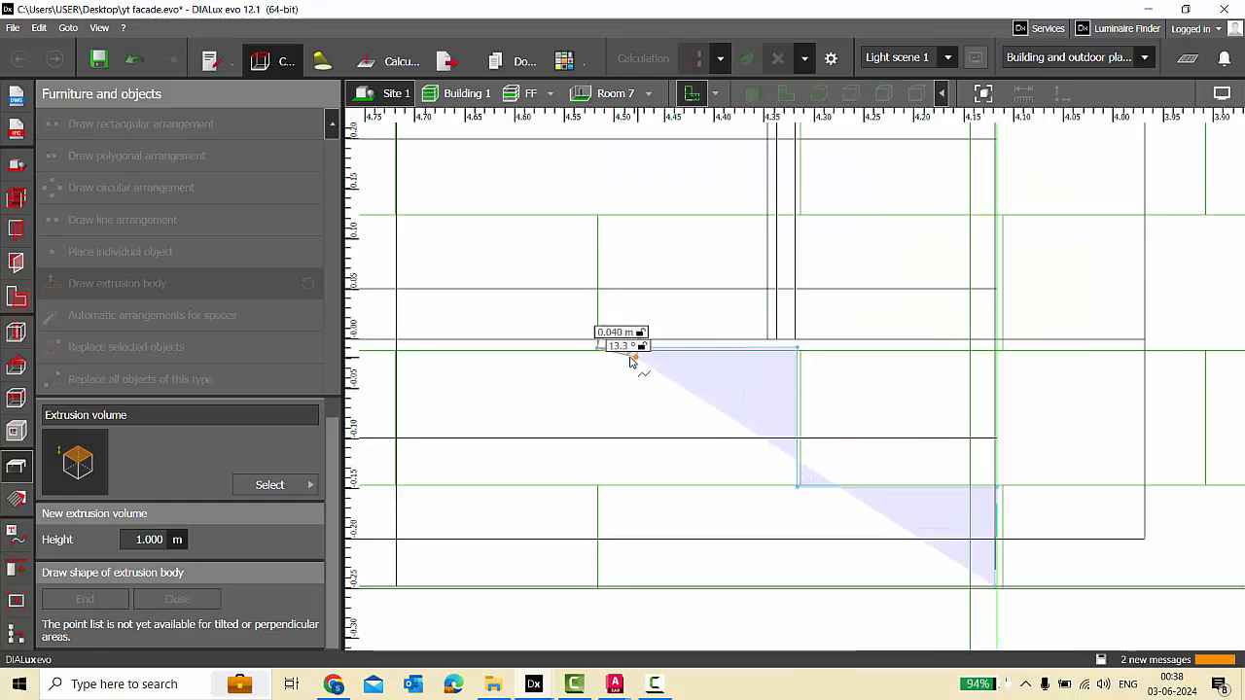
key(ctrl+z)
key(ctrl+z)
scroll(832, 371, up, 2)
key(ctrl+z)
key(ctrl+z)
Trace the stair profile upward along the brick courses, with treads about 0.2 m deep and risers about 0.136 m high.
scroll(819, 377, down, 1)
scroll(994, 520, up, 3)
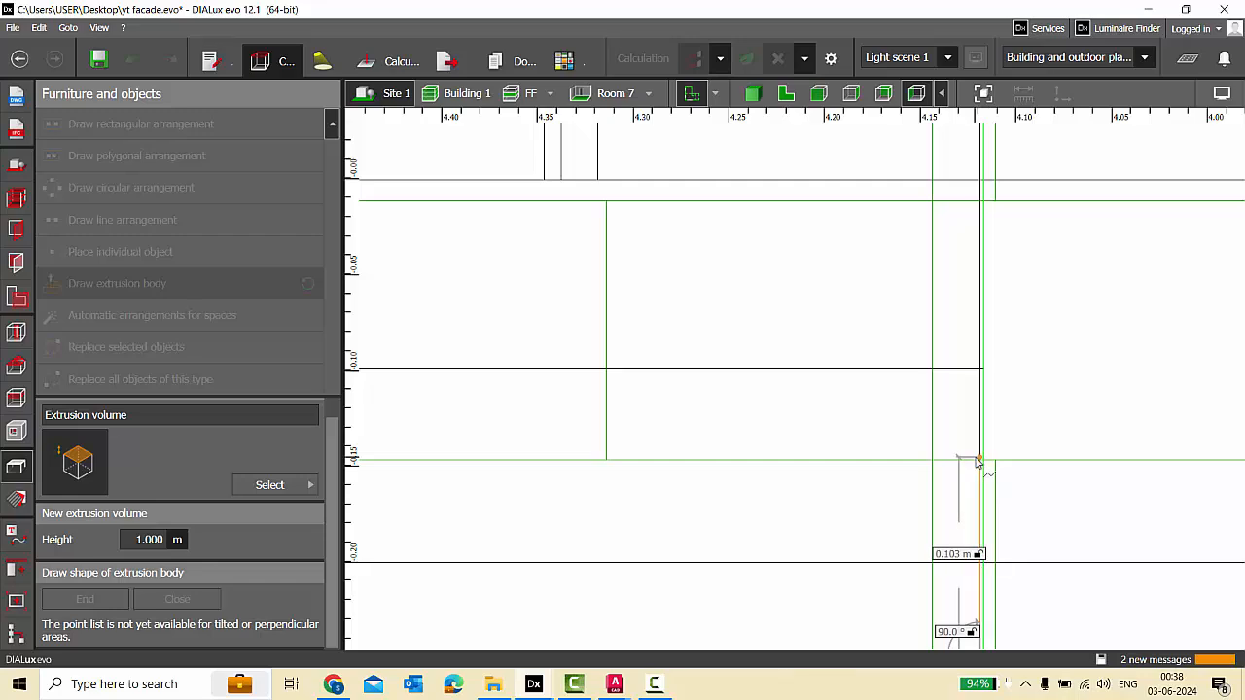
click(979, 458)
click(606, 458)
scroll(607, 459, down, 2)
scroll(574, 304, up, 2)
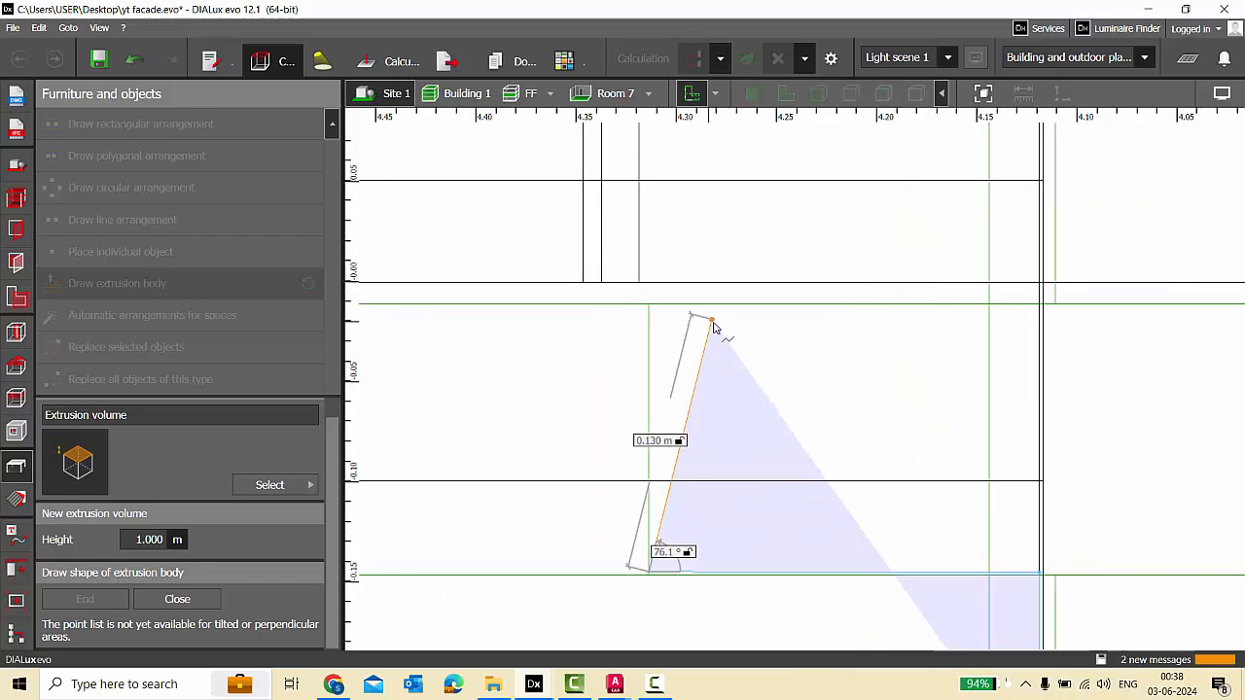
click(651, 304)
scroll(762, 356, down, 5)
scroll(640, 342, up, 3)
scroll(671, 331, down, 2)
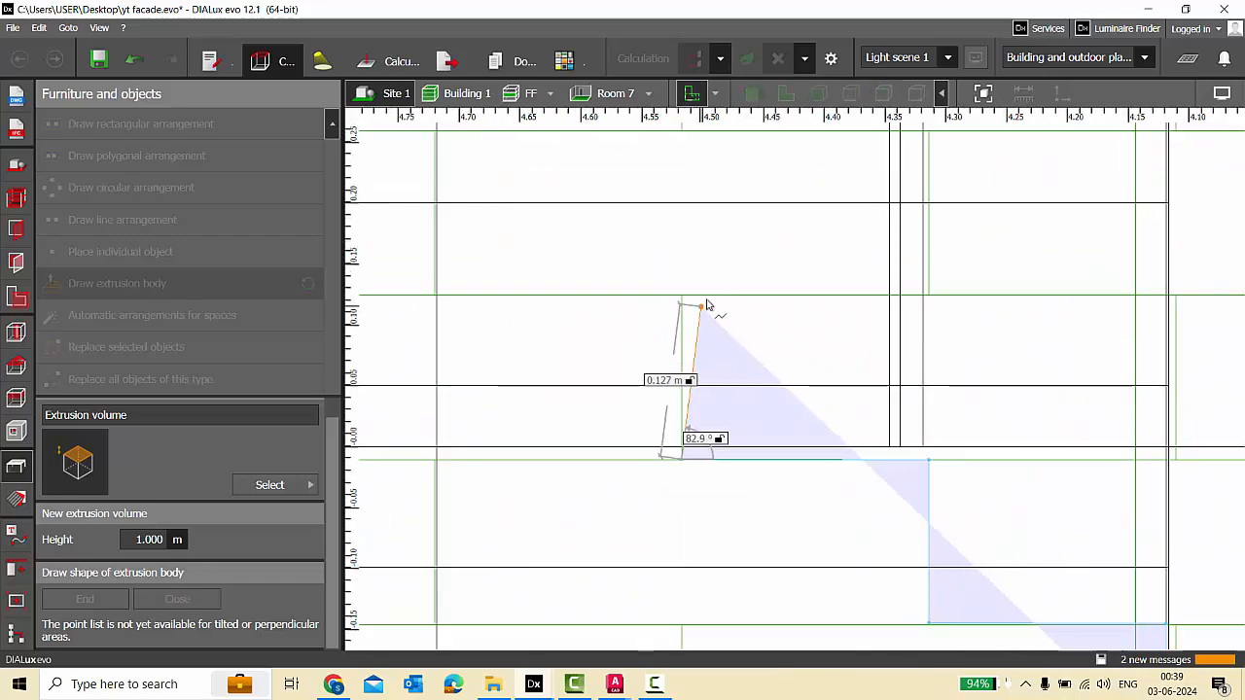
scroll(856, 350, down, 2)
scroll(762, 347, up, 2)
click(762, 347)
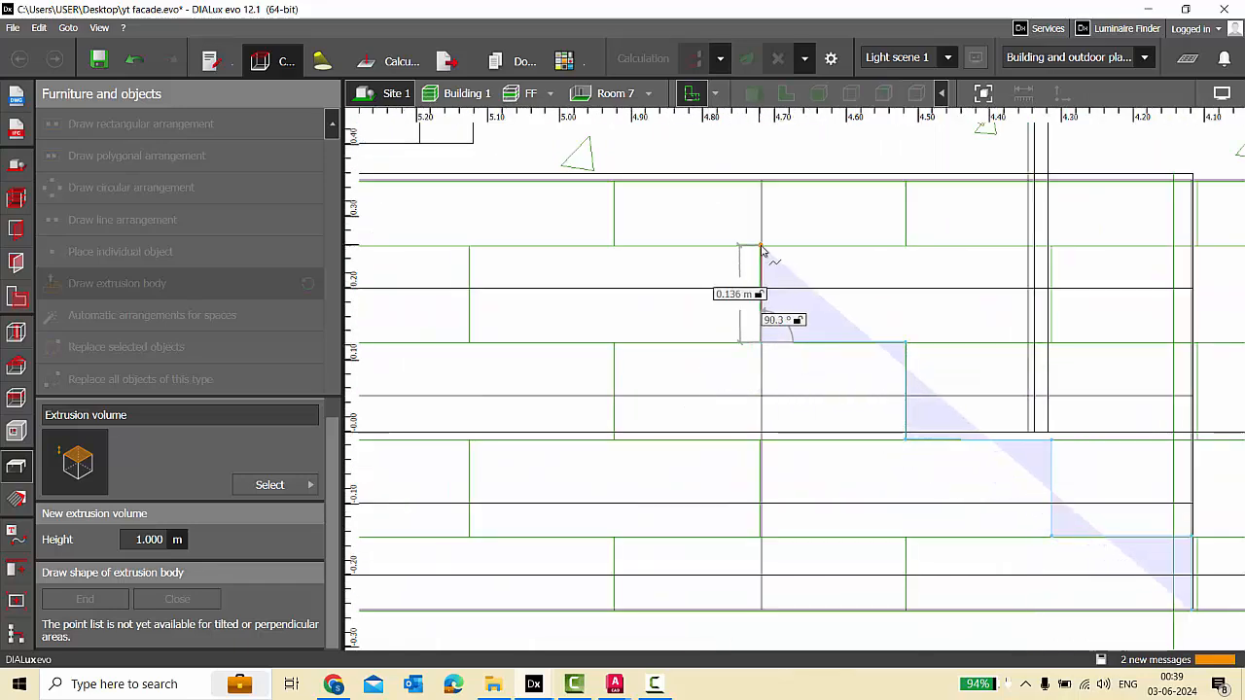
click(762, 247)
scroll(615, 252, up, 3)
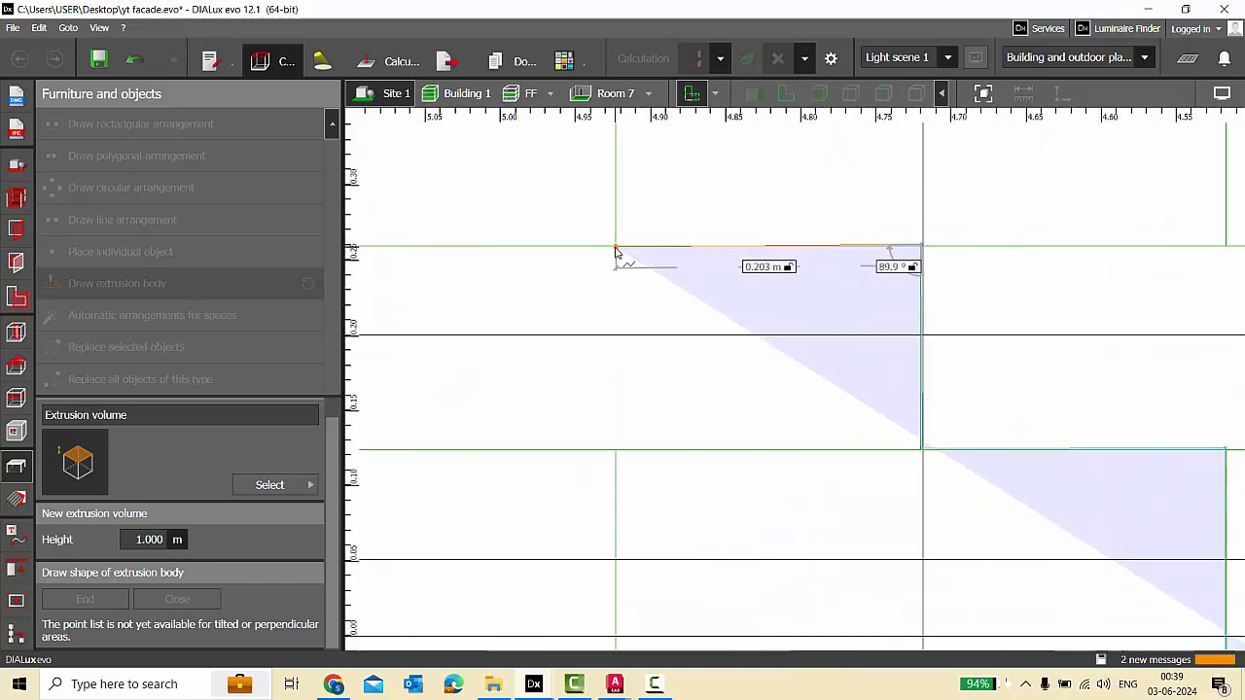
click(615, 250)
Finish the stair profile with the top tread about 0.4 m deep, return to the ground line and close the extrusion body.
scroll(797, 389, down, 5)
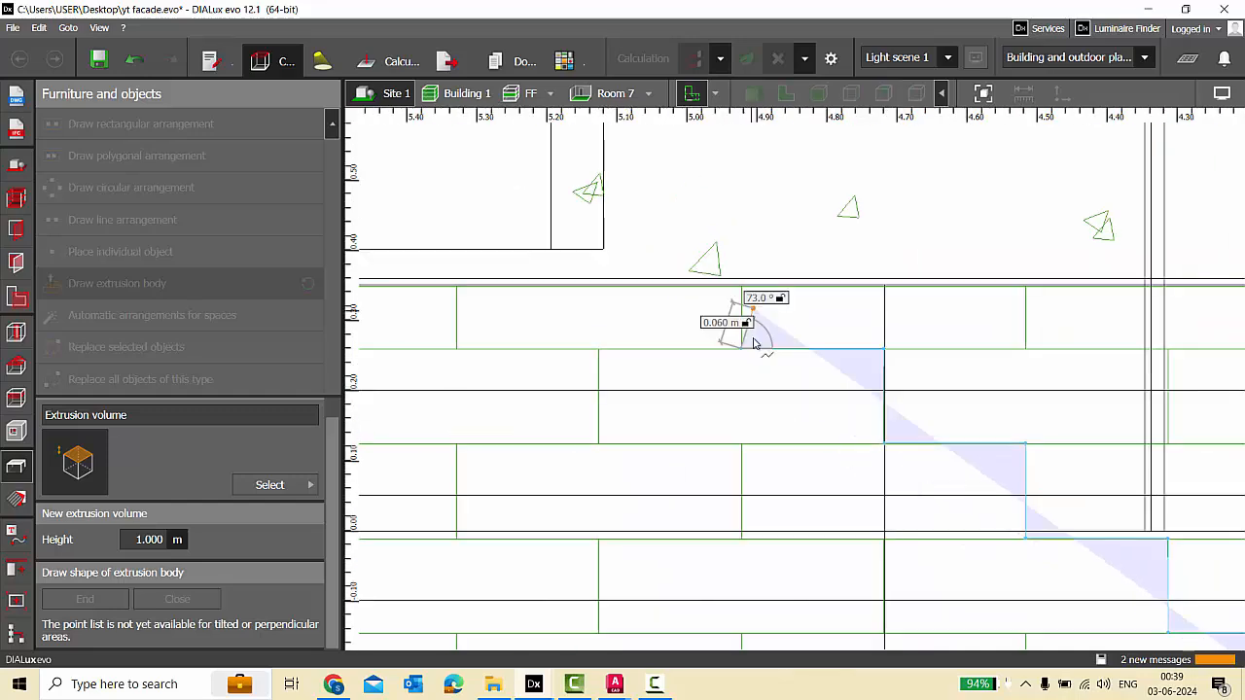
scroll(747, 299, up, 2)
click(739, 284)
scroll(780, 282, down, 3)
click(514, 283)
scroll(514, 289, down, 2)
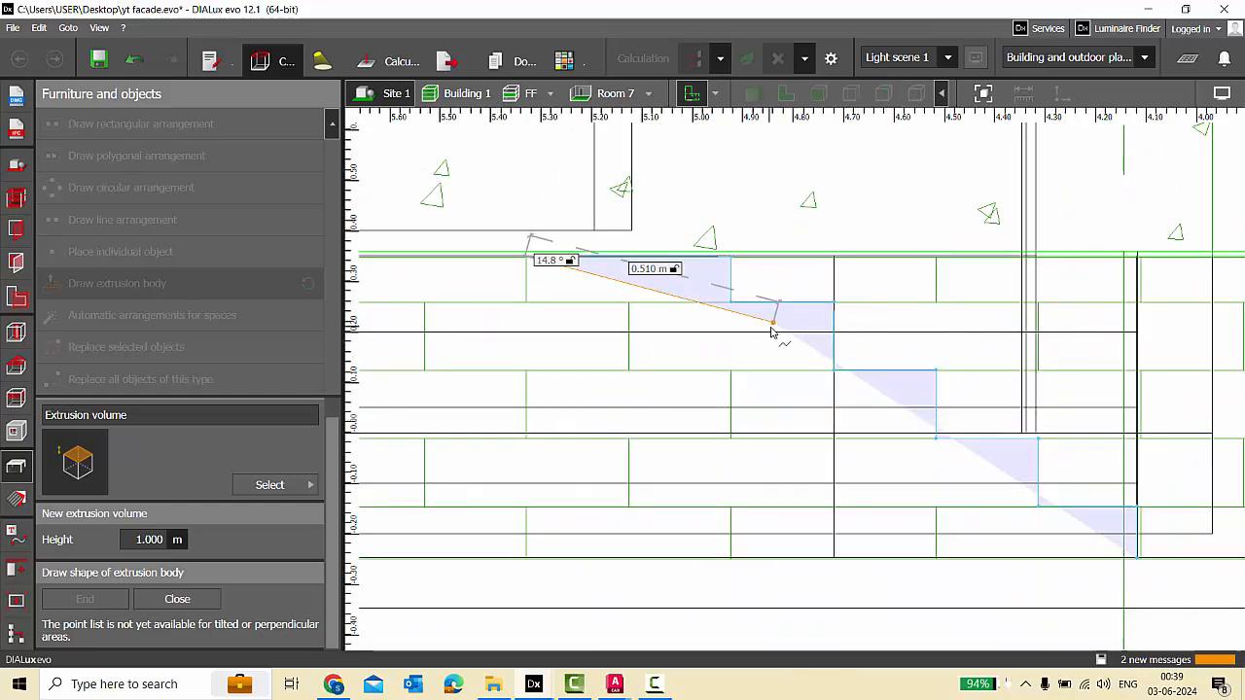
click(527, 561)
right_click(634, 506)
click(668, 516)
Move the stairs in plan into the platform's recess and stretch them to the recess width of about 2.151 m.
click(787, 92)
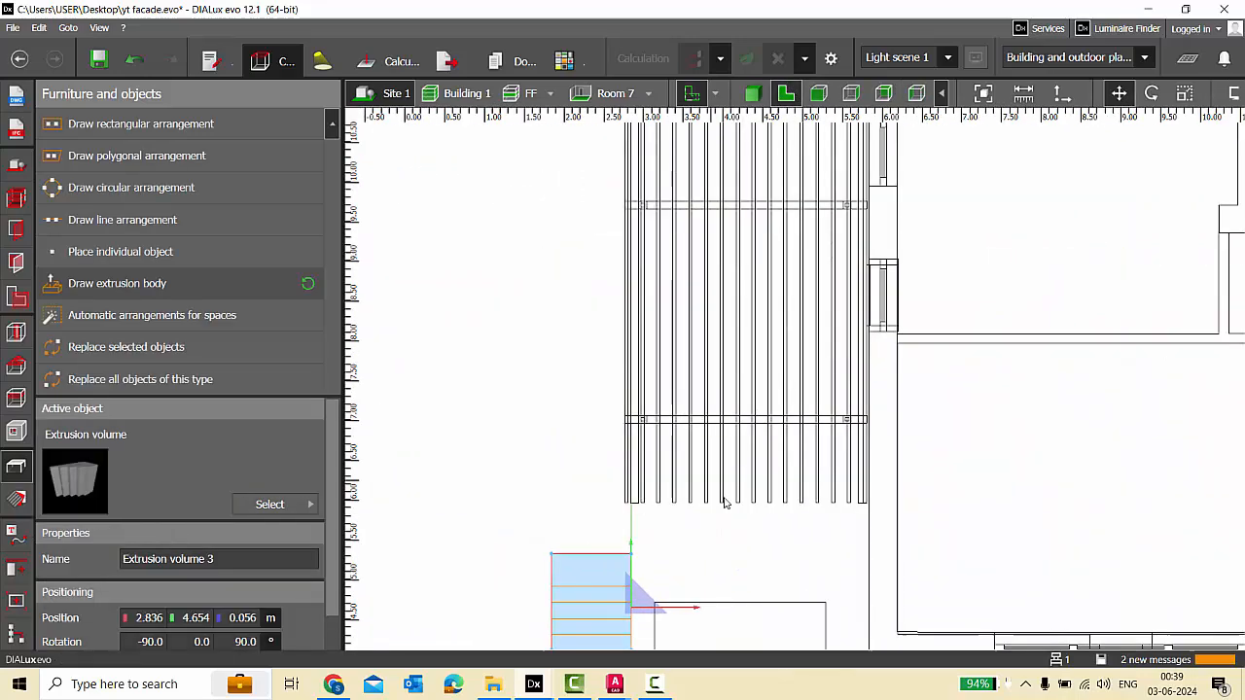
drag(576, 443, 694, 476)
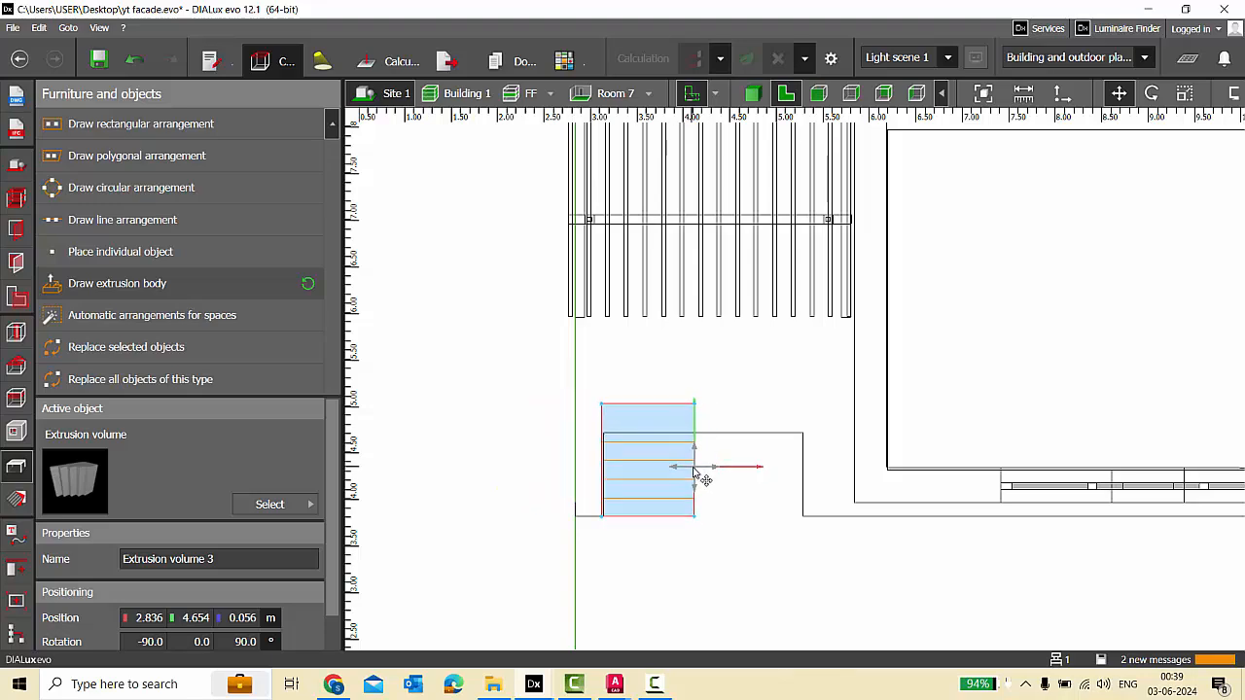
scroll(693, 486, up, 3)
click(1184, 93)
drag(729, 421, 931, 434)
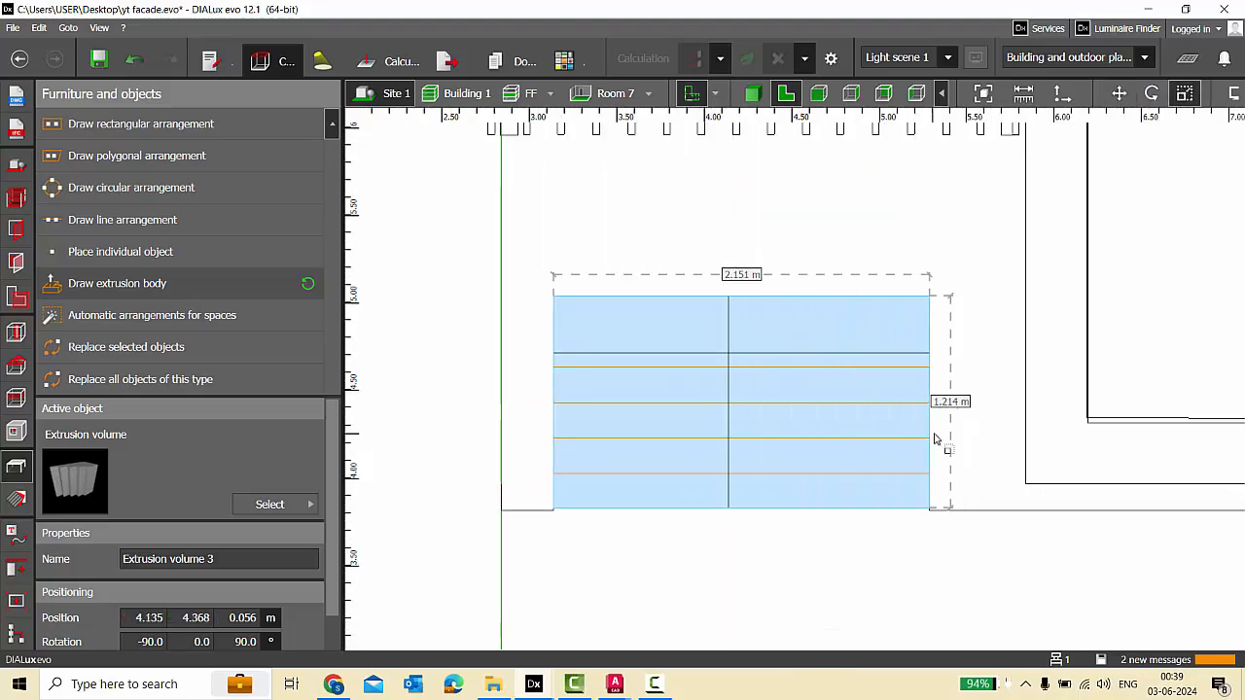
click(945, 443)
Pick DefaultFloorMaterial in the 3D view and replace the stairs' material with it.
click(753, 93)
right_drag(829, 400, 871, 418)
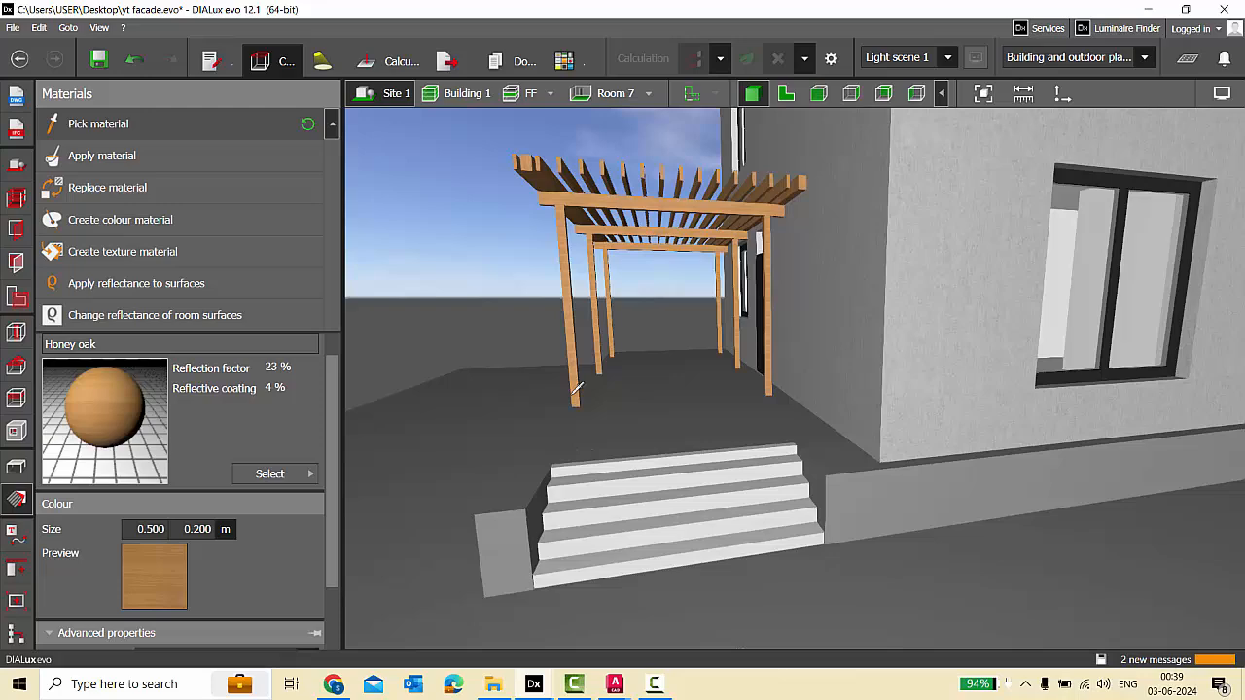
click(107, 187)
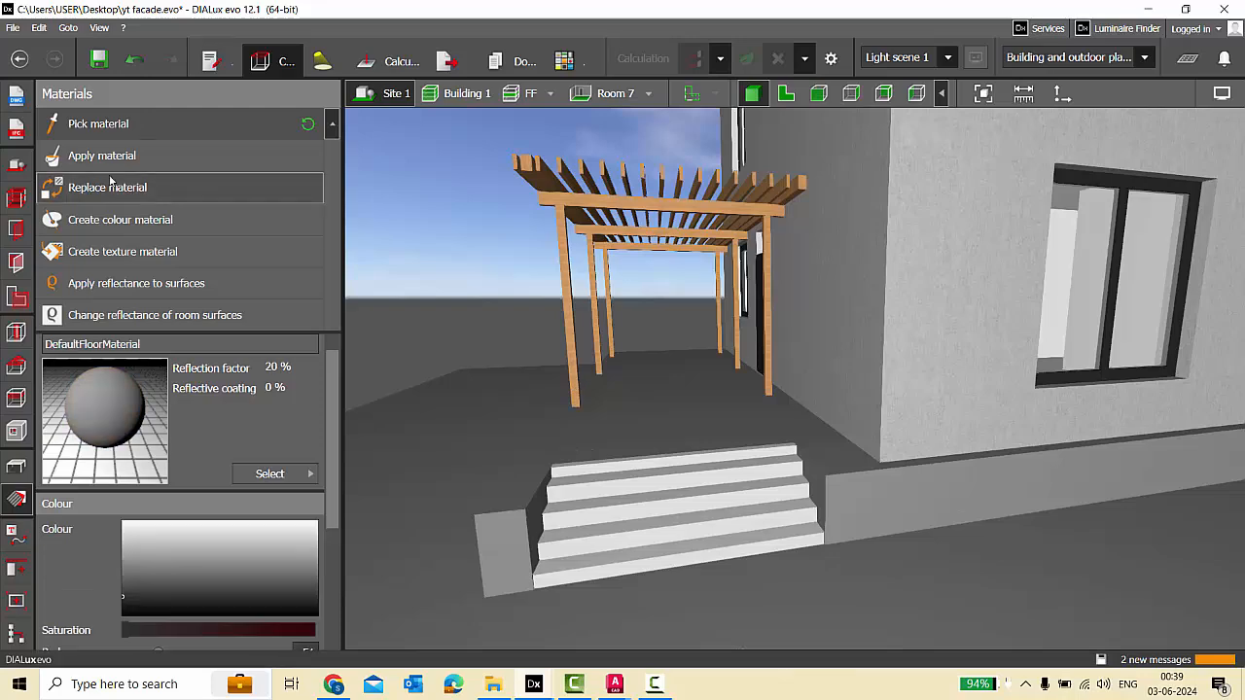
right_drag(544, 437, 928, 583)
Choose the texture concrete paving tiles-67 from the outdoor floor paving catalogue and apply it to the ground around the building.
click(287, 475)
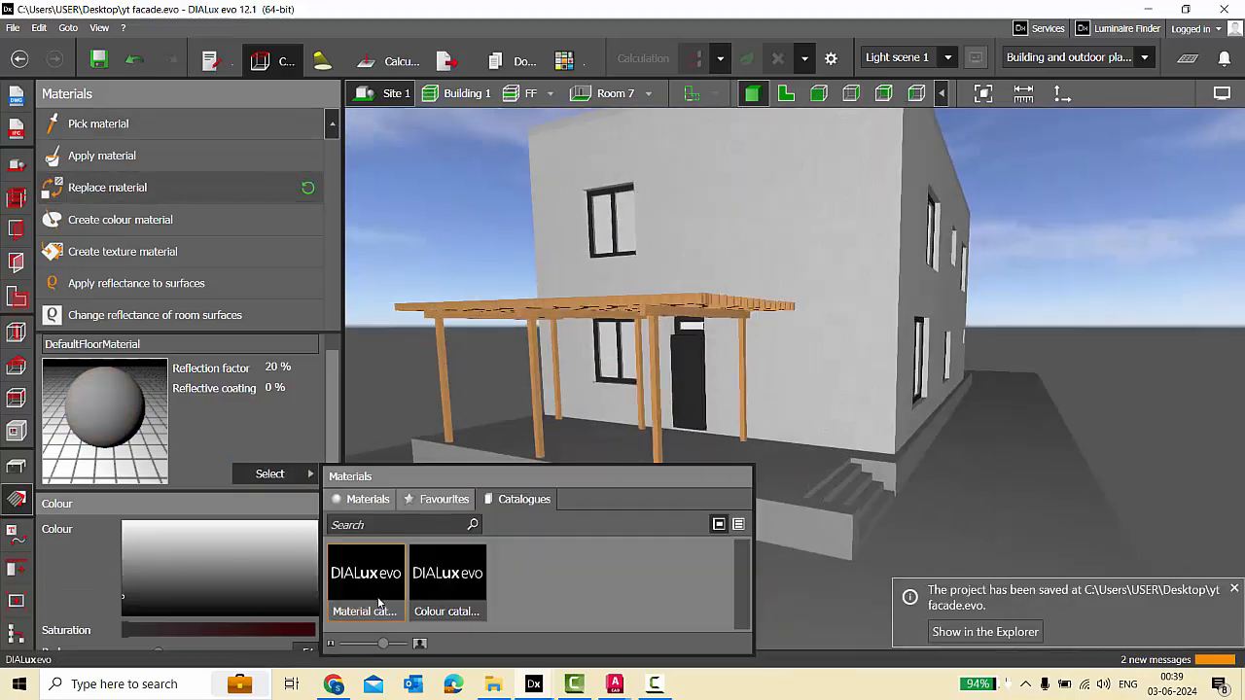
click(380, 599)
click(94, 120)
click(96, 152)
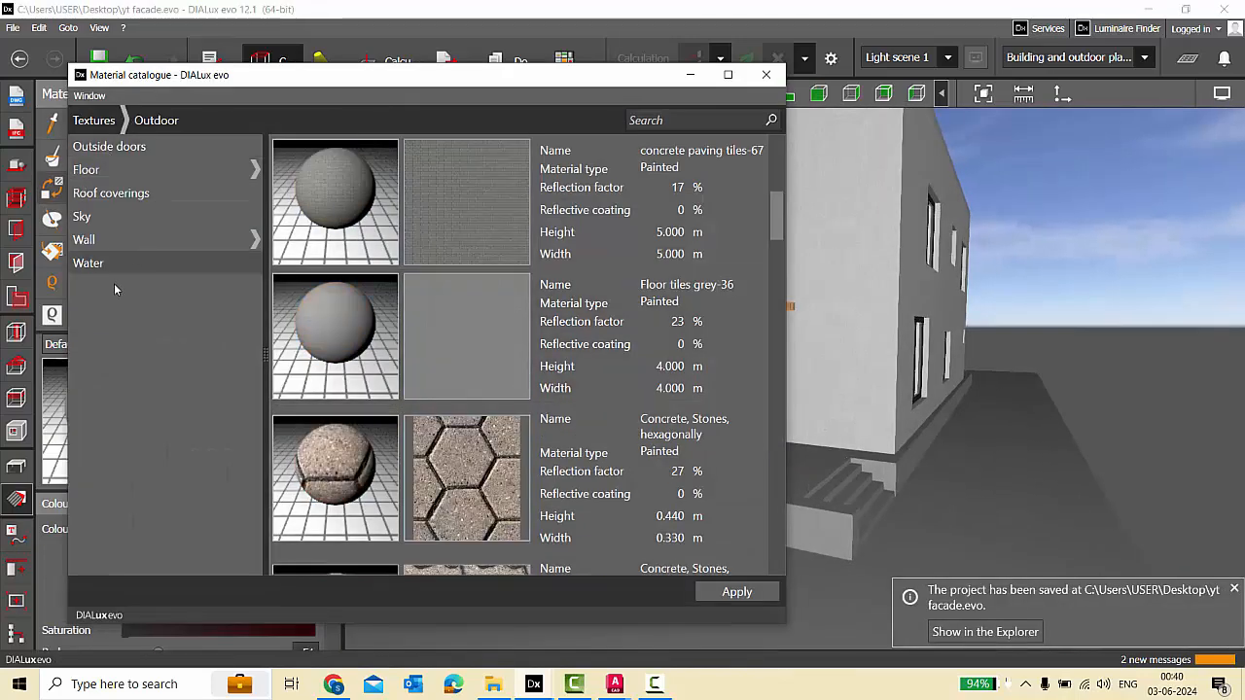
click(119, 173)
click(101, 198)
scroll(530, 443, down, 5)
scroll(530, 439, up, 10)
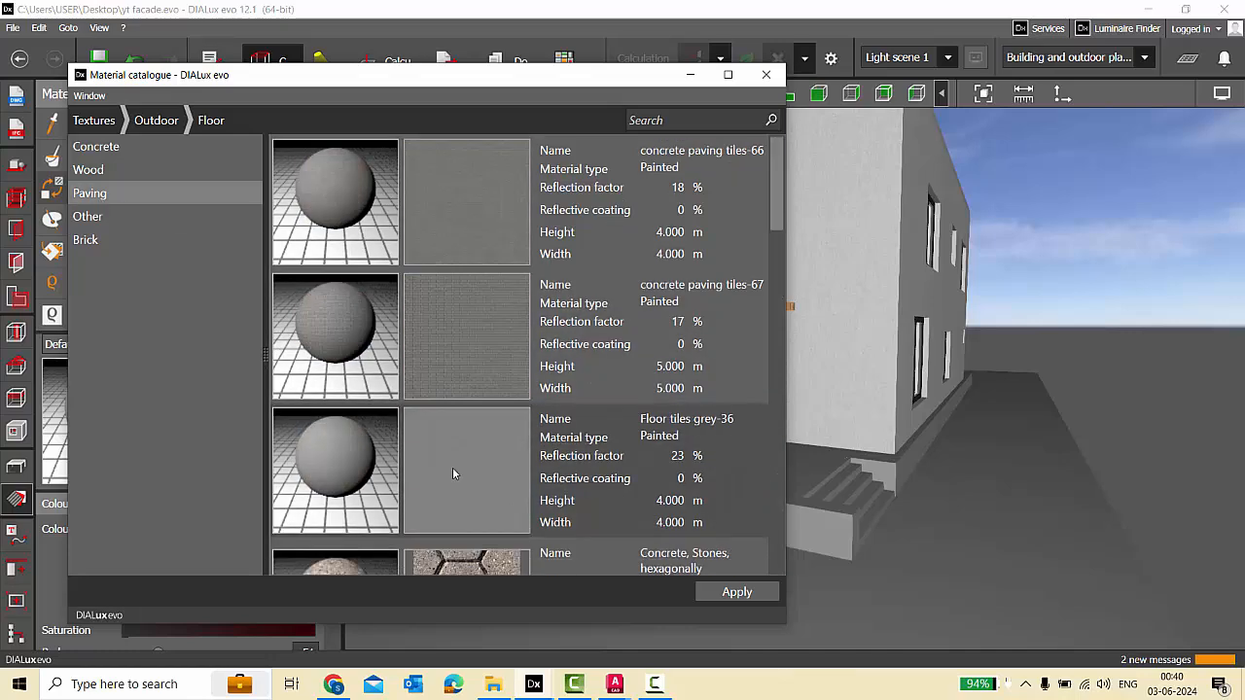
double_click(459, 379)
click(99, 169)
click(594, 559)
Choose Door (standard) as the active aperture for the annex's brick front wall.
right_drag(856, 482, 640, 522)
click(15, 468)
scroll(373, 424, down, 3)
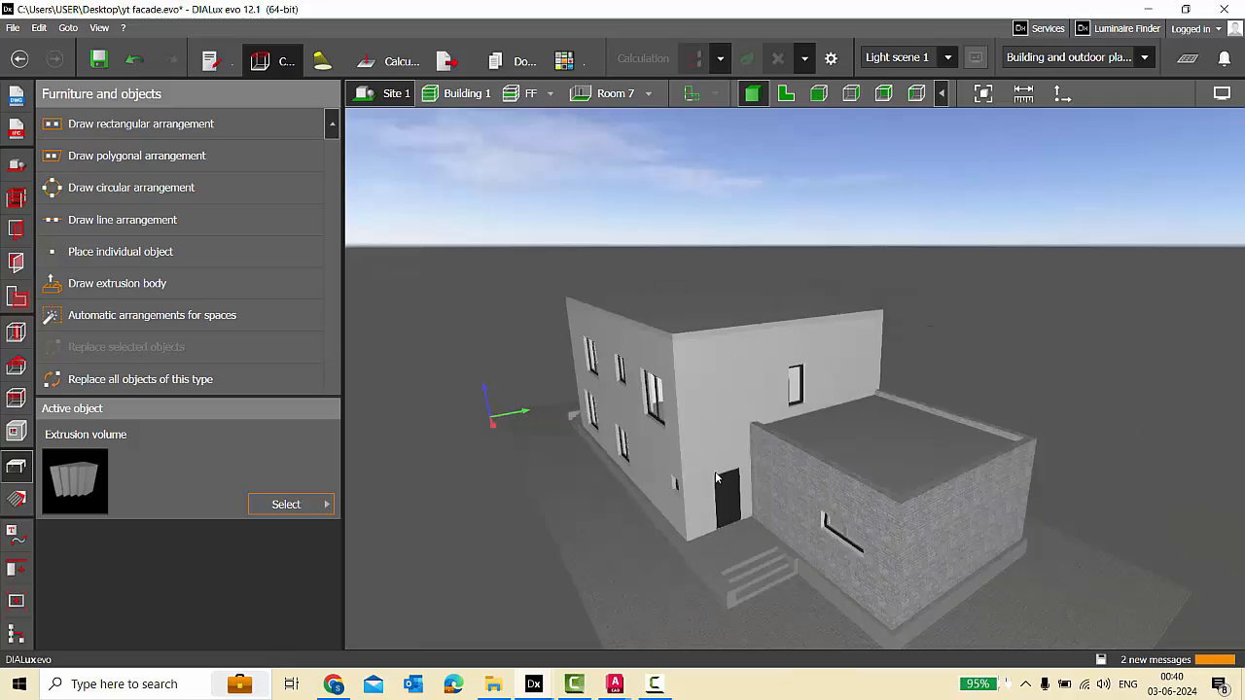
right_drag(715, 473, 832, 463)
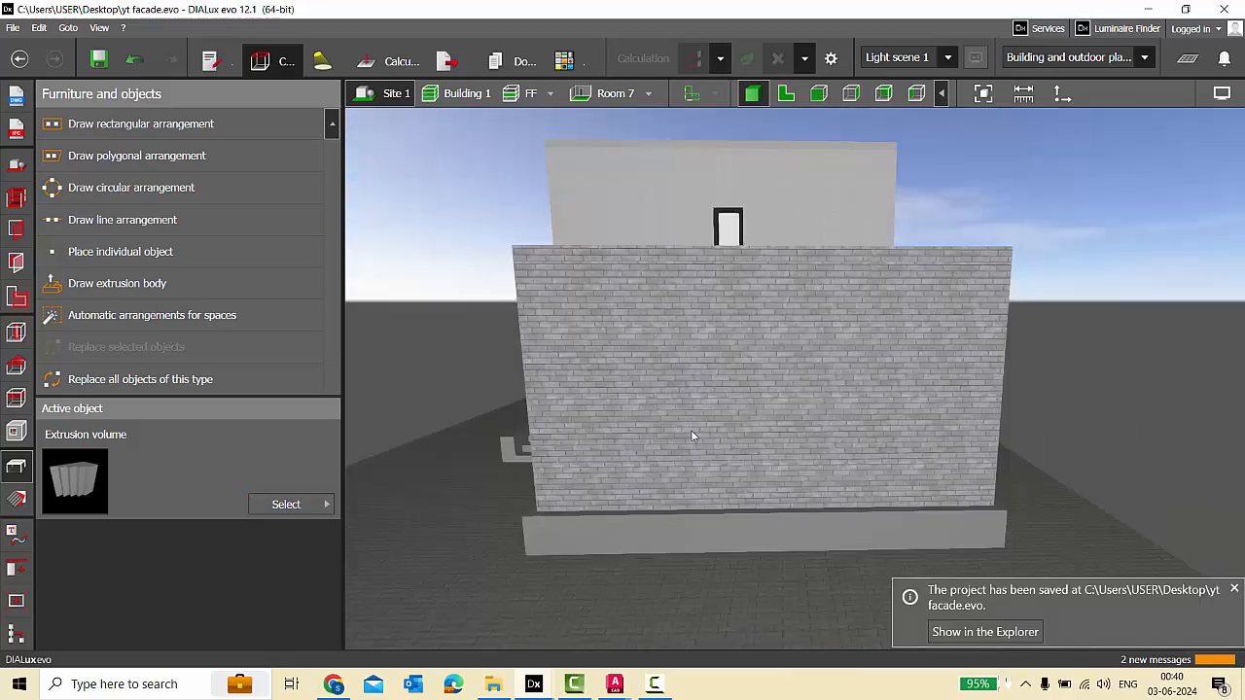
click(15, 230)
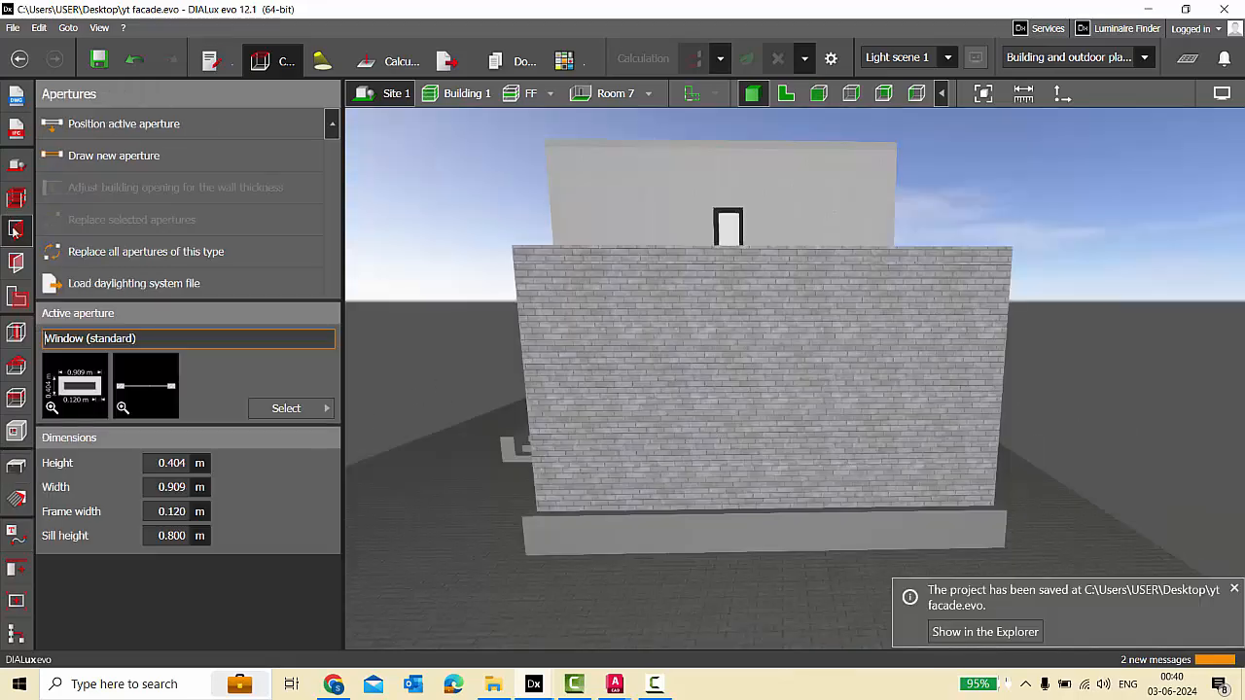
click(286, 408)
click(545, 126)
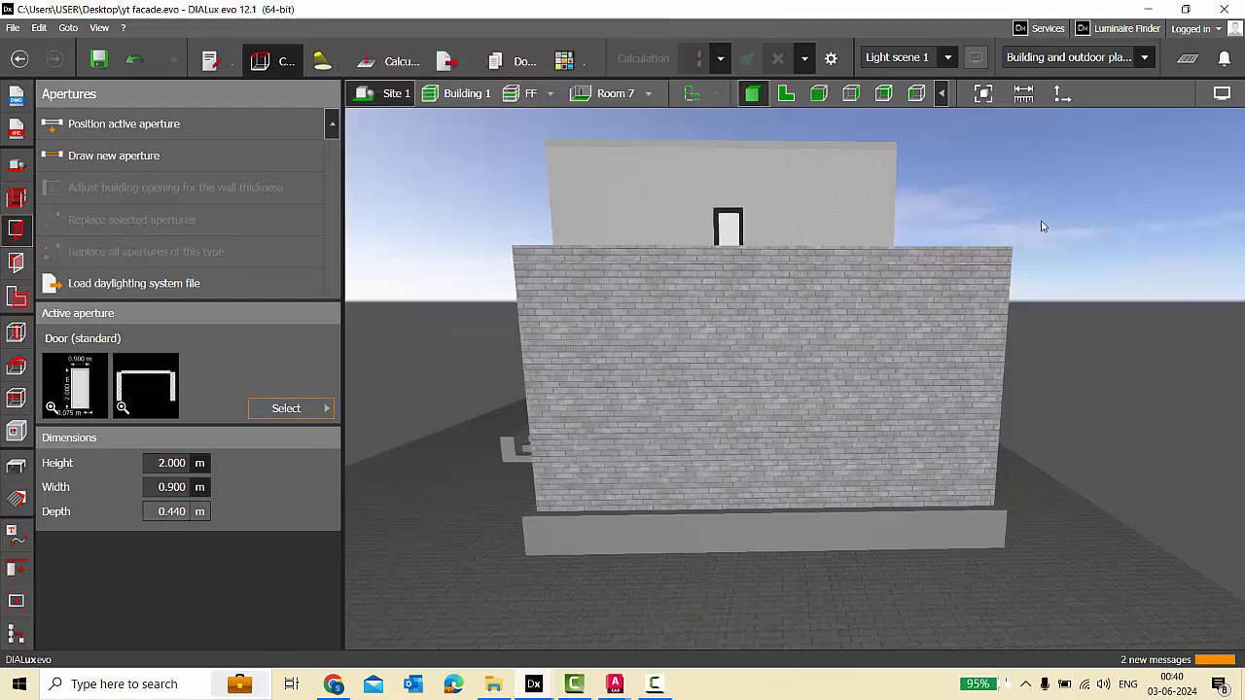
Display only the ELEVATION 3 plan and place the door on the annex's front wall in the matching side view.
click(715, 93)
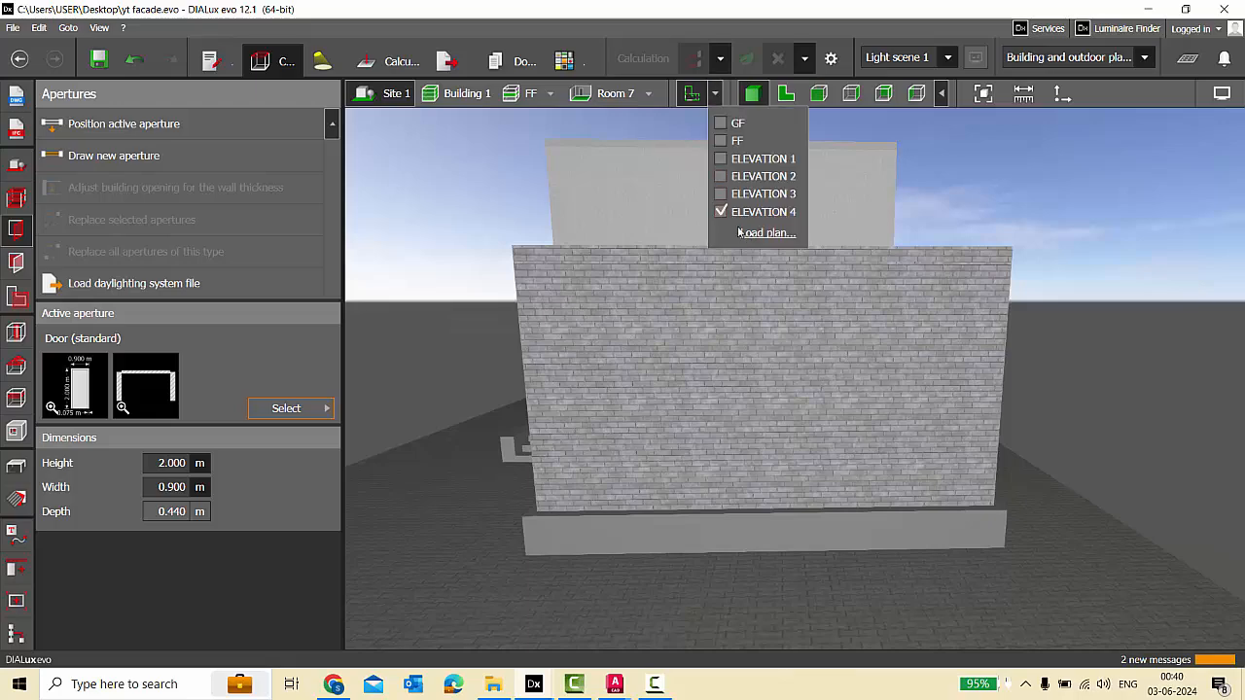
click(720, 194)
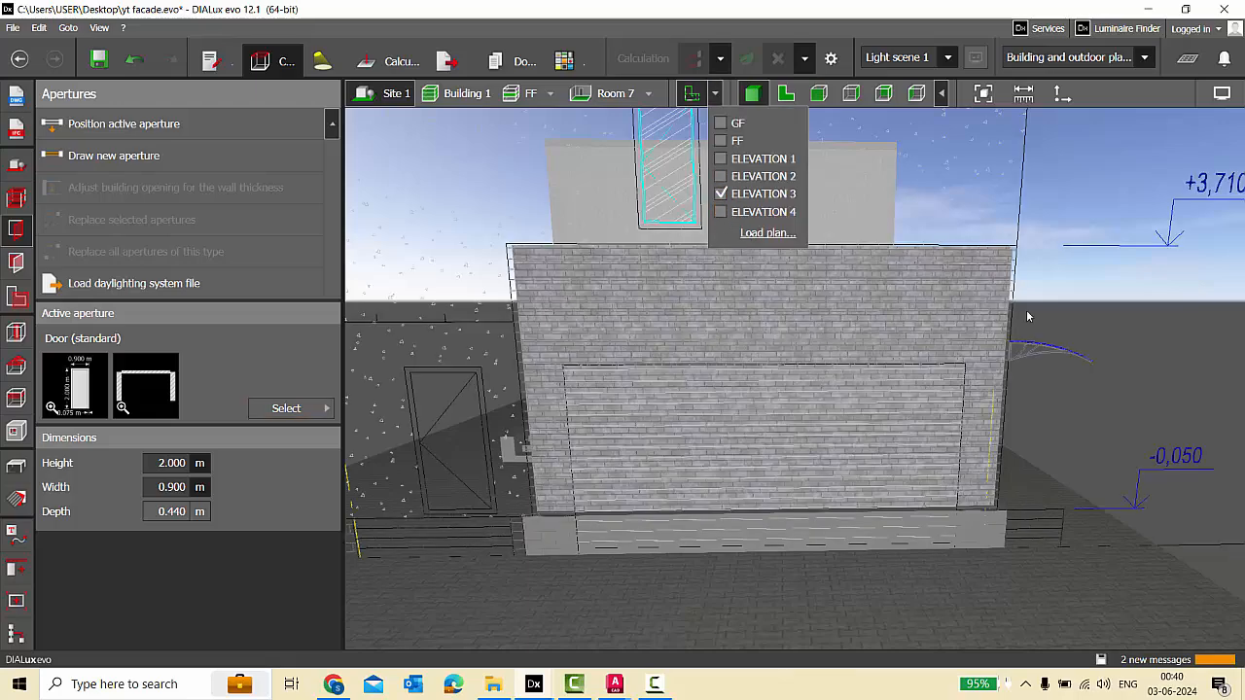
click(1074, 342)
click(851, 93)
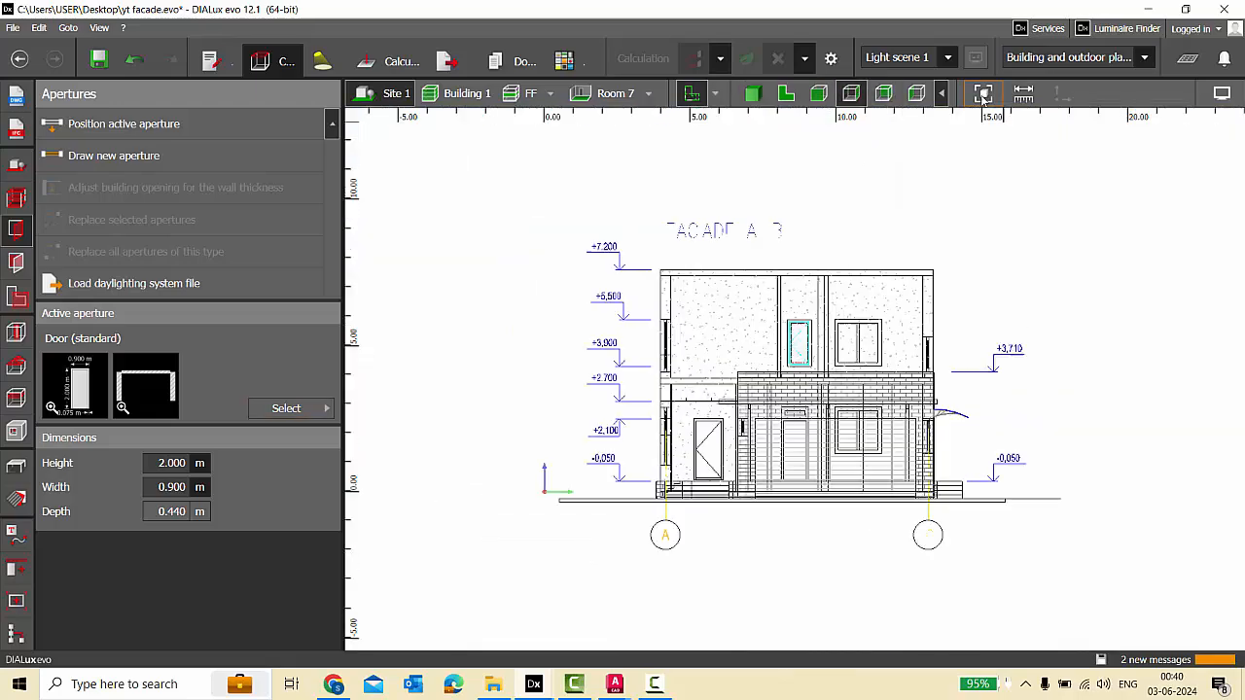
scroll(654, 386, up, 5)
click(654, 391)
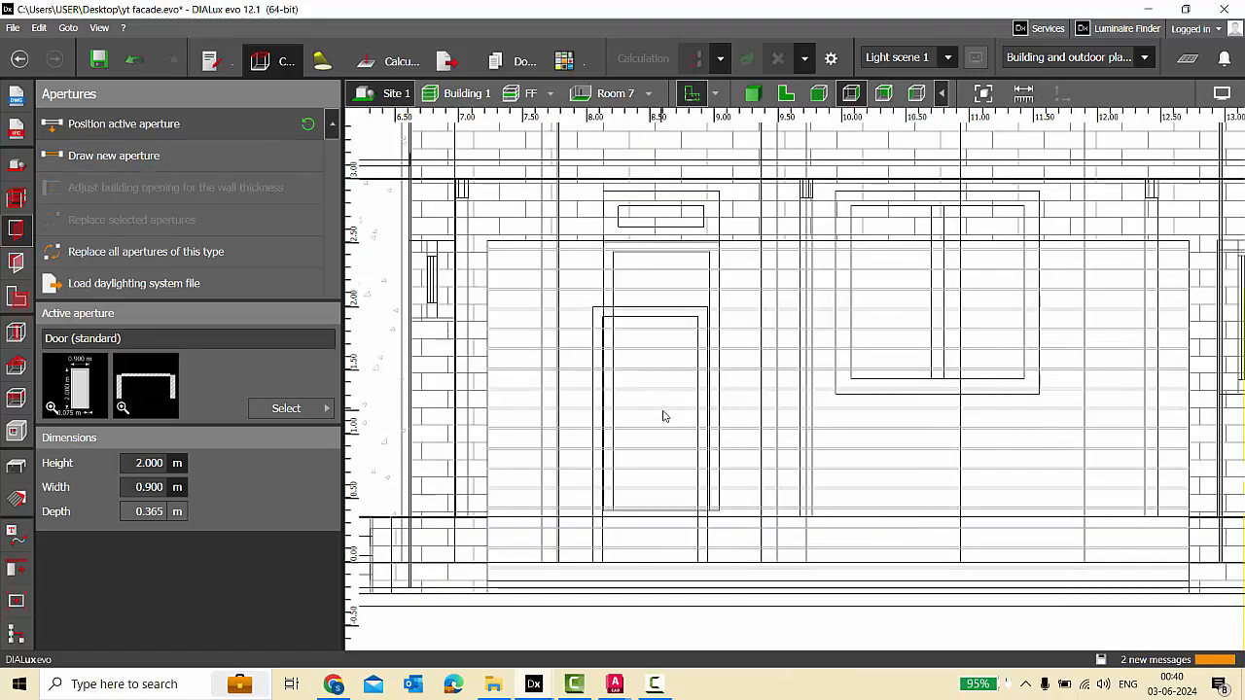
Scale the door to the garage opening drawn in the elevation, 2.506 m high and 5.490 m wide.
click(1186, 93)
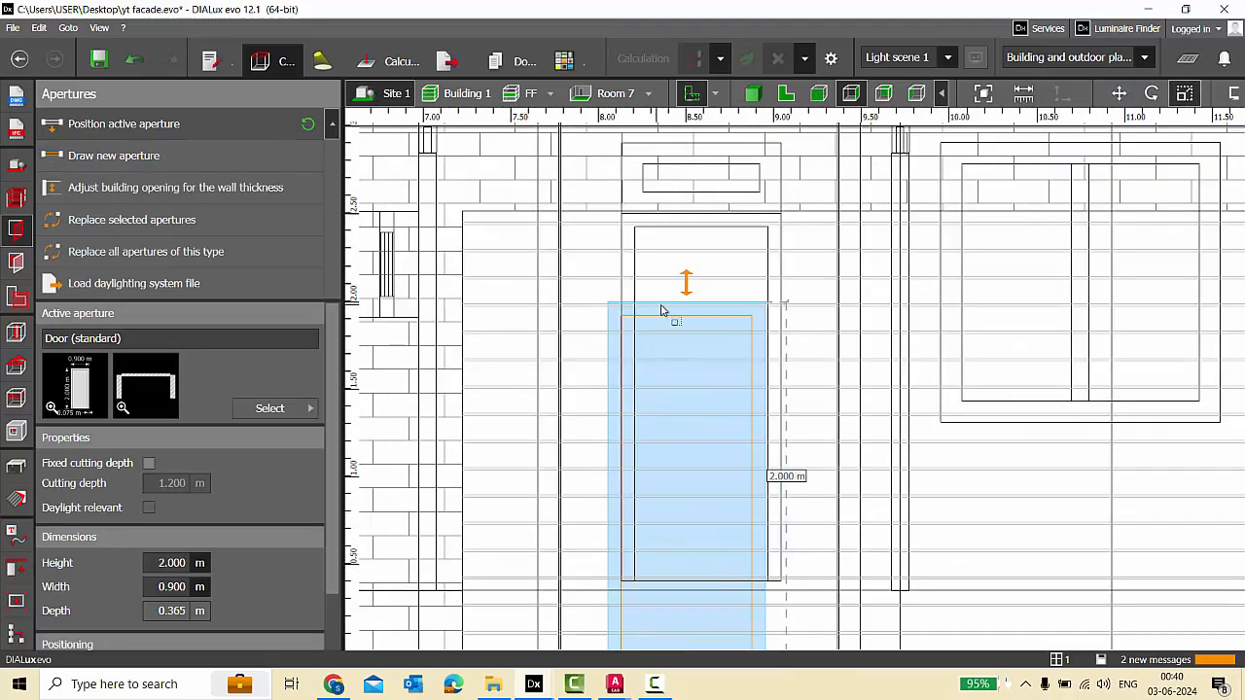
drag(662, 309, 662, 214)
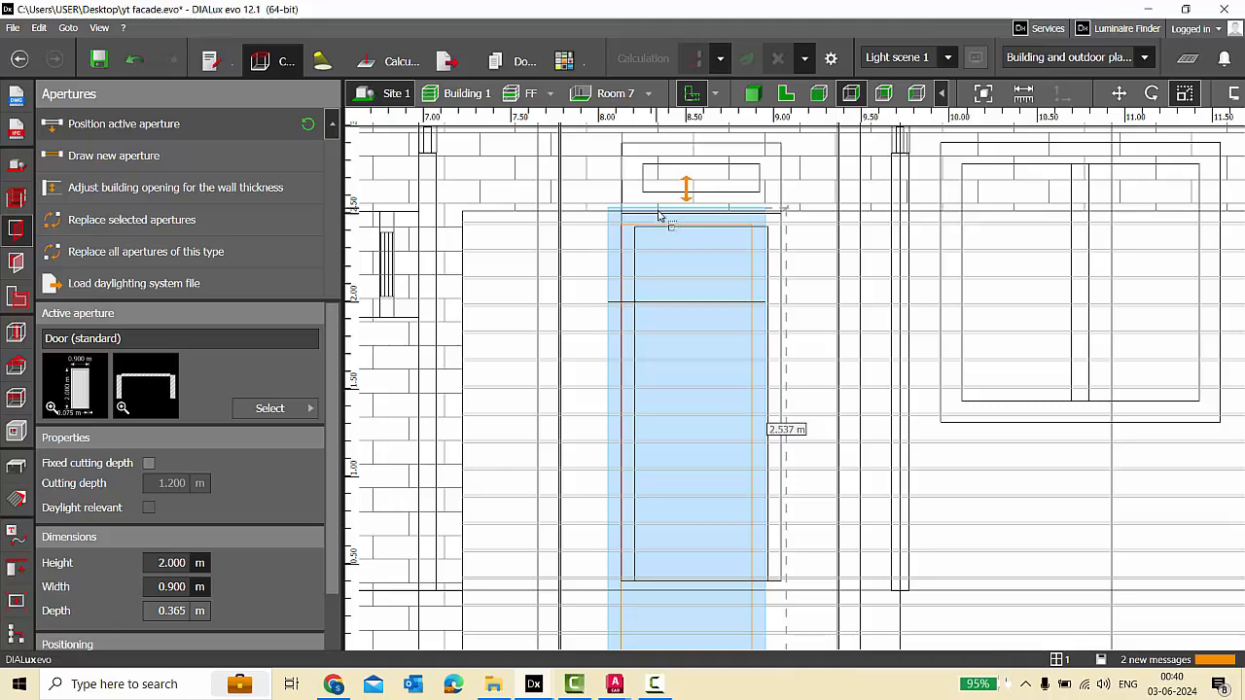
drag(609, 272, 464, 269)
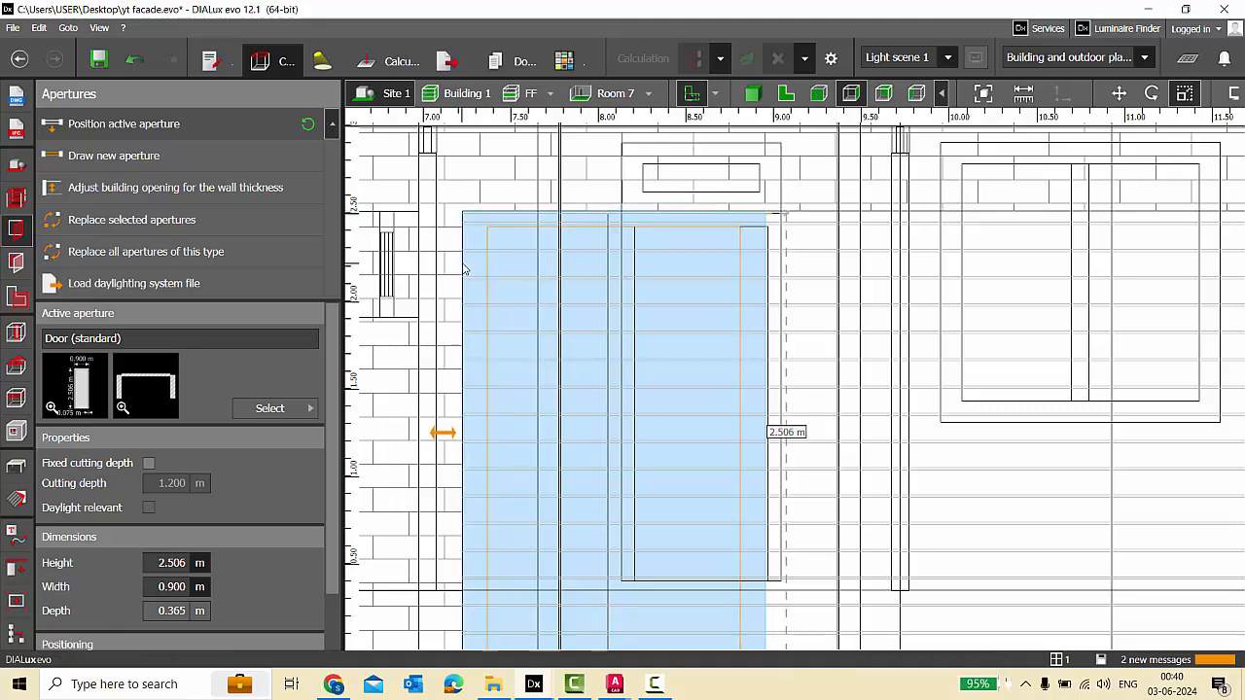
scroll(457, 207, down, 2)
drag(625, 286, 1060, 368)
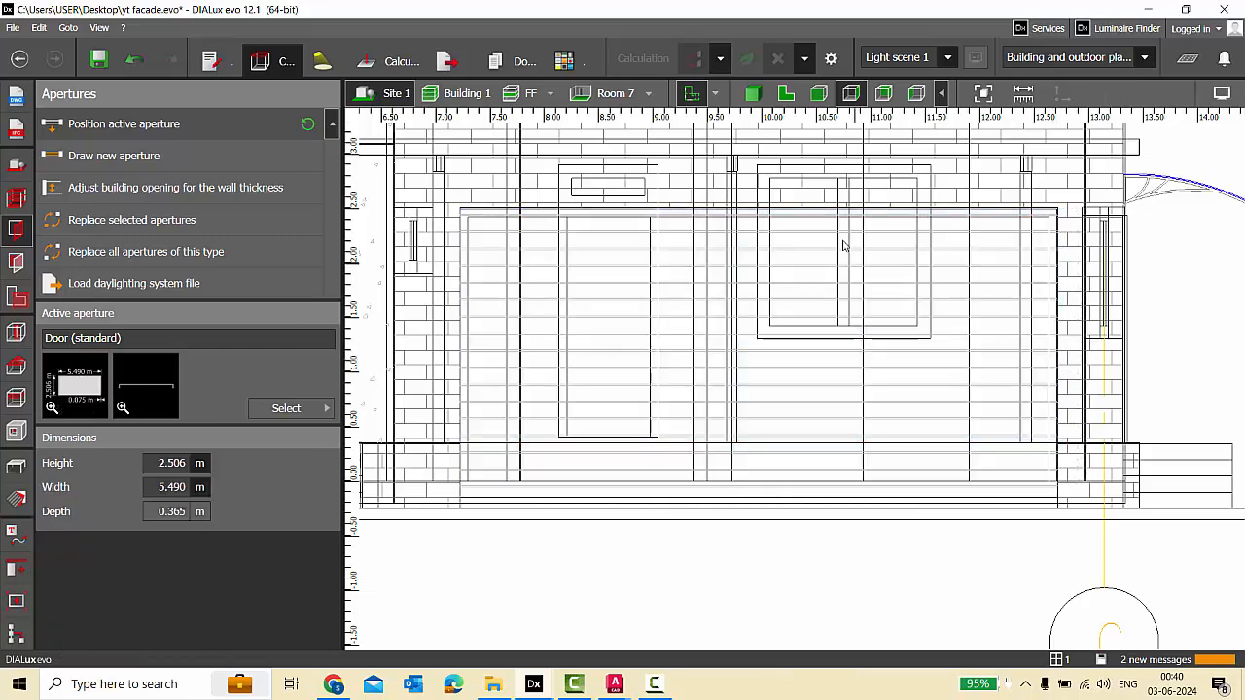
Return to the 3D view, hide the elevation plan and inspect the garage door on the annex.
click(752, 92)
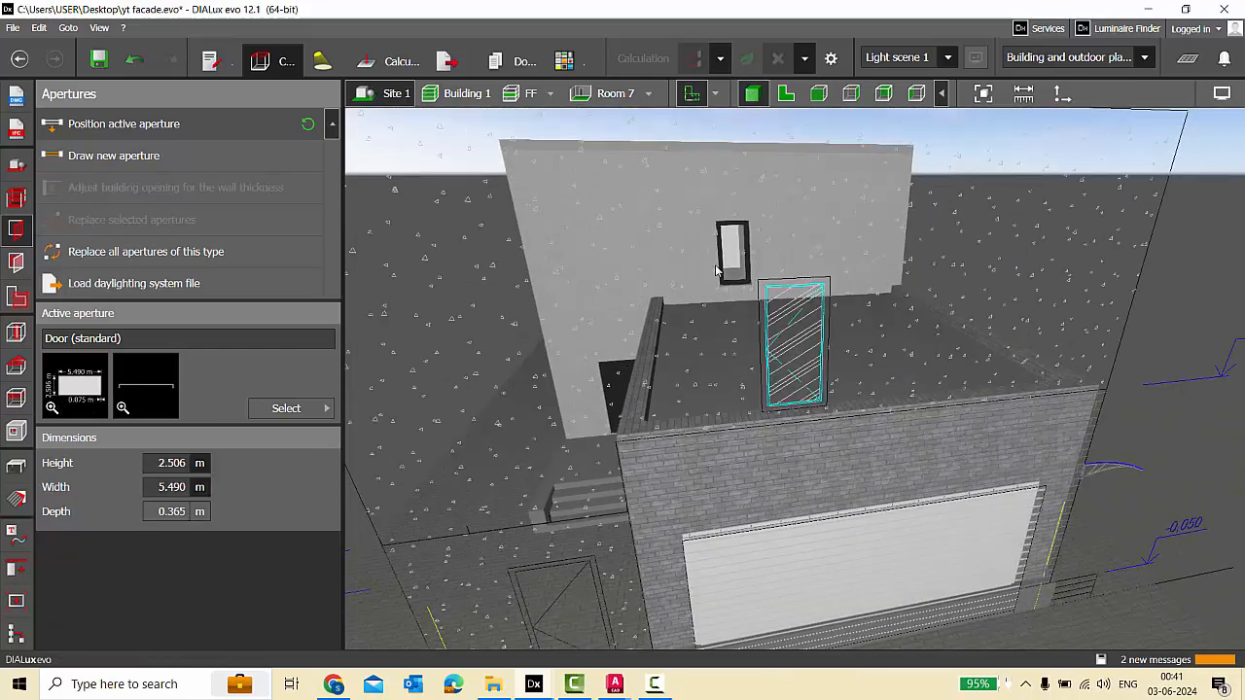
click(693, 95)
scroll(825, 392, down, 5)
right_drag(825, 392, 892, 379)
scroll(855, 351, up, 5)
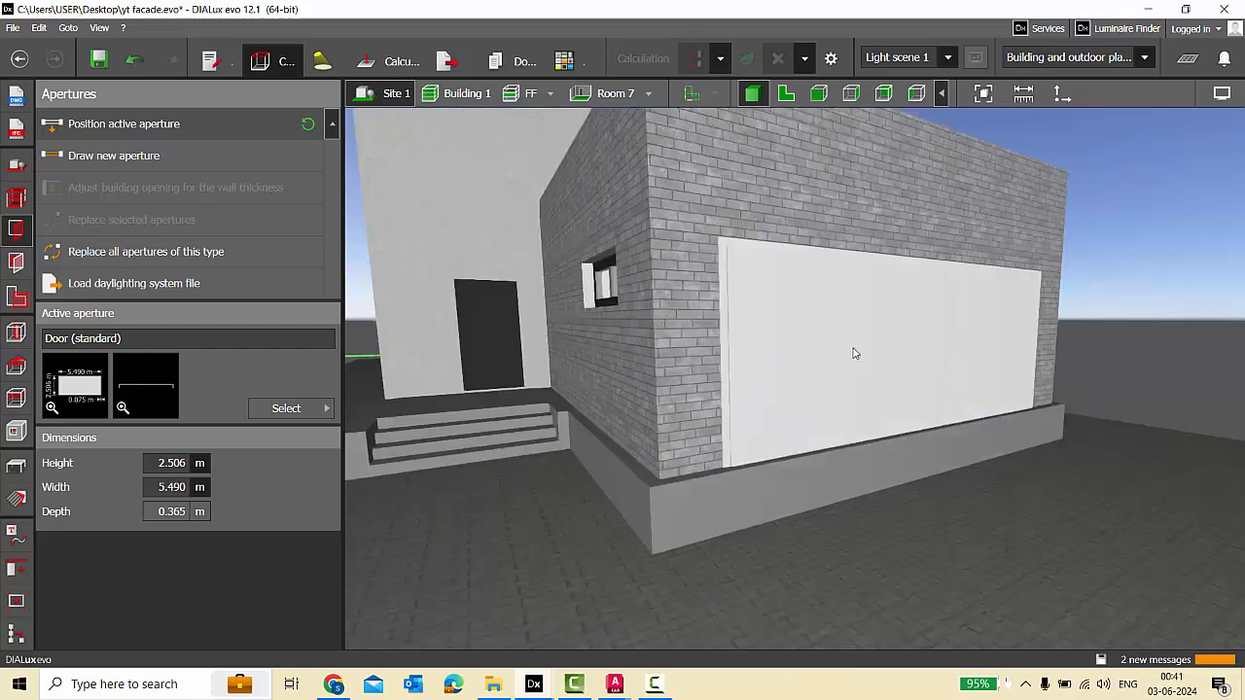
Rotate the garage door about 180° in plan so its leaf sits at the wall's inner face, and return to 3D.
click(854, 351)
click(787, 95)
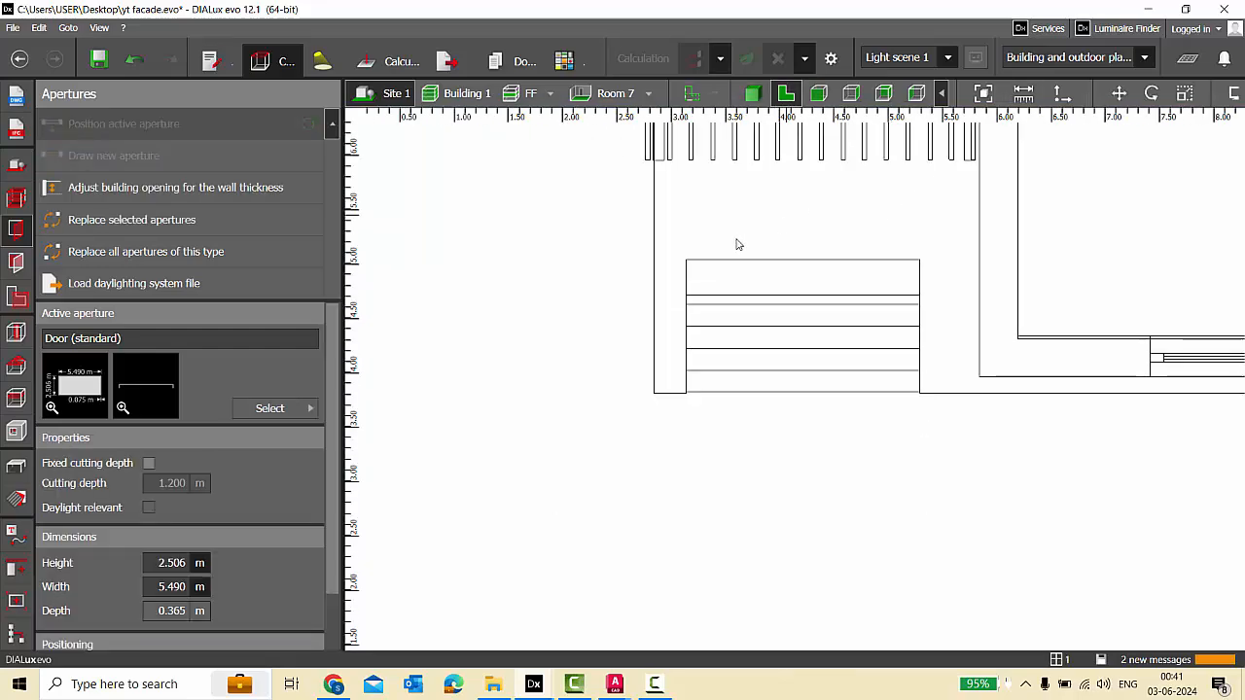
scroll(632, 399, down, 5)
scroll(1112, 216, up, 2)
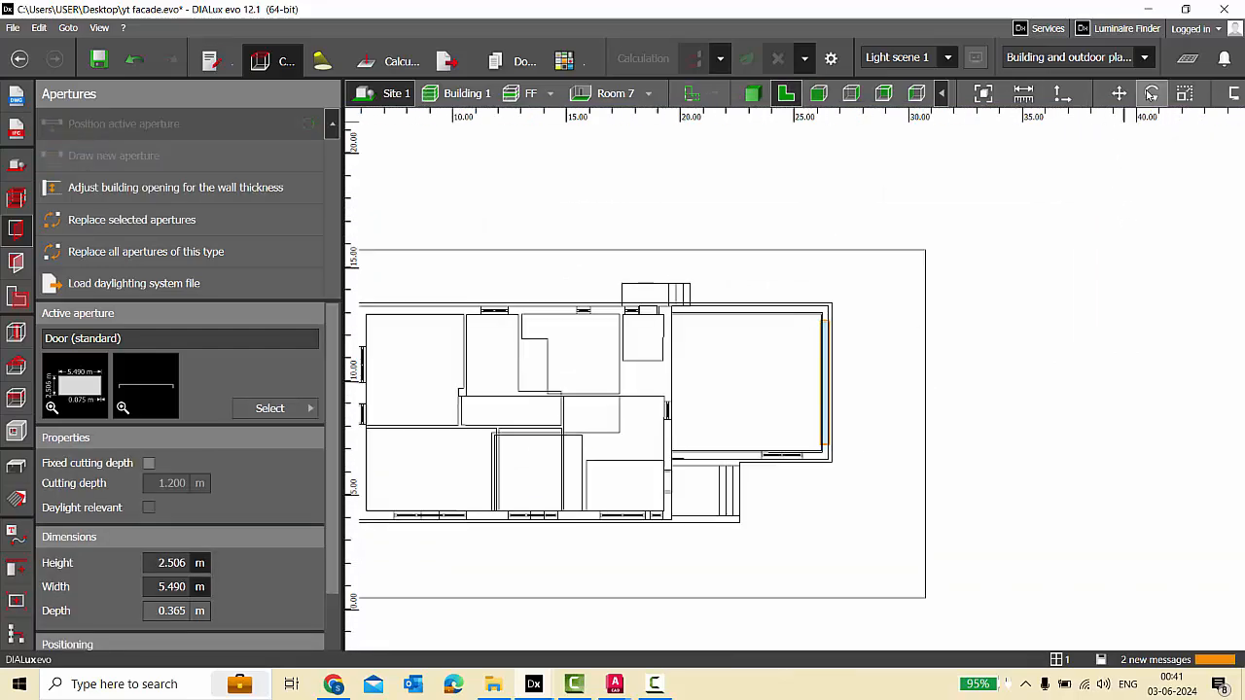
click(1152, 93)
scroll(887, 414, up, 4)
drag(756, 292, 757, 455)
click(781, 248)
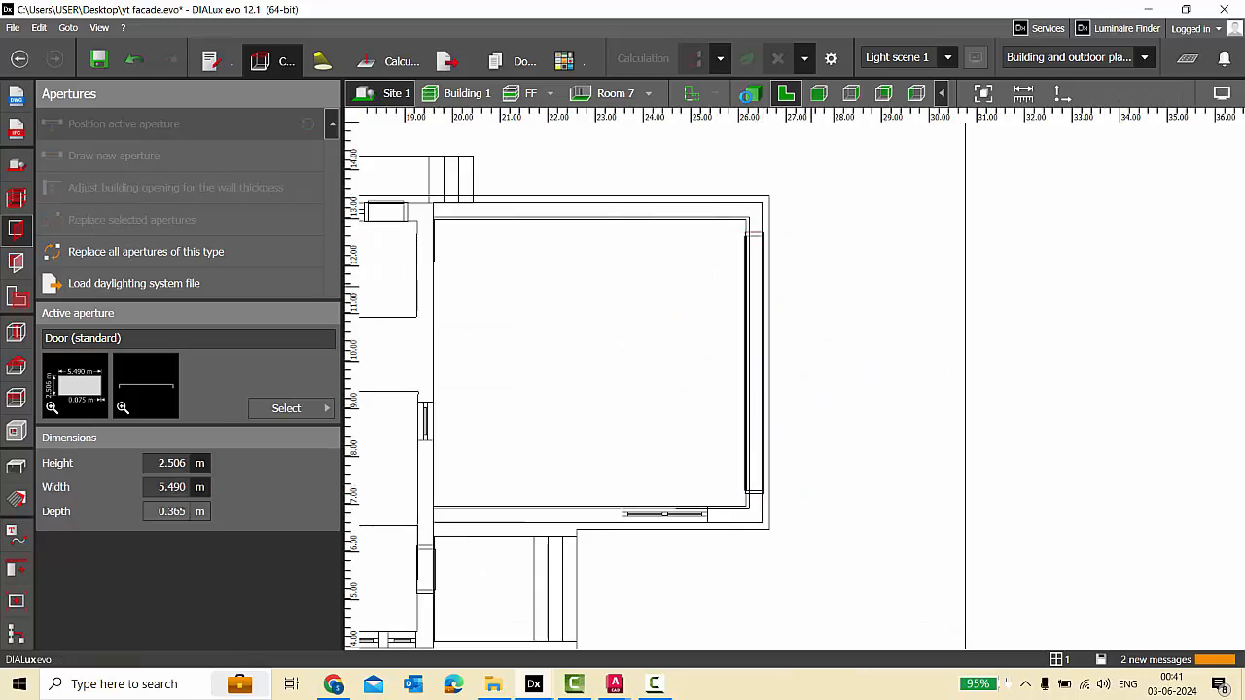
click(752, 93)
scroll(886, 418, down, 4)
right_drag(910, 418, 666, 483)
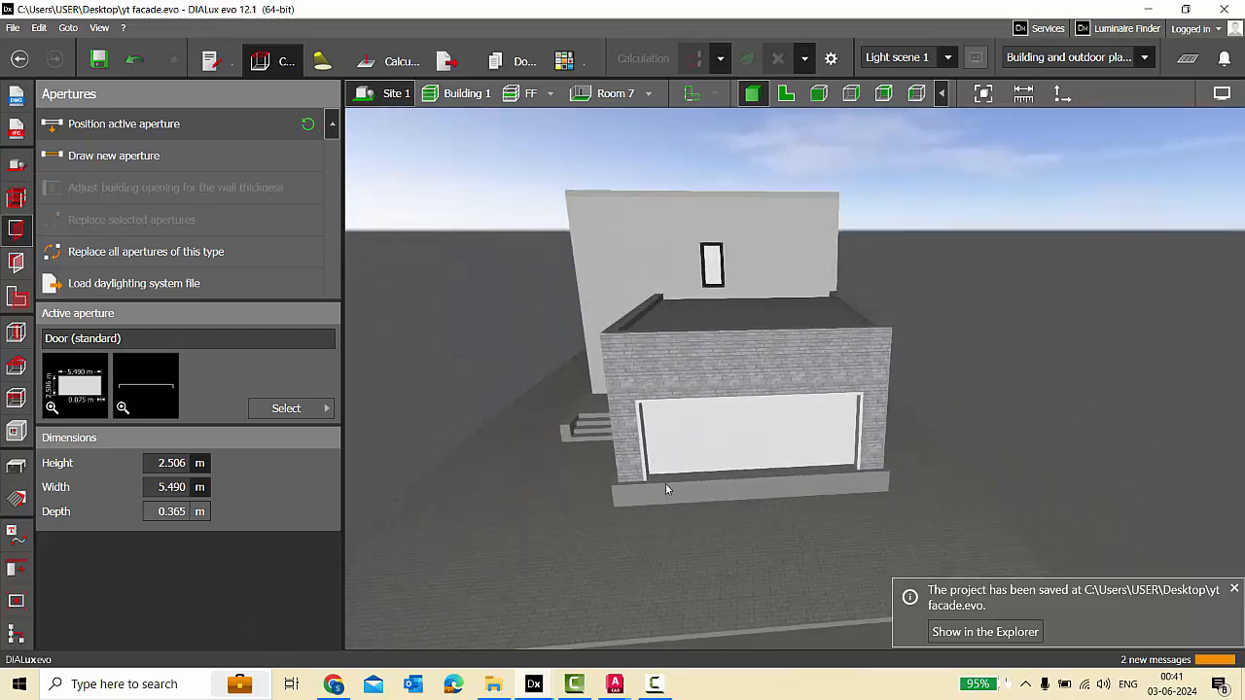
Switch to Chrome and search Google for garage door texture.
click(334, 684)
click(558, 357)
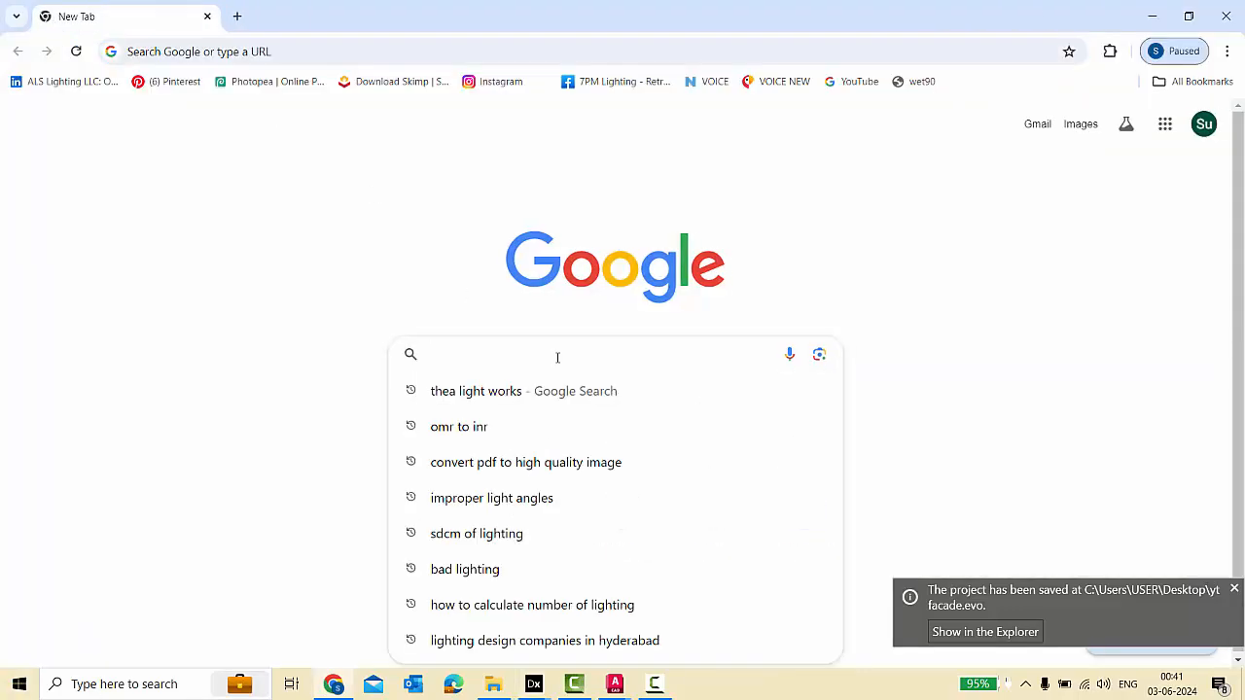
text(GARAZ)
key(BackSpace)
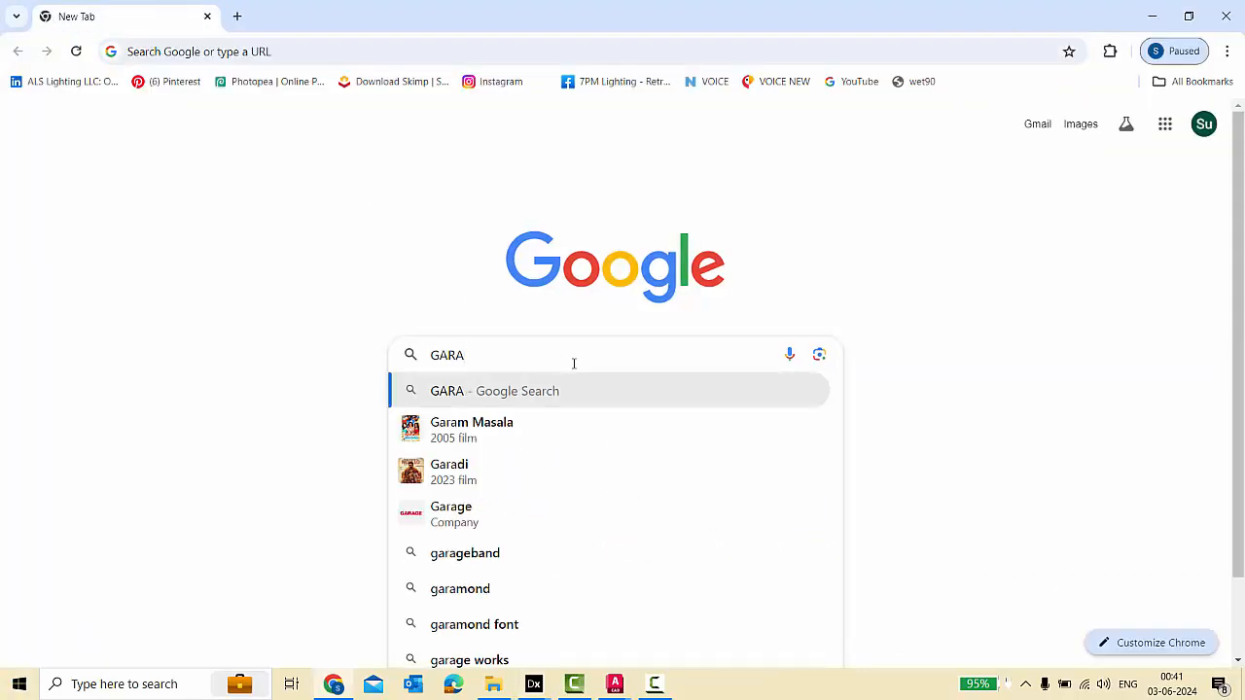
text(GE )
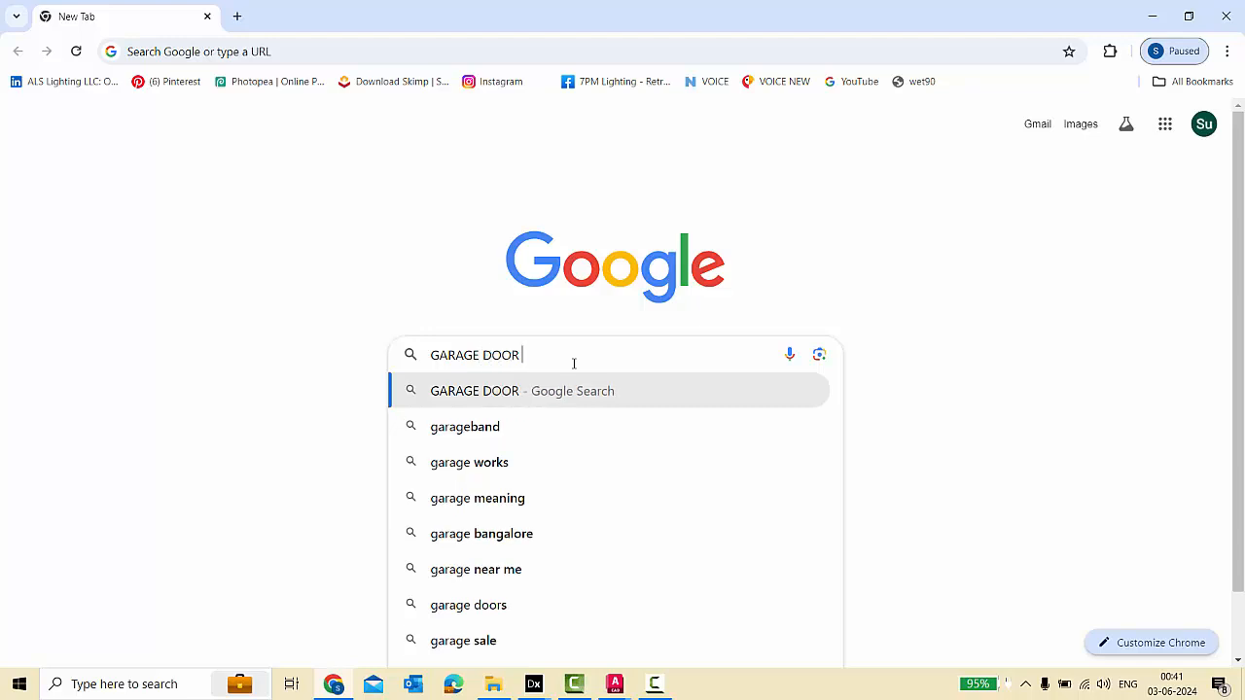
text(DOOR TEXTU)
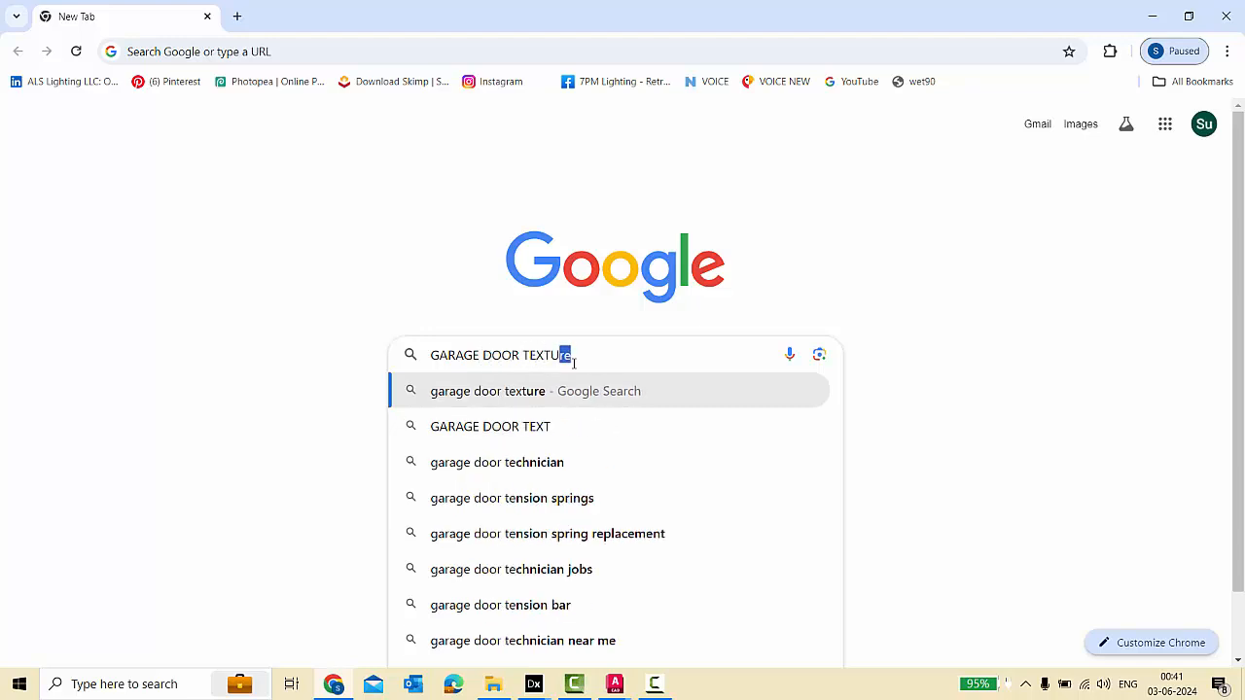
text(RE)
key(Return)
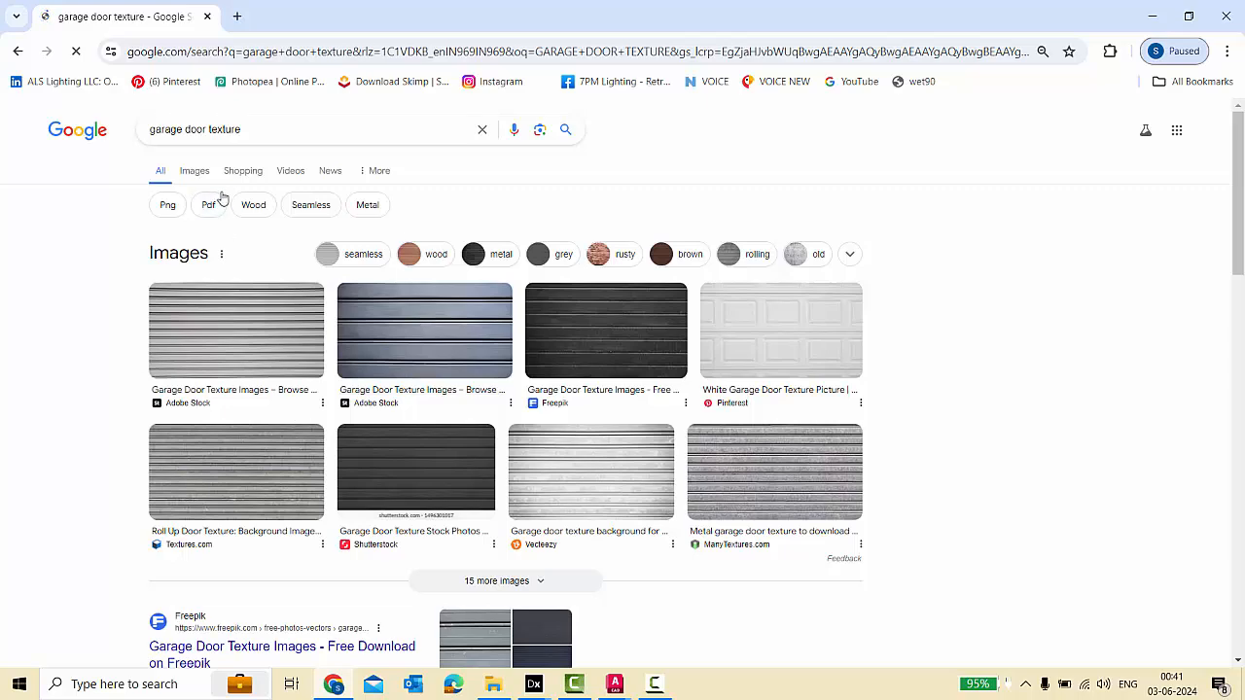
Copy the grey ribbed garage door image from Freepik in the image results and return to DIALux evo.
click(197, 172)
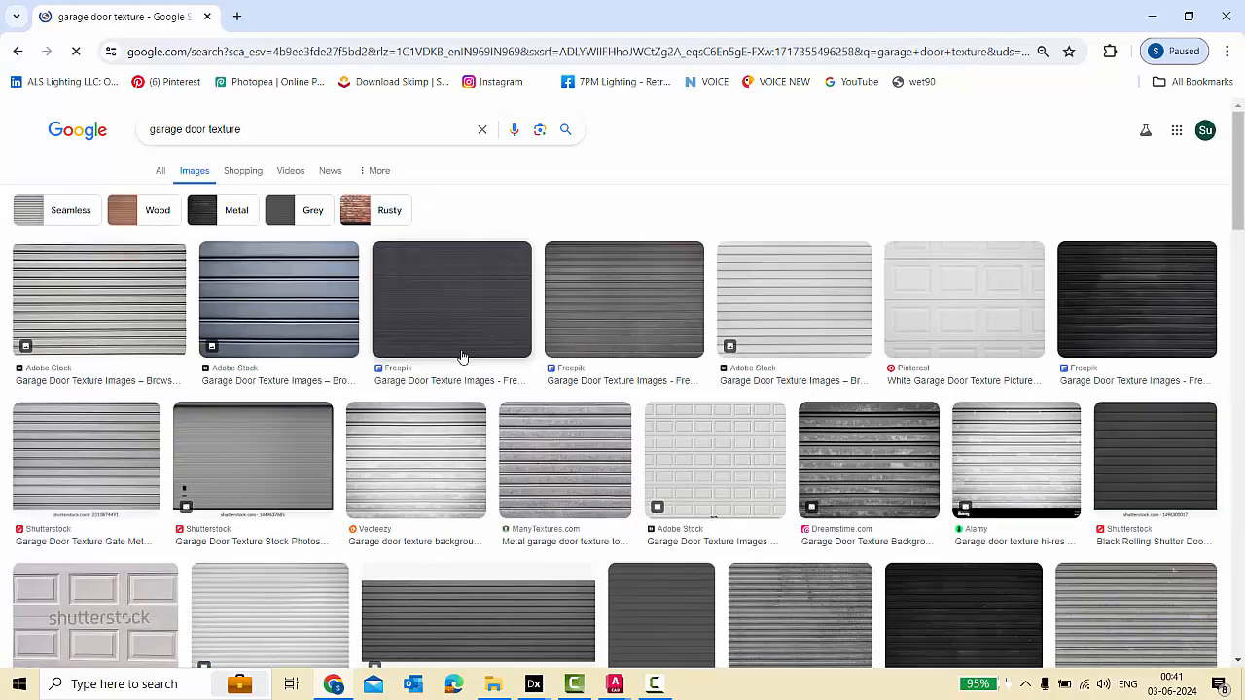
click(646, 315)
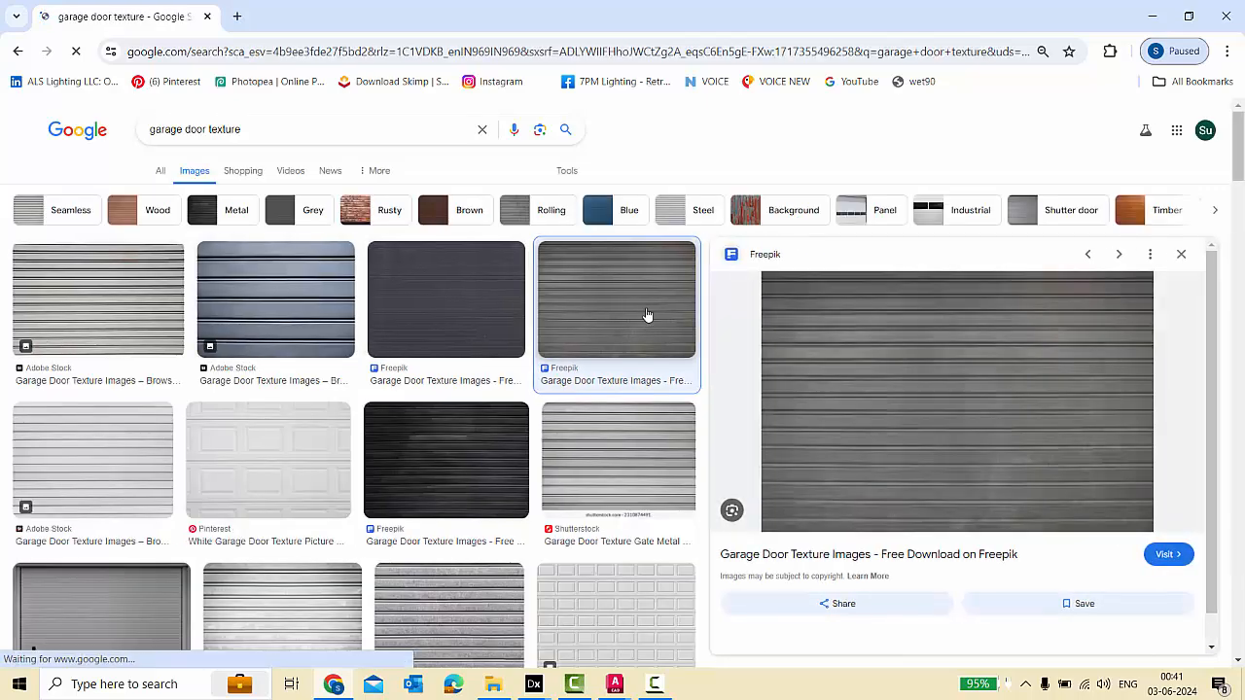
right_click(917, 387)
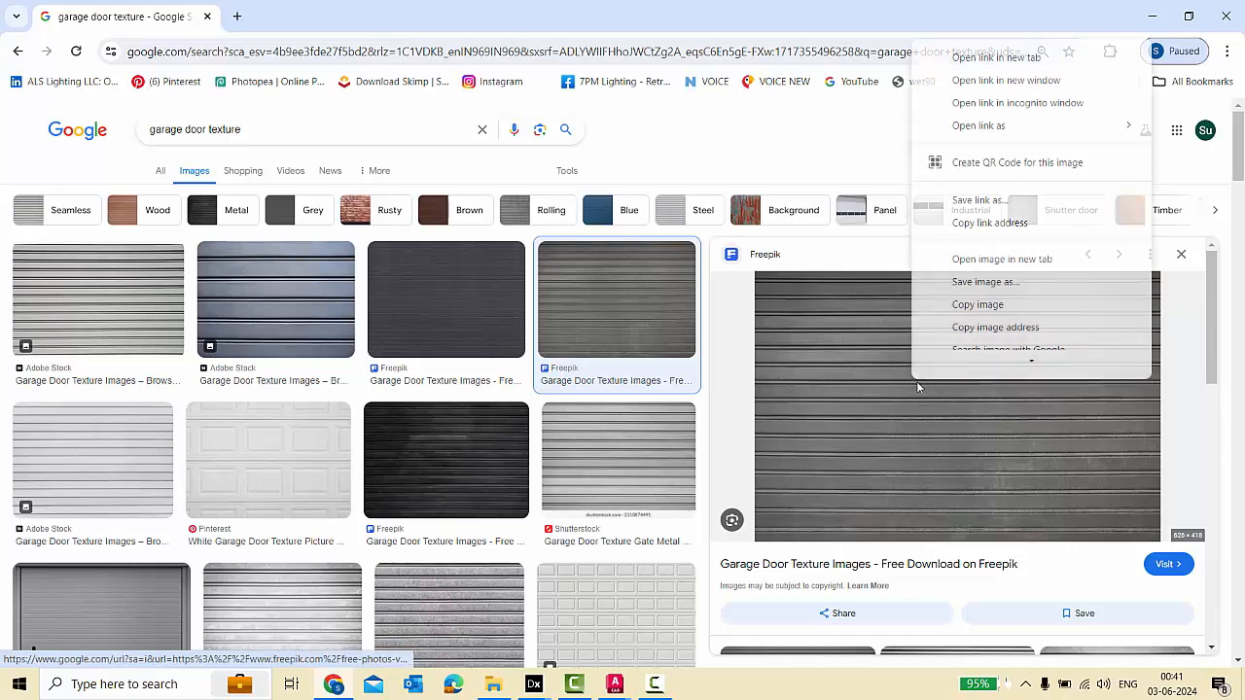
click(996, 315)
key(alt+Tab)
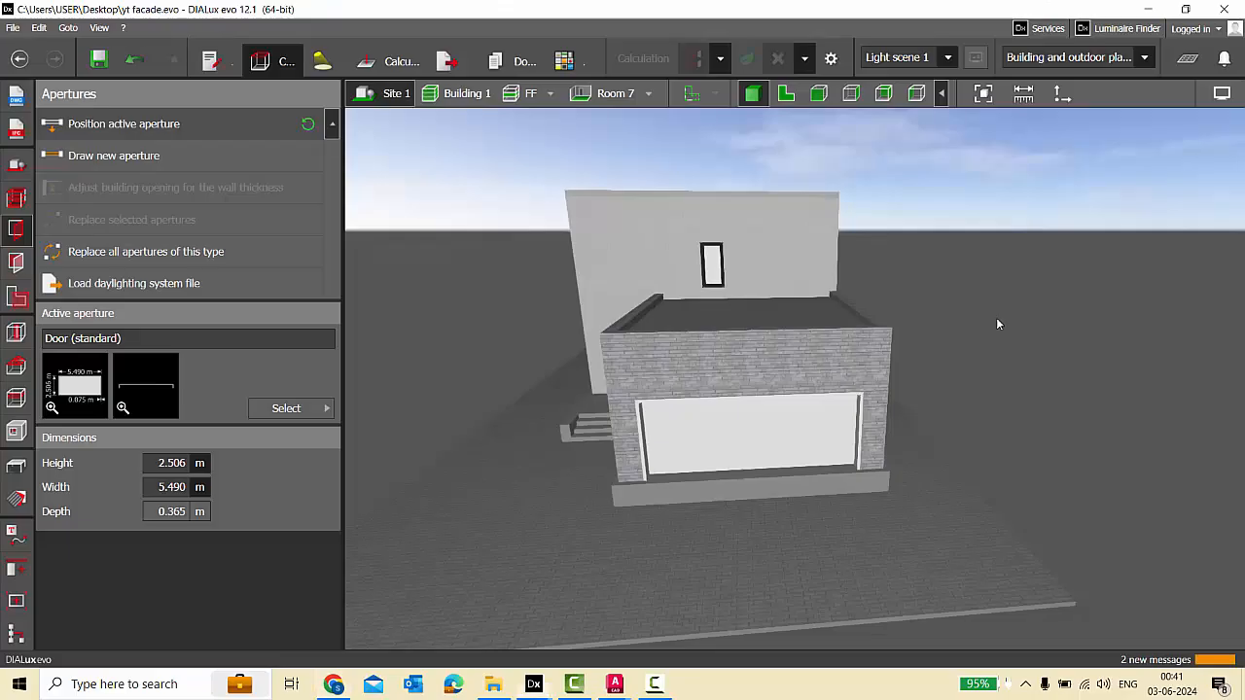
Create a texture material from the clipboard image and try applying it to the garage door.
click(16, 502)
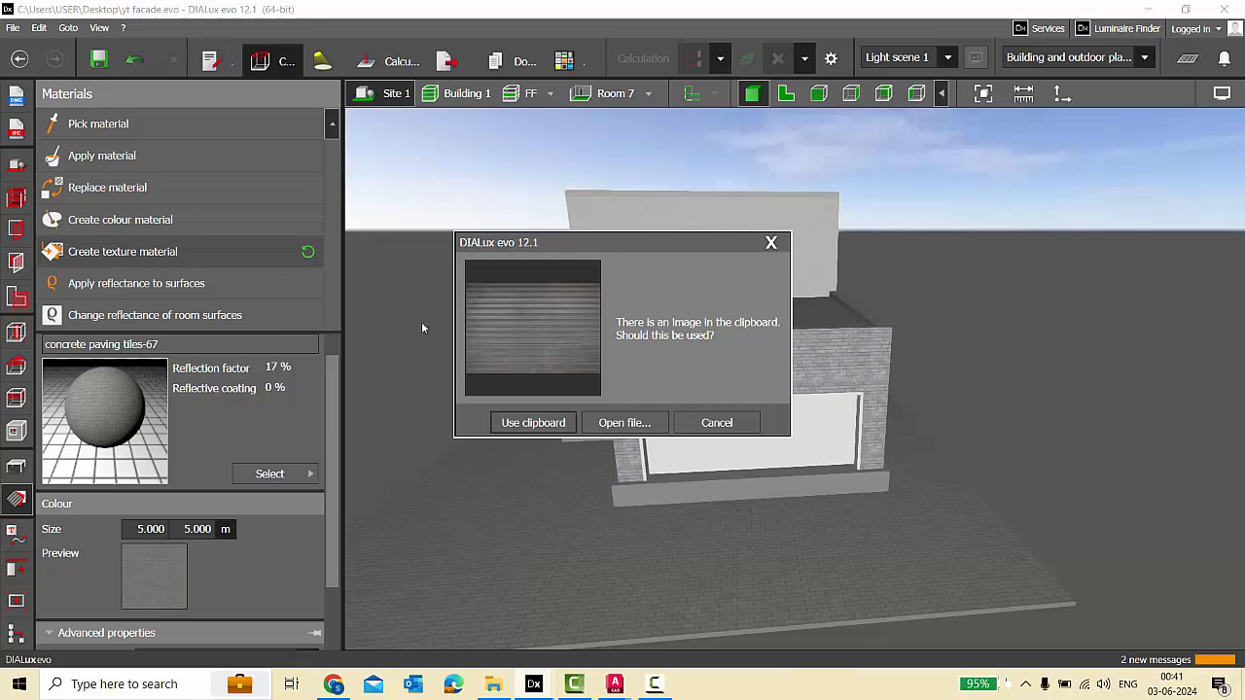
click(544, 424)
click(102, 155)
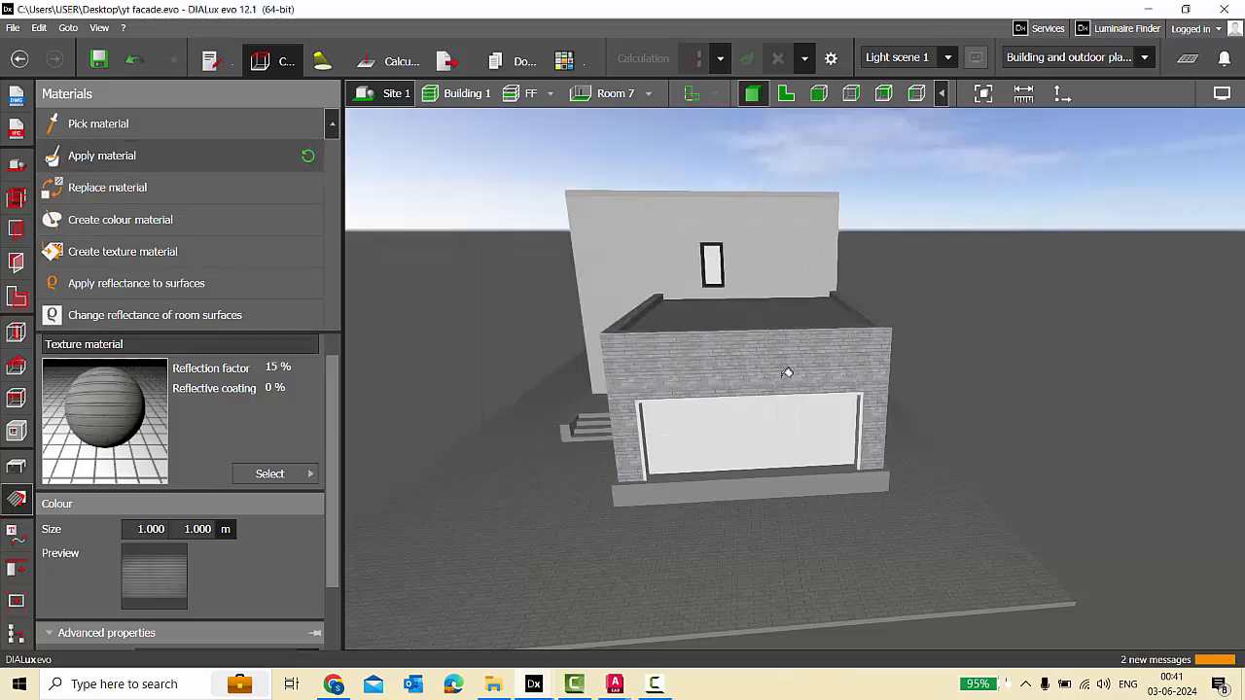
scroll(651, 442, up, 3)
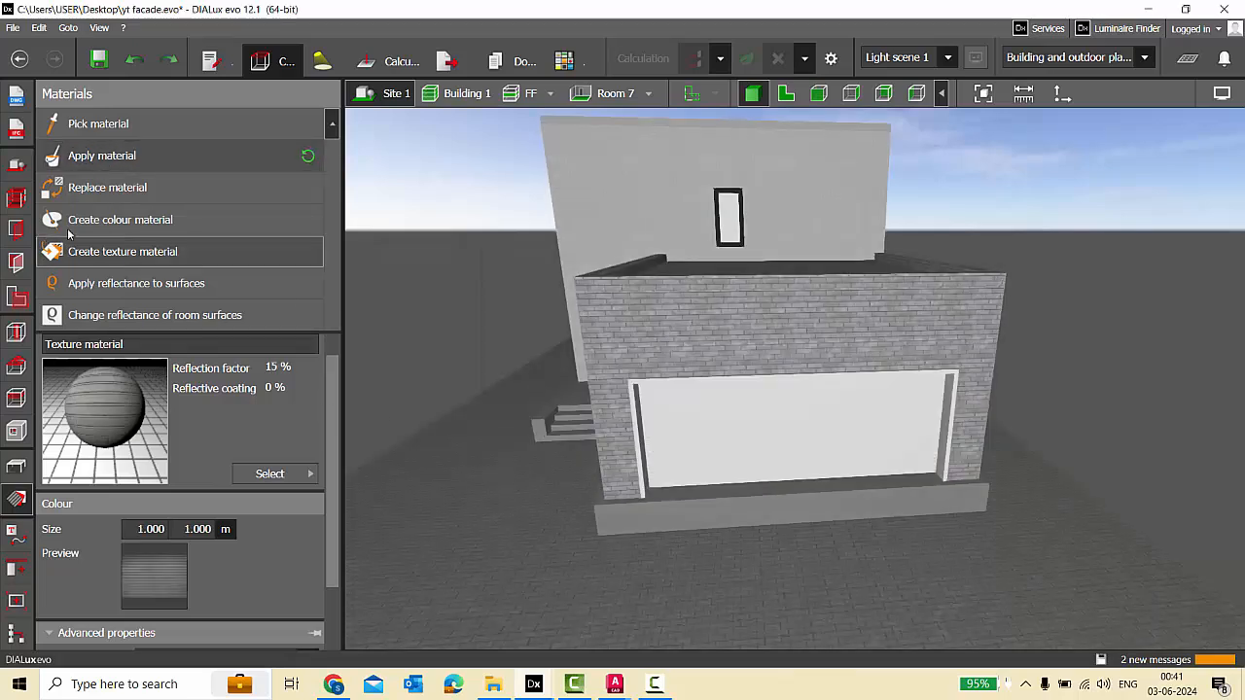
Set the garage door texture's size to 3 by 3 m.
click(194, 633)
click(124, 447)
drag(125, 447, 167, 446)
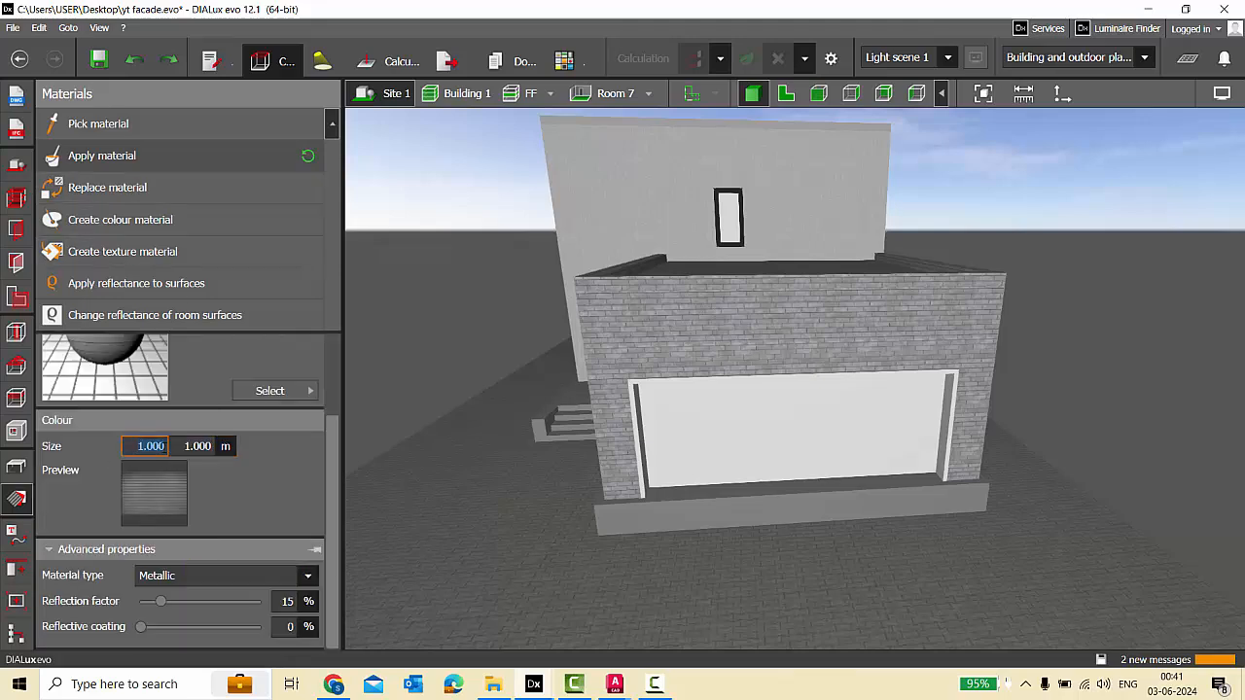
text(3)
key(Return)
key(Tab)
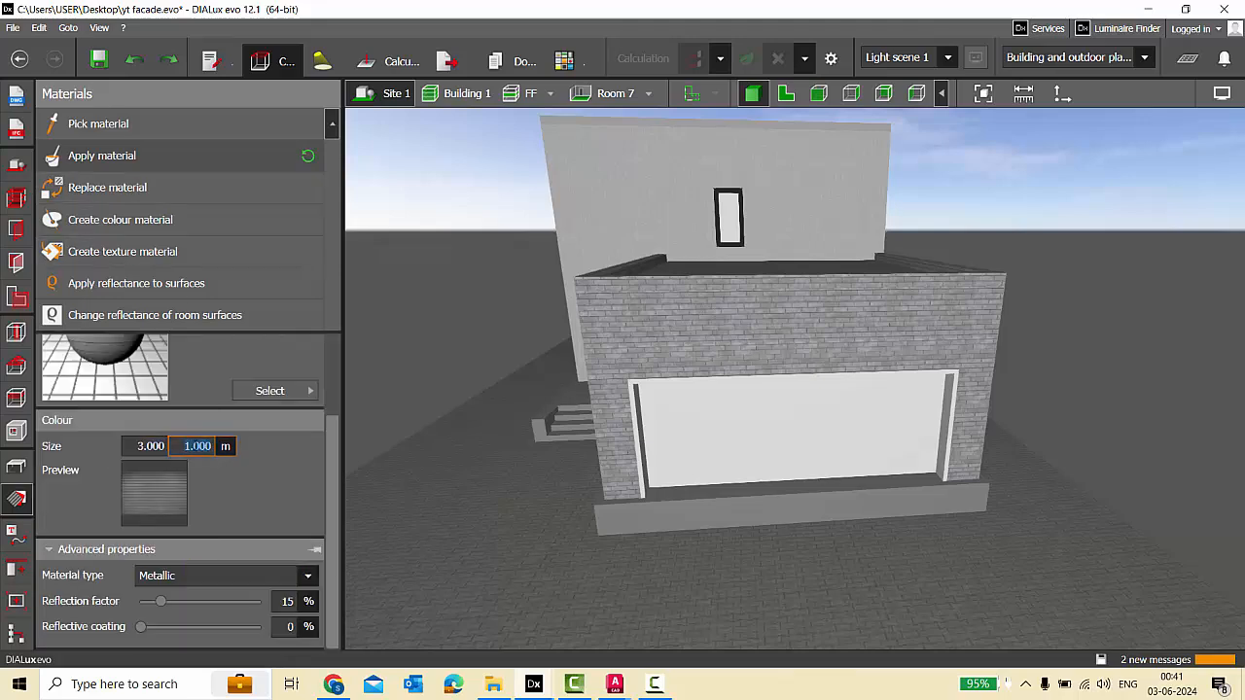
text(3)
key(Return)
Replace the garage door's white material with the new texture material.
click(107, 187)
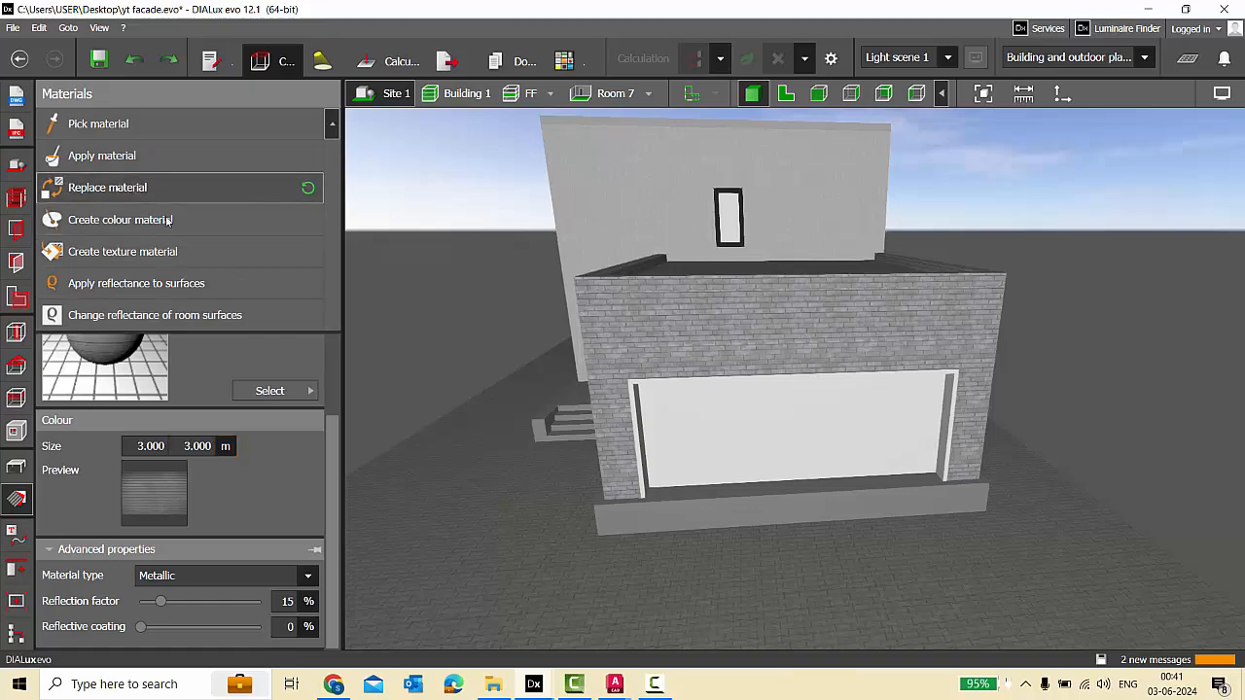
right_drag(786, 431, 730, 458)
scroll(815, 269, up, 5)
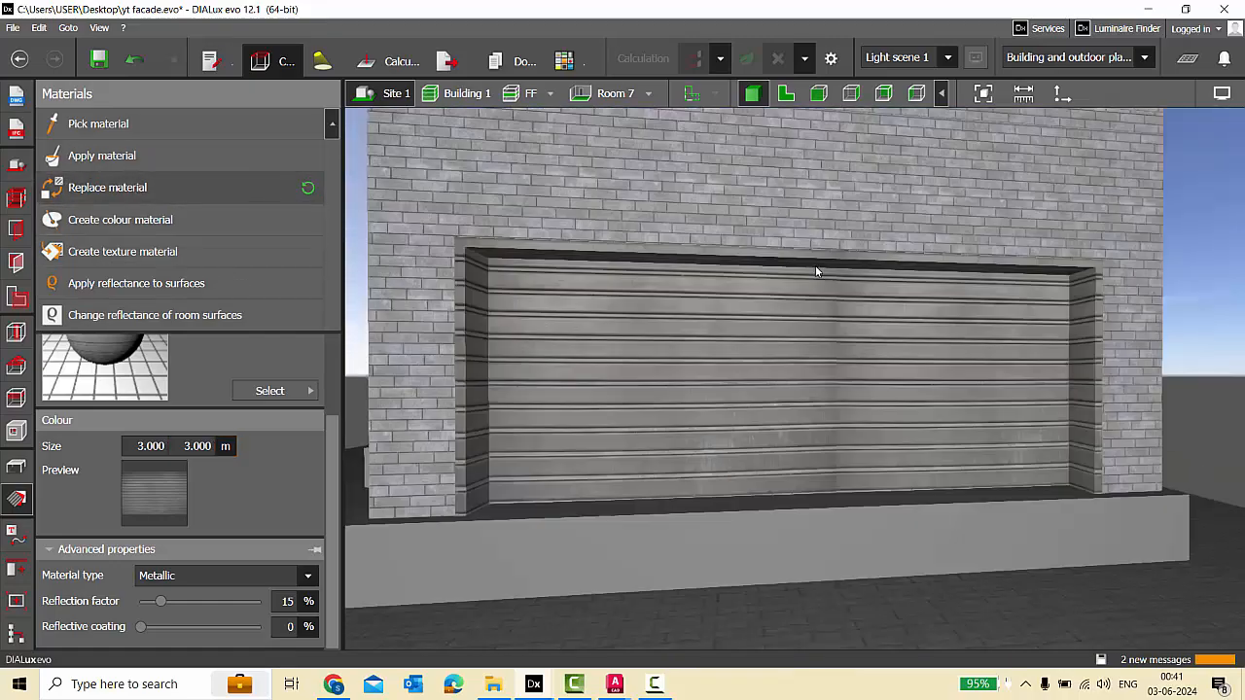
click(809, 377)
scroll(804, 383, down, 4)
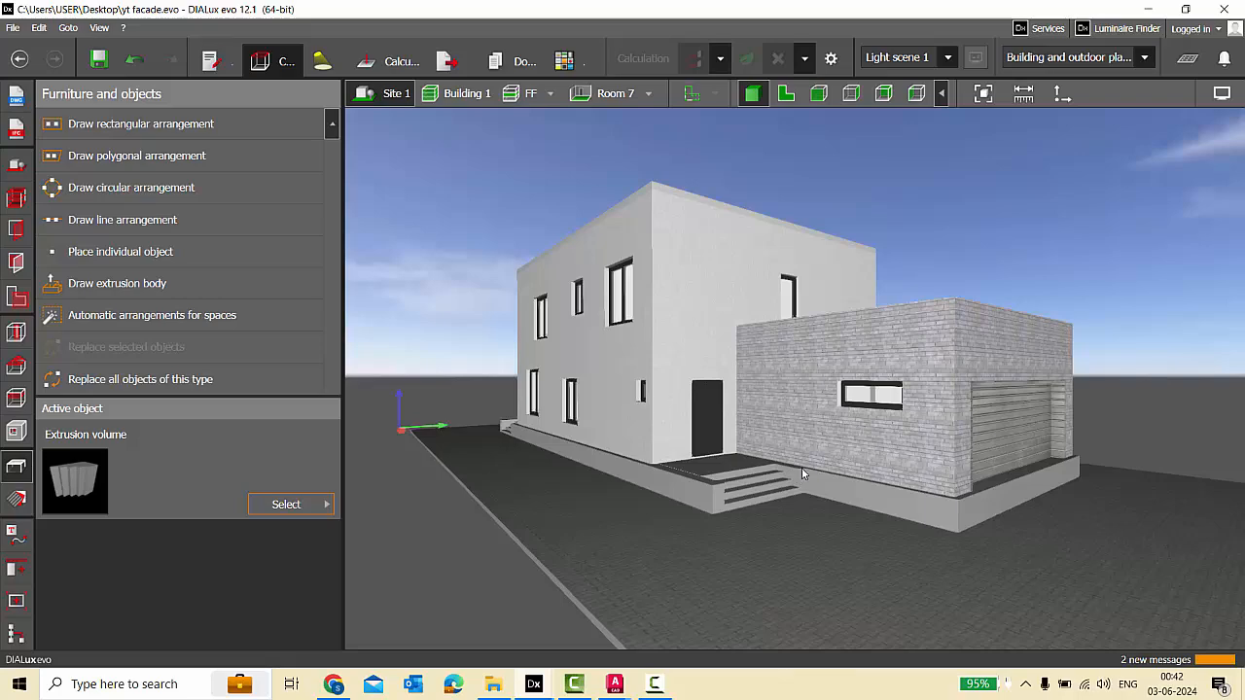
drag(796, 476, 734, 515)
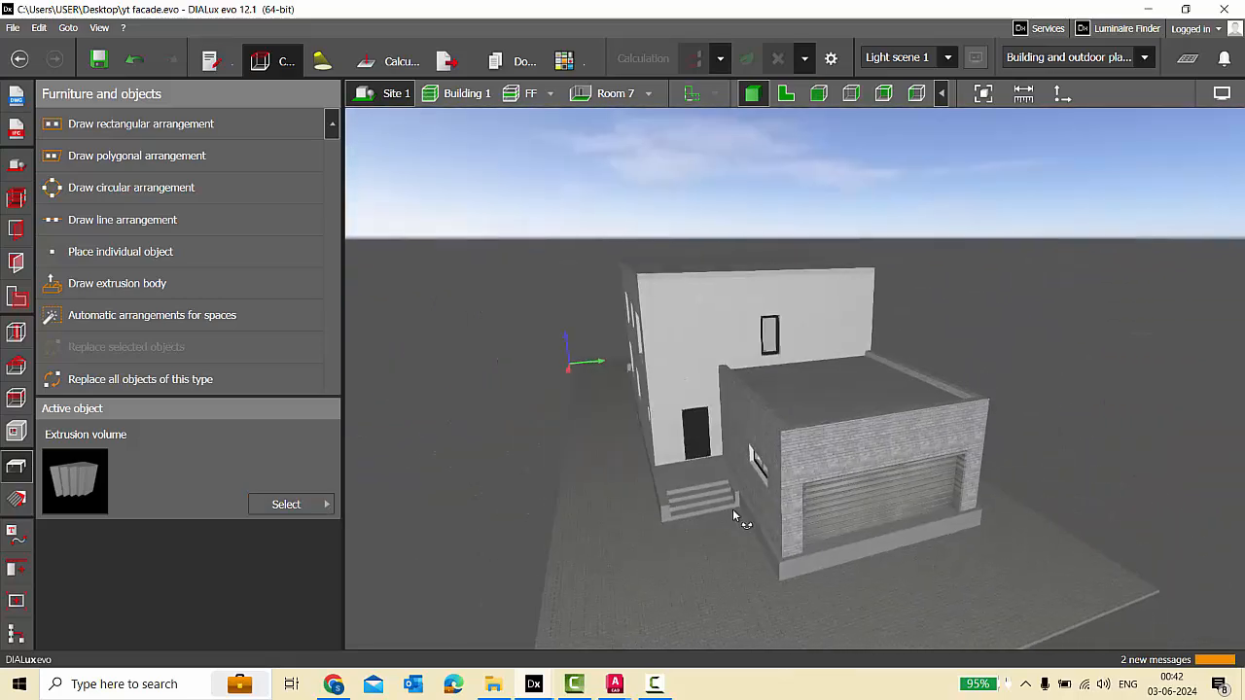
scroll(733, 516, up, 2)
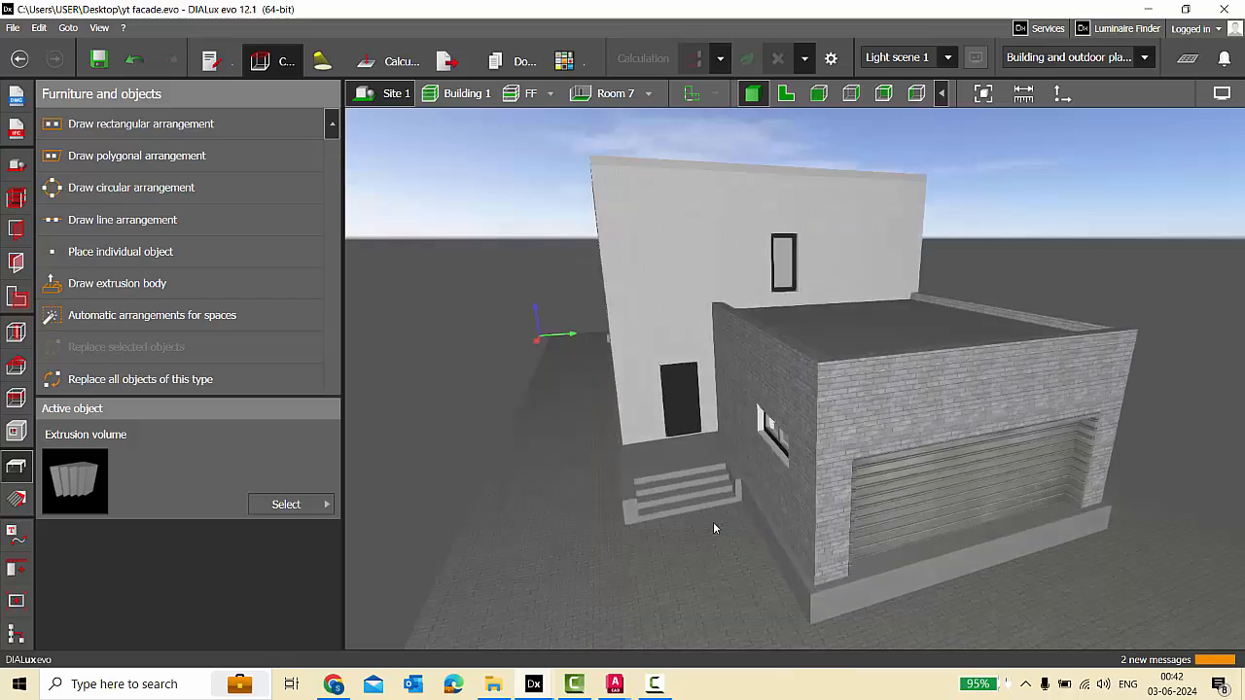